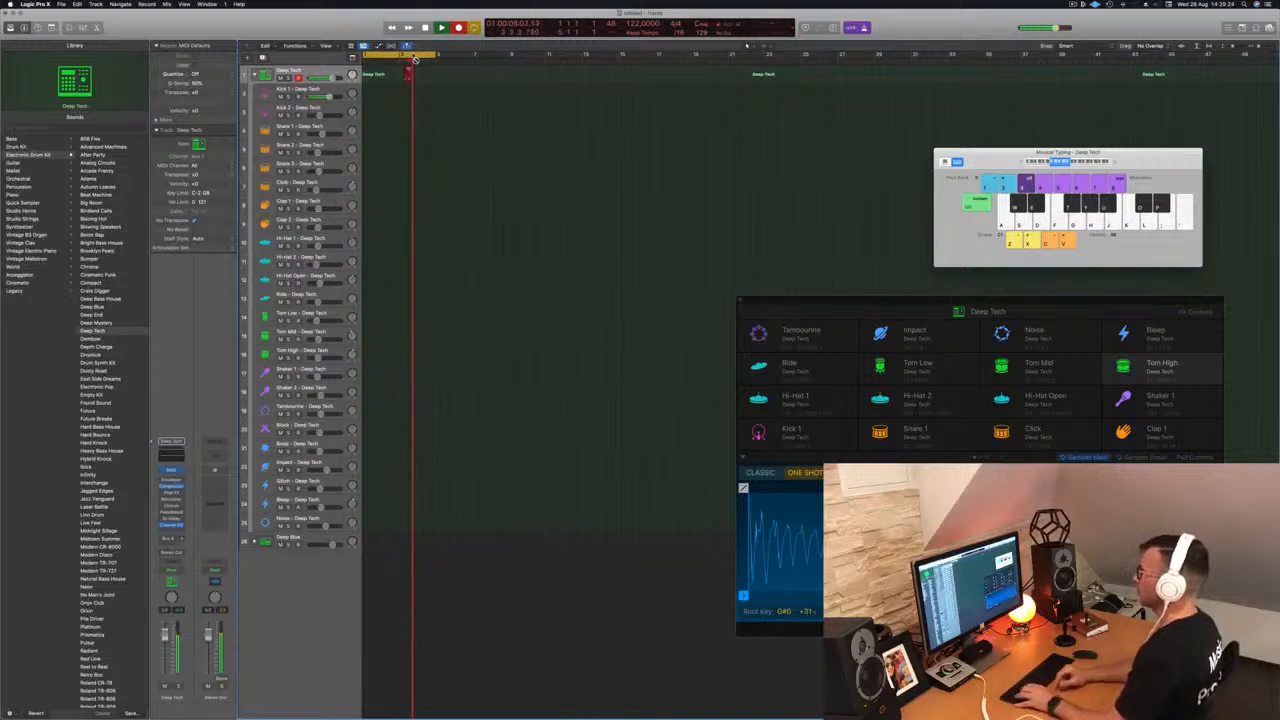
Step: End the recording, then move the newly recorded Deep Tech region to bar 1 and open it in the Piano Roll
{"action": "key", "text": "space"}
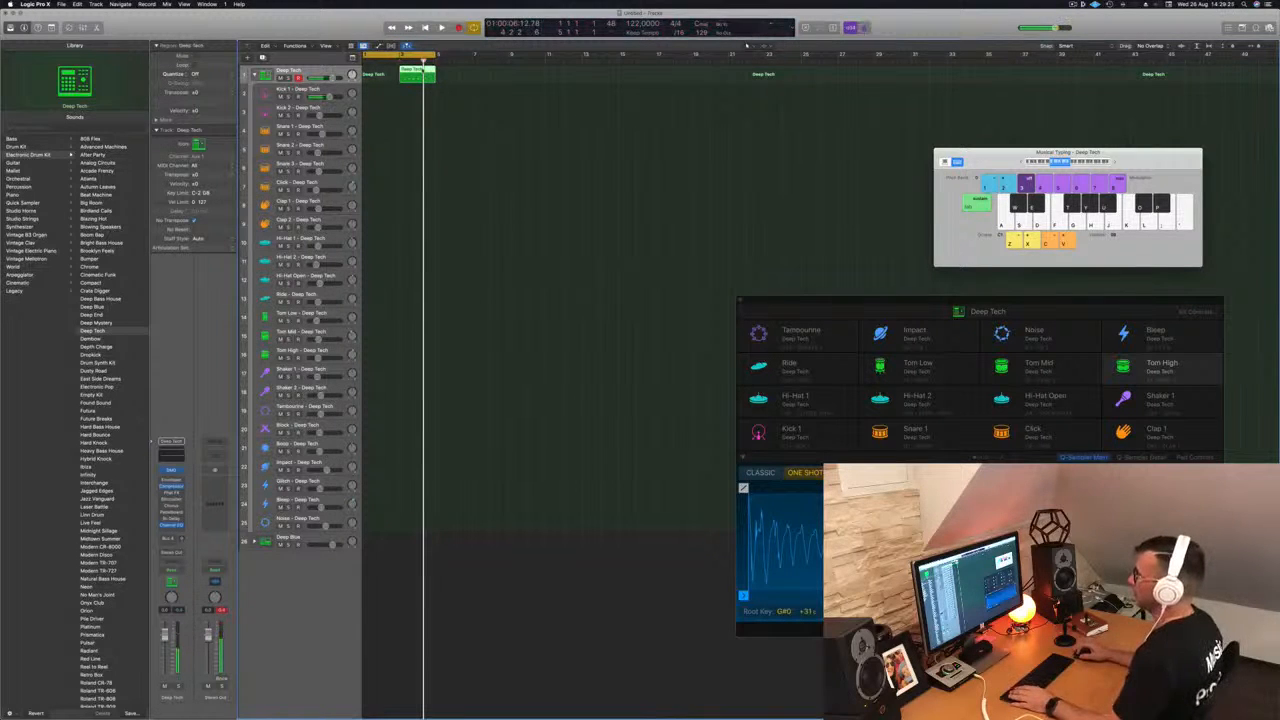
{"action": "left_click_drag", "start_coordinate": [417, 73], "coordinate": [380, 74]}
{"action": "double_click", "coordinate": [380, 72]}
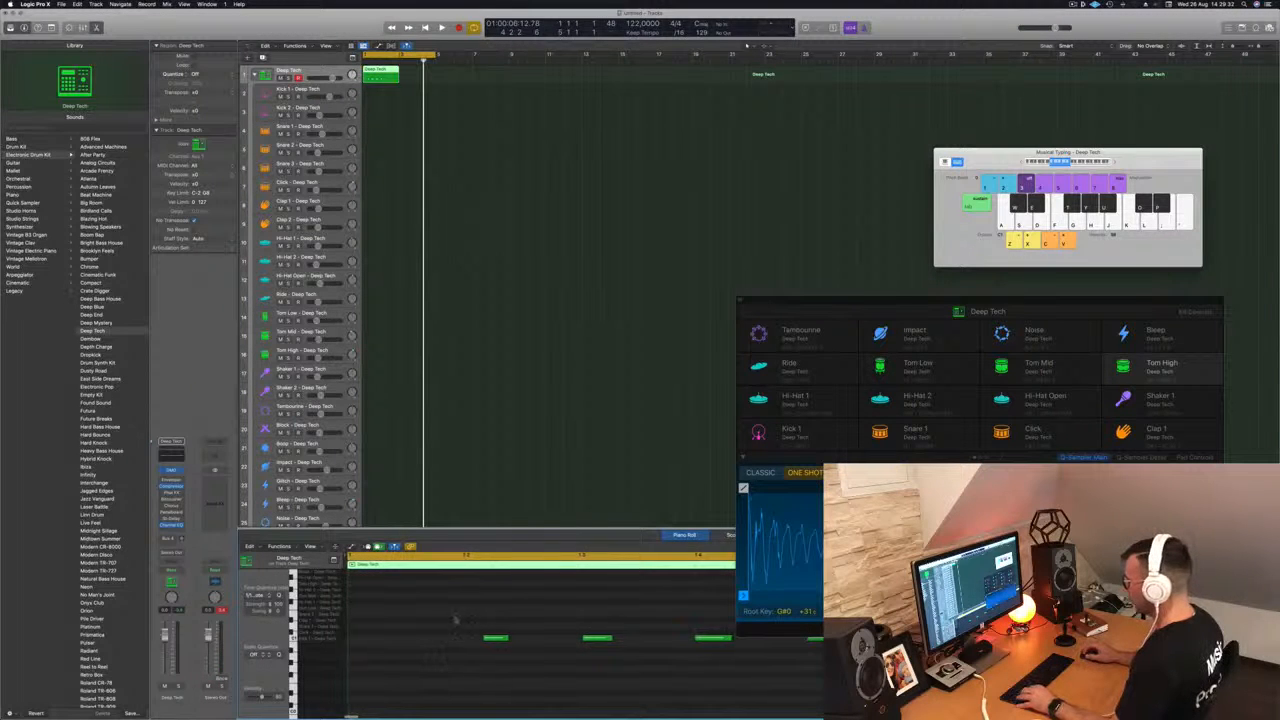
Step: Nudge the second, third and fourth kick notes later by a sixteenth note and play the region back
{"action": "left_click_drag", "start_coordinate": [455, 620], "coordinate": [826, 678]}
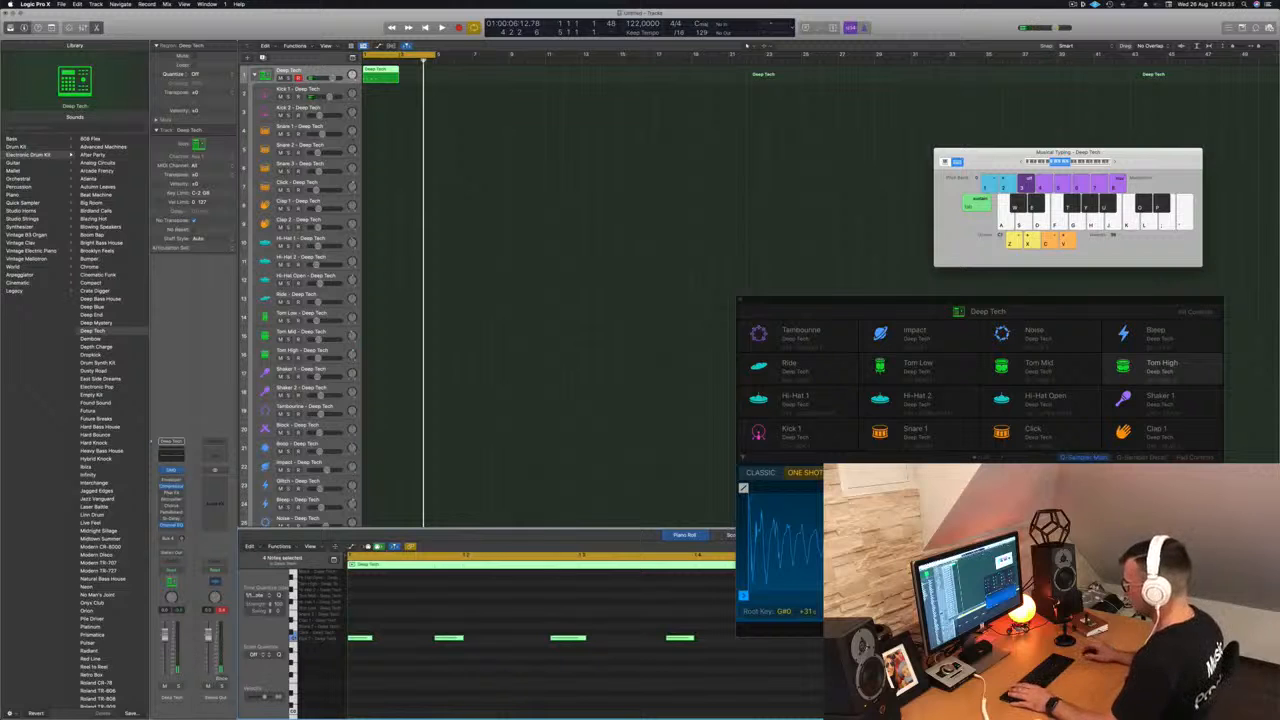
{"action": "left_click_drag", "start_coordinate": [429, 621], "coordinate": [737, 655]}
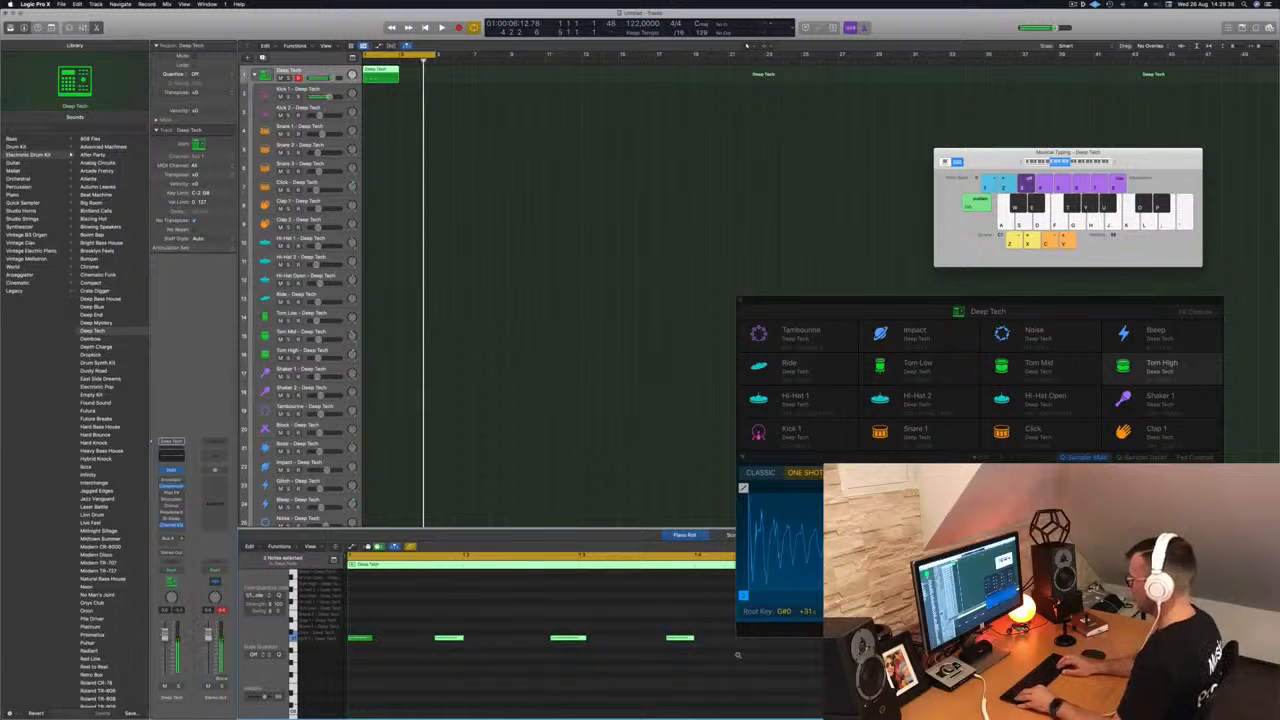
{"action": "key", "text": "alt+Right"}
{"action": "key", "text": "space"}
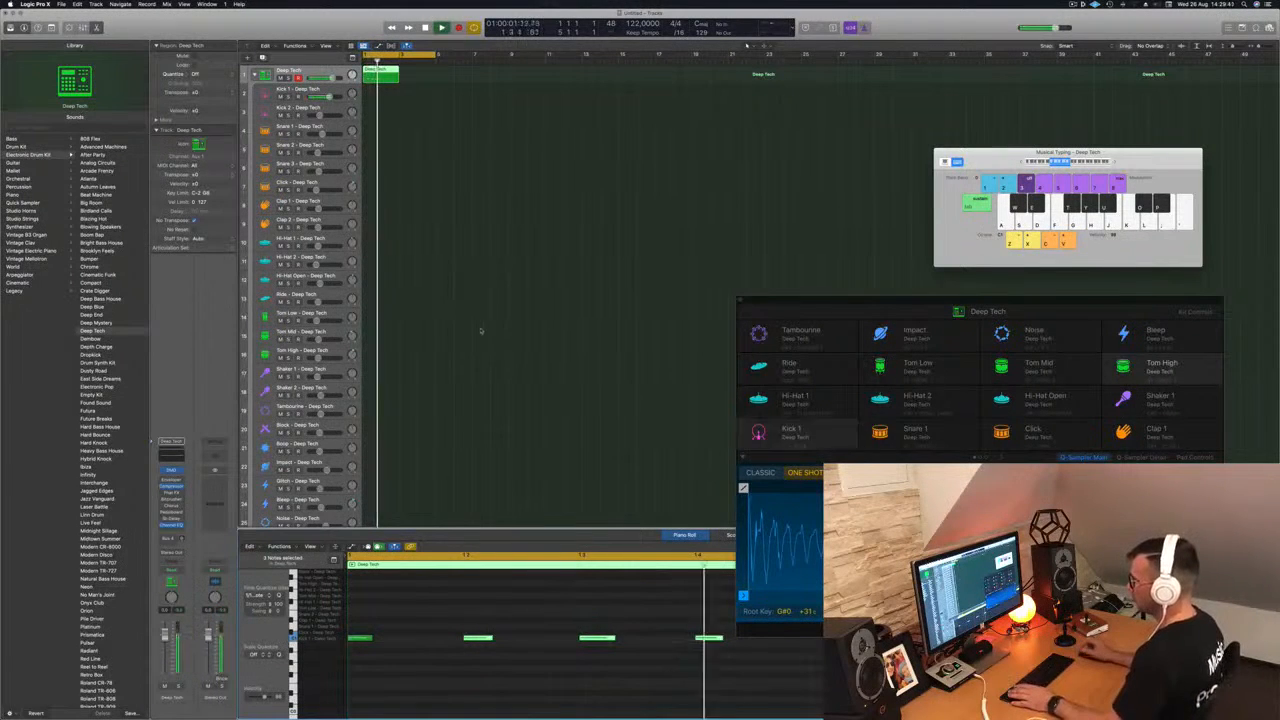
Step: Copy the four kick notes of bar 1 into bar 2 of the Deep Tech region
{"action": "scroll", "coordinate": [319, 603], "scroll_direction": "up", "scroll_amount": 5}
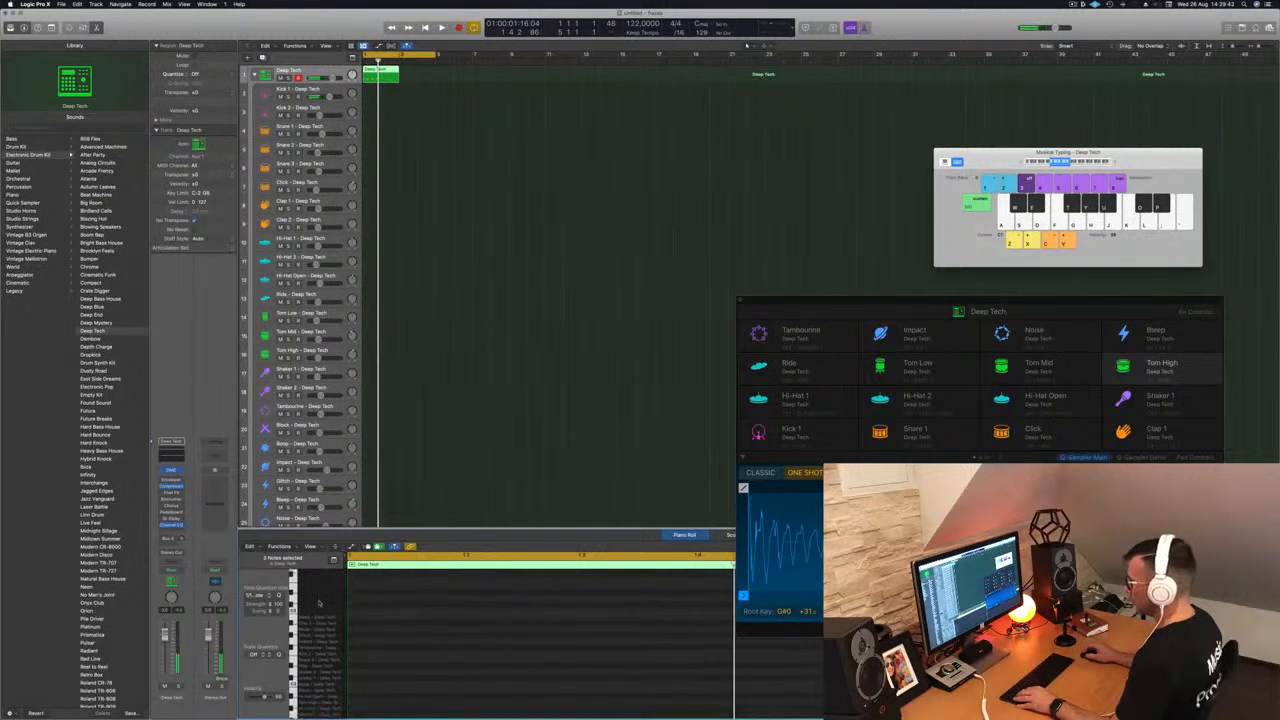
{"action": "scroll", "coordinate": [320, 603], "scroll_direction": "down", "scroll_amount": 4}
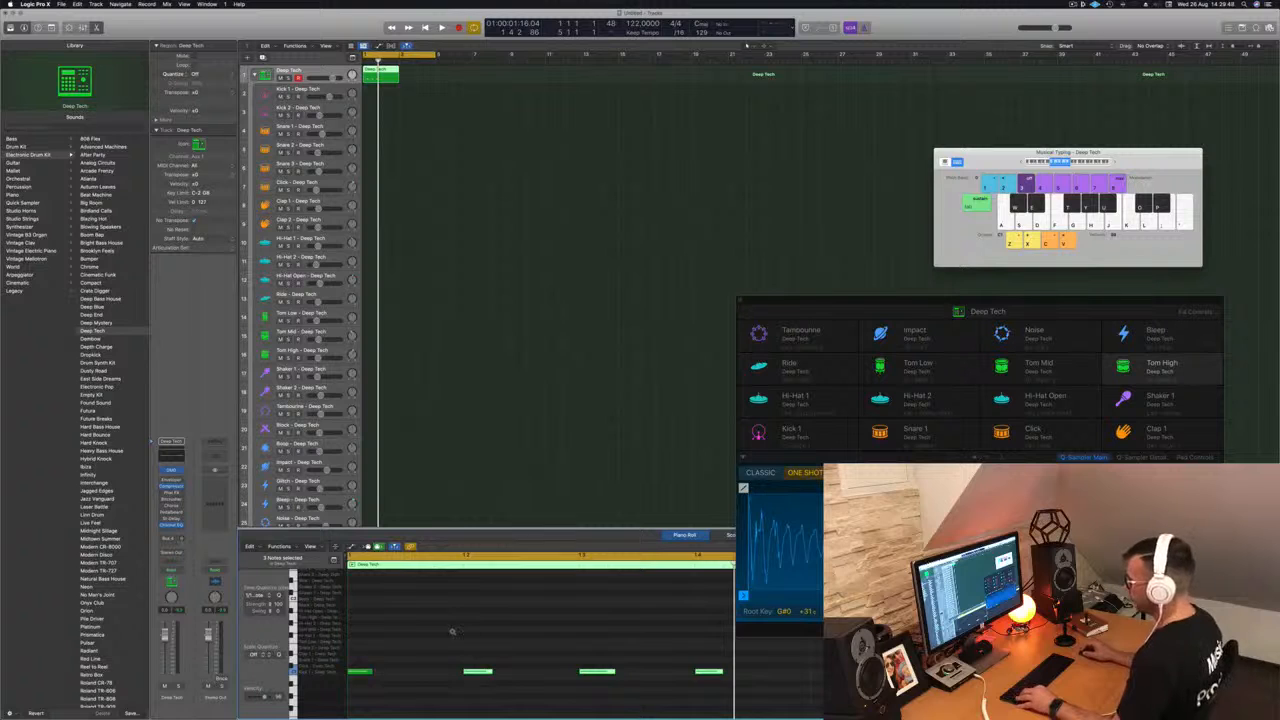
{"action": "left_click_drag", "start_coordinate": [487, 688], "coordinate": [648, 678]}
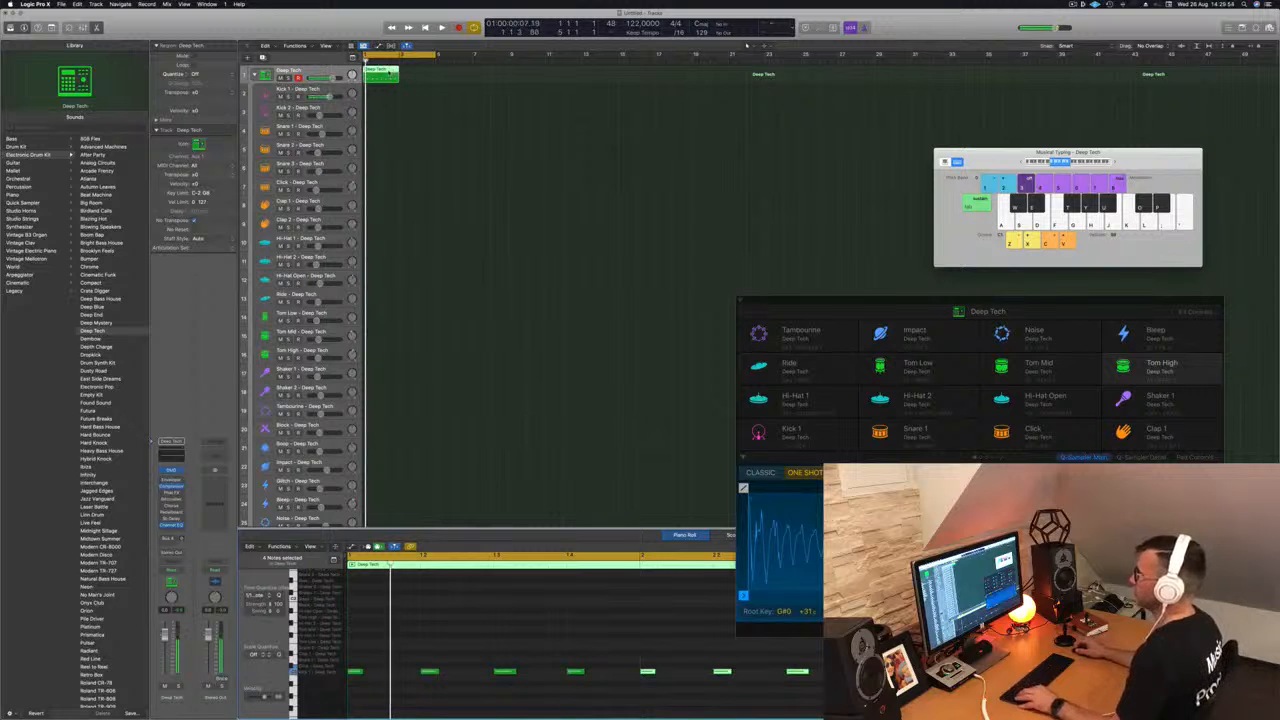
Step: Copy the kick pattern to fill bars 1–4 on the Deep Tech and Kick 1 tracks, placing the Kick 1 copies' notes on the Kick 1 row
{"action": "mouse_move", "coordinate": [389, 73]}
{"action": "left_mouse_down"}
{"action": "mouse_move", "coordinate": [423, 77]}
{"action": "mouse_move", "coordinate": [366, 74]}
{"action": "mouse_move", "coordinate": [388, 80]}
{"action": "mouse_move", "coordinate": [395, 96]}
{"action": "mouse_move", "coordinate": [385, 93]}
{"action": "left_mouse_up"}
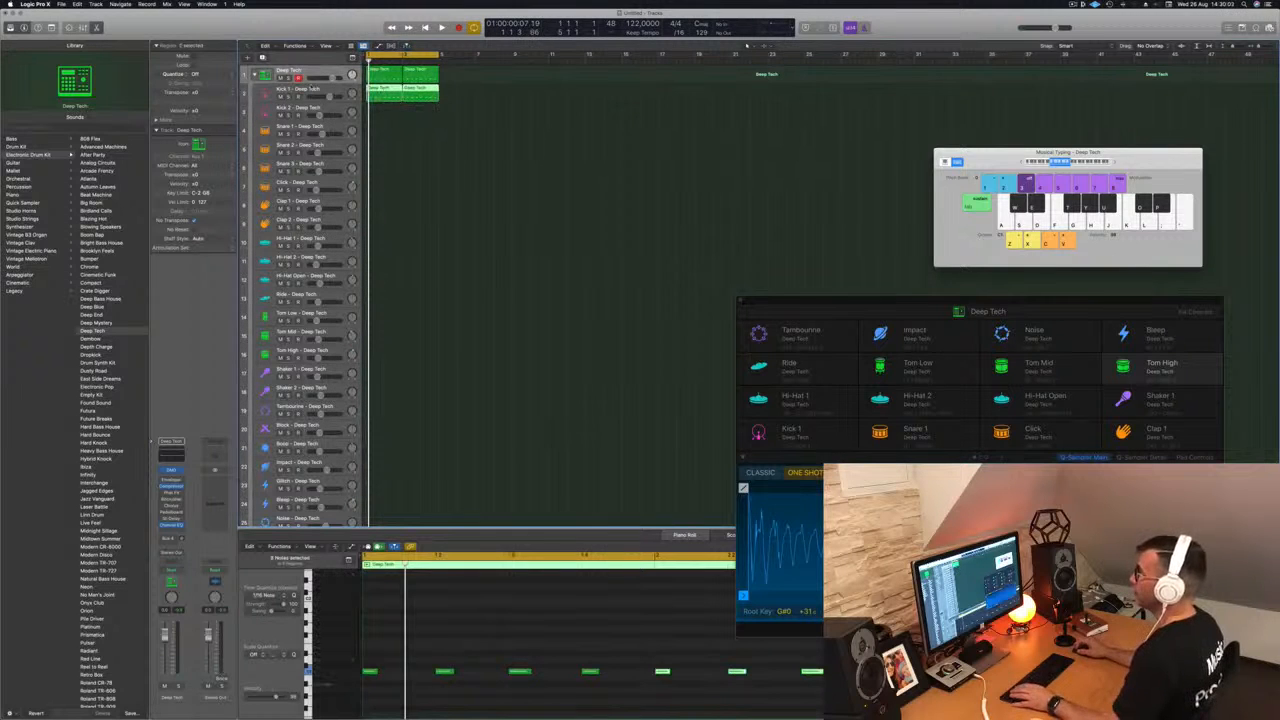
{"action": "key", "text": "space"}
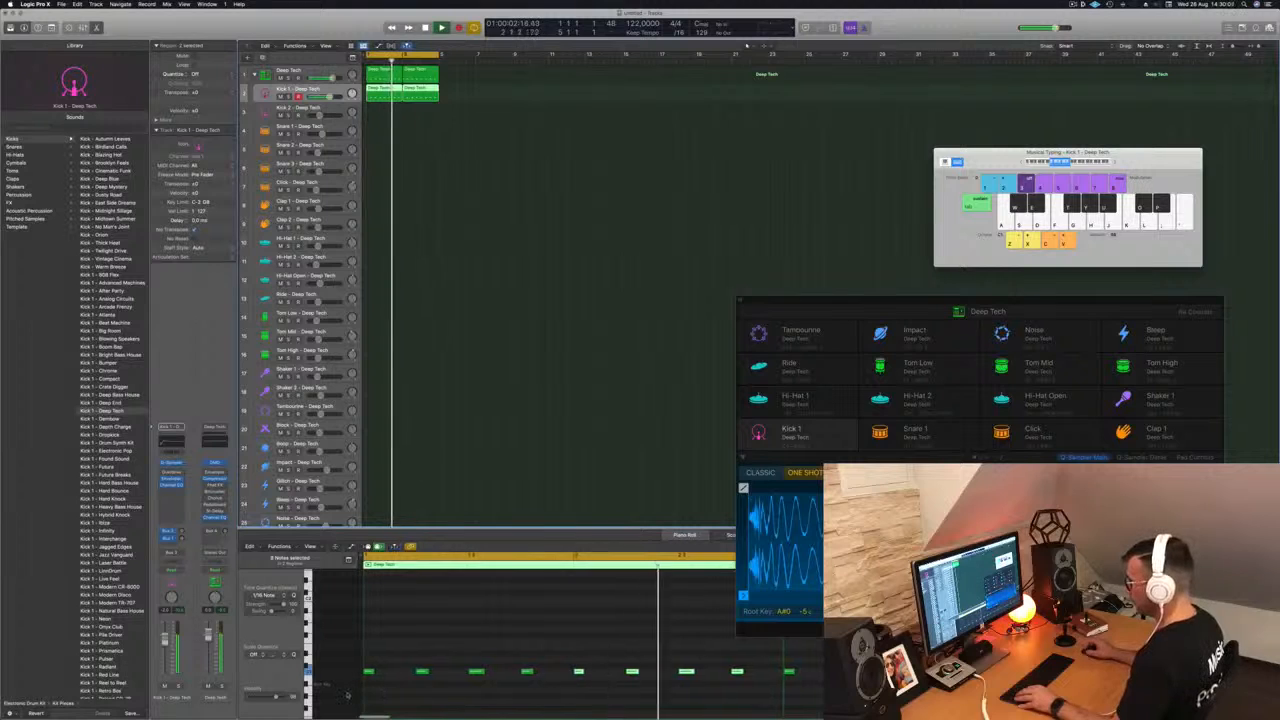
{"action": "left_click", "coordinate": [400, 690]}
{"action": "key", "text": "space"}
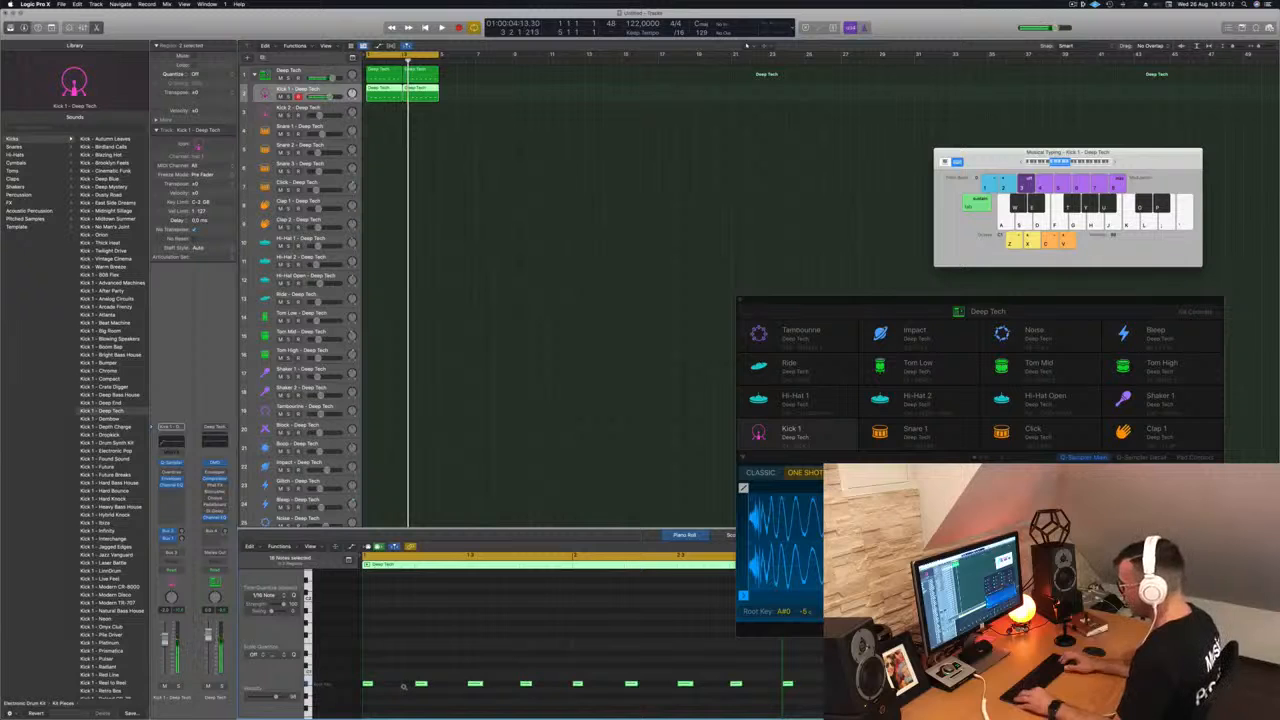
Step: Play the four-bar cycle back repeatedly to check how the Deep Tech and Kick 1 regions sound together
{"action": "key", "text": "space"}
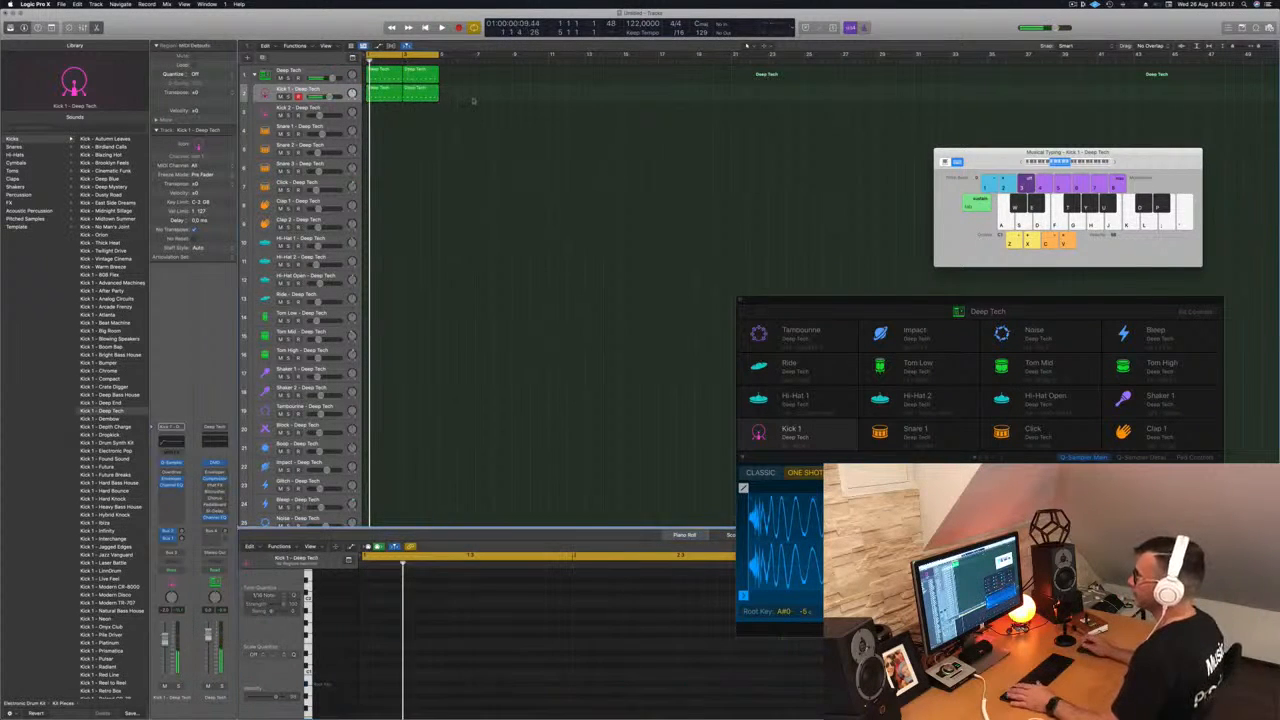
{"action": "key", "text": "space"}
{"action": "key", "text": "space"}
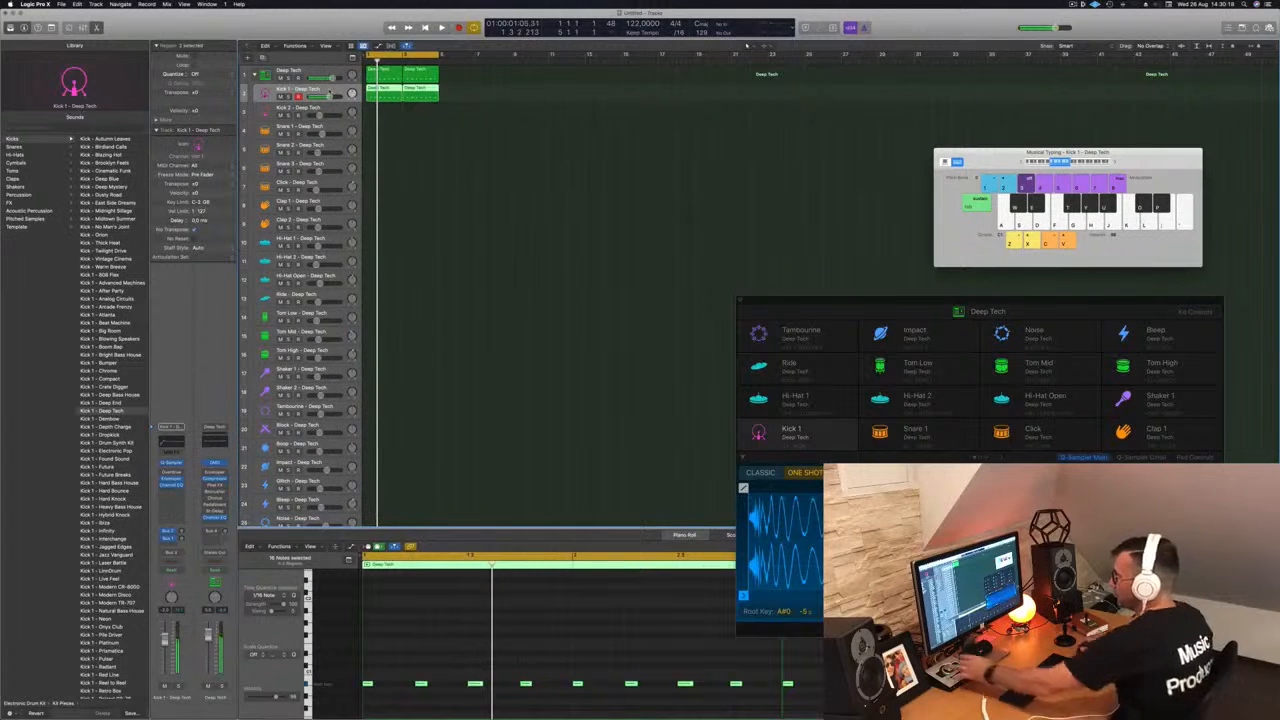
{"action": "key", "text": "space"}
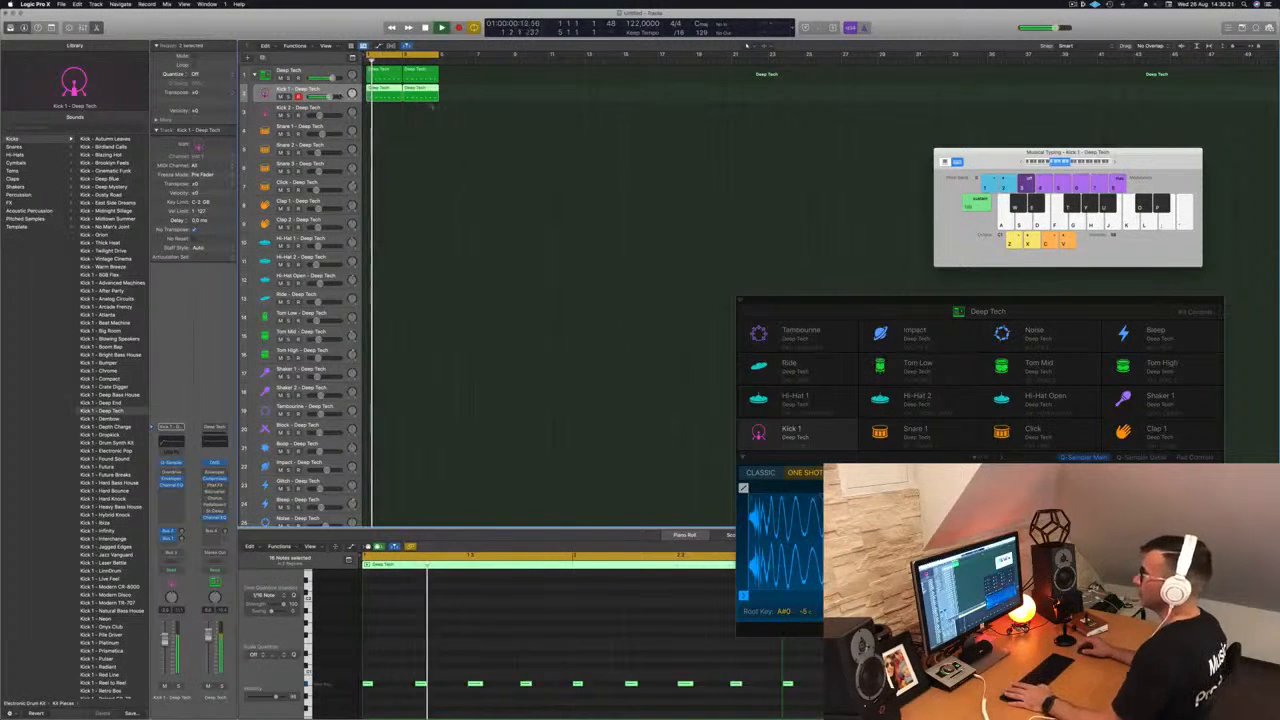
{"action": "key", "text": "space"}
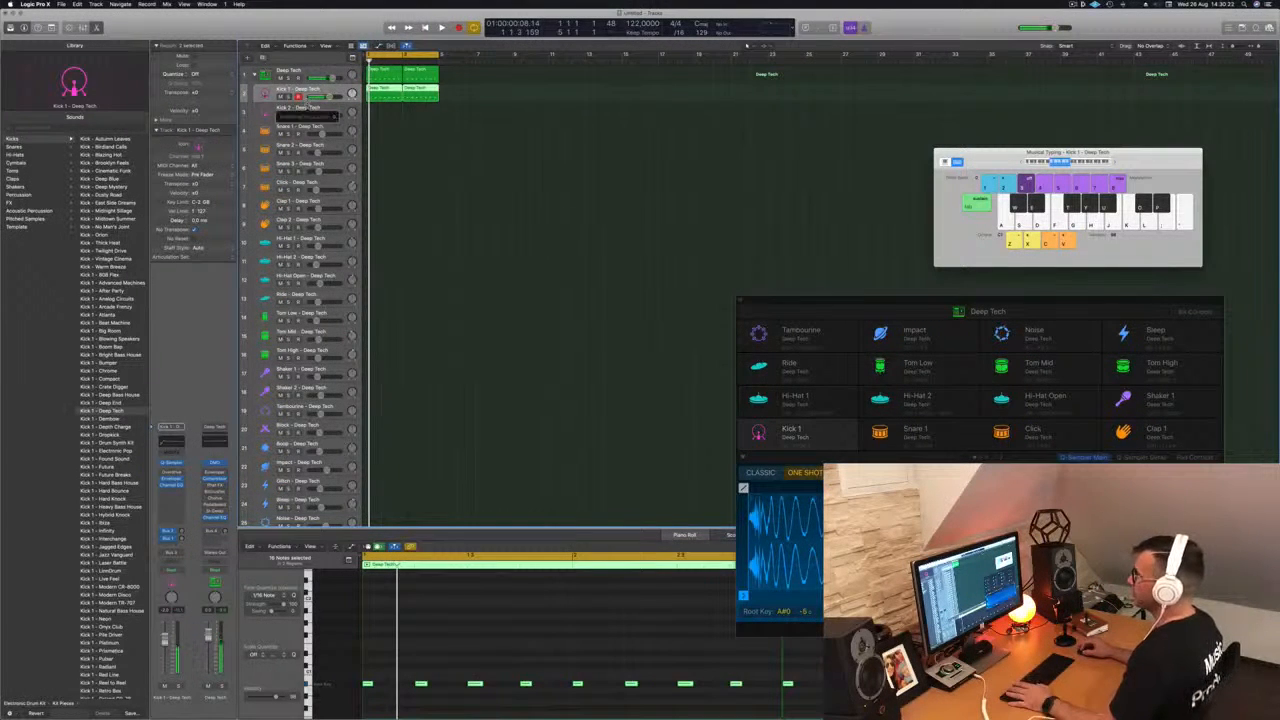
{"action": "left_click_drag", "start_coordinate": [307, 103], "coordinate": [307, 108]}
{"action": "key", "text": "space"}
{"action": "key", "text": "space"}
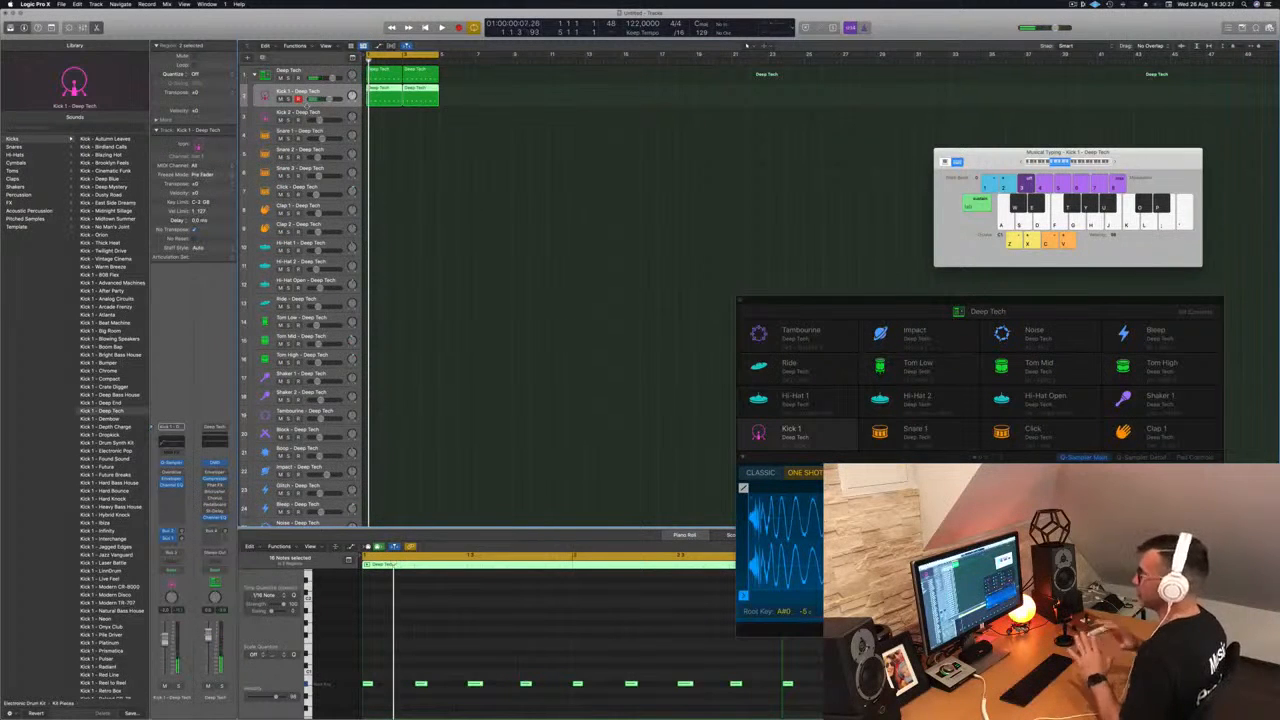
{"action": "key", "text": "space"}
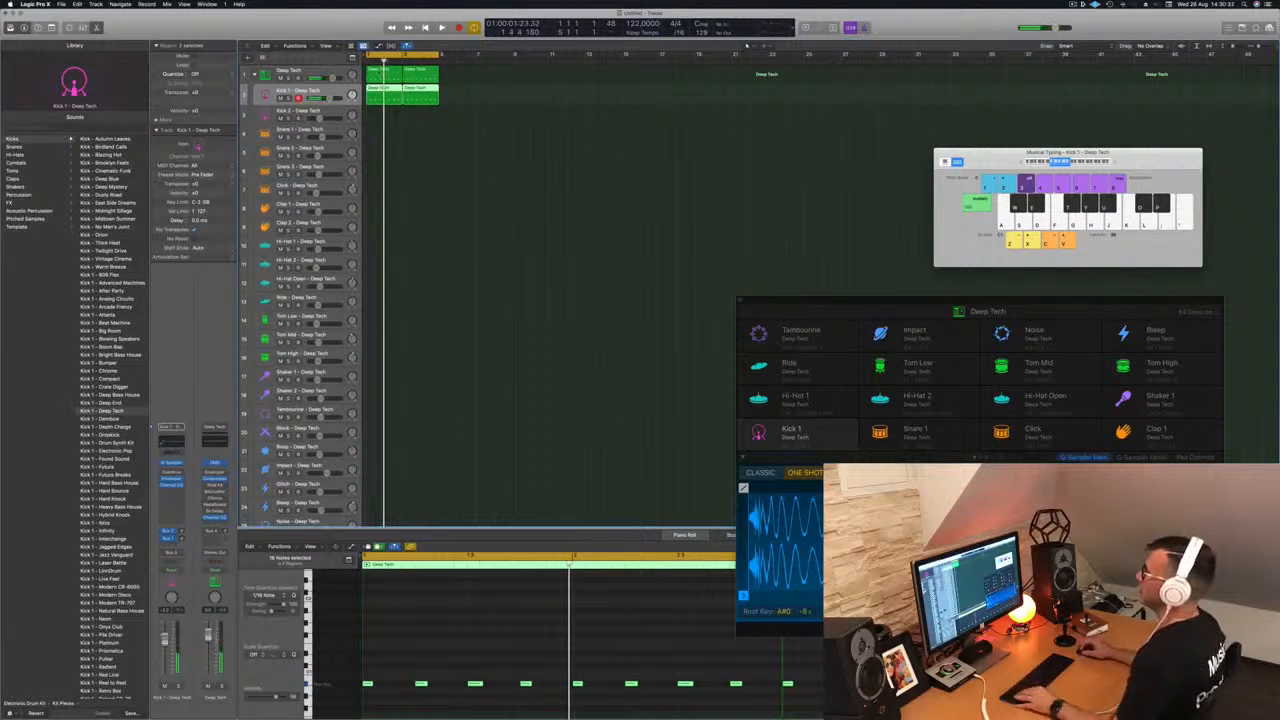
Step: Copy the first Deep Tech region onto the Kick 2 track and move its eight notes to the Kick 2 row
{"action": "left_click", "coordinate": [379, 74]}
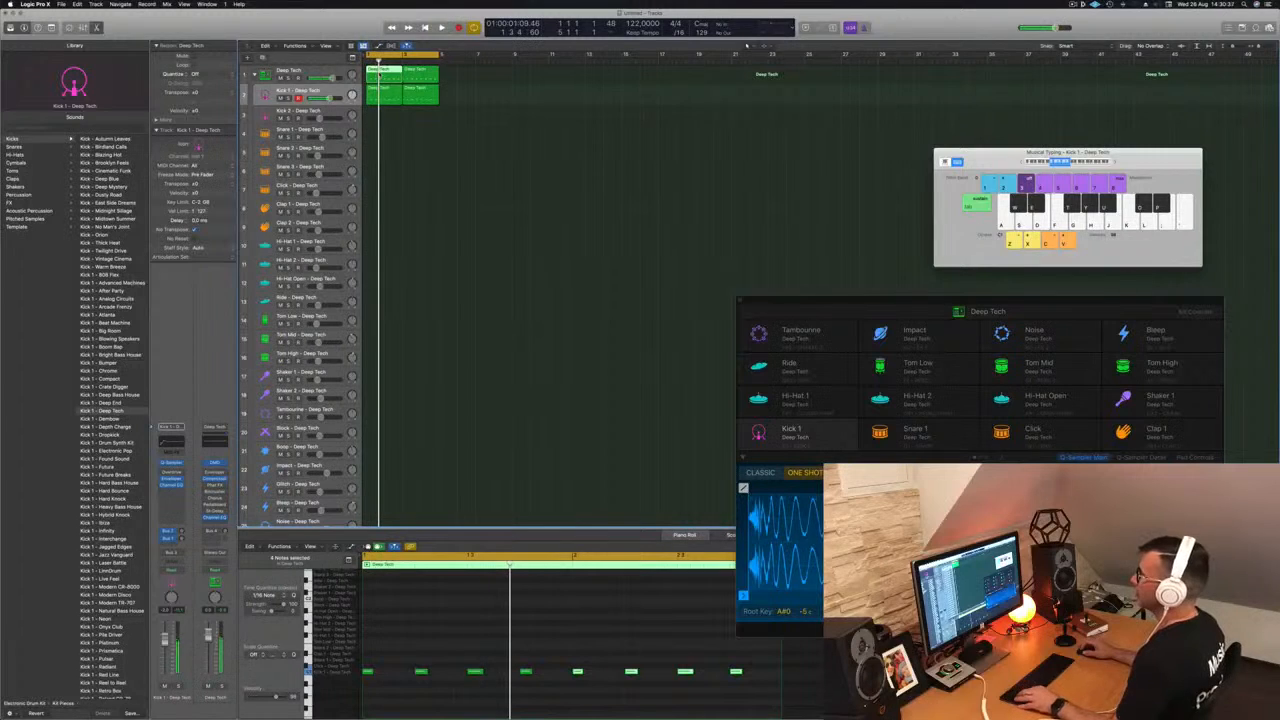
{"action": "left_click_drag", "start_coordinate": [380, 95], "coordinate": [383, 115]}
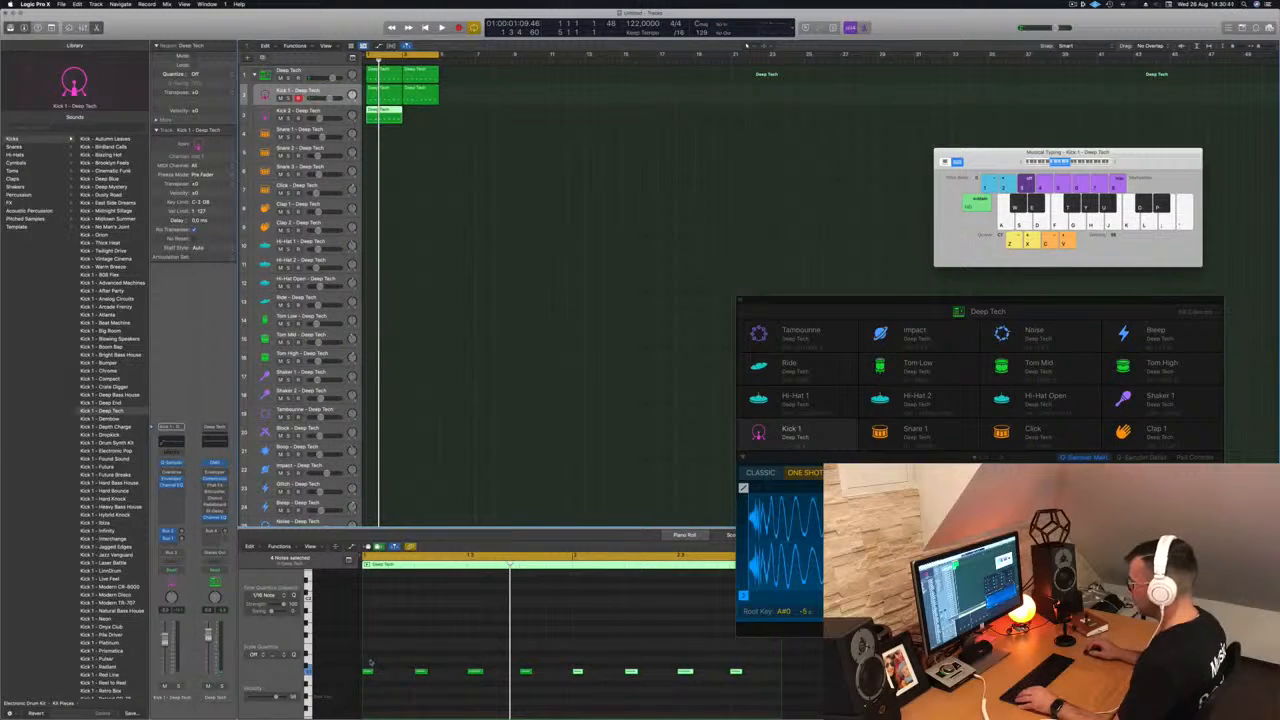
{"action": "left_click_drag", "start_coordinate": [370, 662], "coordinate": [740, 687]}
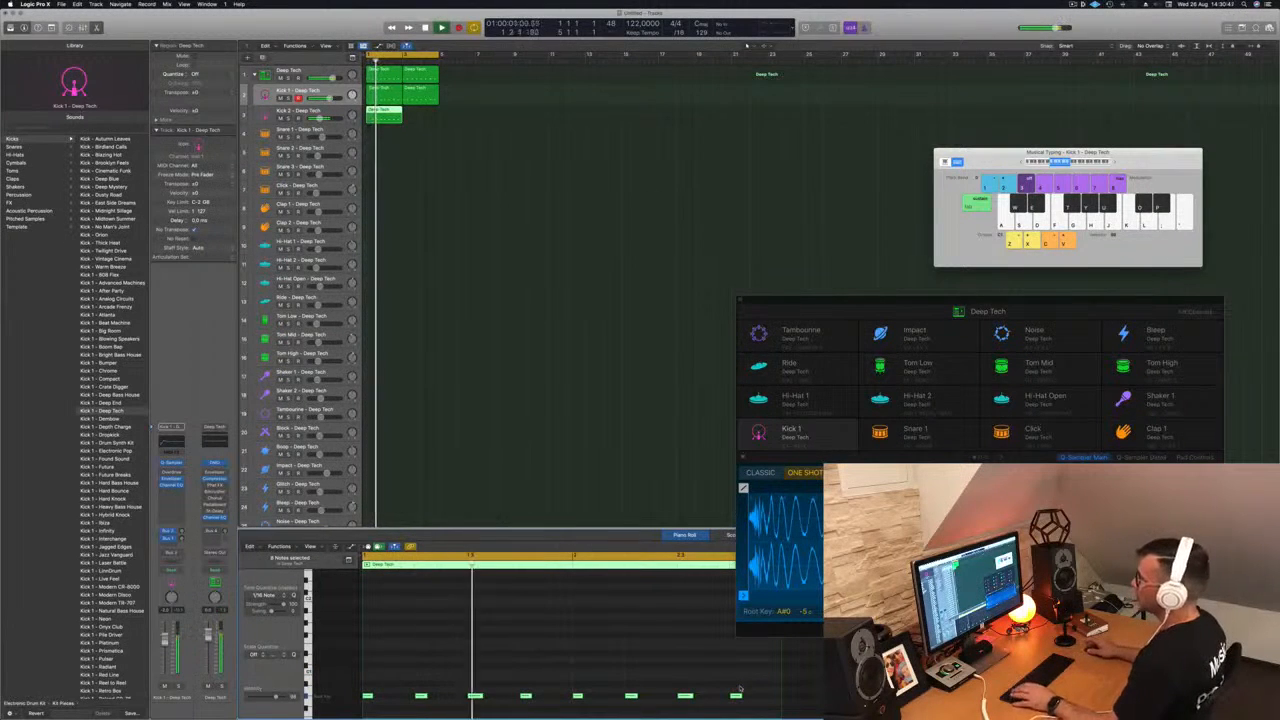
Step: Select the Kick 2 track and examine its sampler views and pad controls in Drum Machine Designer
{"action": "left_click", "coordinate": [323, 110]}
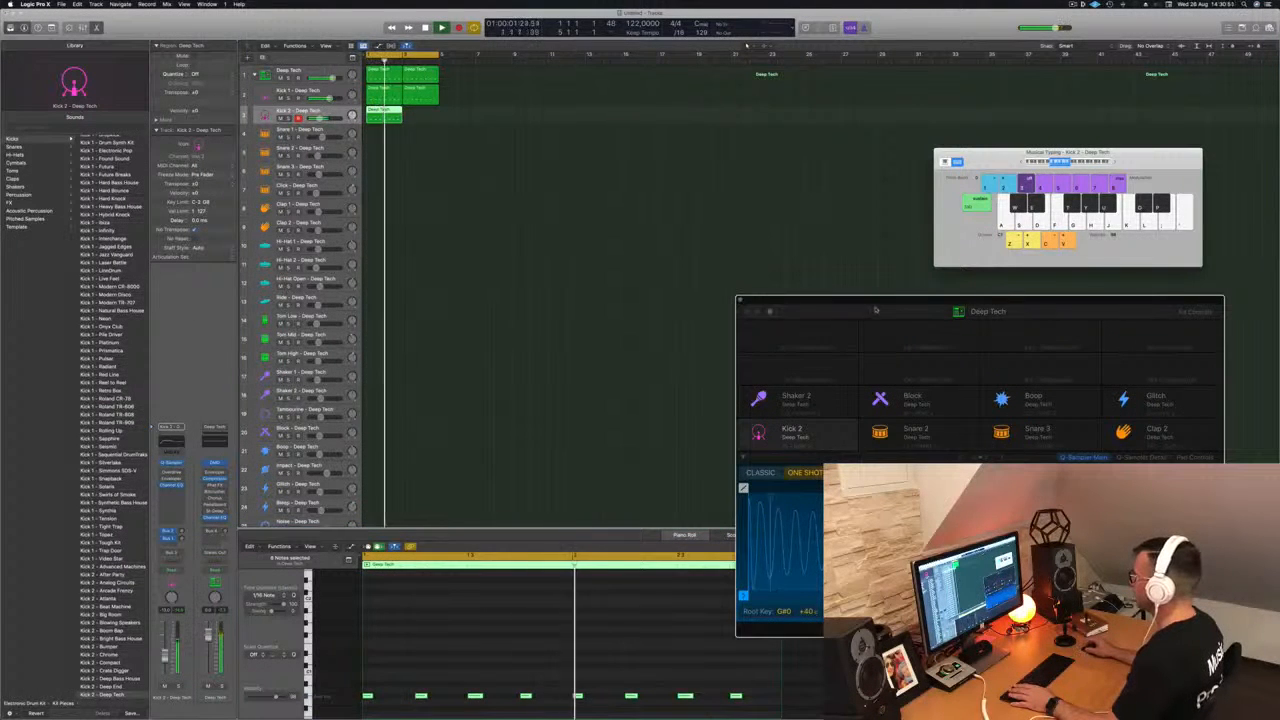
{"action": "left_click_drag", "start_coordinate": [875, 310], "coordinate": [670, 135]}
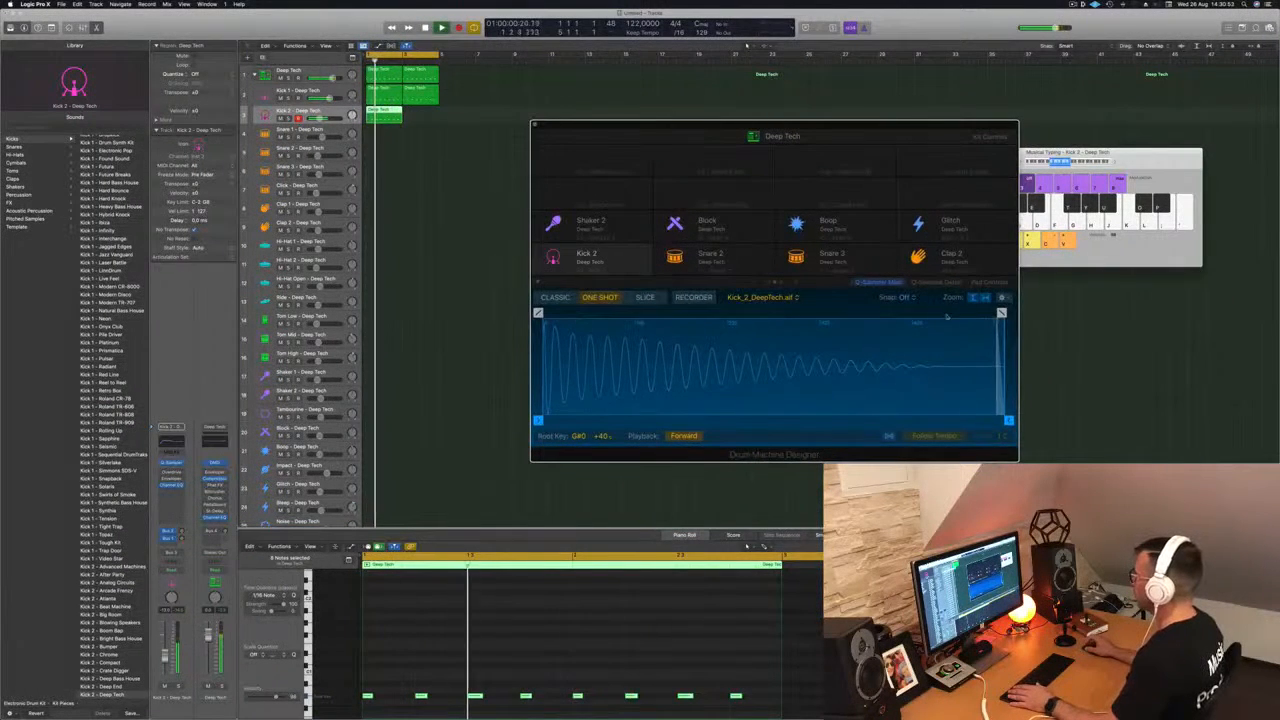
{"action": "left_click", "coordinate": [989, 282]}
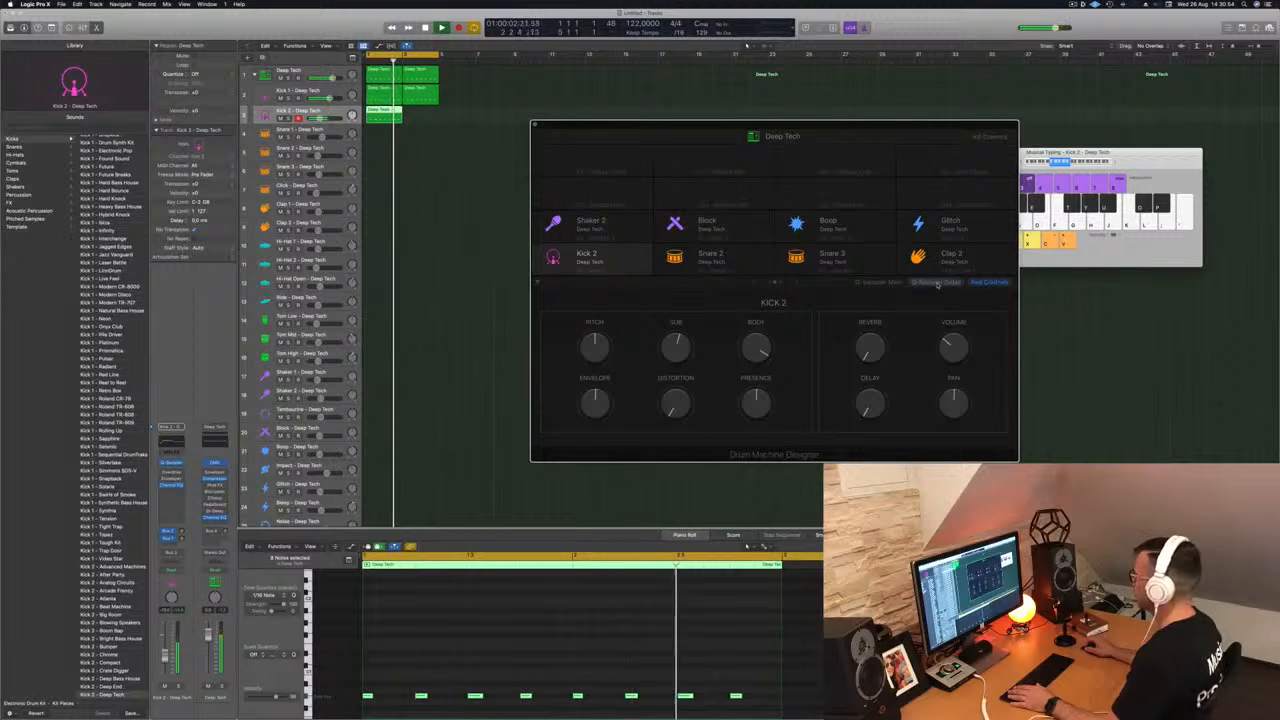
{"action": "left_click", "coordinate": [880, 283]}
{"action": "left_click", "coordinate": [937, 284]}
{"action": "left_click", "coordinate": [988, 284]}
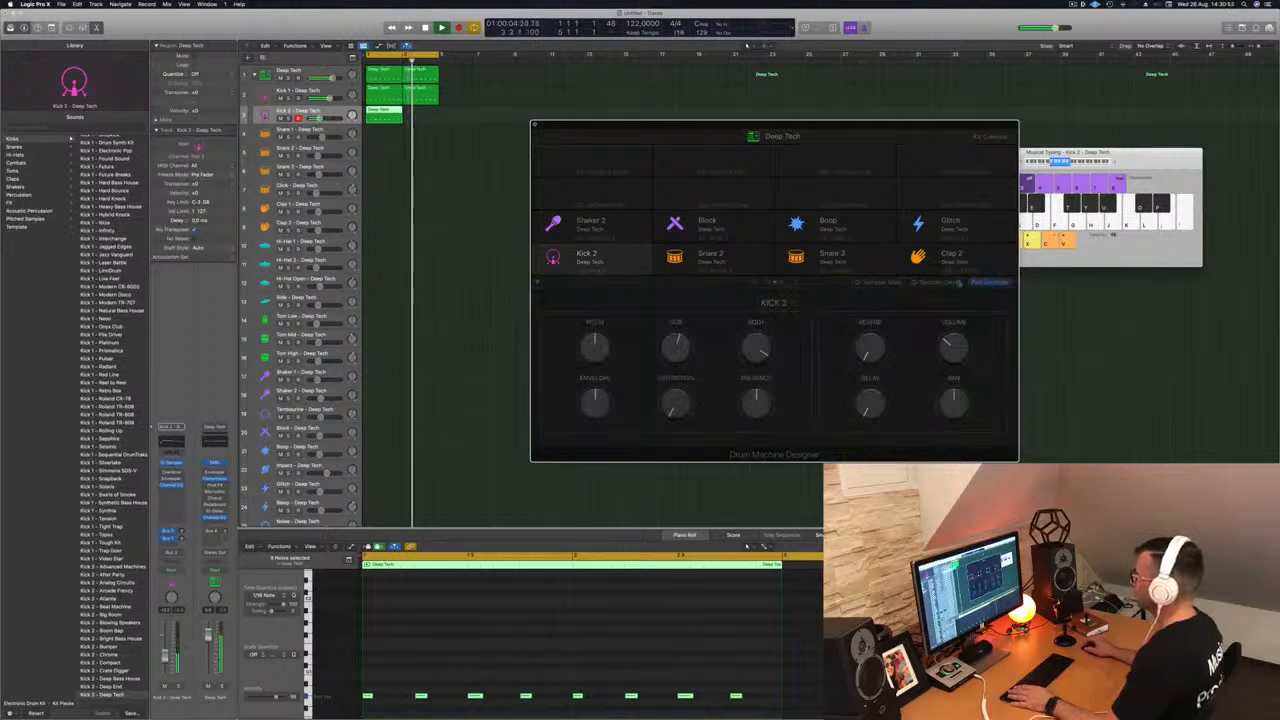
Step: Copy the Kick 2 region to bar 3 so the layer covers the whole four-bar cycle
{"action": "left_click_drag", "start_coordinate": [384, 113], "coordinate": [417, 116]}
{"action": "key", "text": "space"}
{"action": "mouse_move", "coordinate": [642, 129]}
{"action": "left_mouse_down"}
{"action": "mouse_move", "coordinate": [603, 125]}
{"action": "mouse_move", "coordinate": [661, 124]}
{"action": "left_mouse_up"}
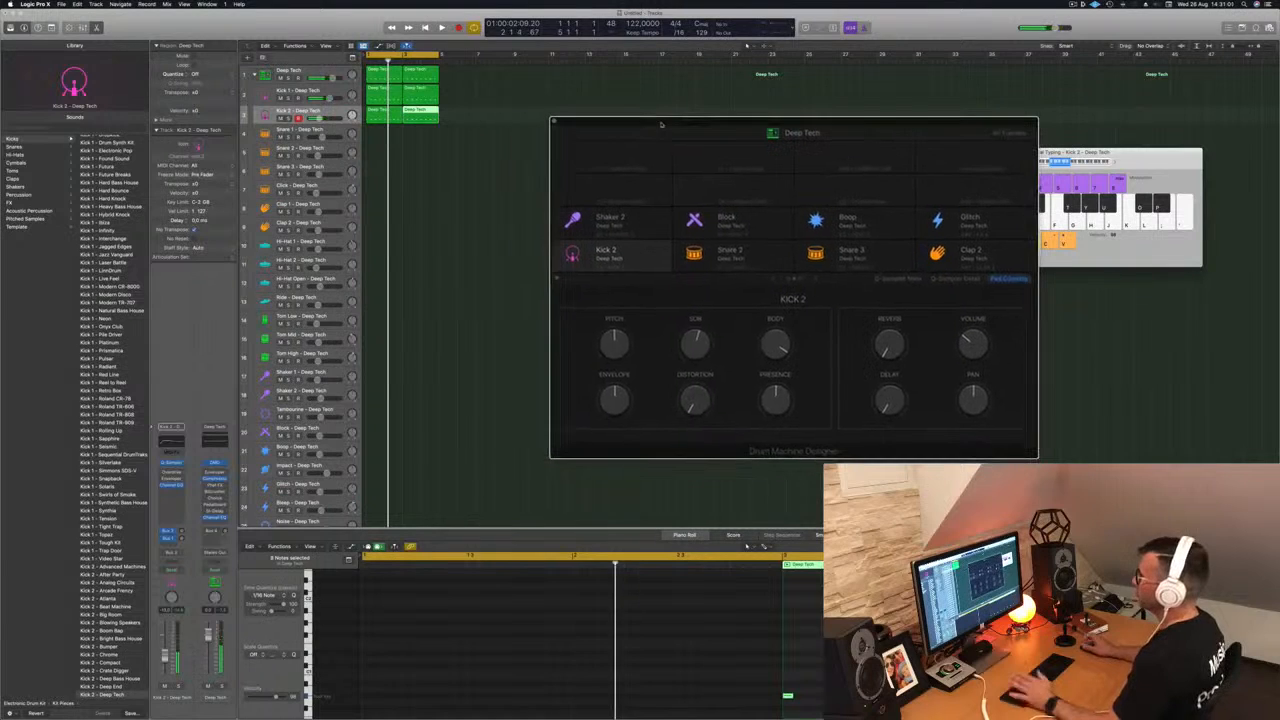
Step: Set the release of the Compressor on the main Deep Tech track to about 16 ms and close the plug-in
{"action": "left_click", "coordinate": [334, 73]}
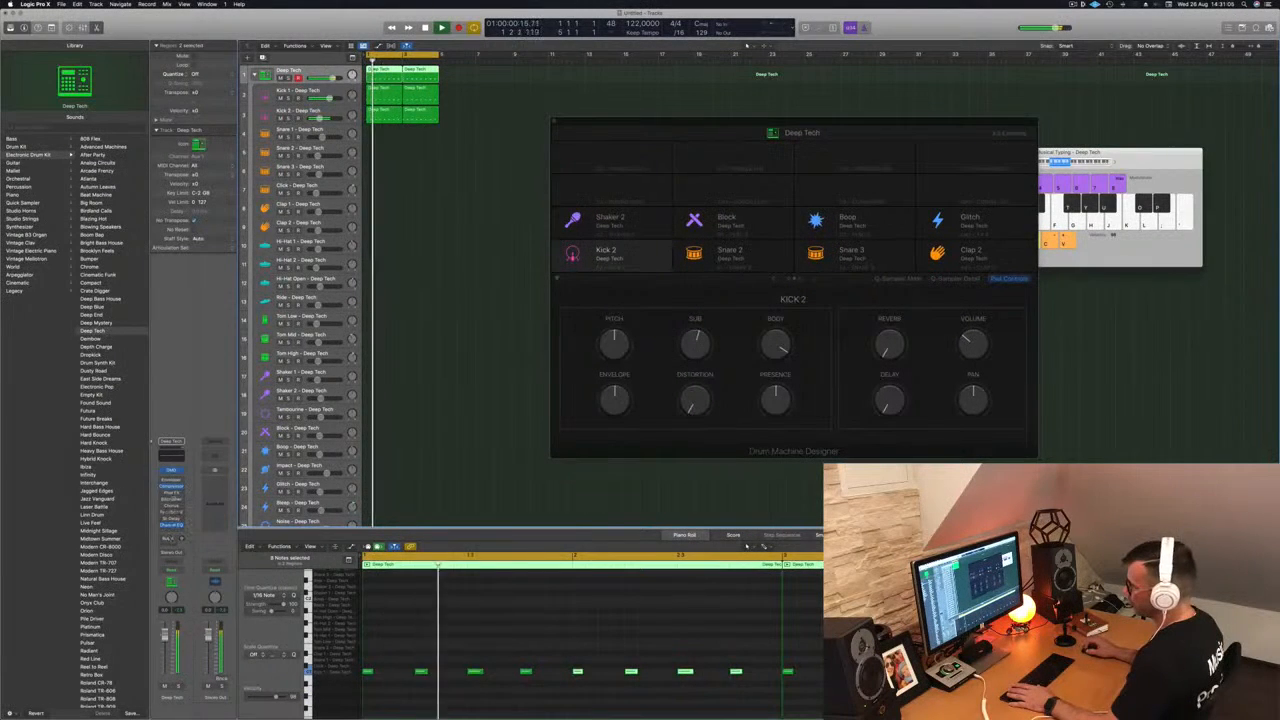
{"action": "left_click", "coordinate": [172, 487]}
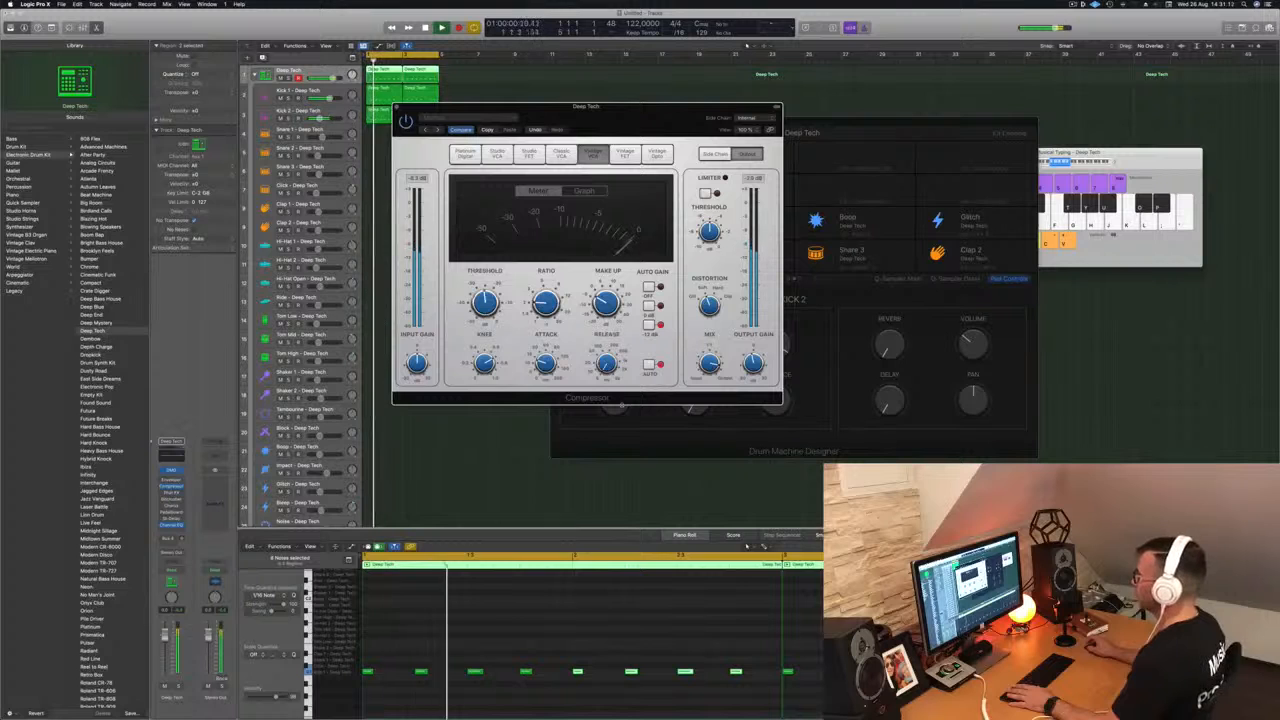
{"action": "mouse_move", "coordinate": [610, 365]}
{"action": "left_mouse_down"}
{"action": "mouse_move", "coordinate": [611, 326]}
{"action": "mouse_move", "coordinate": [606, 380]}
{"action": "left_mouse_up"}
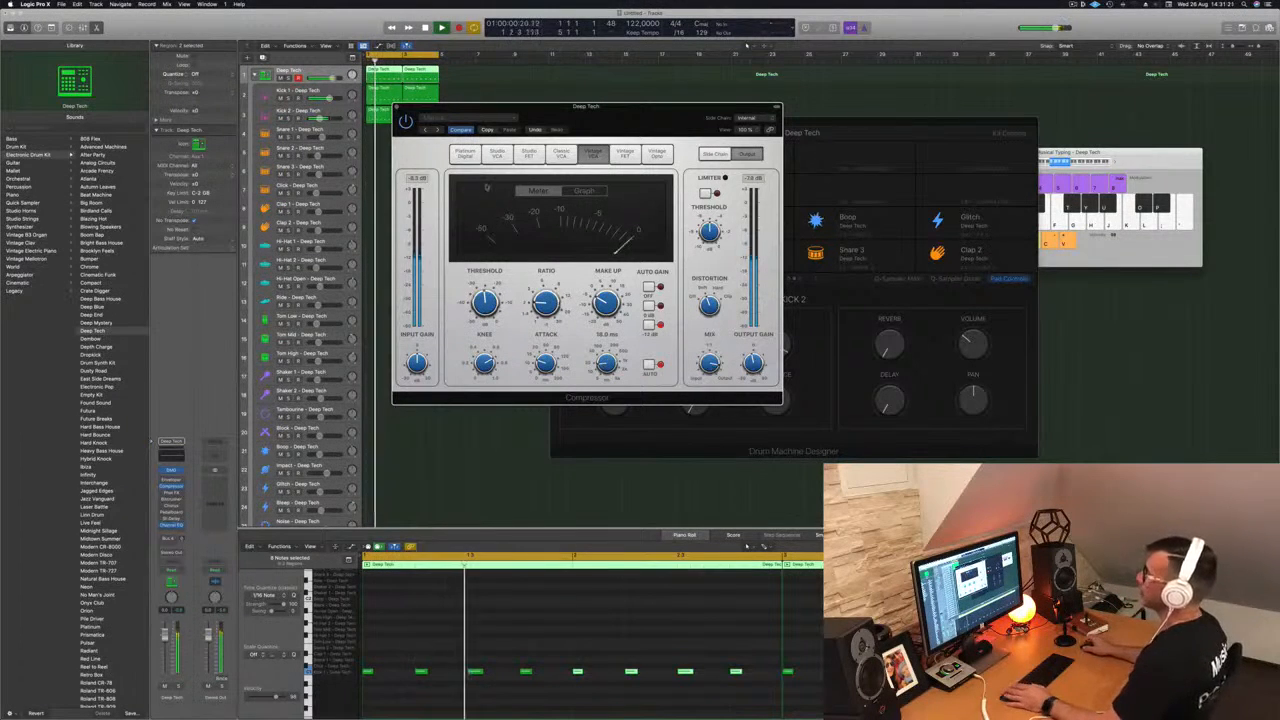
{"action": "key", "text": "super+w"}
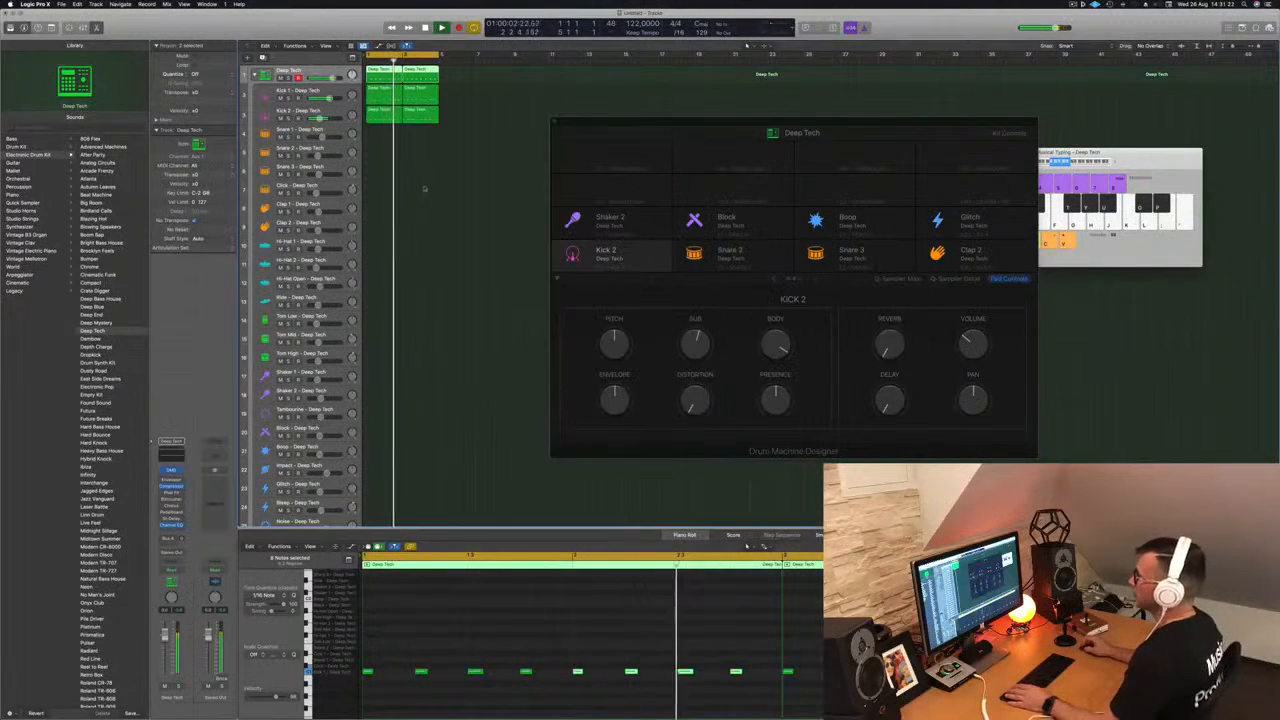
Step: Stop playback and move the first Deep Tech region from the main track down to the Tom Low track
{"action": "key", "text": "space"}
{"action": "left_click", "coordinate": [380, 78]}
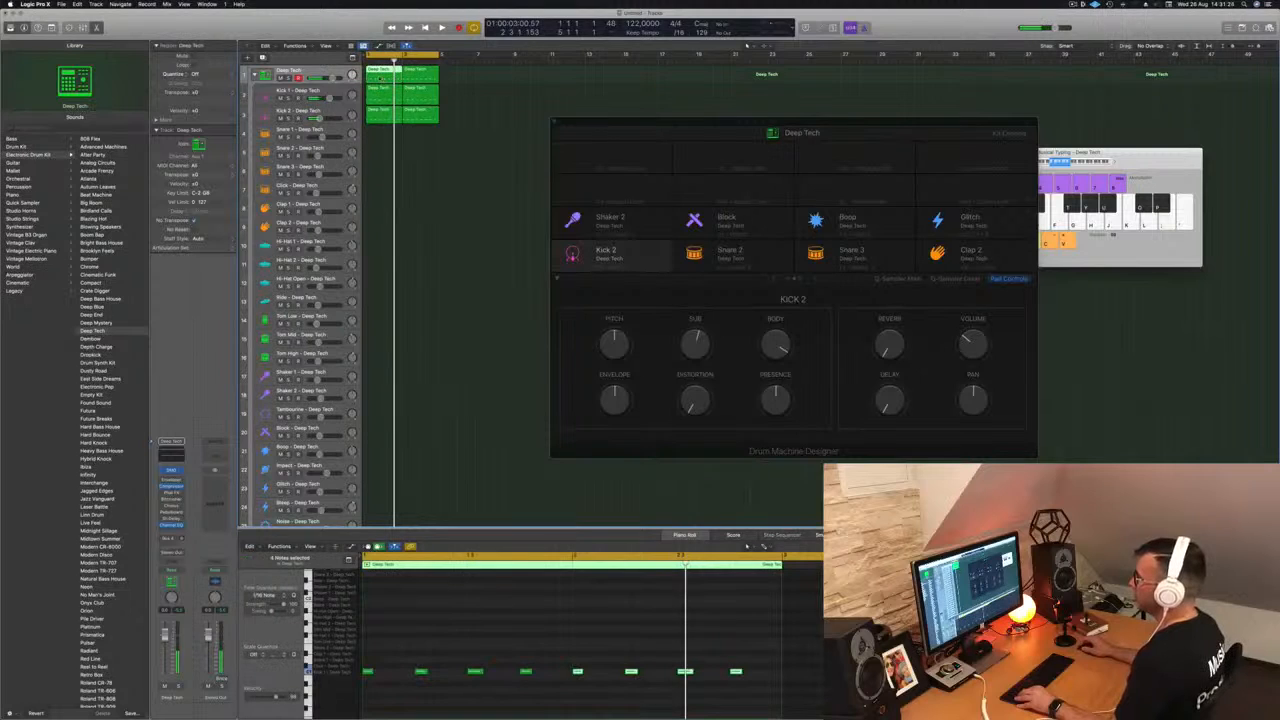
{"action": "left_click_drag", "start_coordinate": [380, 72], "coordinate": [380, 323]}
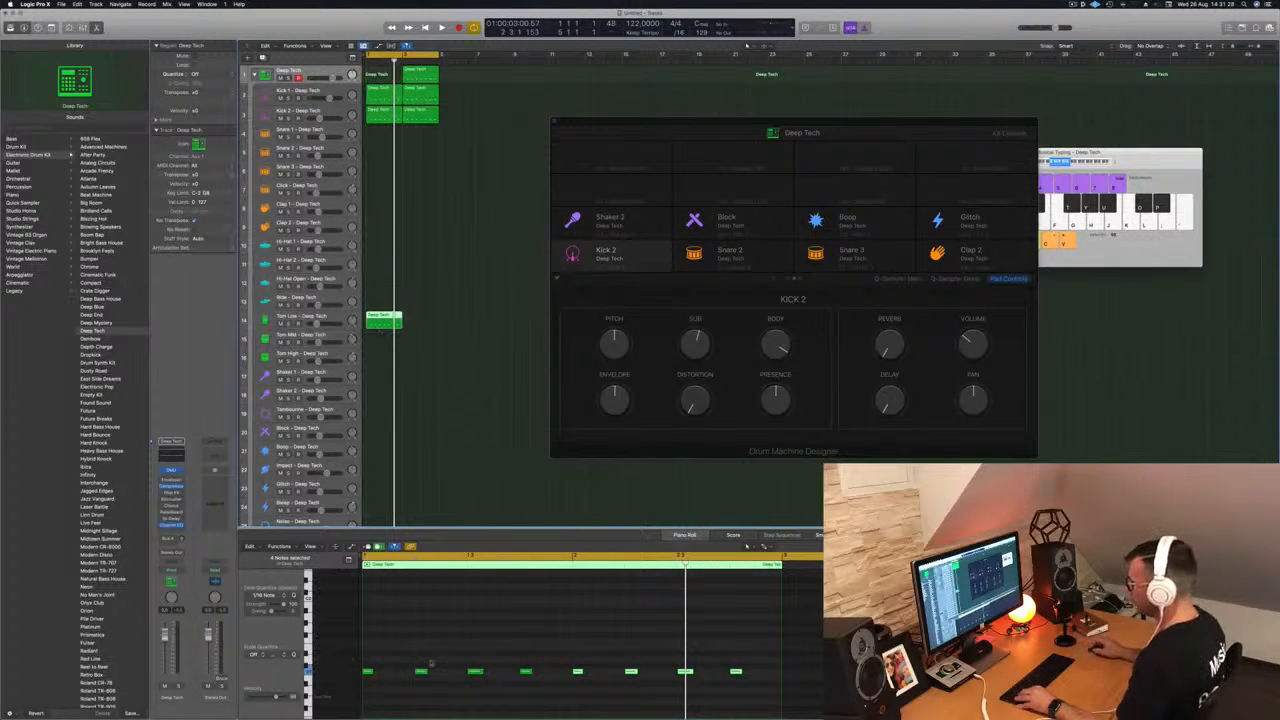
Step: Delete all notes in the Tom Low region except the fourth and eighth
{"action": "left_click_drag", "start_coordinate": [371, 663], "coordinate": [505, 690]}
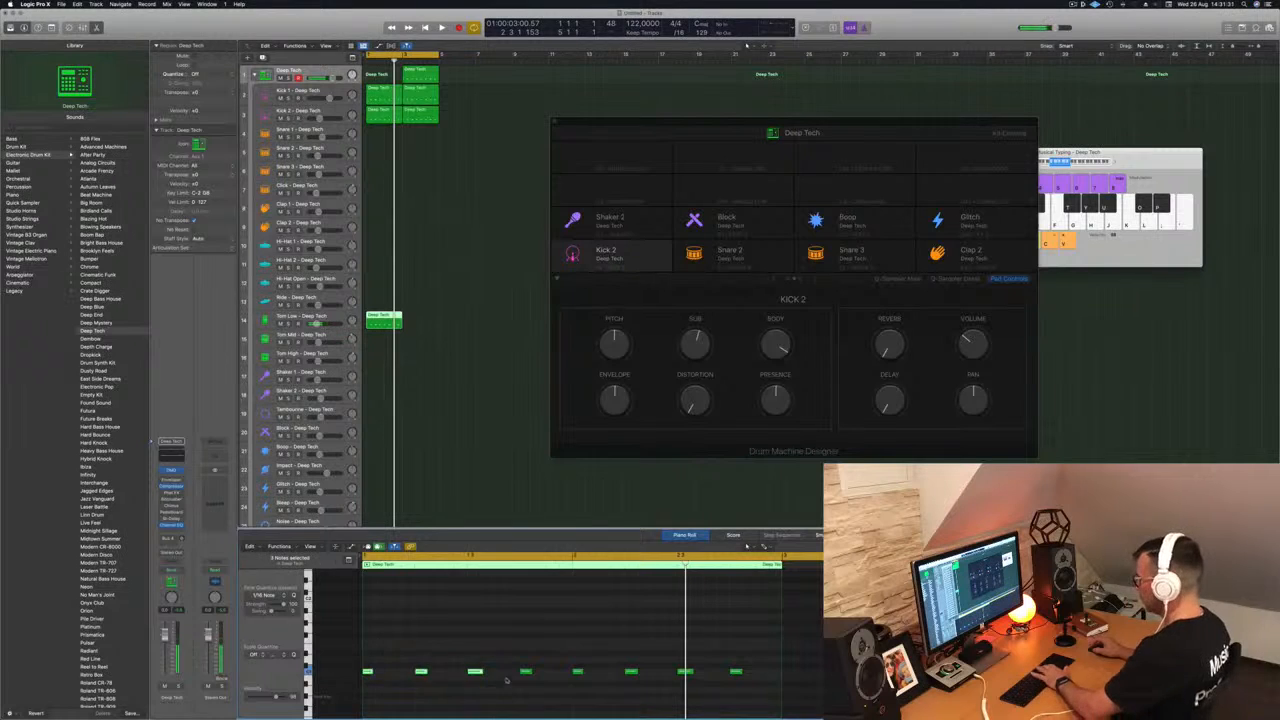
{"action": "left_click_drag", "start_coordinate": [609, 676], "coordinate": [694, 690]}
{"action": "key", "text": "Delete"}
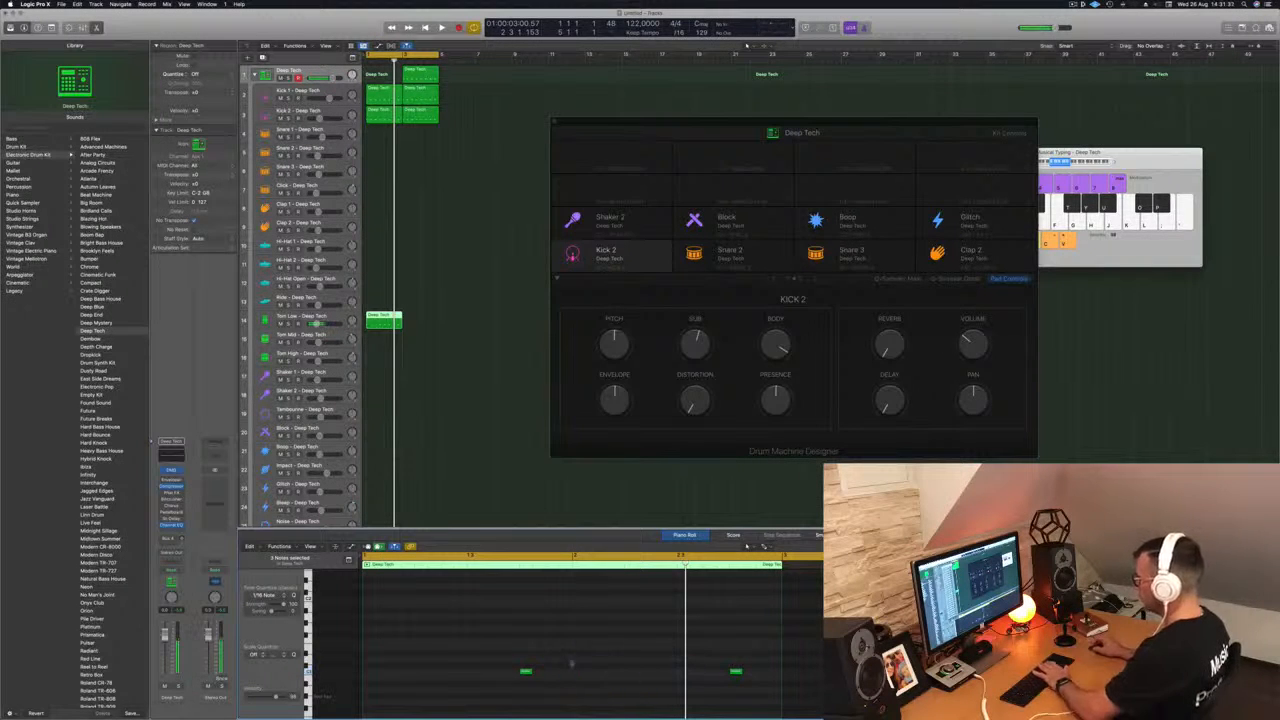
Step: Move the two remaining notes to the Tom Low row, shift them an eighth note later, and play the pattern
{"action": "left_click_drag", "start_coordinate": [521, 658], "coordinate": [757, 694]}
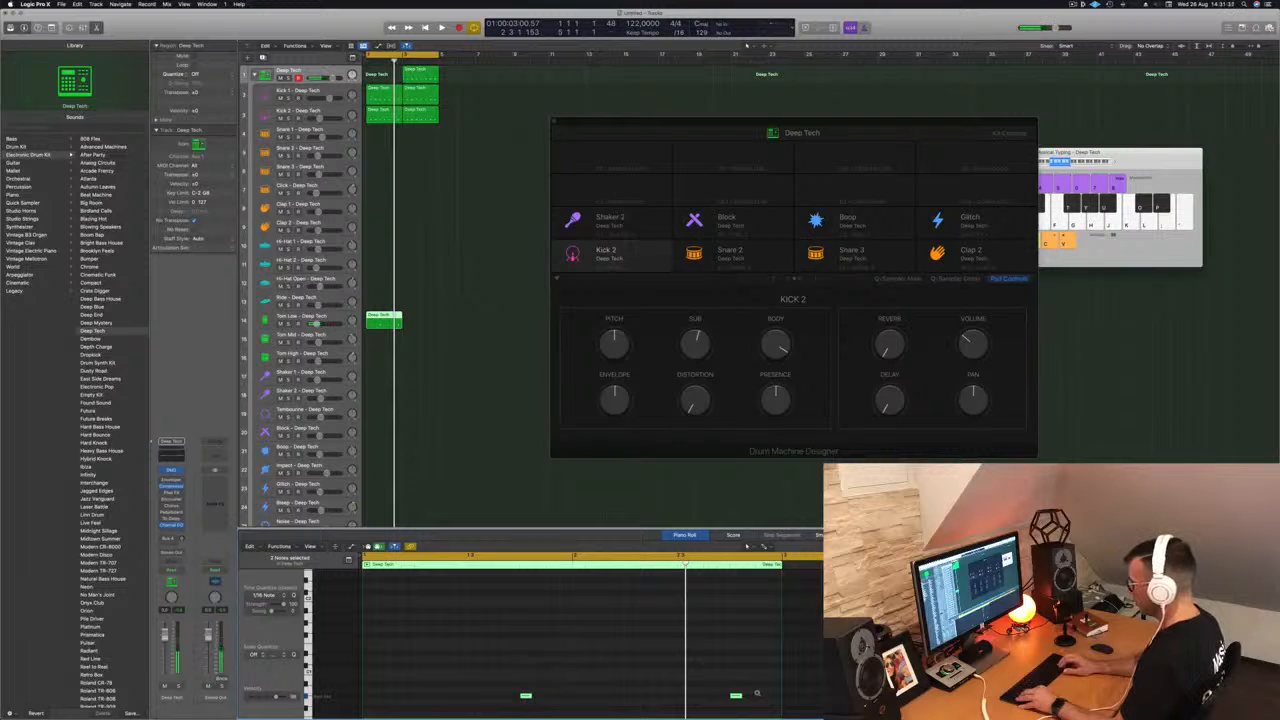
{"action": "key", "text": "space"}
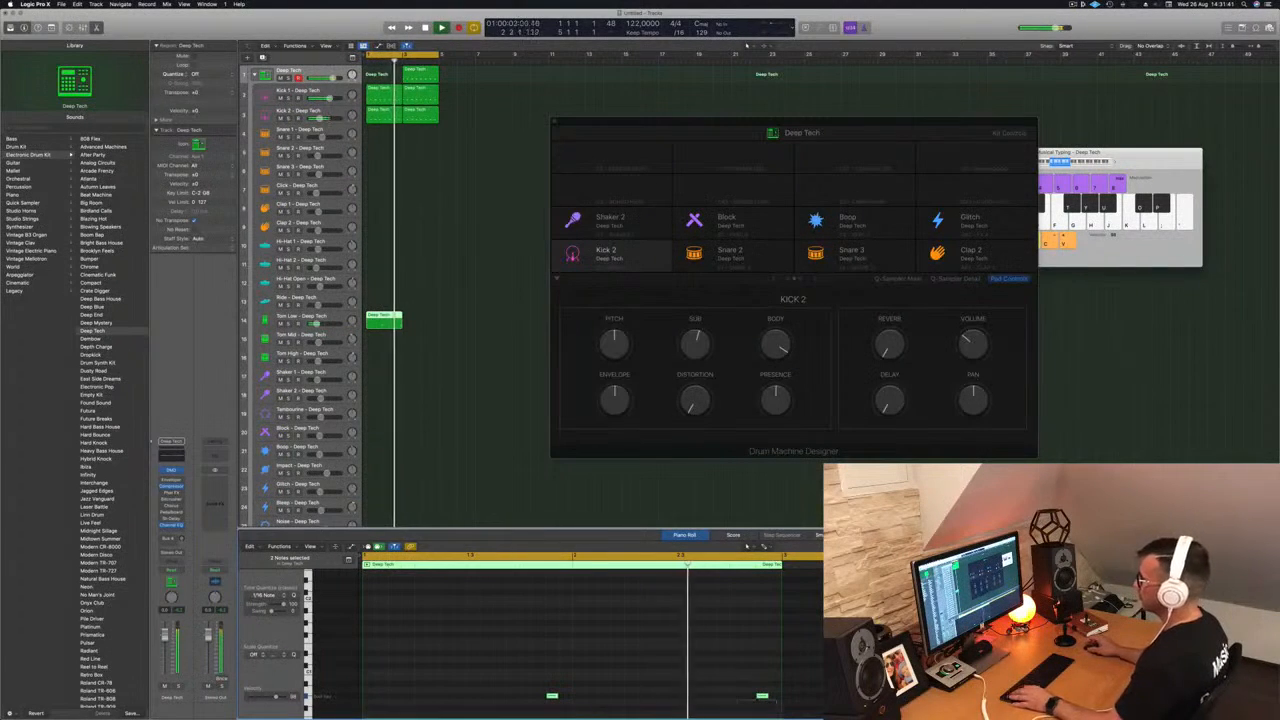
Step: Copy the Tom Low region to bar 3, load the Tom Low 2 - Tough Kit sound on its track, and play the pattern
{"action": "left_click_drag", "start_coordinate": [381, 316], "coordinate": [421, 325]}
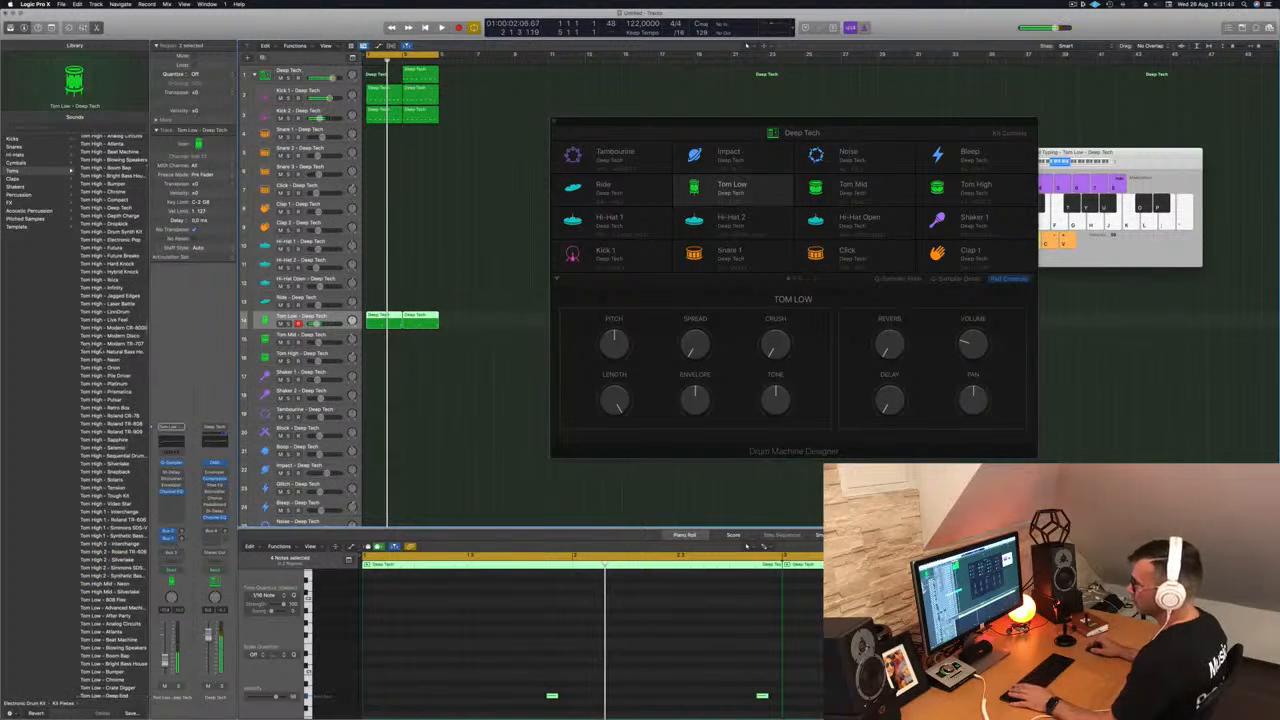
{"action": "scroll", "coordinate": [107, 465], "scroll_direction": "down", "scroll_amount": 5}
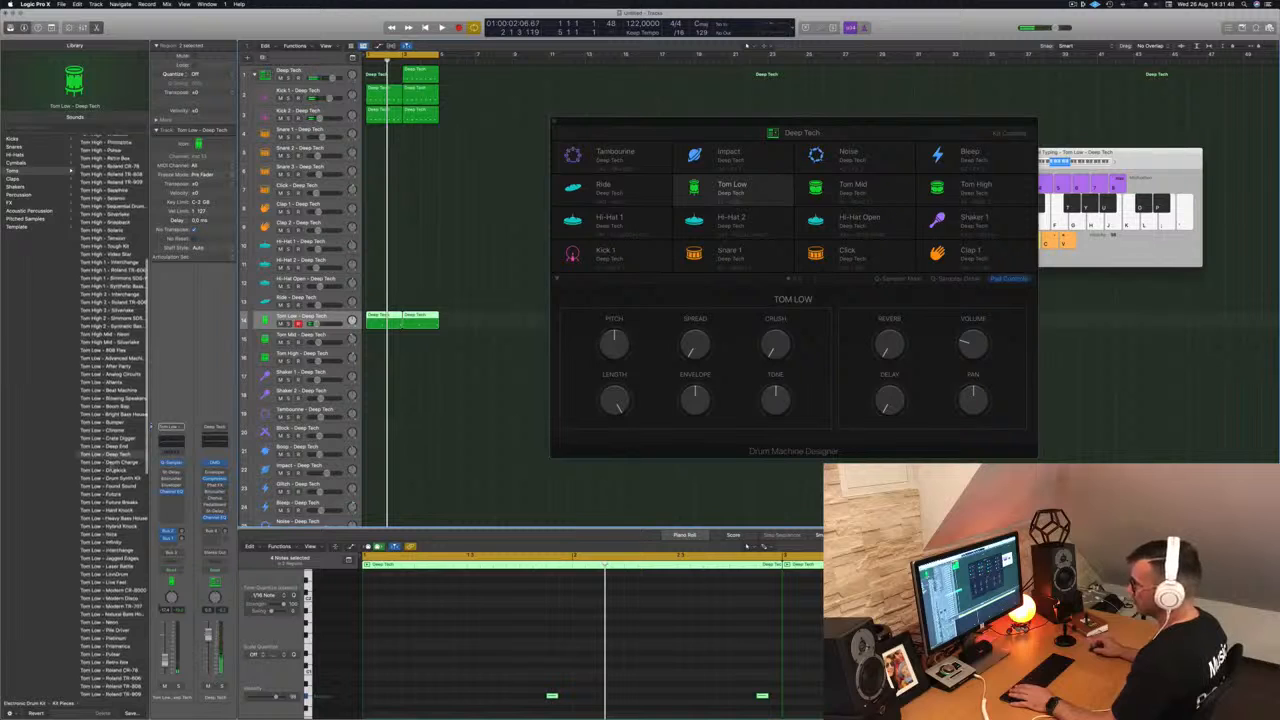
{"action": "scroll", "coordinate": [107, 465], "scroll_direction": "down", "scroll_amount": 1}
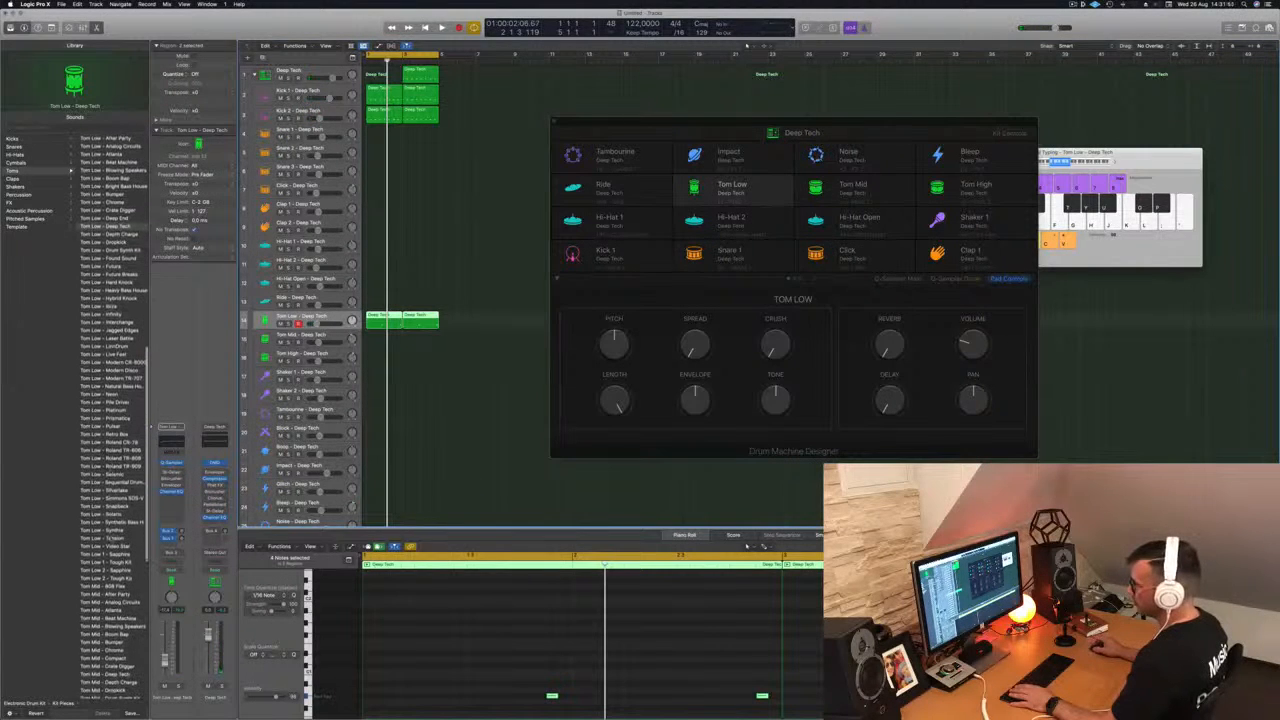
{"action": "left_click", "coordinate": [97, 579]}
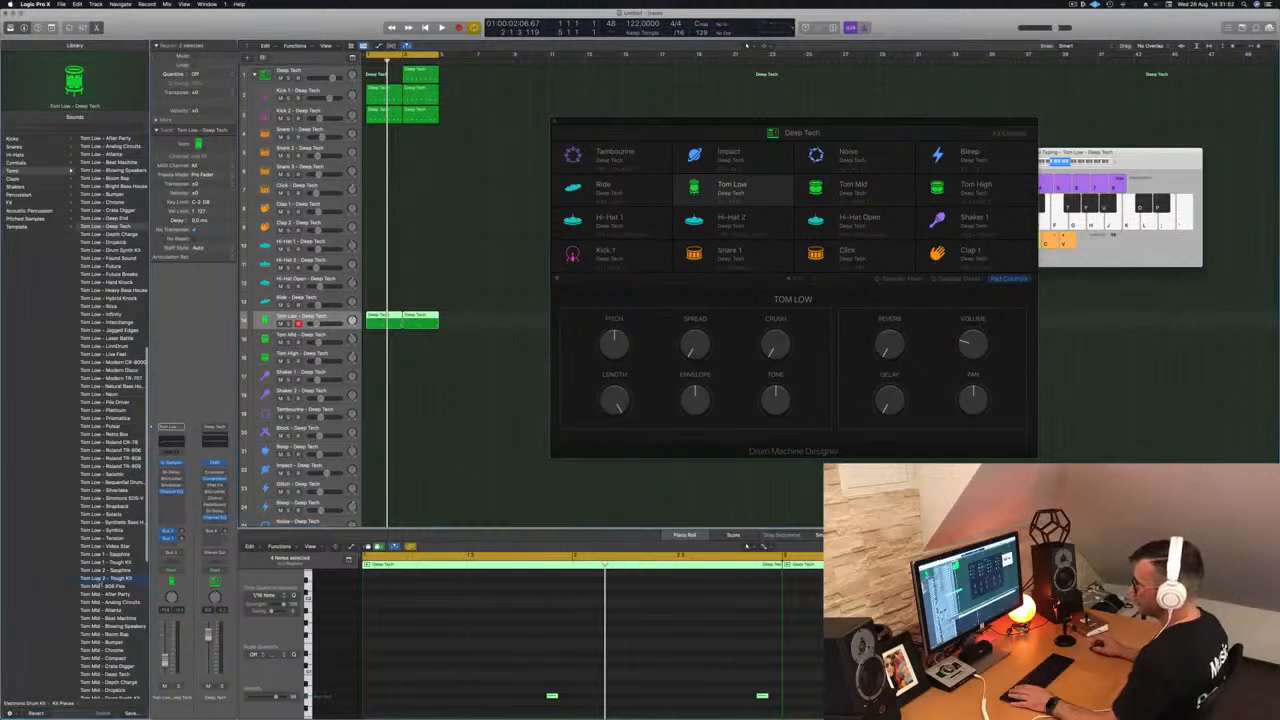
{"action": "key", "text": "space"}
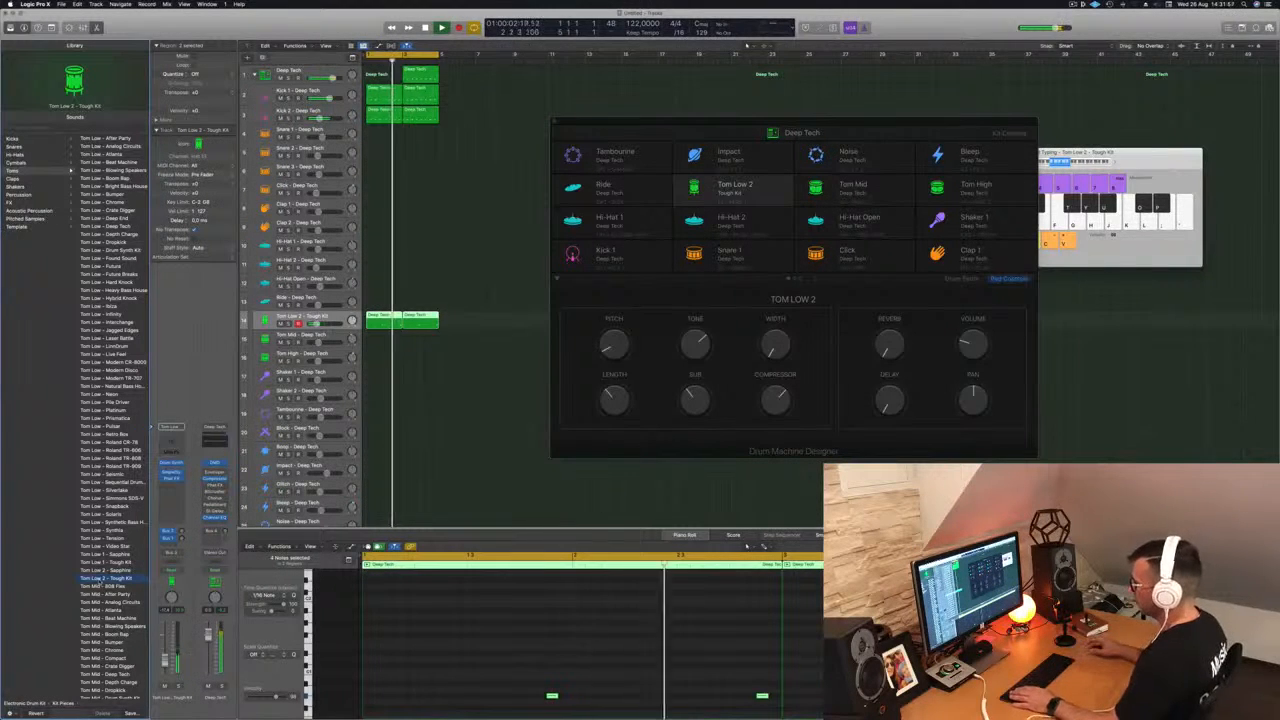
Step: Try the Tom Low 2 - Sapphire sound on the low tom track while the loop plays
{"action": "scroll", "coordinate": [443, 656], "scroll_direction": "down", "scroll_amount": 3}
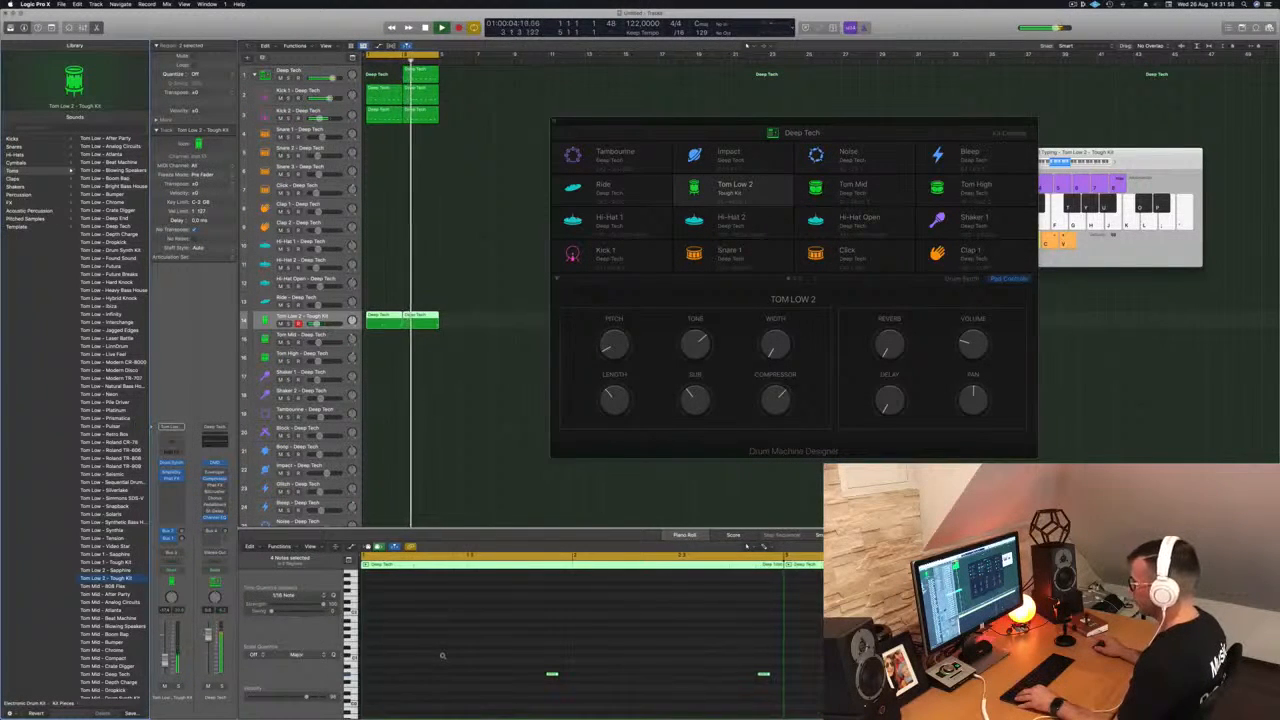
{"action": "scroll", "coordinate": [443, 656], "scroll_direction": "down", "scroll_amount": 2}
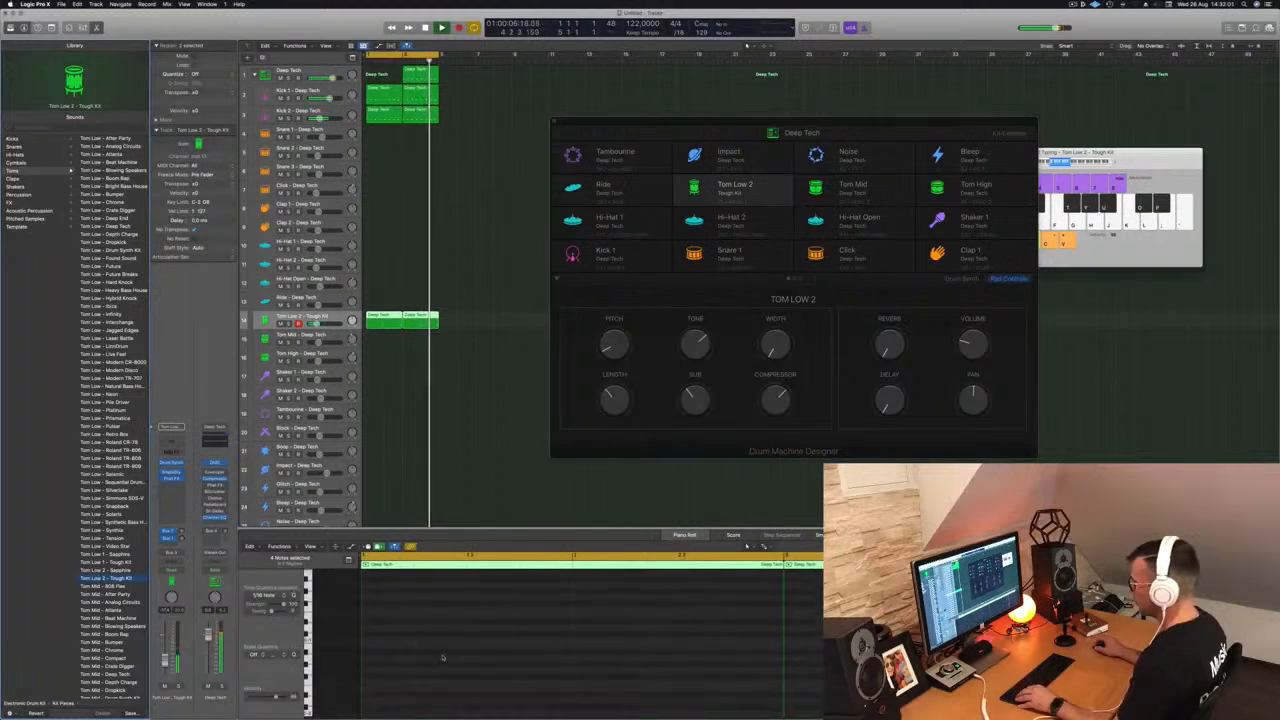
{"action": "scroll", "coordinate": [443, 656], "scroll_direction": "up", "scroll_amount": 3}
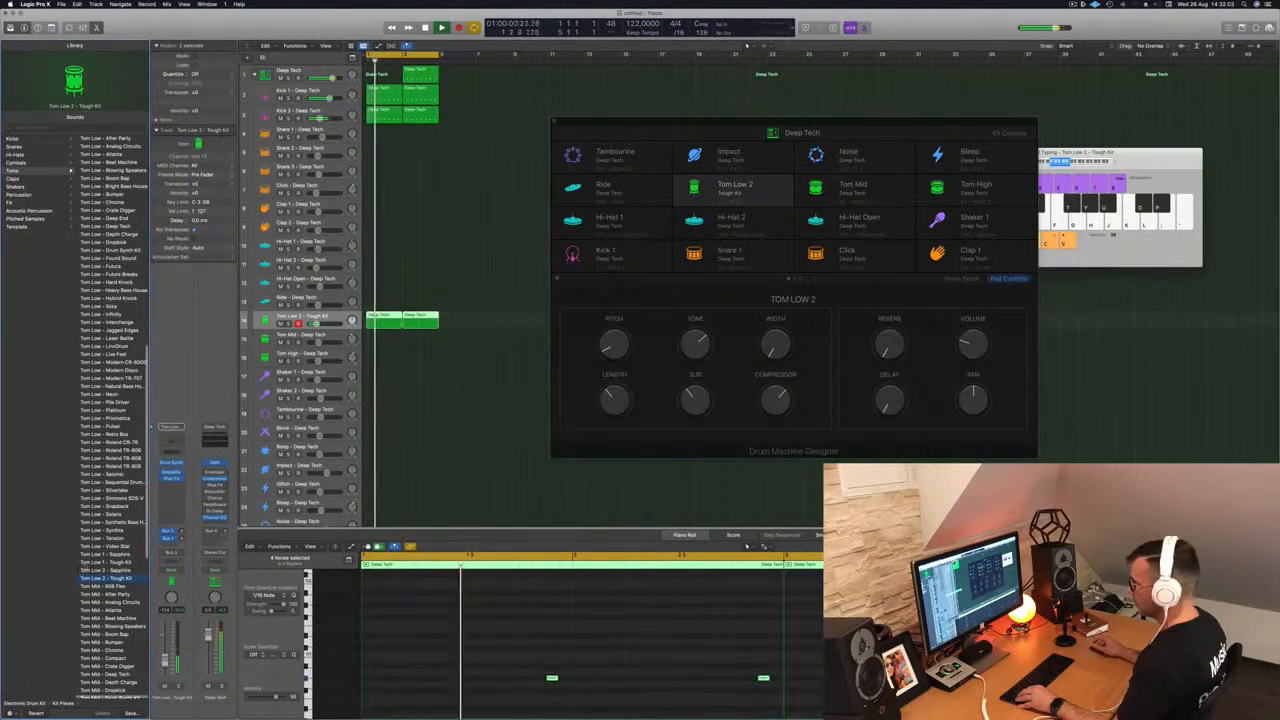
{"action": "left_click", "coordinate": [108, 571]}
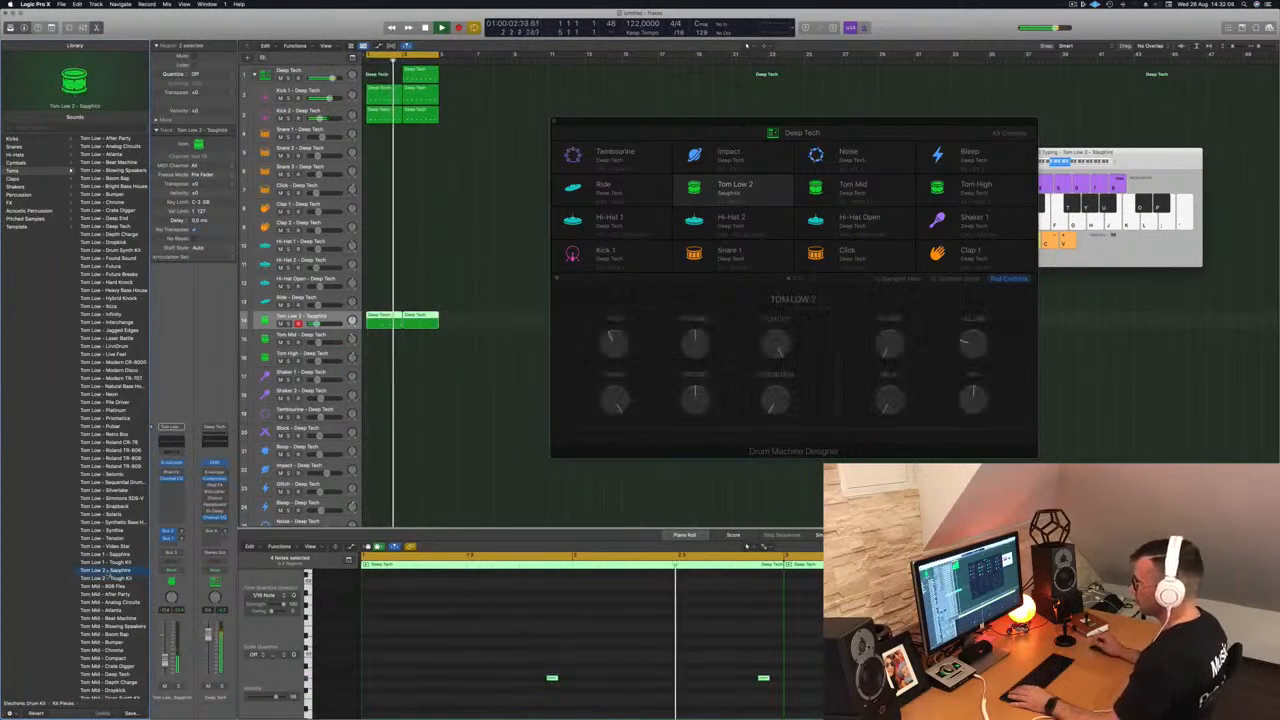
Step: Select all four notes across both low tom regions and transpose them up six semitones
{"action": "scroll", "coordinate": [504, 640], "scroll_direction": "down", "scroll_amount": 3}
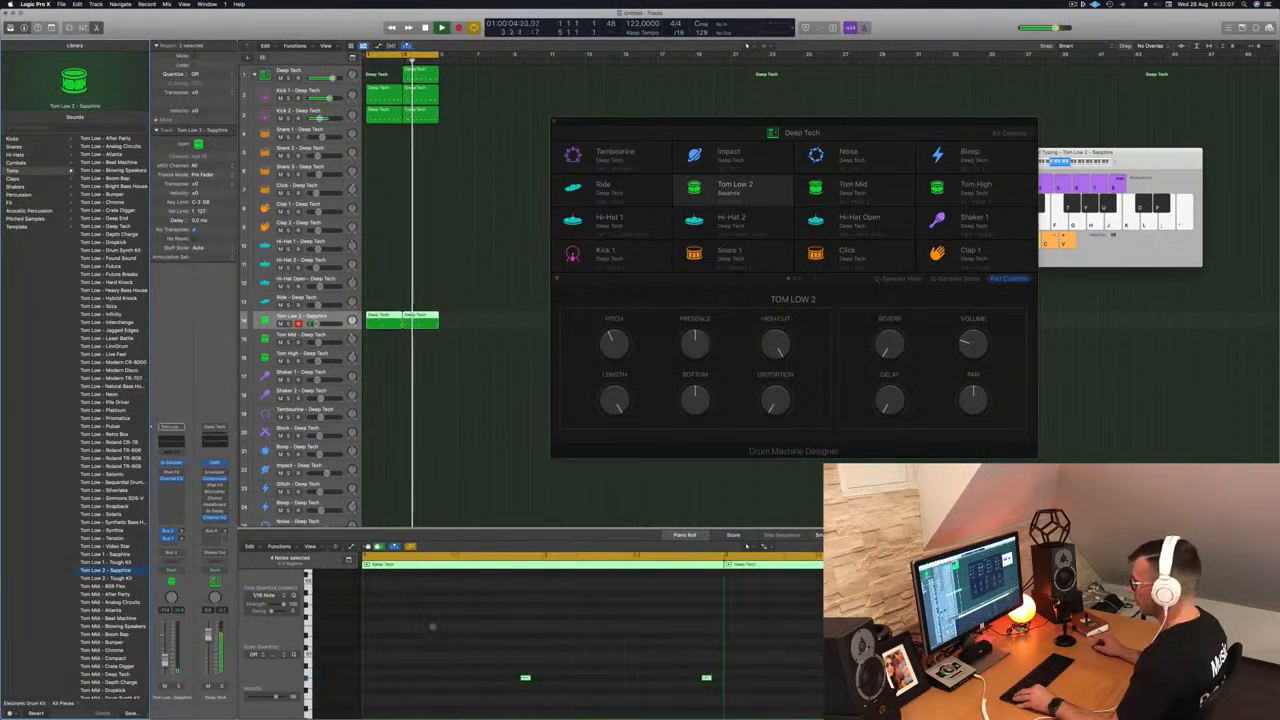
{"action": "left_click_drag", "start_coordinate": [428, 642], "coordinate": [818, 712]}
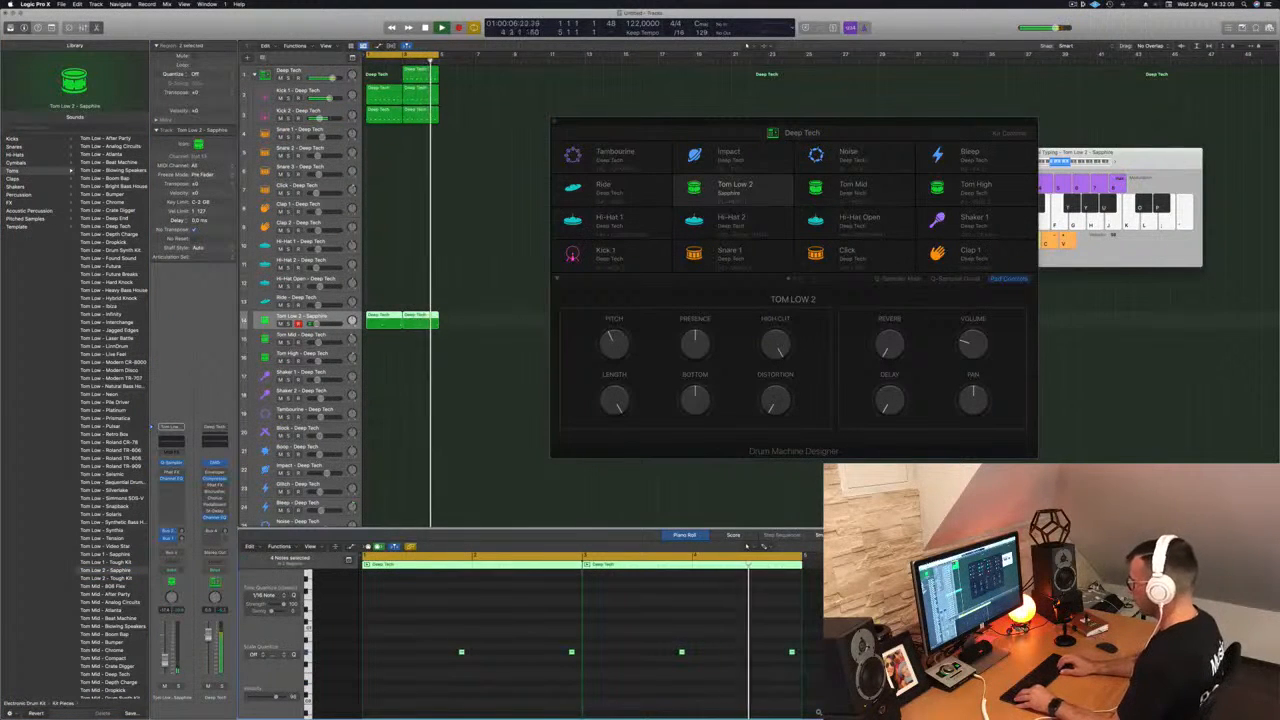
{"action": "key", "text": "alt+Up"}
{"action": "key", "text": "alt+Up"}
{"action": "key", "text": "alt+Up"}
{"action": "key", "text": "alt+Up"}
{"action": "key", "text": "alt+Up"}
{"action": "key", "text": "alt+Up"}
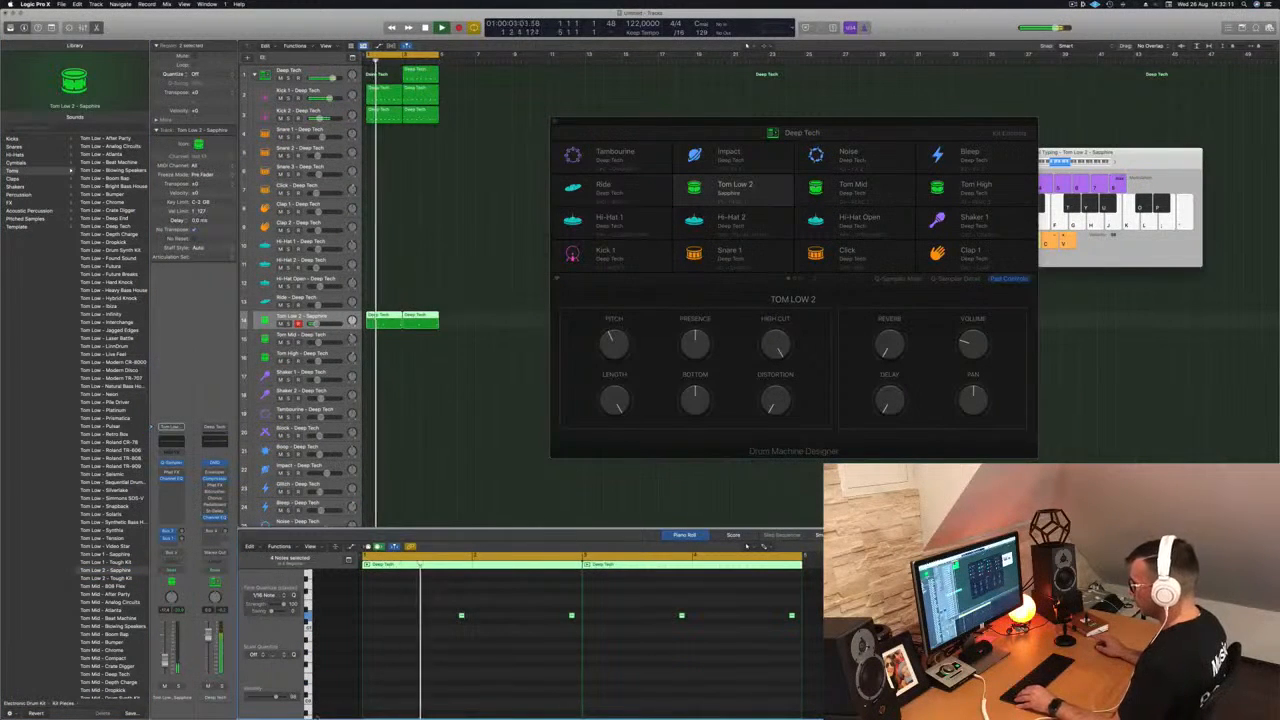
{"action": "scroll", "coordinate": [393, 680], "scroll_direction": "up", "scroll_amount": 3}
{"action": "scroll", "coordinate": [397, 678], "scroll_direction": "up", "scroll_amount": 3}
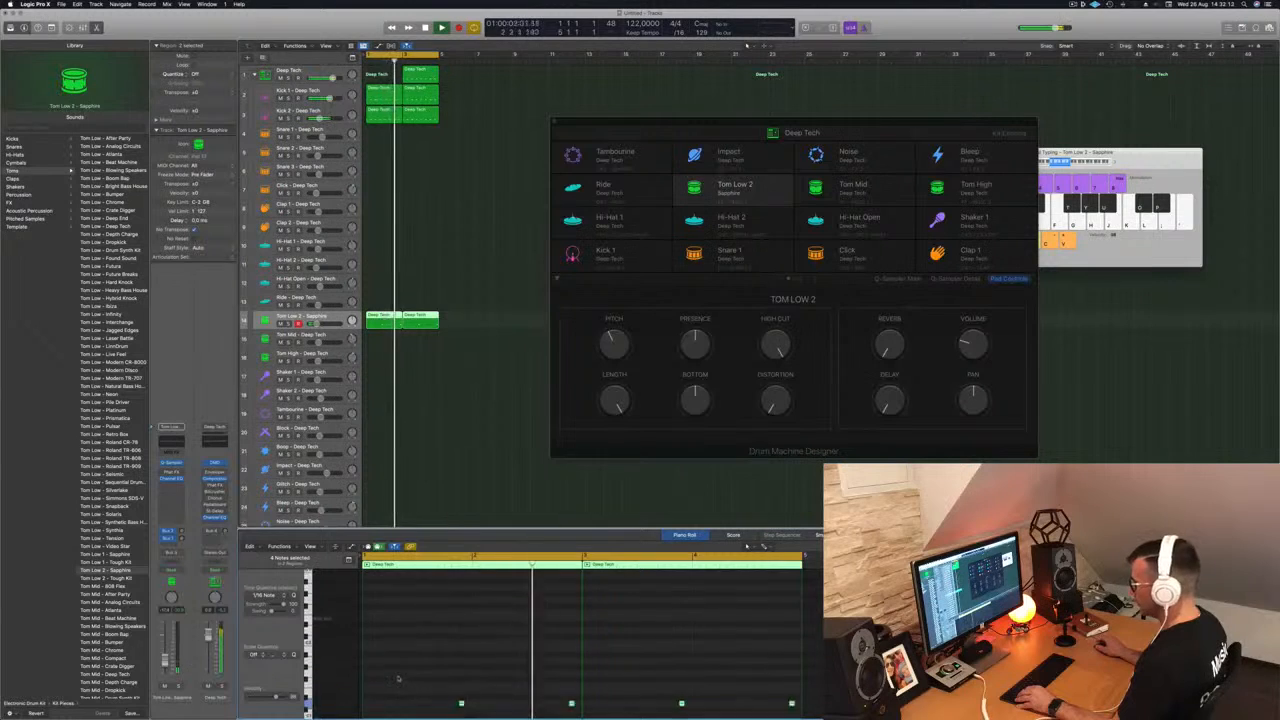
{"action": "scroll", "coordinate": [397, 678], "scroll_direction": "down", "scroll_amount": 3}
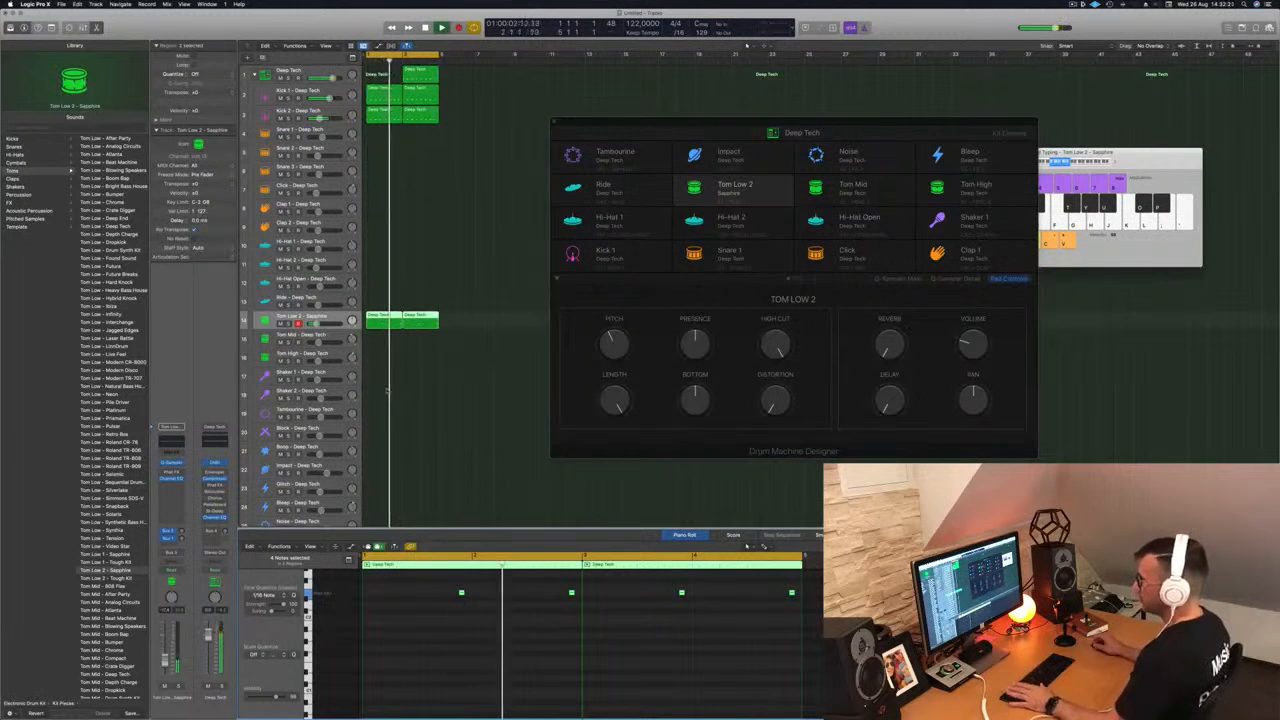
Step: Audition the Tom Low 1 - Tough Kit sound and load Tom Low 1 - Sapphire on the low tom track instead
{"action": "left_click", "coordinate": [109, 562]}
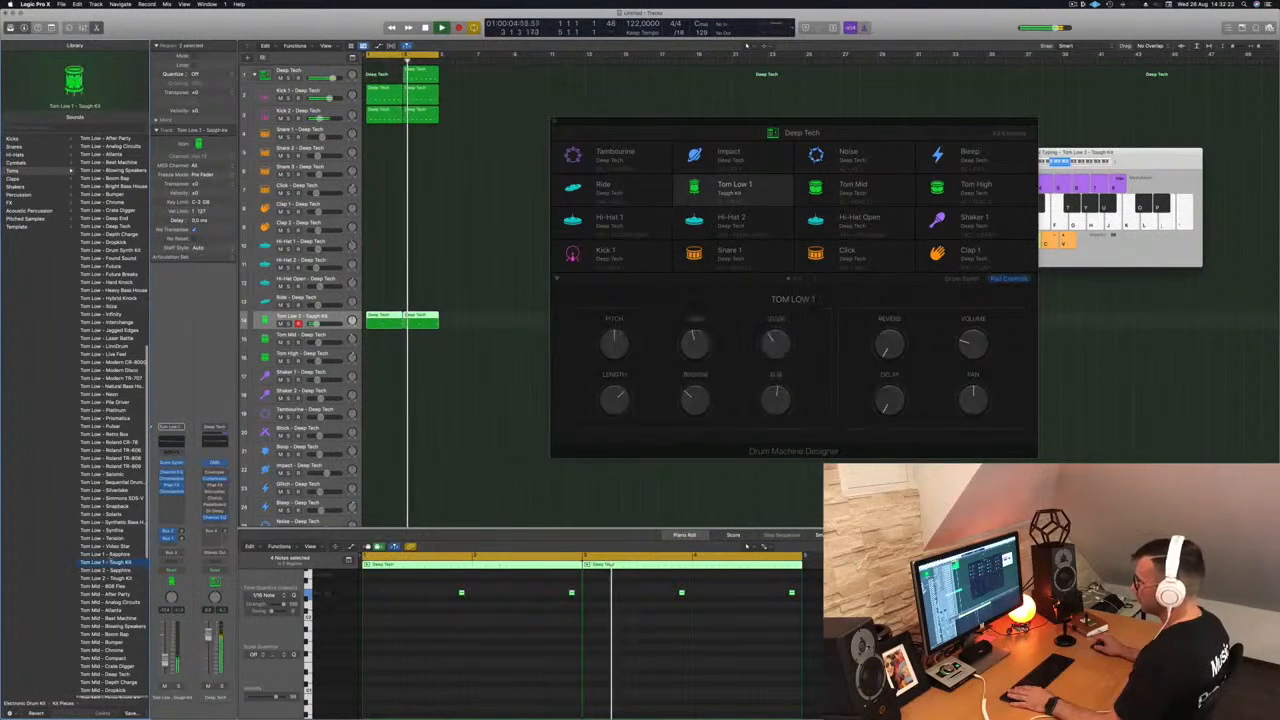
{"action": "left_click", "coordinate": [109, 555]}
{"action": "key", "text": "Up"}
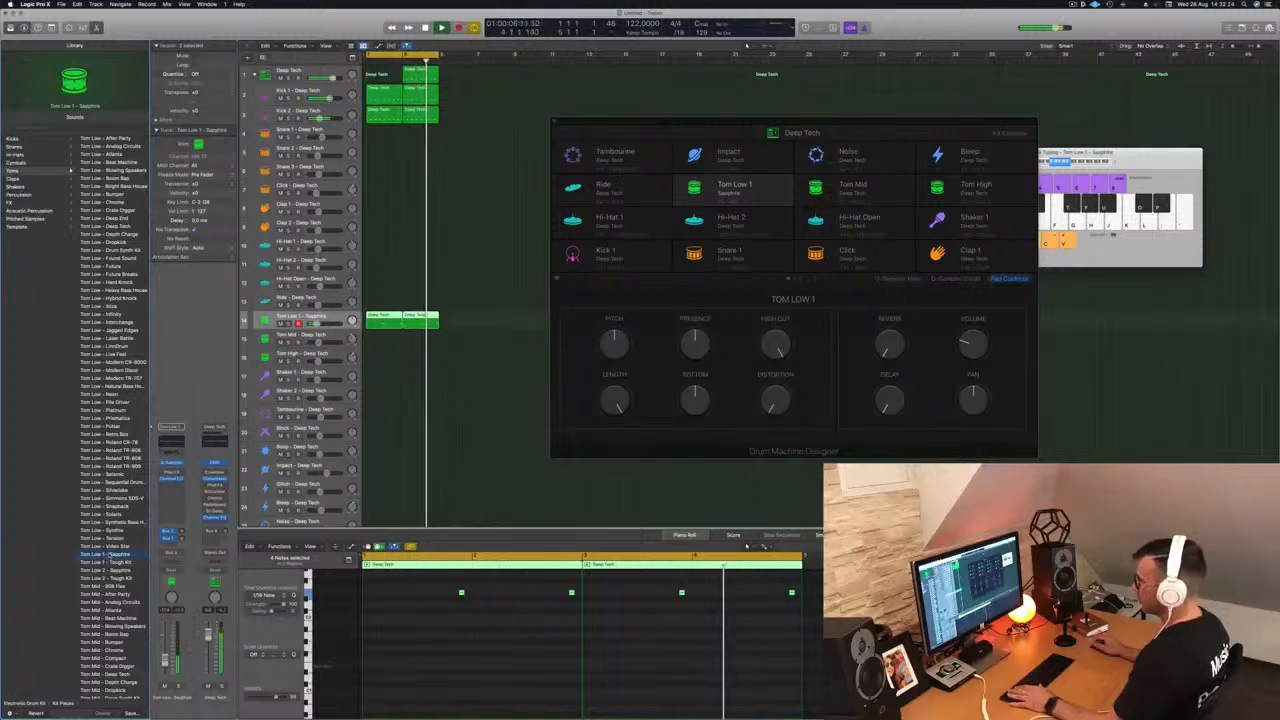
Step: Select all four low tom notes, transpose them up an octave, and deselect the regions
{"action": "left_click_drag", "start_coordinate": [422, 585], "coordinate": [802, 608]}
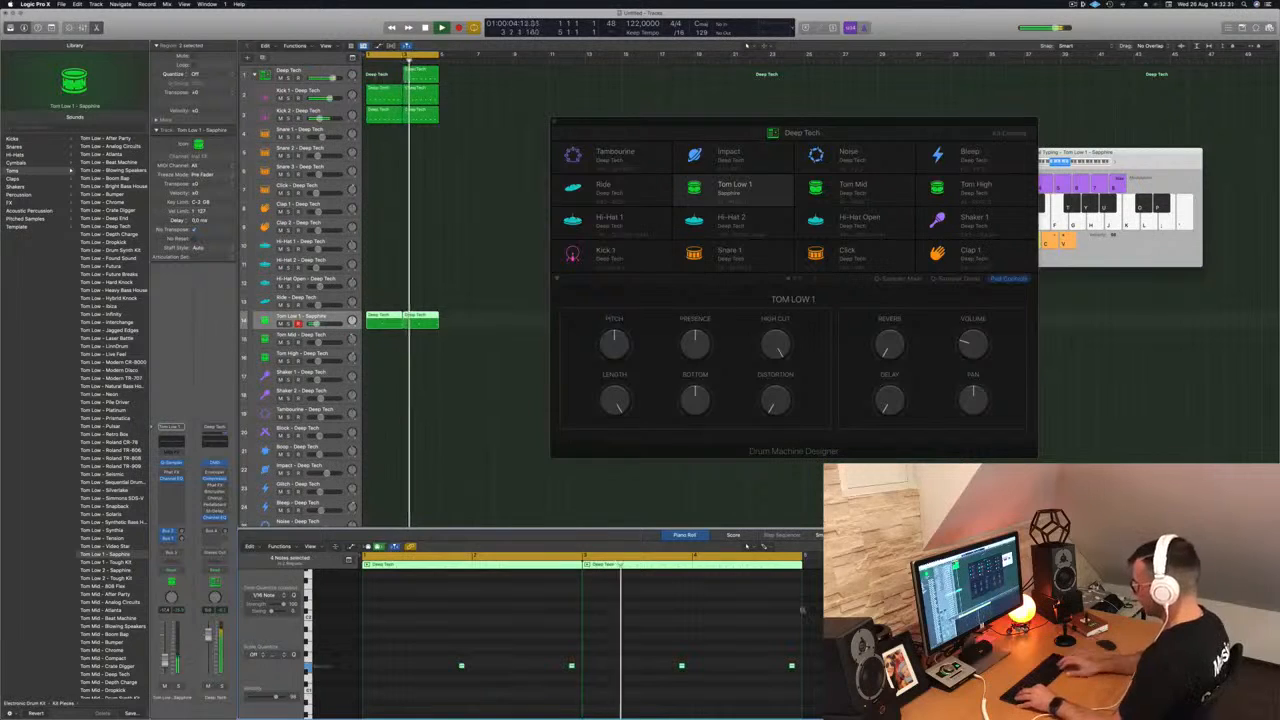
{"action": "key", "text": "alt+shift+Up"}
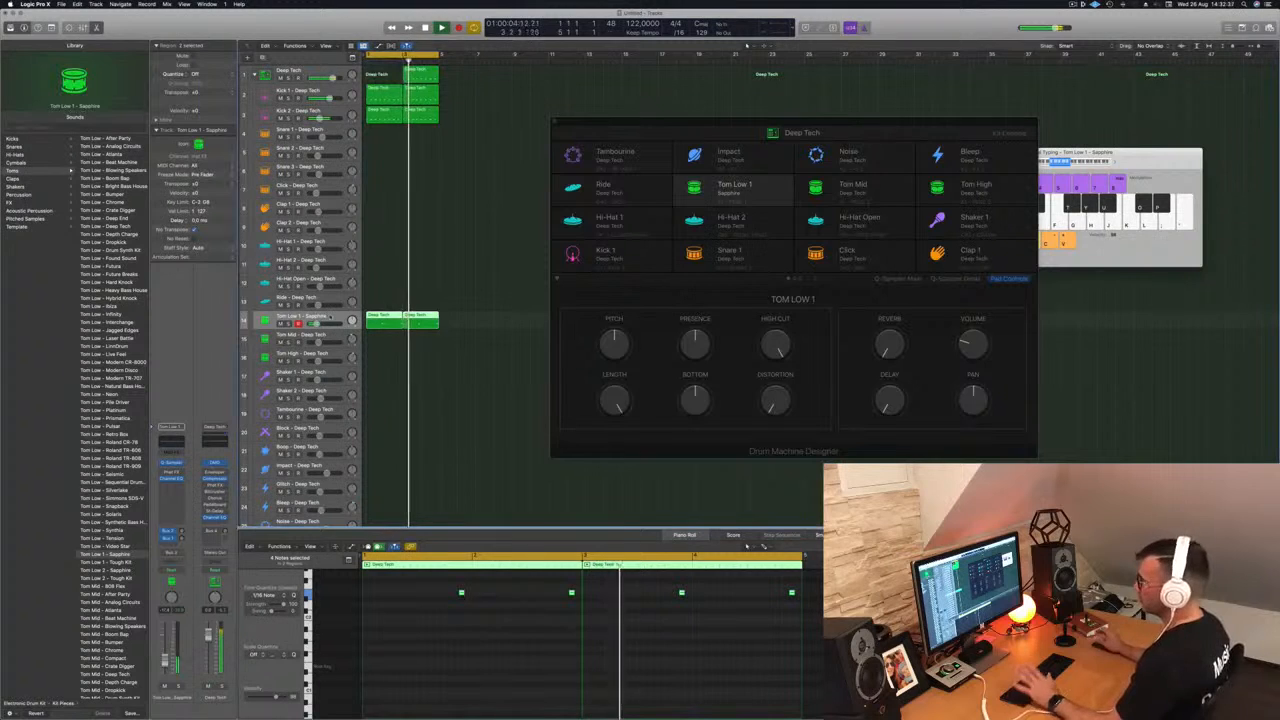
{"action": "scroll", "coordinate": [436, 371], "scroll_direction": "down", "scroll_amount": 1}
{"action": "left_click", "coordinate": [476, 337]}
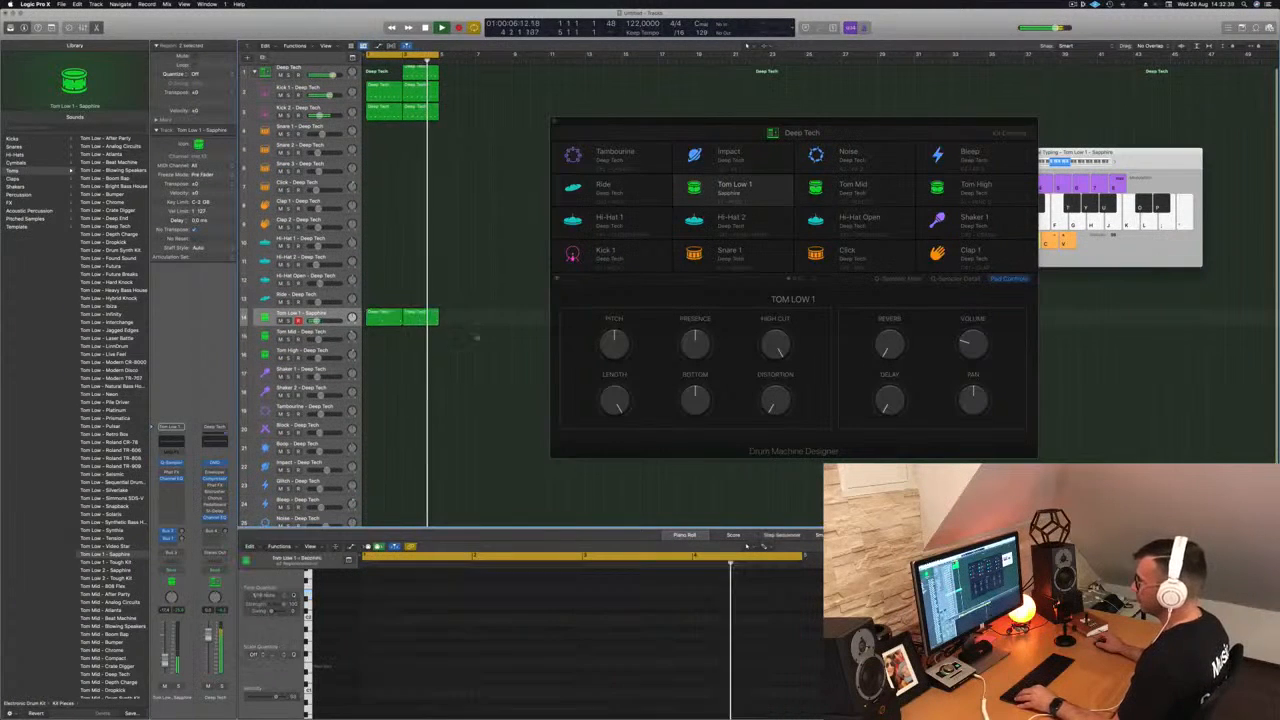
Step: Copy the first Tom Low 1 - Sapphire region down to the Tom Mid track at bar 1
{"action": "scroll", "coordinate": [471, 372], "scroll_direction": "down", "scroll_amount": 1}
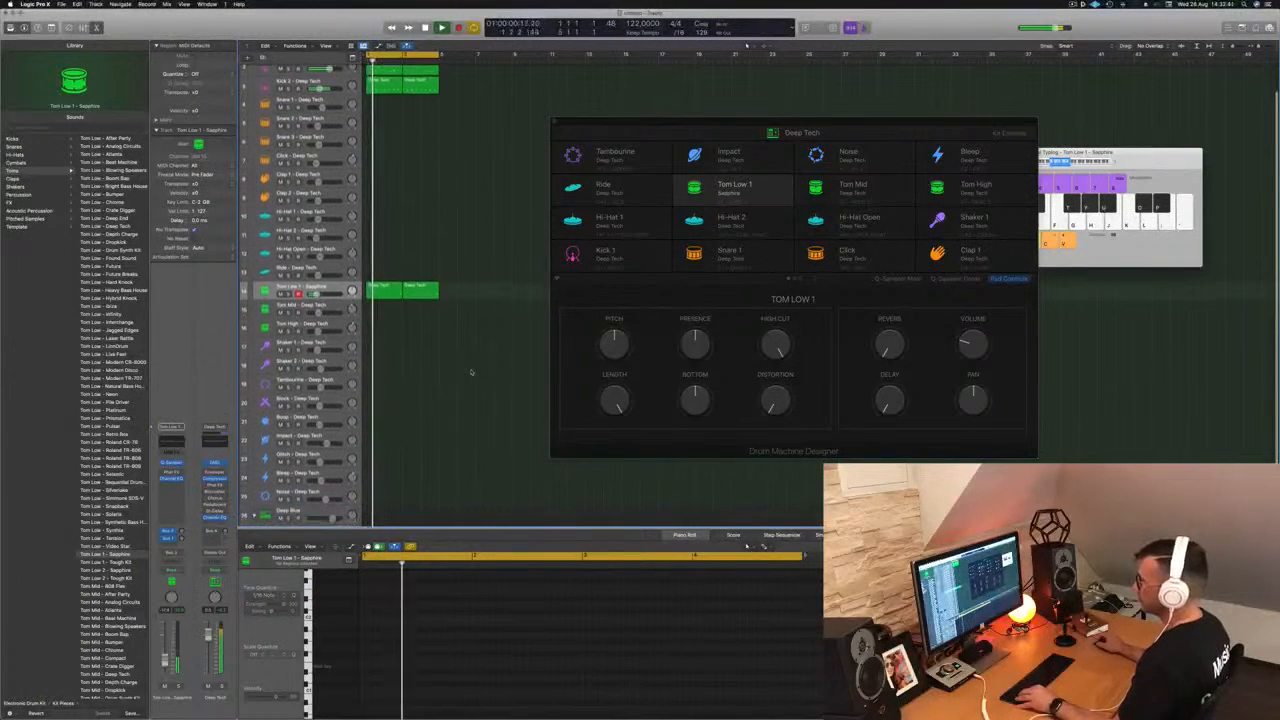
{"action": "scroll", "coordinate": [489, 290], "scroll_direction": "up", "scroll_amount": 1}
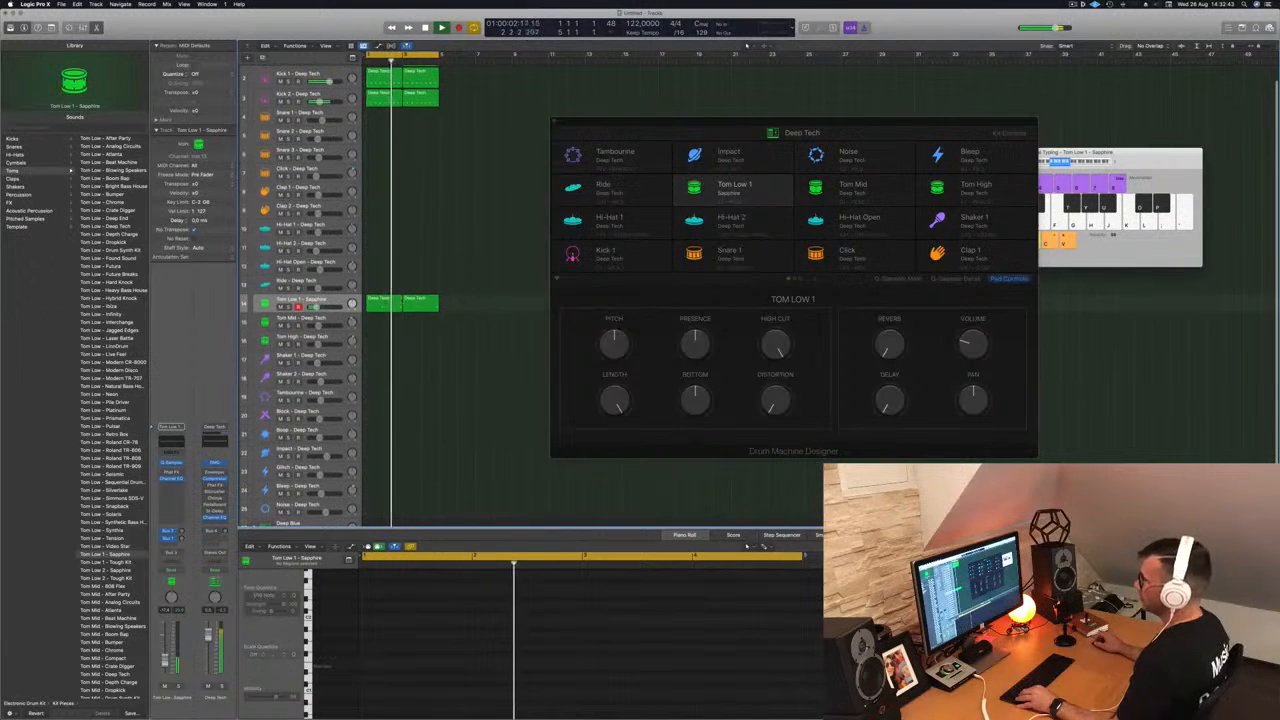
{"action": "left_click", "coordinate": [376, 301]}
{"action": "left_click_drag", "start_coordinate": [378, 320], "coordinate": [378, 321]}
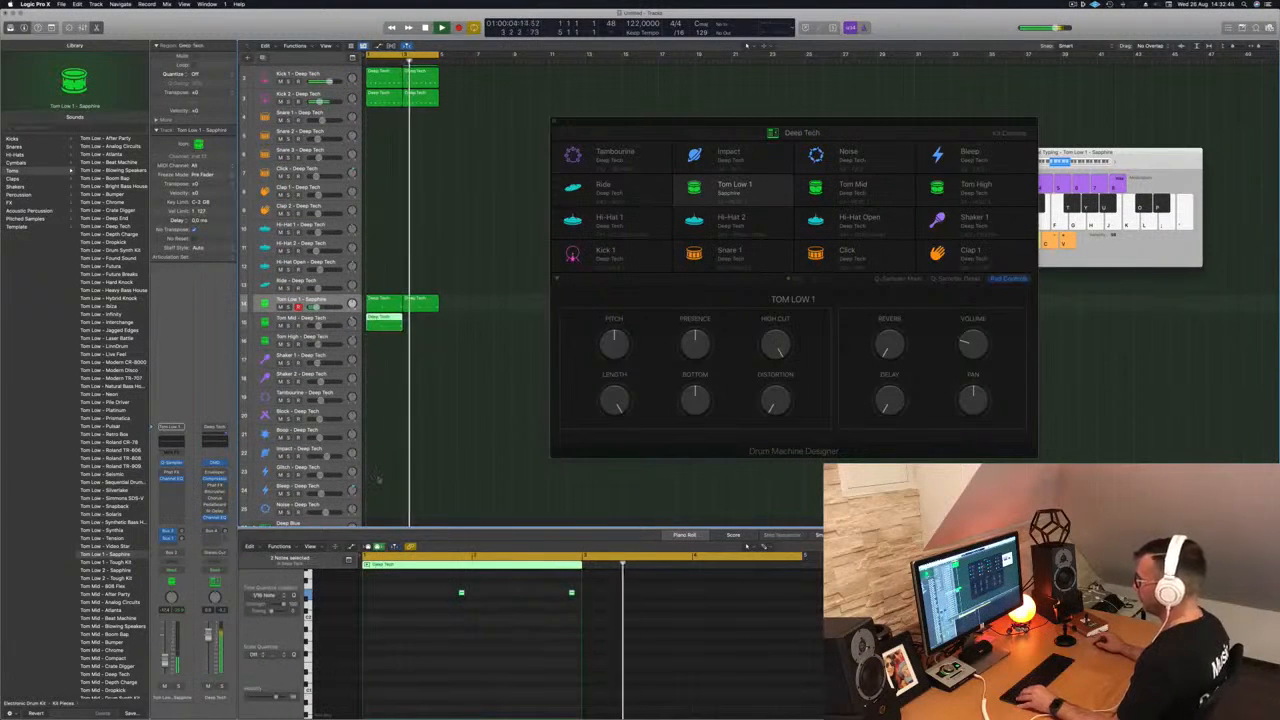
Step: Select both notes in the Tom Mid region and shift them earlier so the first falls on the start of bar 1
{"action": "left_click_drag", "start_coordinate": [398, 572], "coordinate": [645, 636]}
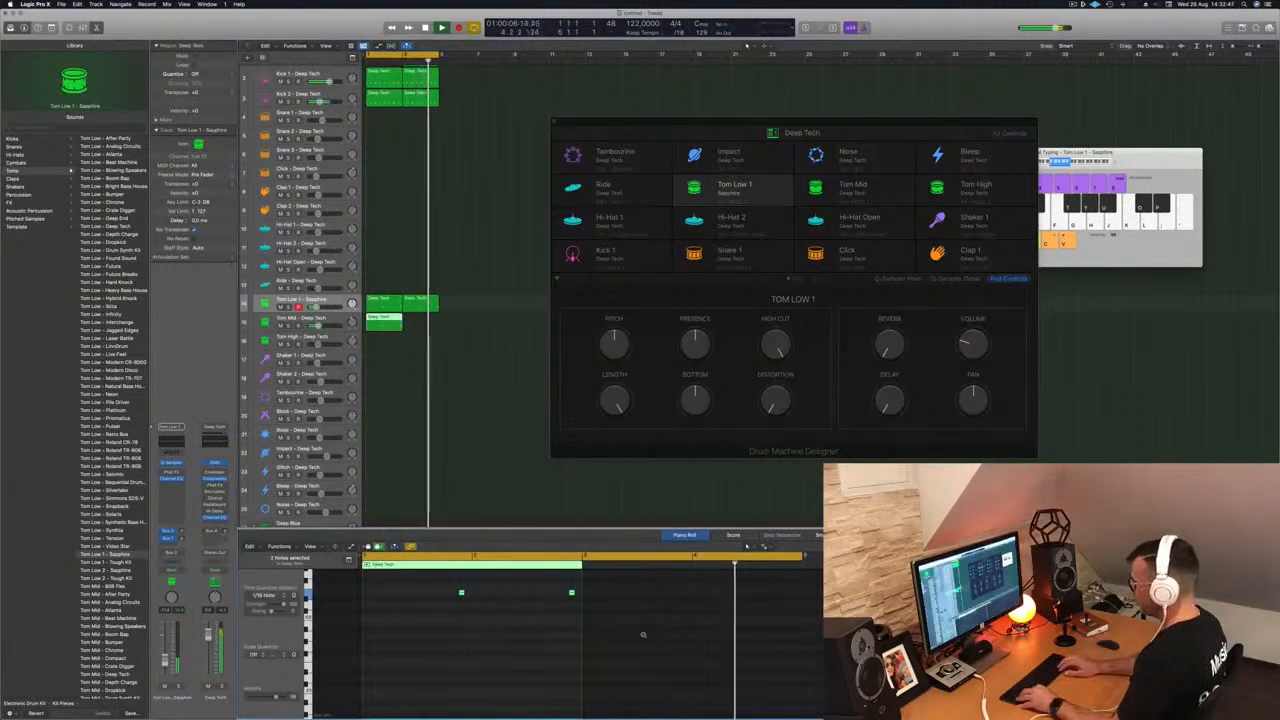
{"action": "key", "text": "alt+Left"}
{"action": "key", "text": "alt+Left"}
{"action": "key", "text": "alt+Left"}
{"action": "key", "text": "alt+Left"}
{"action": "key", "text": "alt+Left"}
{"action": "key", "text": "alt+Left"}
{"action": "key", "text": "alt+Left"}
{"action": "key", "text": "alt+Left"}
{"action": "key", "text": "alt+Left"}
{"action": "key", "text": "alt+Left"}
{"action": "key", "text": "alt+Left"}
{"action": "key", "text": "alt+Left"}
{"action": "key", "text": "alt+Left"}
{"action": "key", "text": "alt+Left"}
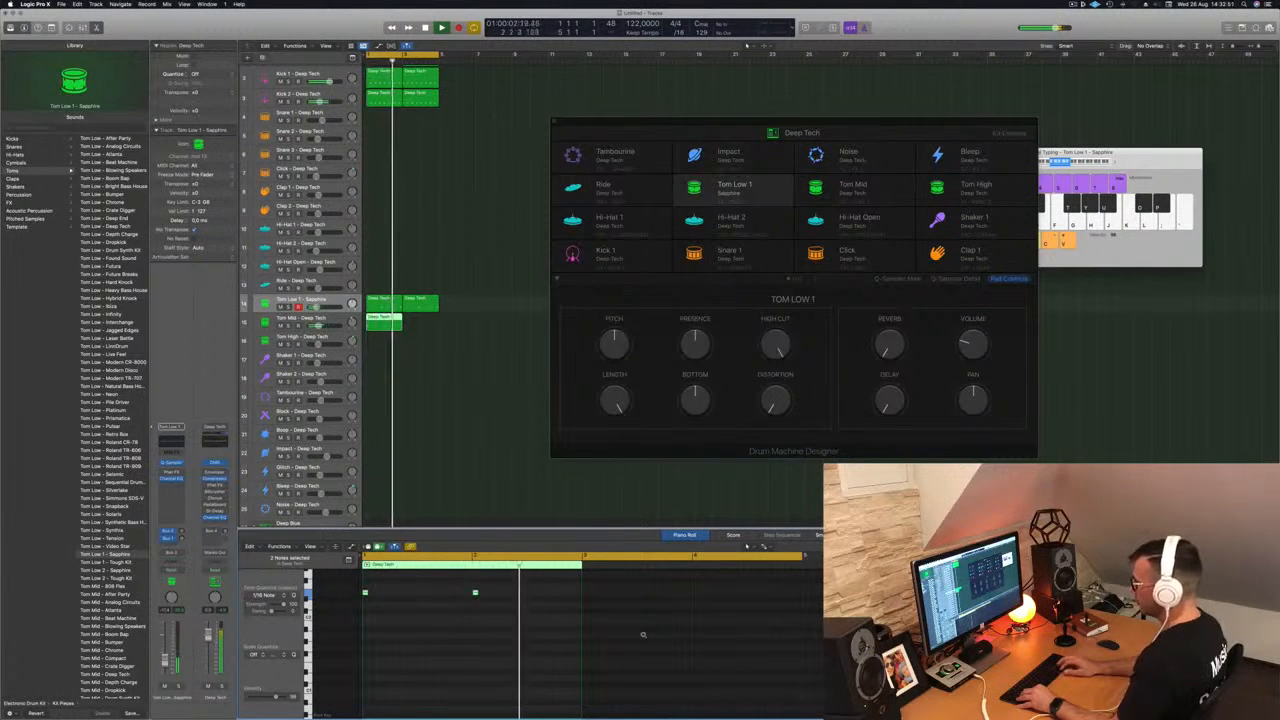
Step: Transpose the two notes in the copied region down to the Tom Mid row
{"action": "key", "text": "alt+Down"}
{"action": "key", "text": "alt+Down"}
{"action": "key", "text": "alt+Down"}
{"action": "key", "text": "alt+Down"}
{"action": "key", "text": "alt+Down"}
{"action": "key", "text": "alt+Down"}
{"action": "key", "text": "alt+Down"}
{"action": "key", "text": "alt+Down"}
{"action": "key", "text": "alt+Down"}
{"action": "key", "text": "alt+Down"}
{"action": "key", "text": "alt+Down"}
{"action": "key", "text": "alt+Down"}
{"action": "key", "text": "alt+Down"}
{"action": "key", "text": "alt+Down"}
{"action": "key", "text": "alt+Down"}
{"action": "key", "text": "alt+Down"}
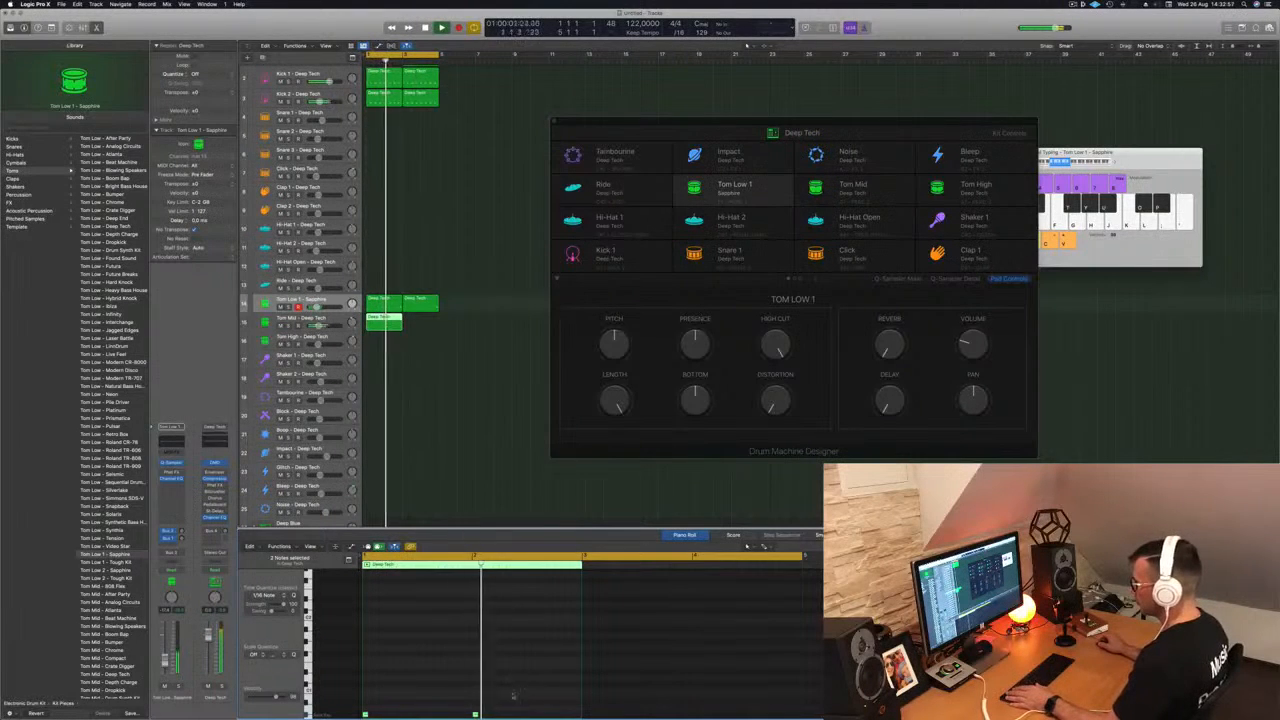
Step: Reselect both Tom Mid notes and move them an eighth note later
{"action": "left_click_drag", "start_coordinate": [505, 694], "coordinate": [372, 688]}
{"action": "scroll", "coordinate": [374, 675], "scroll_direction": "up", "scroll_amount": 5}
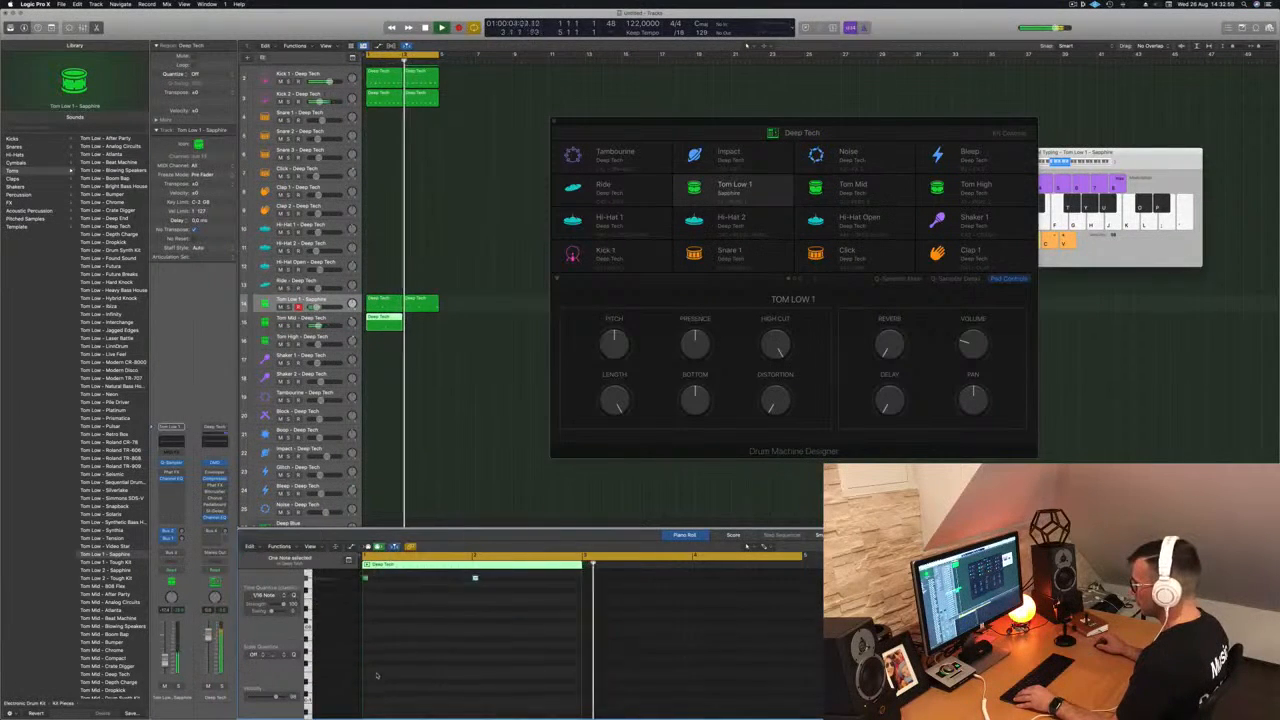
{"action": "left_click_drag", "start_coordinate": [525, 602], "coordinate": [329, 633]}
{"action": "key", "text": "alt+Right"}
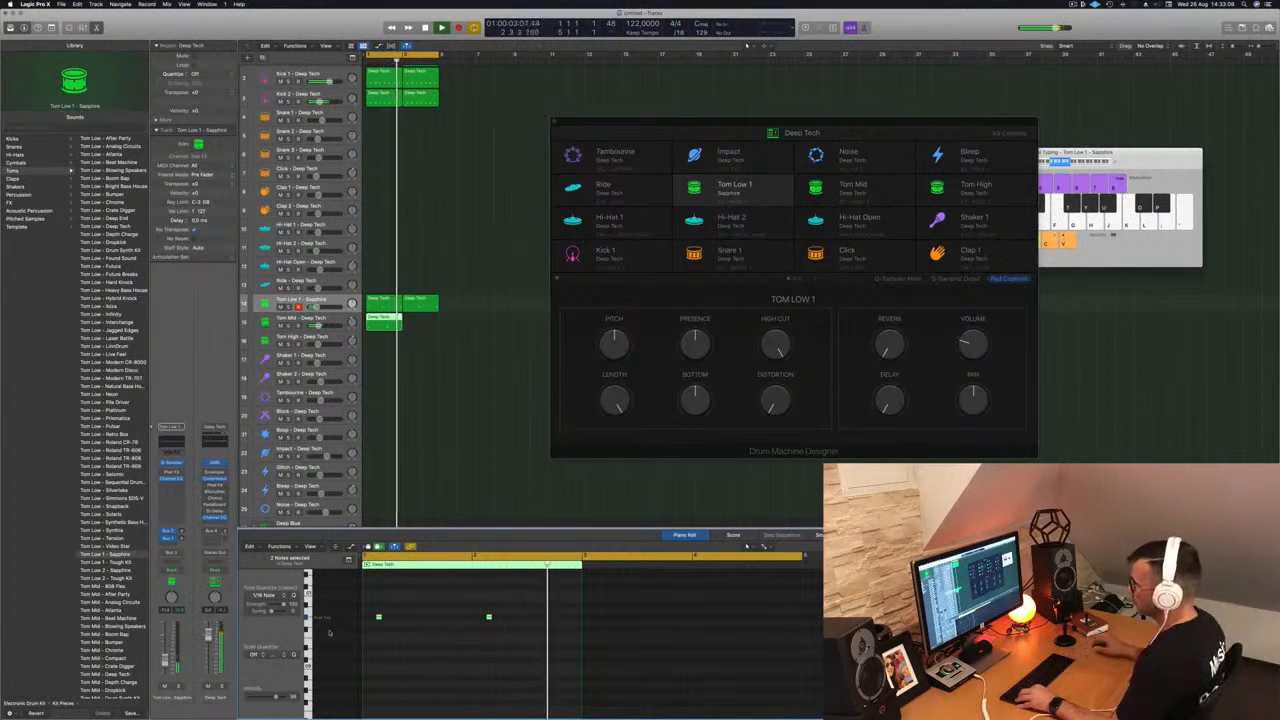
Step: Transpose the two Tom Mid notes down an octave and copy the Tom Mid region to bar 3
{"action": "key", "text": "Down"}
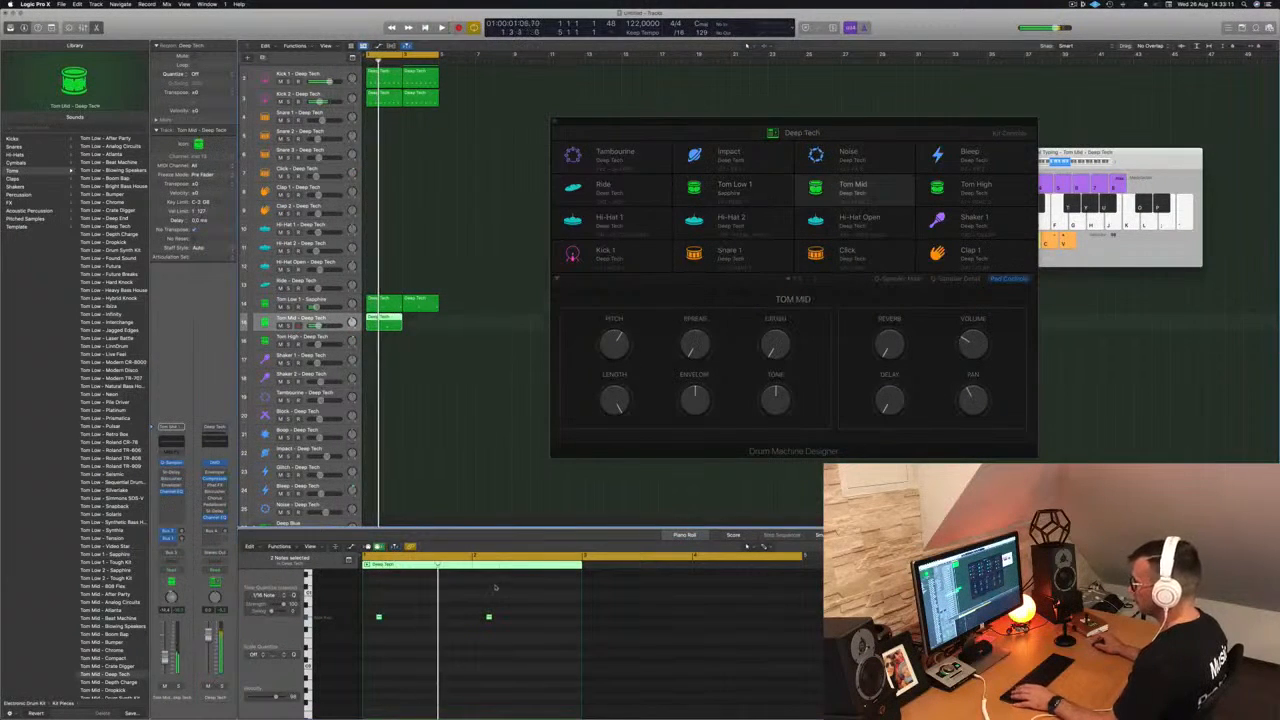
{"action": "left_click_drag", "start_coordinate": [528, 600], "coordinate": [366, 637]}
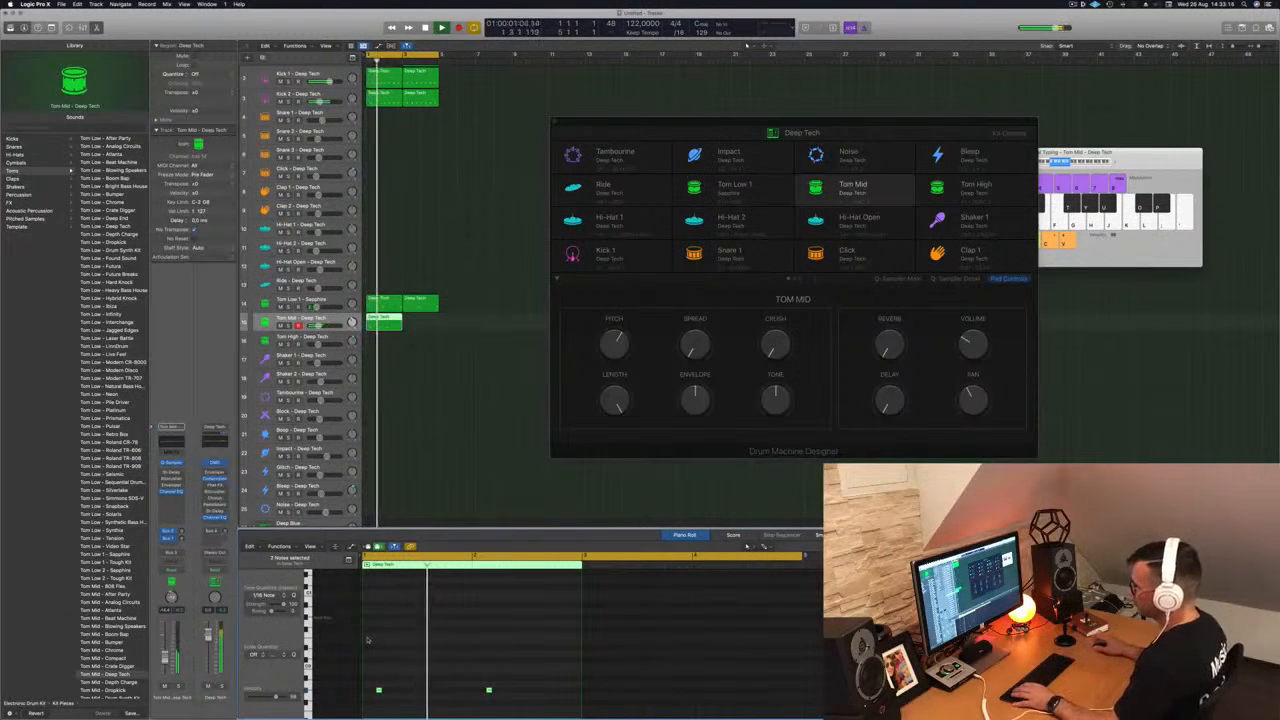
{"action": "left_click_drag", "start_coordinate": [380, 319], "coordinate": [418, 326]}
{"action": "left_click", "coordinate": [333, 320]}
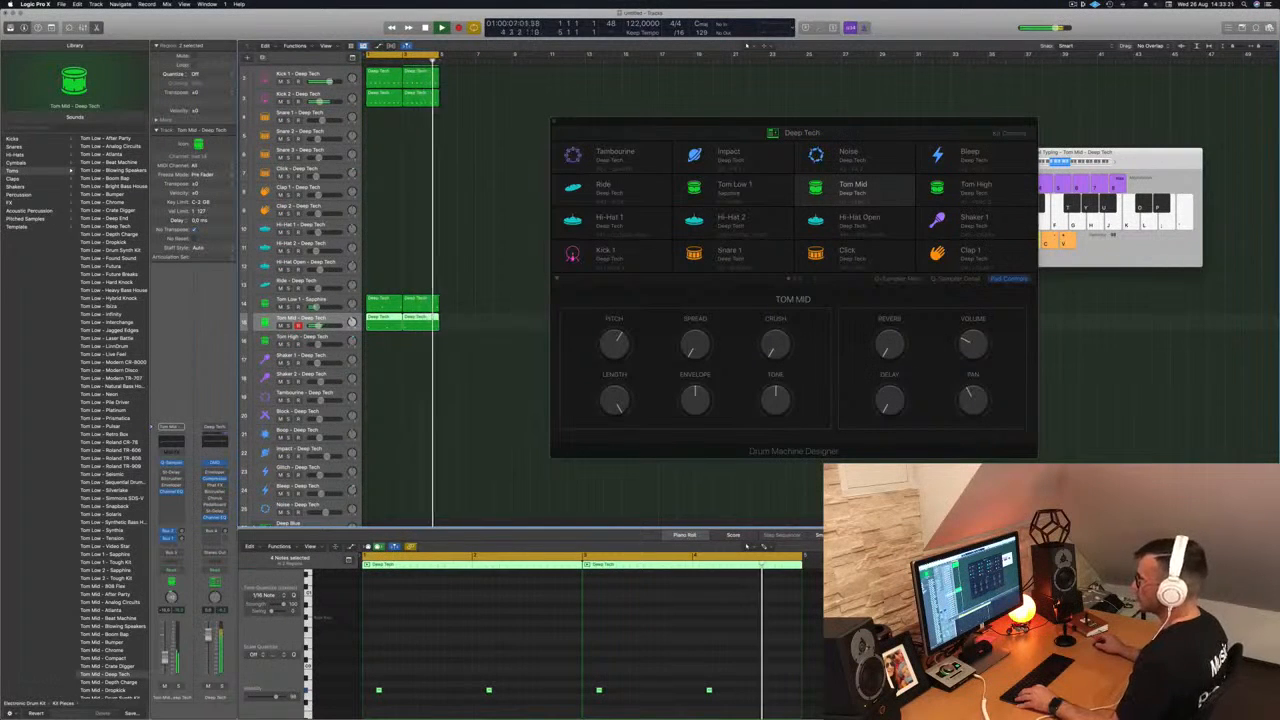
Step: Select the main Deep Tech track and open its Enveloper plug-in
{"action": "scroll", "coordinate": [420, 397], "scroll_direction": "down", "scroll_amount": 5}
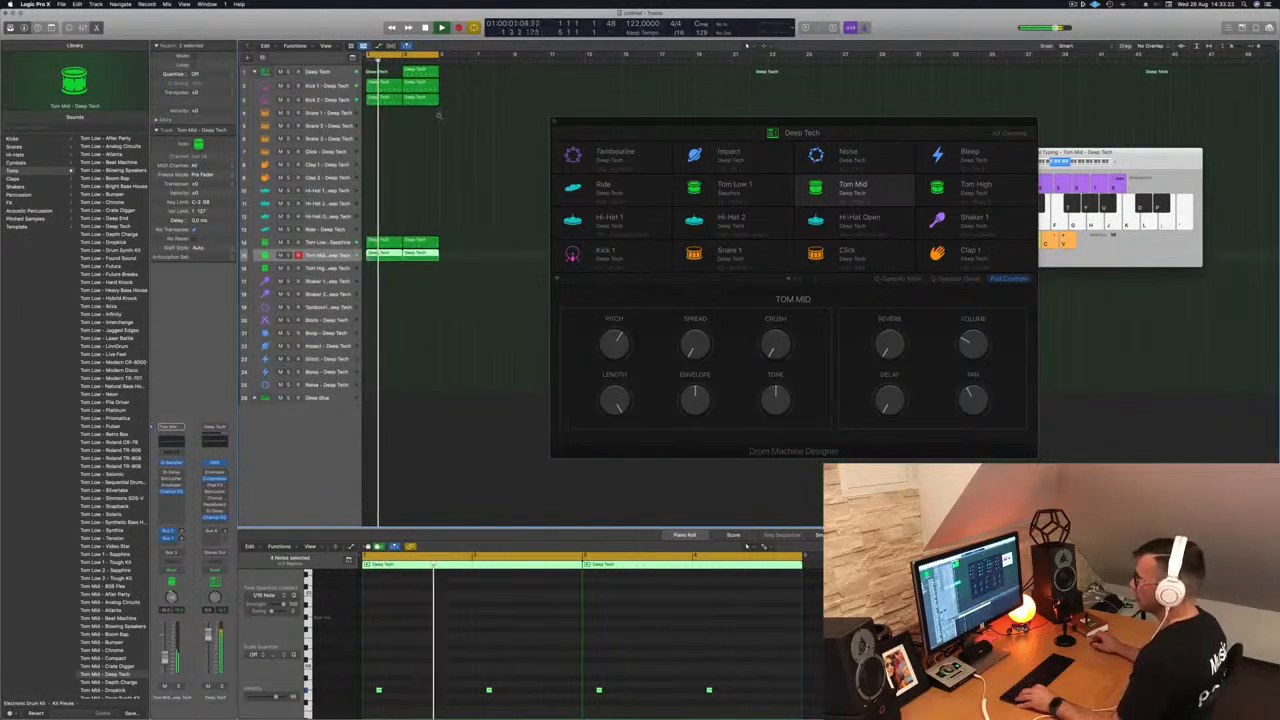
{"action": "key", "text": "super+Up"}
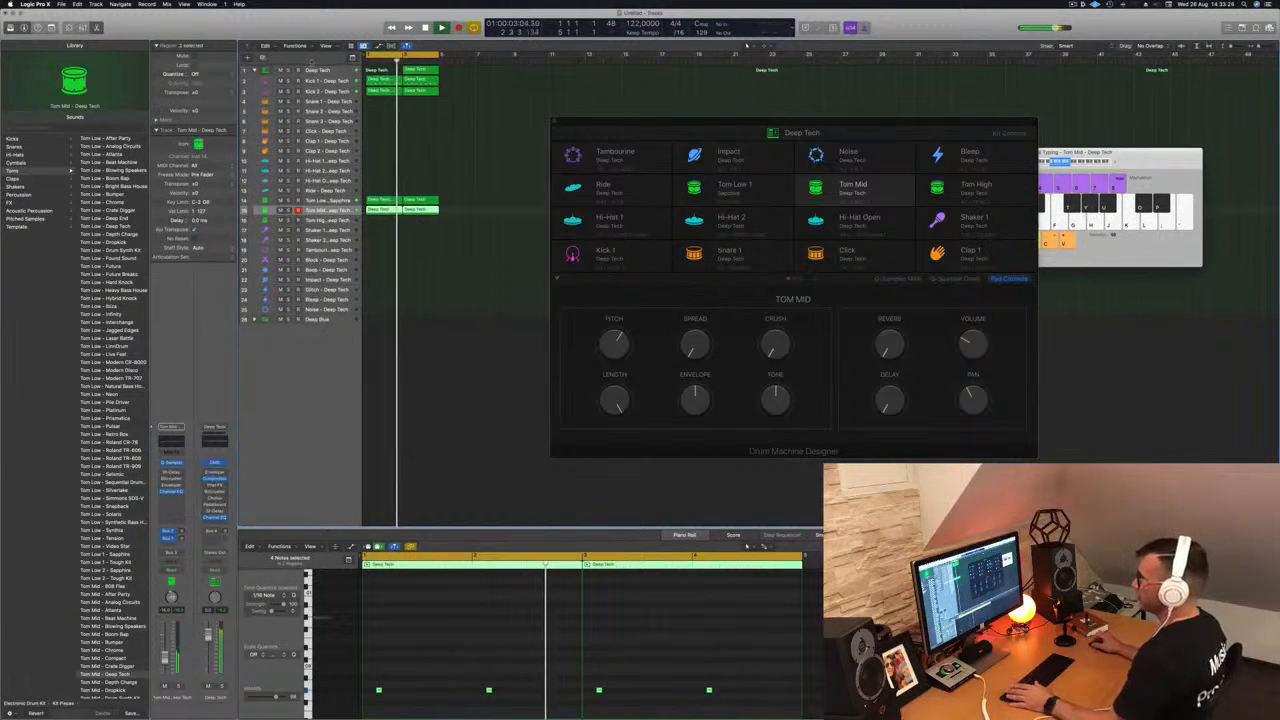
{"action": "left_click", "coordinate": [325, 70]}
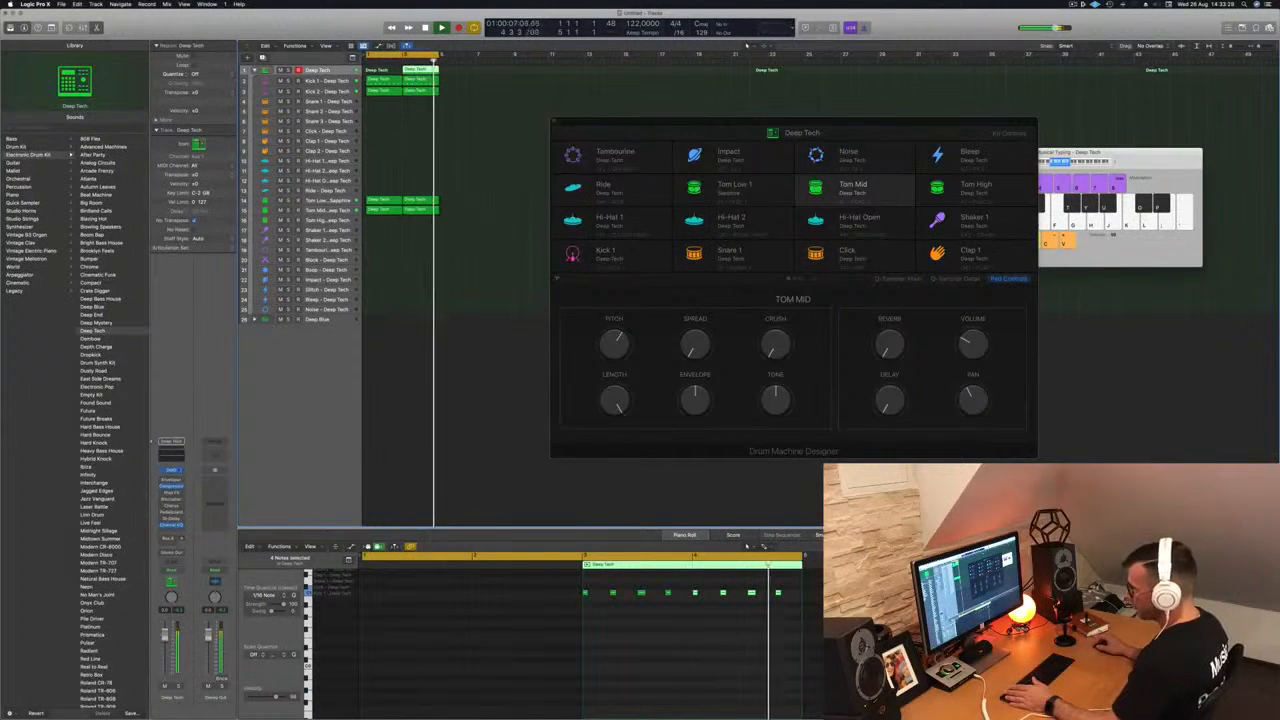
{"action": "left_click", "coordinate": [169, 481]}
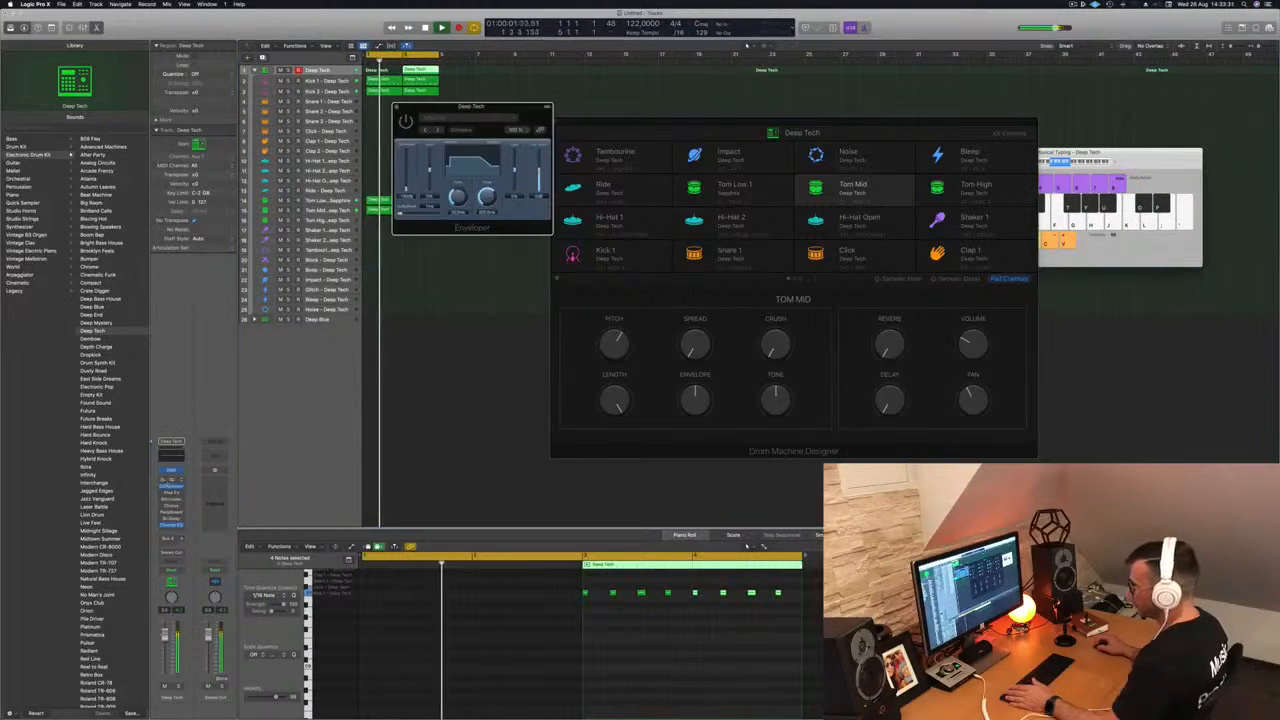
{"action": "left_click", "coordinate": [164, 480]}
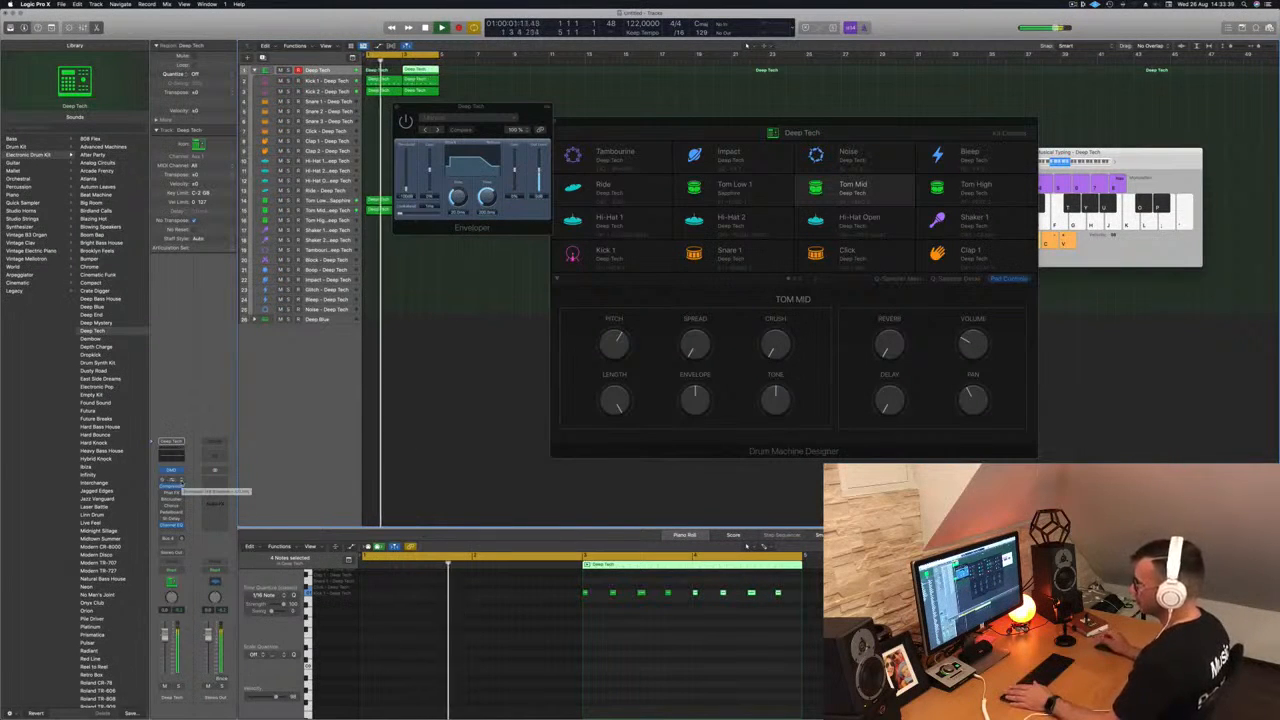
Step: Insert a stereo SubBass plug-in on the Deep Tech channel strip, directly before Phat FX
{"action": "left_click", "coordinate": [176, 490]}
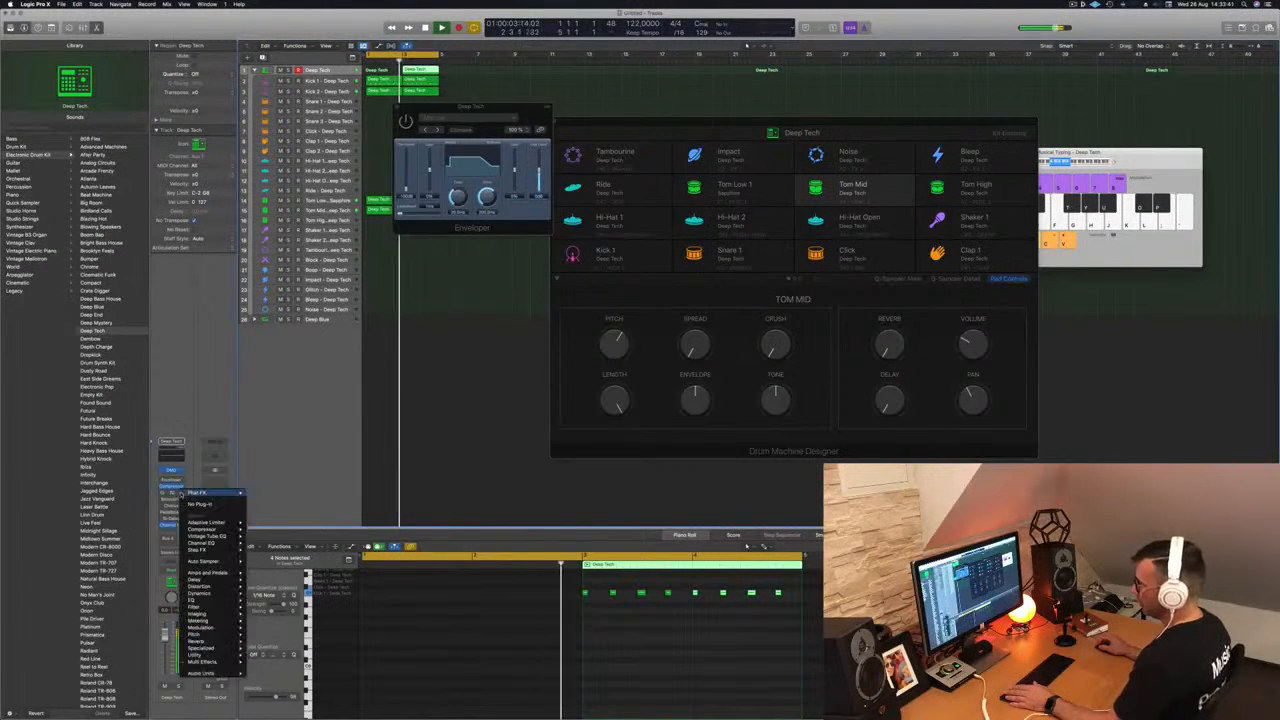
{"action": "mouse_move", "coordinate": [221, 627]}
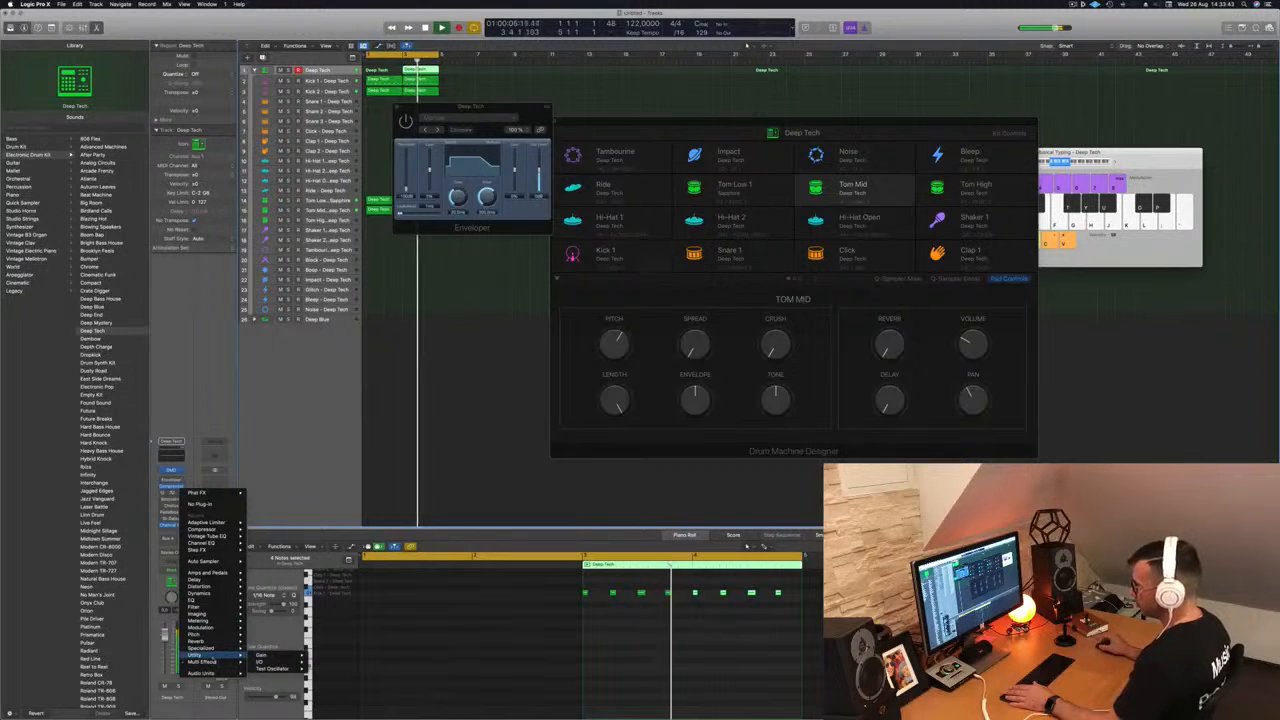
{"action": "mouse_move", "coordinate": [213, 663]}
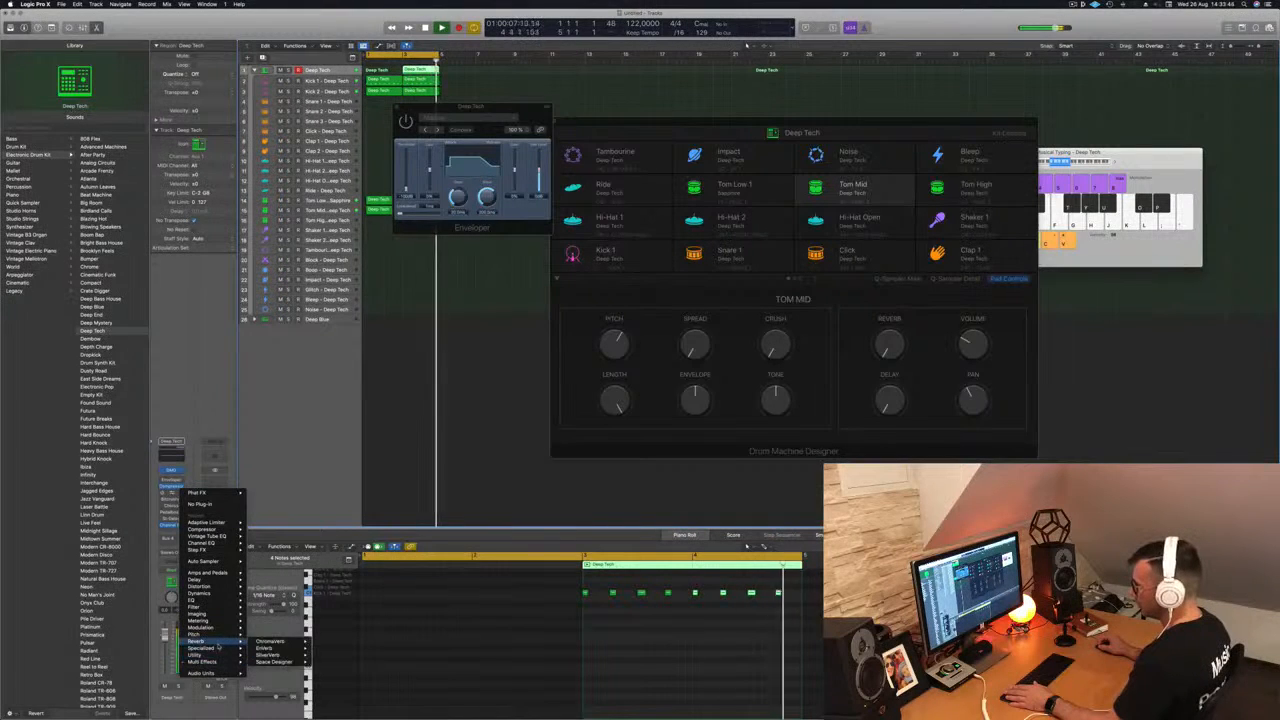
{"action": "mouse_move", "coordinate": [266, 662]}
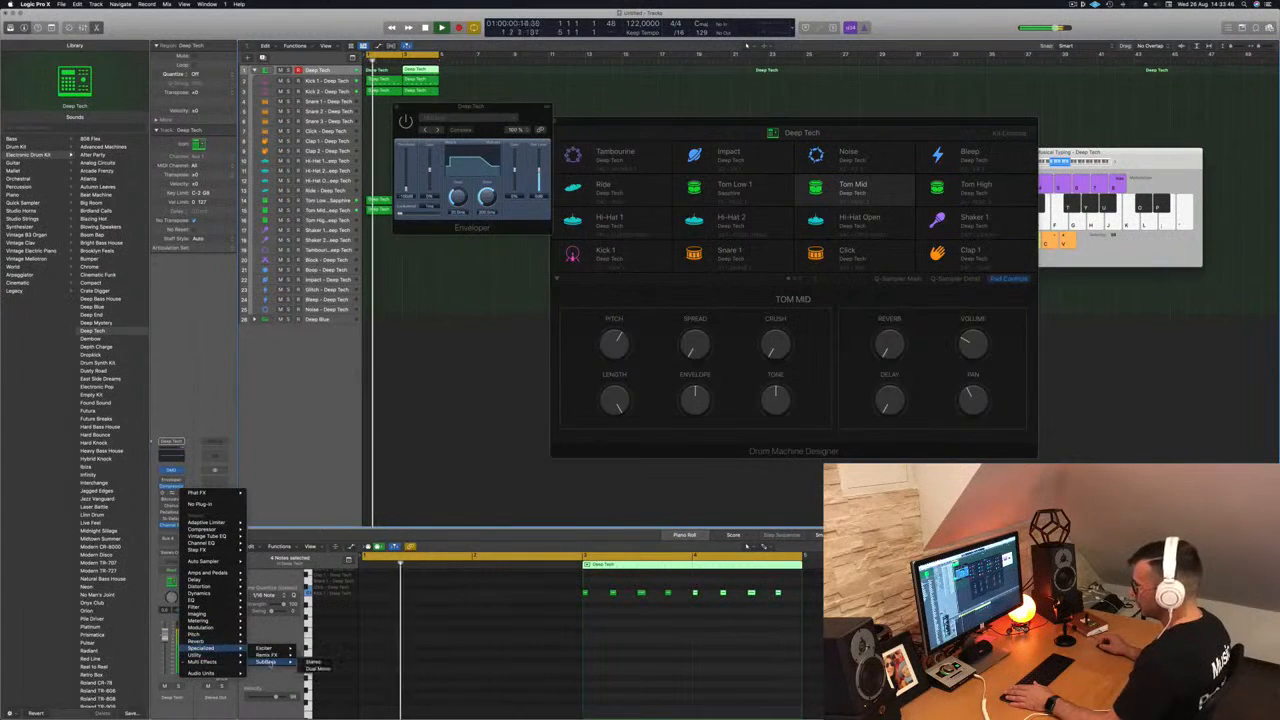
{"action": "left_click", "coordinate": [313, 661]}
Step: Try the Kick Warmer and Sub Pressure presets in the SubBass plug-in
{"action": "left_click", "coordinate": [453, 125]}
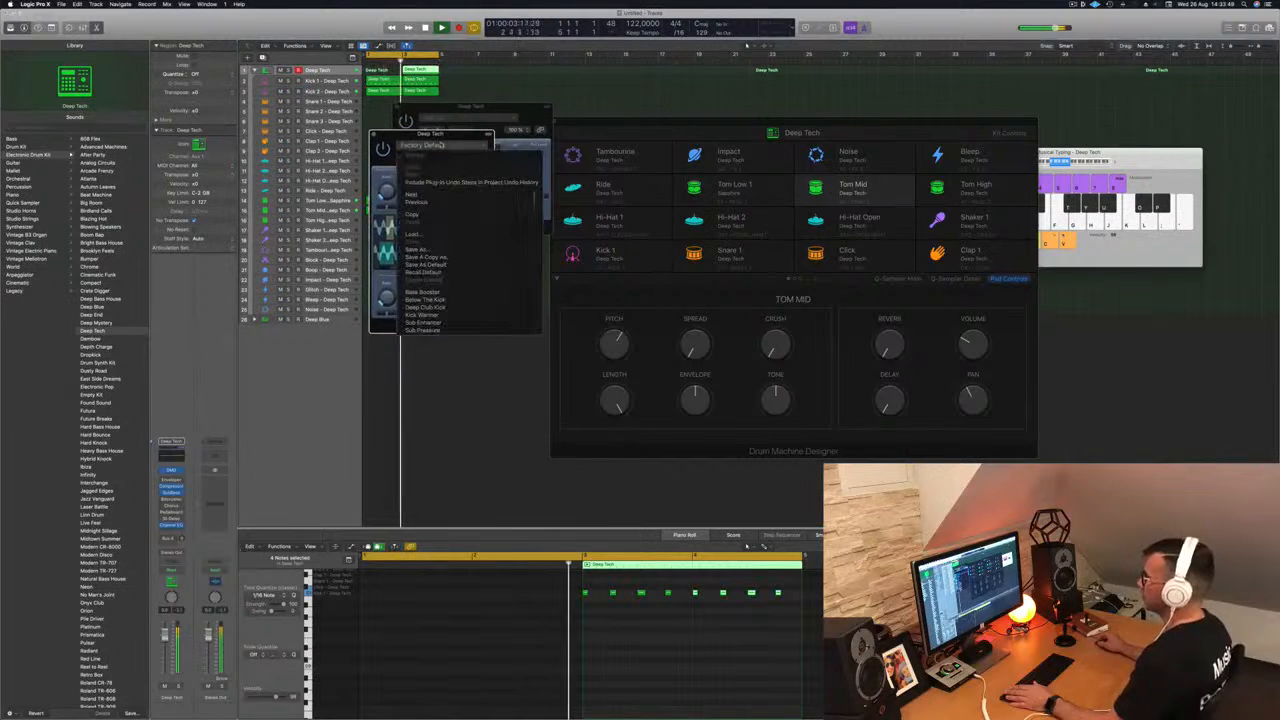
{"action": "left_click", "coordinate": [468, 318]}
{"action": "left_click_drag", "start_coordinate": [456, 139], "coordinate": [480, 204]}
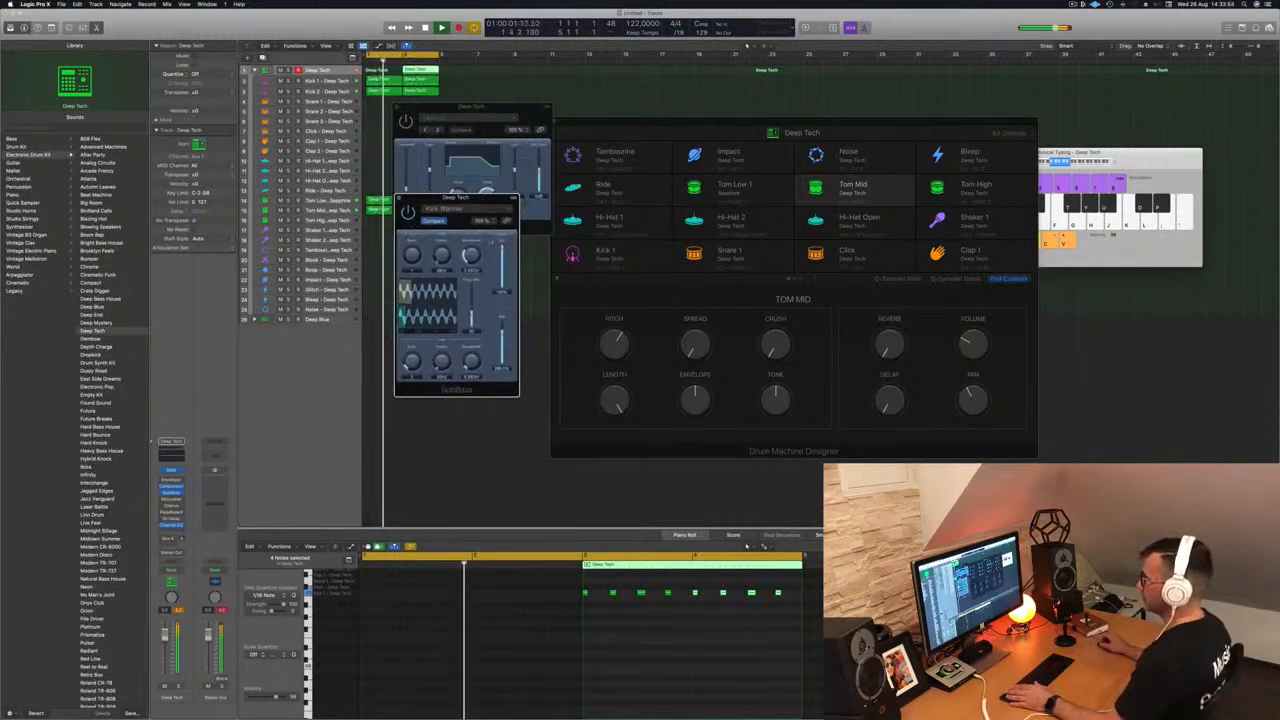
{"action": "left_click", "coordinate": [445, 208]}
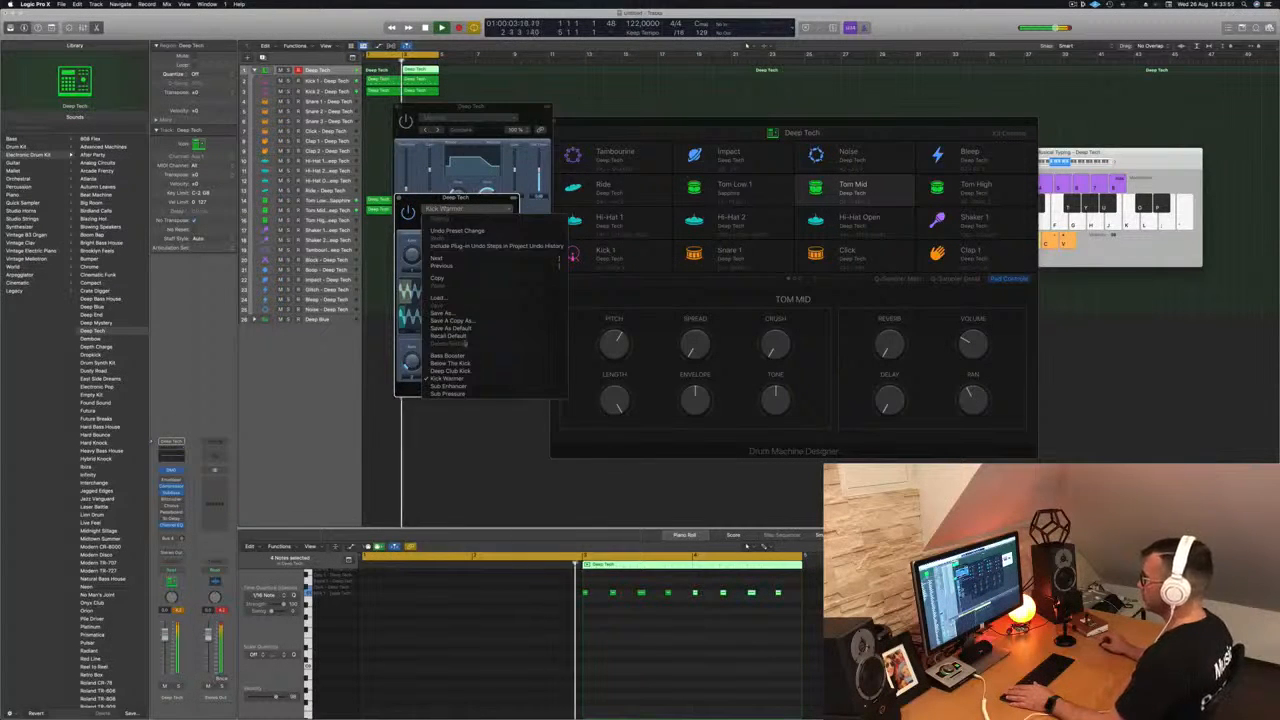
{"action": "left_click", "coordinate": [467, 395]}
{"action": "left_click_drag", "start_coordinate": [477, 202], "coordinate": [469, 202]}
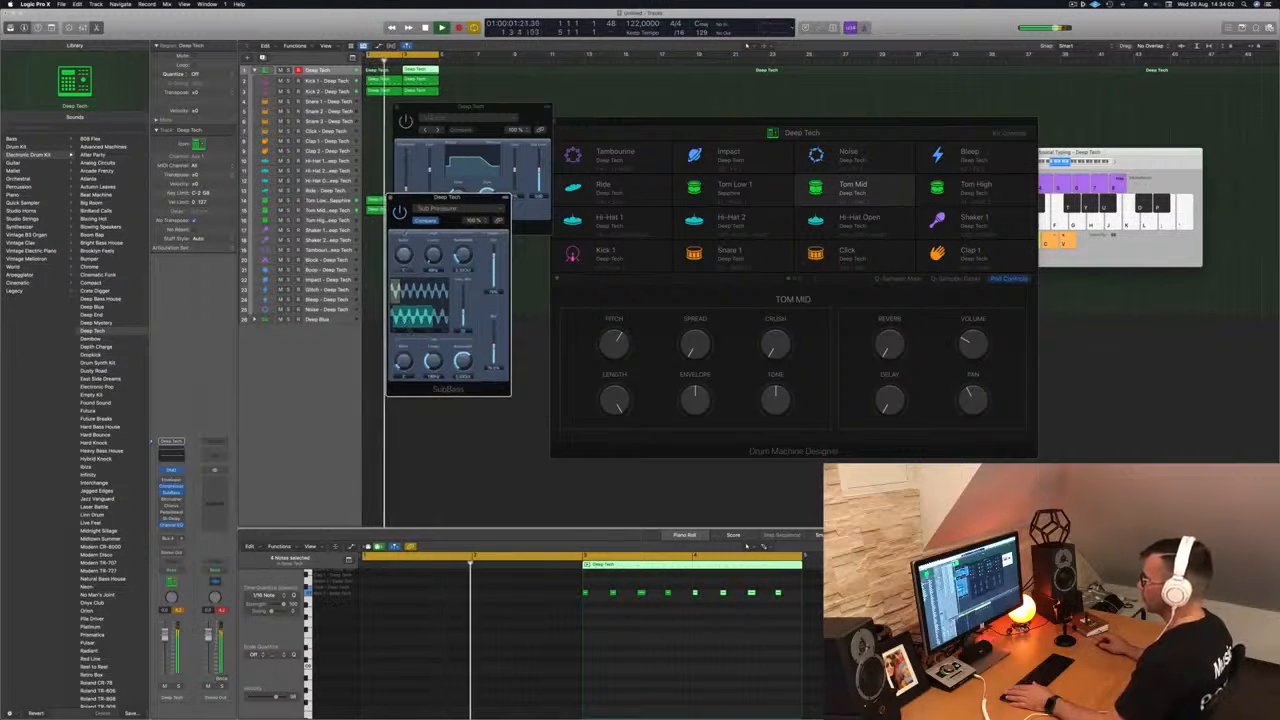
Step: Load the Bass Booster preset in SubBass and move its window clear of the tracks
{"action": "left_click", "coordinate": [481, 211]}
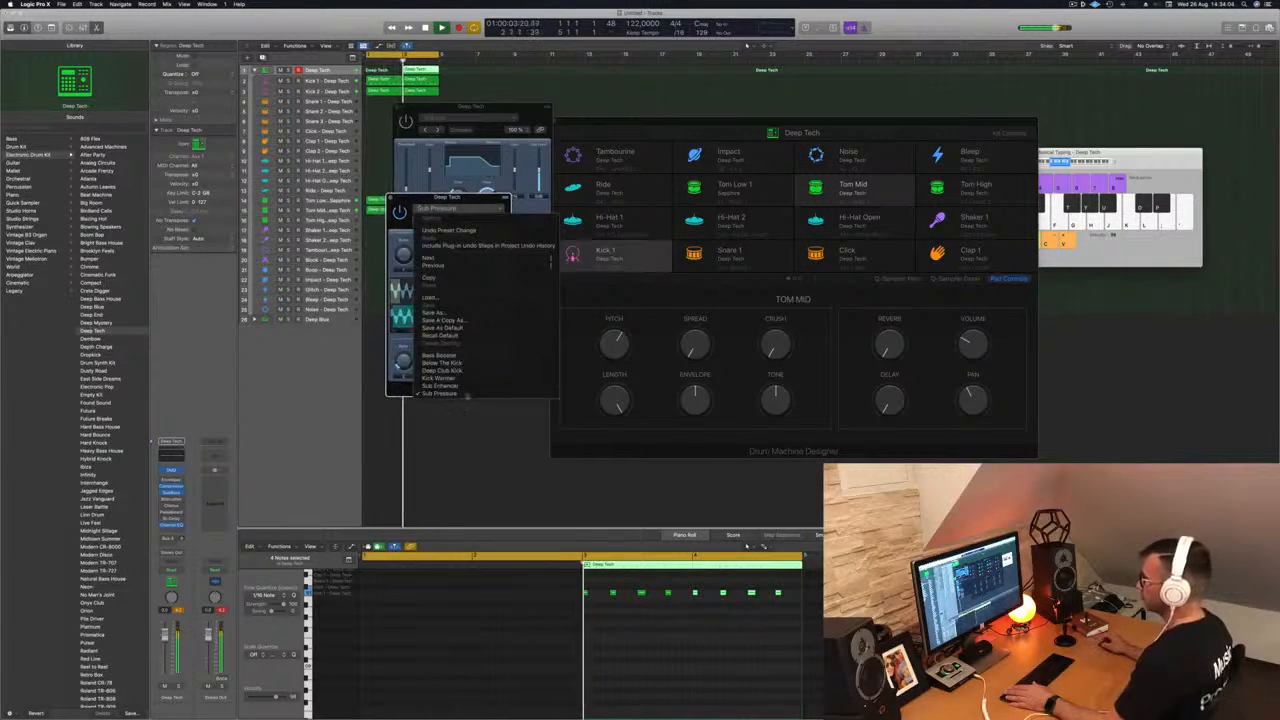
{"action": "left_click", "coordinate": [445, 355]}
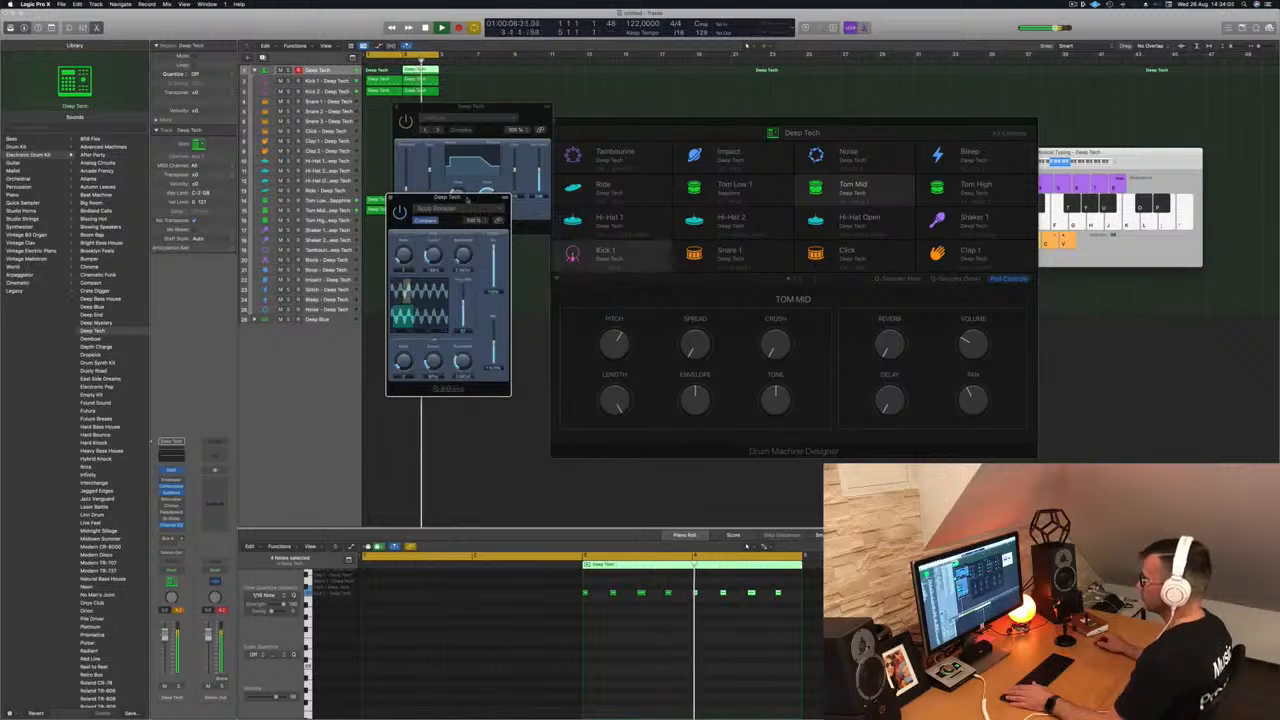
{"action": "left_click_drag", "start_coordinate": [475, 203], "coordinate": [513, 218]}
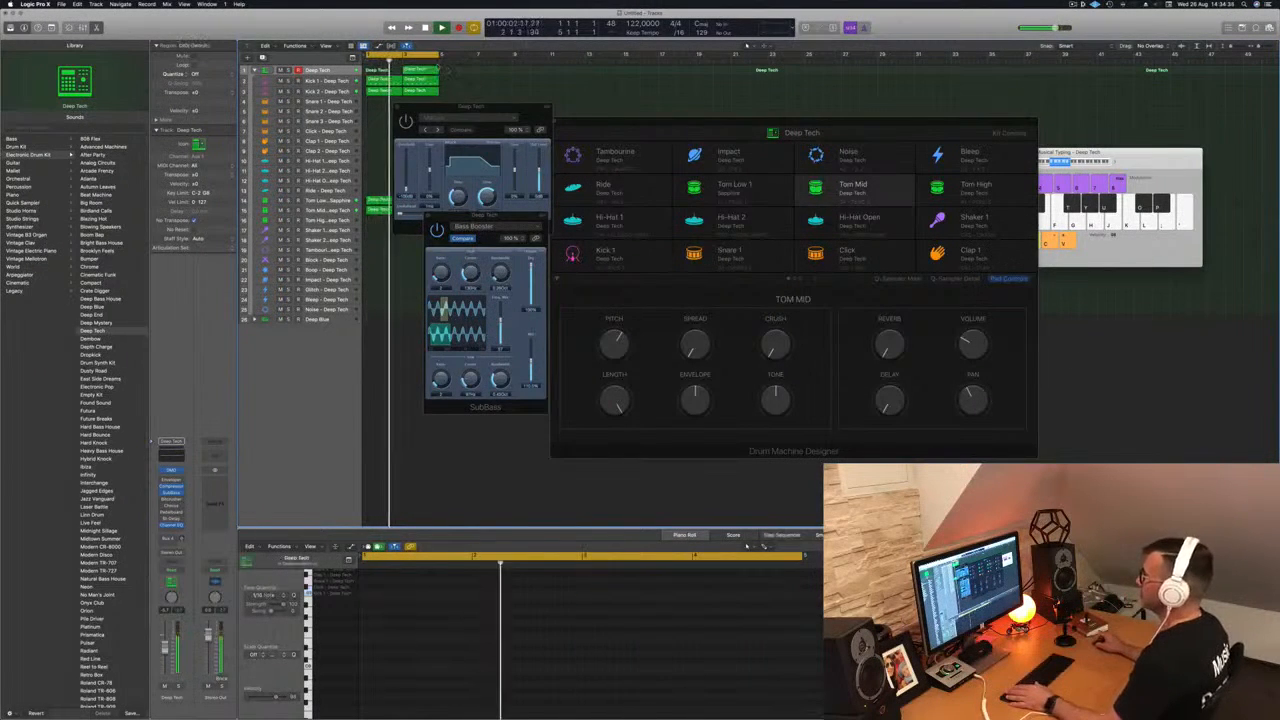
Step: Delete the region at bar 3 on the main Deep Tech track and close the Enveloper window
{"action": "key", "text": "BackSpace"}
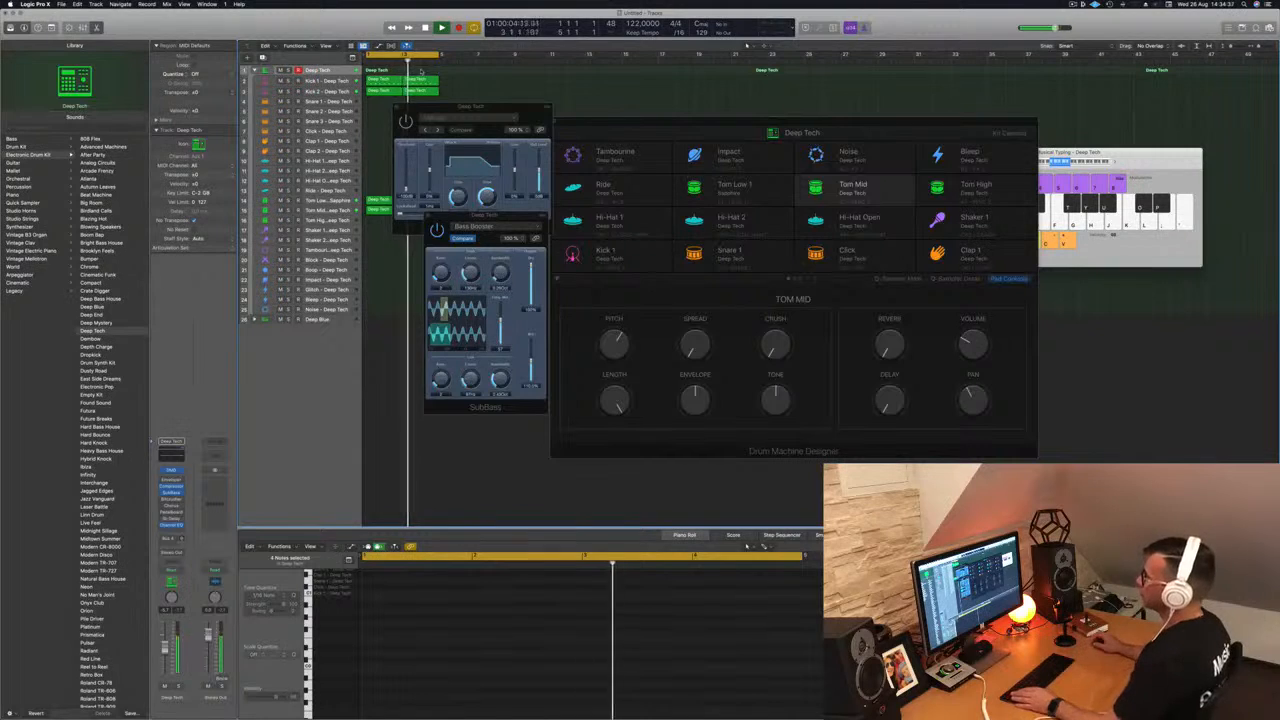
{"action": "left_click", "coordinate": [398, 108]}
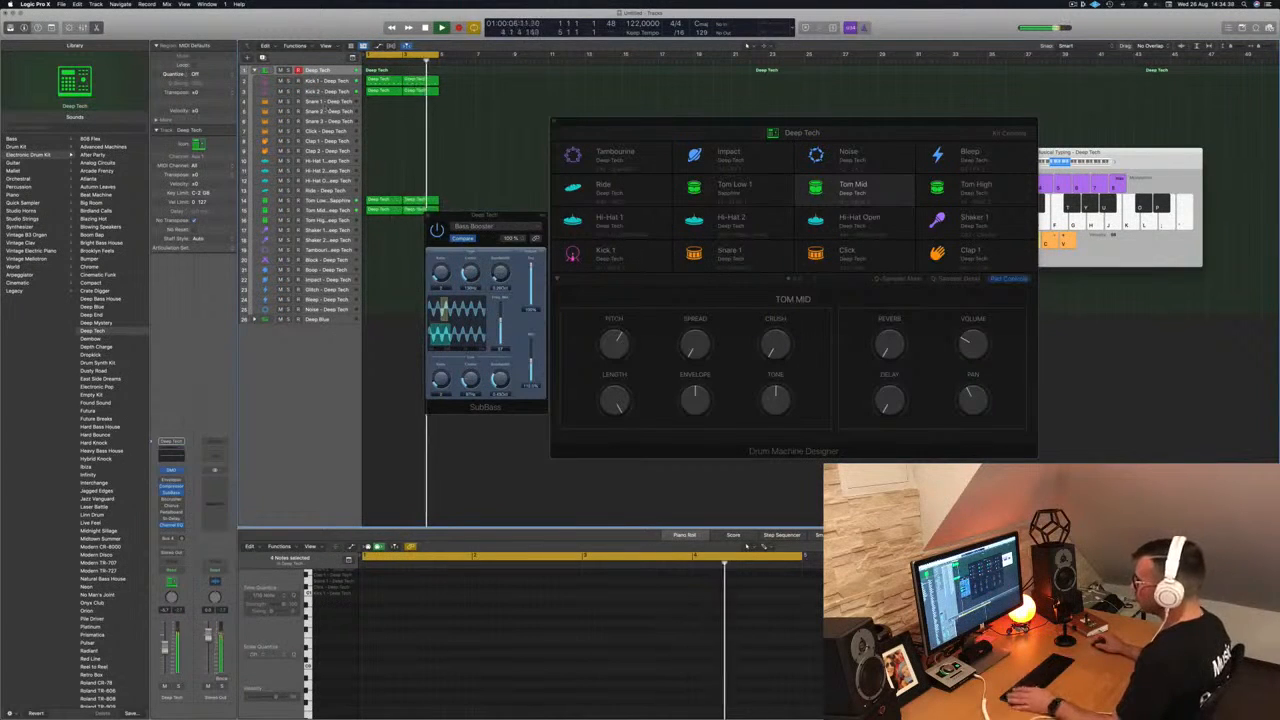
Step: Collapse the Deep Tech track stack and expand the Deep Blue stack
{"action": "left_click", "coordinate": [255, 71]}
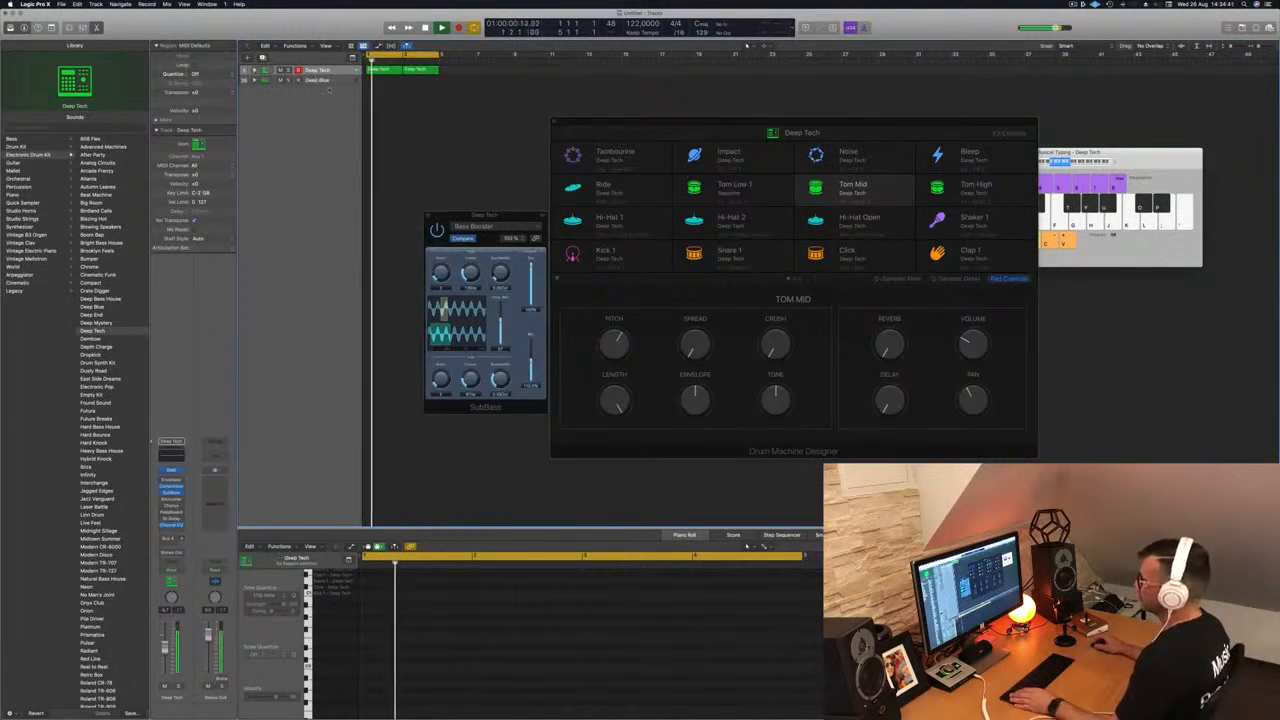
{"action": "left_click", "coordinate": [321, 82]}
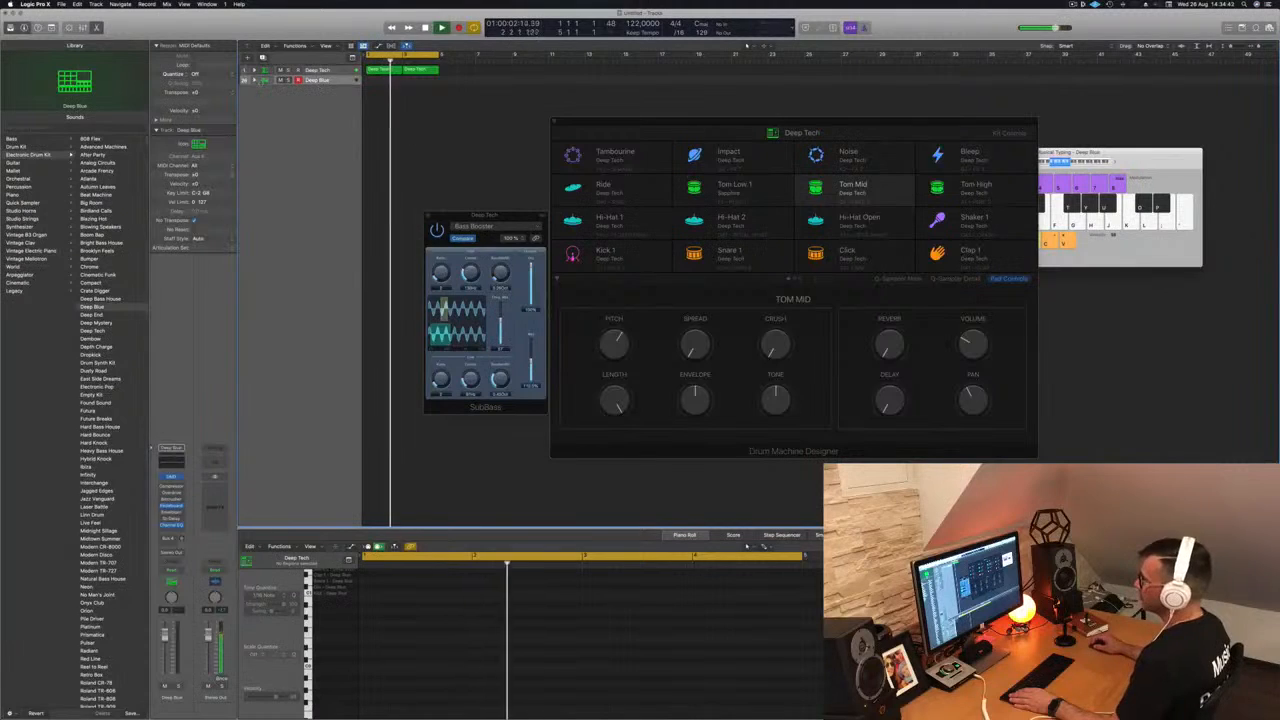
{"action": "left_click", "coordinate": [255, 80]}
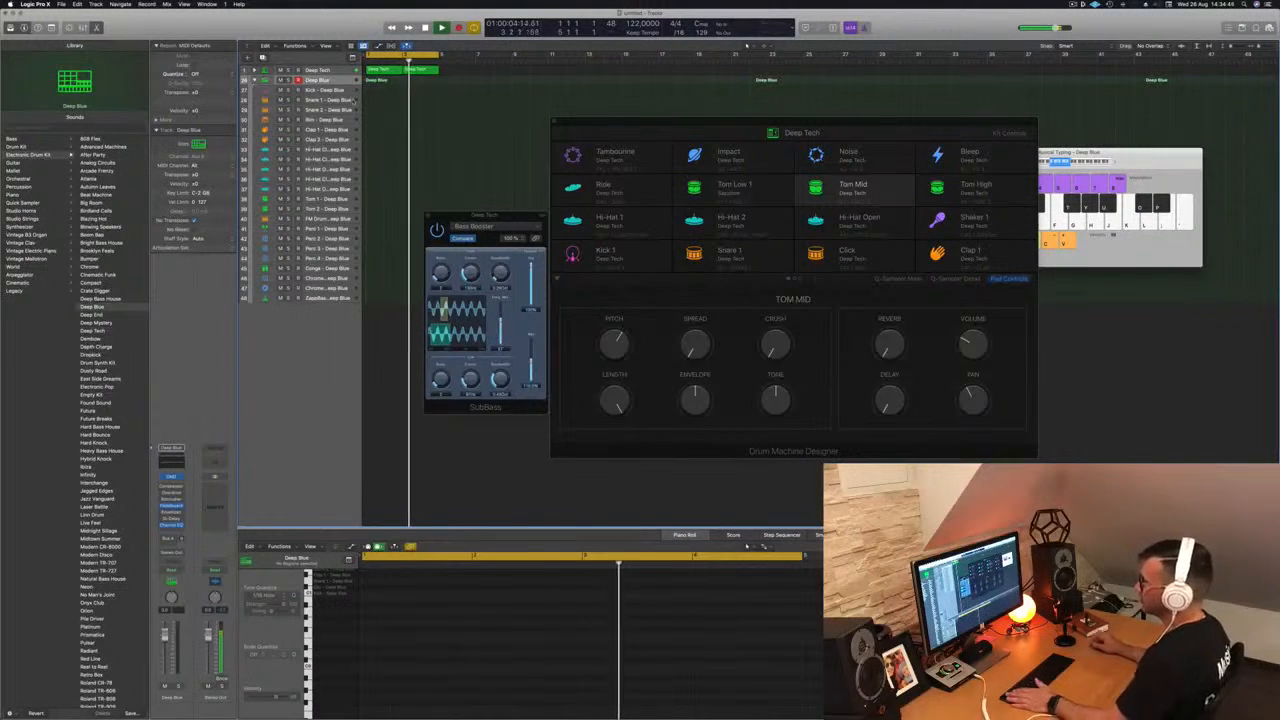
Step: Copy the first Kick 1 region from the Deep Tech stack to bar 1 of the Deep Blue Kick track
{"action": "left_click", "coordinate": [386, 70]}
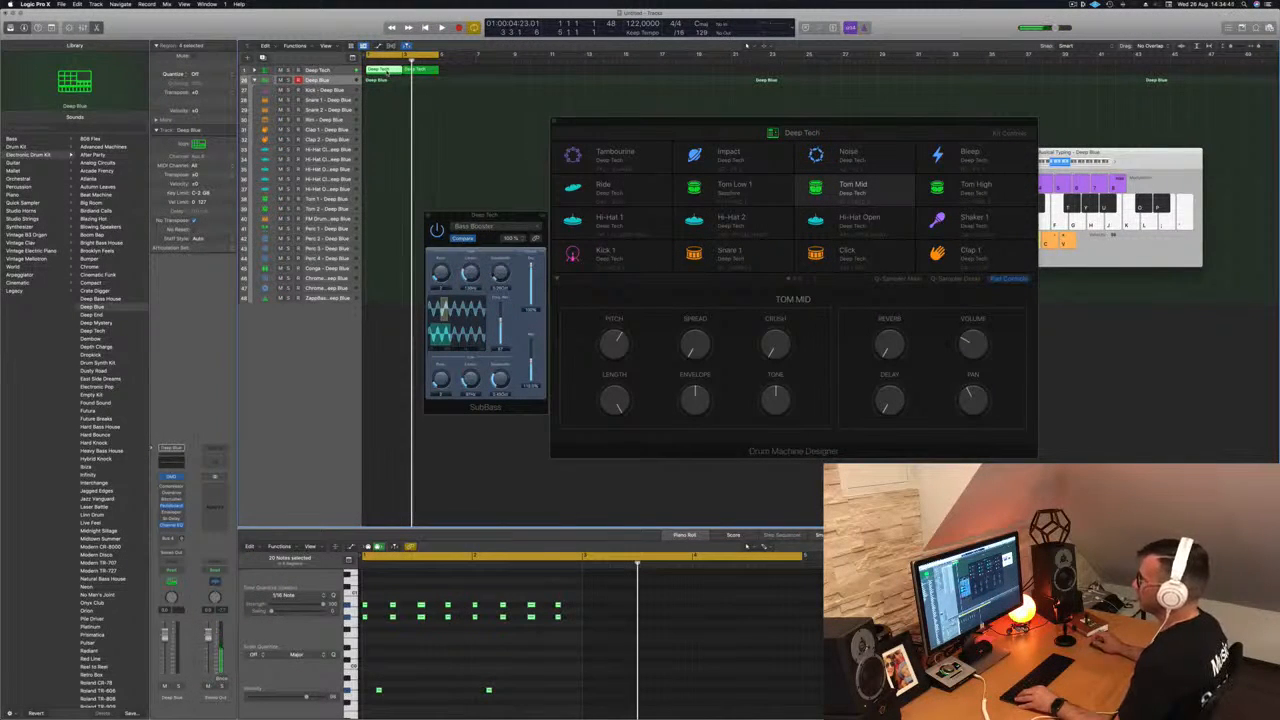
{"action": "left_click_drag", "start_coordinate": [387, 72], "coordinate": [376, 100]}
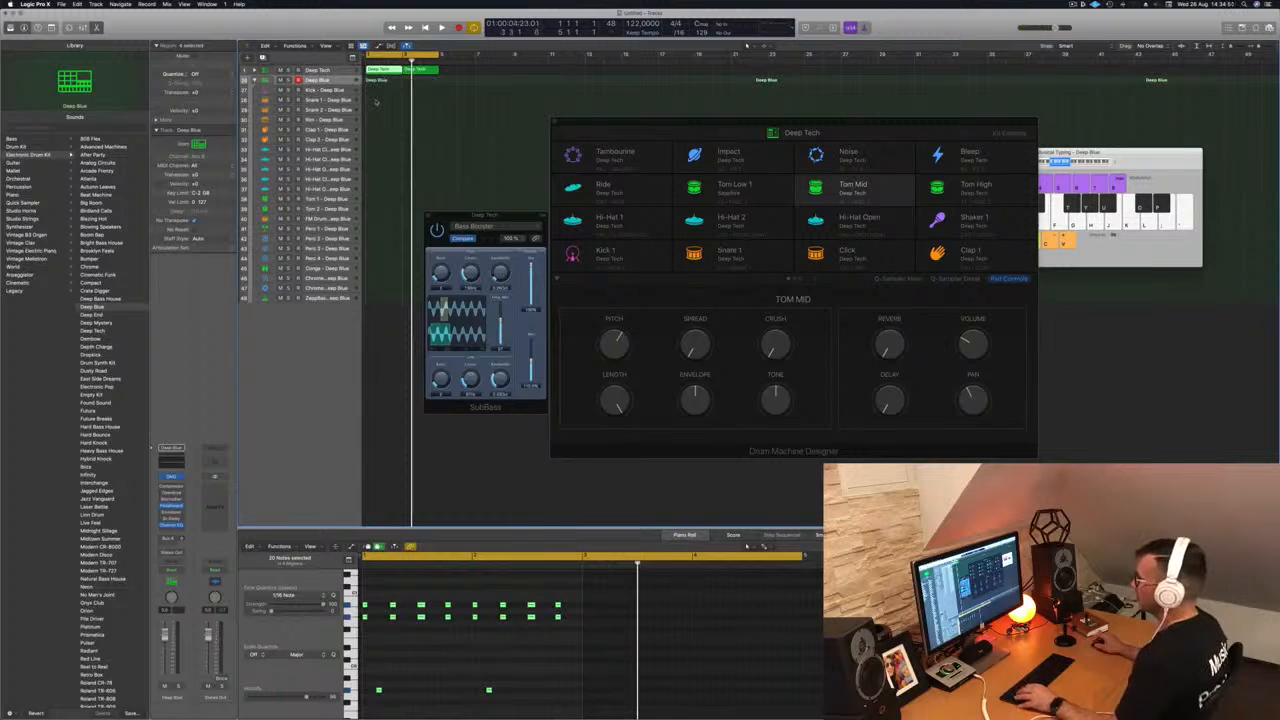
{"action": "left_click", "coordinate": [255, 70]}
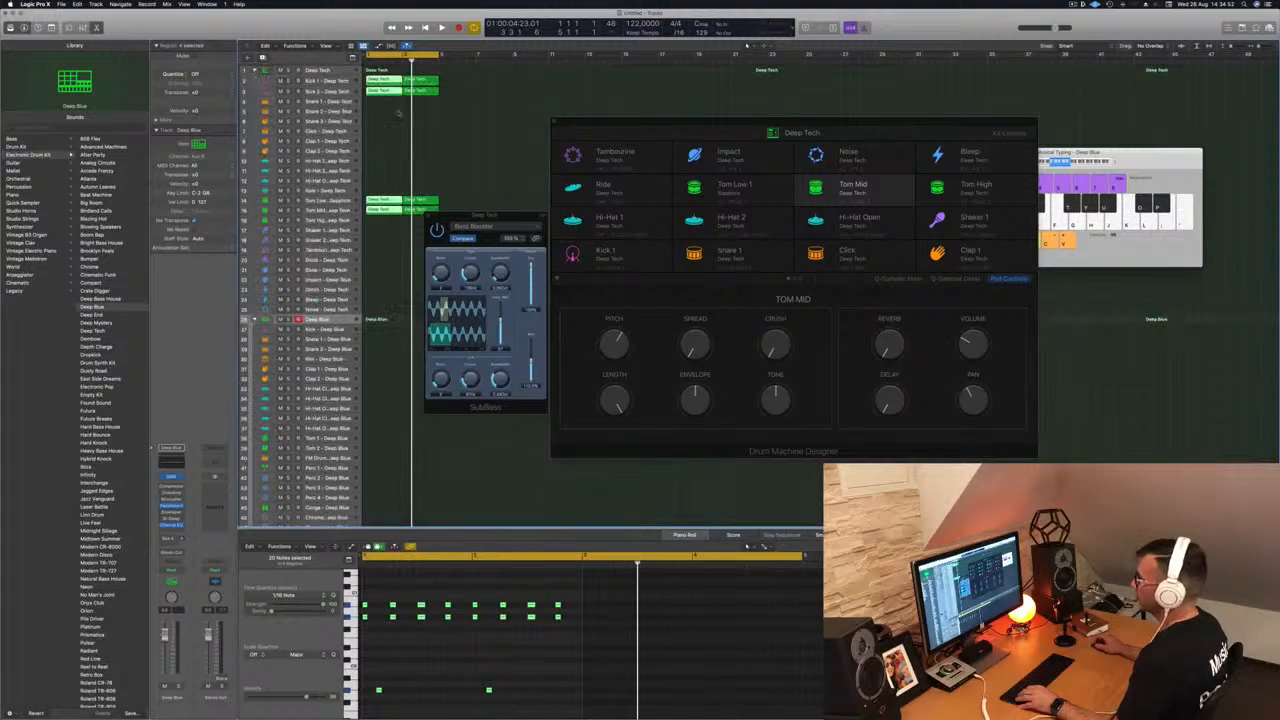
{"action": "left_click", "coordinate": [399, 106]}
{"action": "left_click_drag", "start_coordinate": [383, 81], "coordinate": [380, 329]}
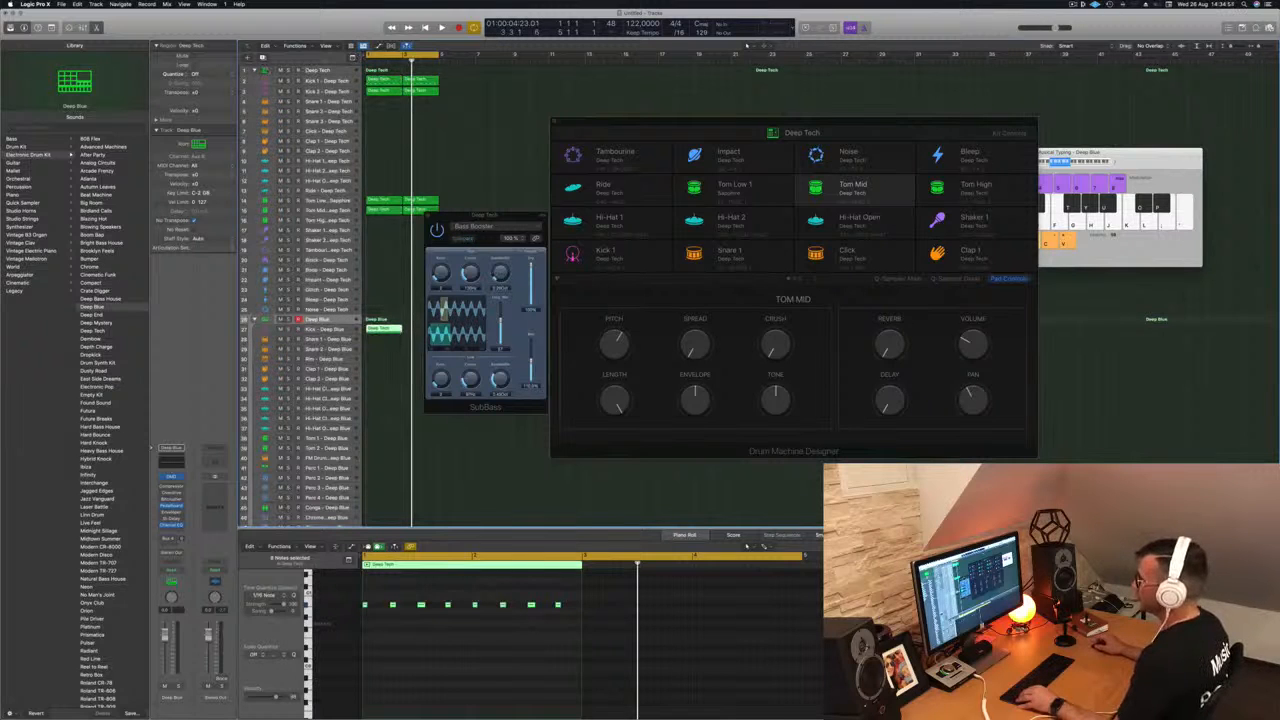
{"action": "scroll", "coordinate": [330, 290], "scroll_direction": "down", "scroll_amount": 7}
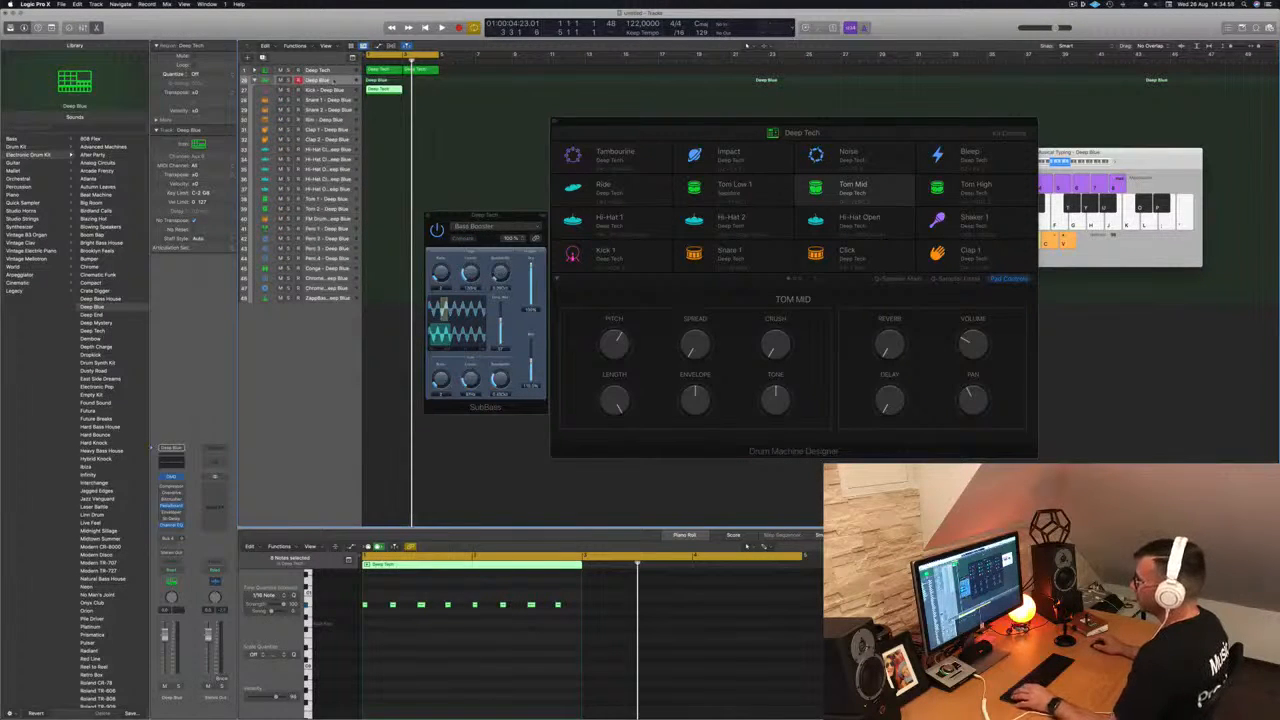
Step: Set a 48 dB/Oct low cut at 202 Hz in the Deep Blue track's Channel EQ and close the EQ
{"action": "left_click", "coordinate": [334, 81]}
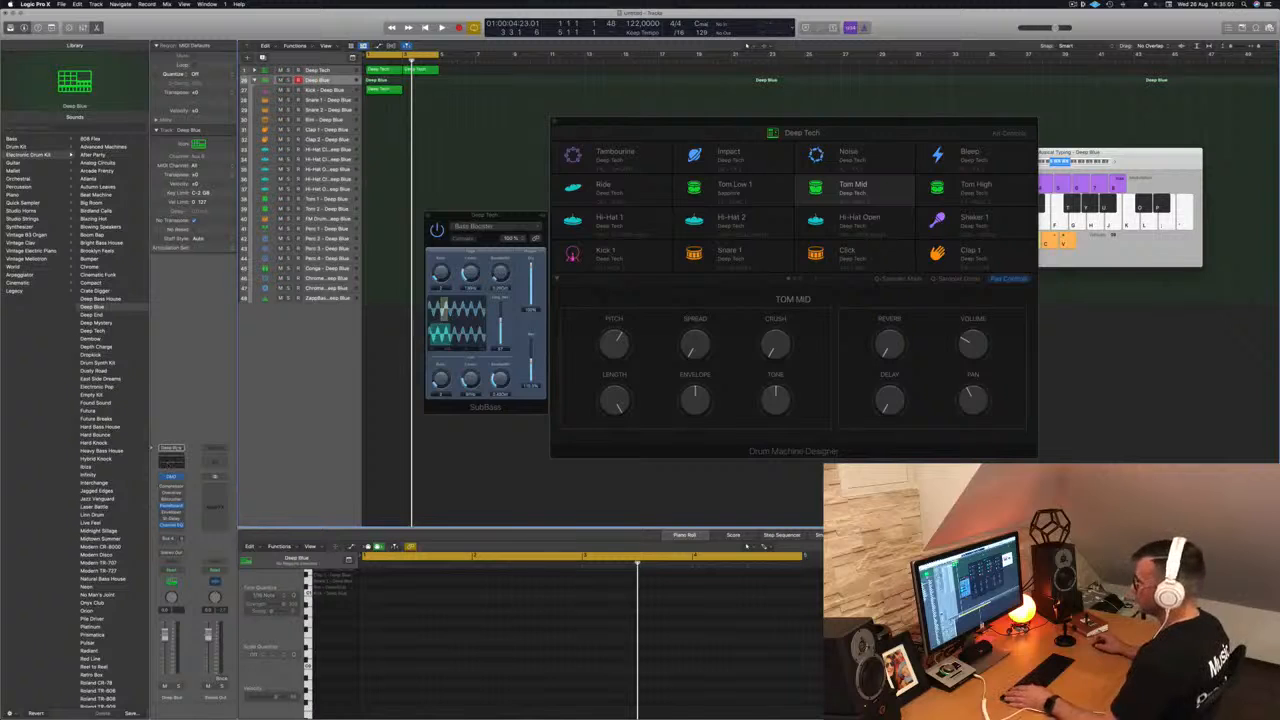
{"action": "left_click", "coordinate": [173, 461]}
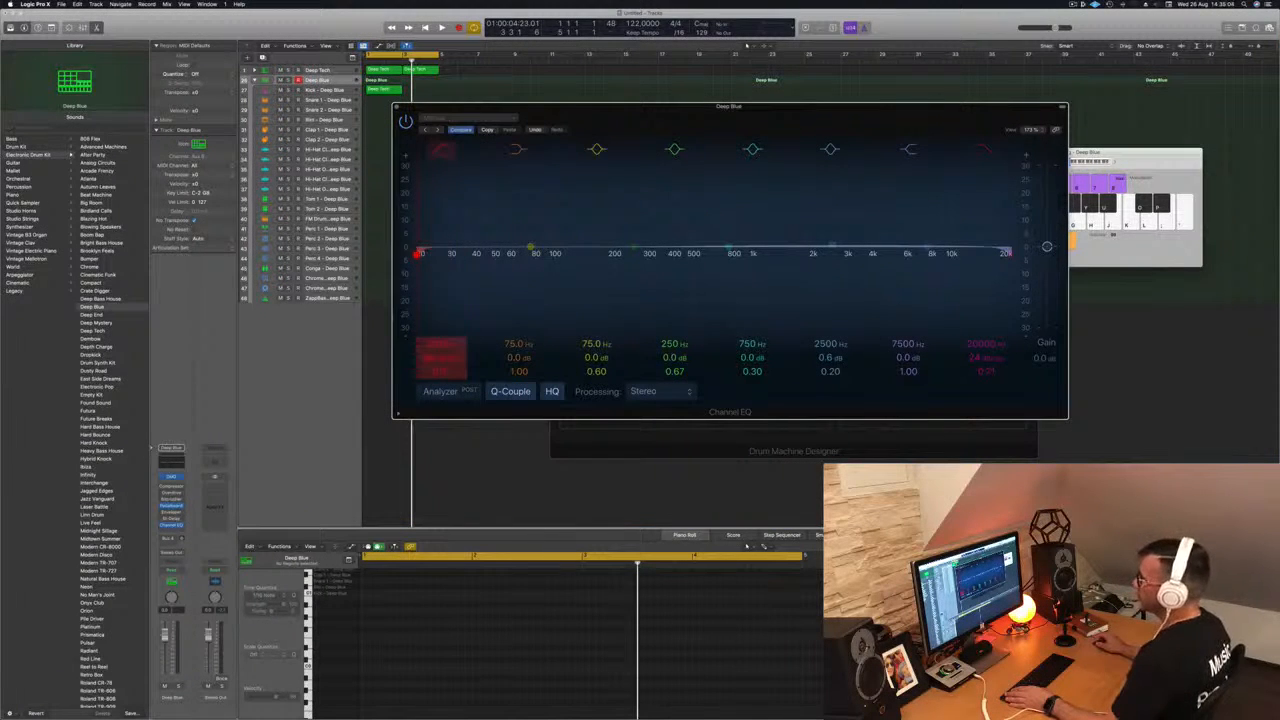
{"action": "left_click_drag", "start_coordinate": [417, 254], "coordinate": [600, 253]}
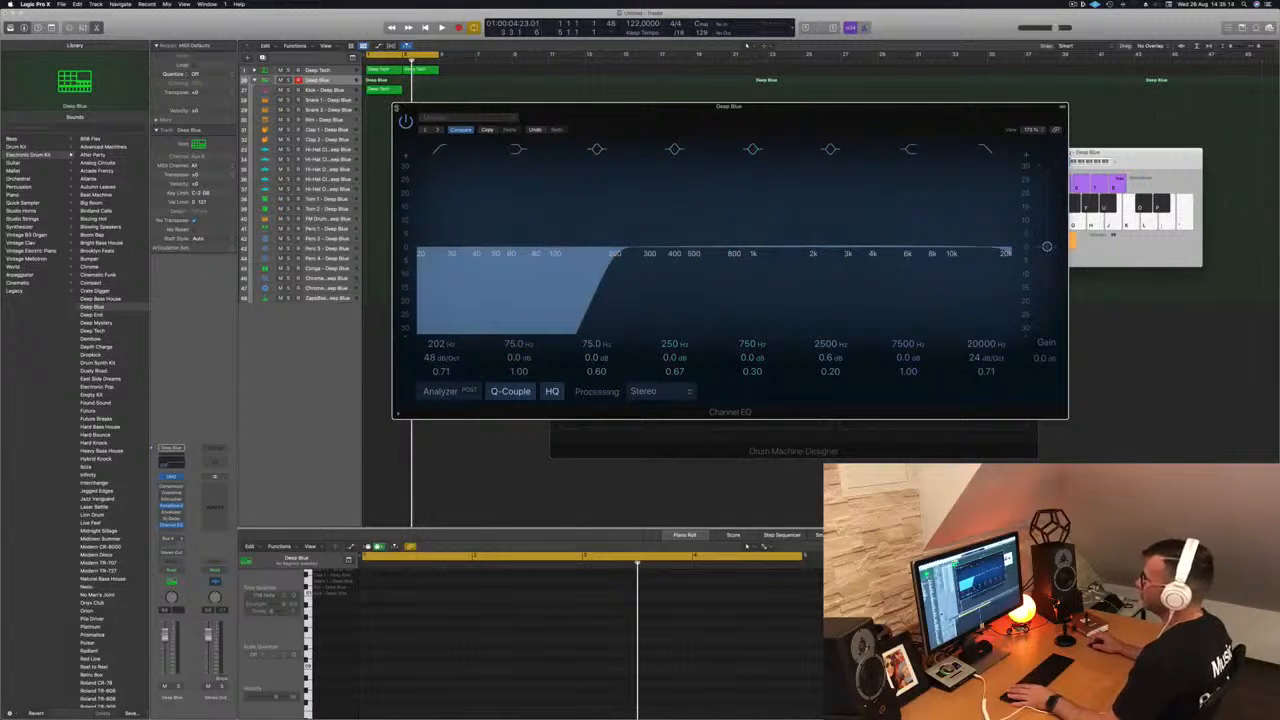
{"action": "left_click", "coordinate": [396, 107]}
Step: Play the loop and transpose all notes in the copied Kick region down to the Deep Blue kick's note row
{"action": "key", "text": "space"}
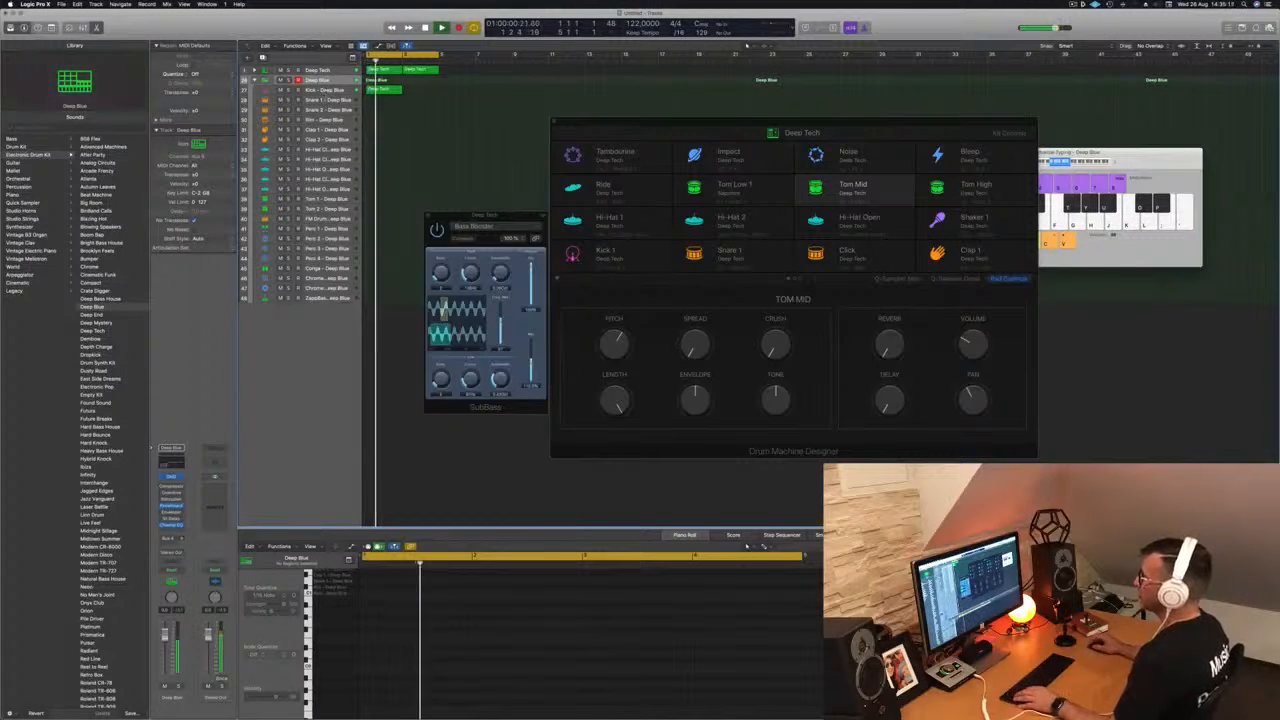
{"action": "key", "text": "Up"}
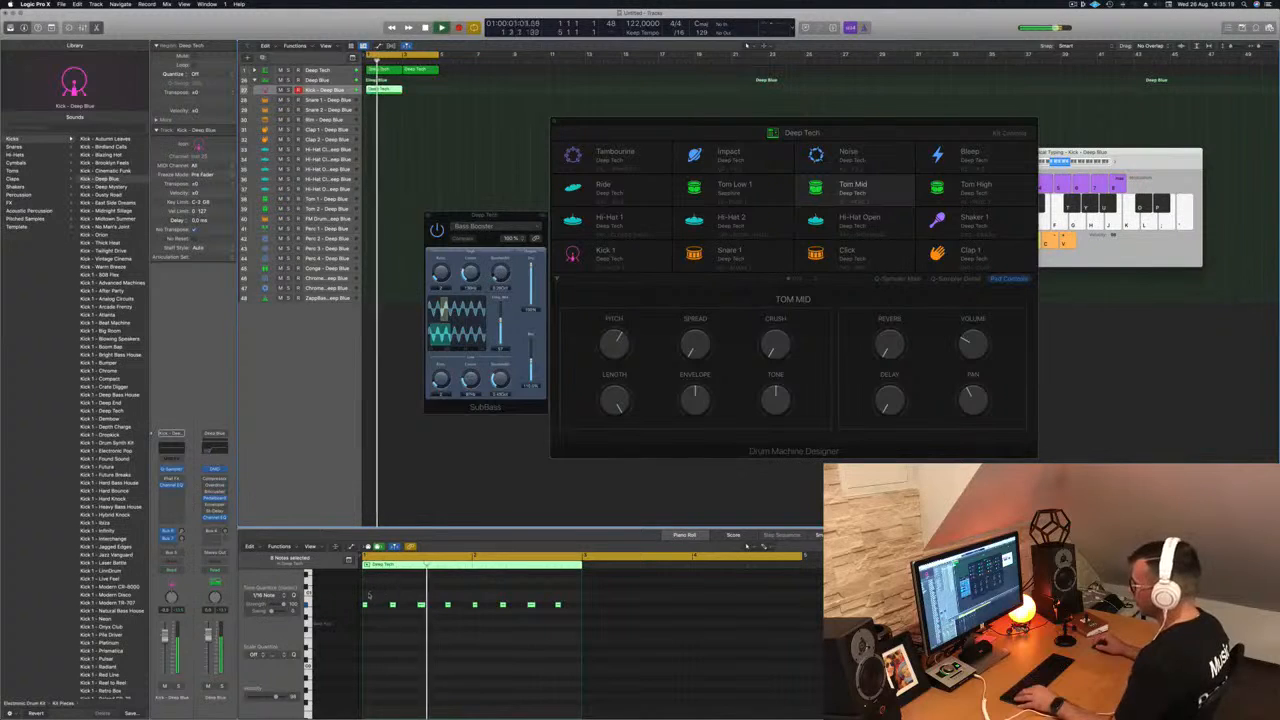
{"action": "left_click_drag", "start_coordinate": [565, 599], "coordinate": [358, 621]}
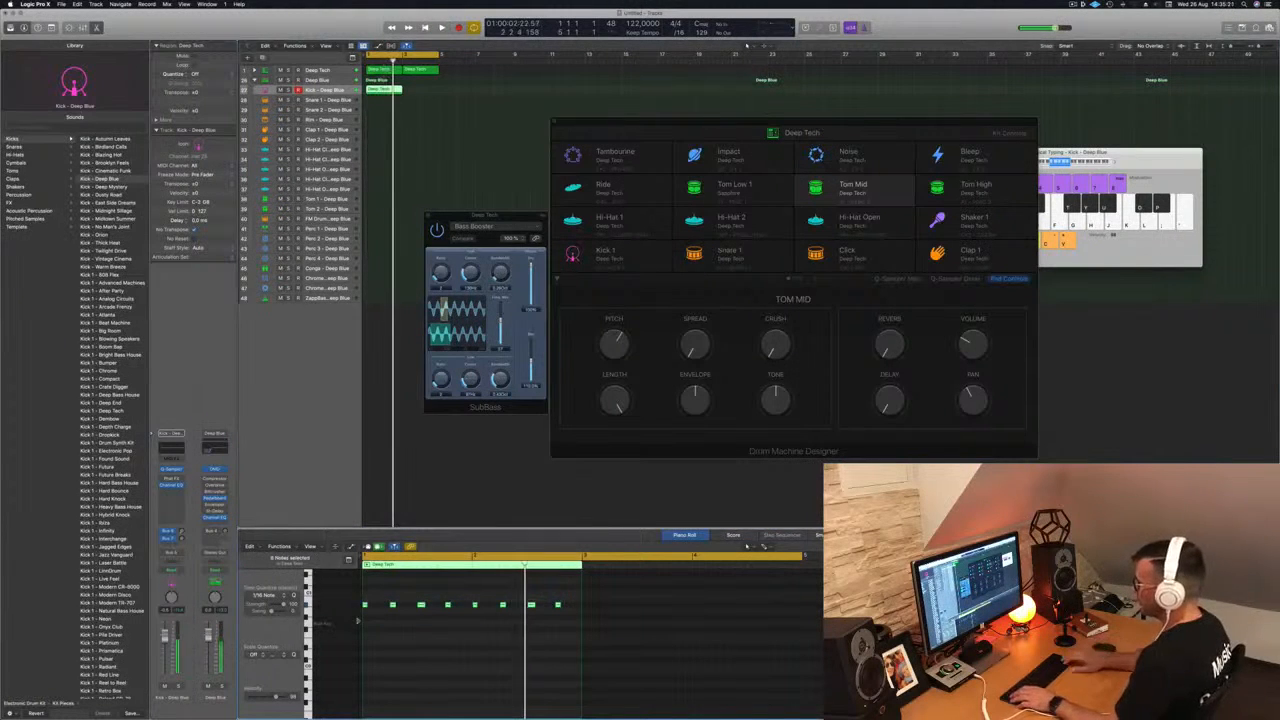
{"action": "key", "text": "alt+Down"}
{"action": "key", "text": "alt+Down"}
{"action": "key", "text": "alt+Down"}
{"action": "key", "text": "alt+Down"}
{"action": "key", "text": "alt+Up"}
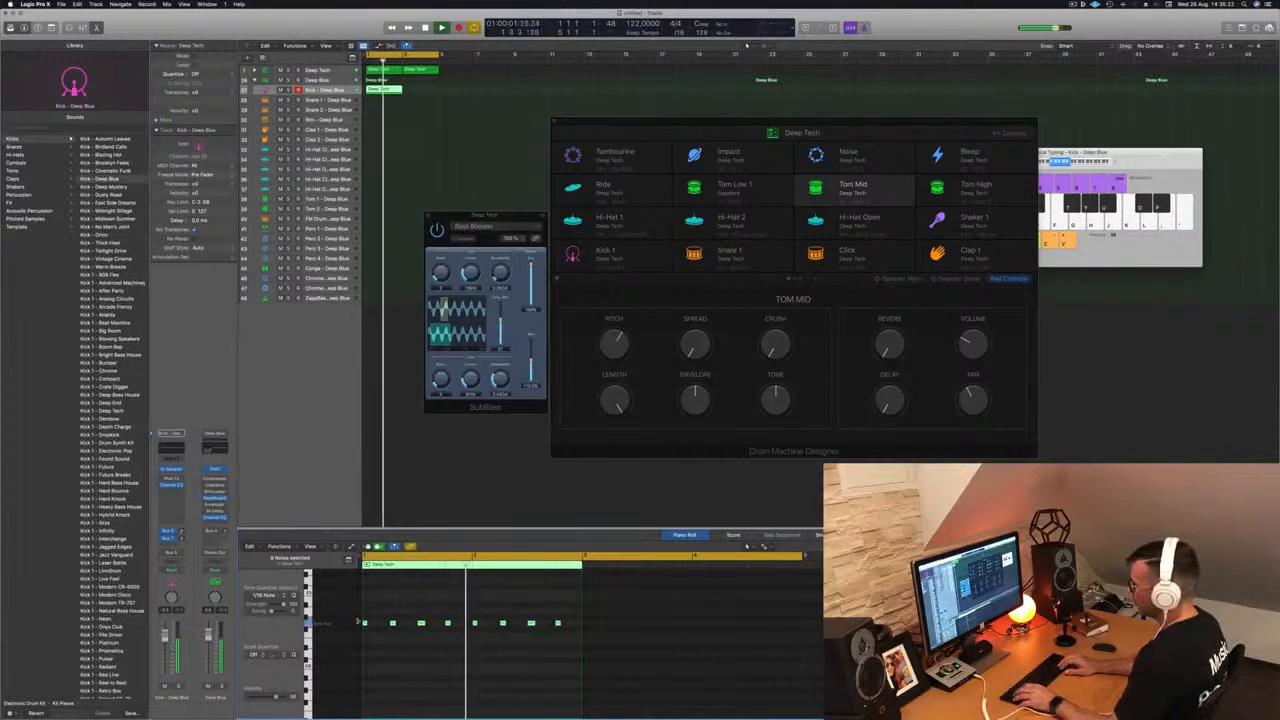
Step: Copy the Deep Blue Kick region to bar 1 of the Snare 1 track and delete the regions on the Kick track
{"action": "key", "text": "alt+Right"}
{"action": "key", "text": "alt+Right"}
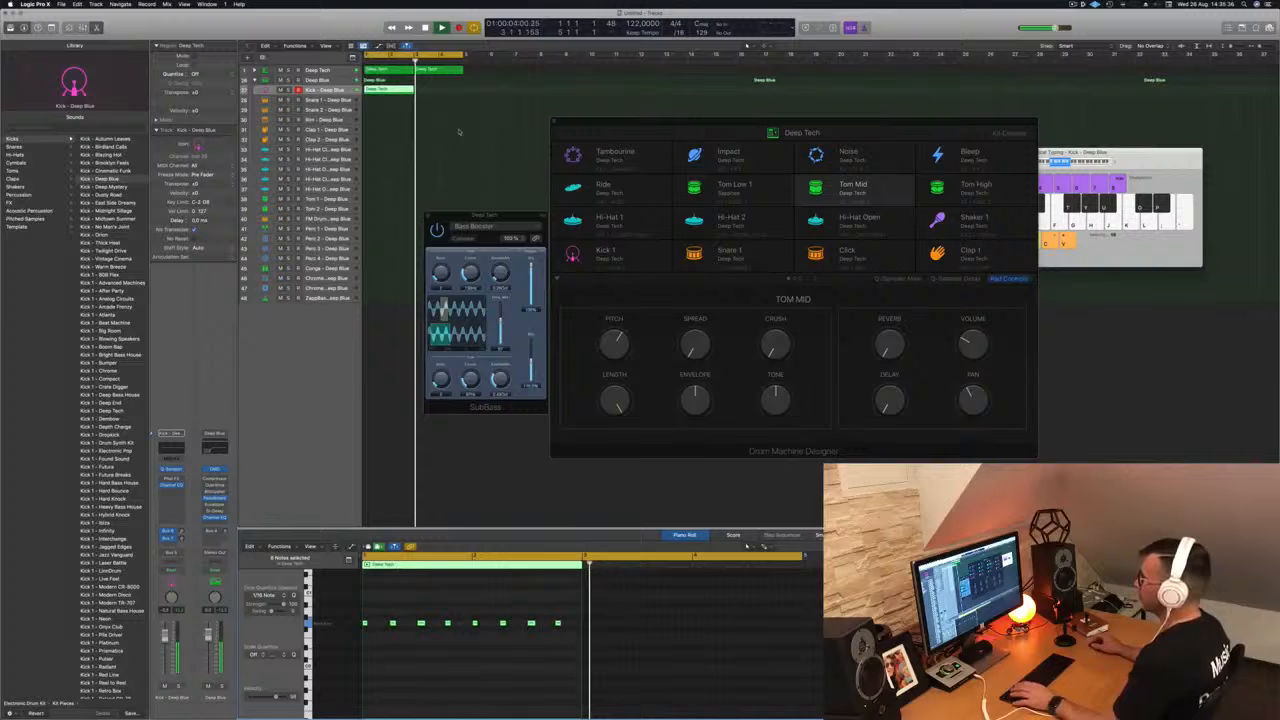
{"action": "mouse_move", "coordinate": [392, 90]}
{"action": "left_mouse_down"}
{"action": "mouse_move", "coordinate": [441, 94]}
{"action": "mouse_move", "coordinate": [389, 108]}
{"action": "mouse_move", "coordinate": [393, 90]}
{"action": "left_mouse_up"}
{"action": "left_click", "coordinate": [394, 122]}
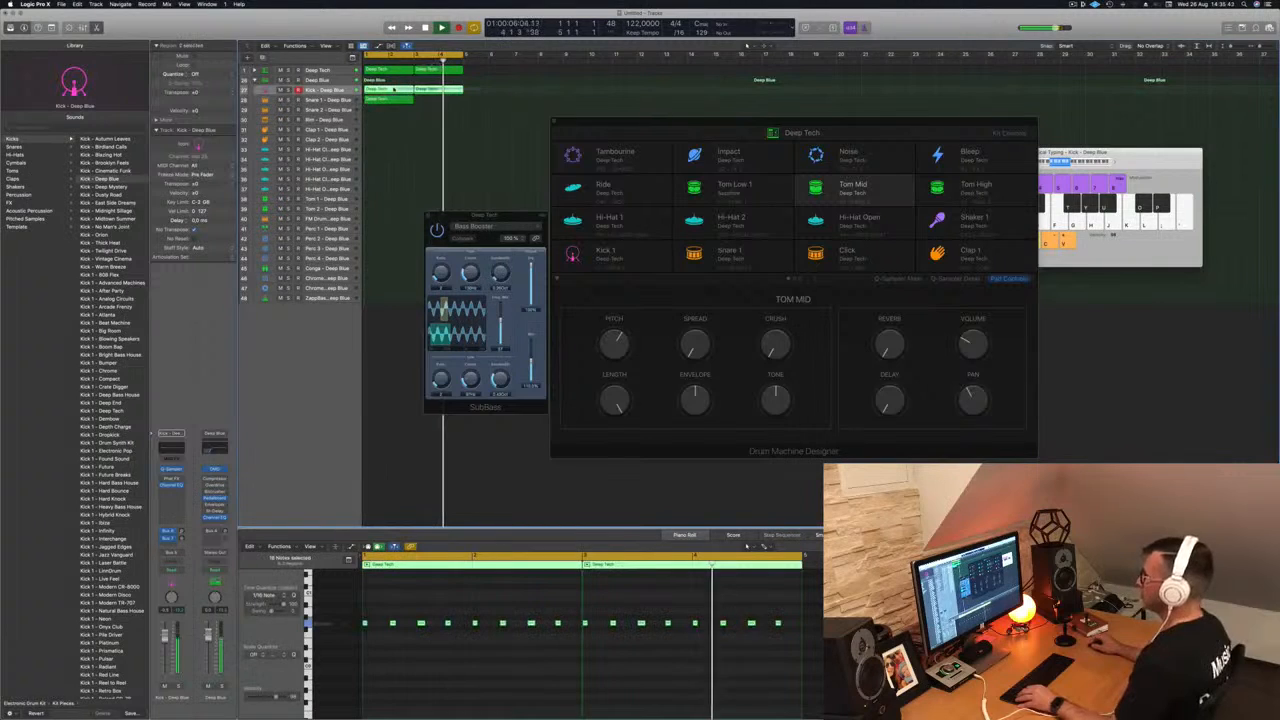
{"action": "key", "text": "BackSpace"}
{"action": "key", "text": "space"}
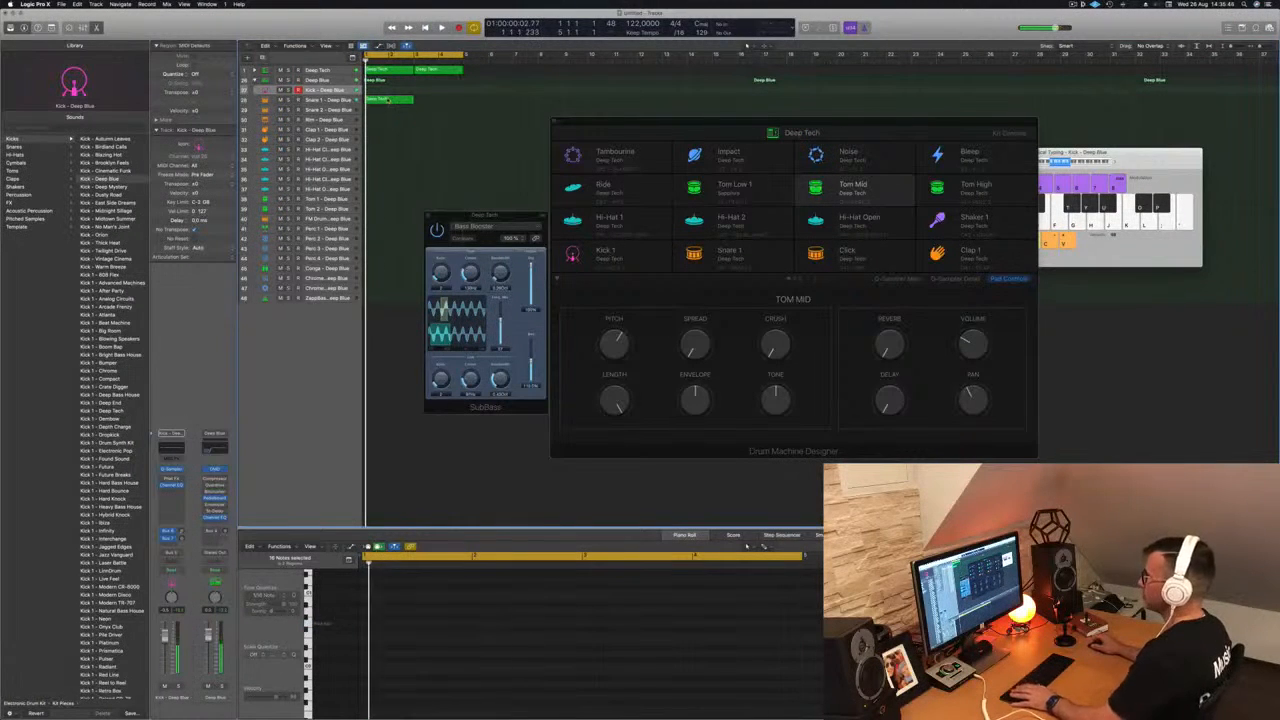
Step: Delete the notes on beats 1 and 3 of each bar in the Snare 1 region and play the loop
{"action": "left_click", "coordinate": [390, 99]}
{"action": "left_click_drag", "start_coordinate": [377, 612], "coordinate": [362, 631]}
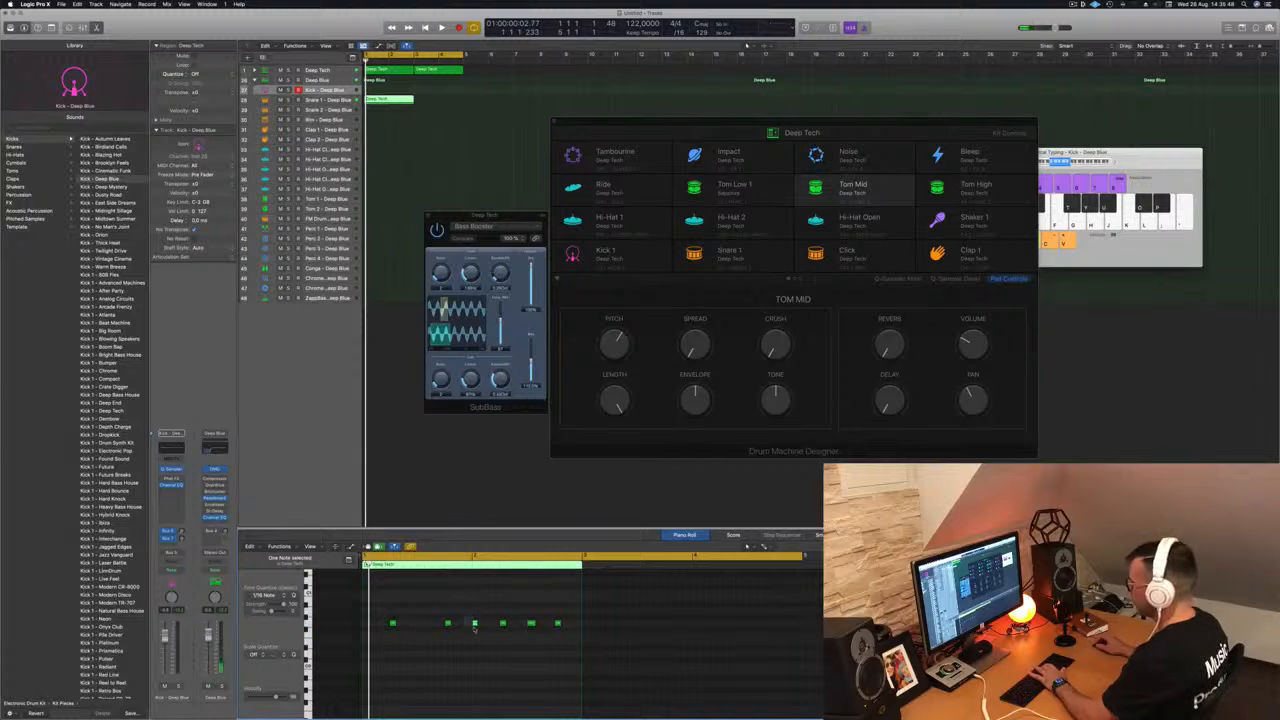
{"action": "key", "text": "space"}
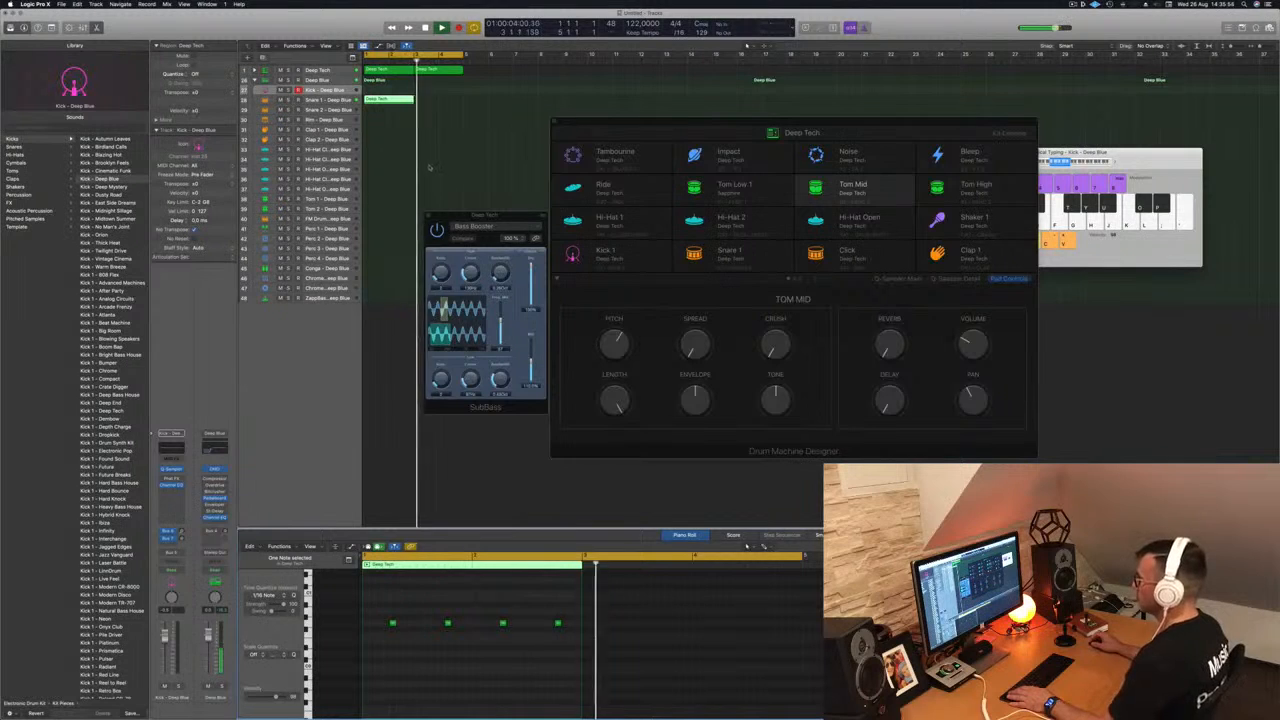
Step: Copy the Snare 1 region to bar 3 and transpose all eight notes of both regions up to the snare's note row
{"action": "left_click_drag", "start_coordinate": [388, 100], "coordinate": [443, 101]}
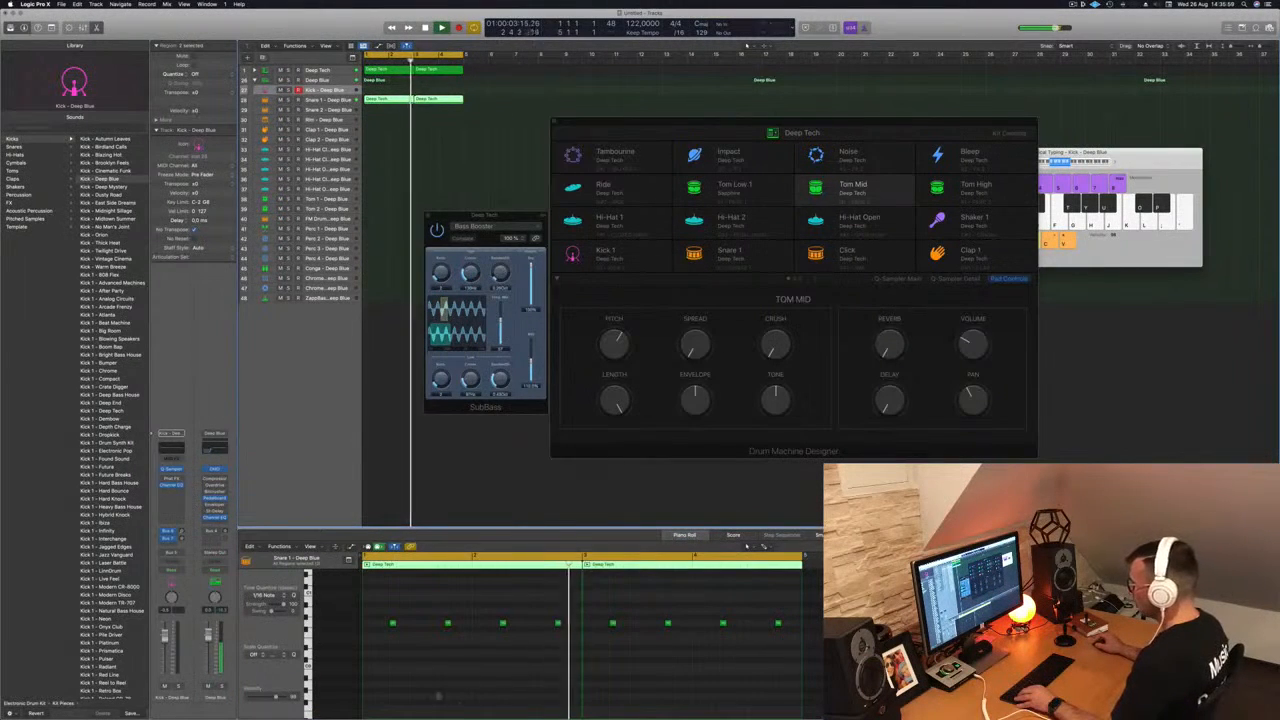
{"action": "left_click_drag", "start_coordinate": [376, 598], "coordinate": [830, 642]}
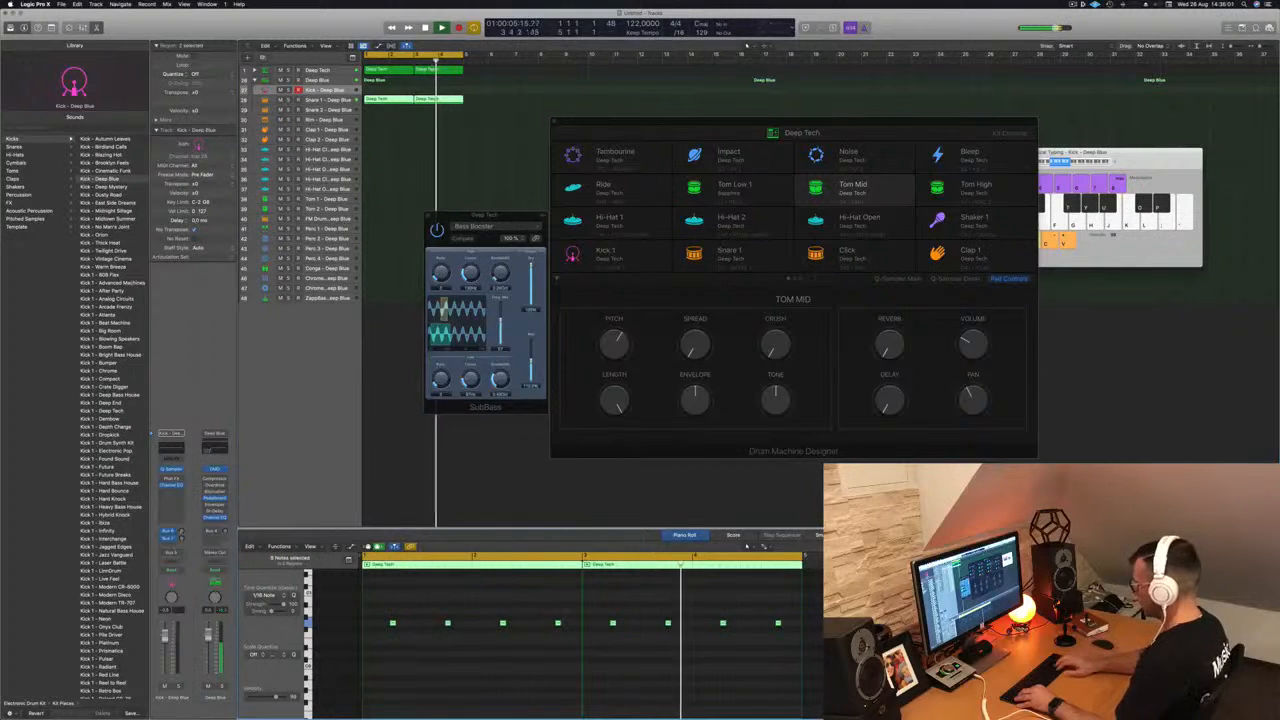
{"action": "key", "text": "alt+Up"}
{"action": "key", "text": "alt+Up"}
{"action": "key", "text": "alt+Up"}
{"action": "key", "text": "alt+Up"}
{"action": "key", "text": "alt+Up"}
{"action": "key", "text": "alt+Up"}
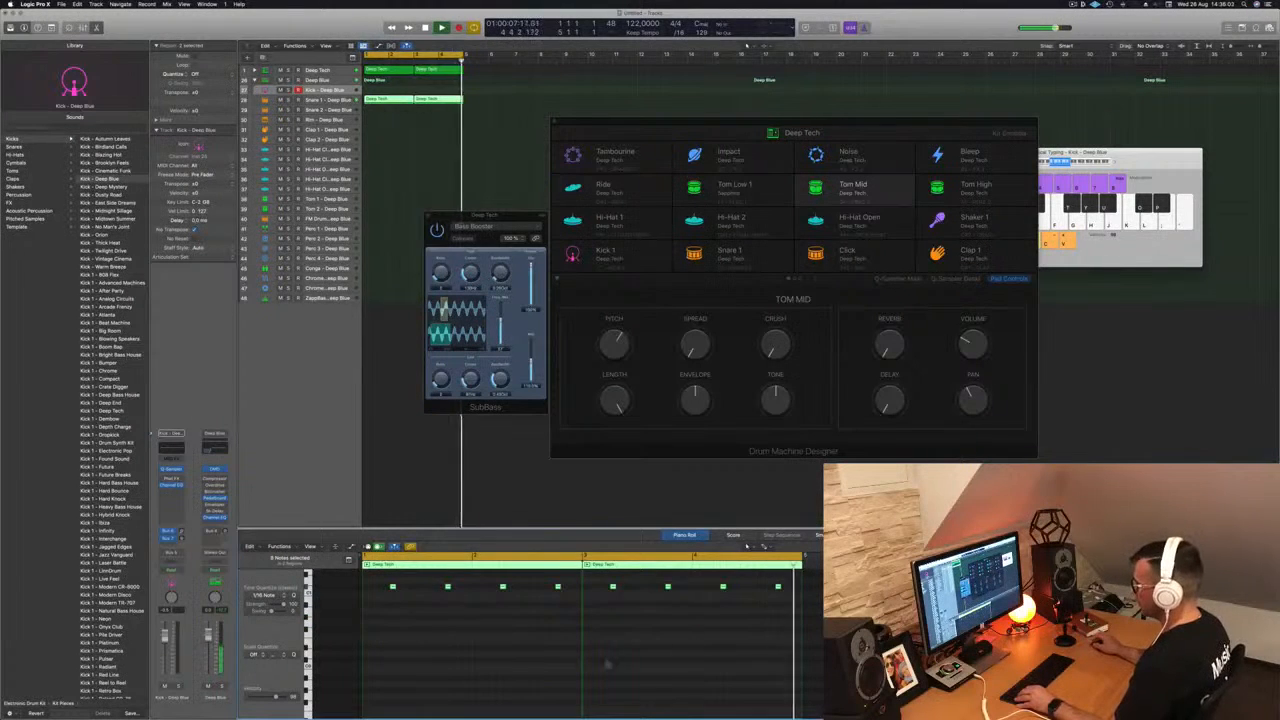
{"action": "scroll", "coordinate": [512, 684], "scroll_direction": "up", "scroll_amount": 5}
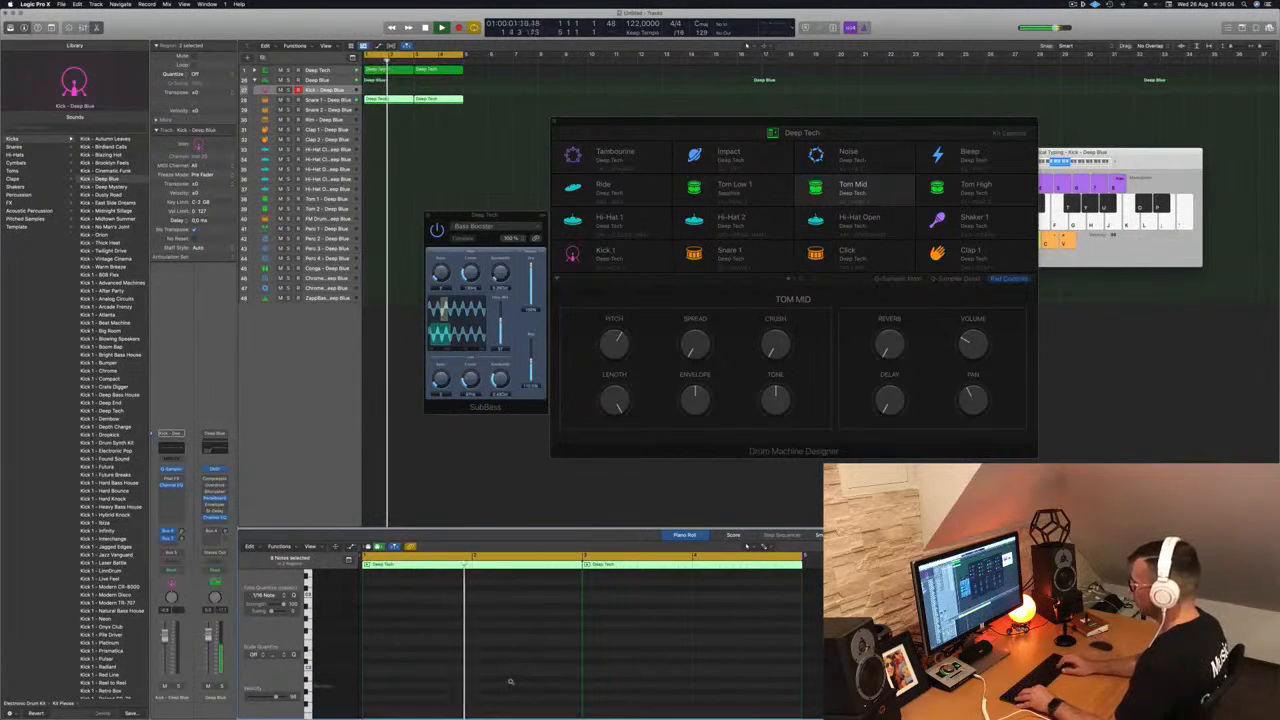
{"action": "scroll", "coordinate": [510, 682], "scroll_direction": "down", "scroll_amount": 2}
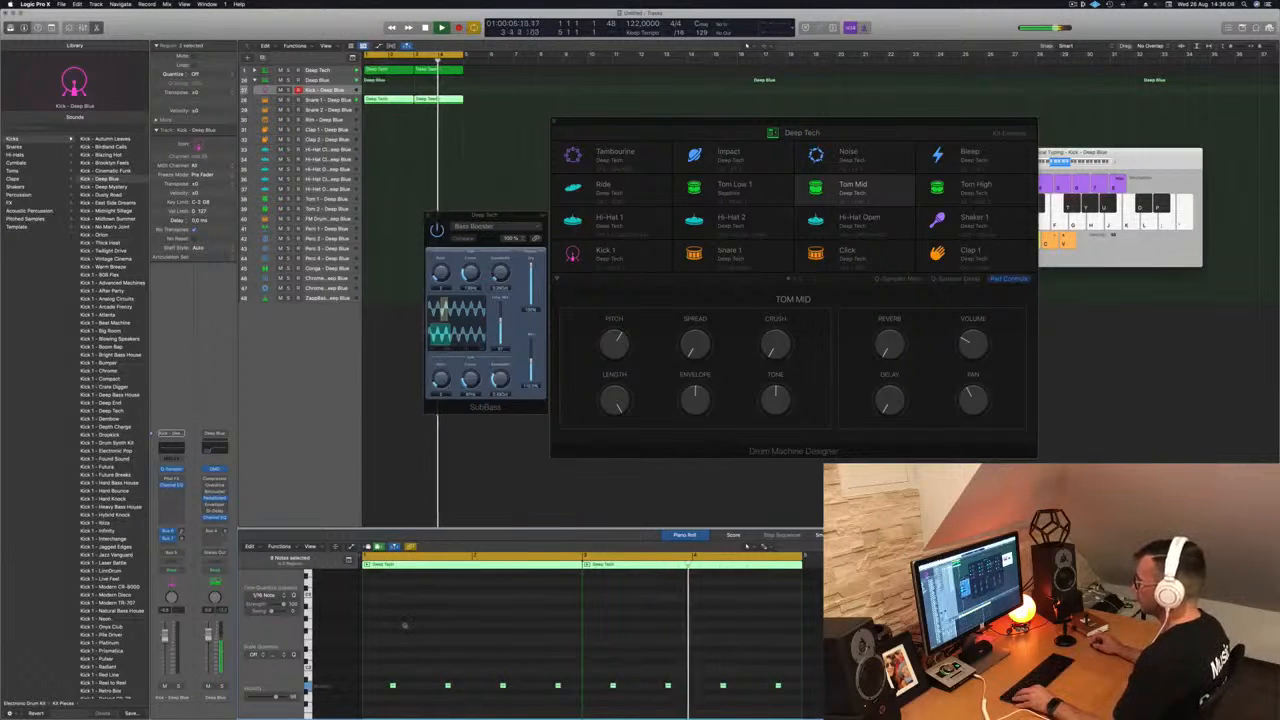
{"action": "scroll", "coordinate": [429, 639], "scroll_direction": "up", "scroll_amount": 3}
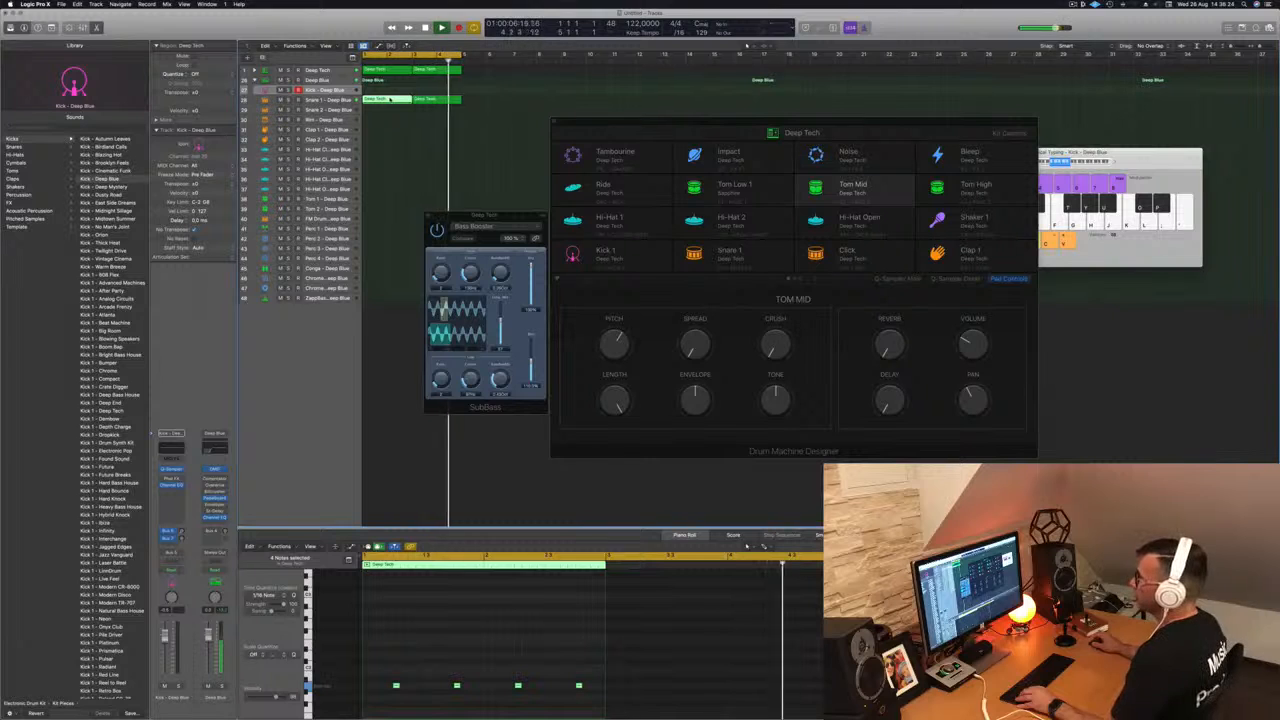
Step: Build an offbeat pattern on the open hi-hat track from a copy of the first Snare 1 region and copy that region to bar 3
{"action": "left_click_drag", "start_coordinate": [389, 101], "coordinate": [388, 175]}
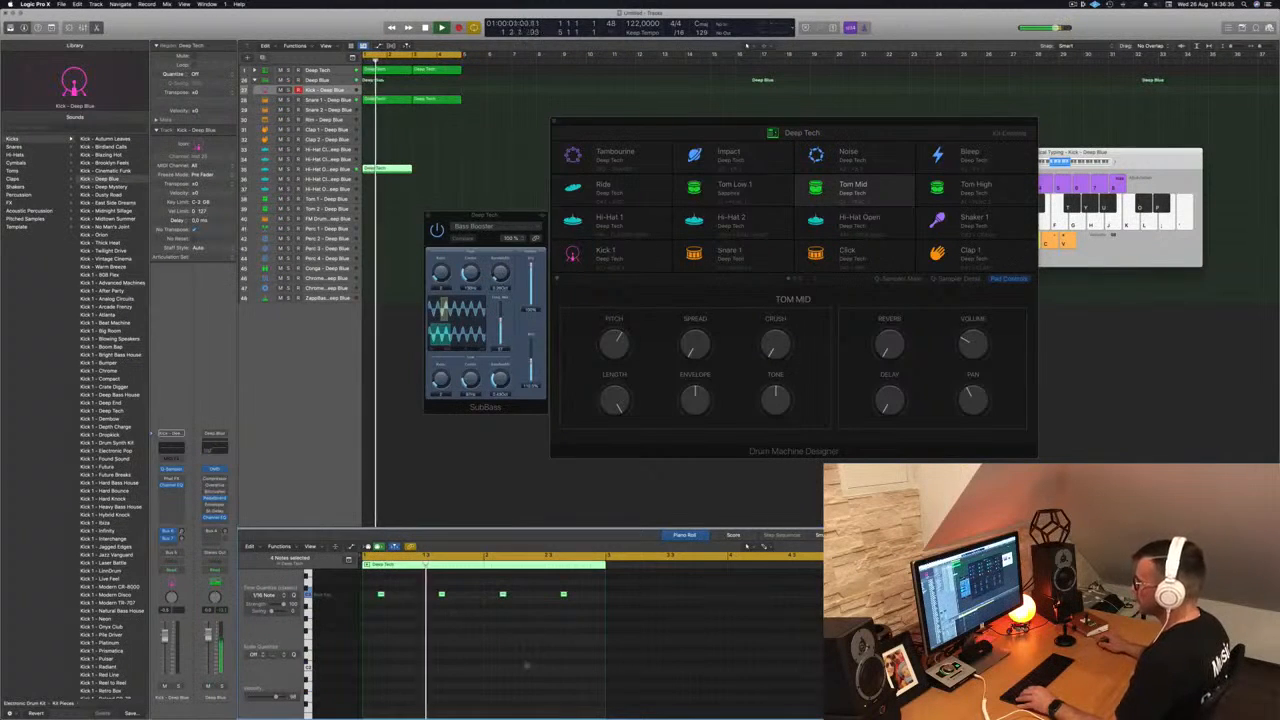
{"action": "left_click_drag", "start_coordinate": [612, 603], "coordinate": [614, 604]}
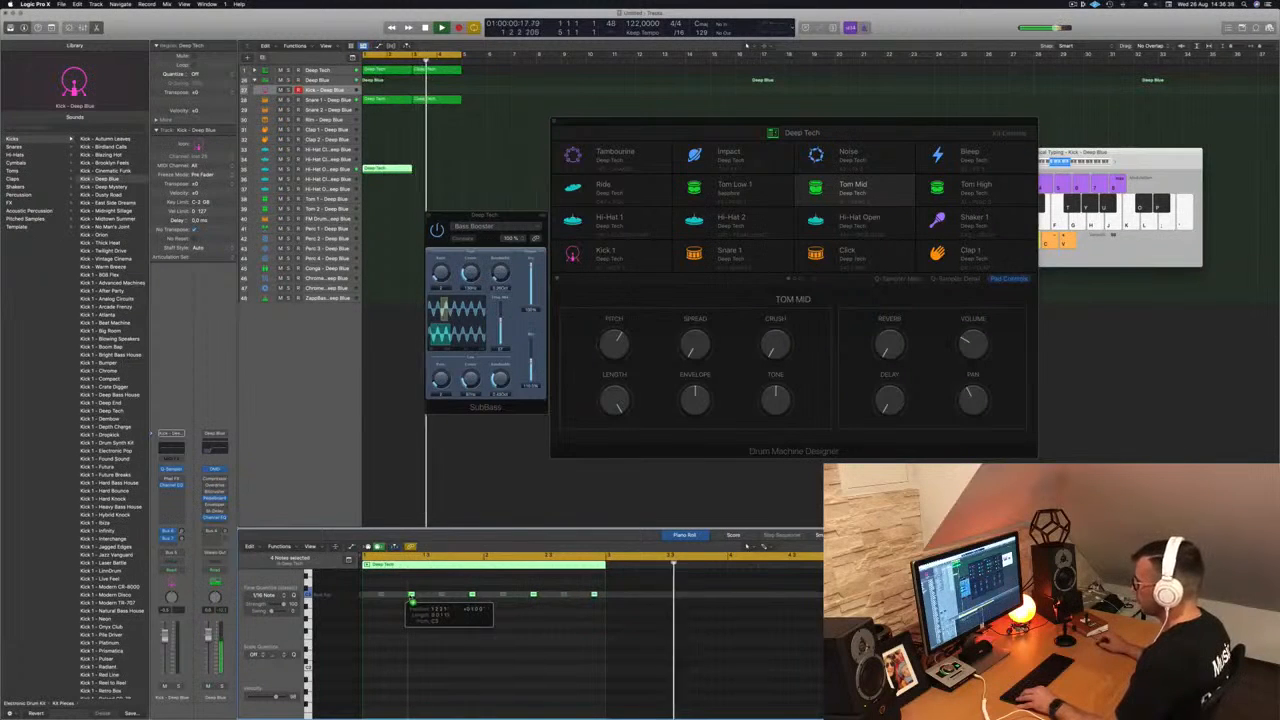
{"action": "left_click_drag", "start_coordinate": [380, 595], "coordinate": [410, 597]}
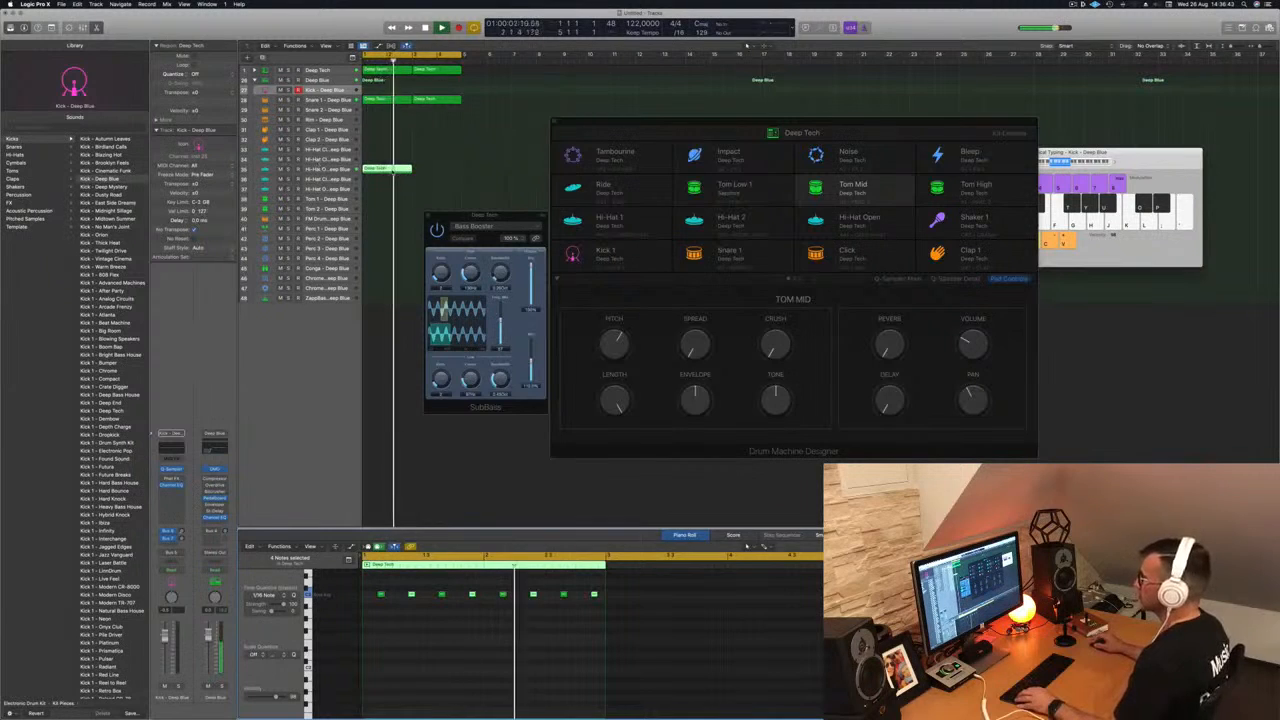
{"action": "left_click_drag", "start_coordinate": [398, 169], "coordinate": [446, 178]}
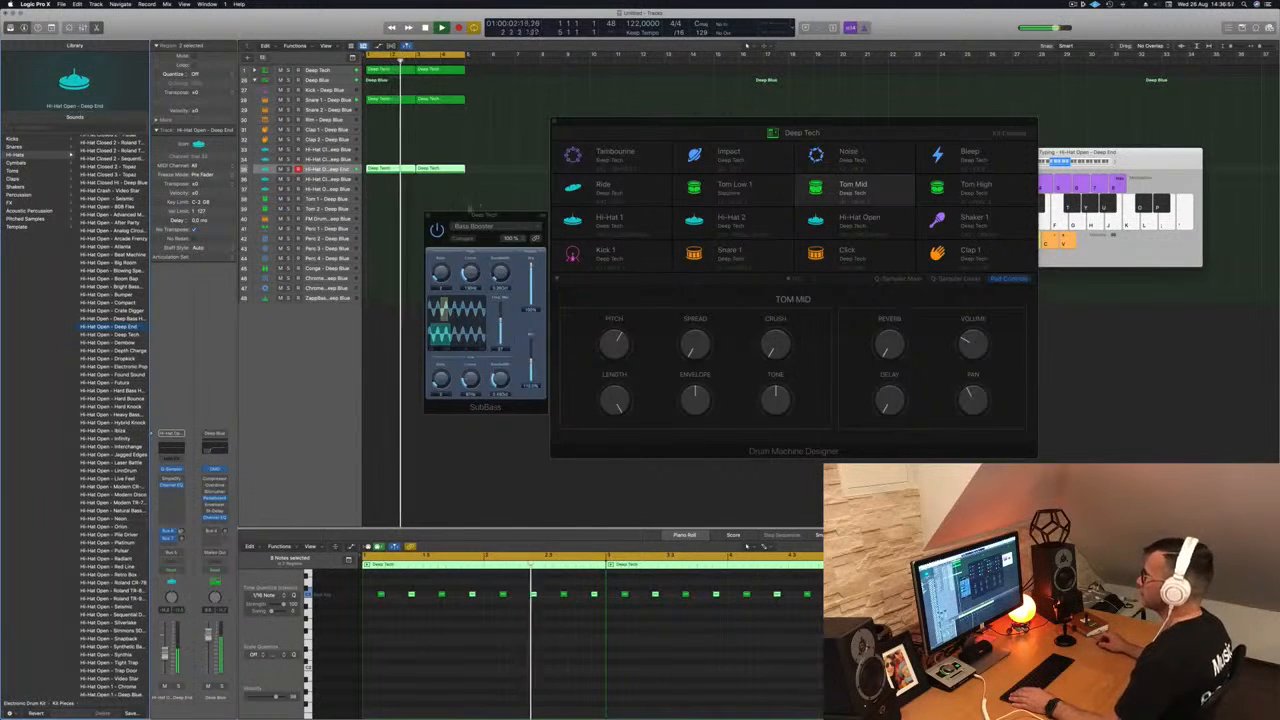
Step: Move the SubBass window aside and copy the first open hi-hat region to bar 1 of the Hi-Hat Closed 1 track
{"action": "left_click_drag", "start_coordinate": [470, 209], "coordinate": [878, 182]}
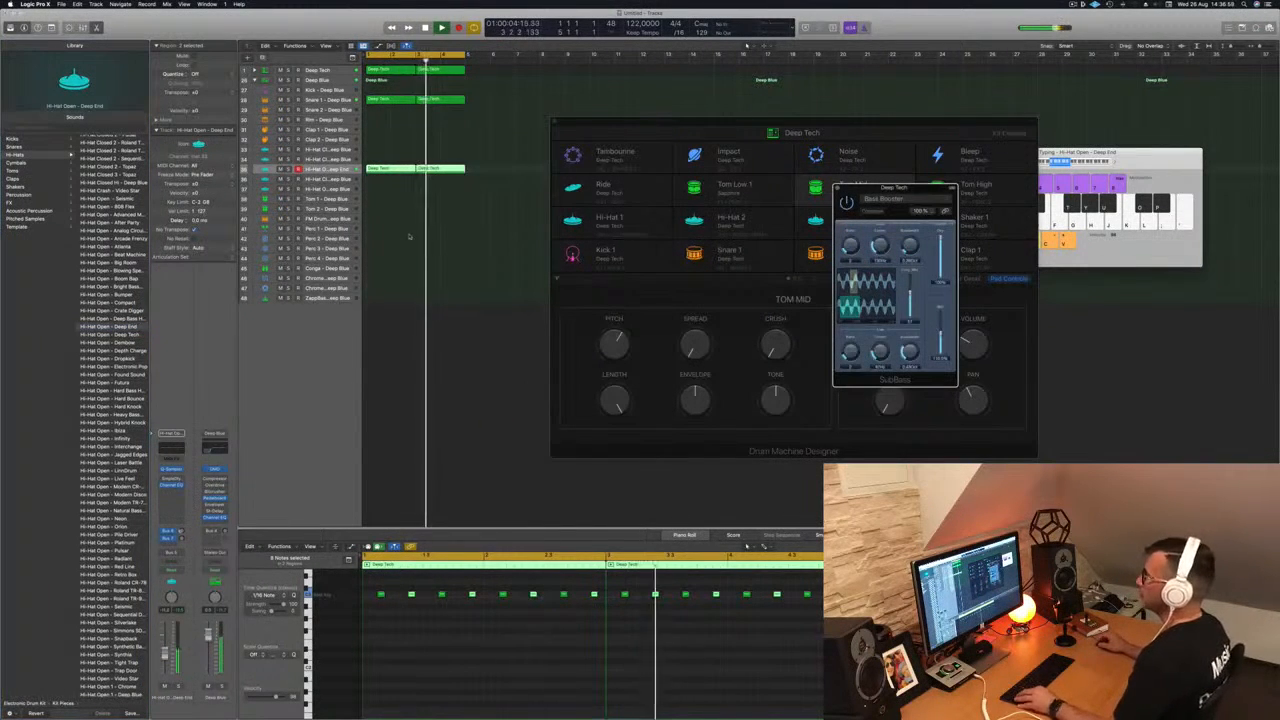
{"action": "scroll", "coordinate": [390, 178], "scroll_direction": "down", "scroll_amount": 1}
{"action": "left_click", "coordinate": [387, 175]}
{"action": "left_click", "coordinate": [387, 166]}
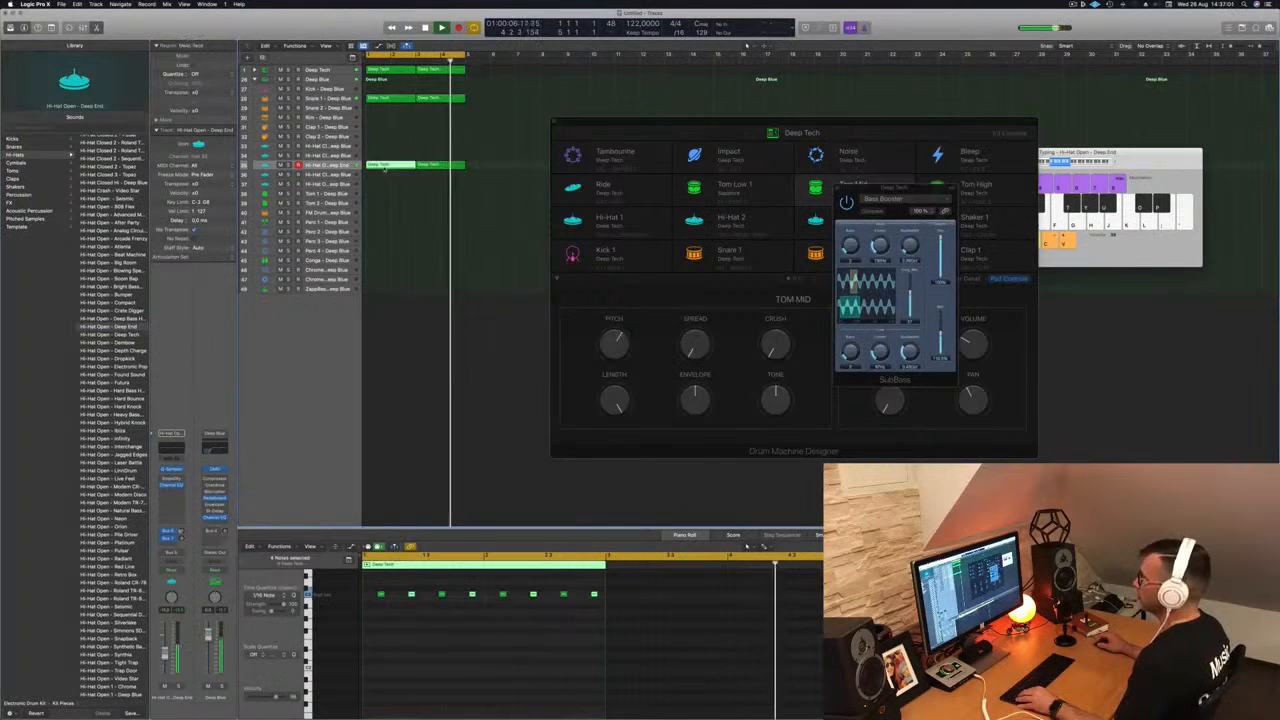
{"action": "left_click_drag", "start_coordinate": [387, 166], "coordinate": [387, 148]}
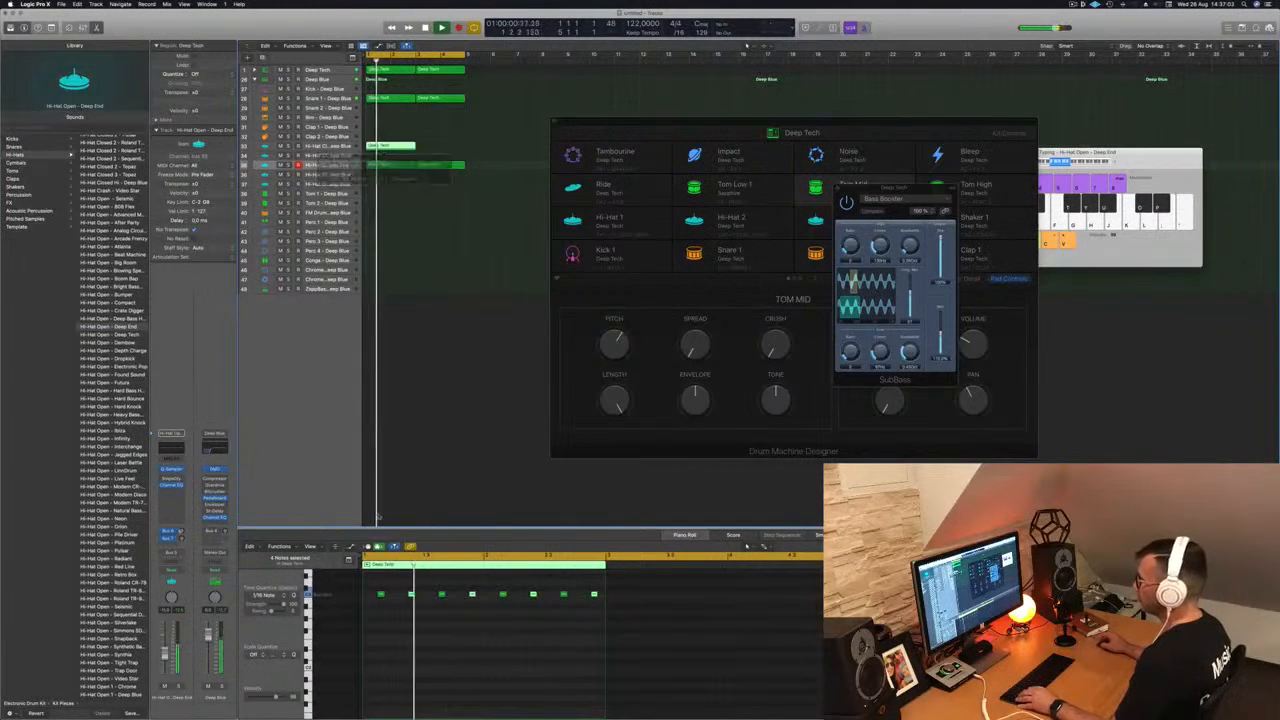
Step: Shift the Hi-Hat Closed 1 notes two sixteenths earlier with duplicates three sixteenths behind them, and copy the region to bar 3
{"action": "left_click_drag", "start_coordinate": [563, 609], "coordinate": [605, 609]}
{"action": "key", "text": "alt+Left"}
{"action": "key", "text": "alt+Left"}
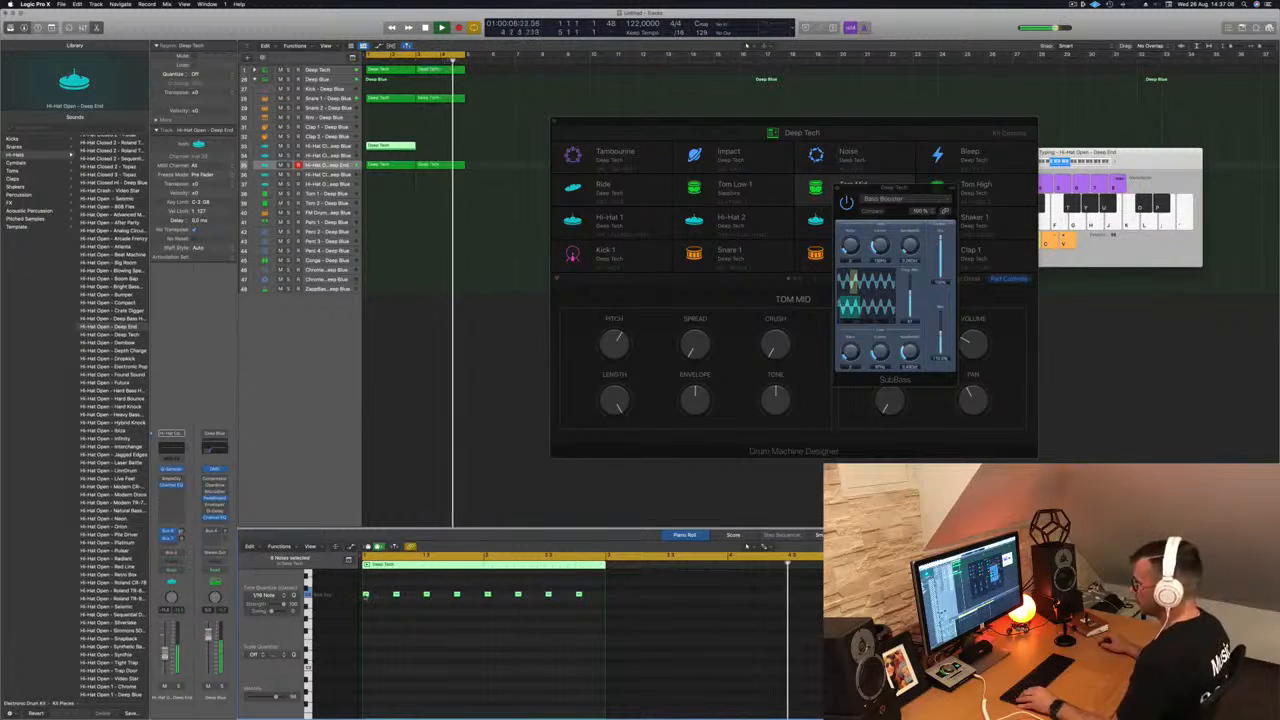
{"action": "left_click_drag", "start_coordinate": [366, 596], "coordinate": [388, 599]}
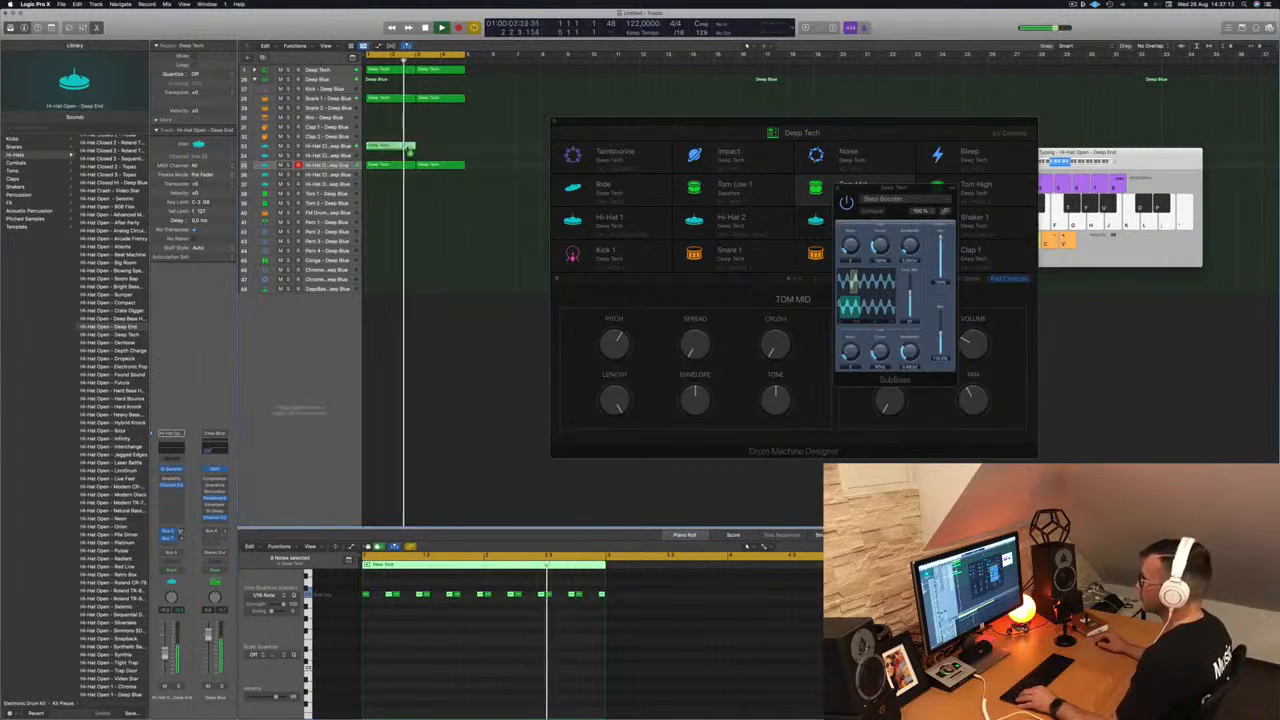
{"action": "left_click_drag", "start_coordinate": [424, 172], "coordinate": [444, 150]}
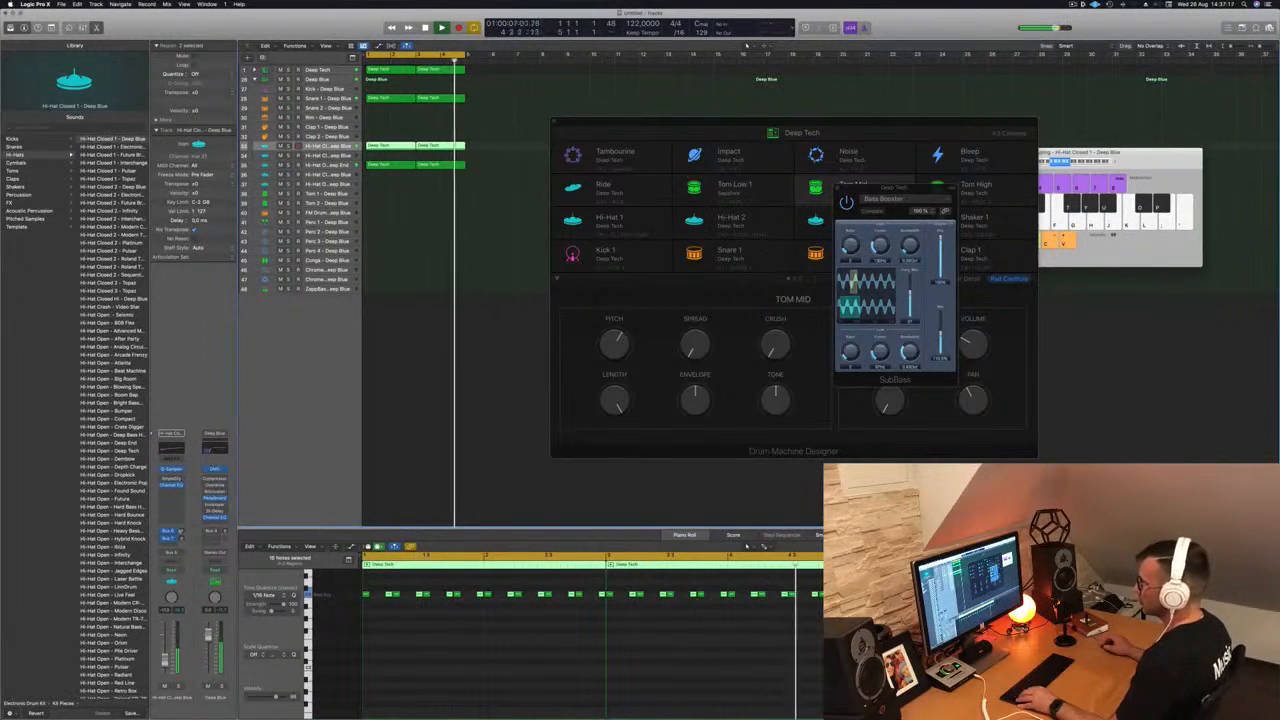
Step: Load the 8 Samples preset in the Sample Delay on the Hi-Hat Closed 1 channel
{"action": "left_click", "coordinate": [171, 479]}
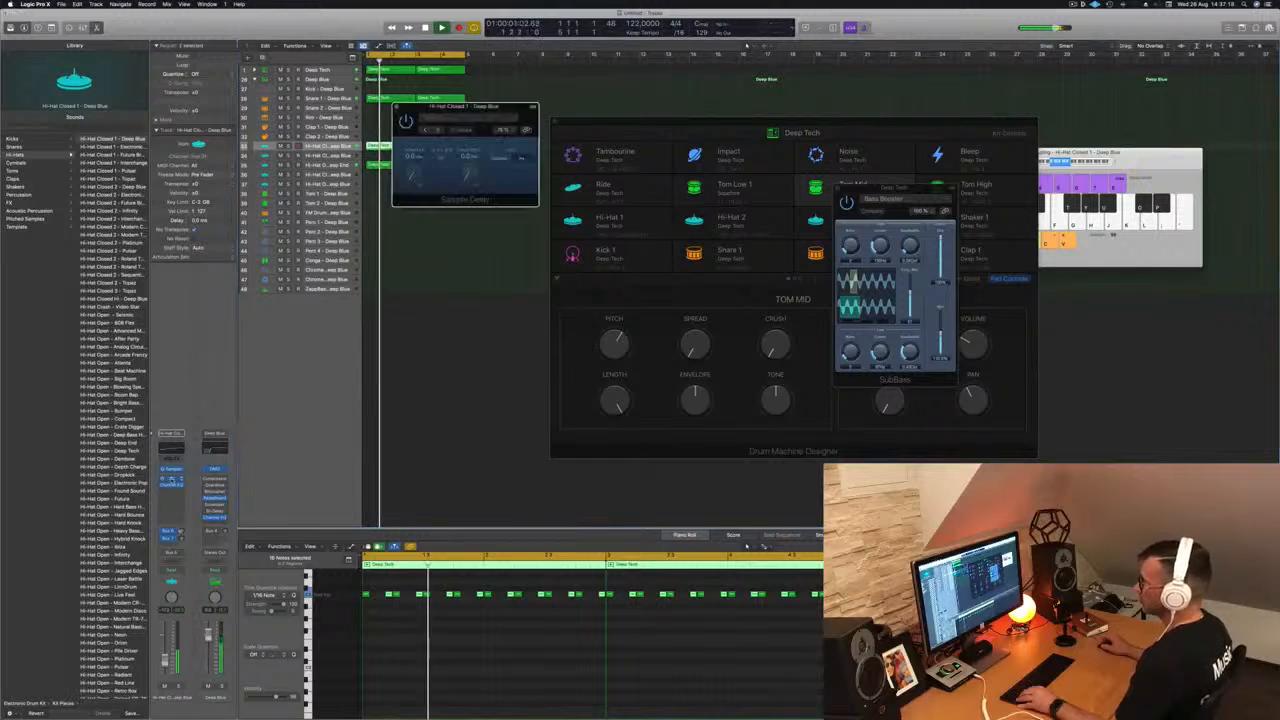
{"action": "left_click", "coordinate": [459, 119]}
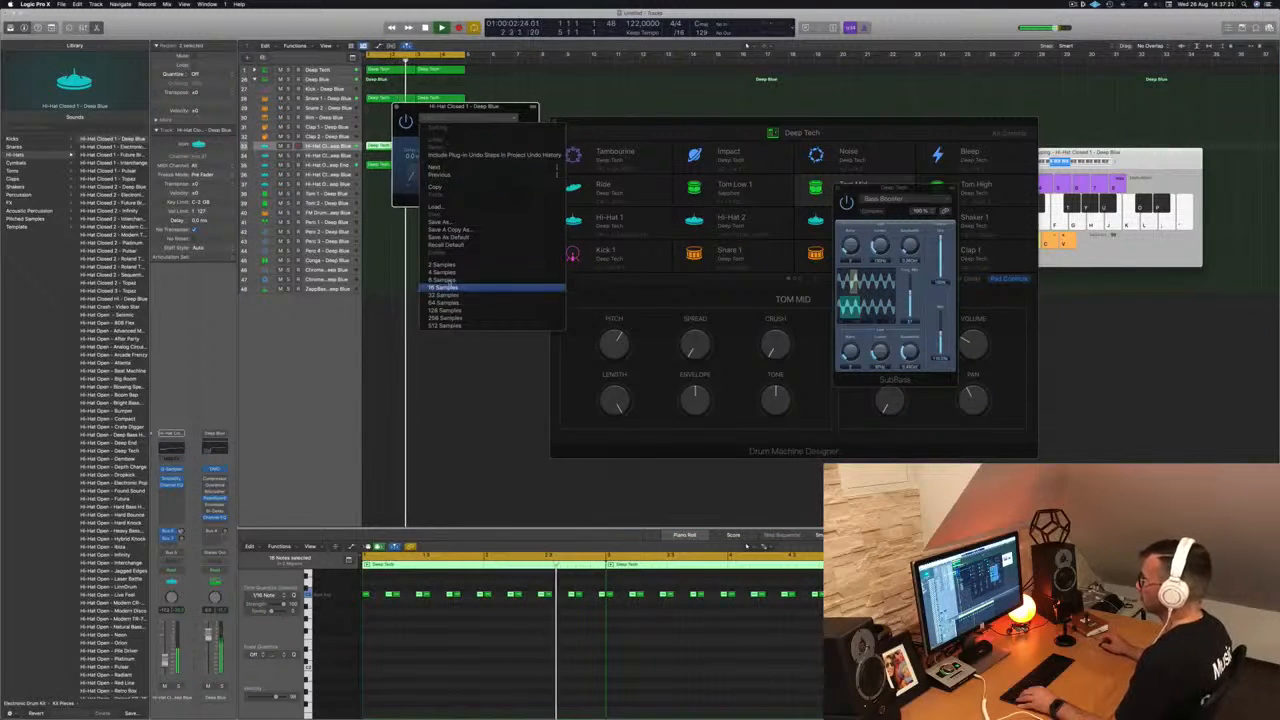
{"action": "left_click", "coordinate": [449, 282]}
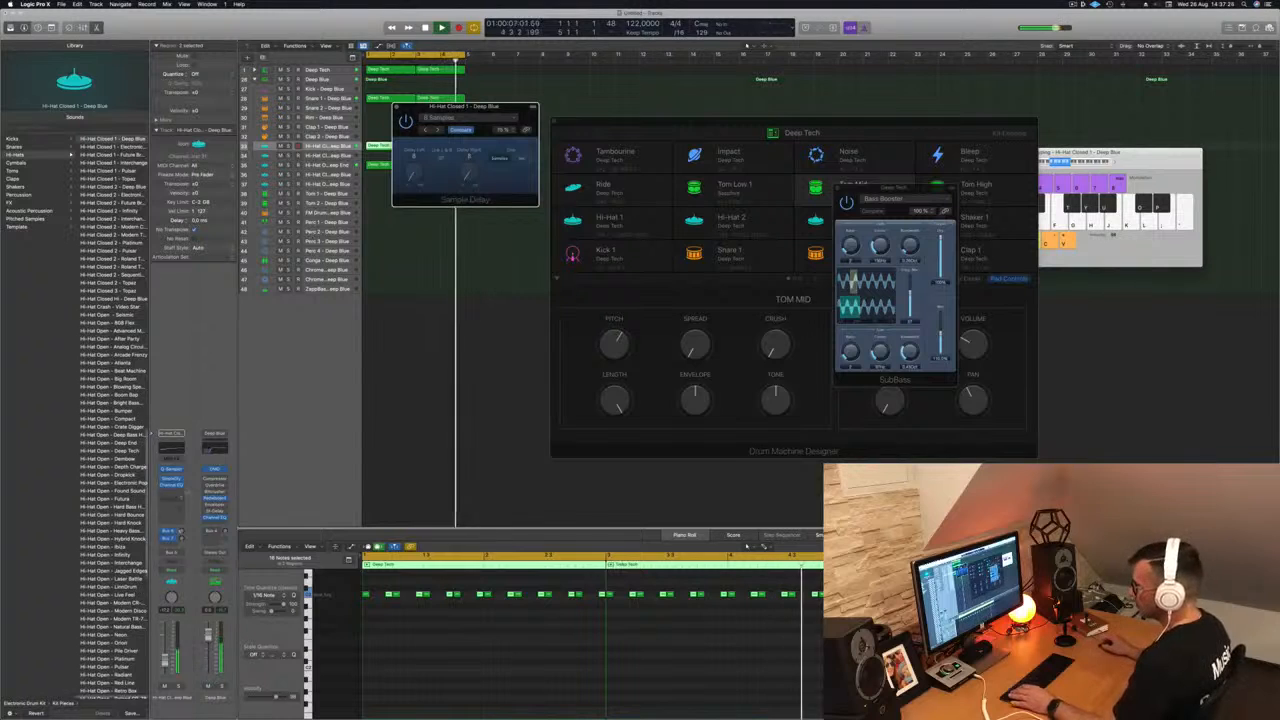
Step: Replace the Sample Delay on the Hi-Hat Closed 1 channel with a Stereo Delay and close the plug-in window
{"action": "left_click", "coordinate": [178, 479]}
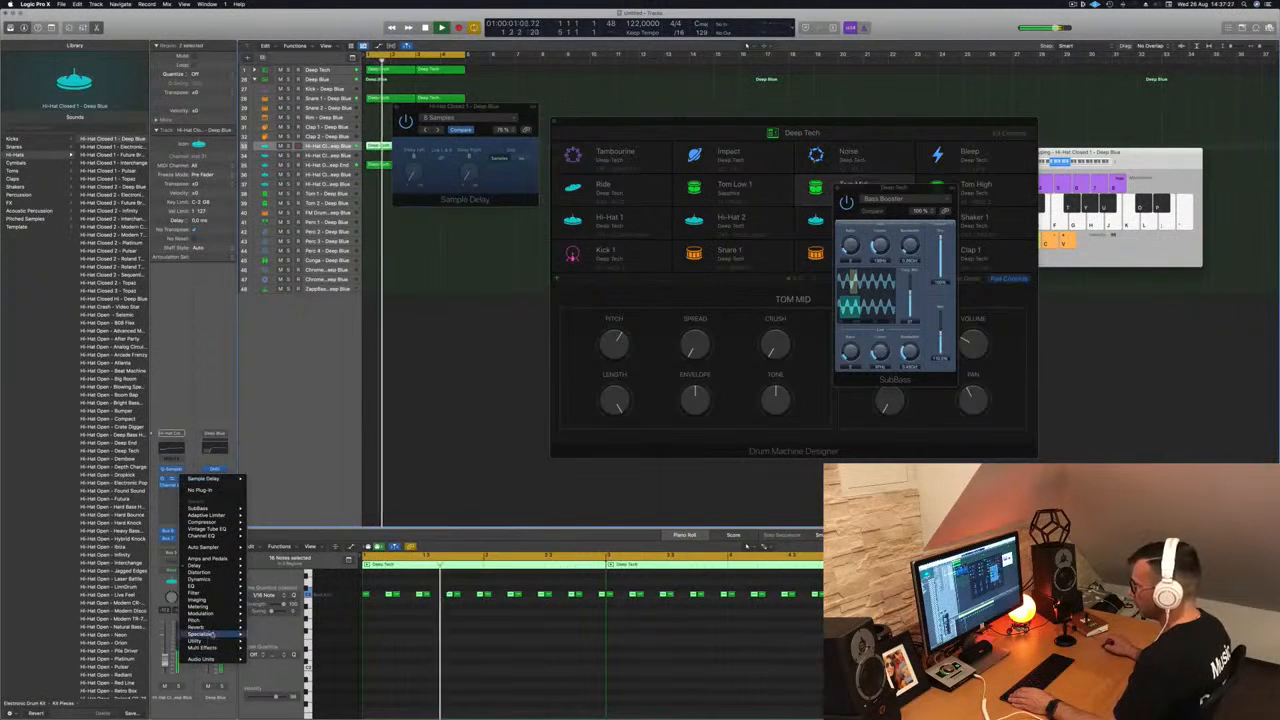
{"action": "mouse_move", "coordinate": [222, 606]}
{"action": "mouse_move", "coordinate": [200, 566]}
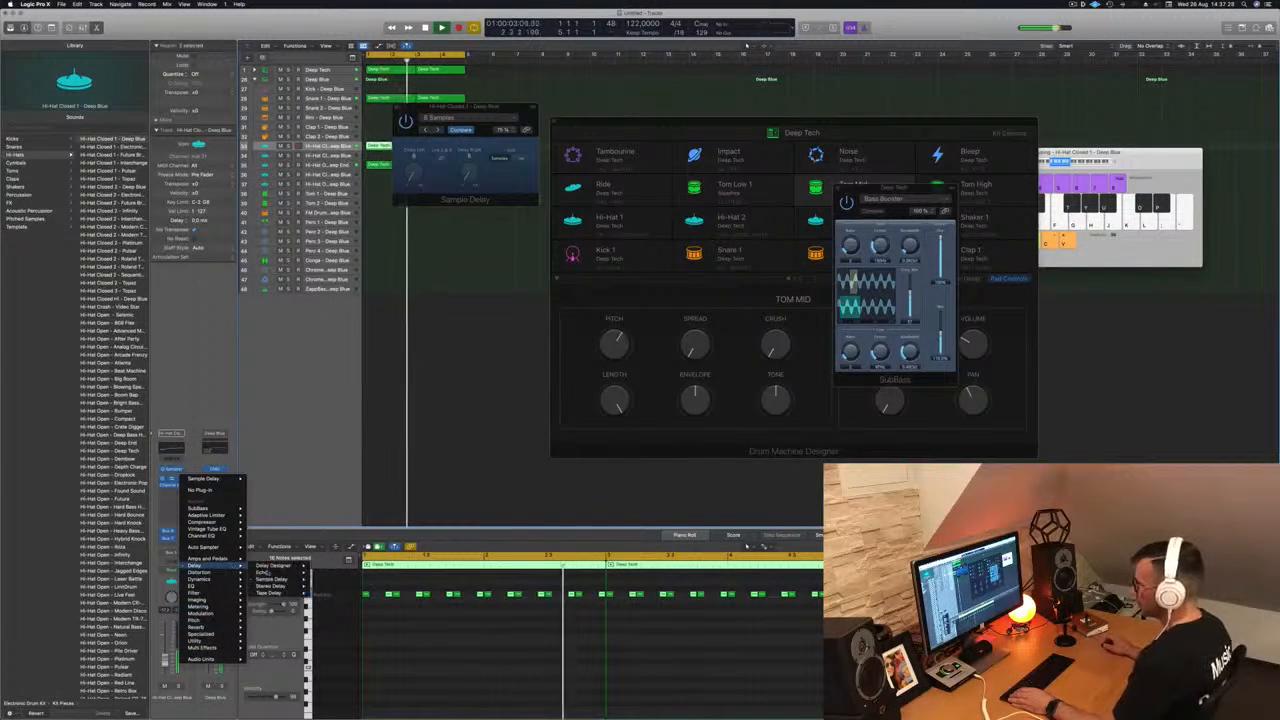
{"action": "left_click", "coordinate": [326, 586]}
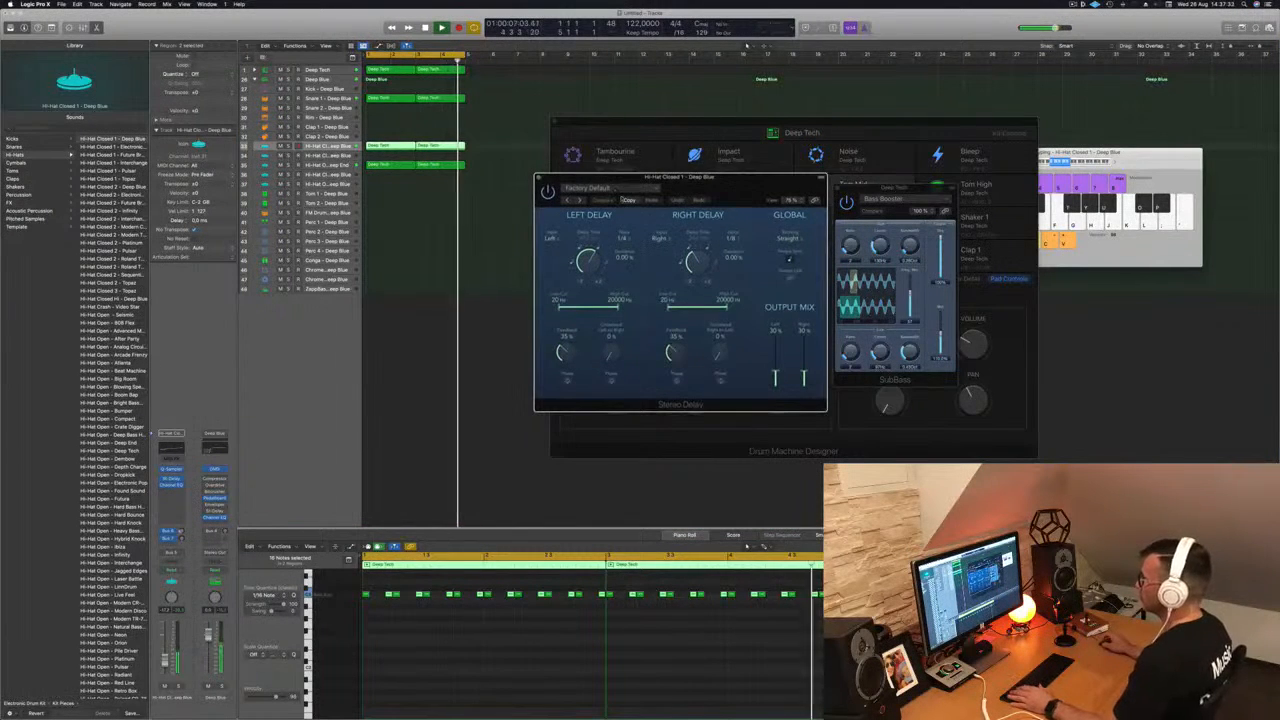
{"action": "left_click_drag", "start_coordinate": [640, 179], "coordinate": [619, 190]}
{"action": "left_click", "coordinate": [517, 188]}
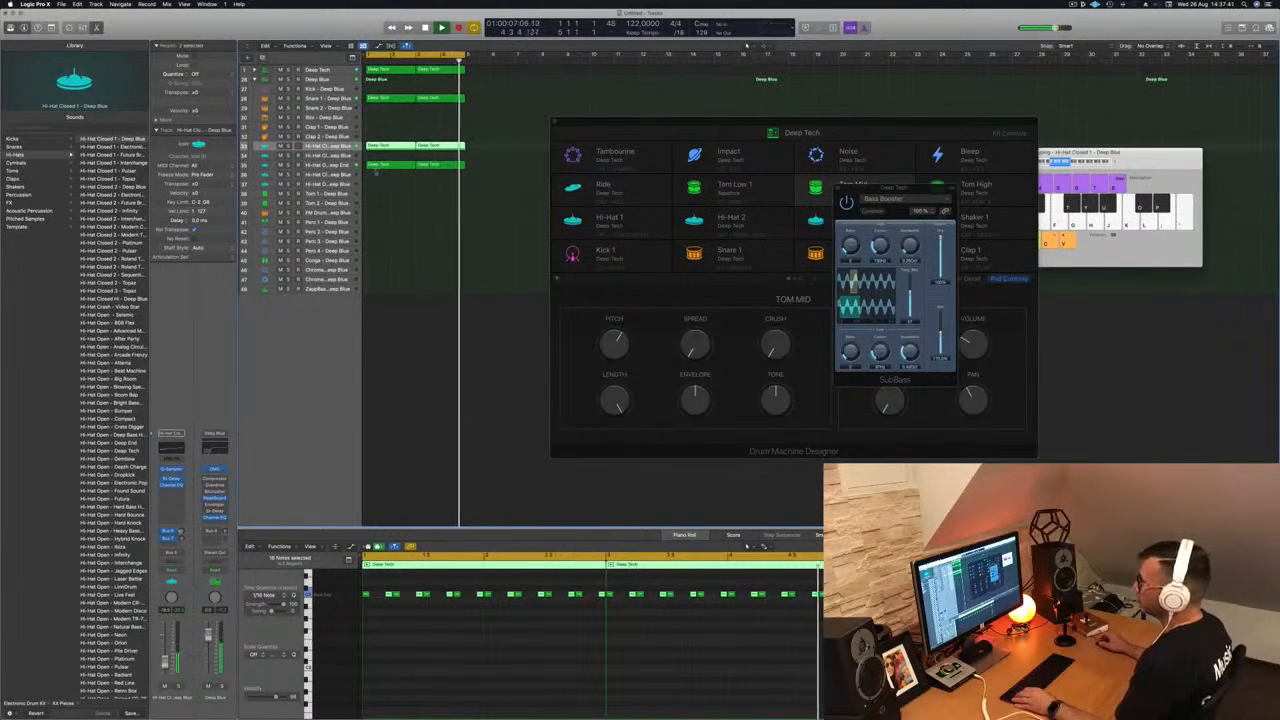
Step: Copy the first Hi-Hat Closed 1 region to bar 1 of the Perc 1 track and enlarge the track headers
{"action": "left_click", "coordinate": [381, 147]}
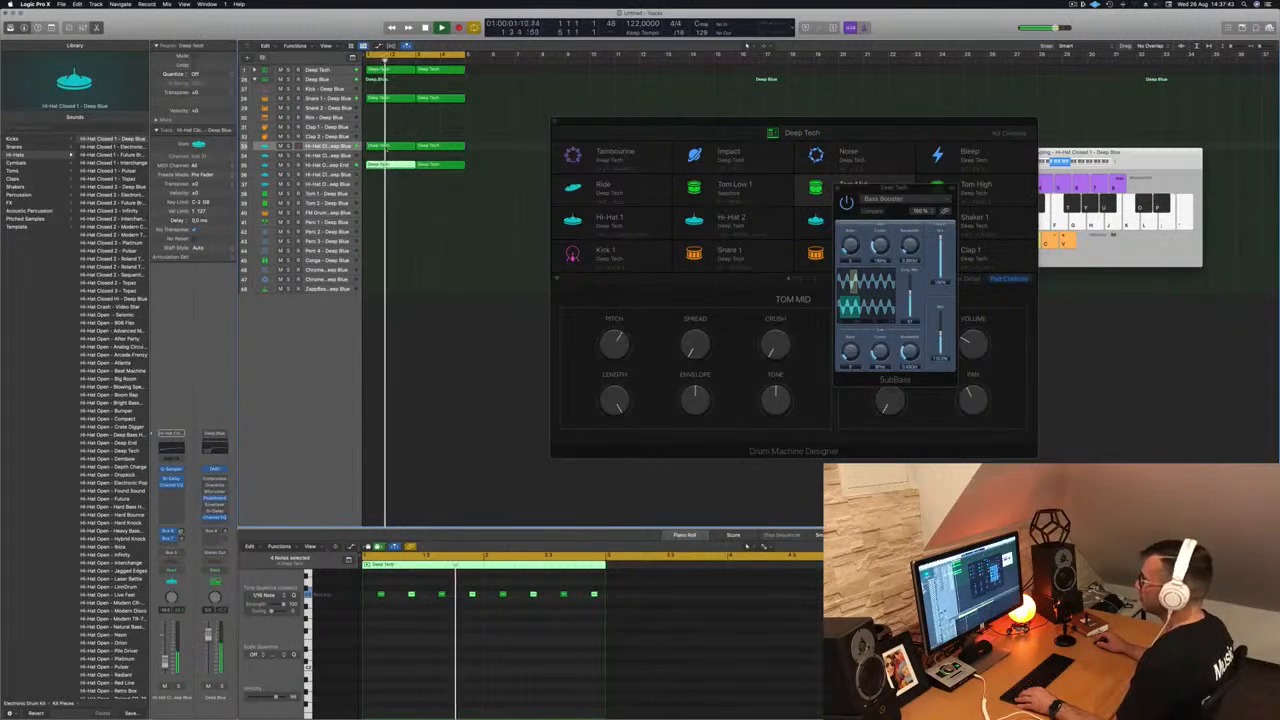
{"action": "left_click_drag", "start_coordinate": [381, 147], "coordinate": [387, 230]}
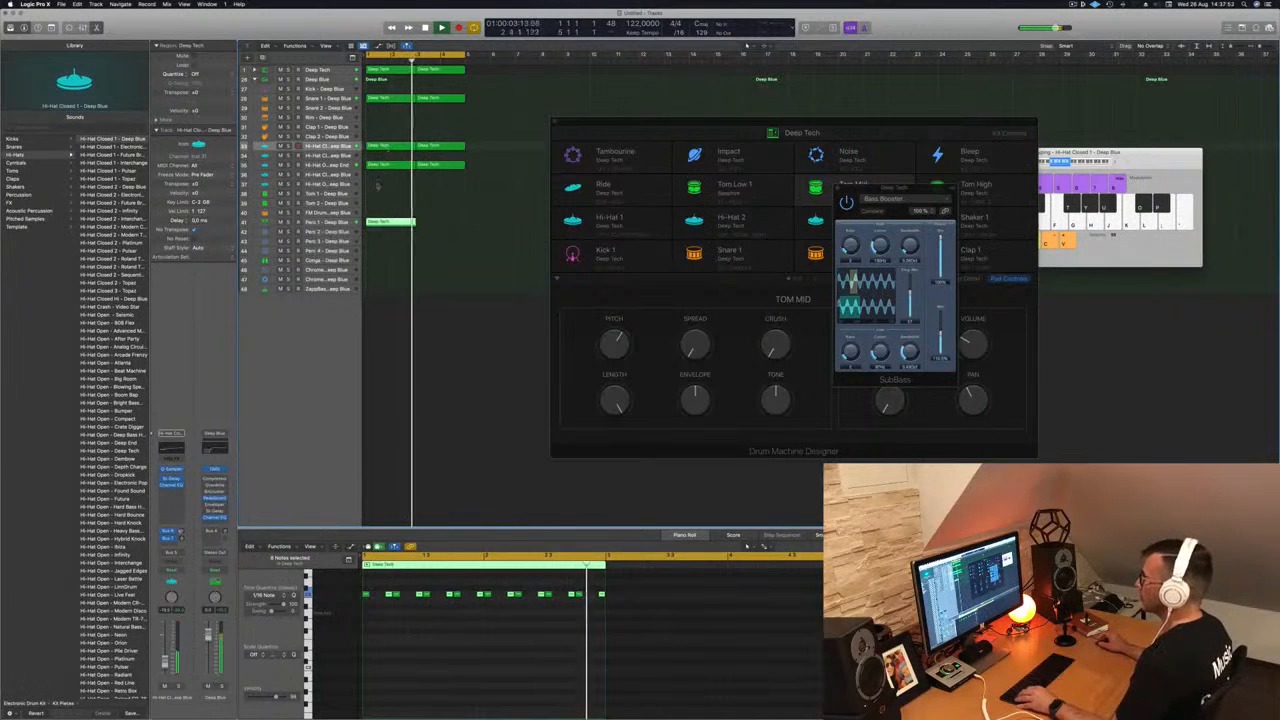
{"action": "scroll", "coordinate": [361, 60], "scroll_direction": "right", "scroll_amount": 1}
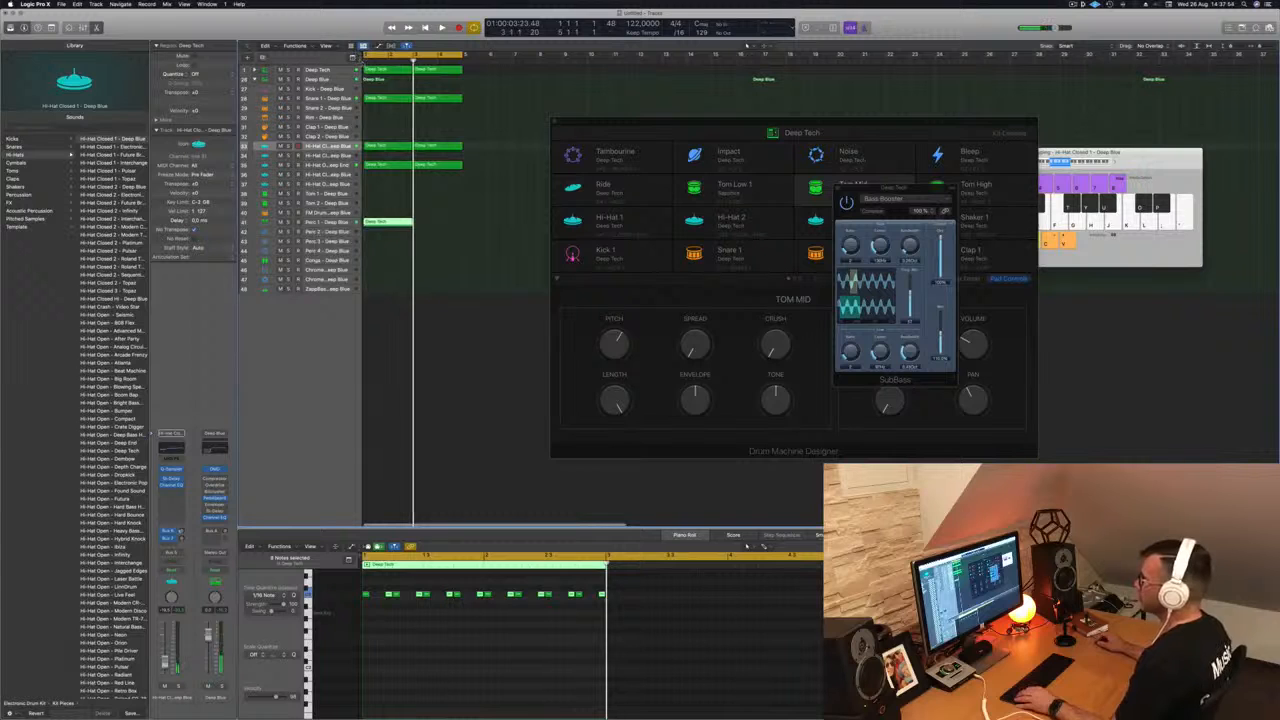
{"action": "left_click_drag", "start_coordinate": [361, 61], "coordinate": [428, 62]}
{"action": "scroll", "coordinate": [385, 279], "scroll_direction": "up", "scroll_amount": 6}
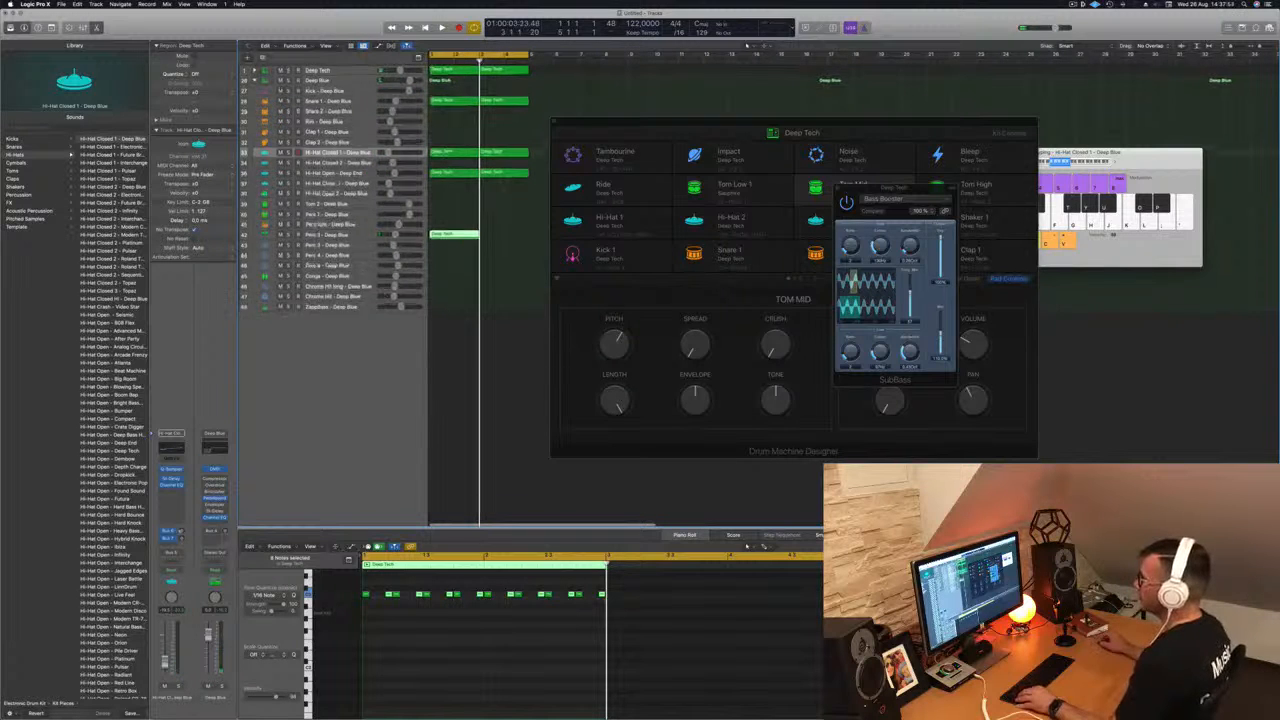
{"action": "scroll", "coordinate": [368, 330], "scroll_direction": "up", "scroll_amount": 3}
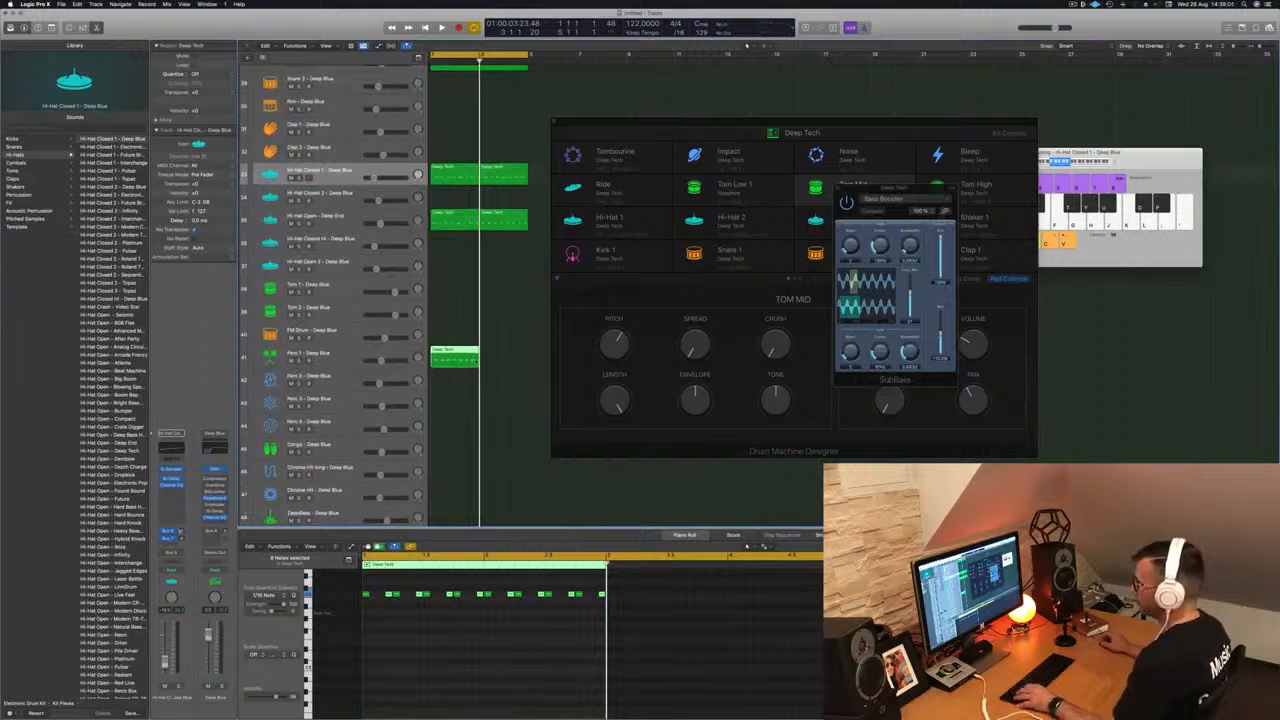
{"action": "scroll", "coordinate": [345, 389], "scroll_direction": "down", "scroll_amount": 1}
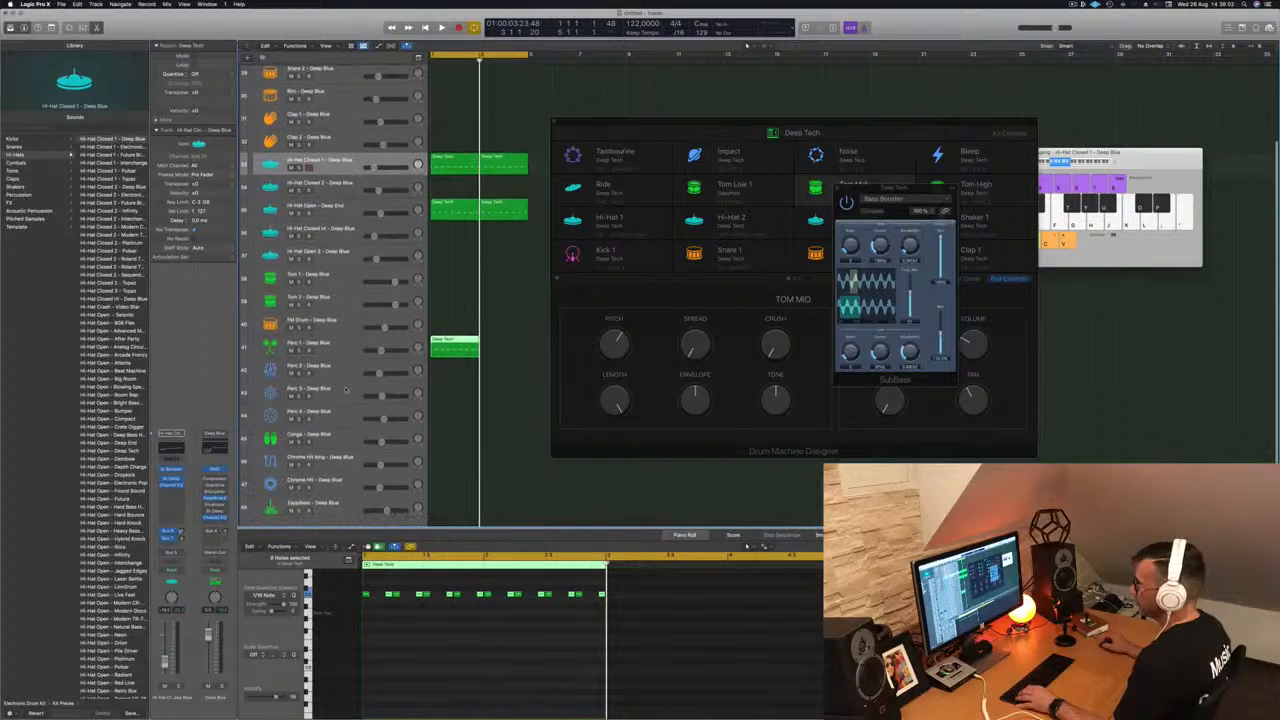
{"action": "scroll", "coordinate": [346, 389], "scroll_direction": "down", "scroll_amount": 3}
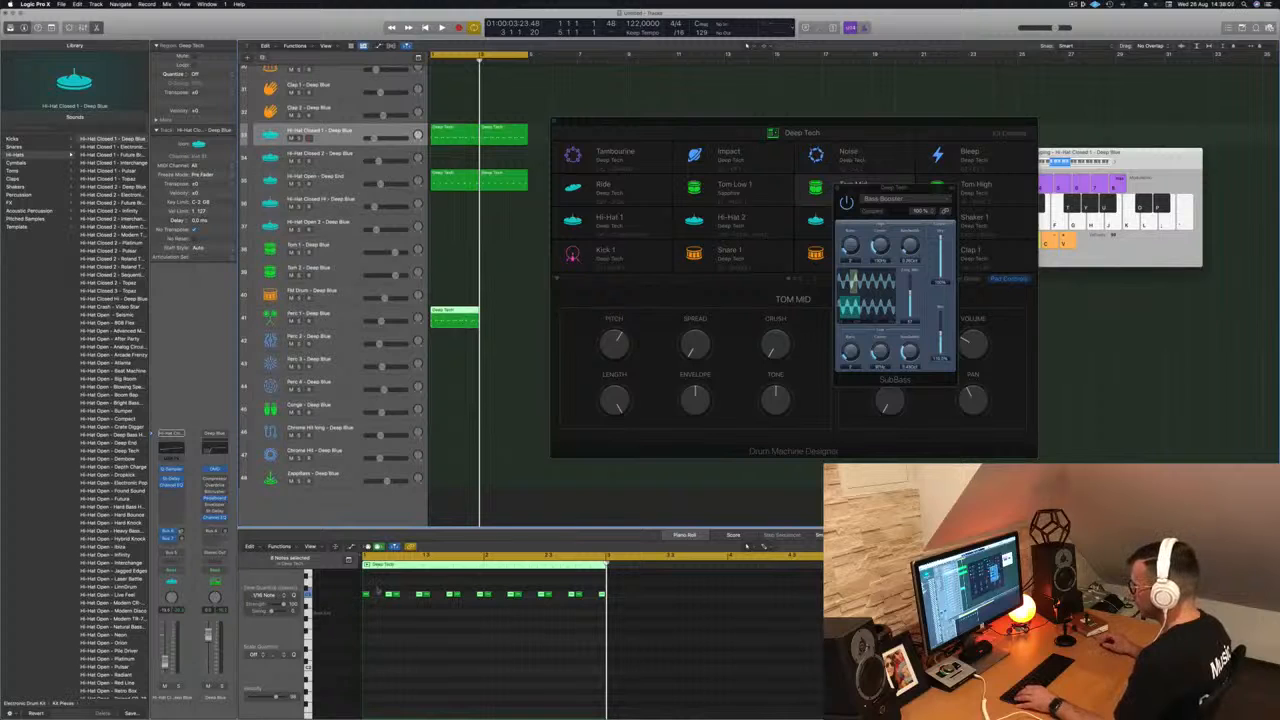
Step: Play the loop, shift all notes in the Perc 1 region two sixteenths later and copy the region to bar 3
{"action": "key", "text": "space"}
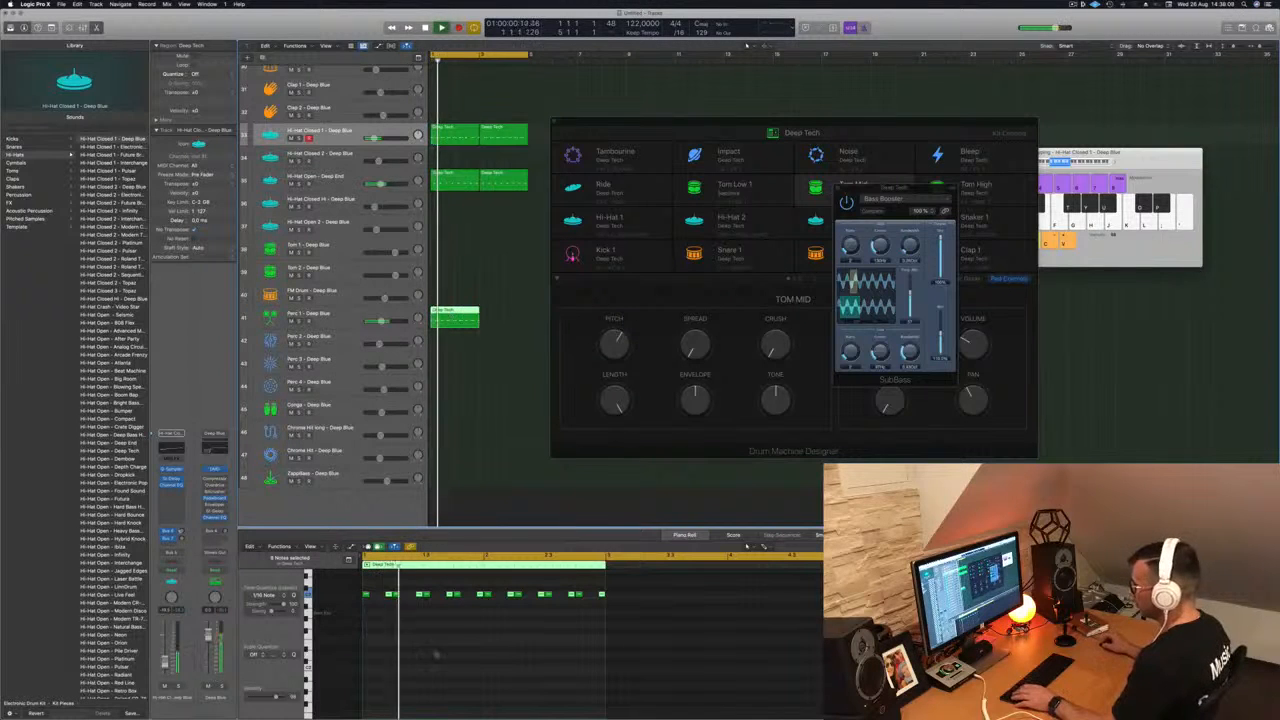
{"action": "left_click", "coordinate": [366, 590]}
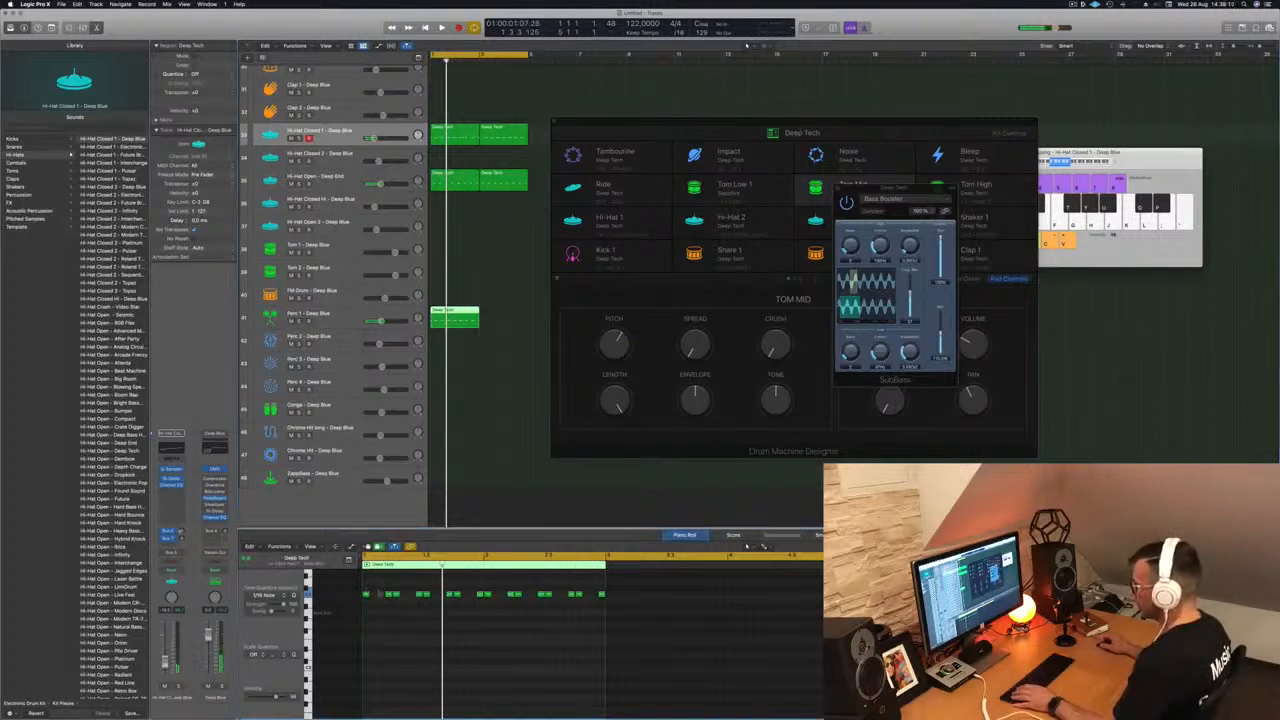
{"action": "left_click_drag", "start_coordinate": [596, 613], "coordinate": [597, 614]}
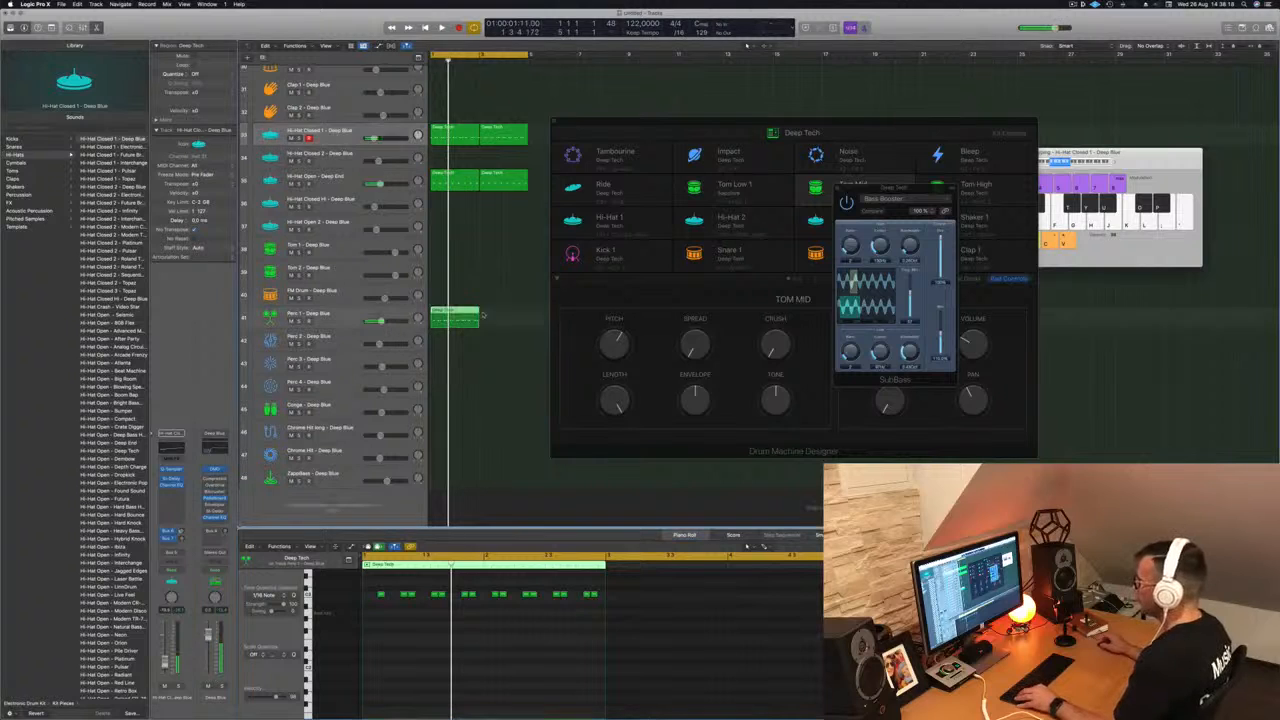
{"action": "left_click_drag", "start_coordinate": [450, 318], "coordinate": [502, 318]}
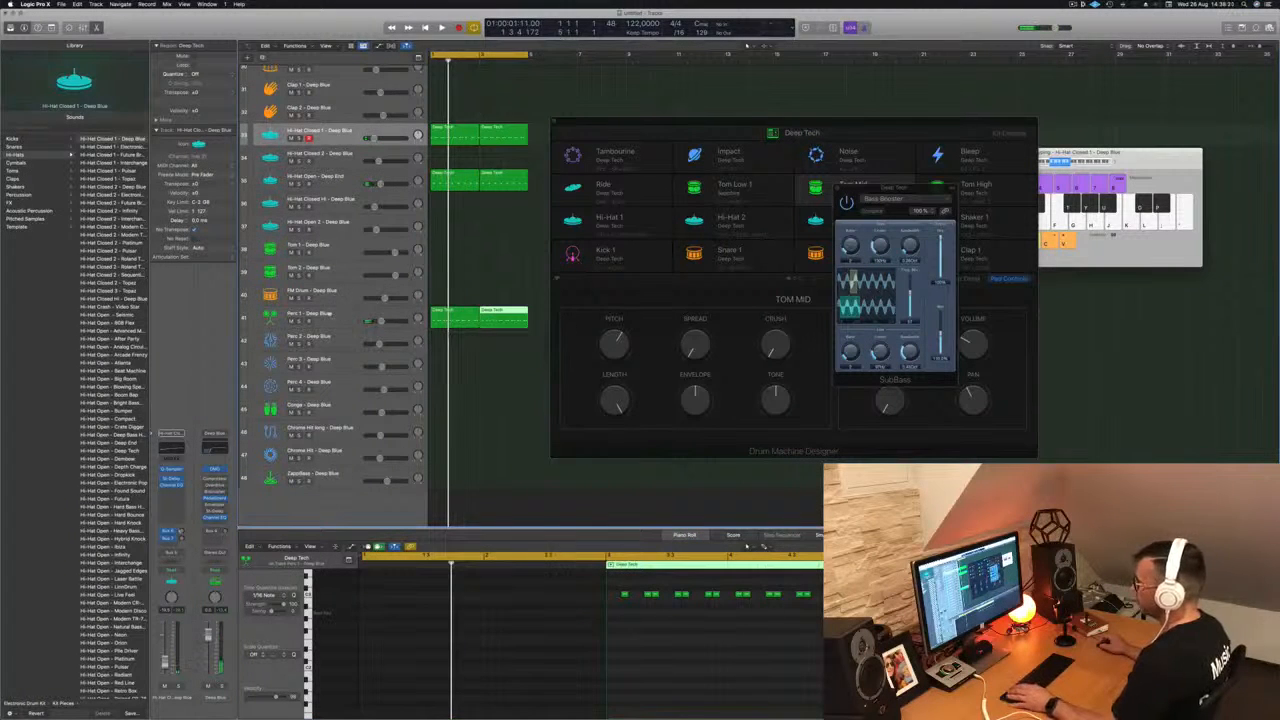
Step: Load the Shaker - 808 Flex sound on the Perc 1 track and add a note one sixteenth before its first region's first note
{"action": "left_click", "coordinate": [330, 313]}
{"action": "scroll", "coordinate": [116, 300], "scroll_direction": "up", "scroll_amount": 10}
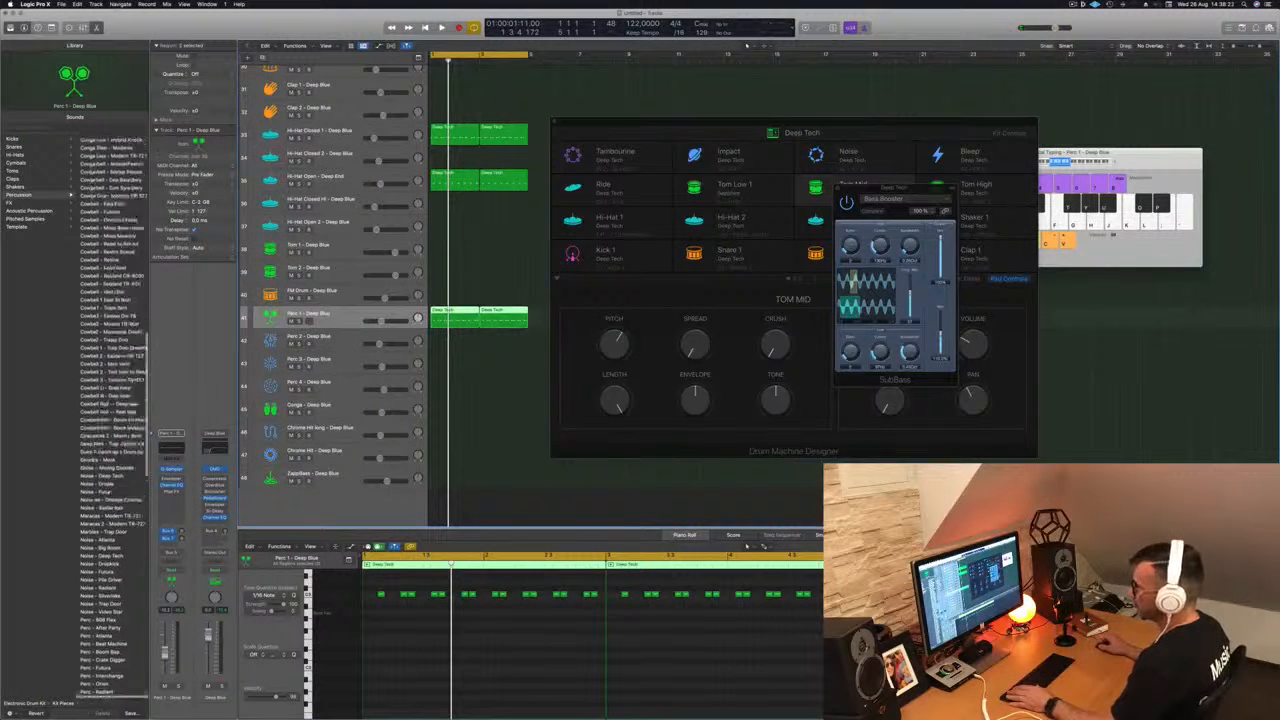
{"action": "scroll", "coordinate": [113, 307], "scroll_direction": "up", "scroll_amount": 5}
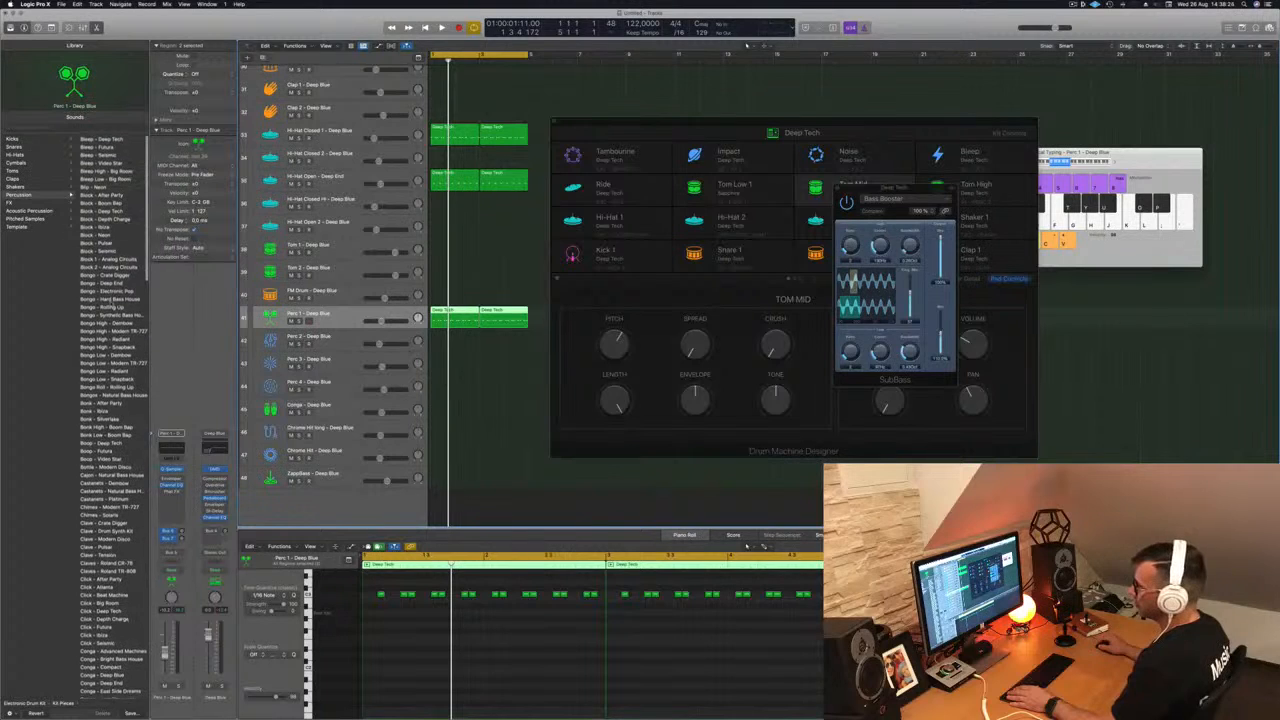
{"action": "scroll", "coordinate": [115, 410], "scroll_direction": "down", "scroll_amount": 5}
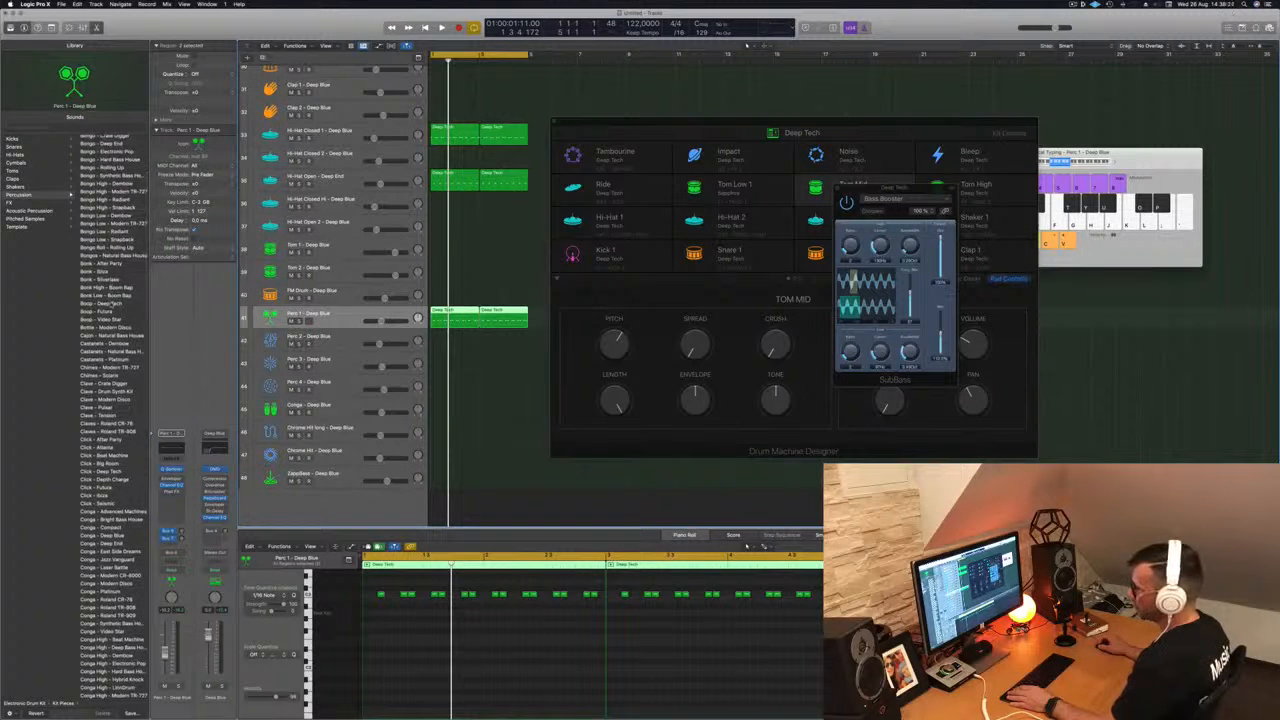
{"action": "scroll", "coordinate": [115, 416], "scroll_direction": "down", "scroll_amount": 5}
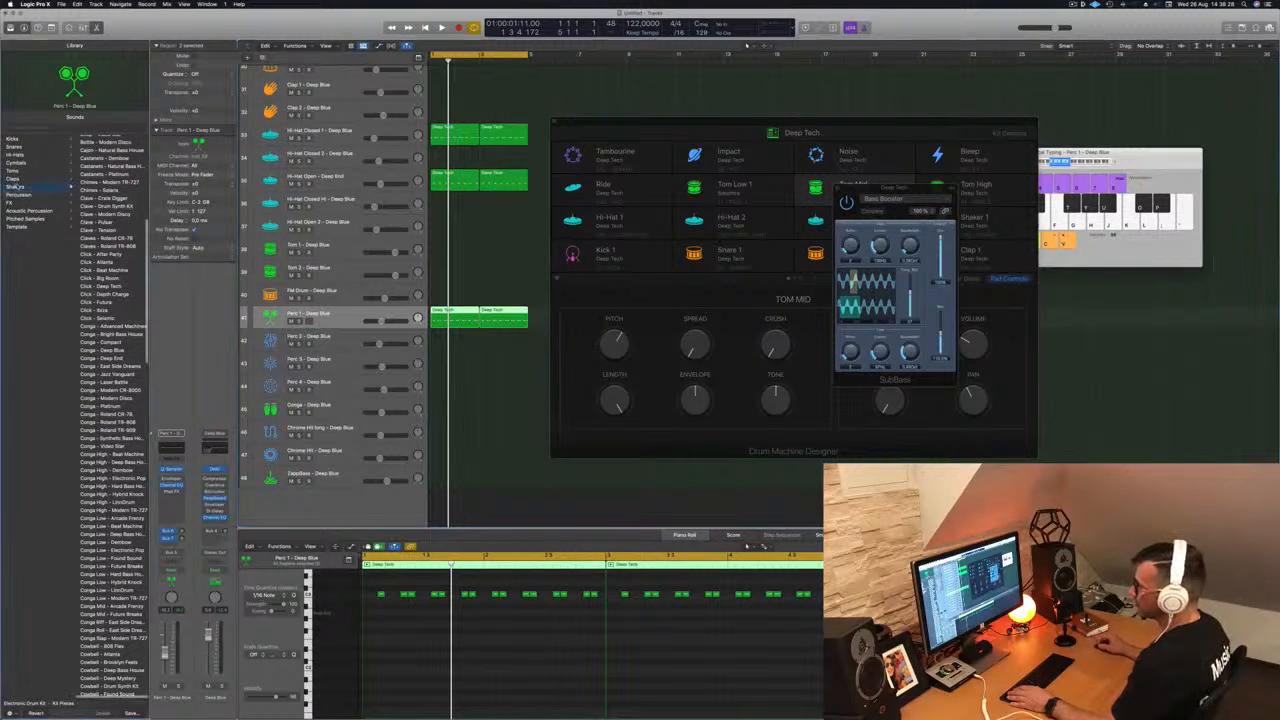
{"action": "left_click", "coordinate": [15, 187]}
{"action": "scroll", "coordinate": [131, 270], "scroll_direction": "down", "scroll_amount": 3}
{"action": "scroll", "coordinate": [131, 270], "scroll_direction": "up", "scroll_amount": 3}
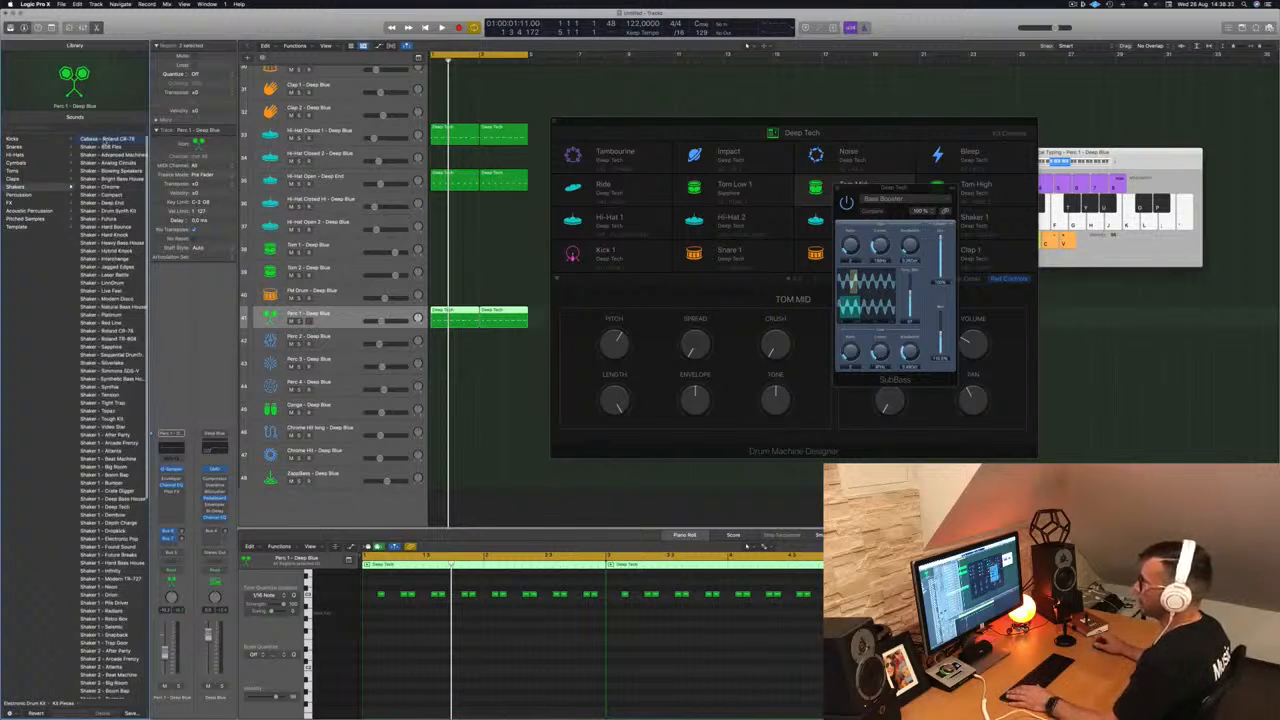
{"action": "left_click", "coordinate": [104, 147]}
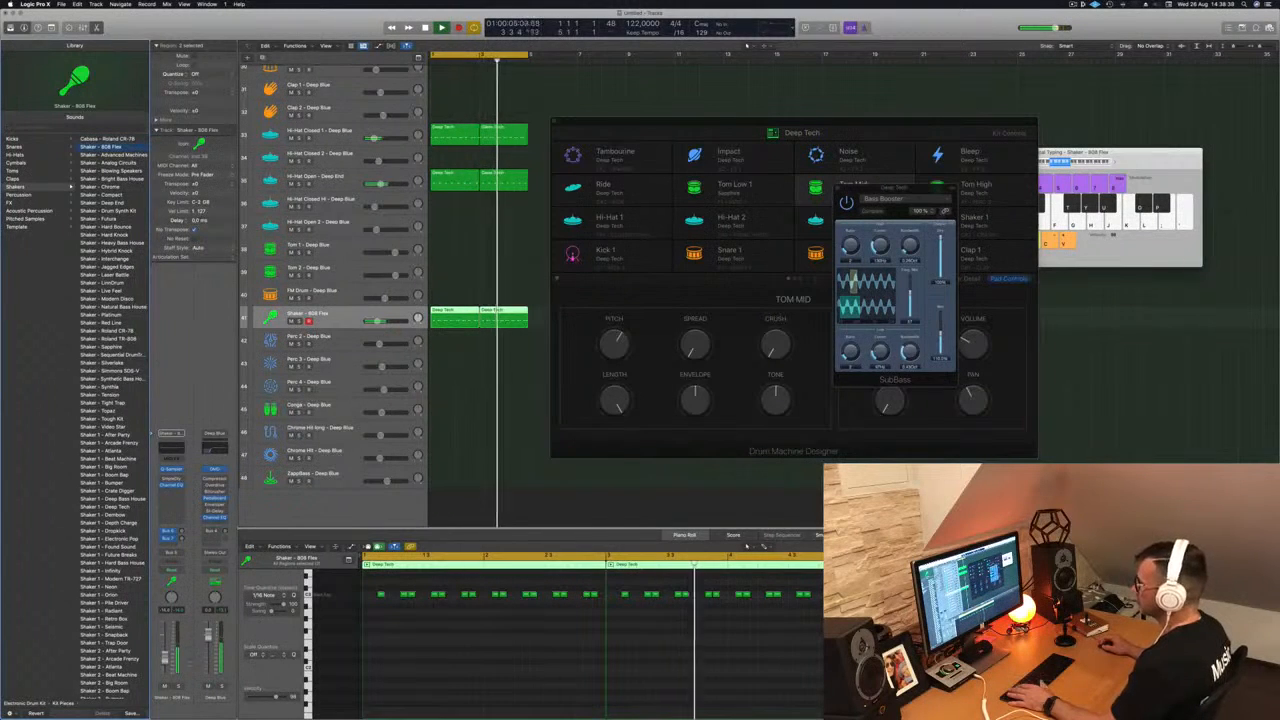
{"action": "left_click", "coordinate": [394, 654]}
{"action": "key", "text": "Return"}
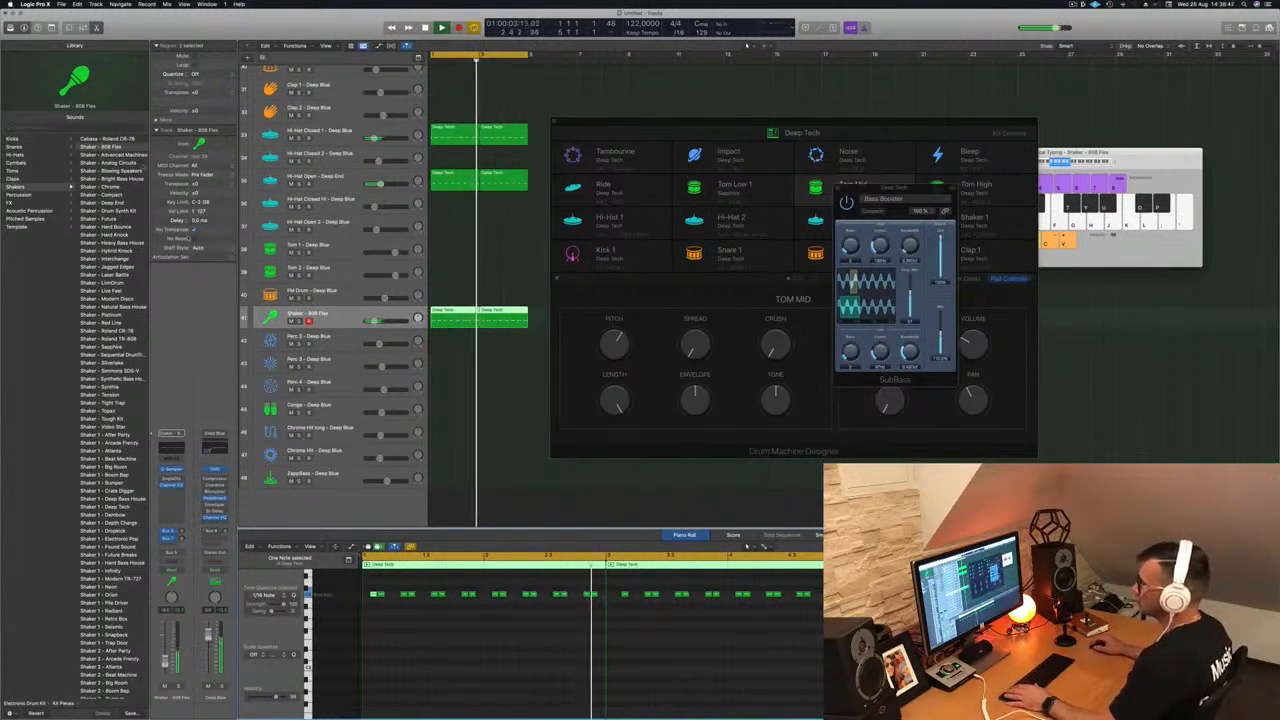
Step: Audition the next shaker sounds during playback and load Shaker - Analog Circuits on the track
{"action": "key", "text": "Down"}
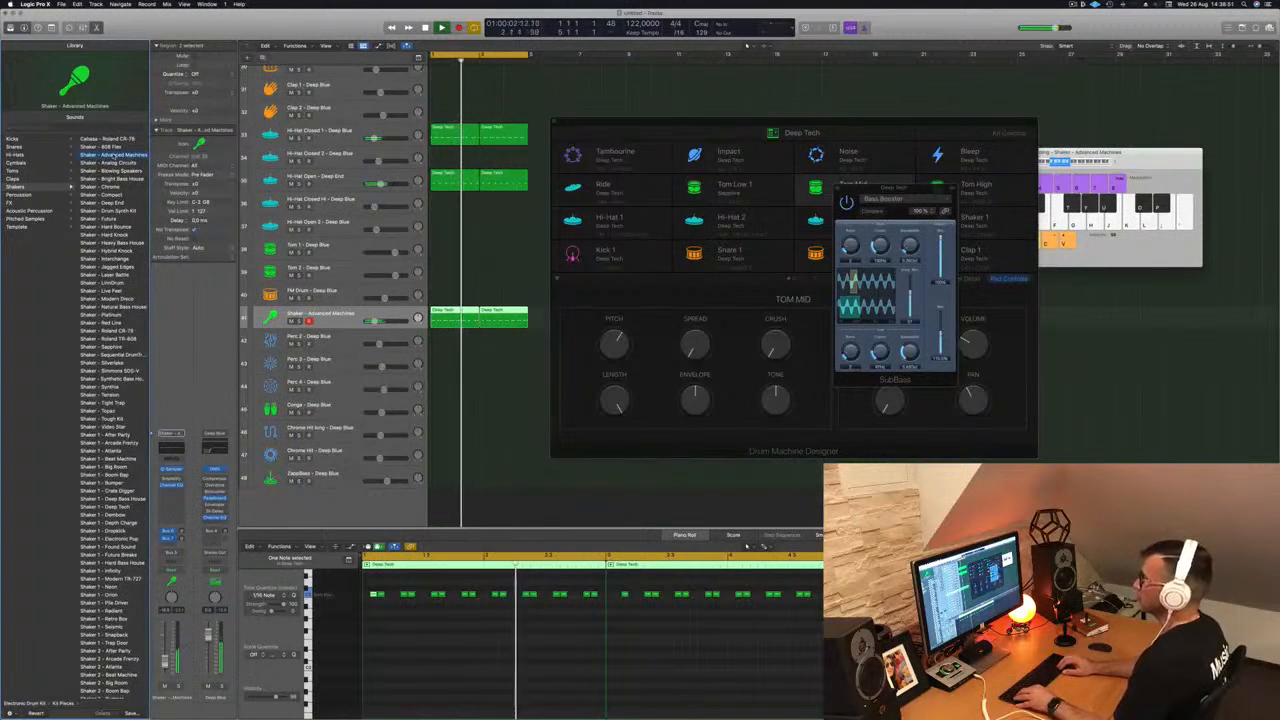
{"action": "key", "text": "Down"}
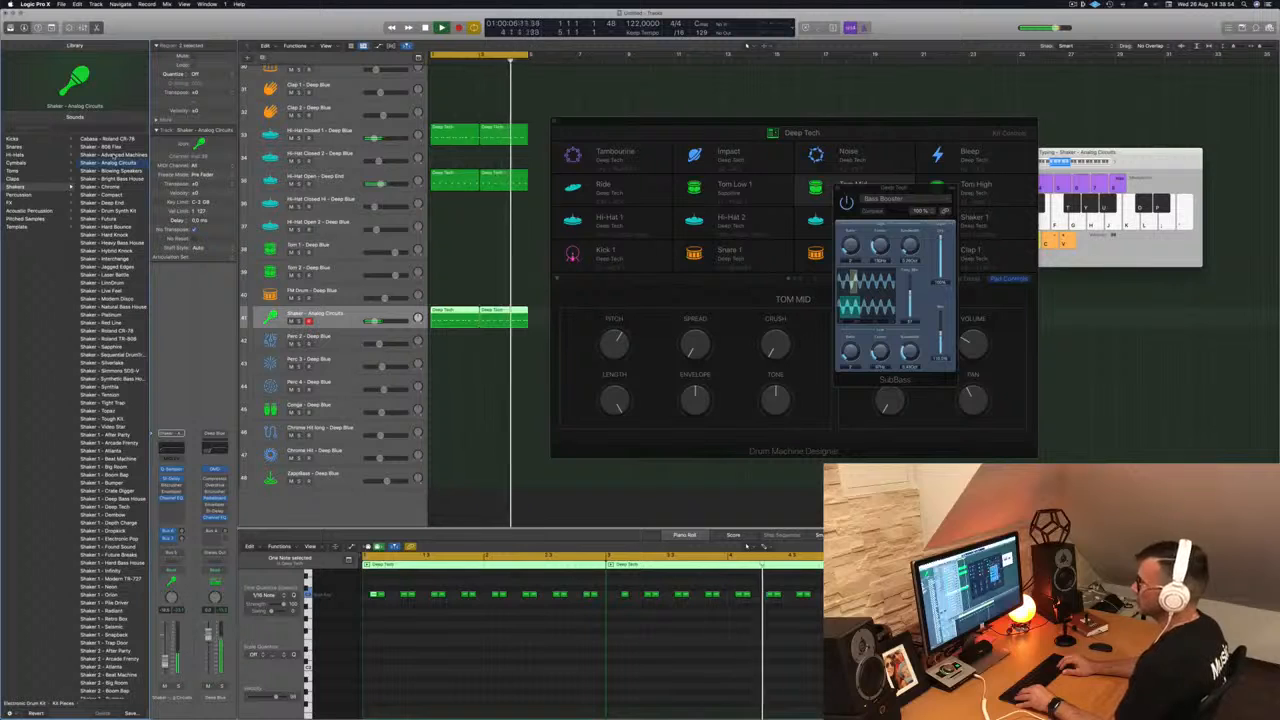
{"action": "key", "text": "Down"}
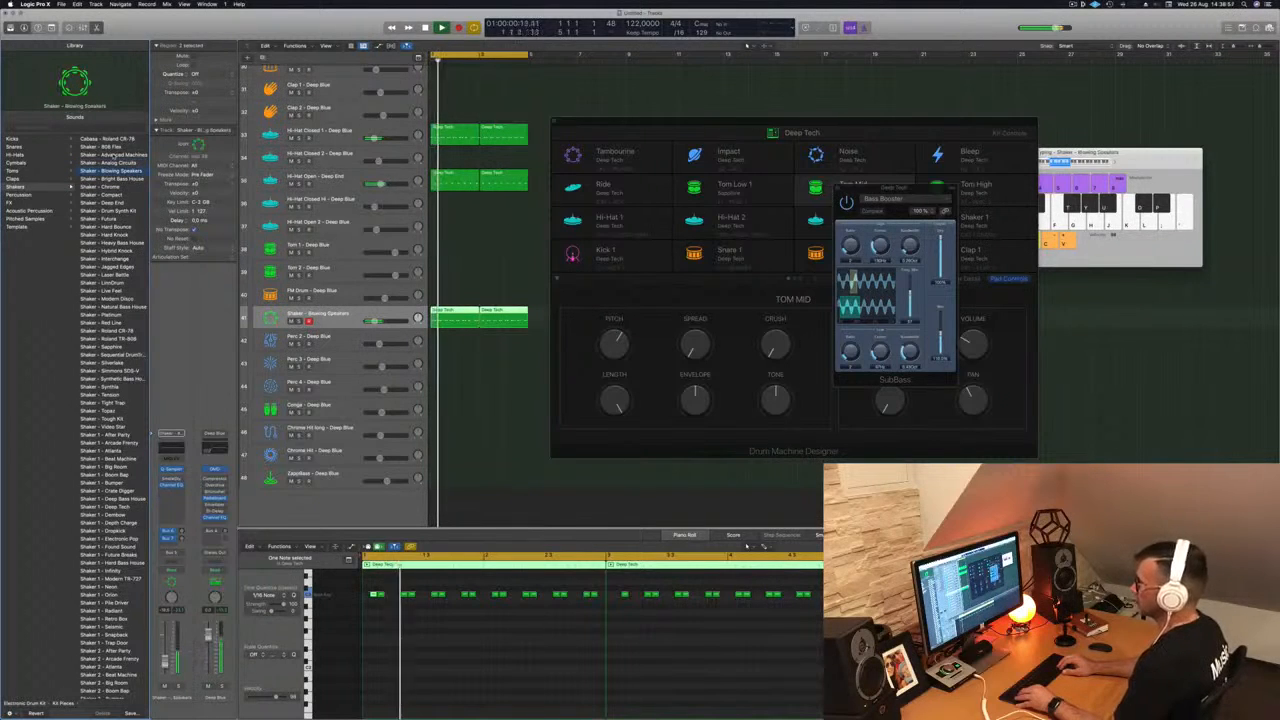
{"action": "key", "text": "Up"}
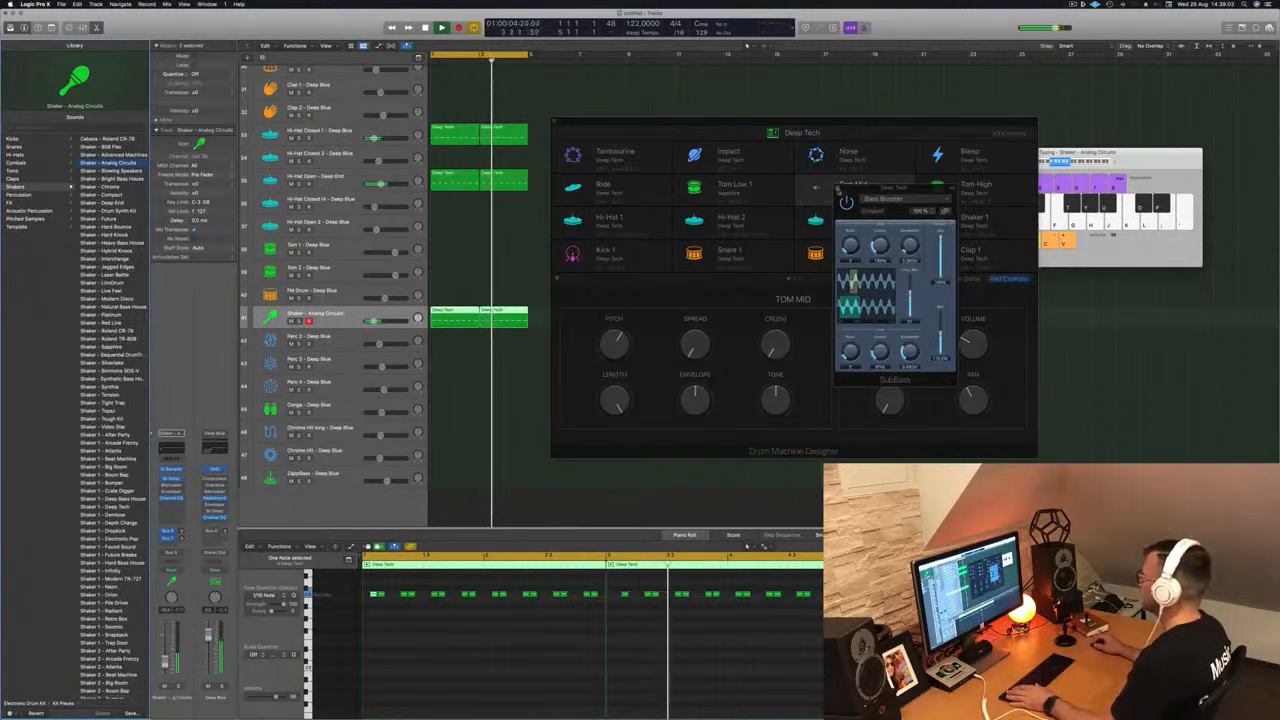
Step: Add a note one sixteenth before the first note of the shaker's second region and play the loop
{"action": "left_click", "coordinate": [625, 601]}
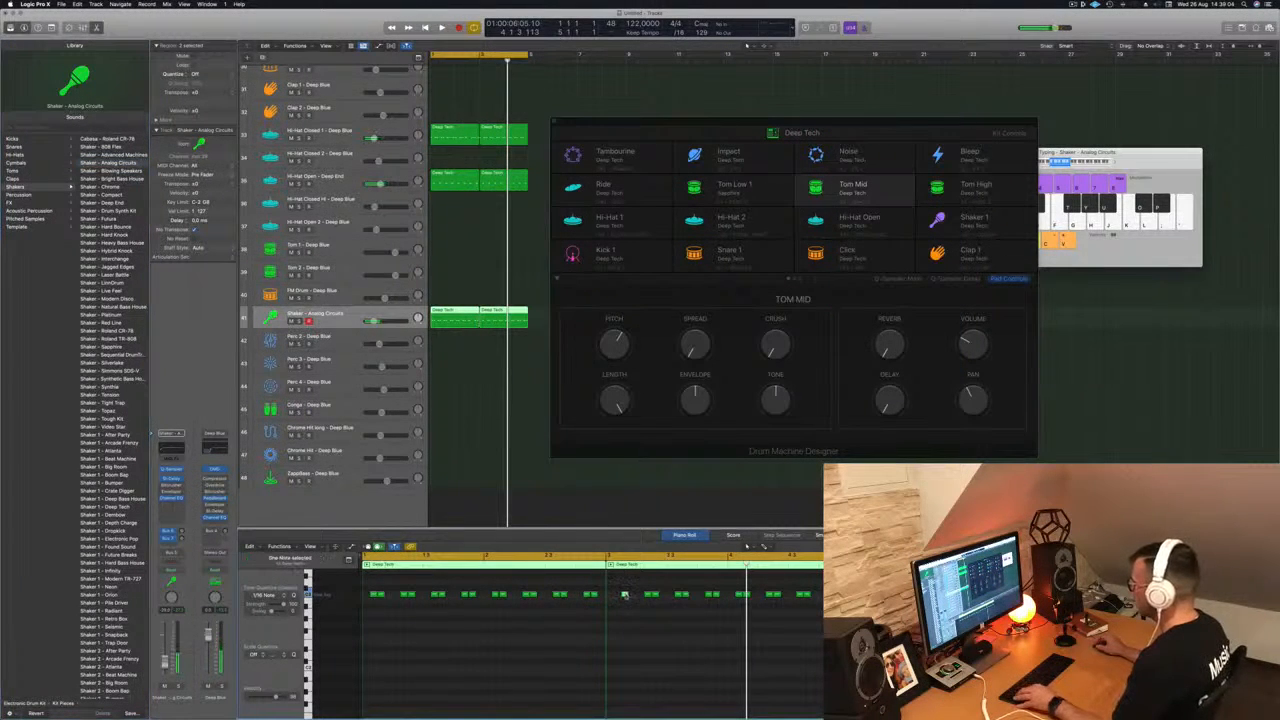
{"action": "left_click_drag", "start_coordinate": [620, 598], "coordinate": [617, 596]}
{"action": "key", "text": "space"}
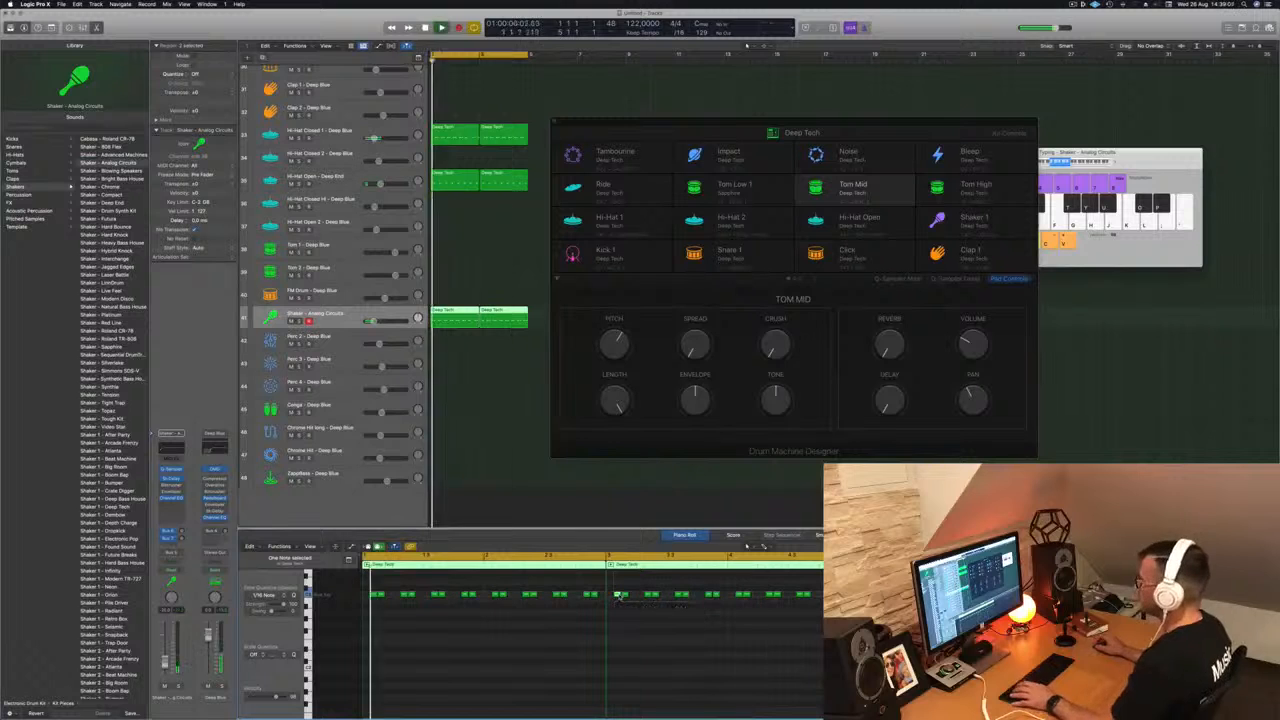
Step: Close the Deep Tech Drum Machine Designer window and shrink the track heights until the whole Deep Blue stack fits
{"action": "left_click", "coordinate": [553, 250]}
{"action": "key", "text": "super+w"}
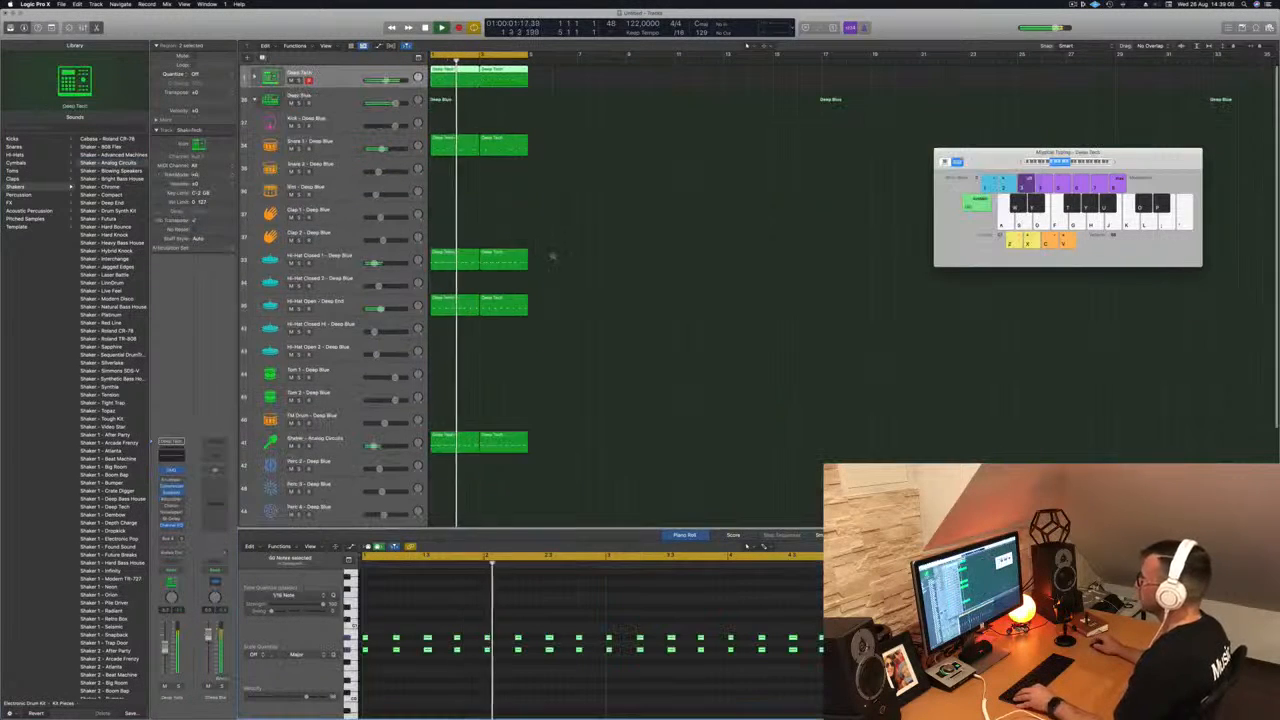
{"action": "scroll", "coordinate": [560, 256], "scroll_direction": "down", "scroll_amount": 4}
{"action": "scroll", "coordinate": [604, 311], "scroll_direction": "down", "scroll_amount": 5}
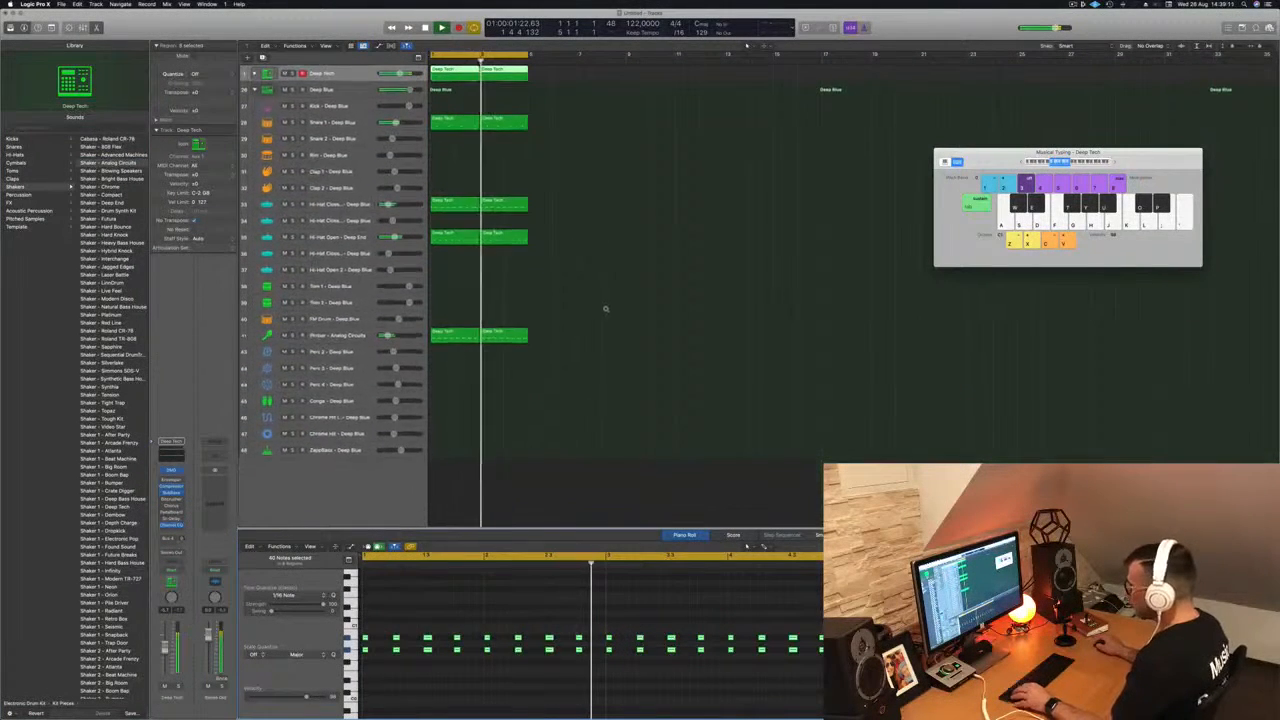
Step: Adjust the Threshold of the Compressor on the Deep Blue main track and close the plug-in window
{"action": "left_click", "coordinate": [350, 81]}
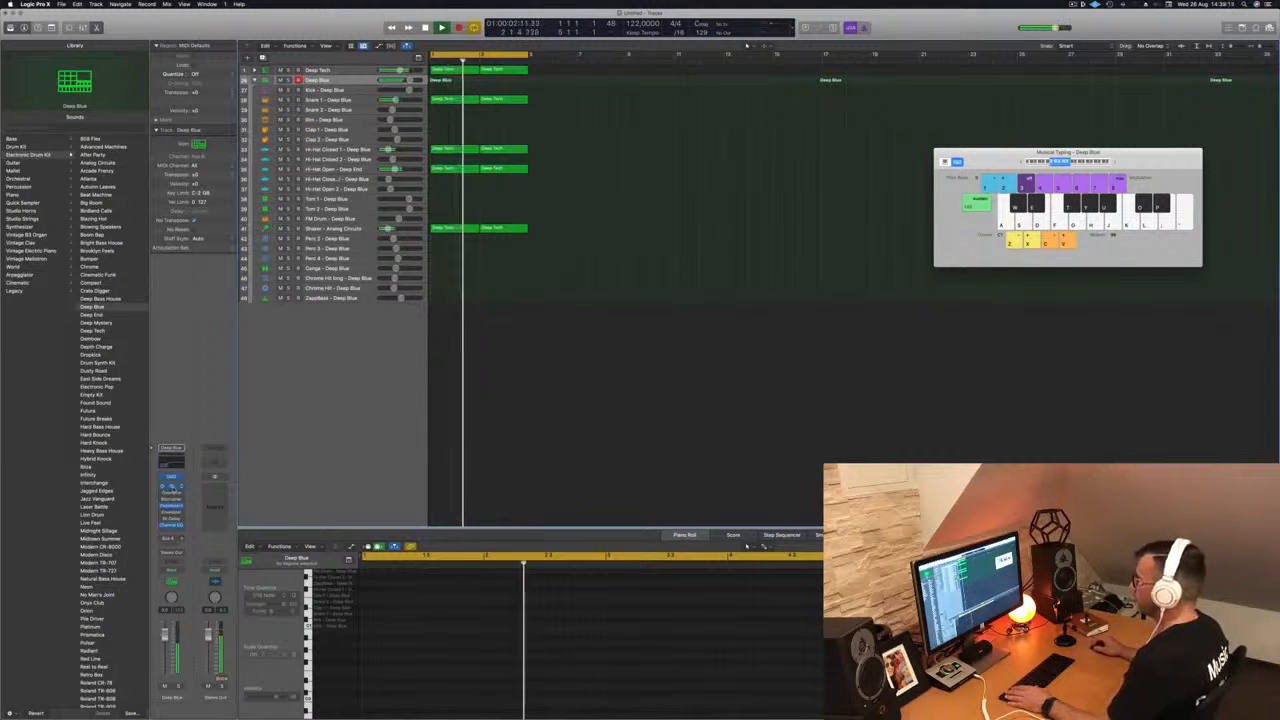
{"action": "left_click", "coordinate": [172, 487]}
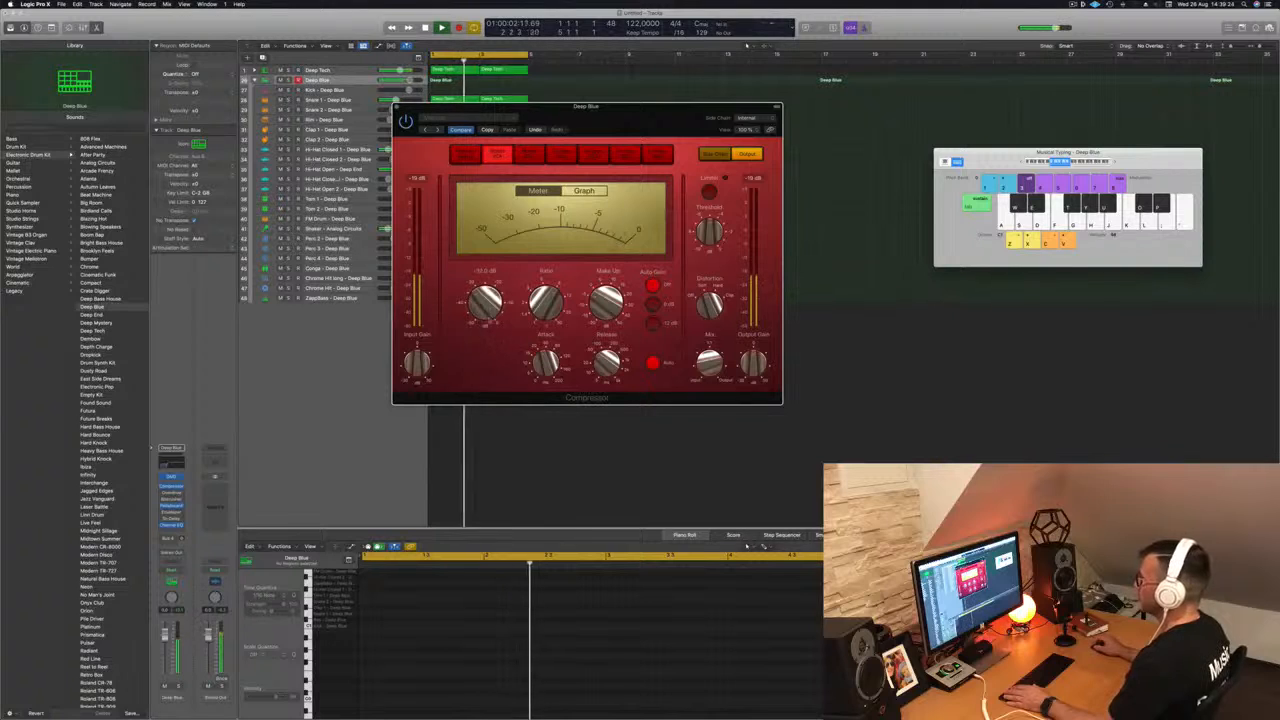
{"action": "left_click_drag", "start_coordinate": [485, 300], "coordinate": [485, 304]}
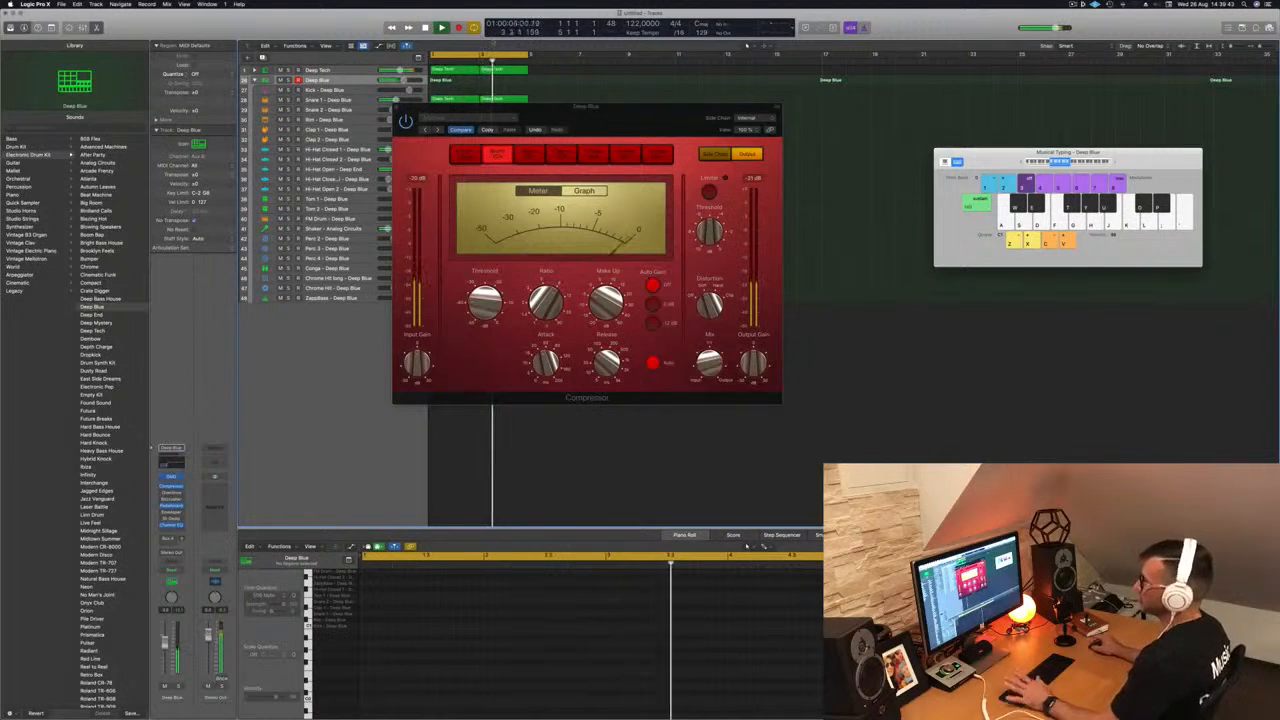
{"action": "left_click", "coordinate": [397, 107]}
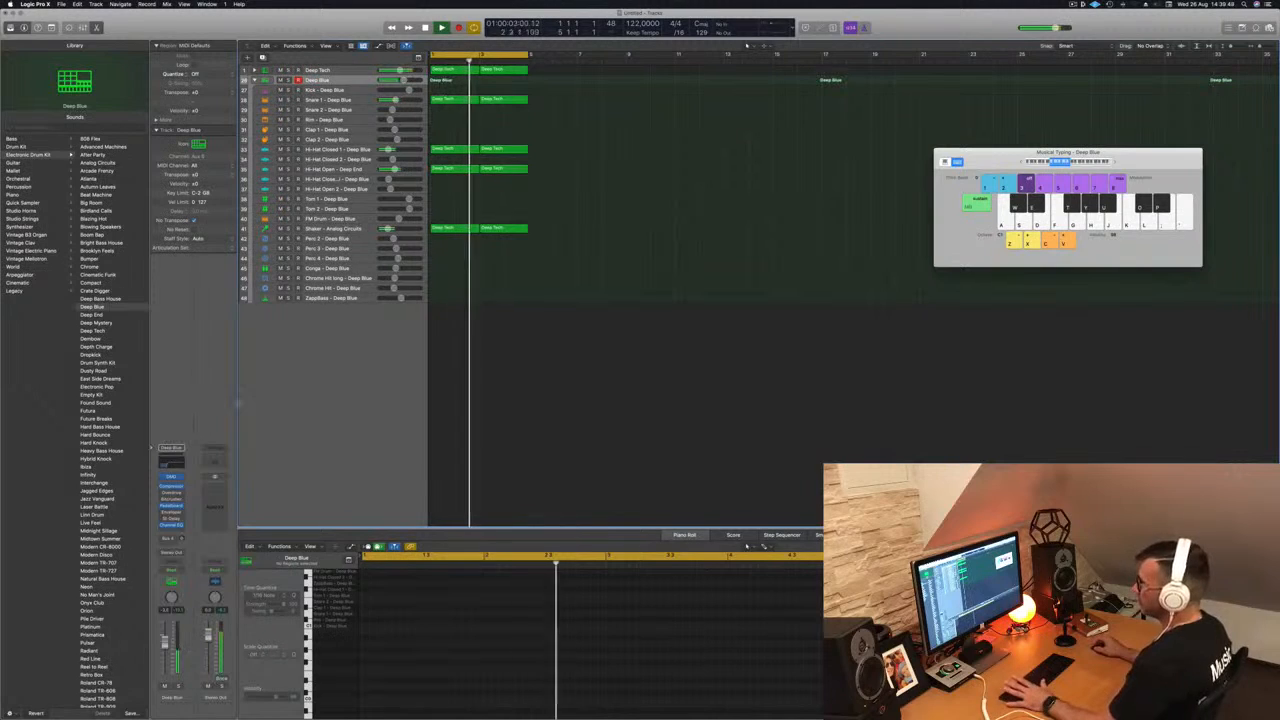
Step: Record a low-cut frequency sweep in the Deep Blue Channel EQ with Touch automation and close the plug-in window
{"action": "left_click", "coordinate": [176, 463]}
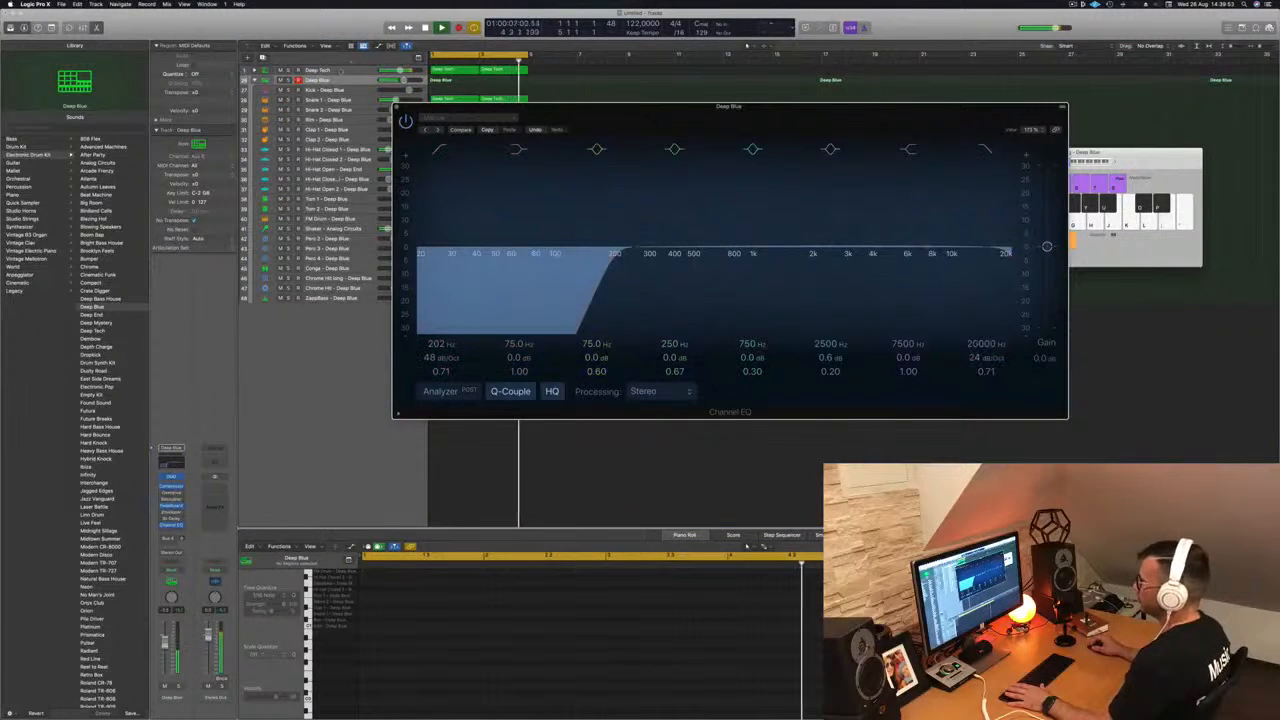
{"action": "left_click", "coordinate": [333, 81]}
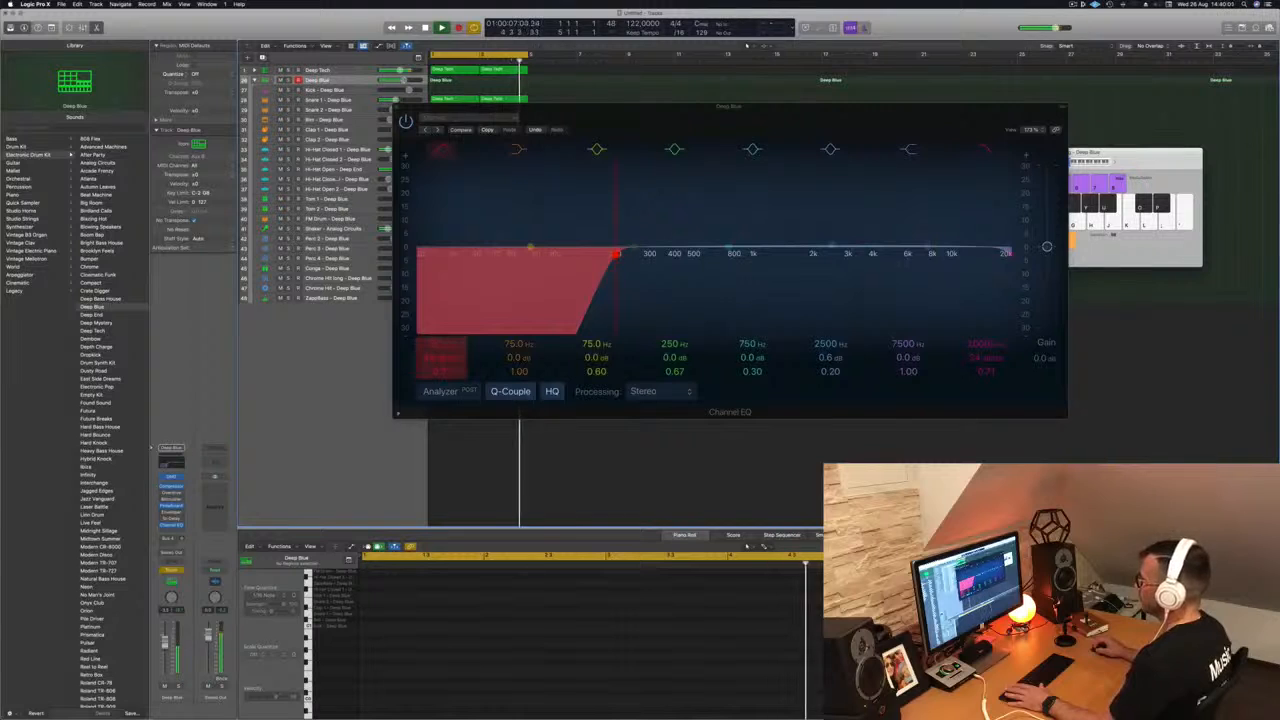
{"action": "left_click_drag", "start_coordinate": [434, 344], "coordinate": [434, 322]}
{"action": "left_click_drag", "start_coordinate": [659, 253], "coordinate": [616, 253]}
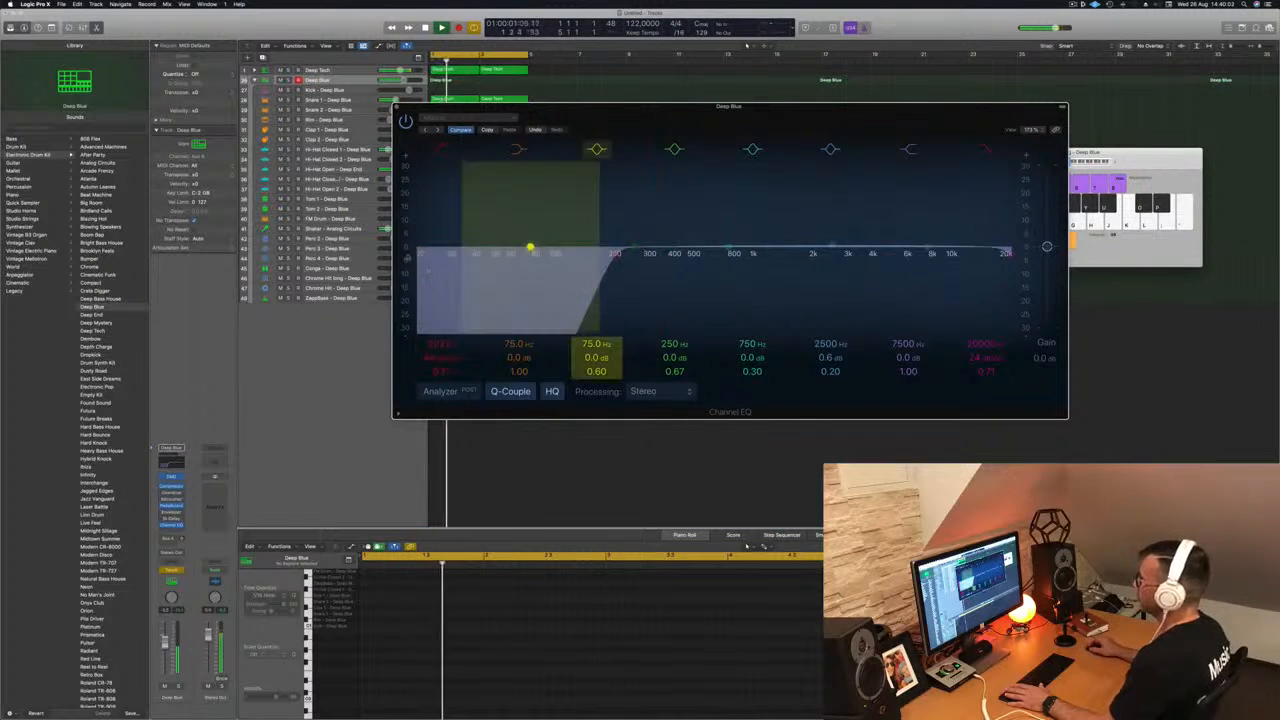
{"action": "key", "text": "super+w"}
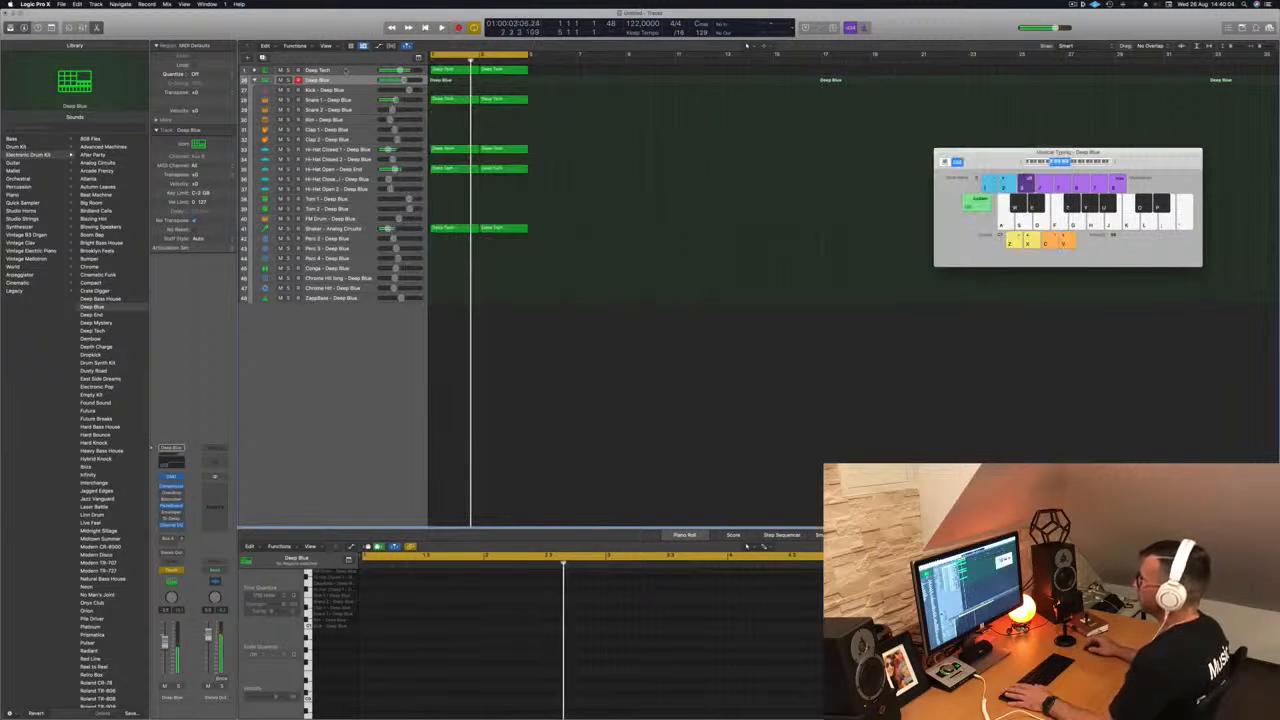
Step: Hide Musical Typing, show track automation and display the Channel EQ Low Cut Frequency lane on the Deep Blue track
{"action": "left_click", "coordinate": [255, 80]}
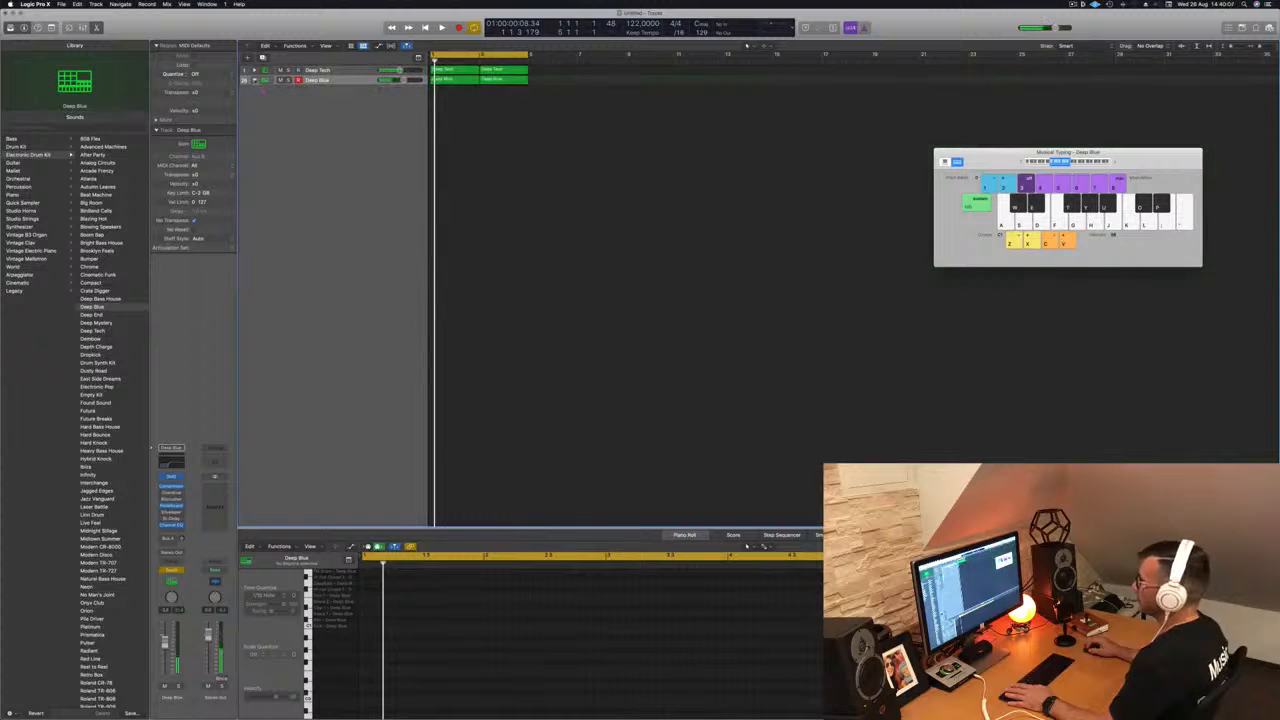
{"action": "left_click", "coordinate": [255, 80]}
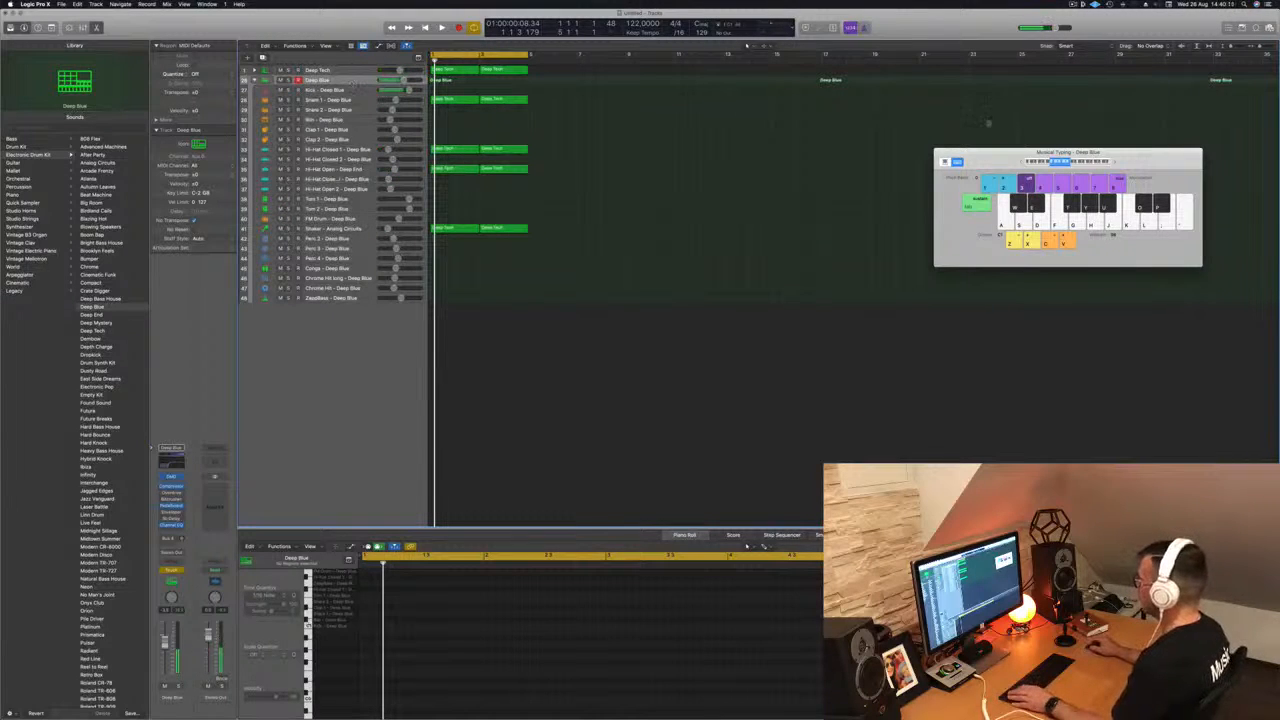
{"action": "key", "text": "super+k"}
{"action": "key", "text": "a"}
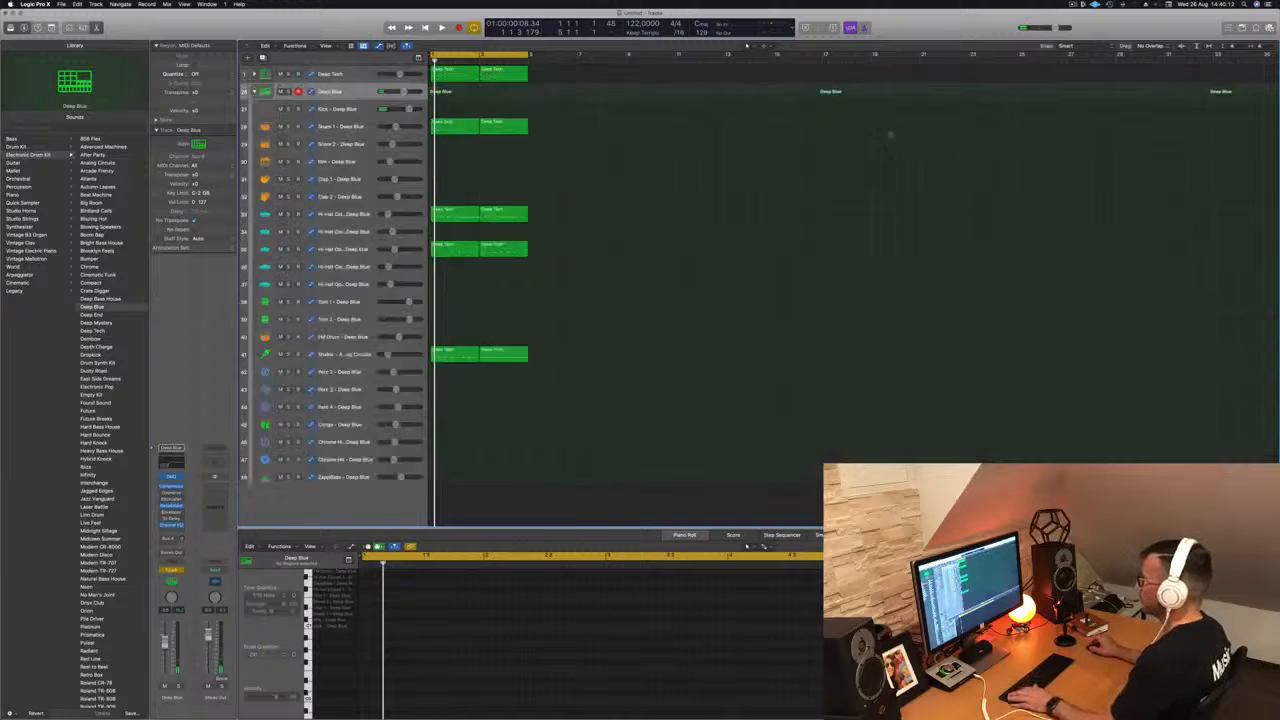
{"action": "key", "text": "super+Down"}
{"action": "left_click", "coordinate": [363, 109]}
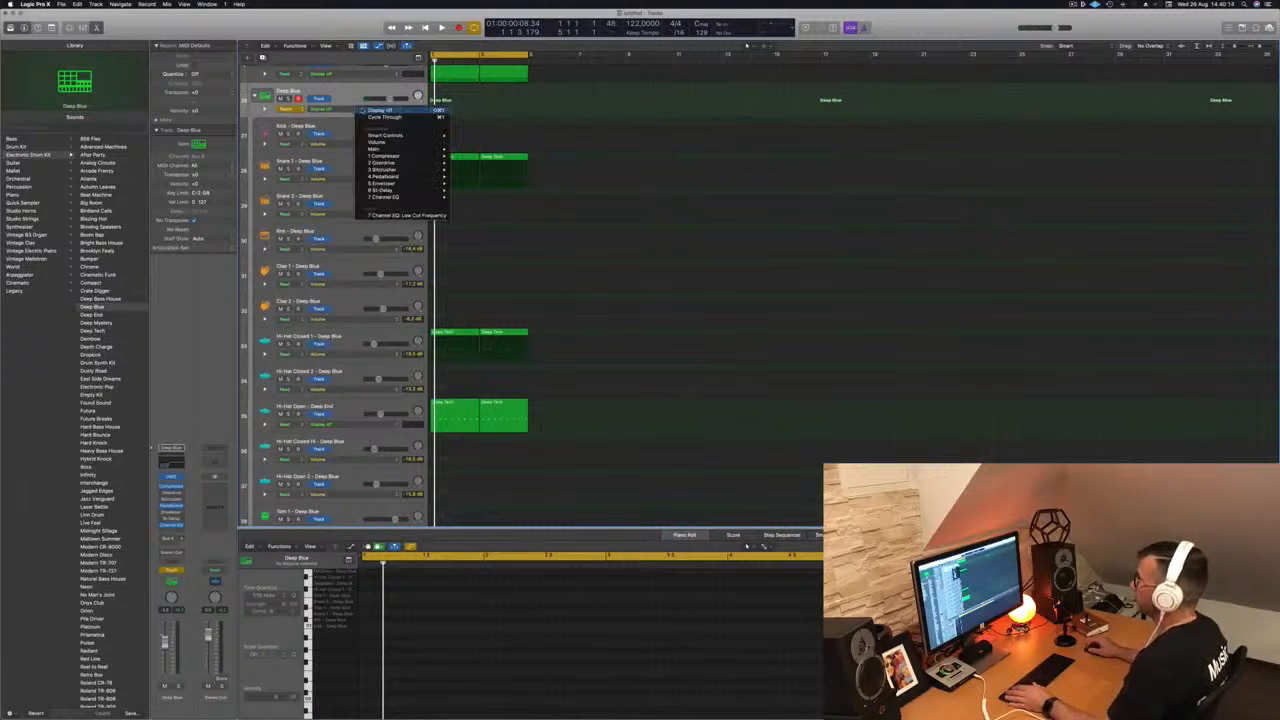
{"action": "left_click", "coordinate": [397, 216]}
Step: Set the Deep Blue track's automation mode to Read and delete the recorded low-cut points between bars 1 and 5
{"action": "left_click", "coordinate": [287, 109]}
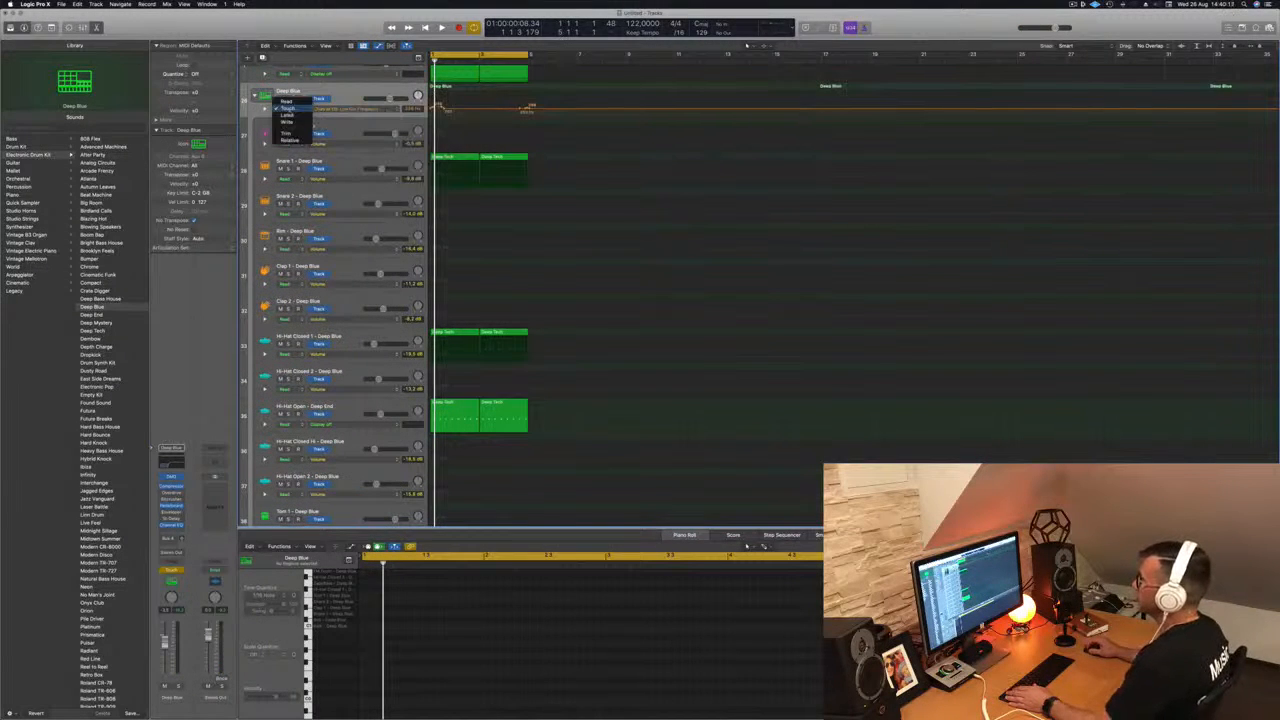
{"action": "left_click", "coordinate": [287, 100]}
{"action": "left_click_drag", "start_coordinate": [530, 111], "coordinate": [430, 108]}
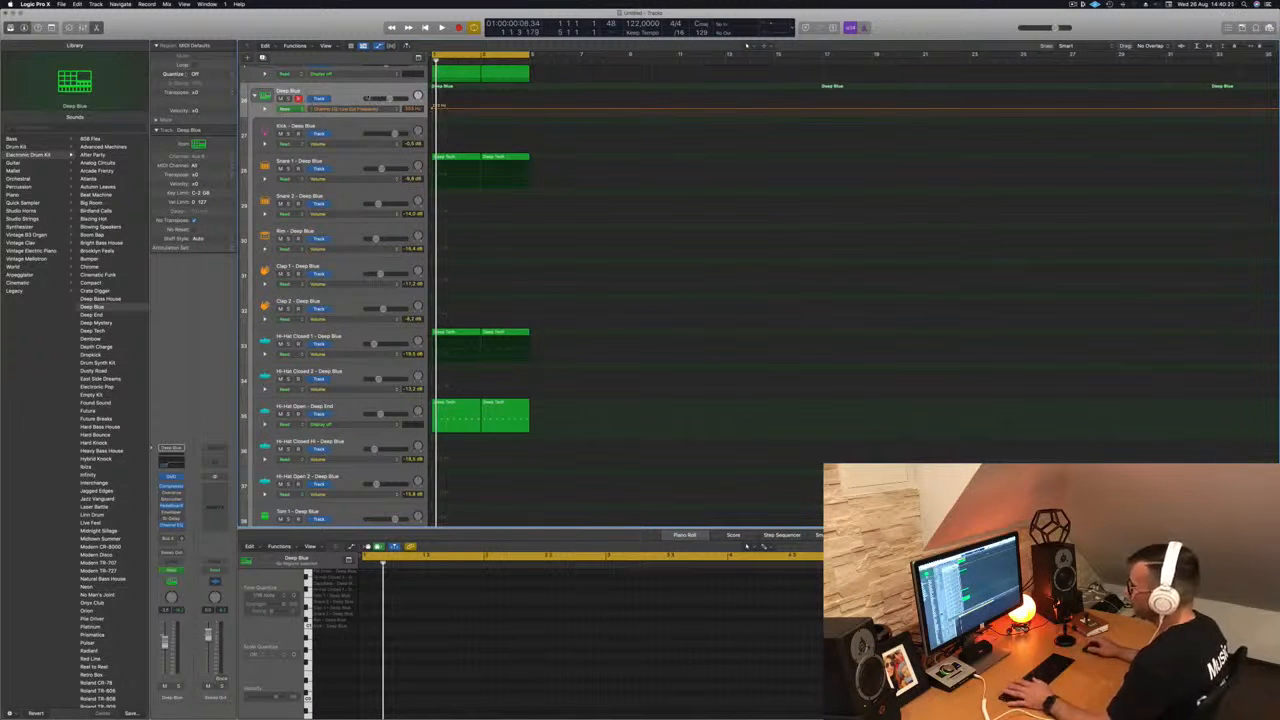
Step: Play the loop, open the Channel EQ of the Deep Blue track and move its window clear of the automation lane
{"action": "key", "text": "space"}
{"action": "left_click", "coordinate": [171, 463]}
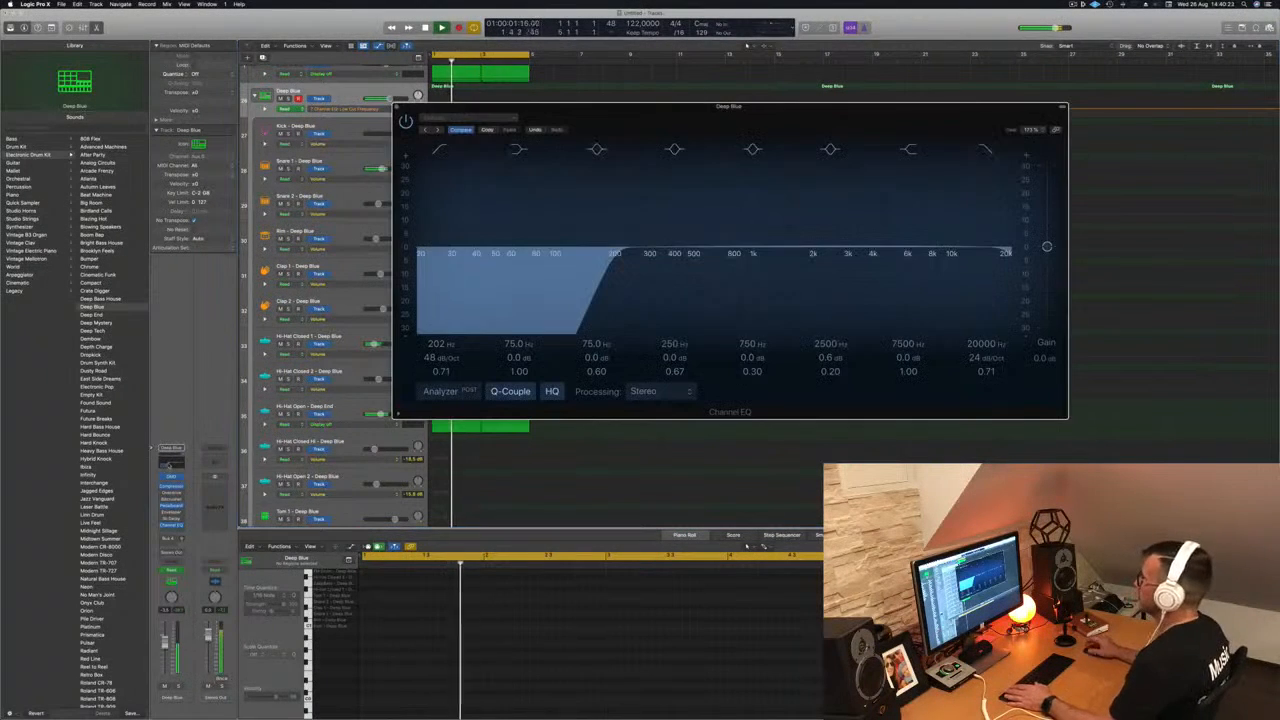
{"action": "left_click_drag", "start_coordinate": [656, 116], "coordinate": [889, 147]}
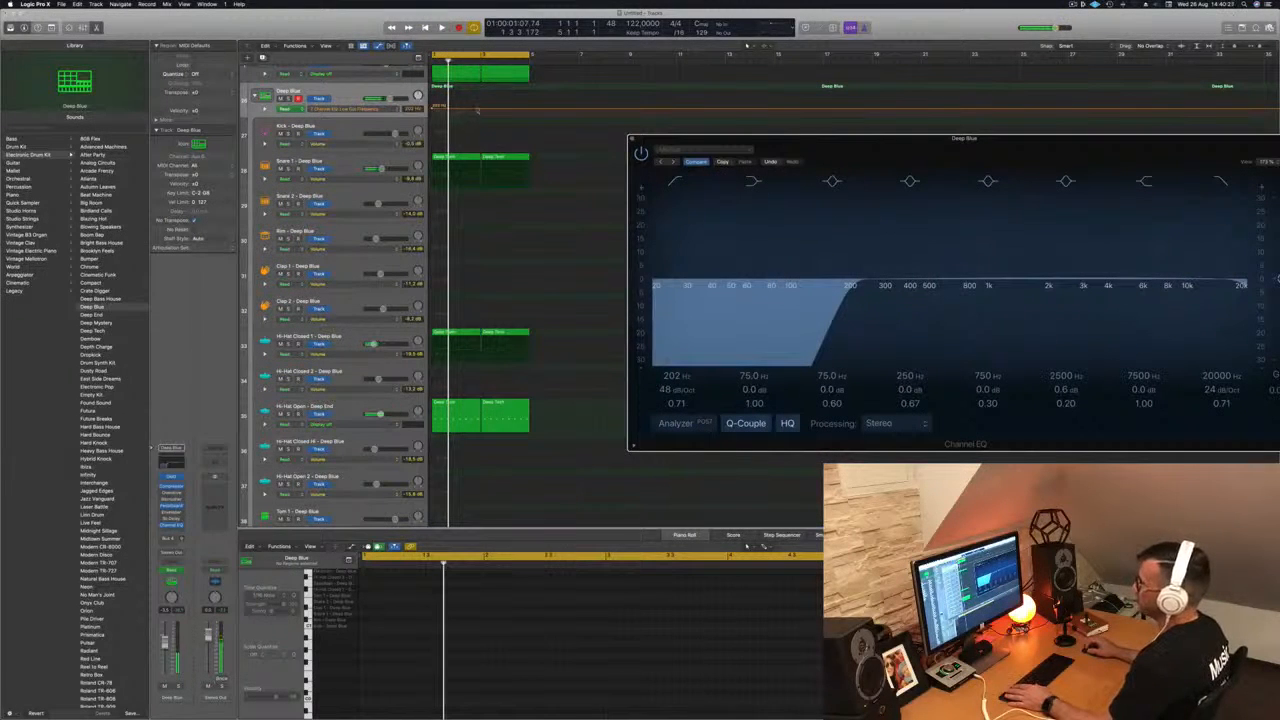
Step: Draw a low-cut automation ramp rising to 20000 Hz at bar 3 and falling back by bar 5, and play it
{"action": "left_click", "coordinate": [481, 111]}
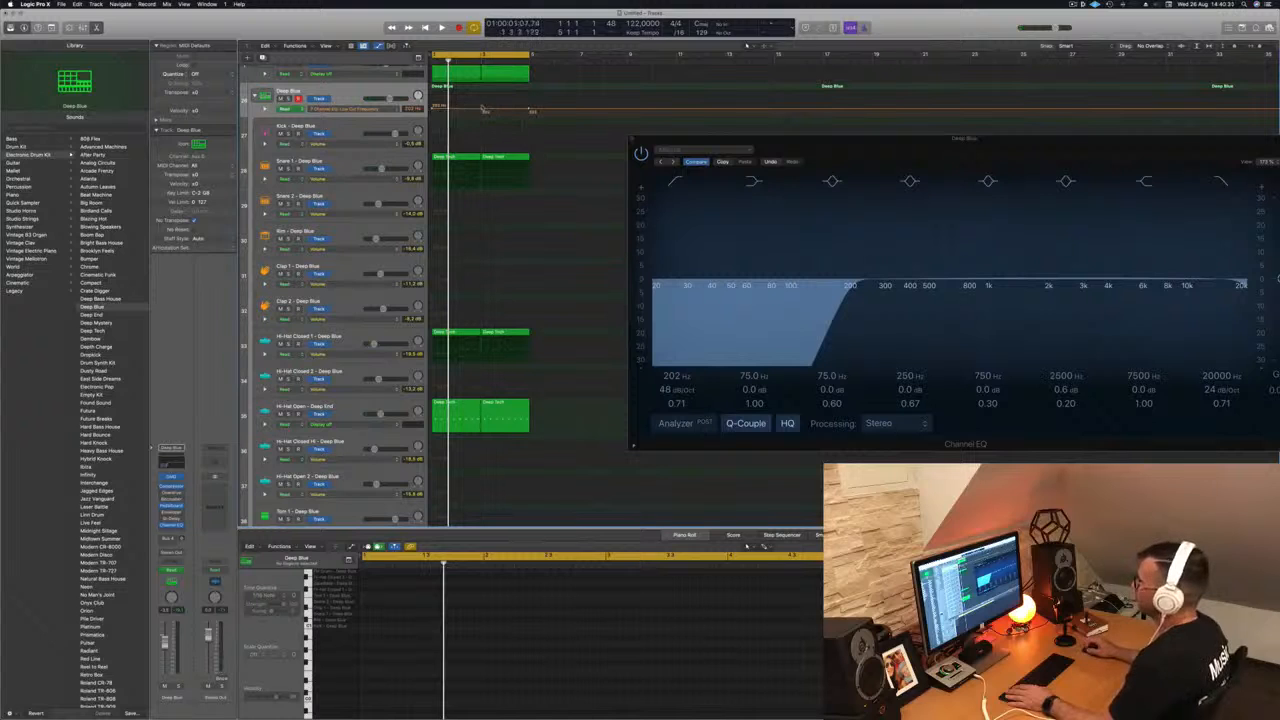
{"action": "left_click_drag", "start_coordinate": [483, 111], "coordinate": [485, 93]}
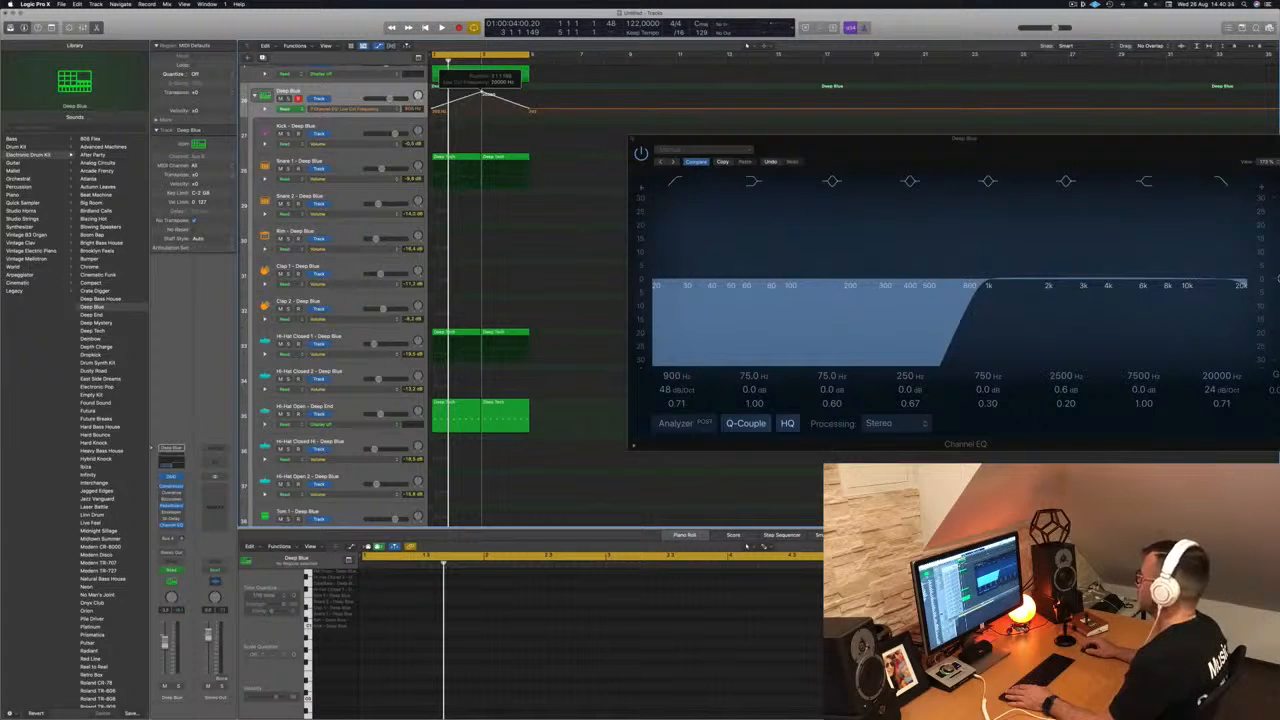
{"action": "left_click_drag", "start_coordinate": [483, 93], "coordinate": [482, 93]}
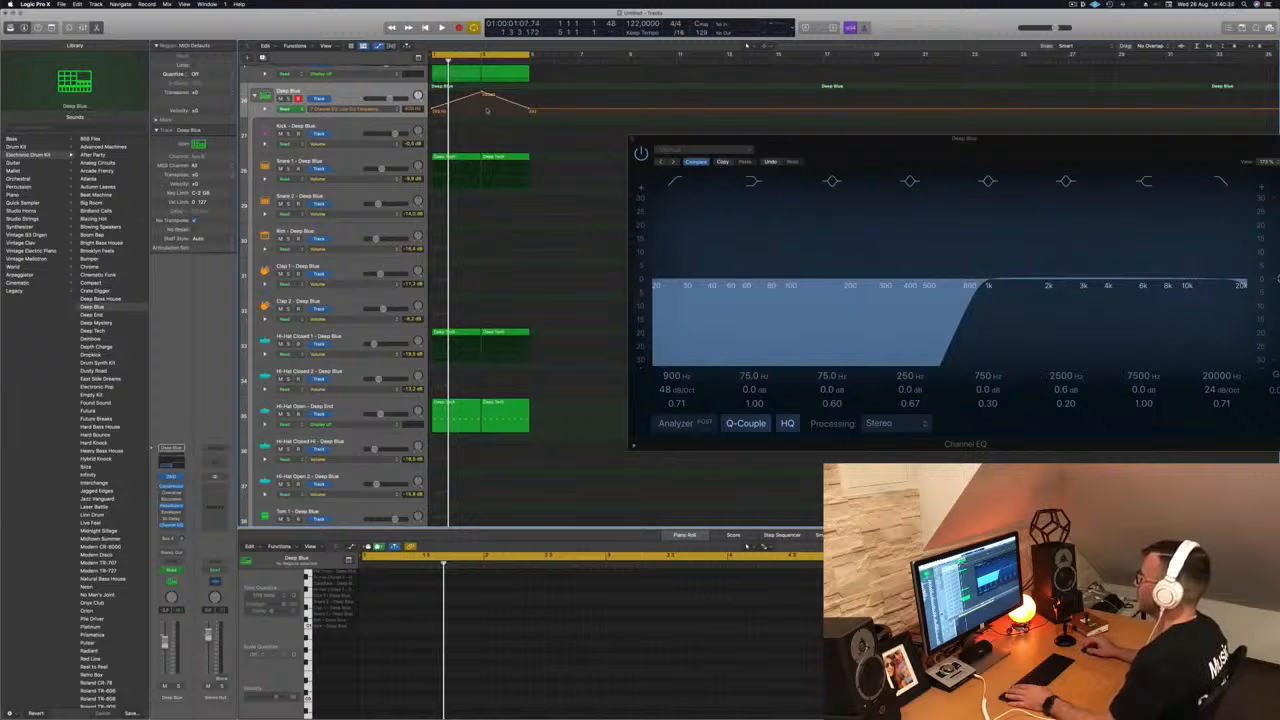
{"action": "key", "text": "space"}
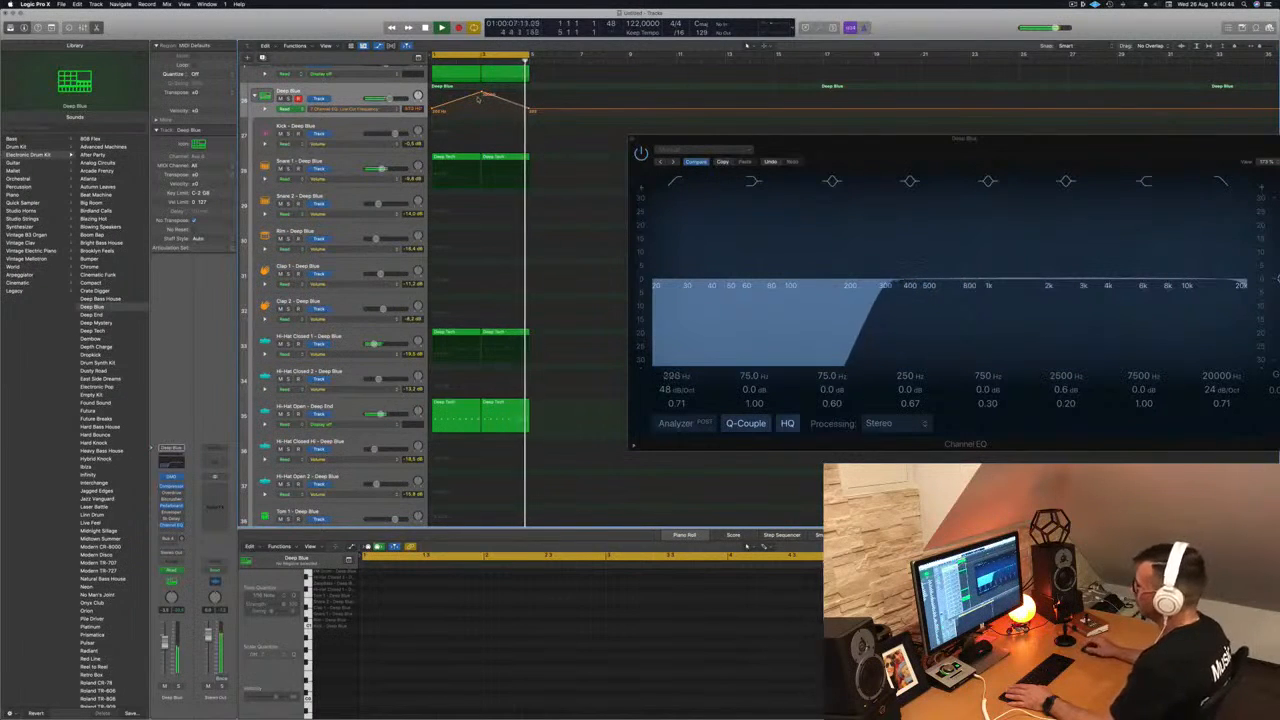
Step: Close the Channel EQ window and reduce the track heights until all Deep Blue subtracks fit in view
{"action": "left_click_drag", "start_coordinate": [843, 141], "coordinate": [622, 188]}
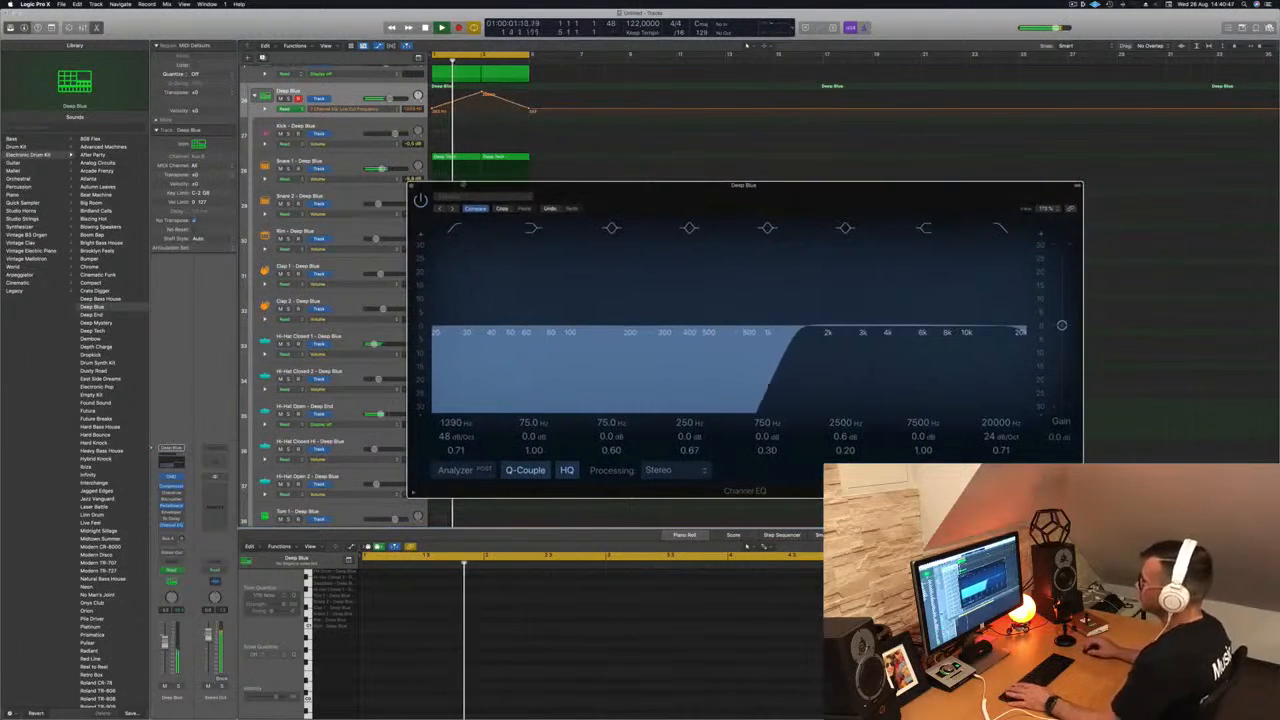
{"action": "left_click", "coordinate": [412, 186]}
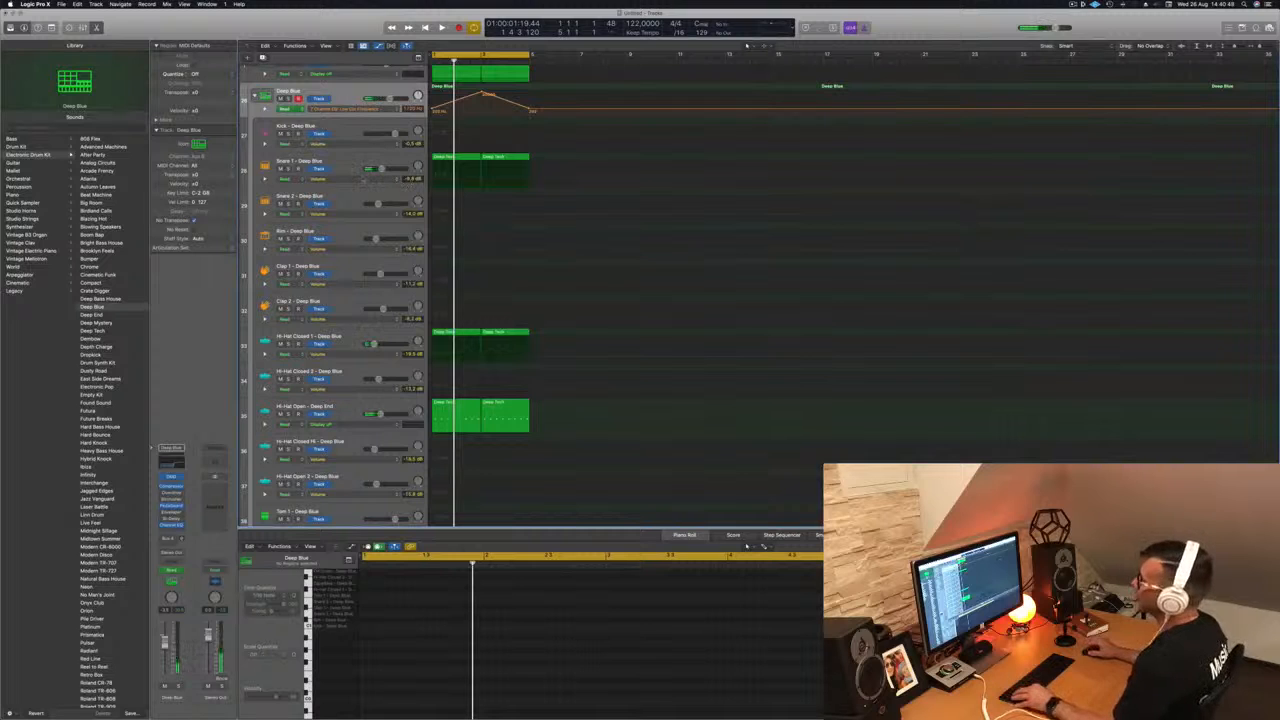
{"action": "scroll", "coordinate": [363, 180], "scroll_direction": "down", "scroll_amount": 5}
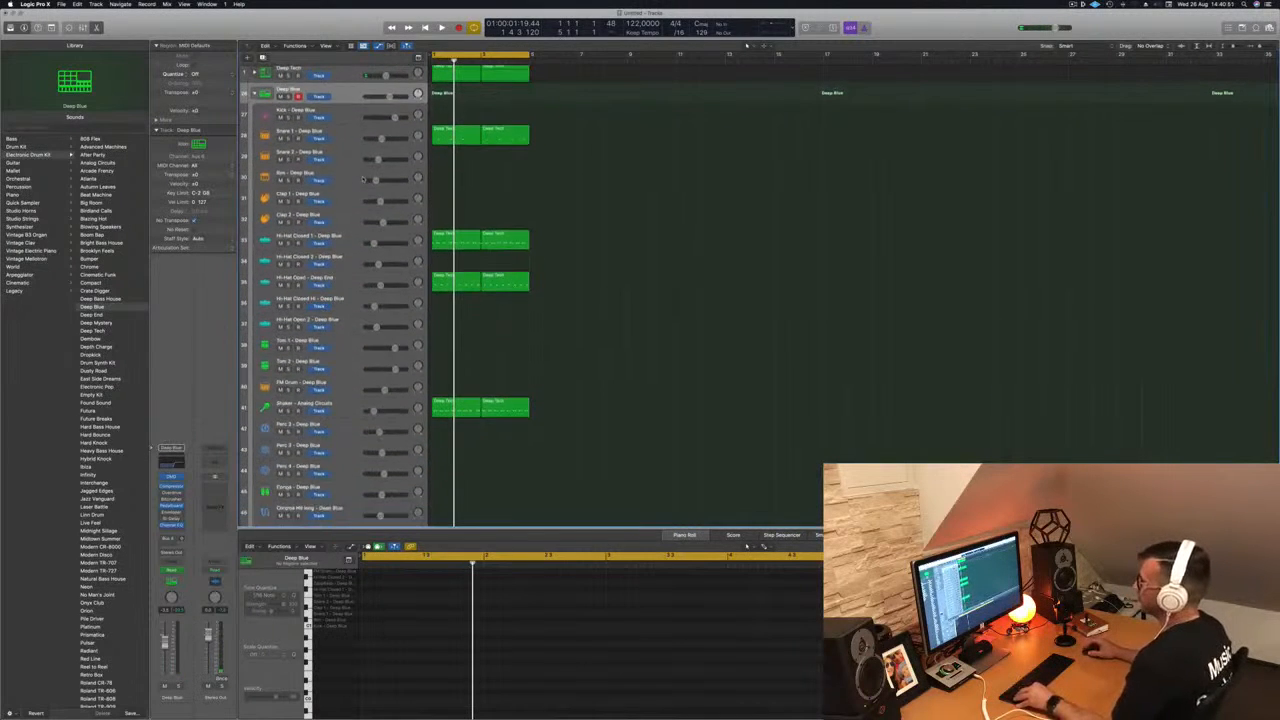
{"action": "key", "text": "super+Up"}
{"action": "key", "text": "super+Up"}
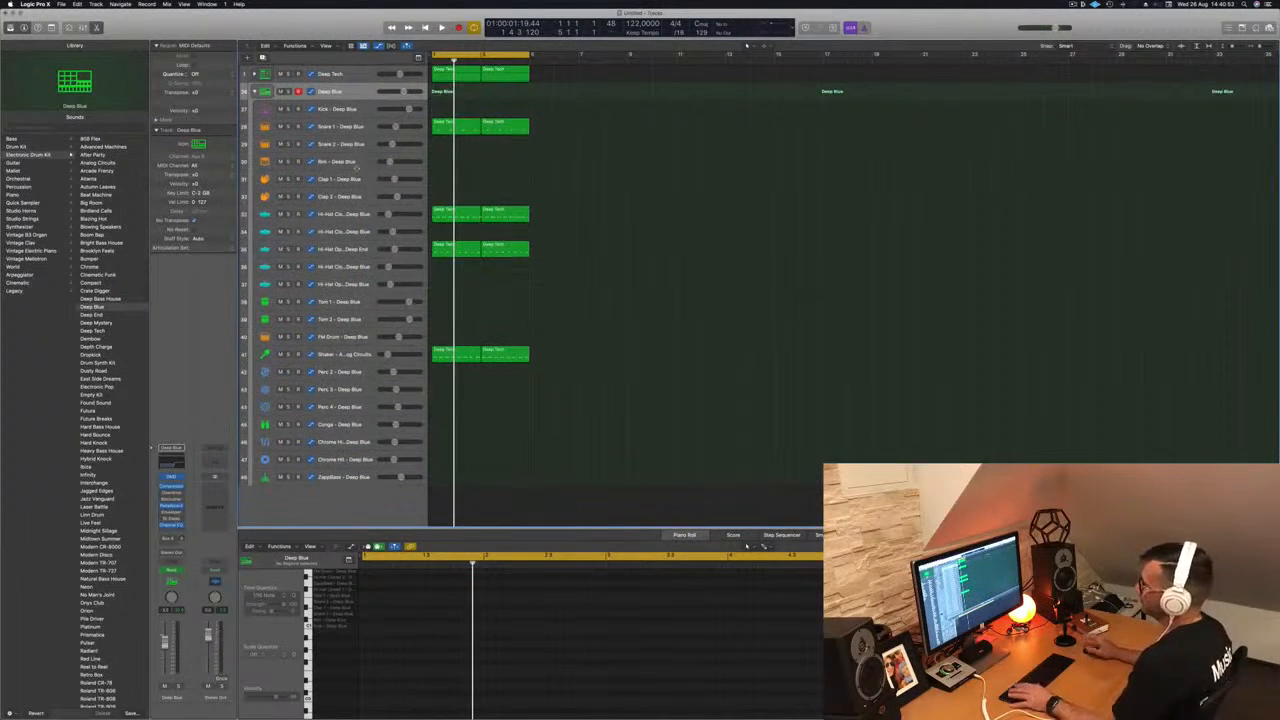
Step: Play the loop briefly, show the toolbar and turn on Track Zoom so the selected Deep Blue track is enlarged
{"action": "key", "text": "space"}
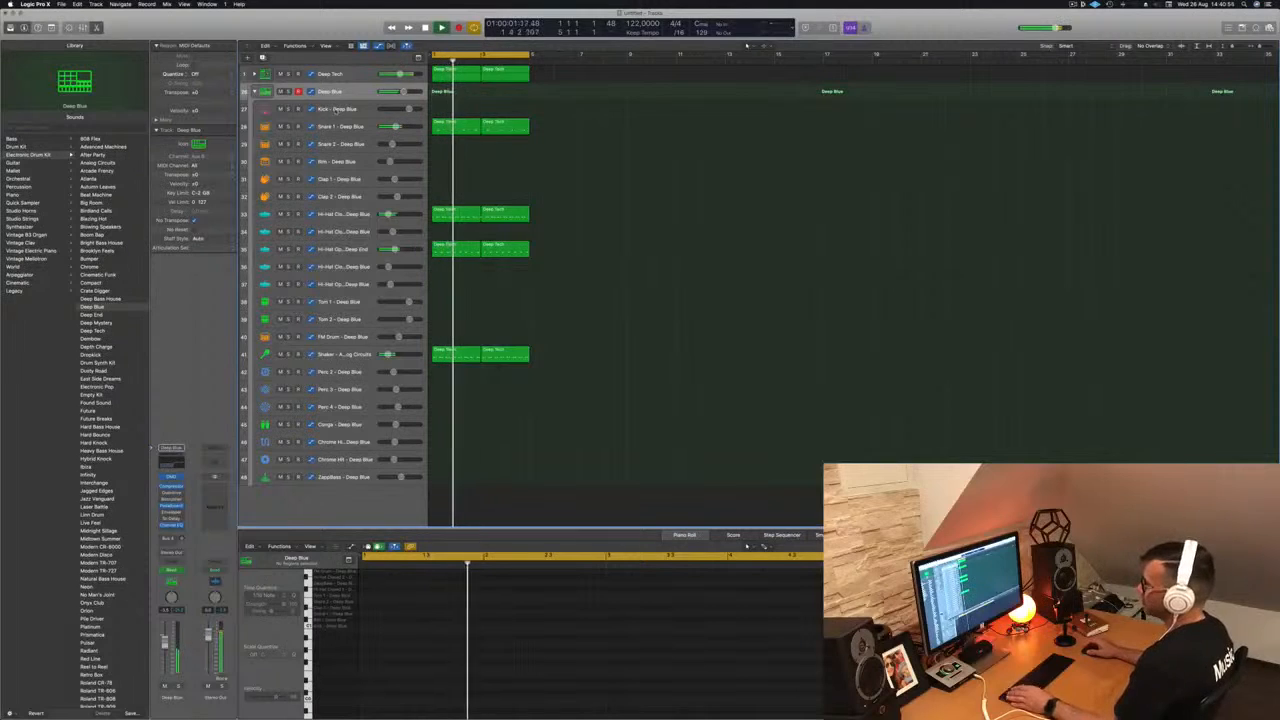
{"action": "key", "text": "space"}
{"action": "key", "text": "ctrl+alt+super+t"}
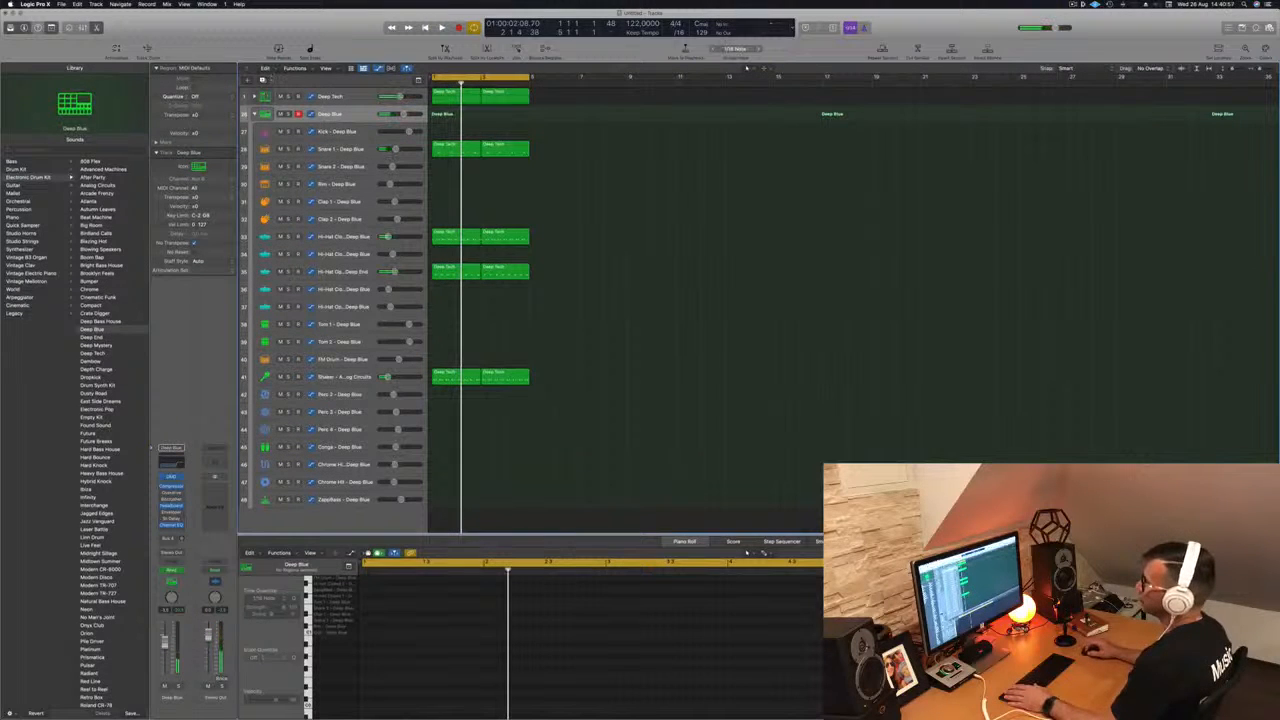
{"action": "key", "text": "ctrl+z"}
{"action": "key", "text": "space"}
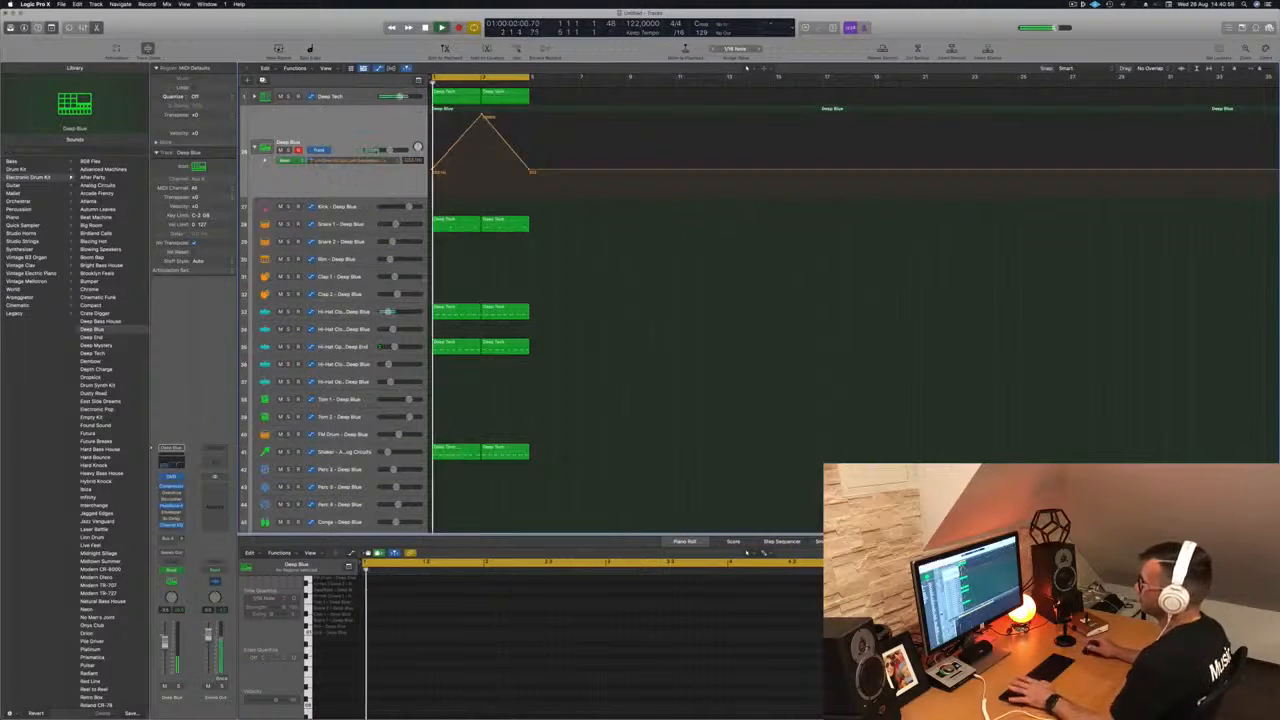
Step: Make the track rows more compact and collapse the Deep Blue track stack
{"action": "key", "text": "super+Up"}
{"action": "key", "text": "super+Up"}
{"action": "key", "text": "super+Up"}
{"action": "key", "text": "super+Up"}
{"action": "key", "text": "super+Up"}
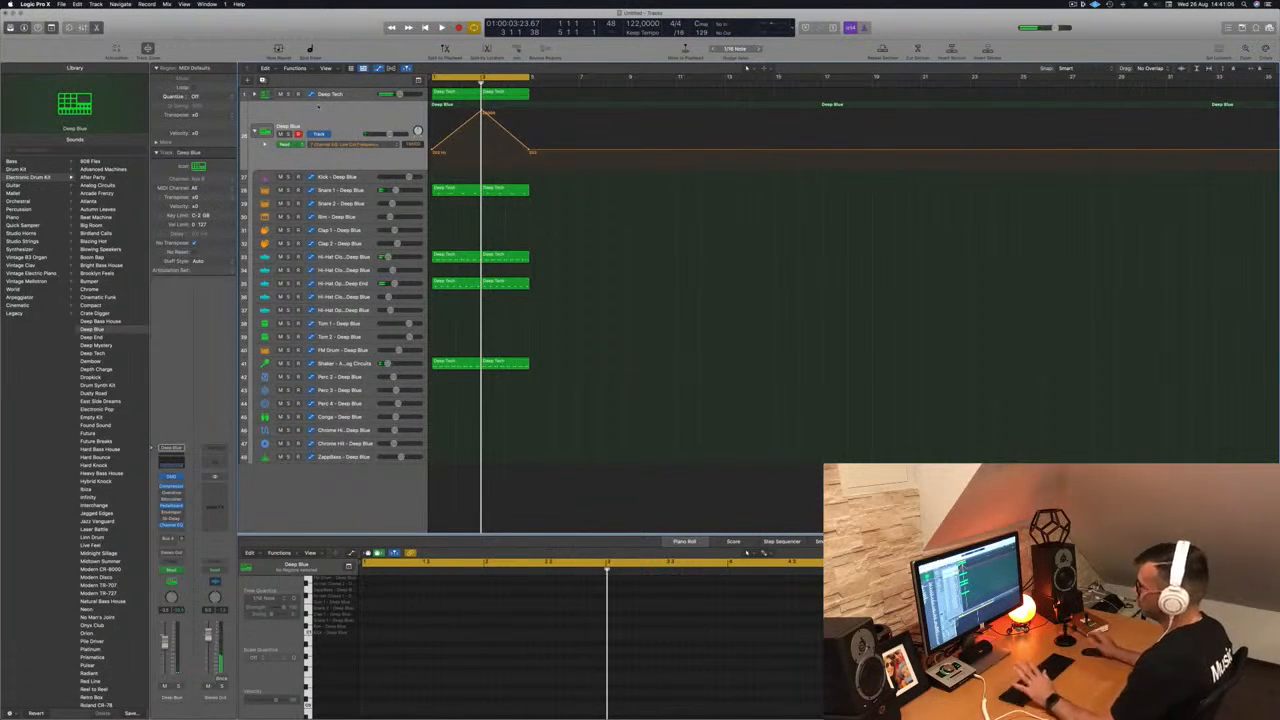
{"action": "key", "text": "Return"}
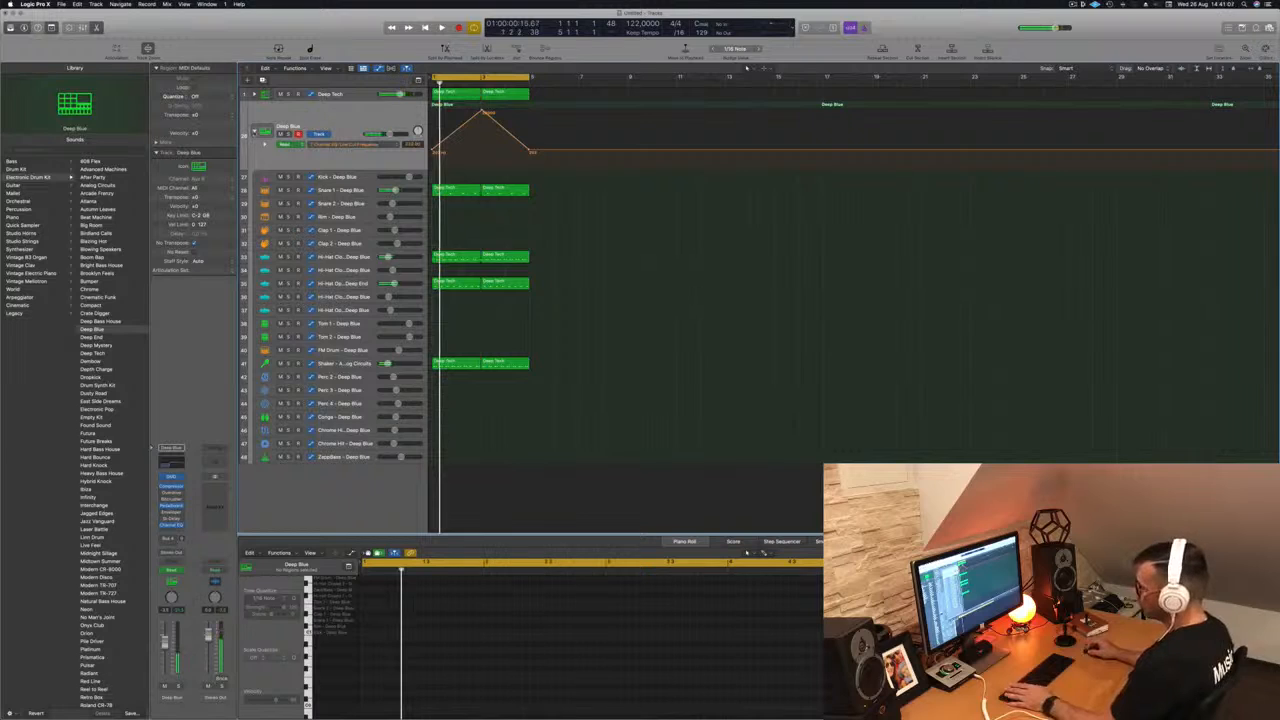
{"action": "left_click", "coordinate": [254, 132]}
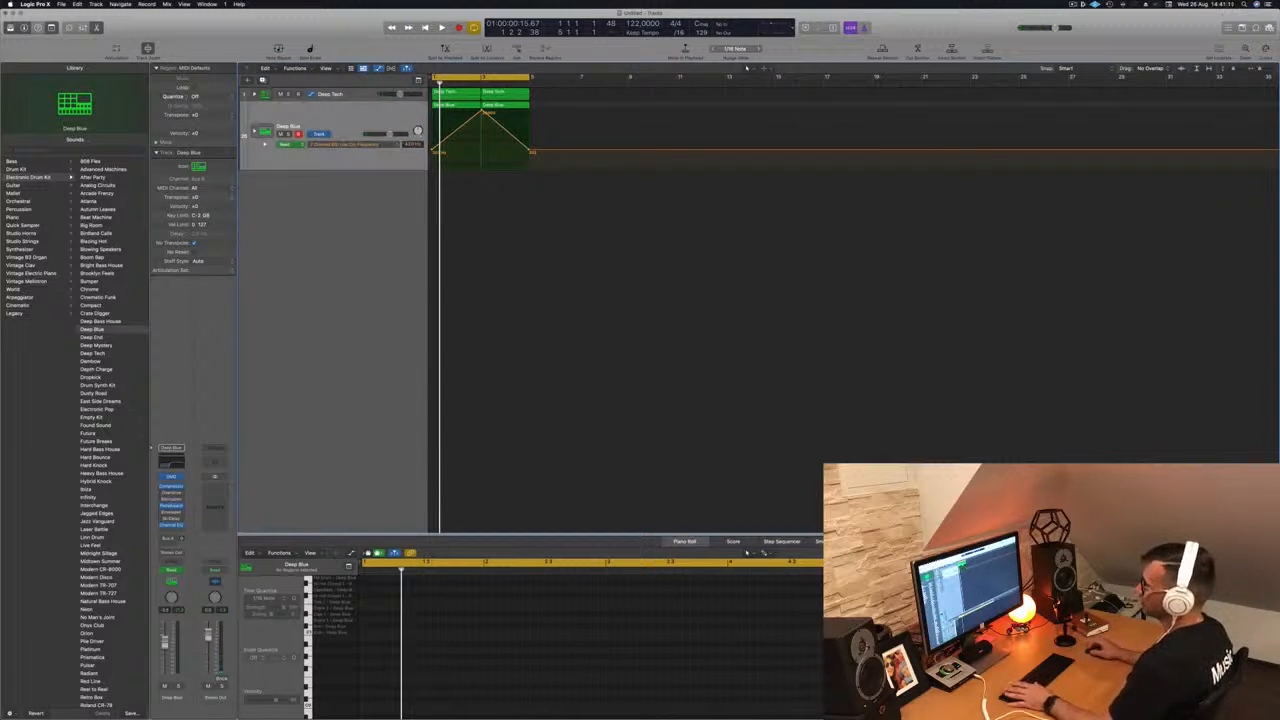
Step: Create two software instrument tracks with Alchemy as the instrument
{"action": "key", "text": "alt+super+n"}
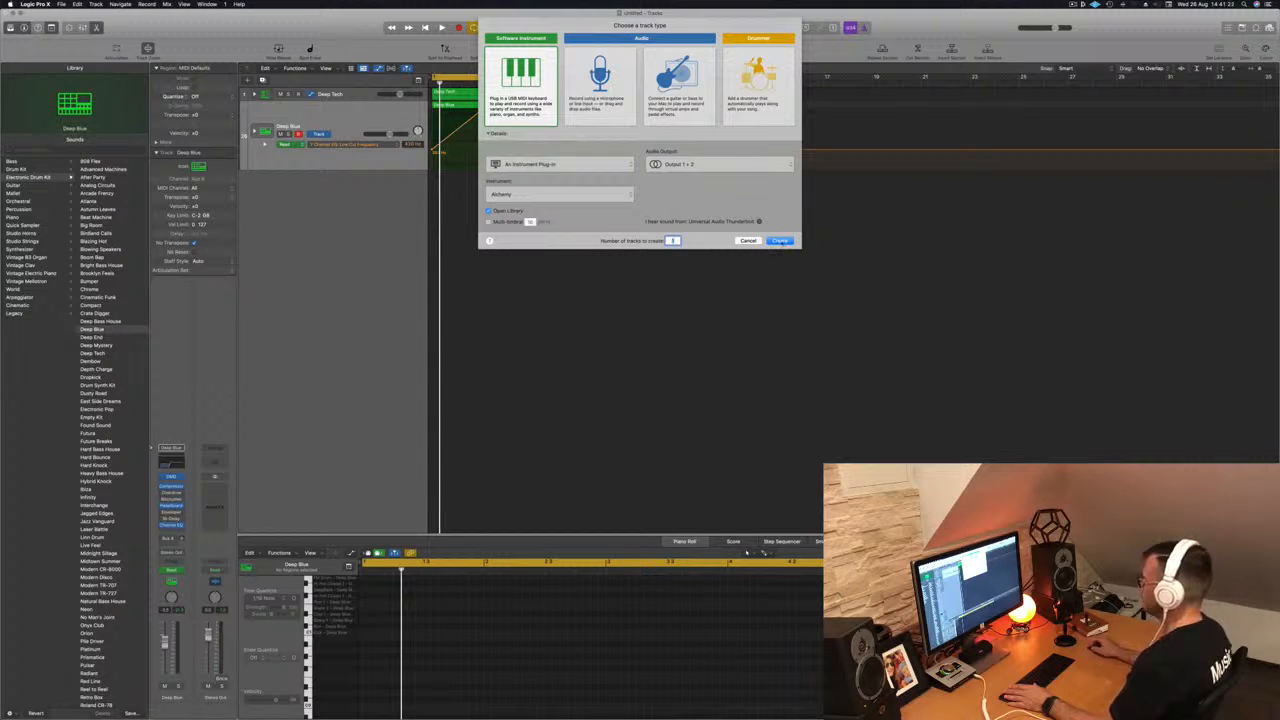
{"action": "left_click", "coordinate": [780, 241]}
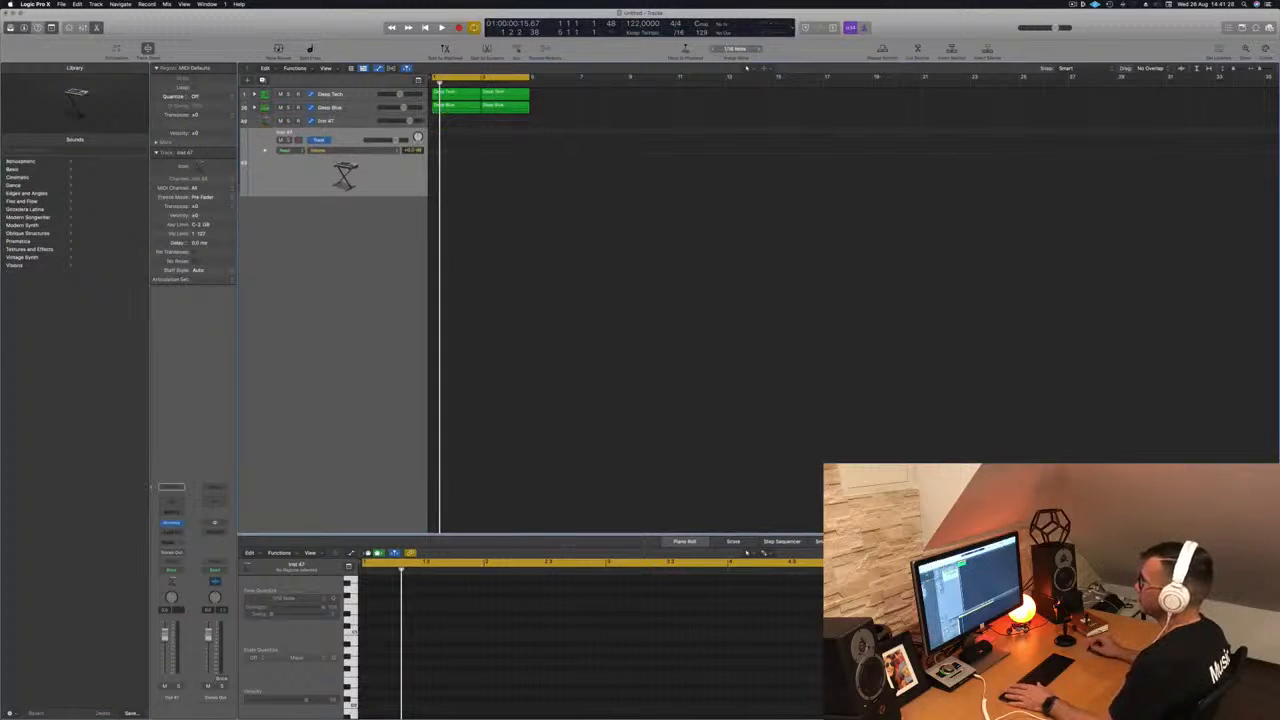
{"action": "right_click", "coordinate": [350, 121]}
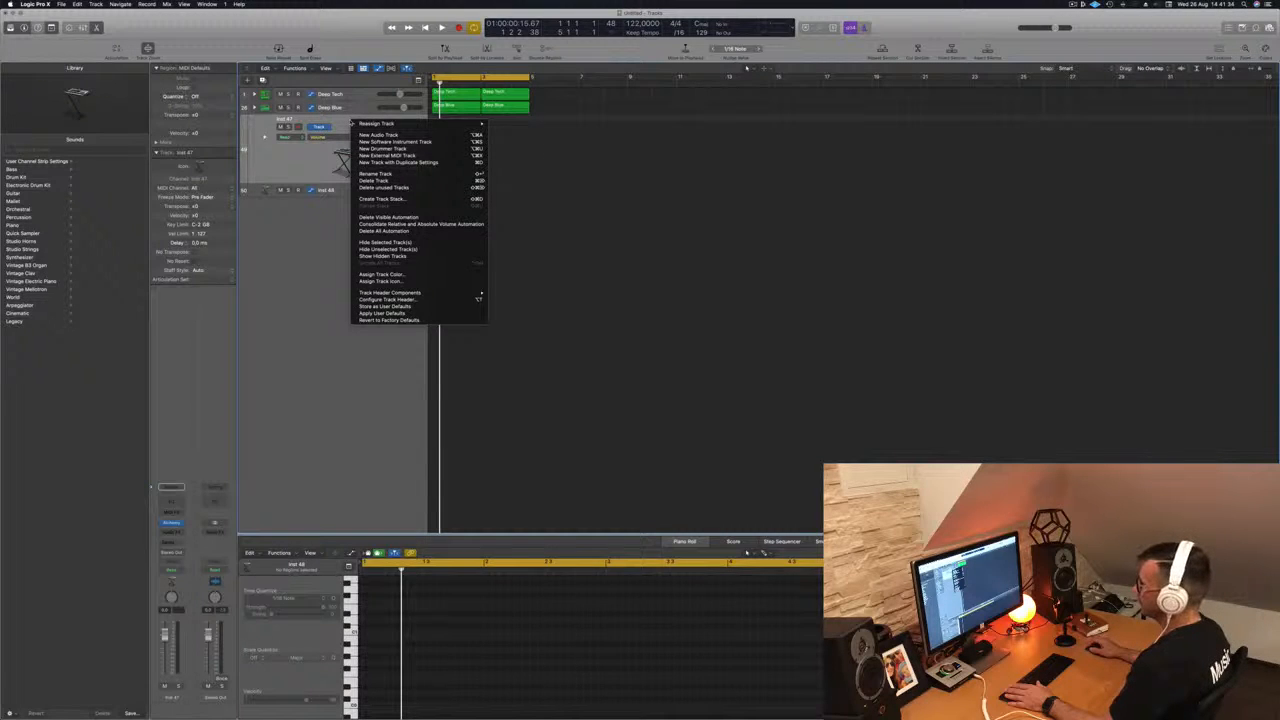
{"action": "right_click", "coordinate": [331, 322]}
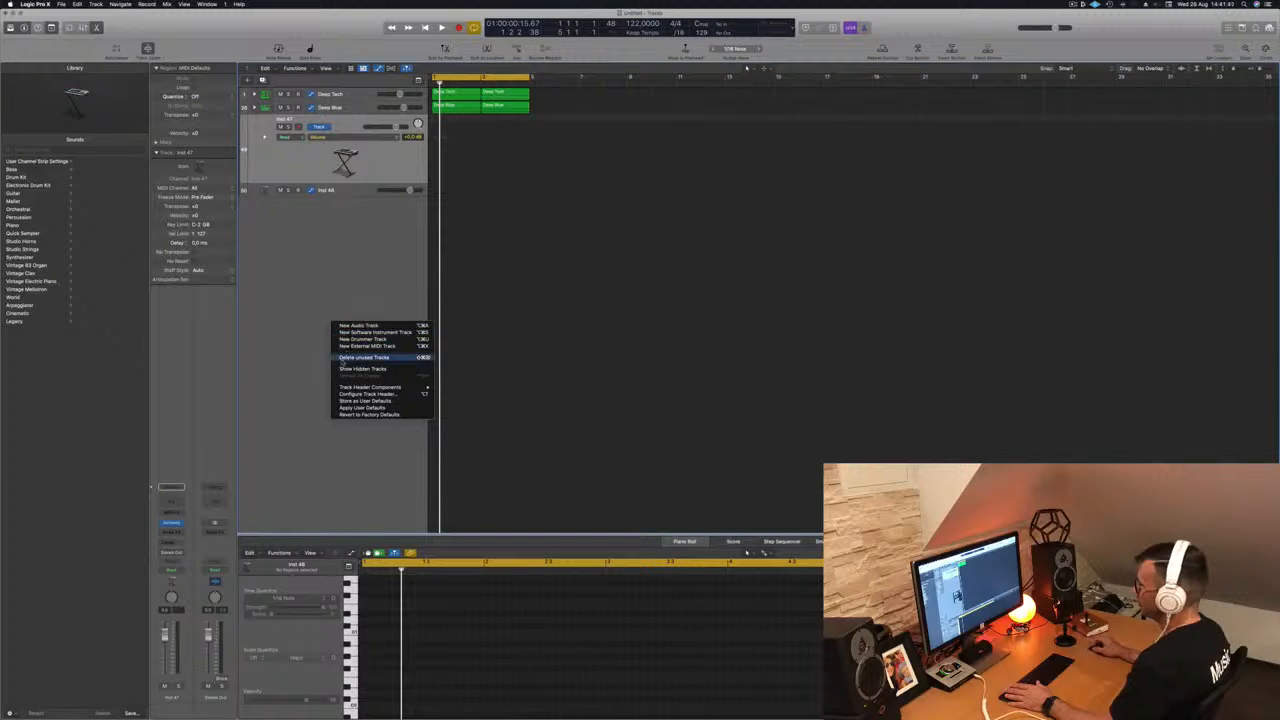
{"action": "left_click", "coordinate": [169, 20]}
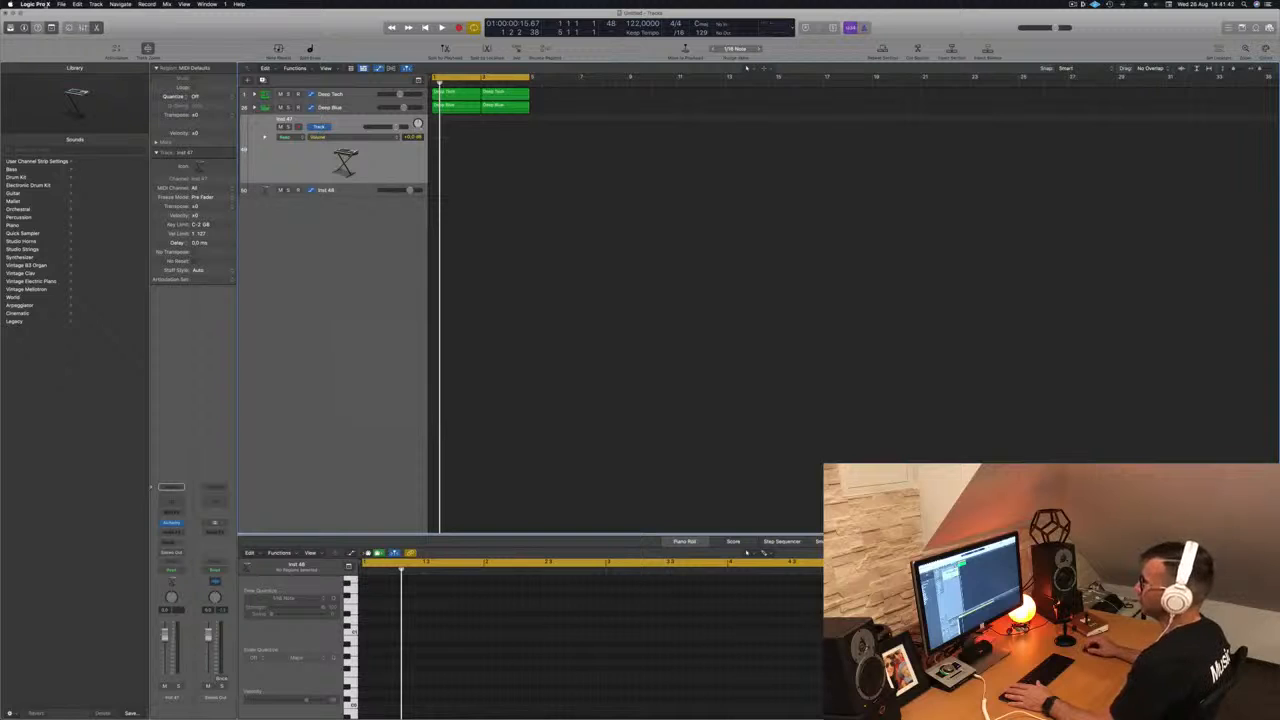
{"action": "left_click", "coordinate": [61, 4]}
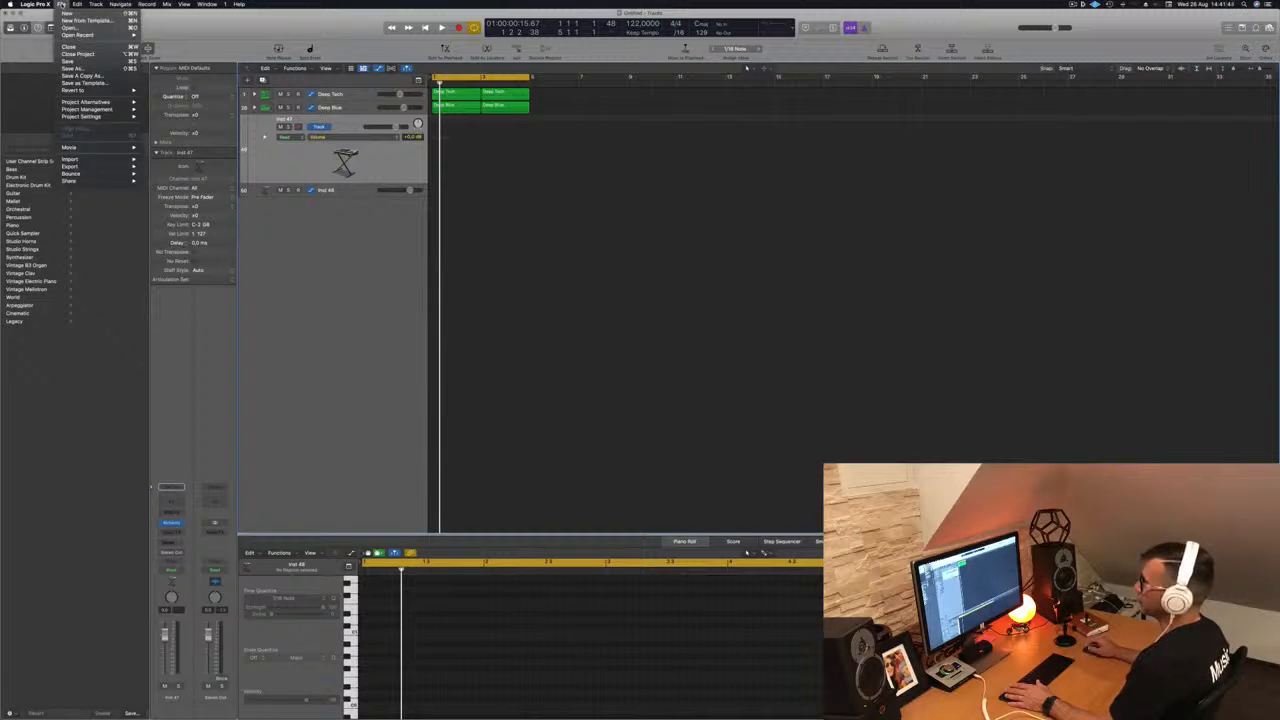
{"action": "mouse_move", "coordinate": [184, 4]}
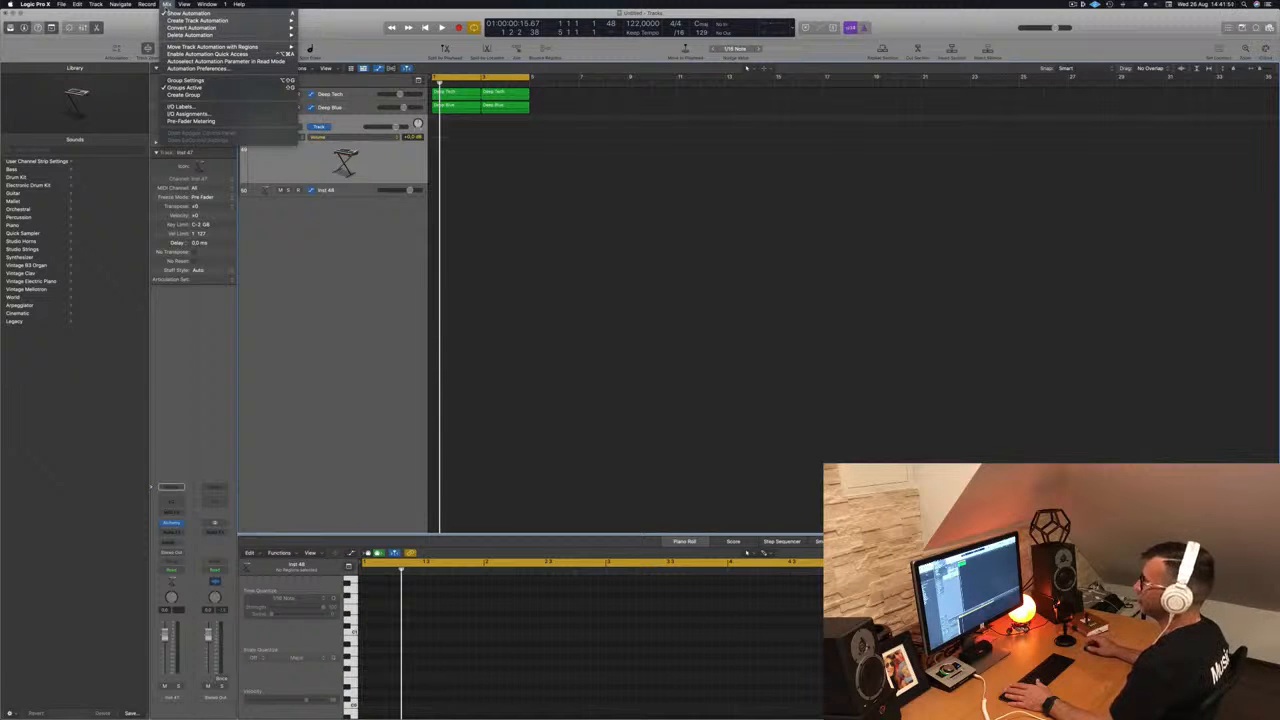
{"action": "left_click", "coordinate": [324, 293]}
{"action": "right_click", "coordinate": [324, 293]}
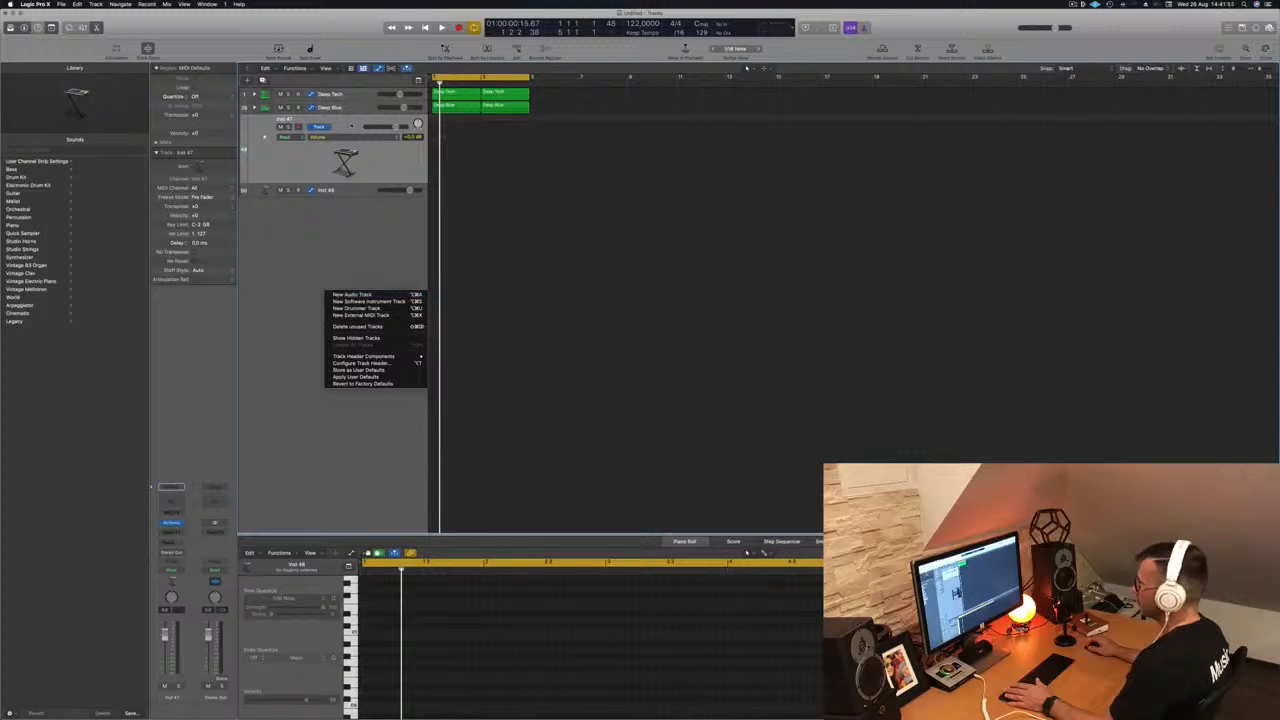
Step: Group the two new instrument tracks, Inst 47 and Inst 48, into a Summing Stack
{"action": "right_click", "coordinate": [353, 126]}
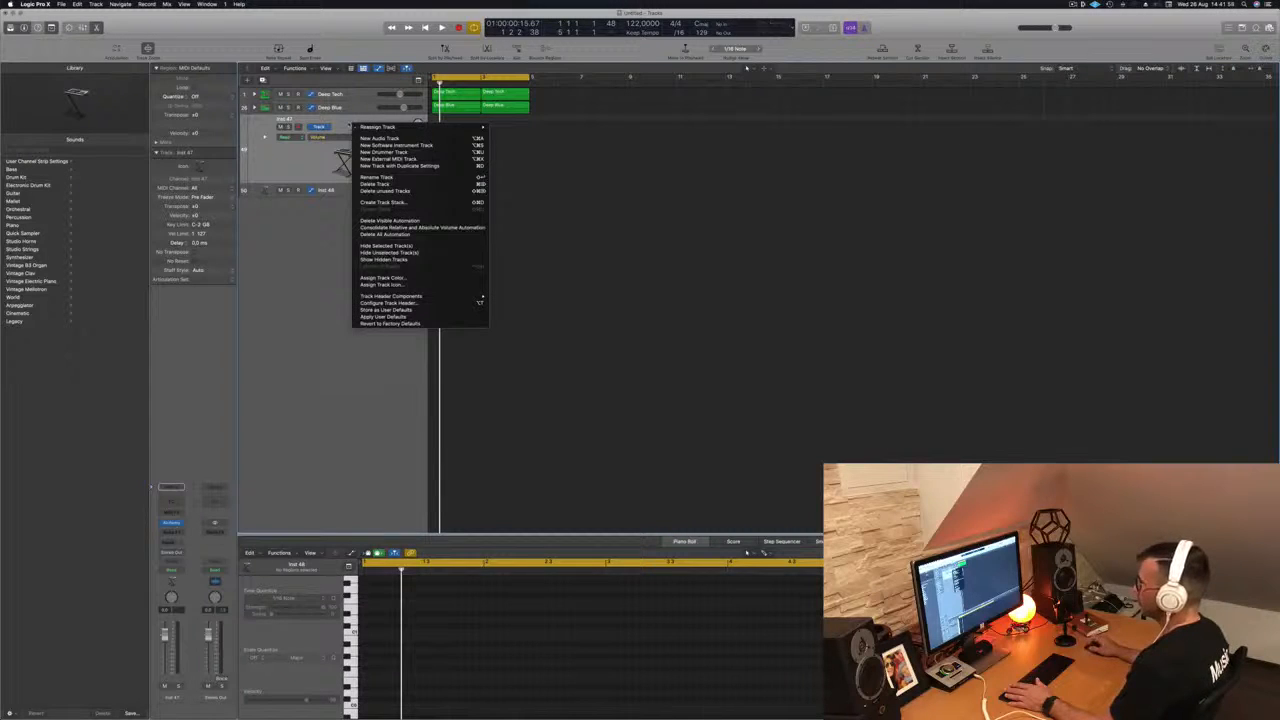
{"action": "left_click", "coordinate": [383, 202]}
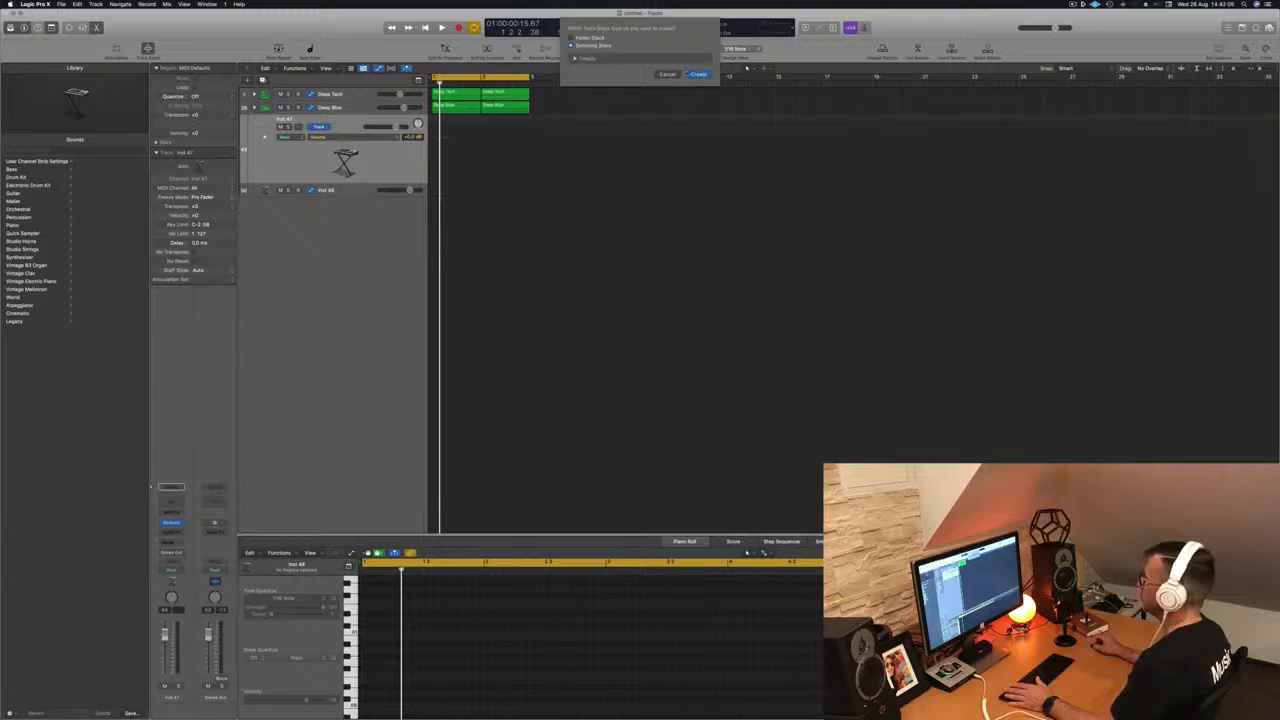
{"action": "key", "text": "Return"}
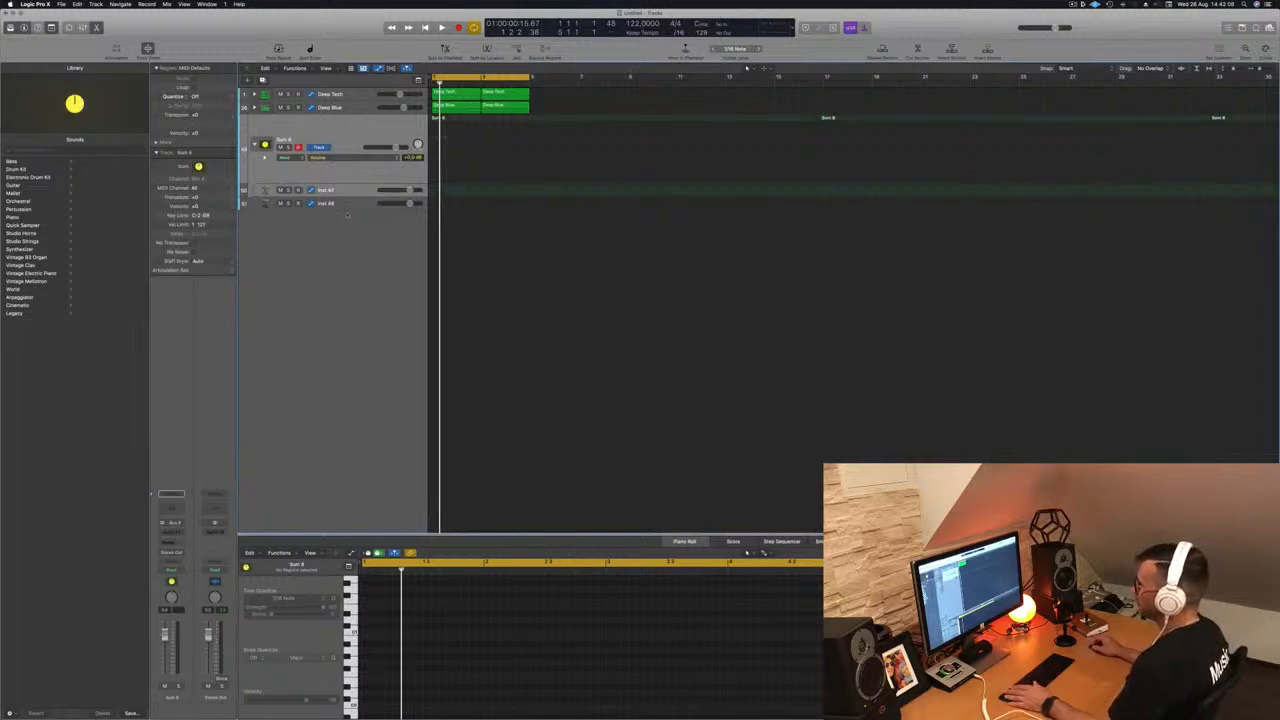
Step: Move Inst 48 above Inst 47 inside the summing stack and rename the stack BASS BUSS
{"action": "left_click", "coordinate": [343, 203]}
{"action": "left_click_drag", "start_coordinate": [343, 191], "coordinate": [334, 134]}
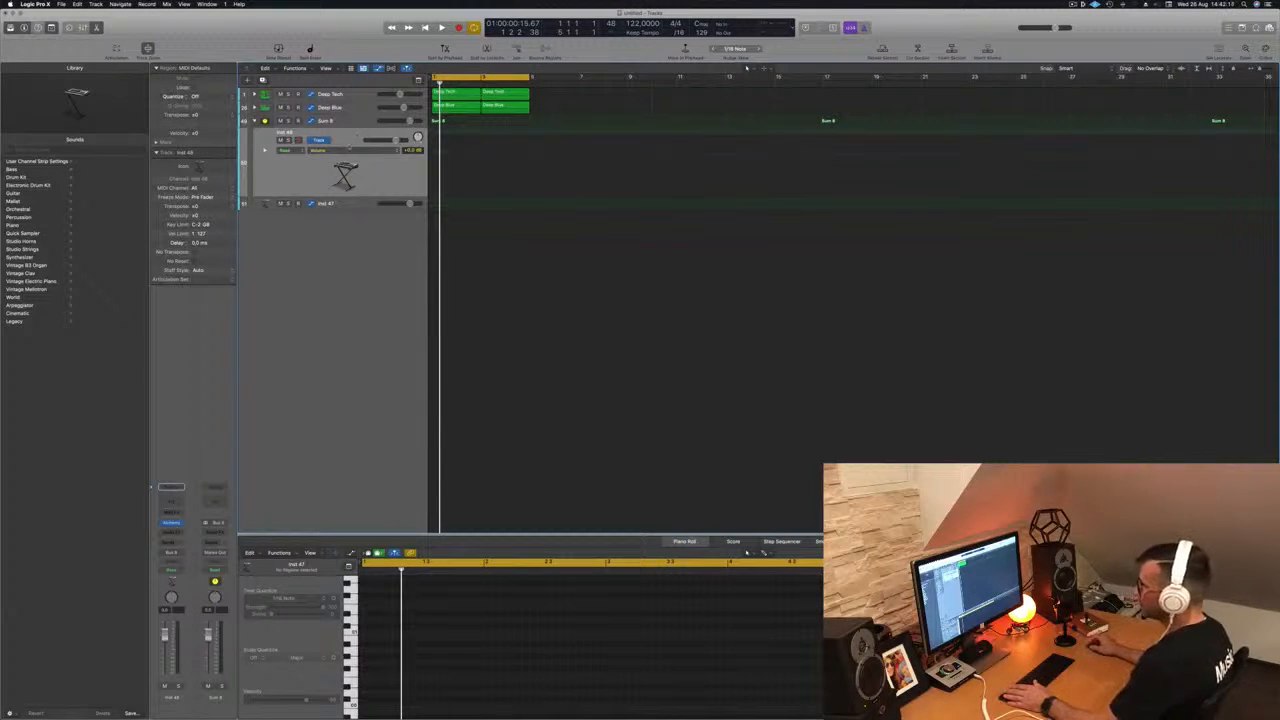
{"action": "left_click", "coordinate": [354, 122]}
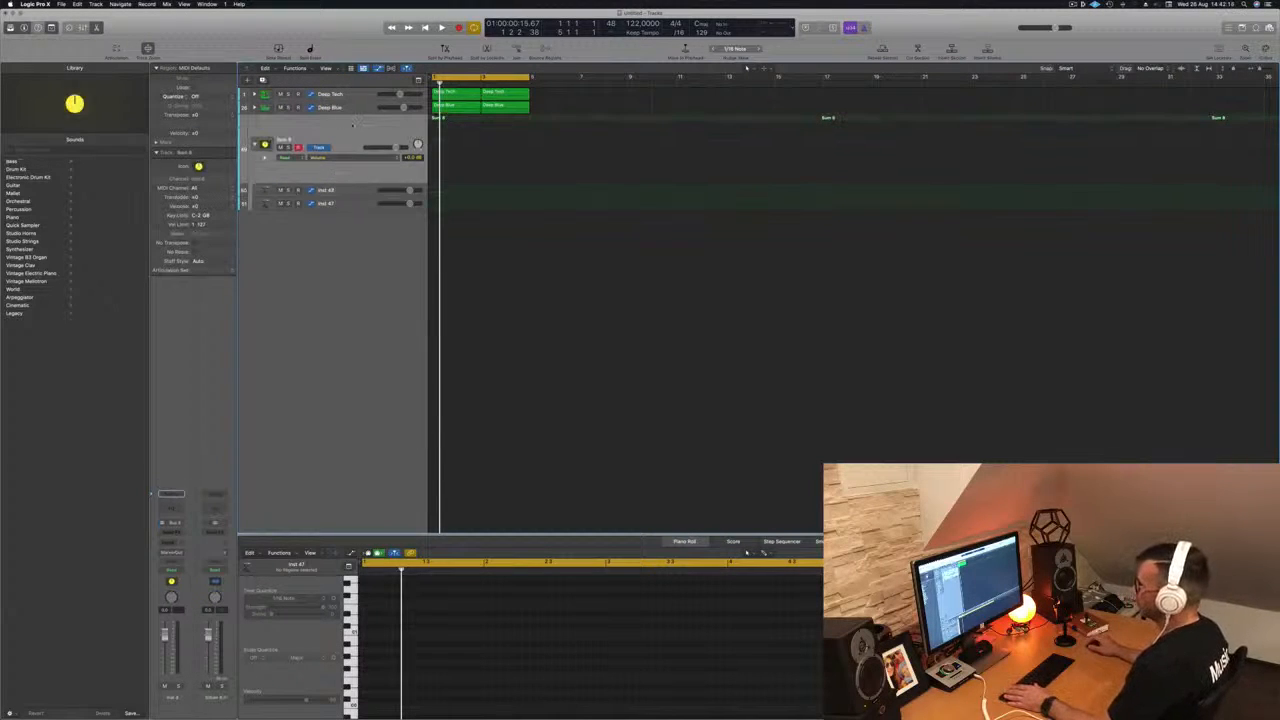
{"action": "left_click", "coordinate": [338, 192]}
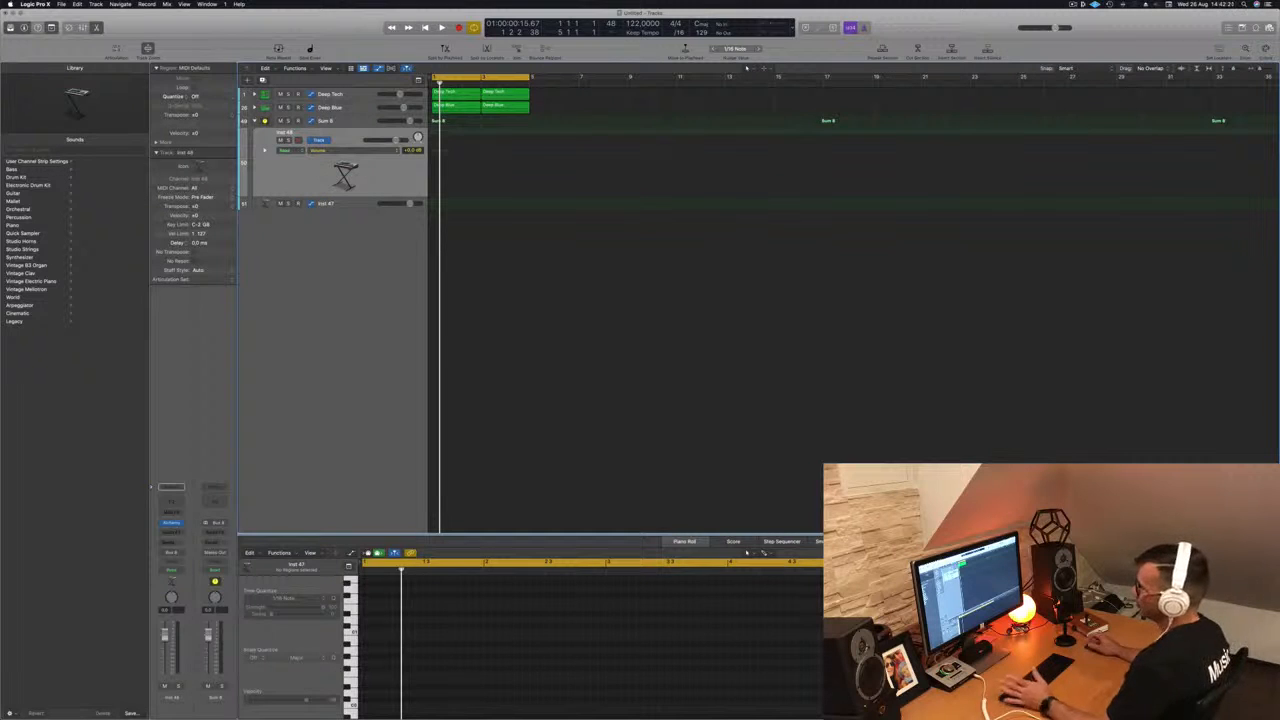
{"action": "double_click", "coordinate": [335, 122]}
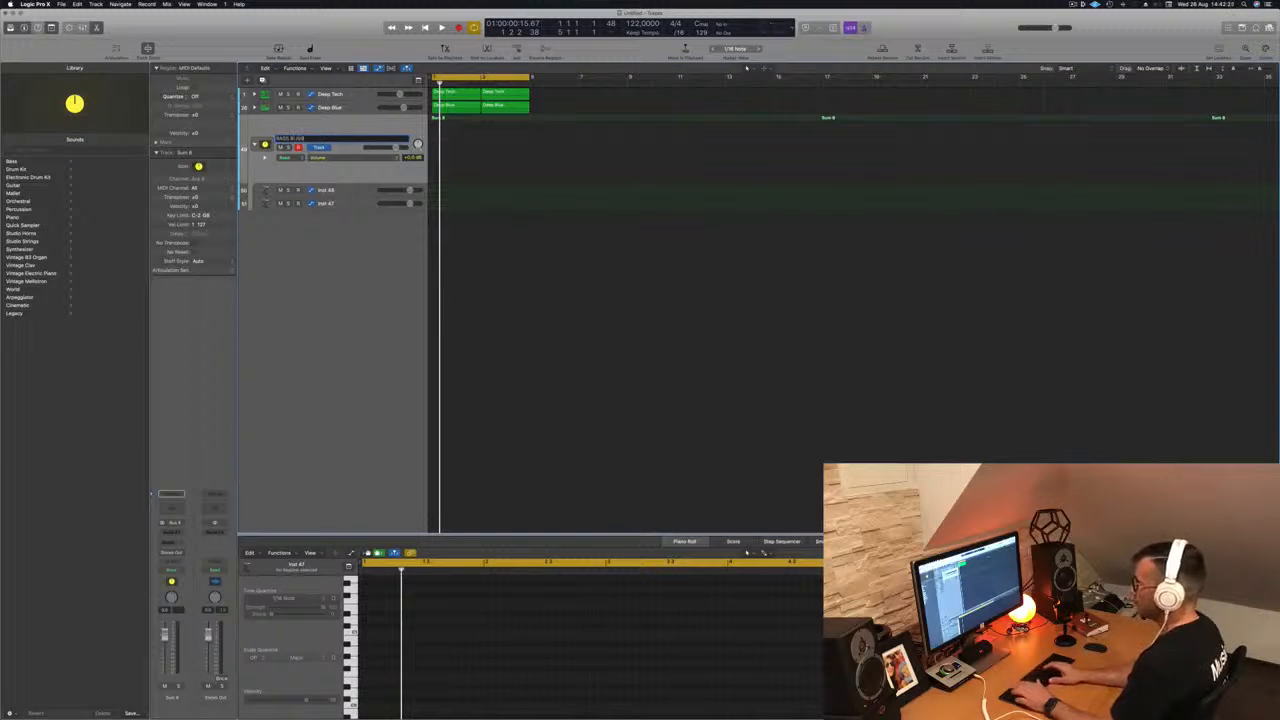
{"action": "key", "text": "Return"}
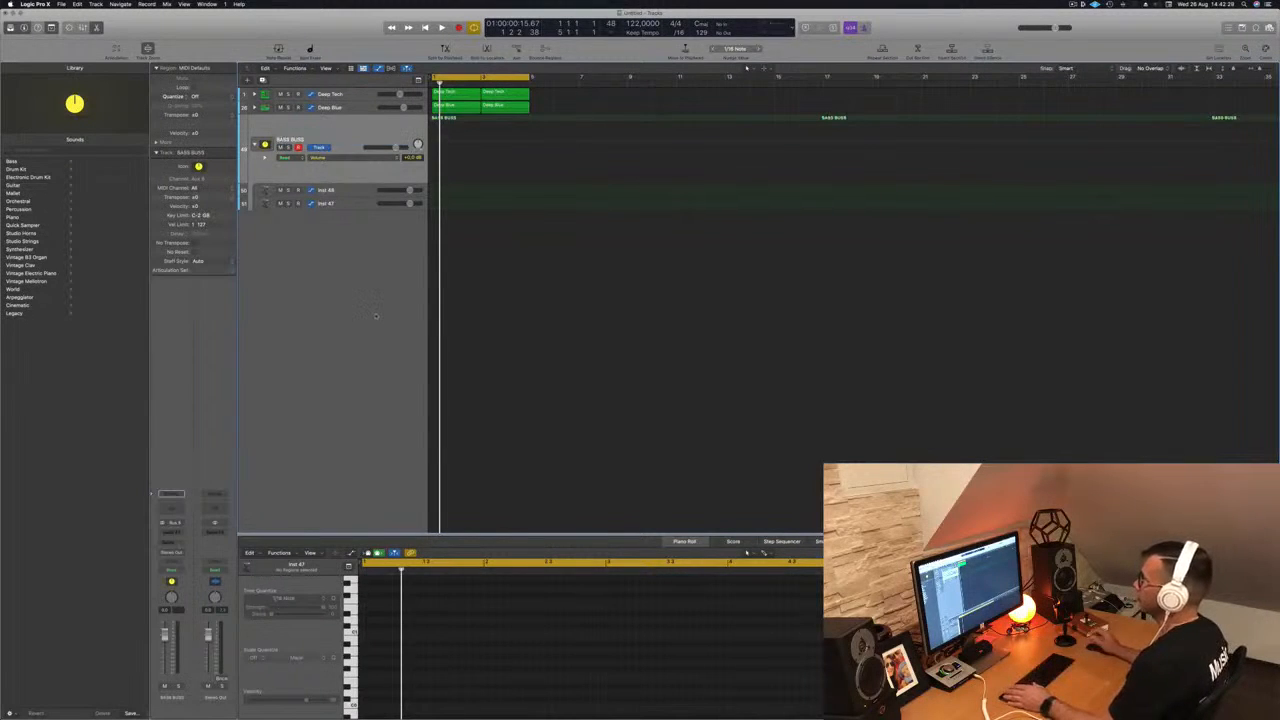
Step: Play the drum loop while selecting the two BASS BUSS subtracks in turn, ending on Inst 48
{"action": "key", "text": "space"}
{"action": "left_click", "coordinate": [348, 190]}
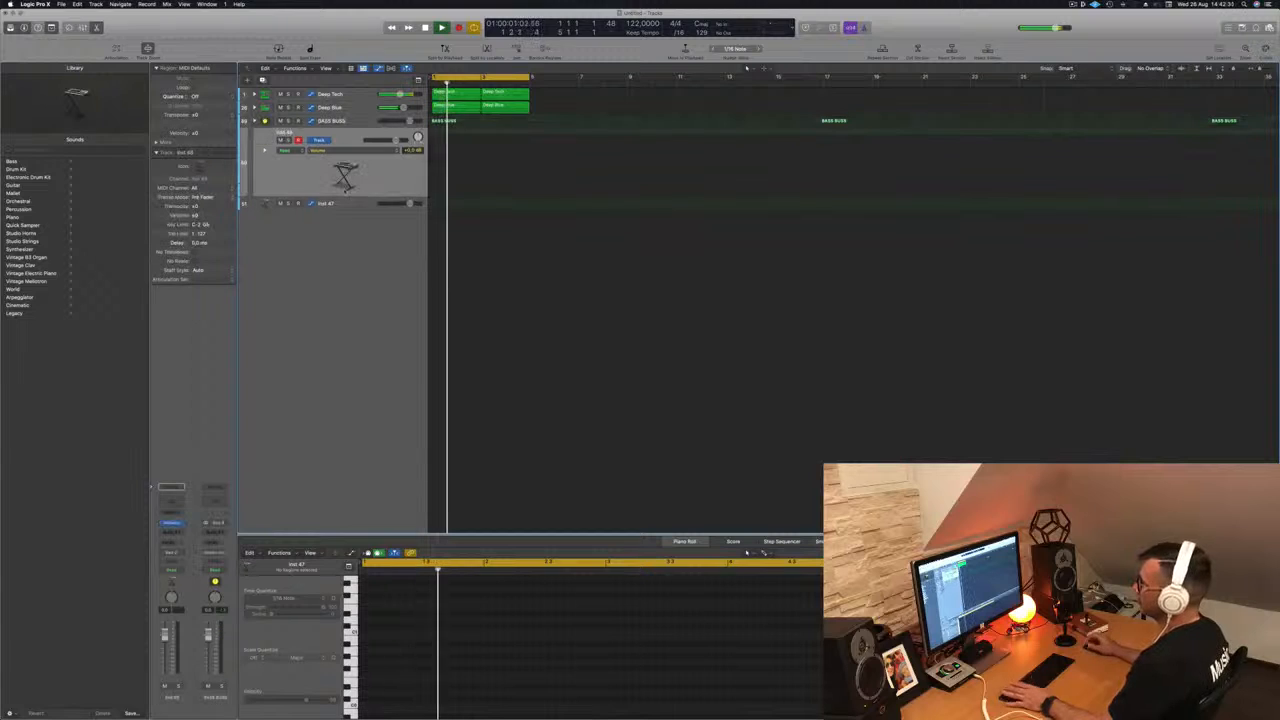
{"action": "key", "text": "space"}
{"action": "left_click", "coordinate": [350, 204]}
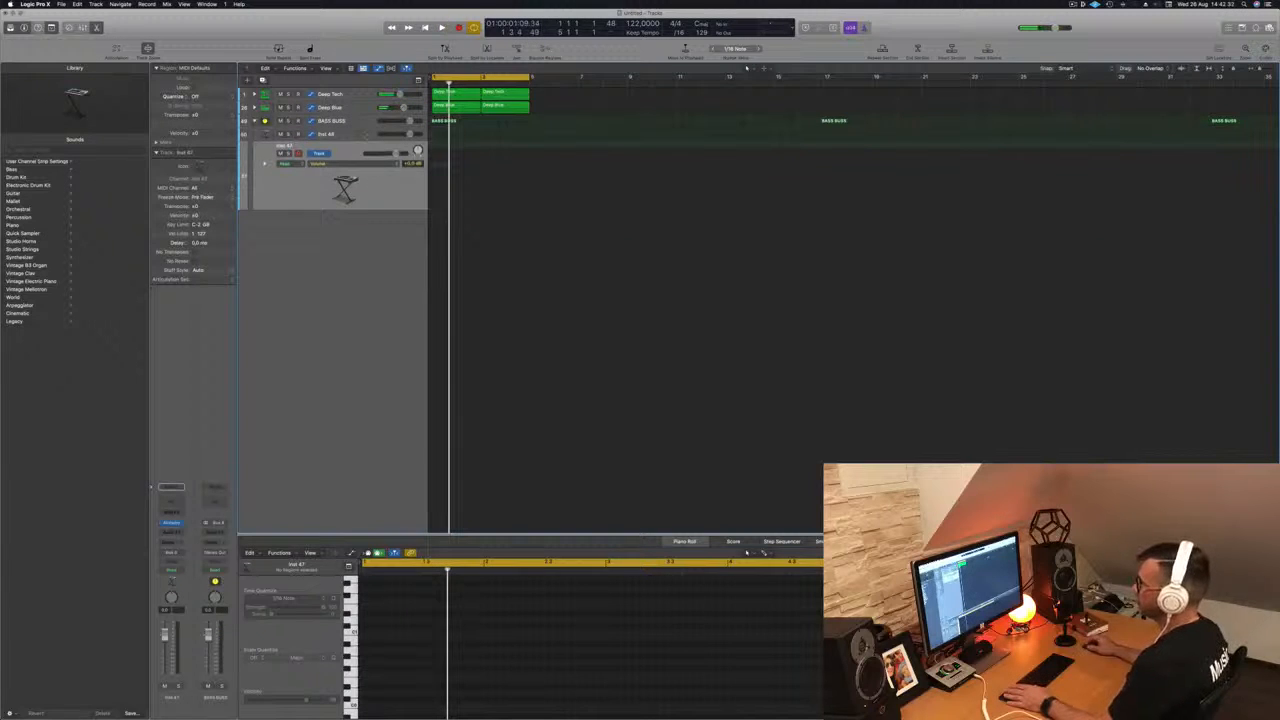
{"action": "key", "text": "Up"}
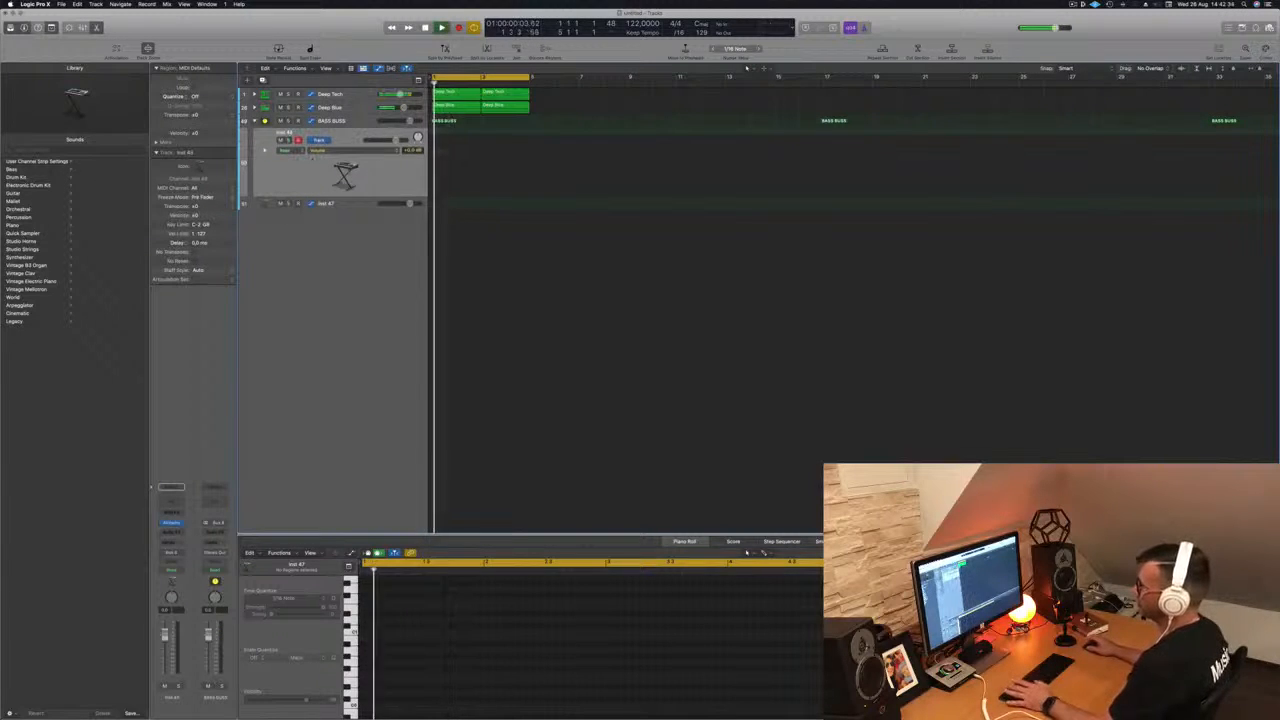
{"action": "key", "text": "Return"}
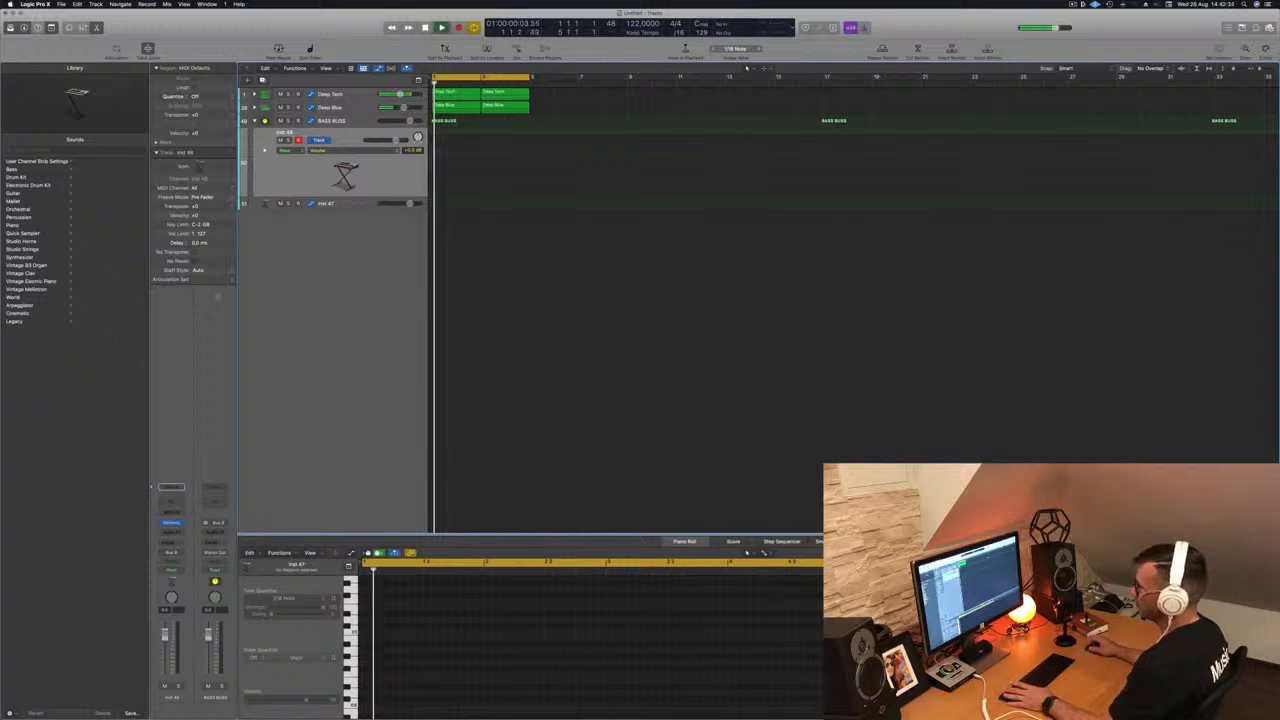
{"action": "key", "text": "Return"}
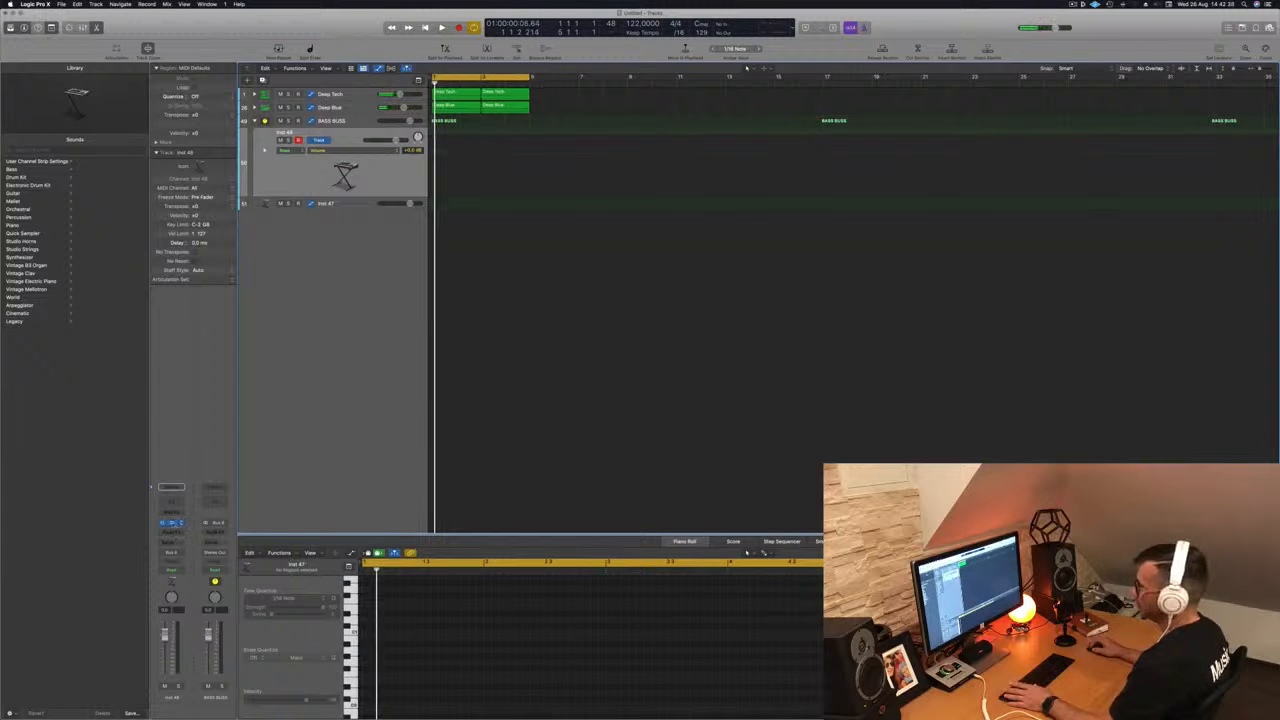
Step: Open Alchemy on the Inst 48 track and load the Bass preset 1963 Semi-Acoustic Thumb
{"action": "left_click", "coordinate": [172, 522]}
{"action": "left_click_drag", "start_coordinate": [568, 133], "coordinate": [538, 131]}
{"action": "left_click", "coordinate": [372, 188]}
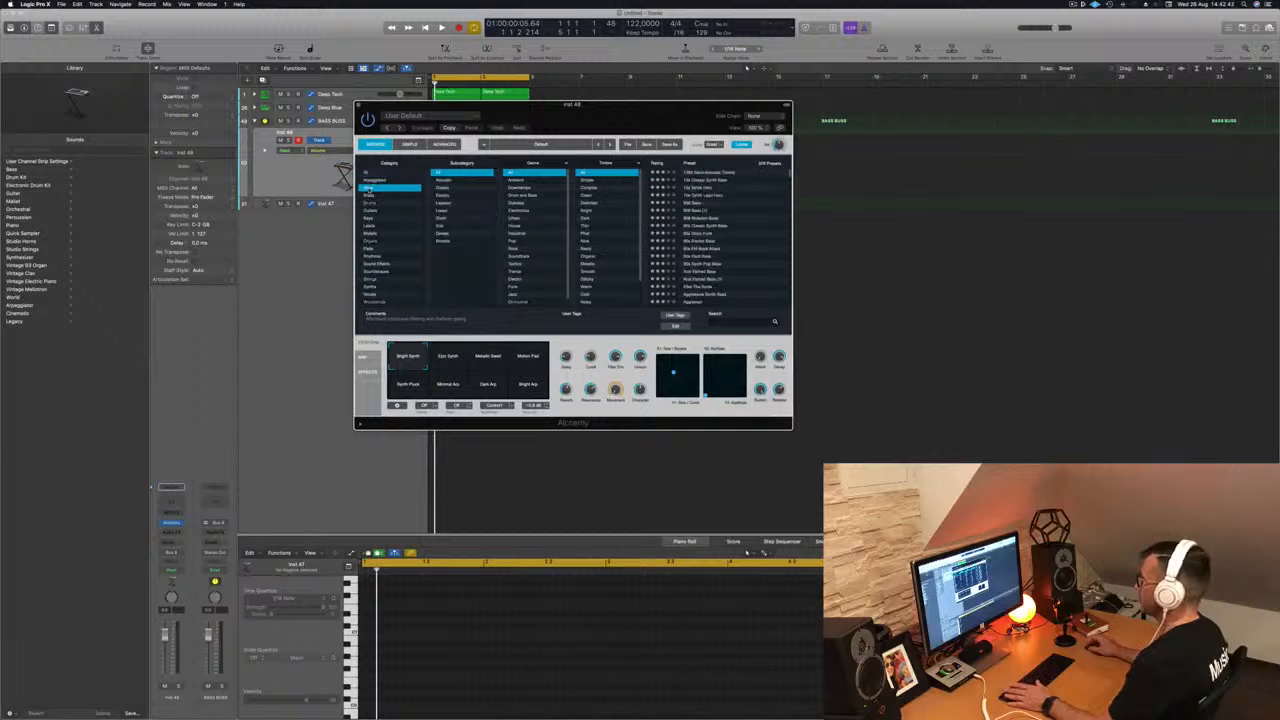
{"action": "left_click", "coordinate": [731, 180]}
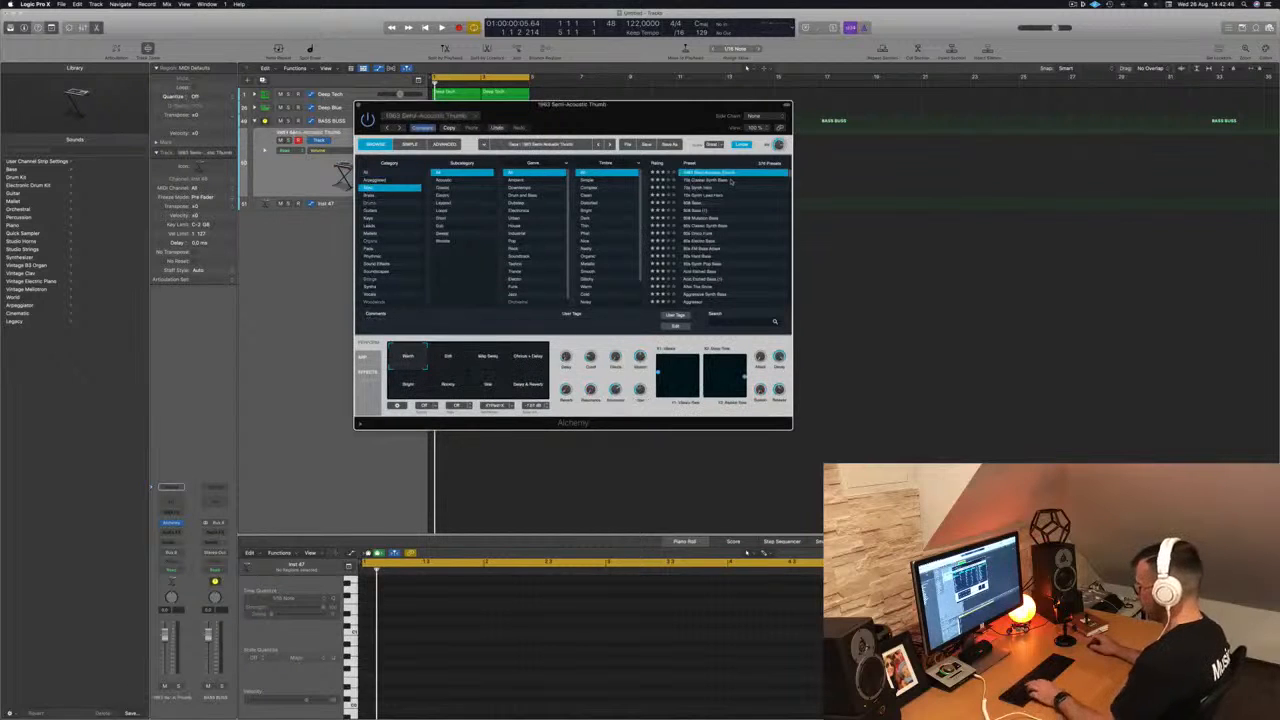
Step: Try the Alchemy bass preset 70s Synth Intro on the upper BASS BUSS subtrack by playing notes with Musical Typing
{"action": "key", "text": "super+k"}
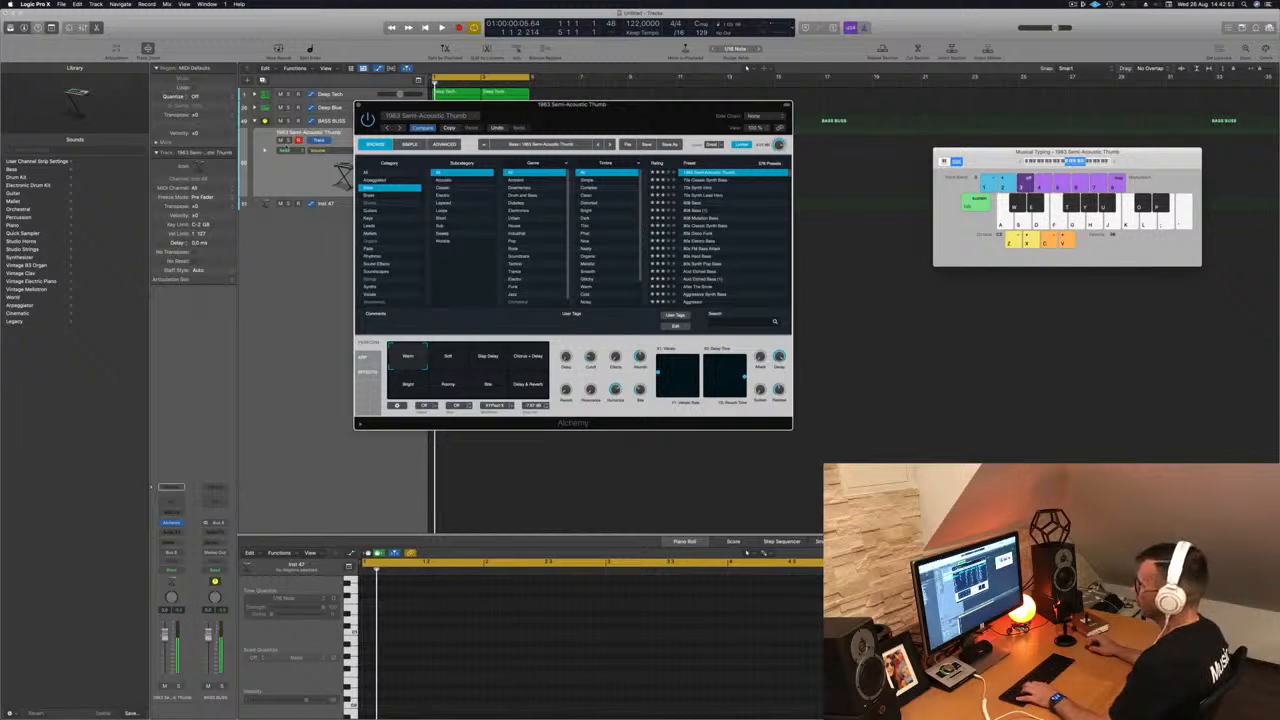
{"action": "left_click", "coordinate": [318, 203]}
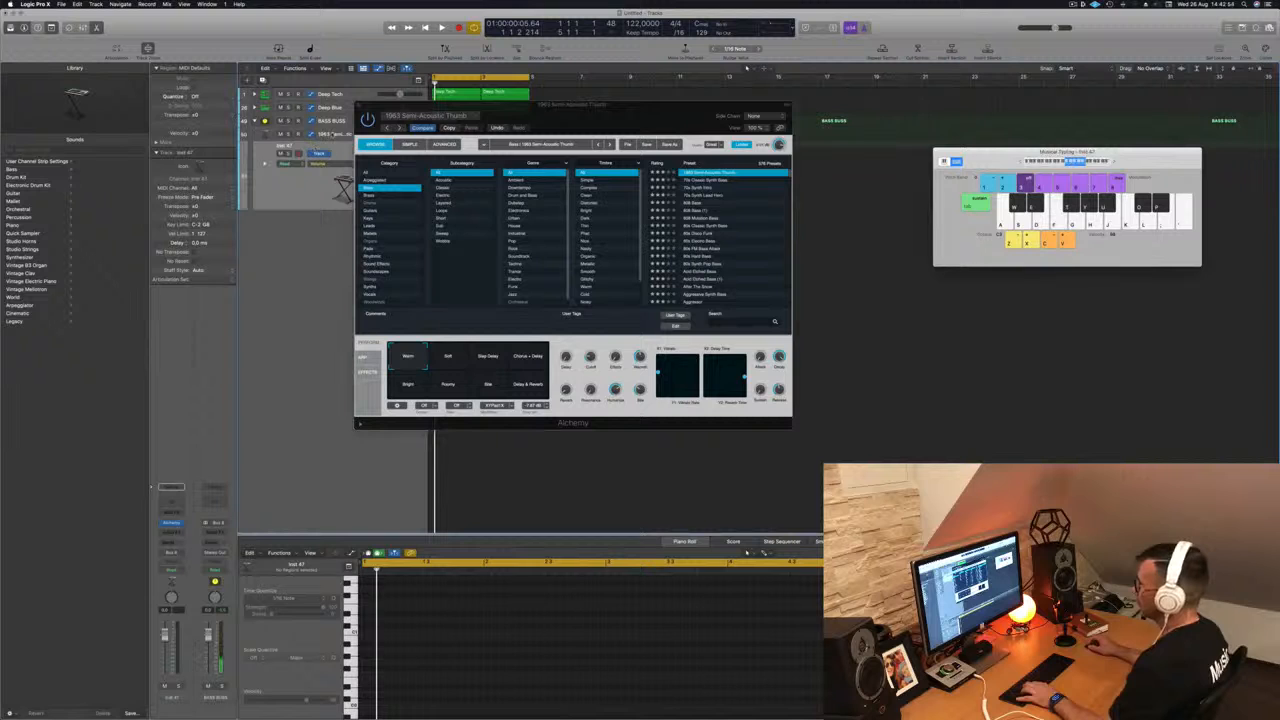
{"action": "left_click", "coordinate": [332, 134]}
{"action": "left_click", "coordinate": [700, 188]}
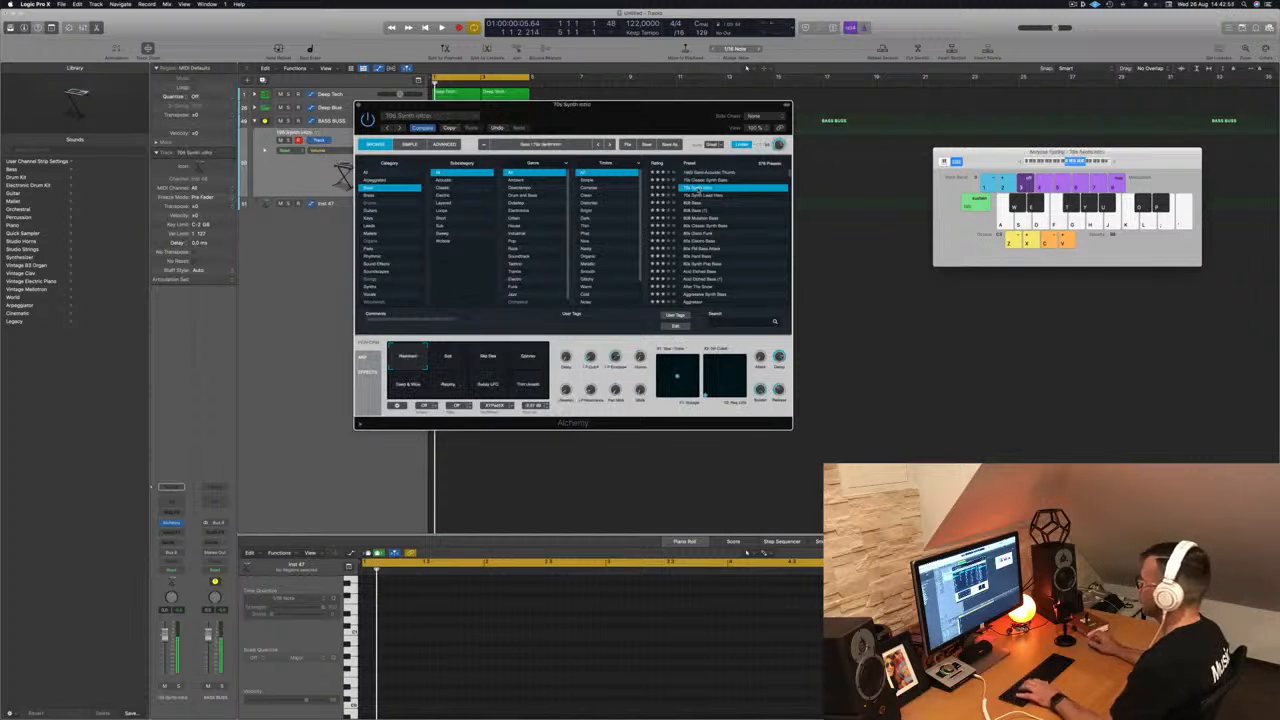
{"action": "left_click_drag", "start_coordinate": [615, 114], "coordinate": [720, 211]}
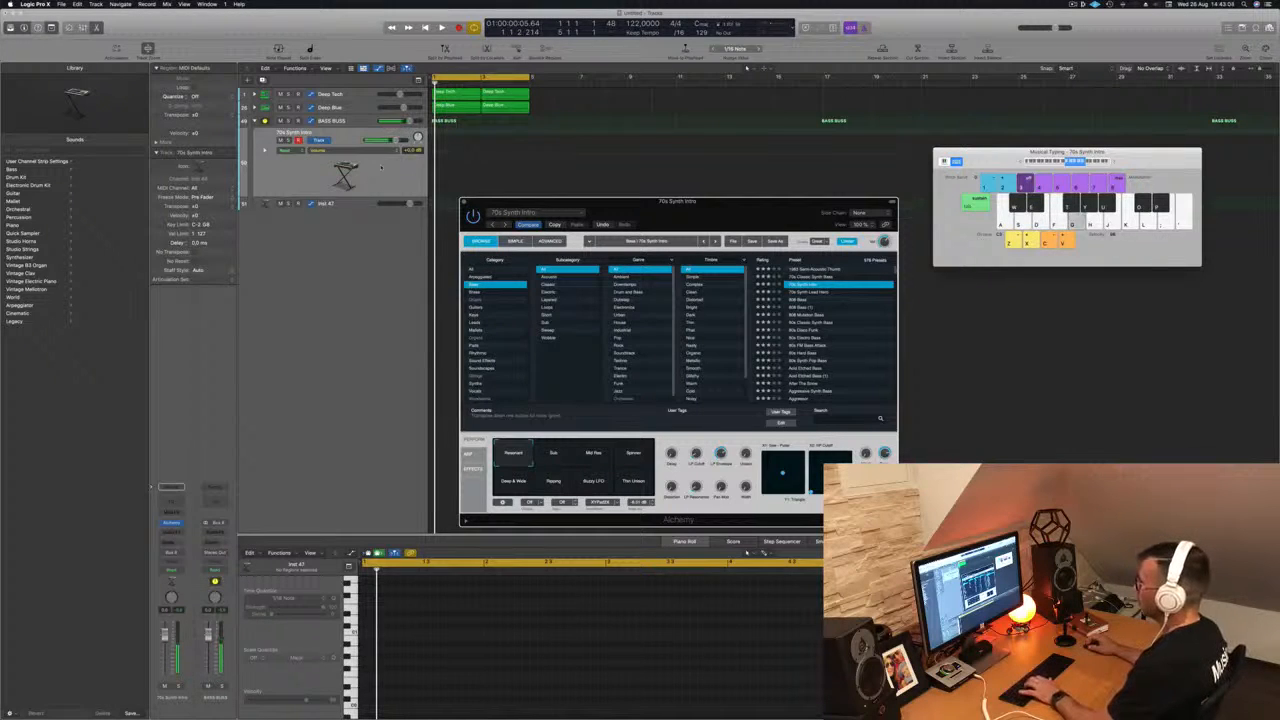
{"action": "key", "text": "f"}
{"action": "key", "text": "d"}
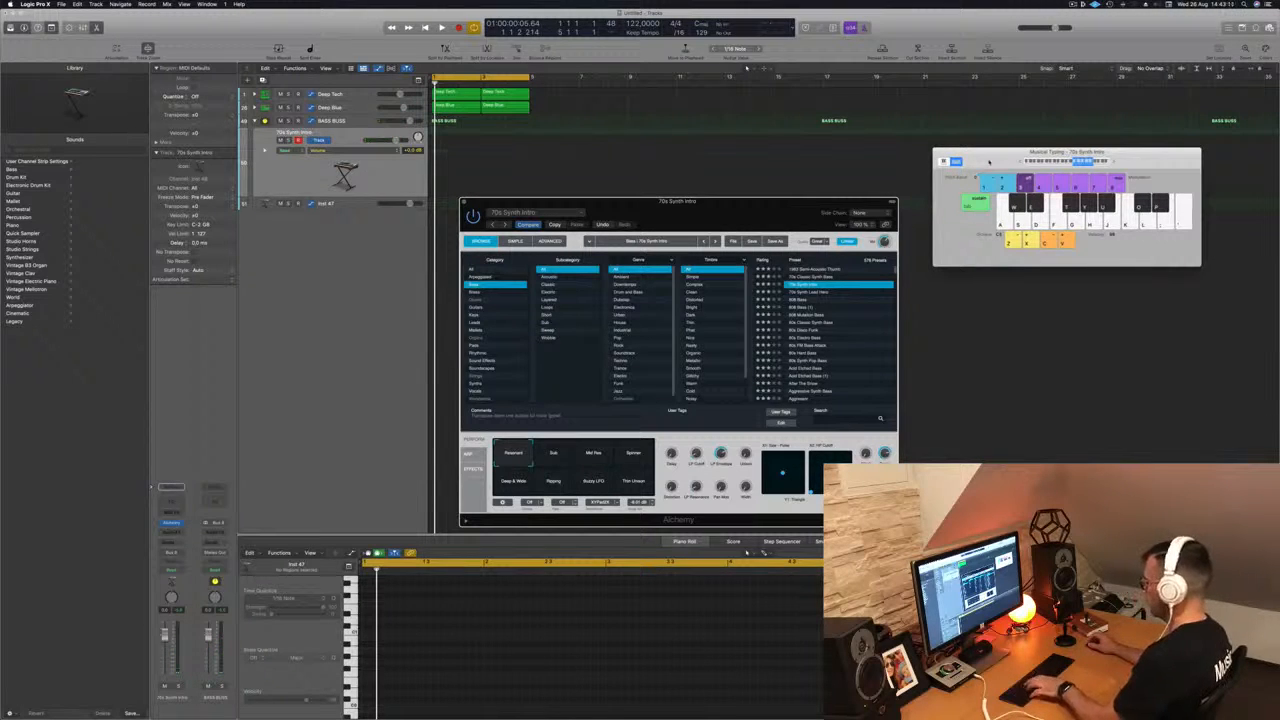
Step: Hide Musical Typing and play the drum loop with the Mixer open
{"action": "key", "text": "super+k"}
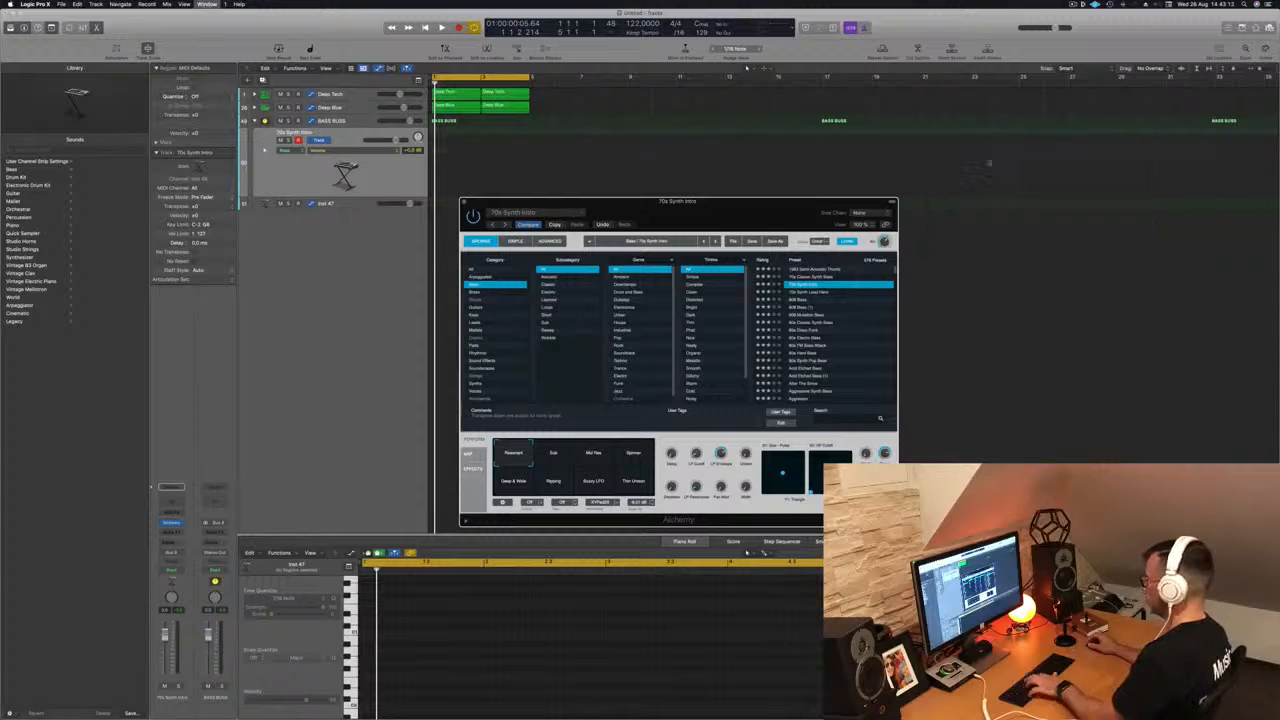
{"action": "key", "text": "o"}
{"action": "key", "text": "o"}
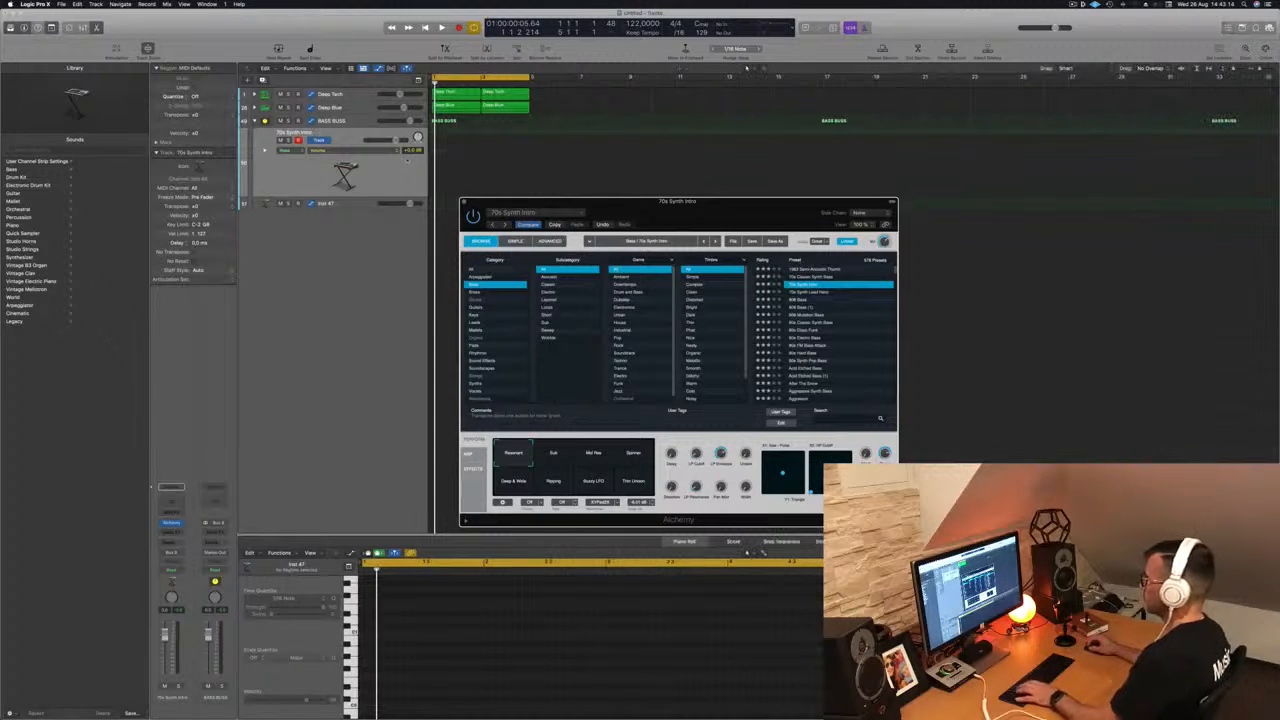
{"action": "left_click", "coordinate": [462, 106]}
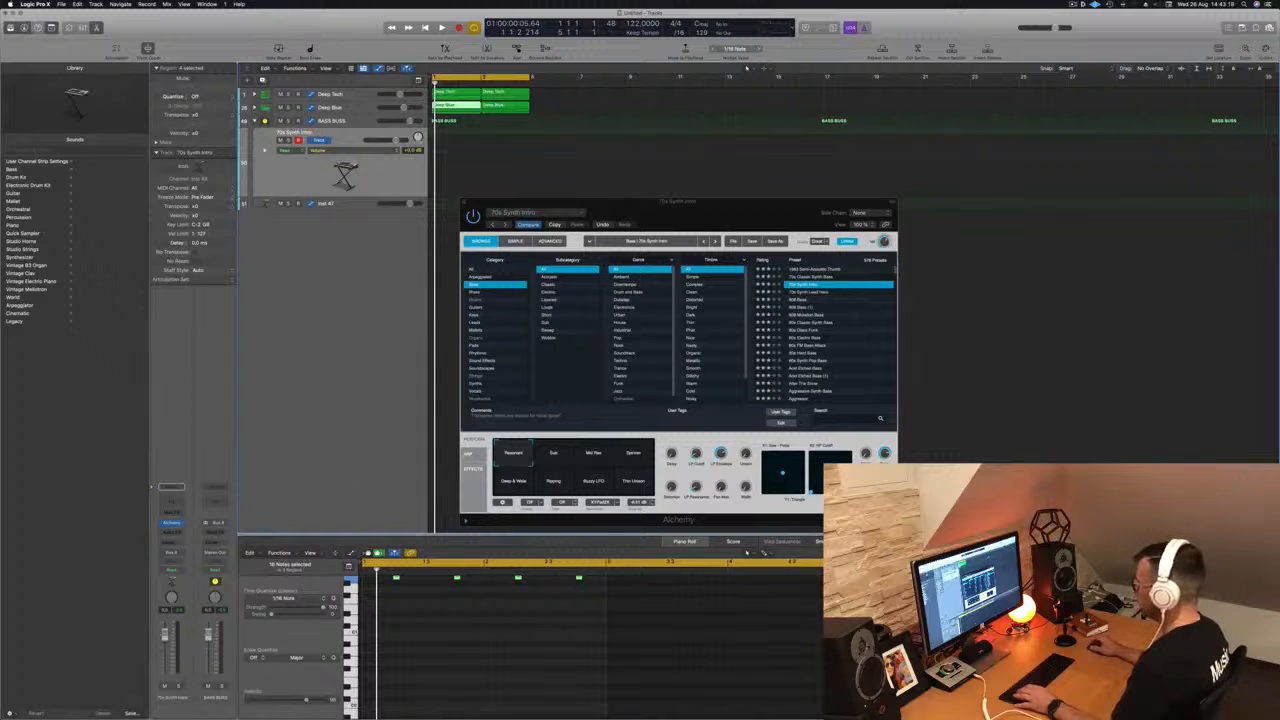
{"action": "key", "text": "space"}
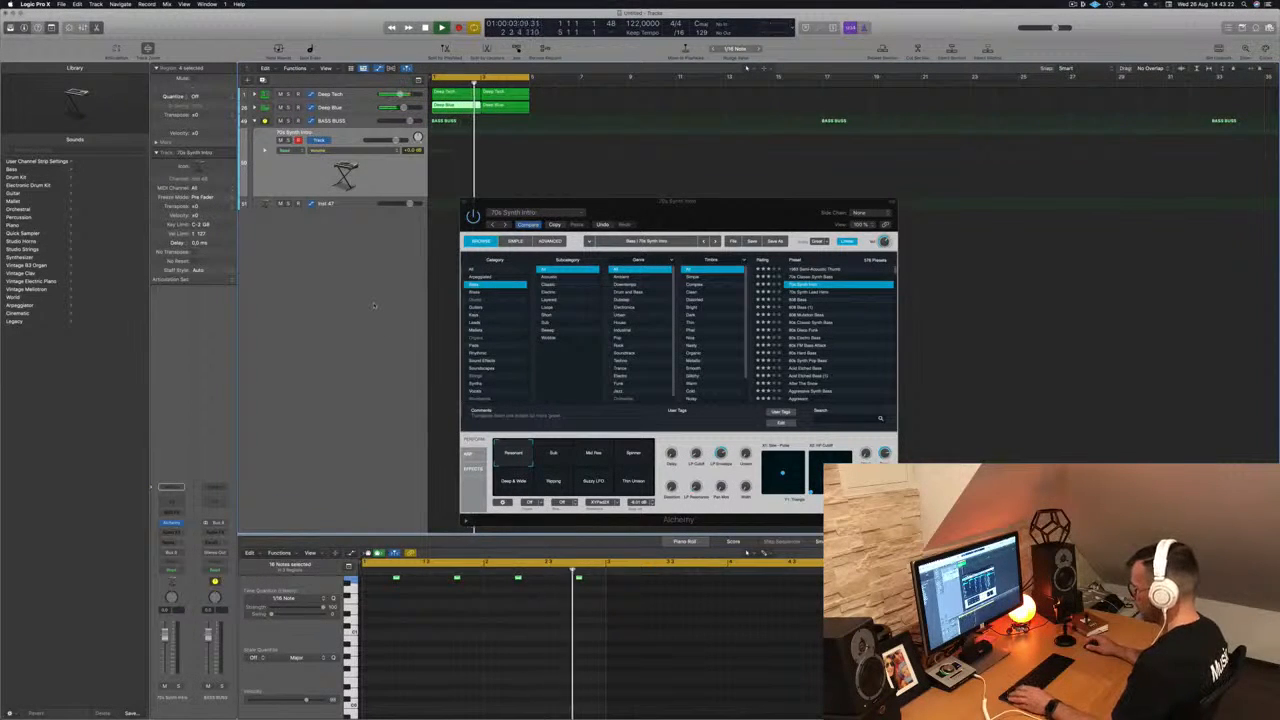
{"action": "key", "text": "x"}
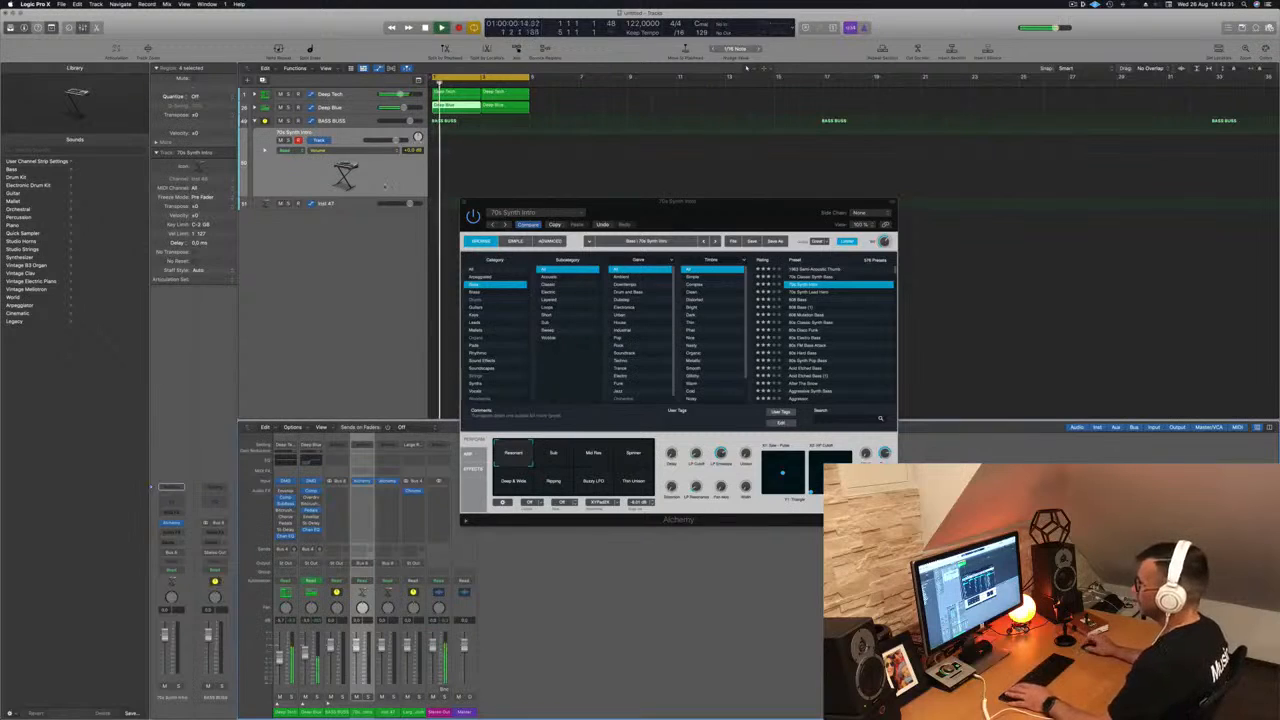
{"action": "left_click_drag", "start_coordinate": [664, 212], "coordinate": [677, 204]}
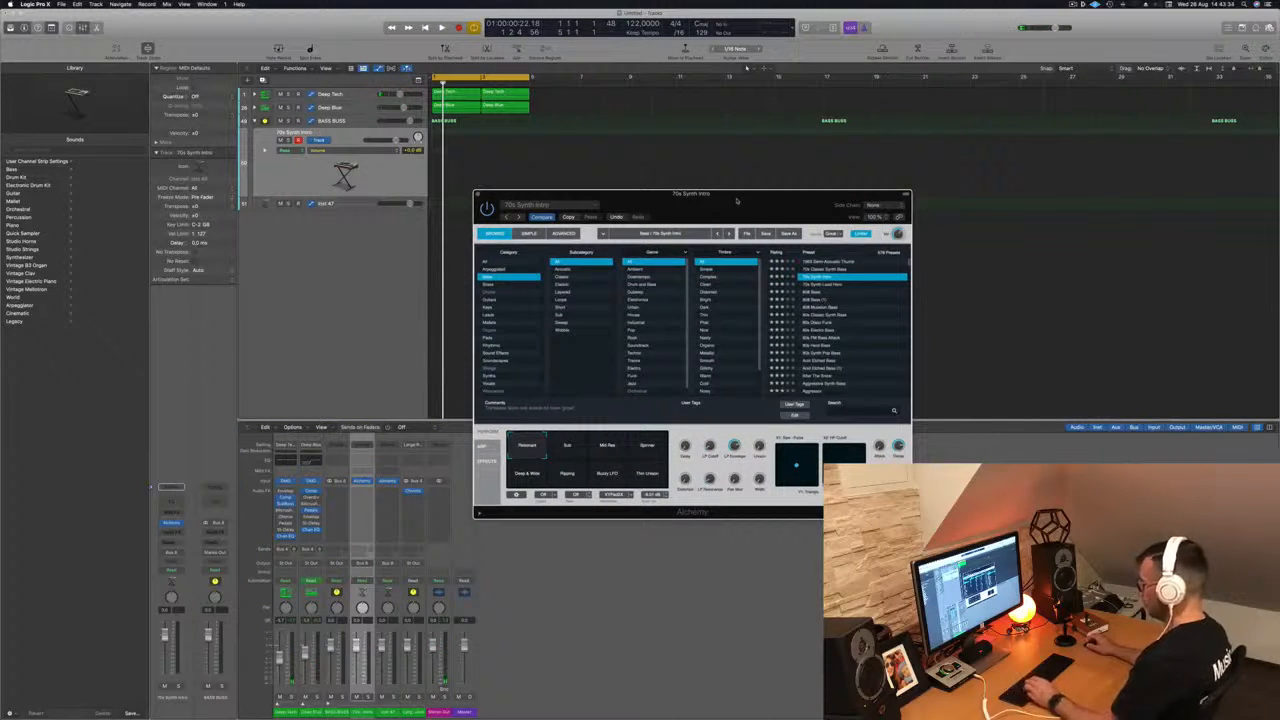
Step: Reopen Musical Typing in a lower octave and play 70s Synth Intro bass notes over the drum loop
{"action": "key", "text": "super+k"}
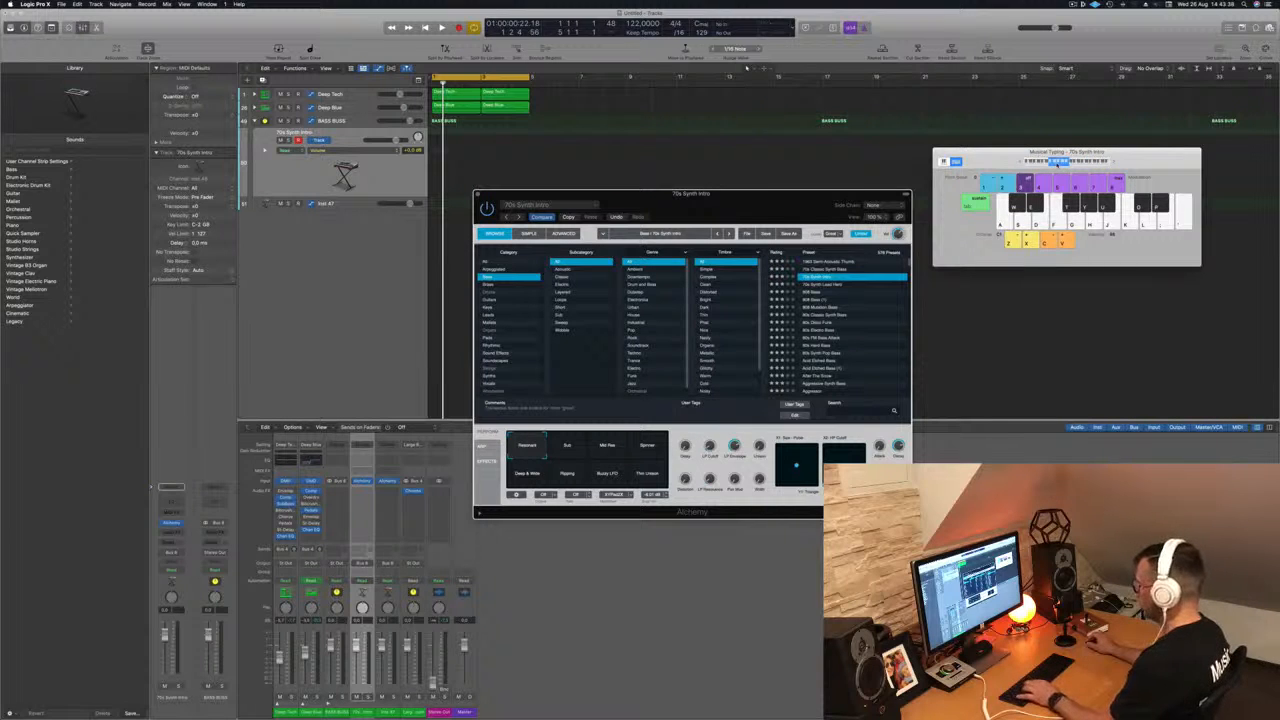
{"action": "key", "text": "h"}
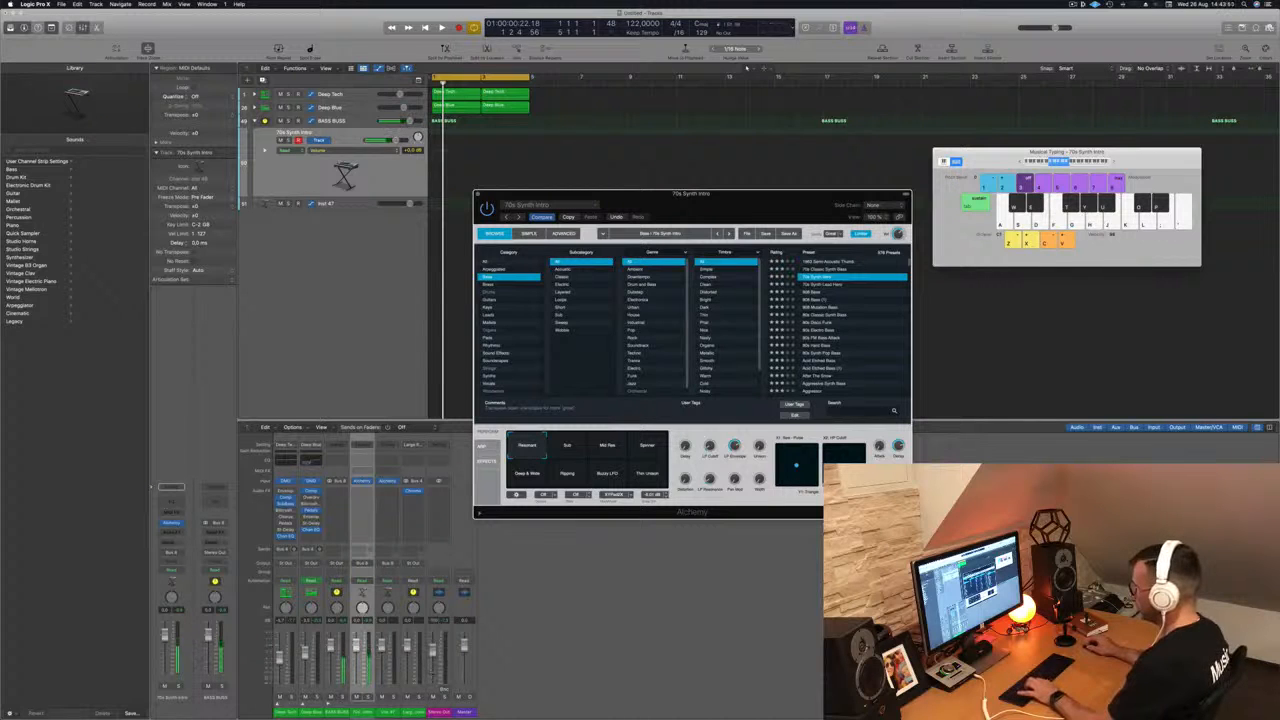
{"action": "left_click", "coordinate": [434, 648]}
{"action": "key", "text": "h"}
{"action": "key", "text": "space"}
{"action": "key", "text": "j"}
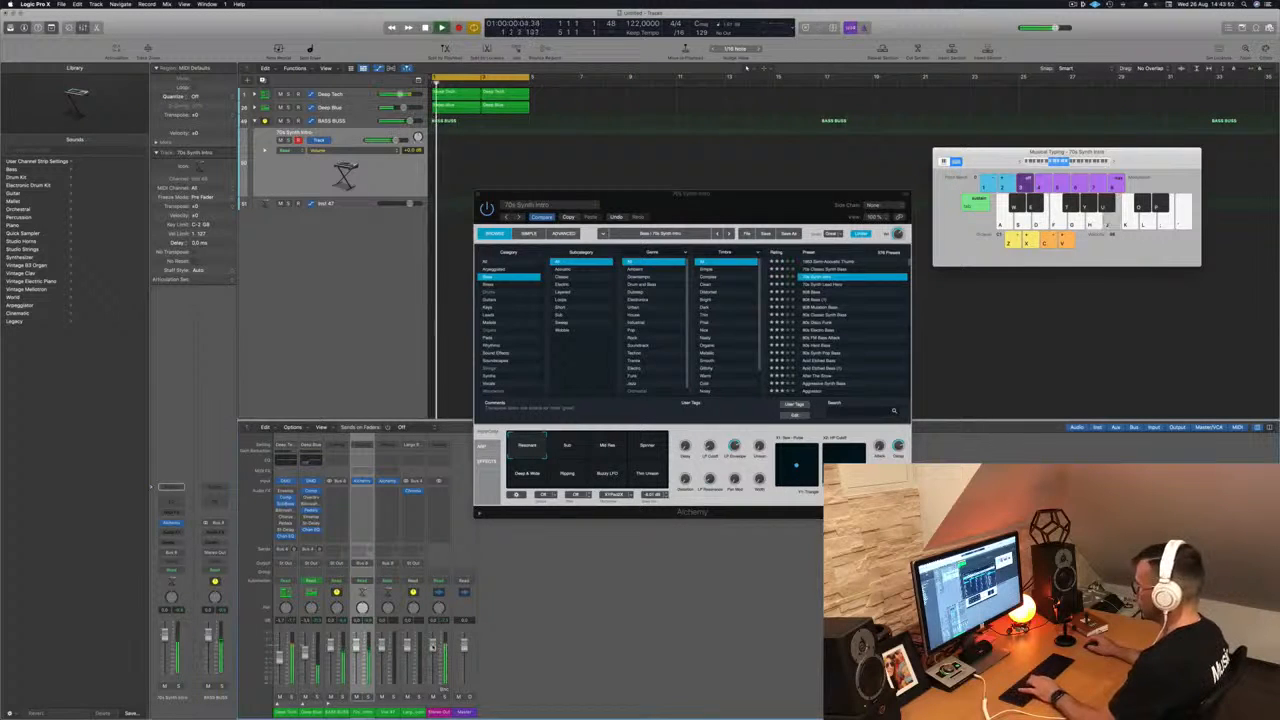
{"action": "key", "text": "j"}
{"action": "key", "text": "s"}
{"action": "key", "text": "a"}
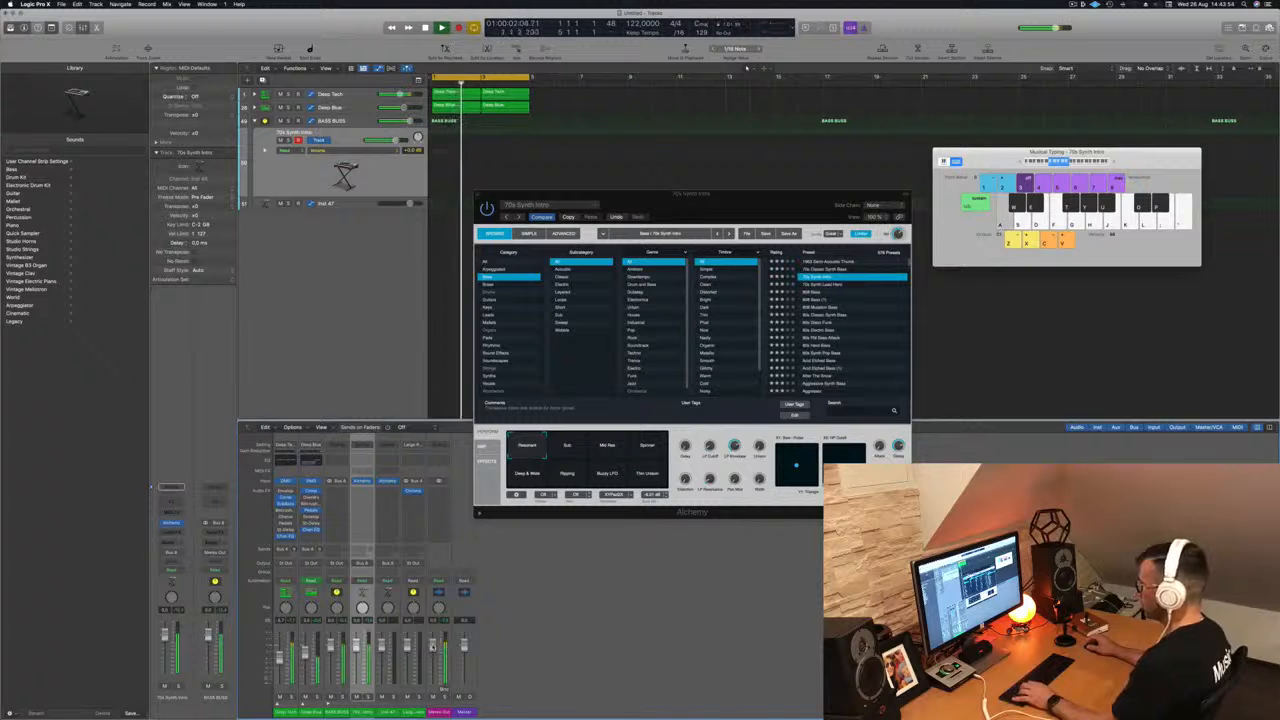
{"action": "key", "text": "s"}
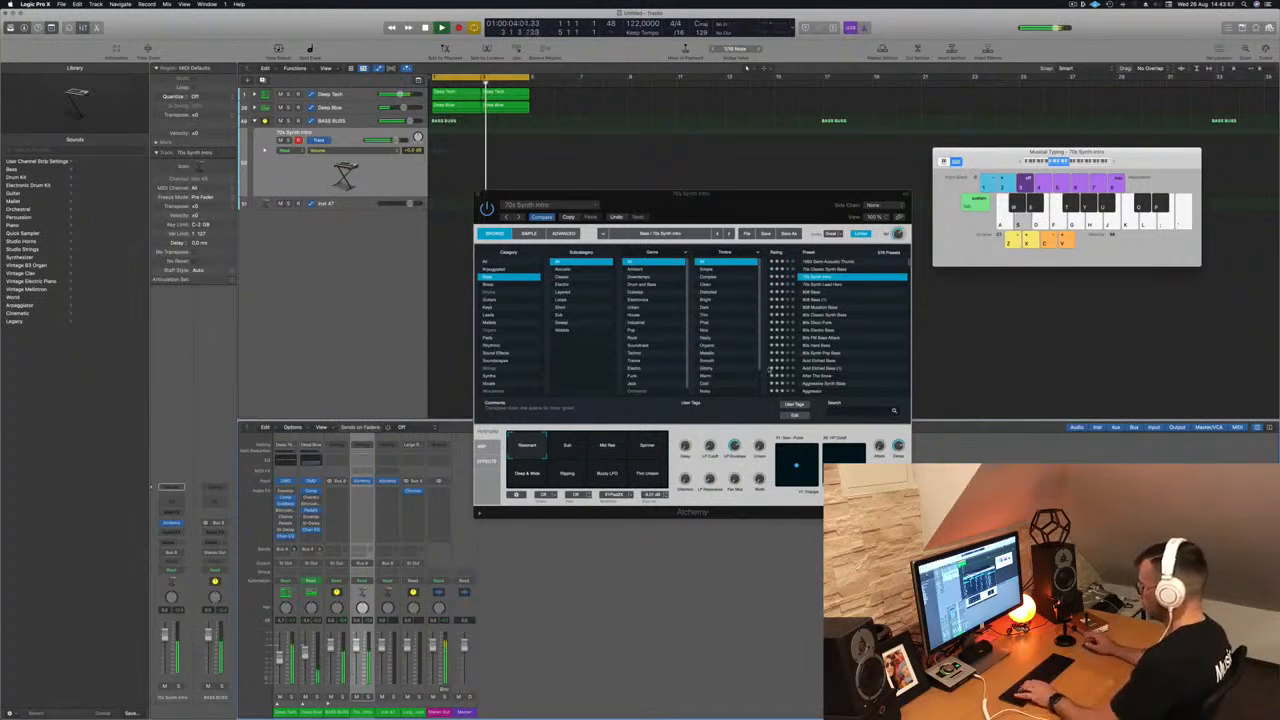
Step: Load the Alchemy preset 70s Classic Synth Bass and set the track's volume to -14.0 dB
{"action": "left_click_drag", "start_coordinate": [716, 198], "coordinate": [789, 196]}
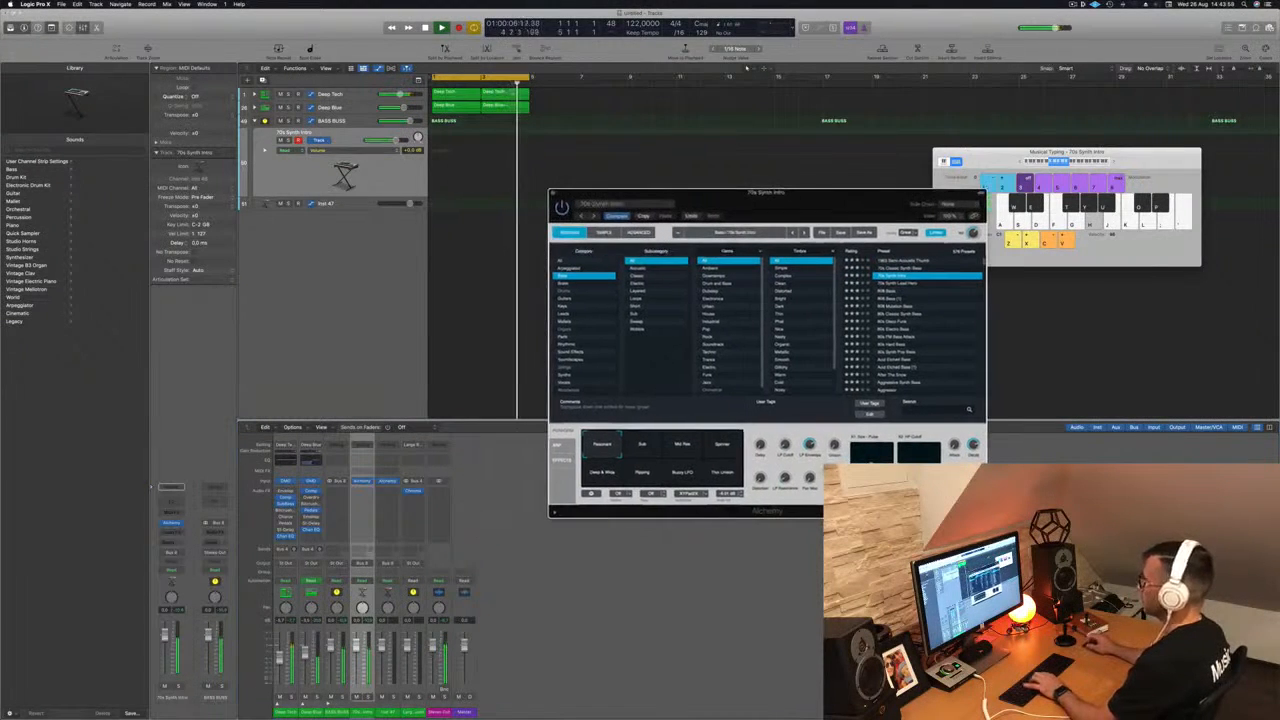
{"action": "left_click", "coordinate": [888, 284]}
{"action": "left_click", "coordinate": [901, 268]}
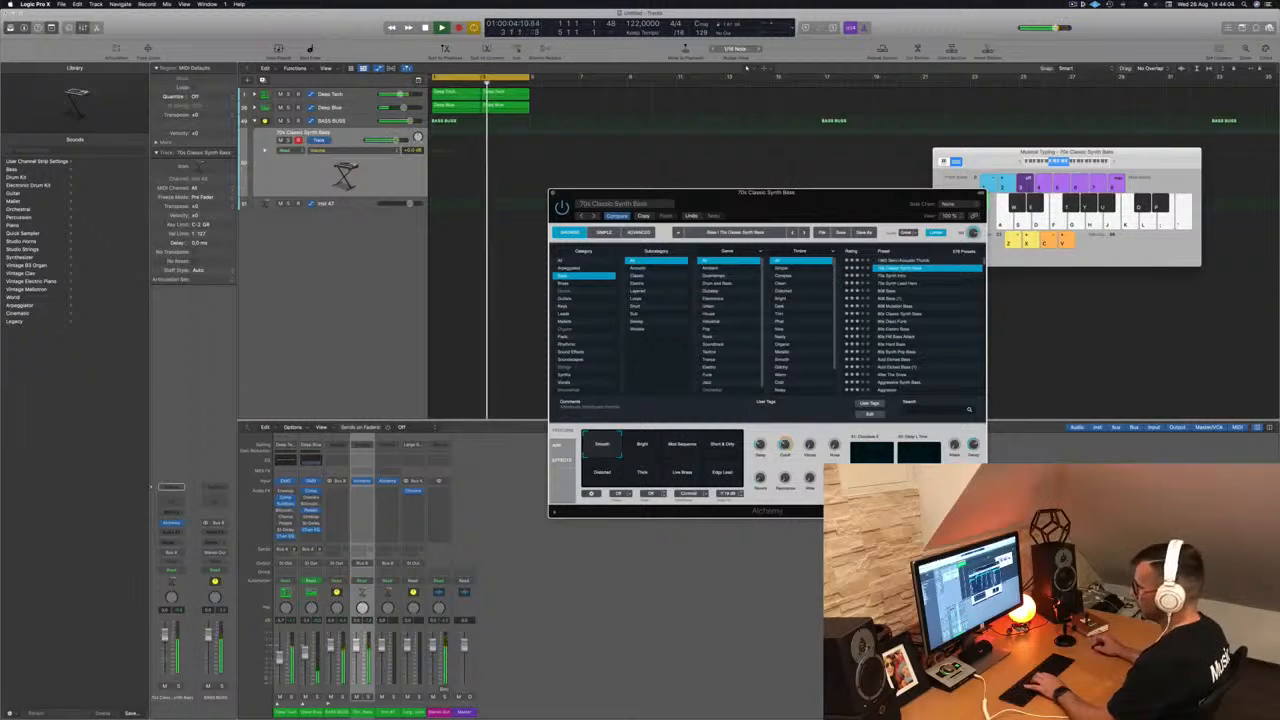
{"action": "left_click_drag", "start_coordinate": [165, 651], "coordinate": [165, 658]}
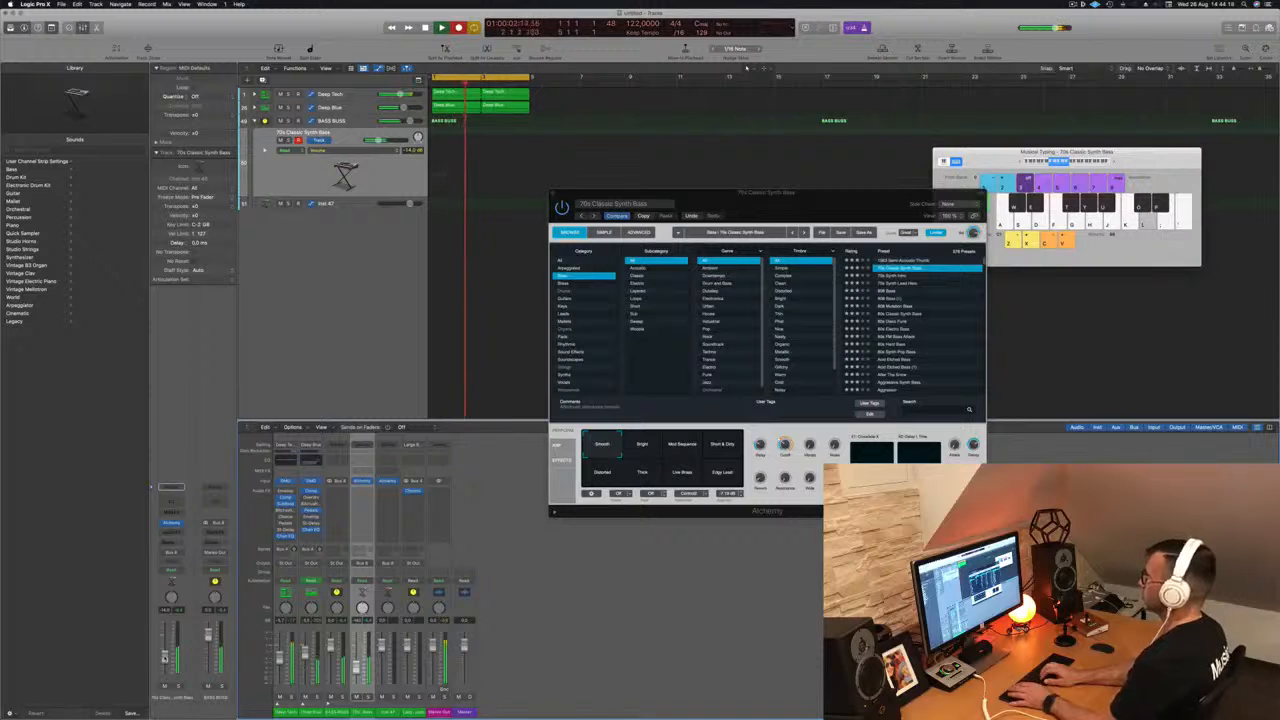
Step: Record a short bass part on the 70s Classic Synth Bass track over the drum loop using Musical Typing
{"action": "key", "text": "r"}
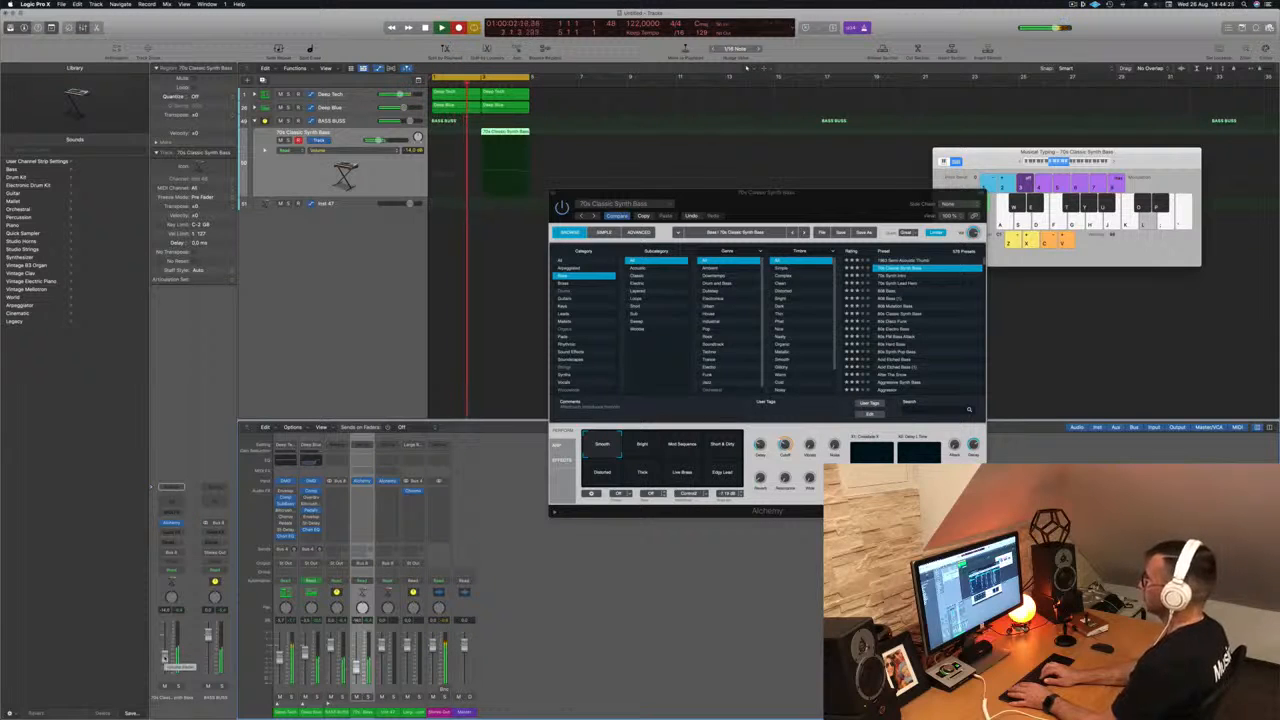
{"action": "key", "text": "semicolon"}
{"action": "key", "text": "apostrophe"}
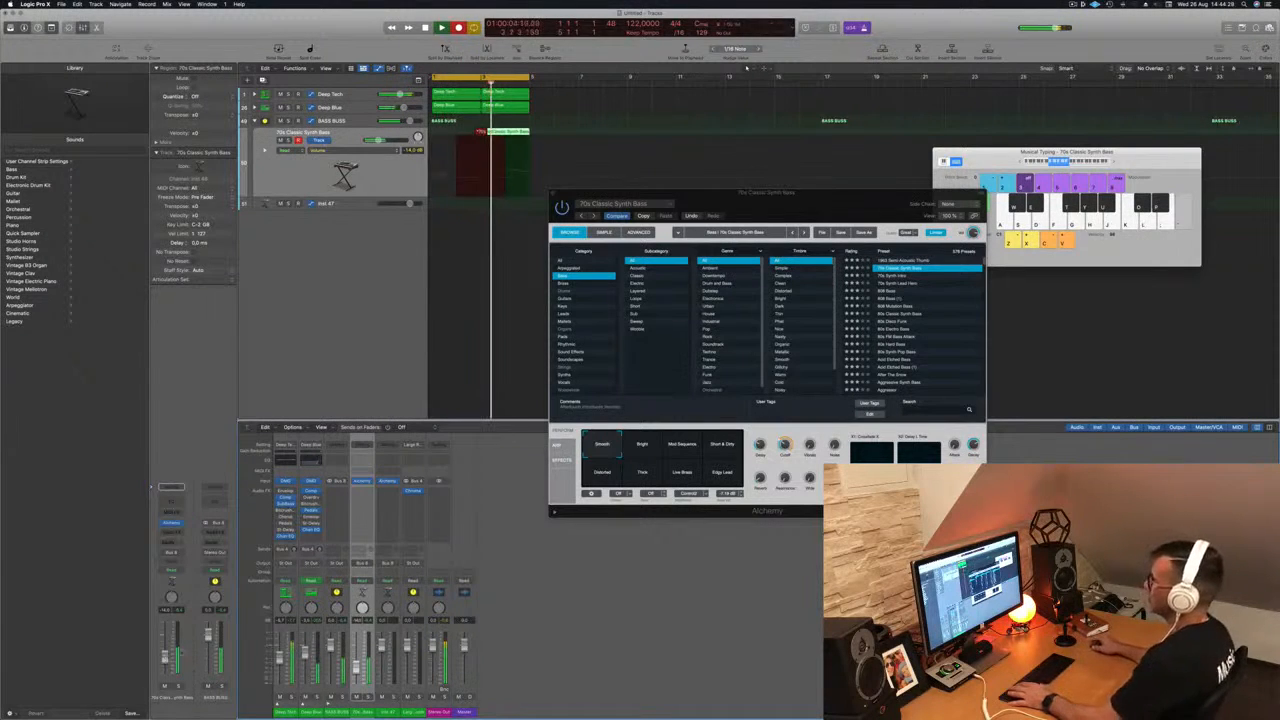
{"action": "key", "text": "space"}
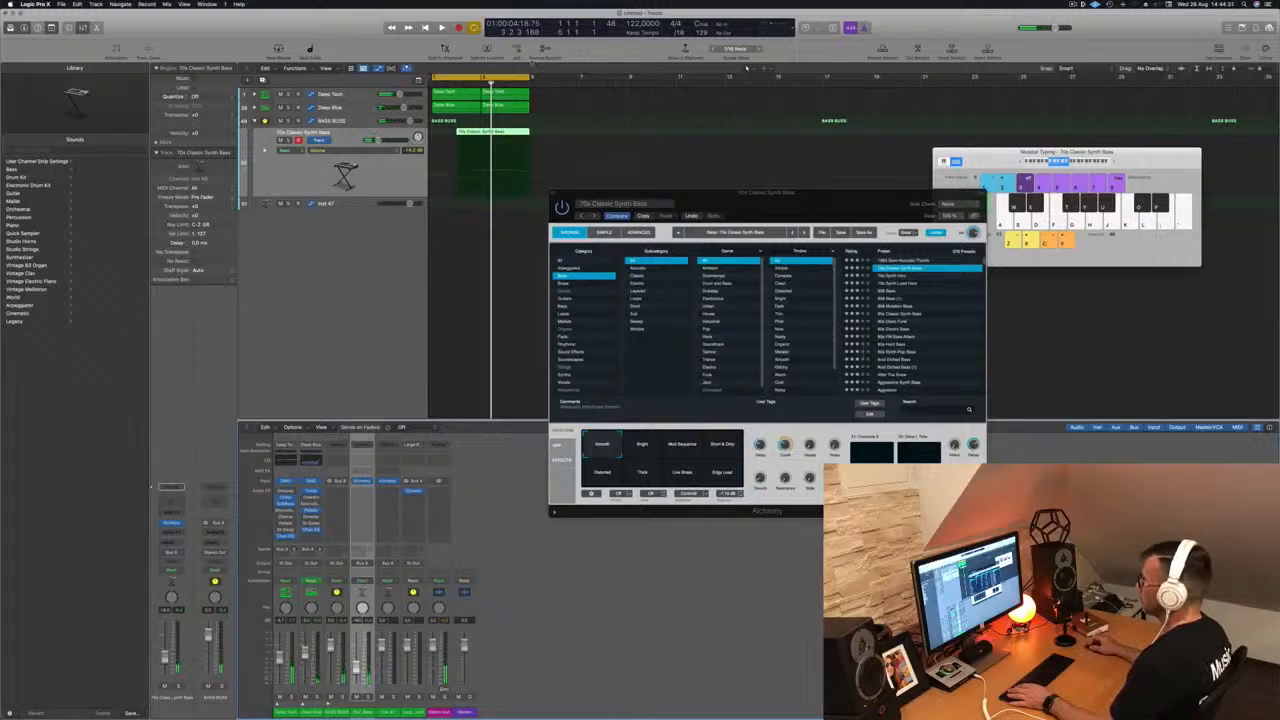
Step: Open the recorded bass region in the Piano Roll and extend its start back to bar 1 while playing the loop
{"action": "key", "text": "p"}
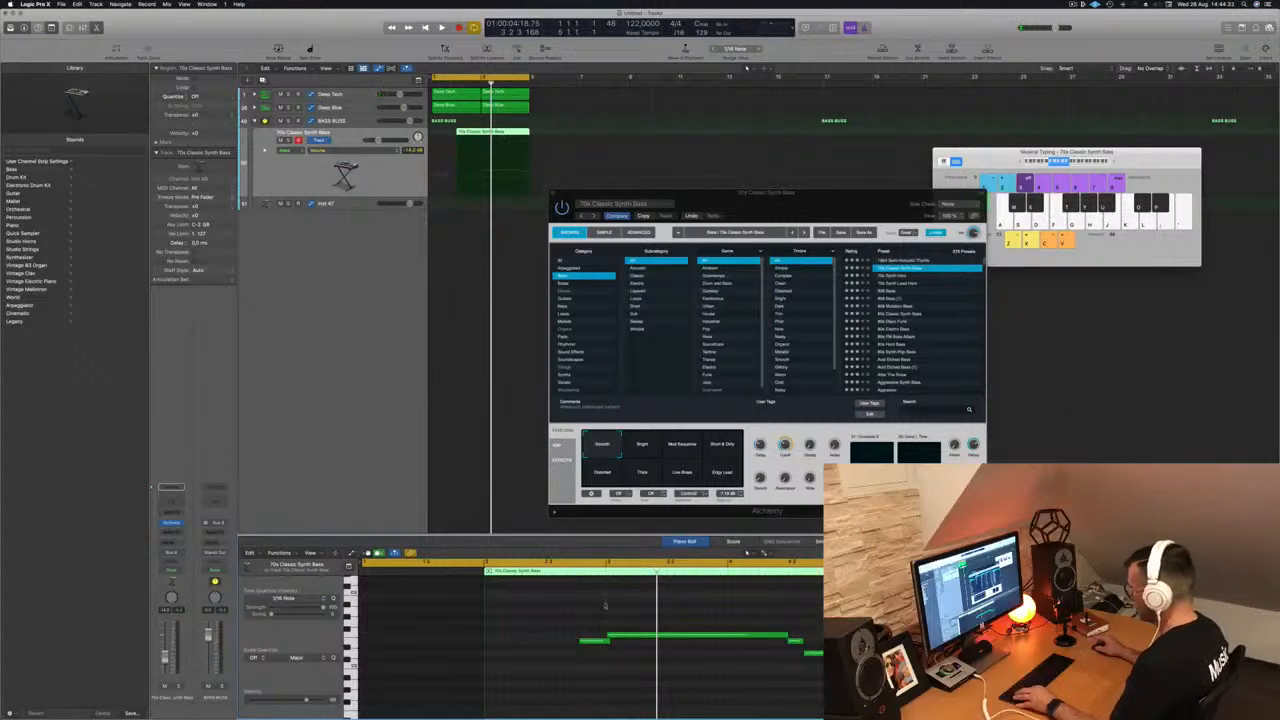
{"action": "key", "text": "super+Left"}
{"action": "key", "text": "space"}
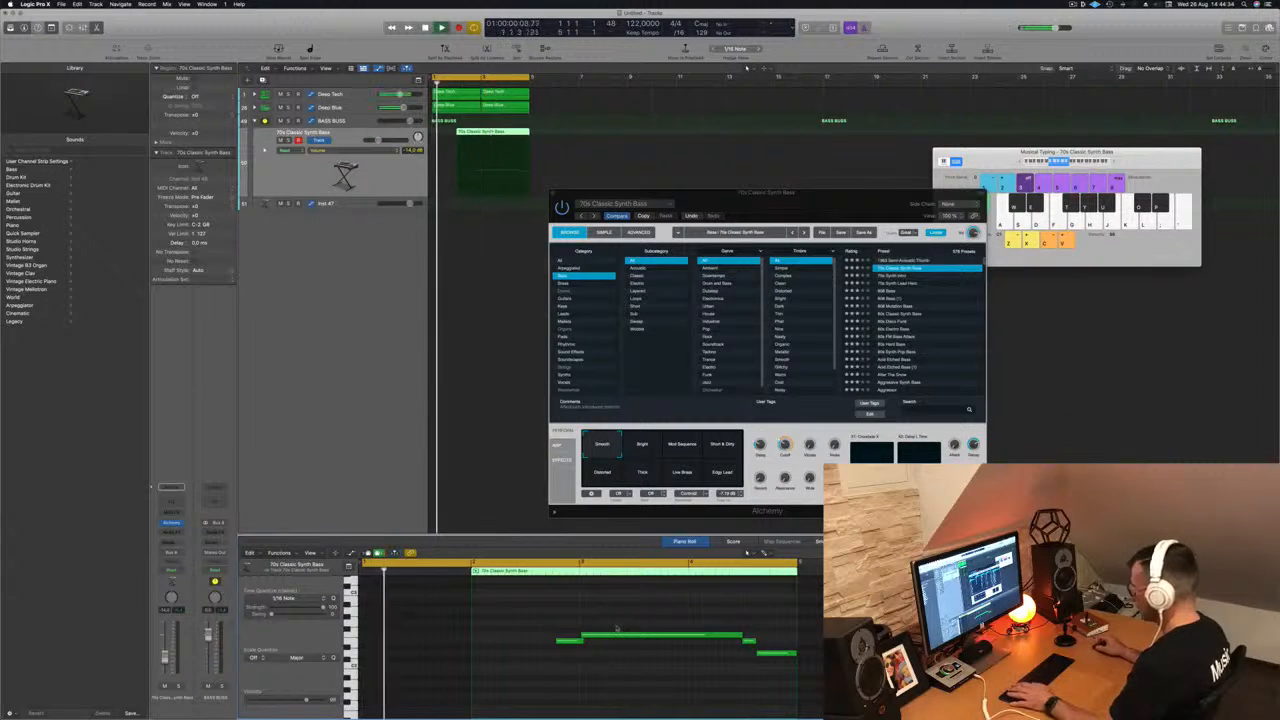
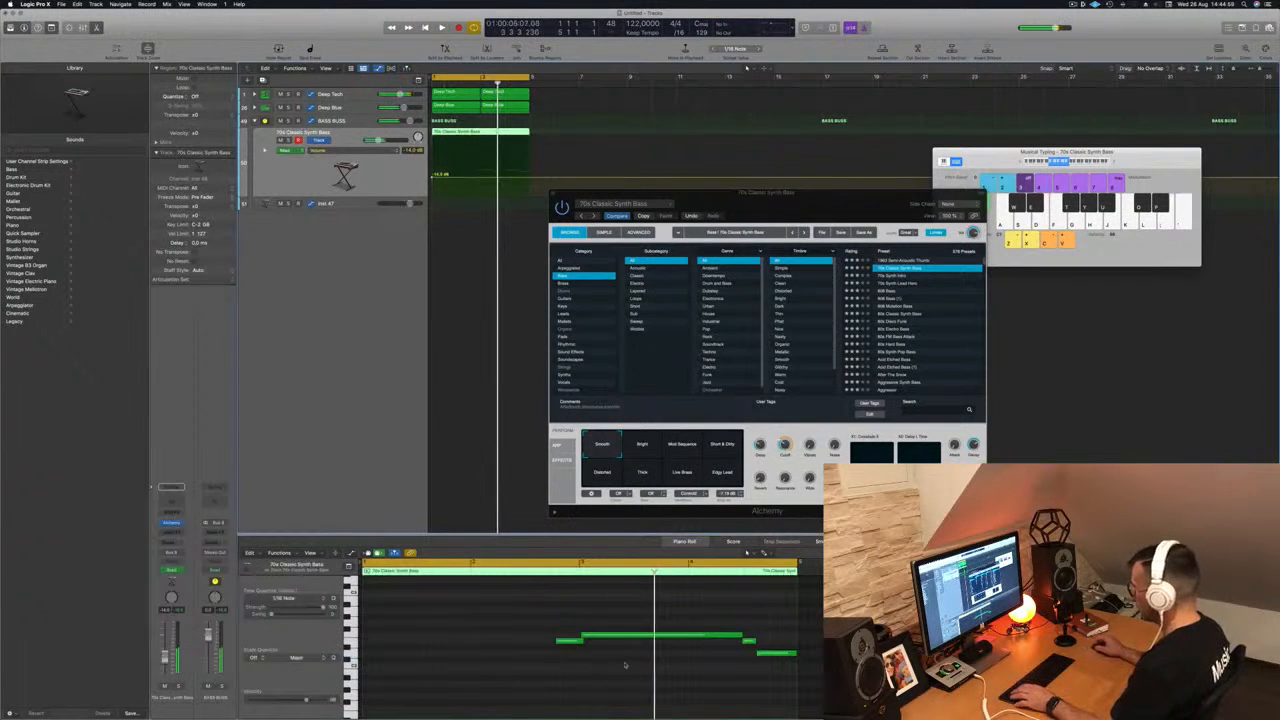
Step: Move the long bass note and the two notes following it to the start of the region, and play the result
{"action": "left_click", "coordinate": [776, 655]}
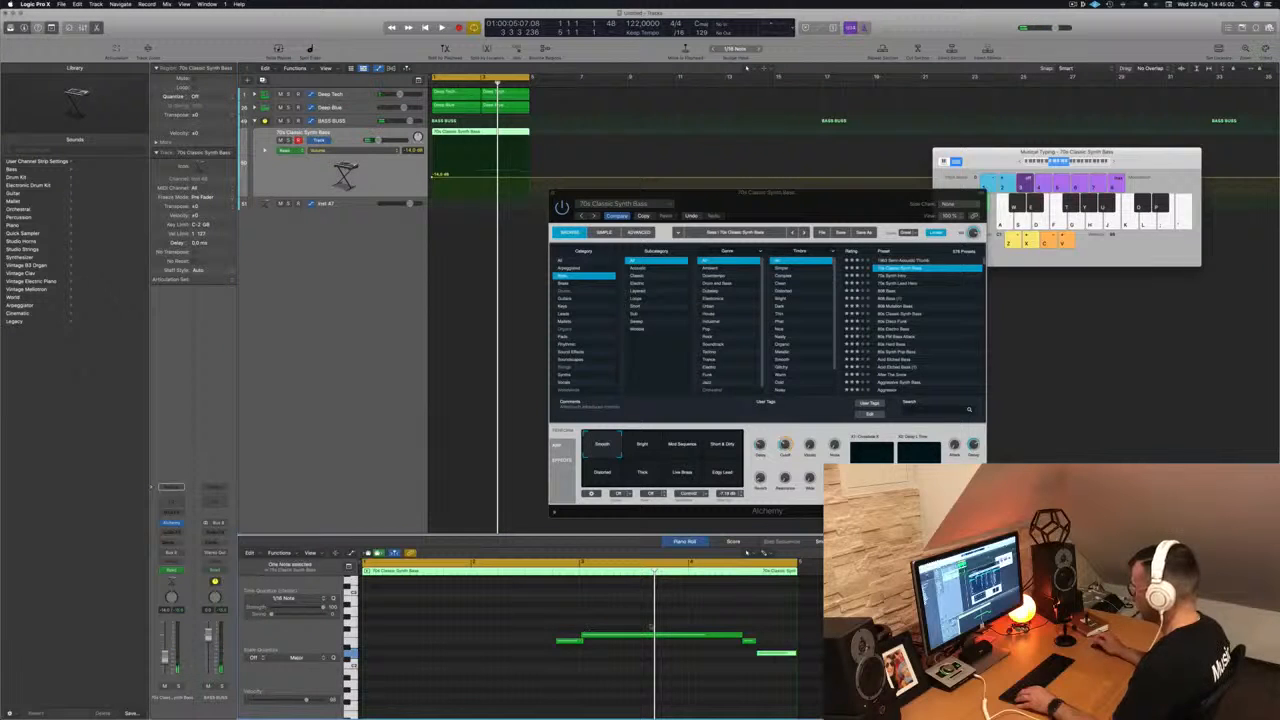
{"action": "left_click_drag", "start_coordinate": [605, 621], "coordinate": [810, 667]}
{"action": "left_click_drag", "start_coordinate": [634, 636], "coordinate": [432, 638]}
{"action": "key", "text": "space"}
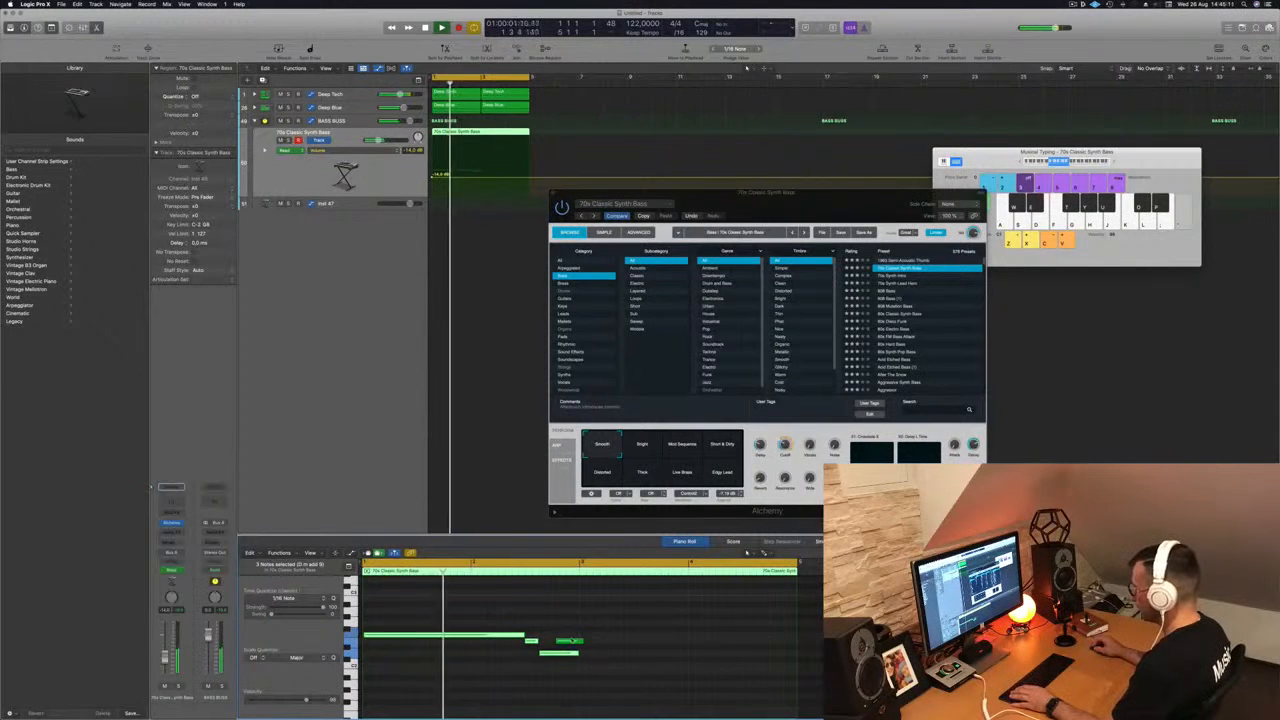
Step: Move the remaining short note to the region's end, lengthen the lowest note up to it, and select all notes
{"action": "left_click_drag", "start_coordinate": [566, 640], "coordinate": [778, 648]}
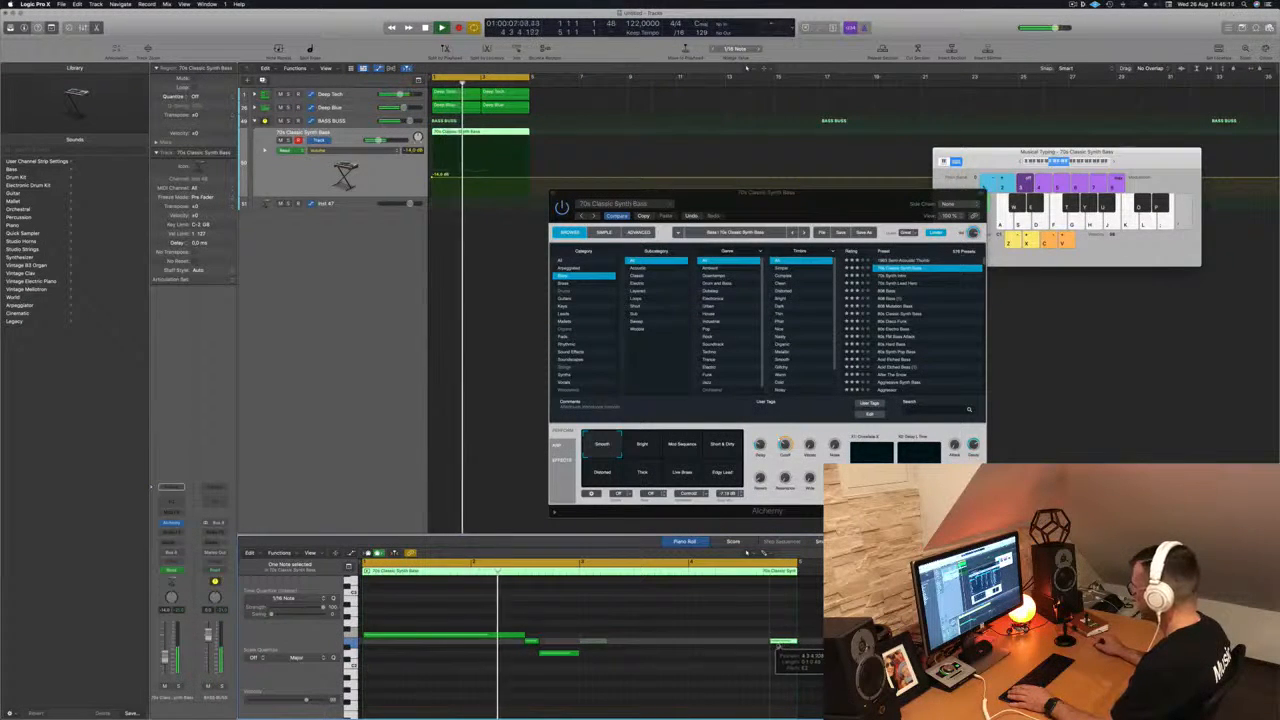
{"action": "left_click_drag", "start_coordinate": [577, 654], "coordinate": [754, 660]}
{"action": "key", "text": "super+a"}
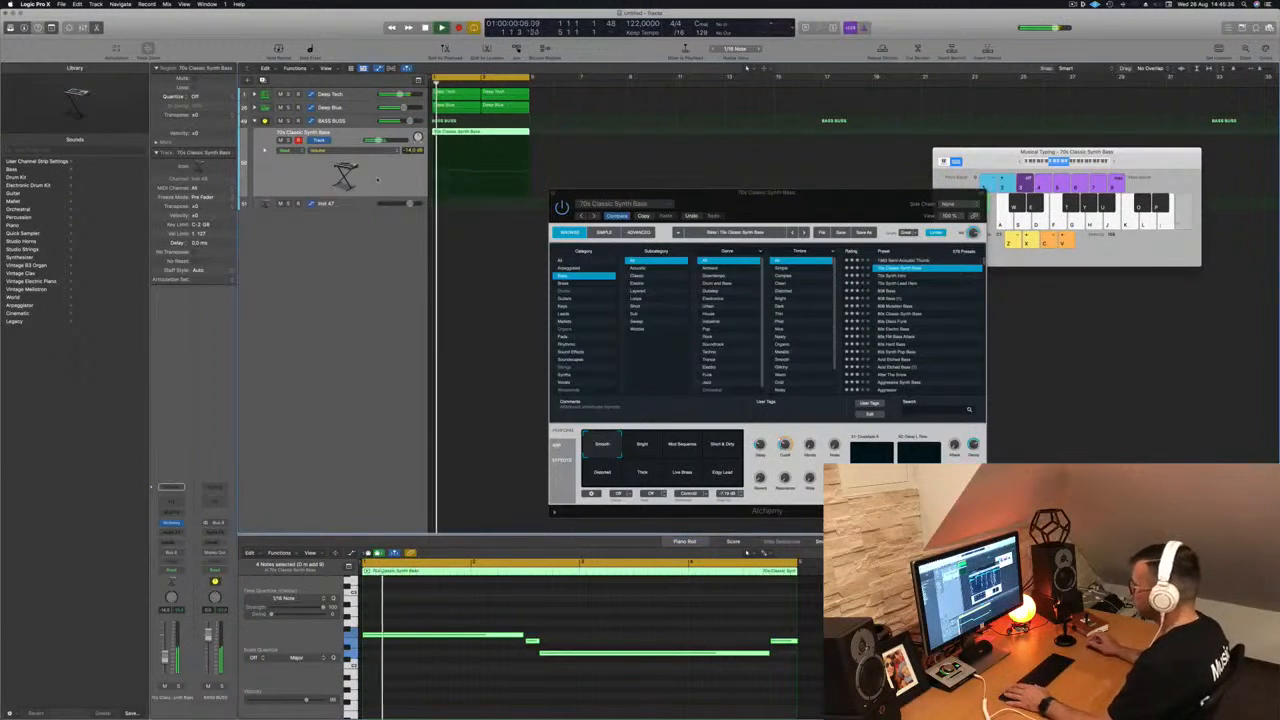
Step: Insert a stereo Compressor as an audio effect on the BASS BUSS stack
{"action": "left_click", "coordinate": [355, 122]}
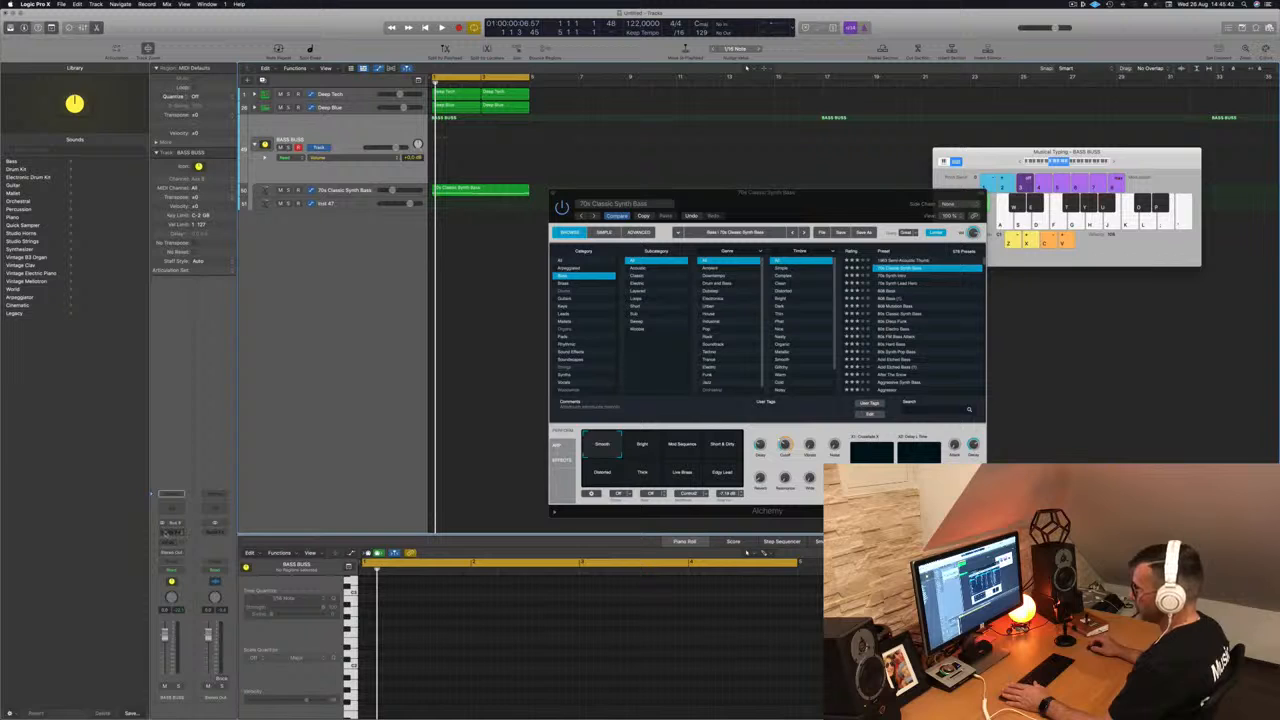
{"action": "left_click", "coordinate": [170, 531]}
{"action": "left_click", "coordinate": [201, 514]}
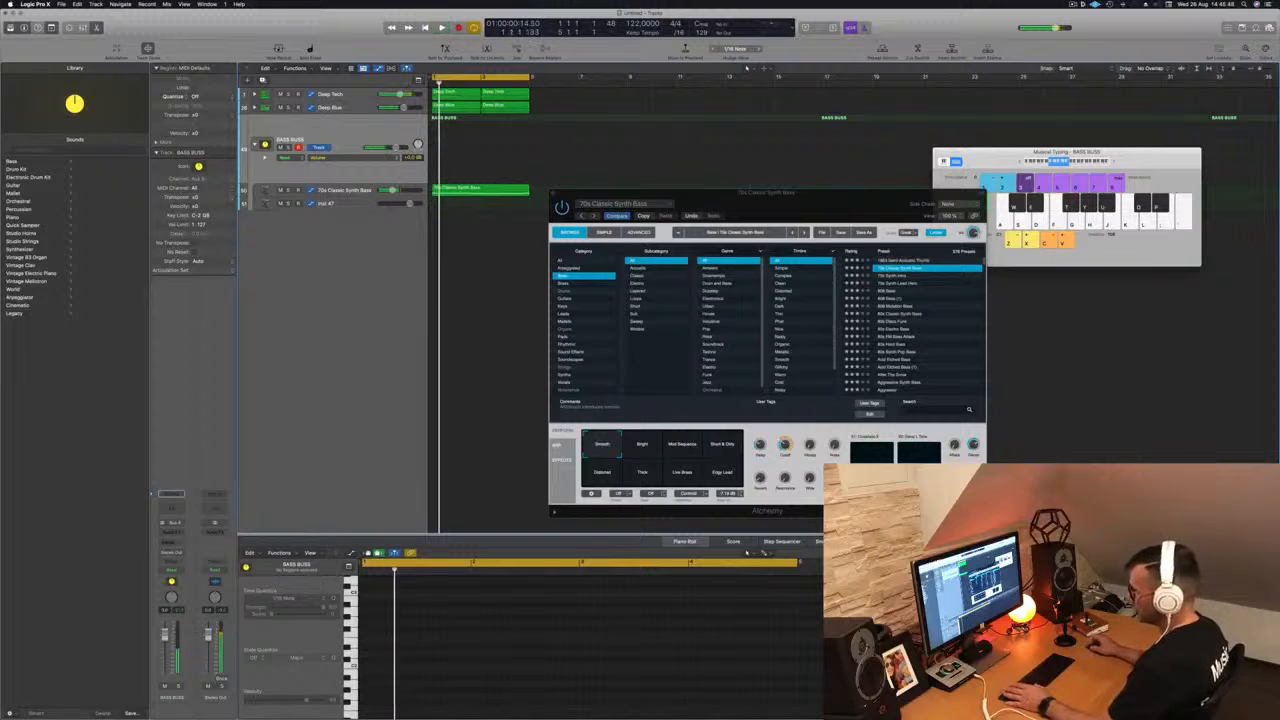
{"action": "left_click", "coordinate": [172, 531]}
{"action": "mouse_move", "coordinate": [197, 570]}
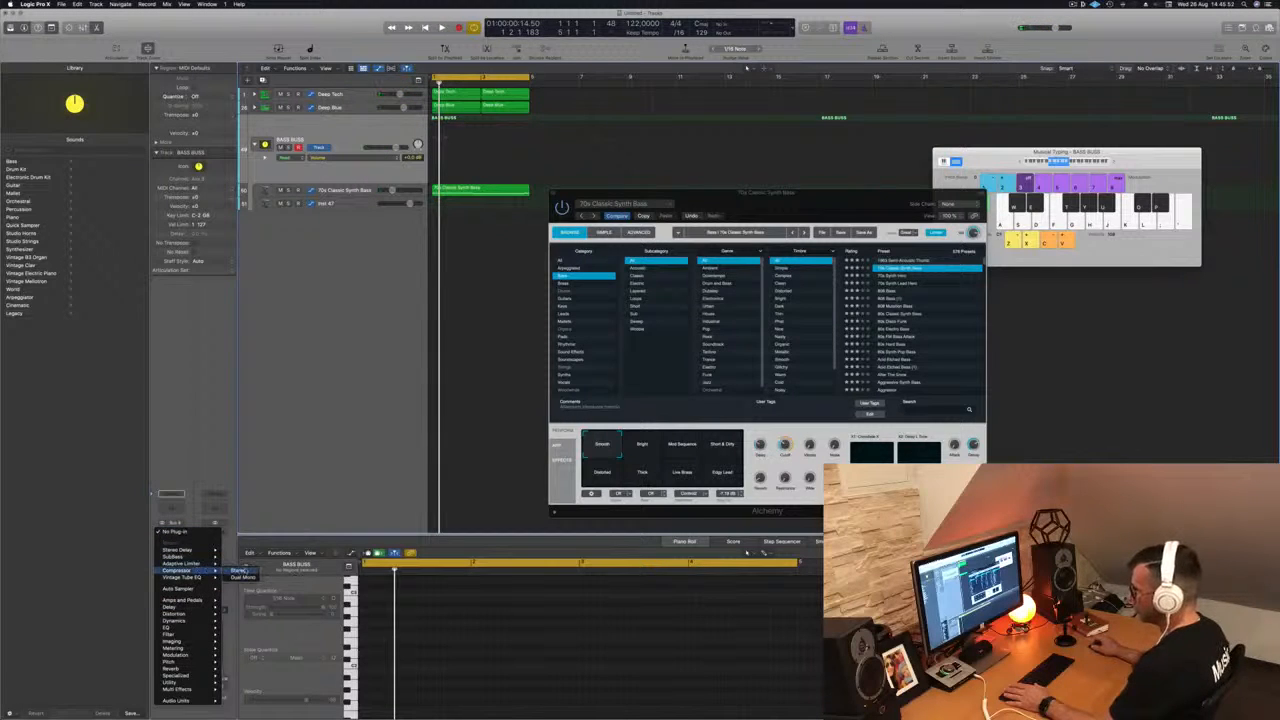
{"action": "left_click", "coordinate": [241, 570]}
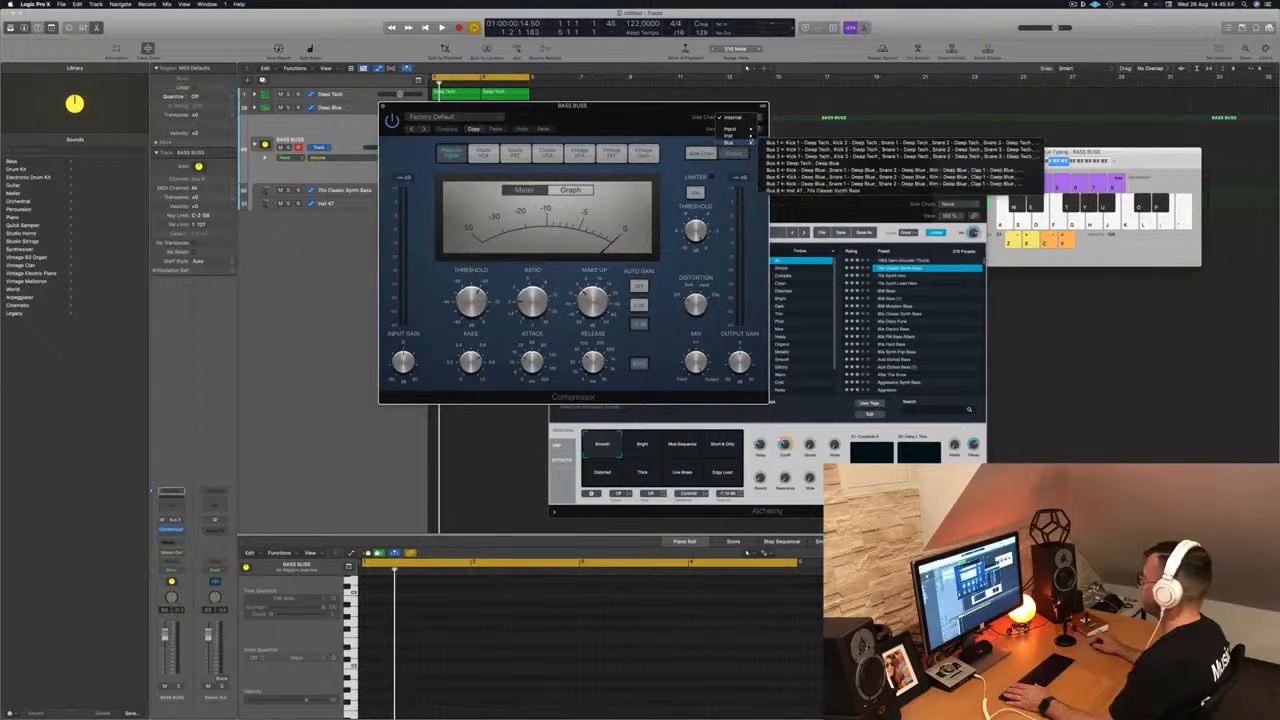
Step: Set the compressor's side chain to the instrument Kick 1 - Deep Tech (Inst 1) and play the loop
{"action": "mouse_move", "coordinate": [752, 136]}
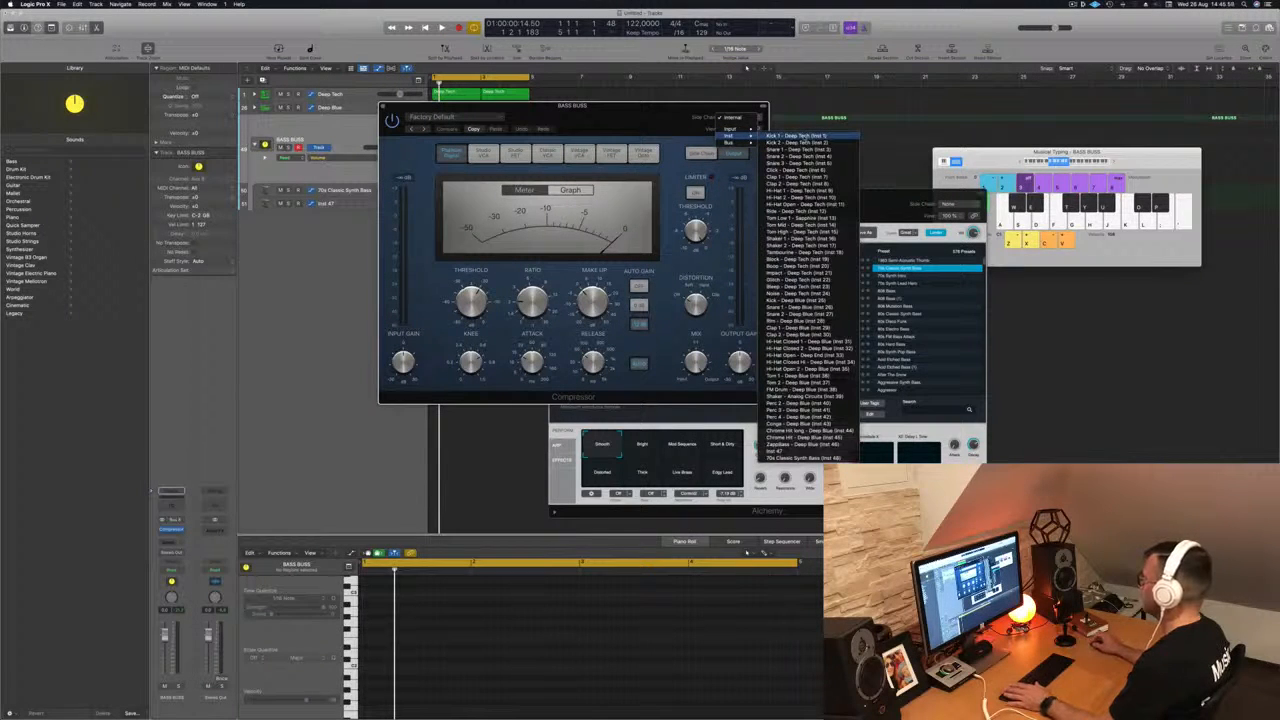
{"action": "left_click", "coordinate": [804, 136]}
{"action": "left_click_drag", "start_coordinate": [637, 108], "coordinate": [960, 129]}
{"action": "key", "text": "space"}
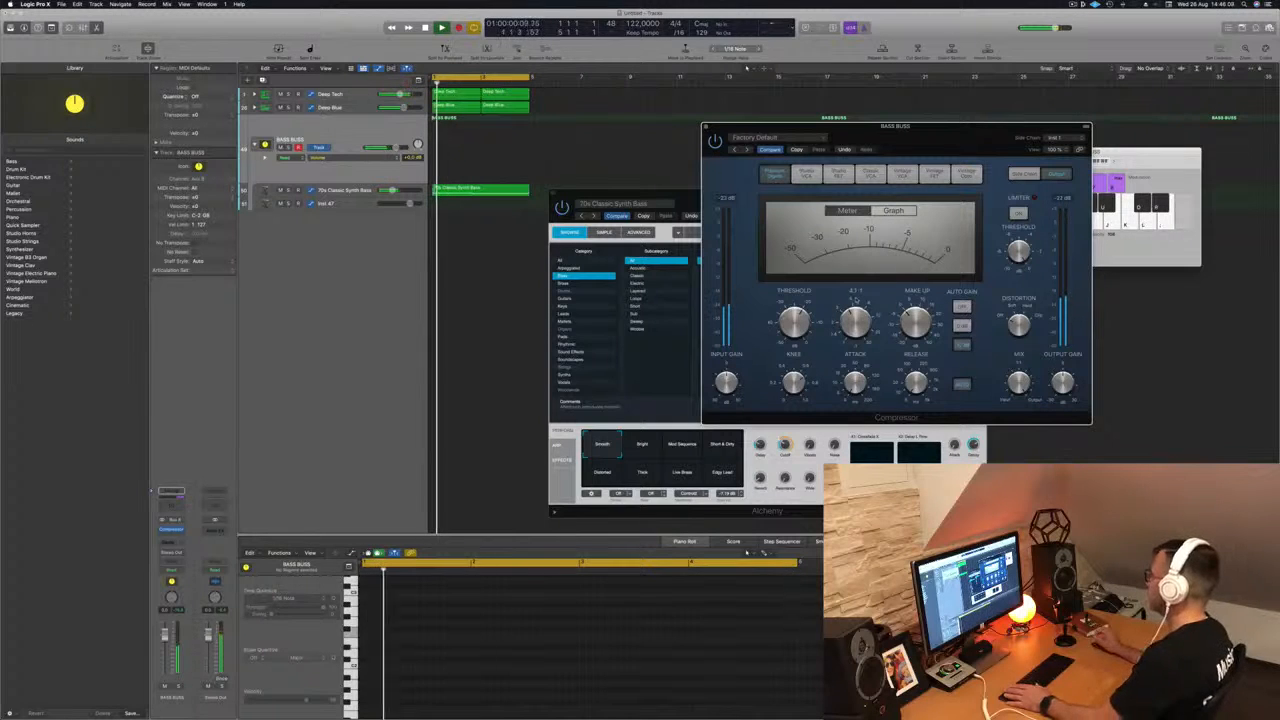
Step: Move the Compressor window clear of the arrangement, select the 70s Classic Synth Bass track and bring up its Alchemy instrument
{"action": "left_click_drag", "start_coordinate": [953, 130], "coordinate": [865, 184]}
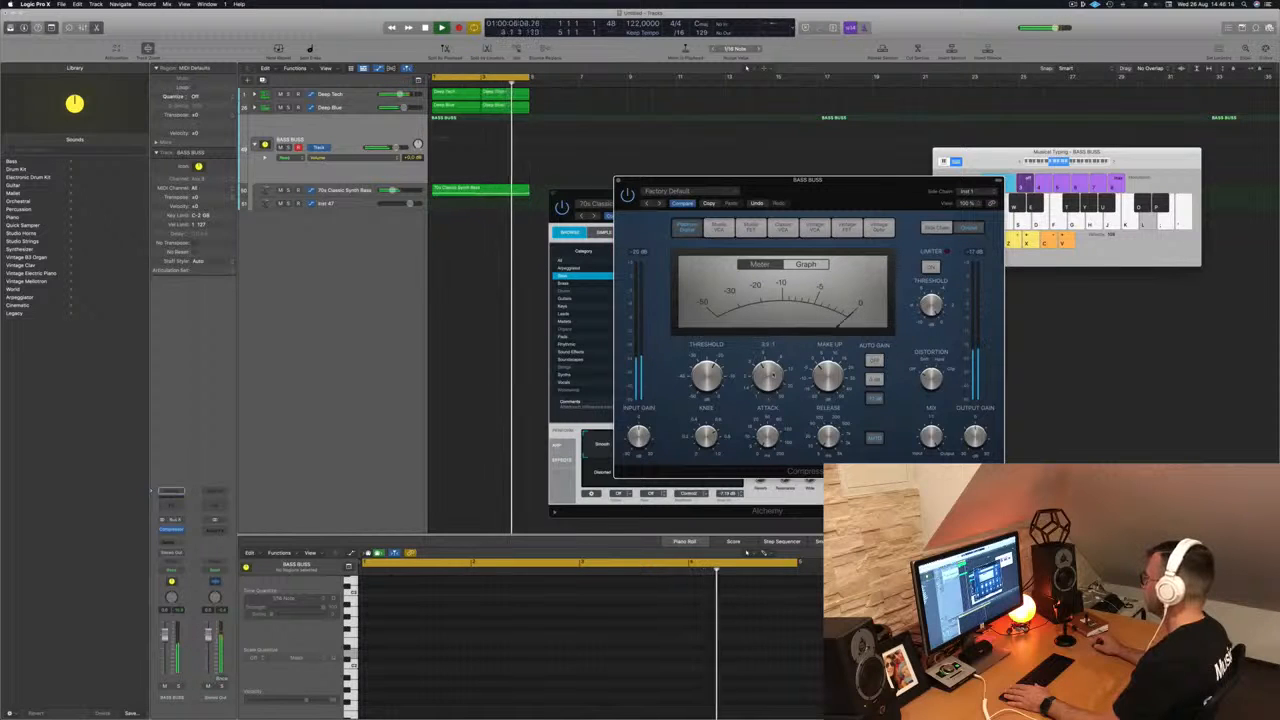
{"action": "left_click_drag", "start_coordinate": [857, 185], "coordinate": [904, 174]}
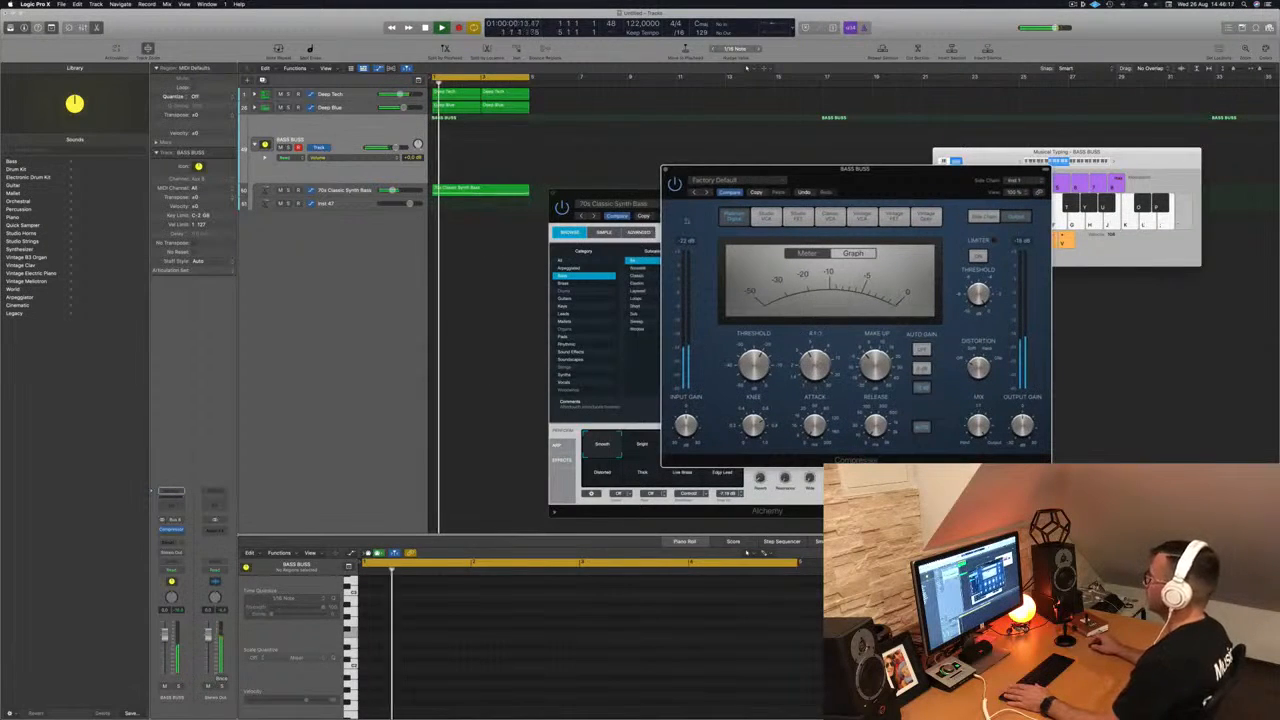
{"action": "key", "text": "Down"}
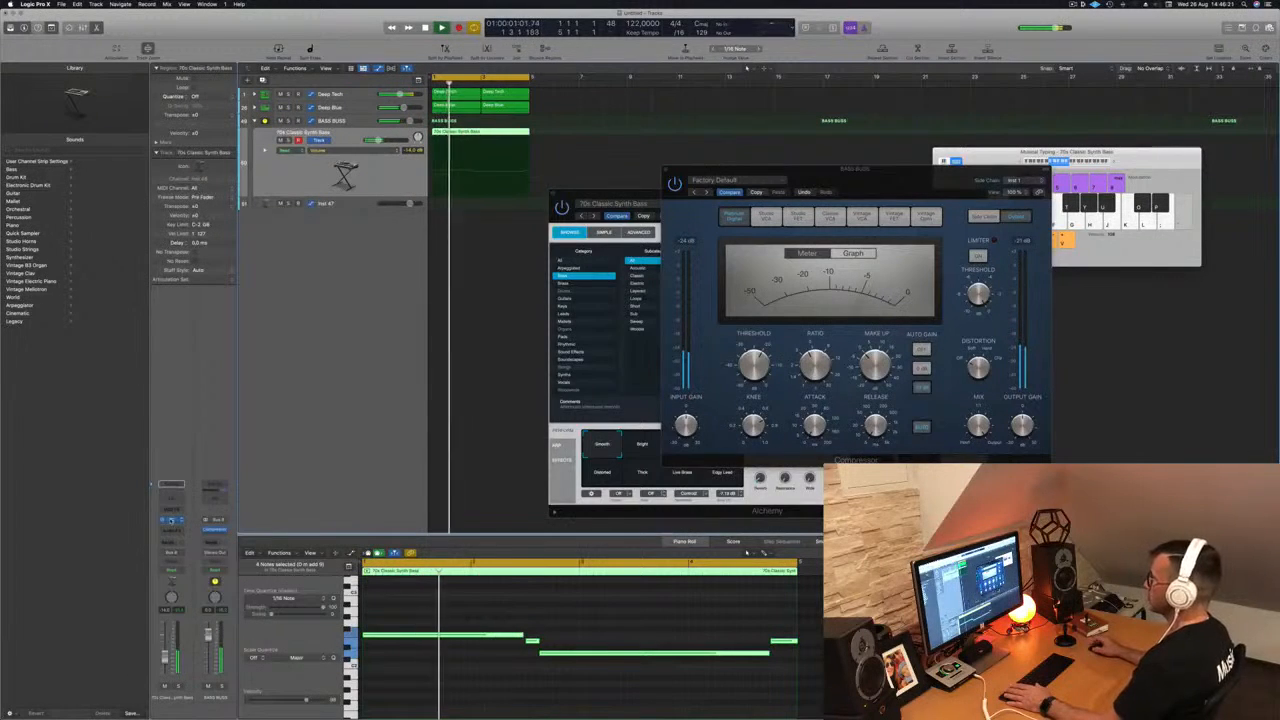
{"action": "left_click", "coordinate": [171, 521]}
{"action": "left_click", "coordinate": [171, 521]}
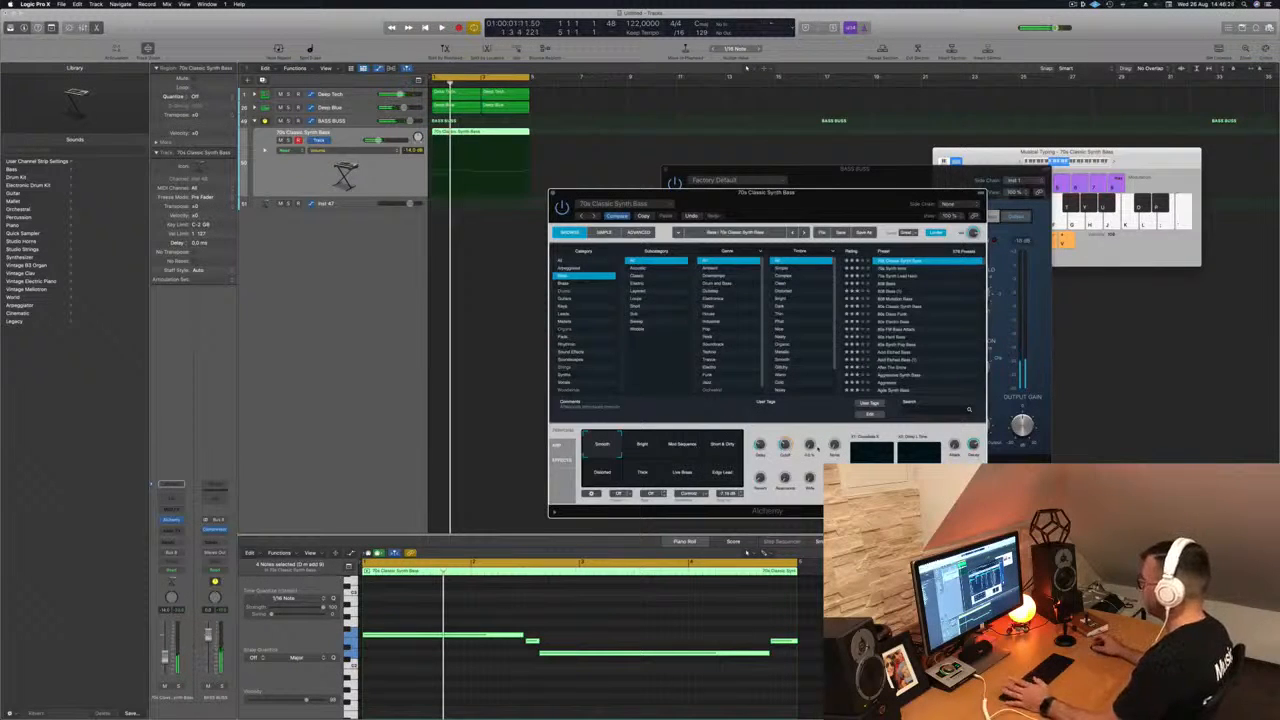
Step: Audition Alchemy's Bright, Mod Sequence, Short & Dirty and Edgy Lead snapshots during playback, return to Smooth, and close the instrument
{"action": "key", "text": "space"}
{"action": "left_click", "coordinate": [645, 447]}
{"action": "left_click", "coordinate": [685, 447]}
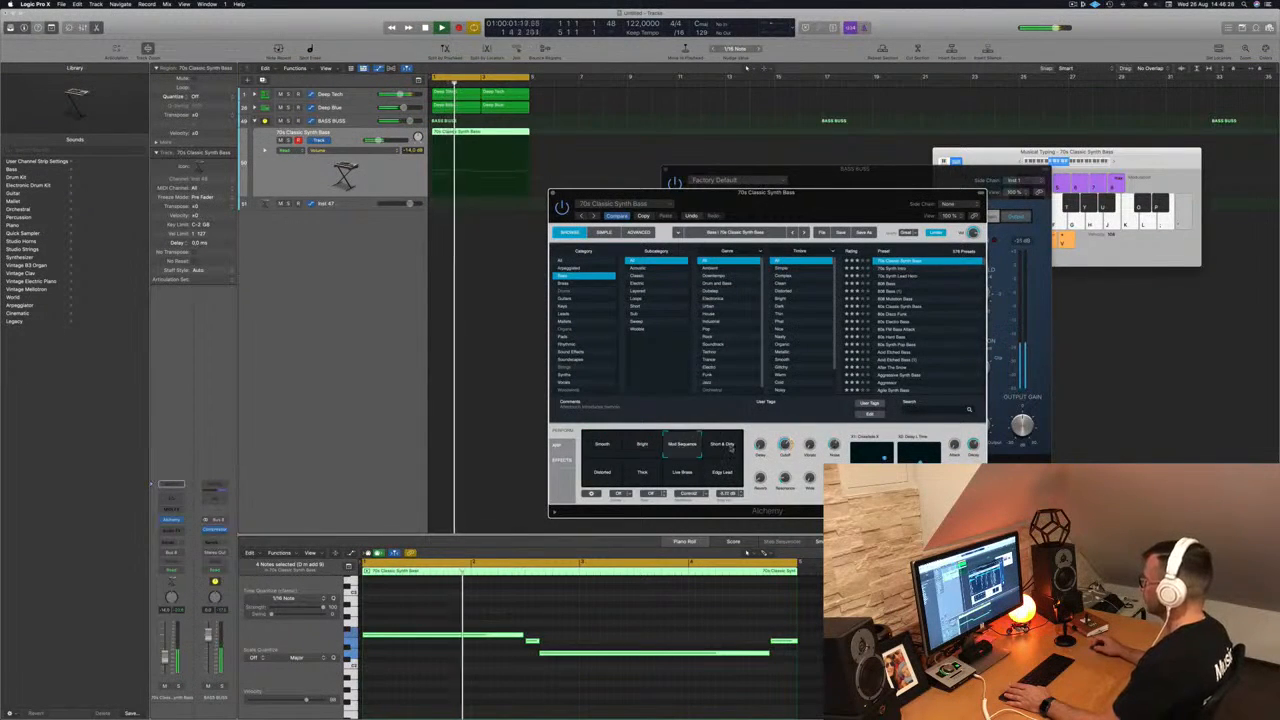
{"action": "left_click_drag", "start_coordinate": [731, 450], "coordinate": [725, 480]}
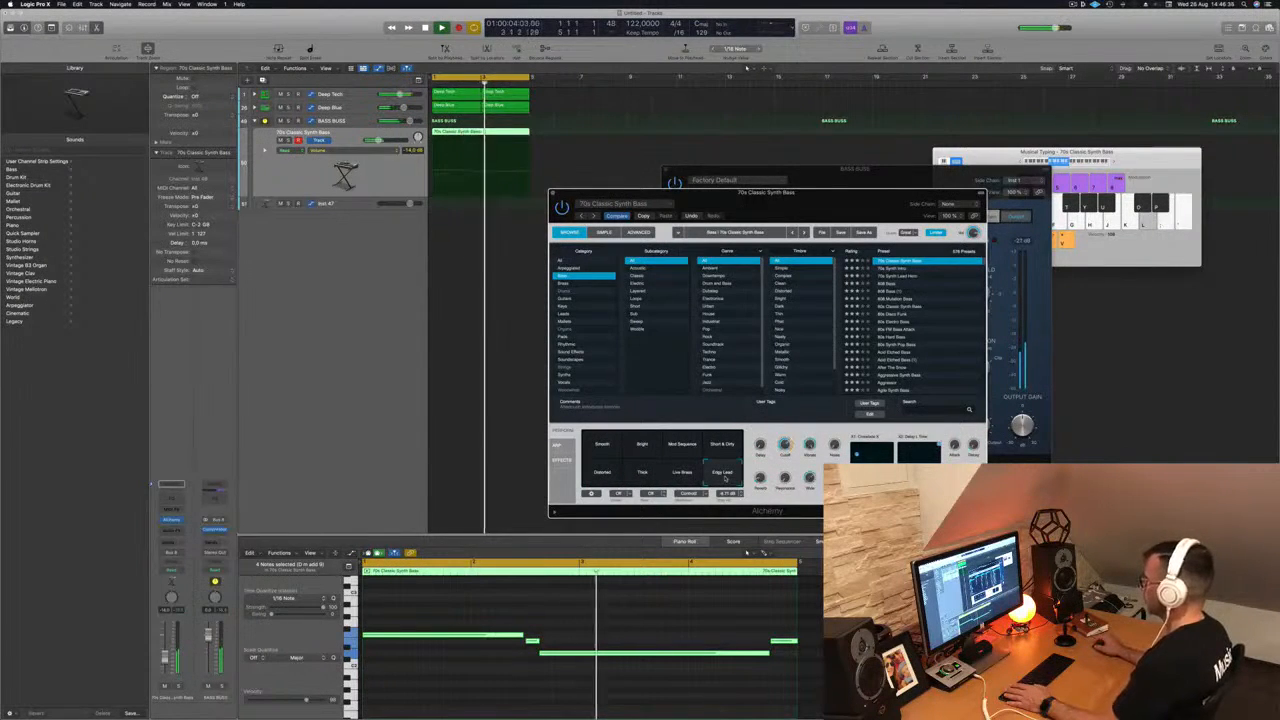
{"action": "left_click", "coordinate": [616, 440]}
{"action": "key", "text": "Return"}
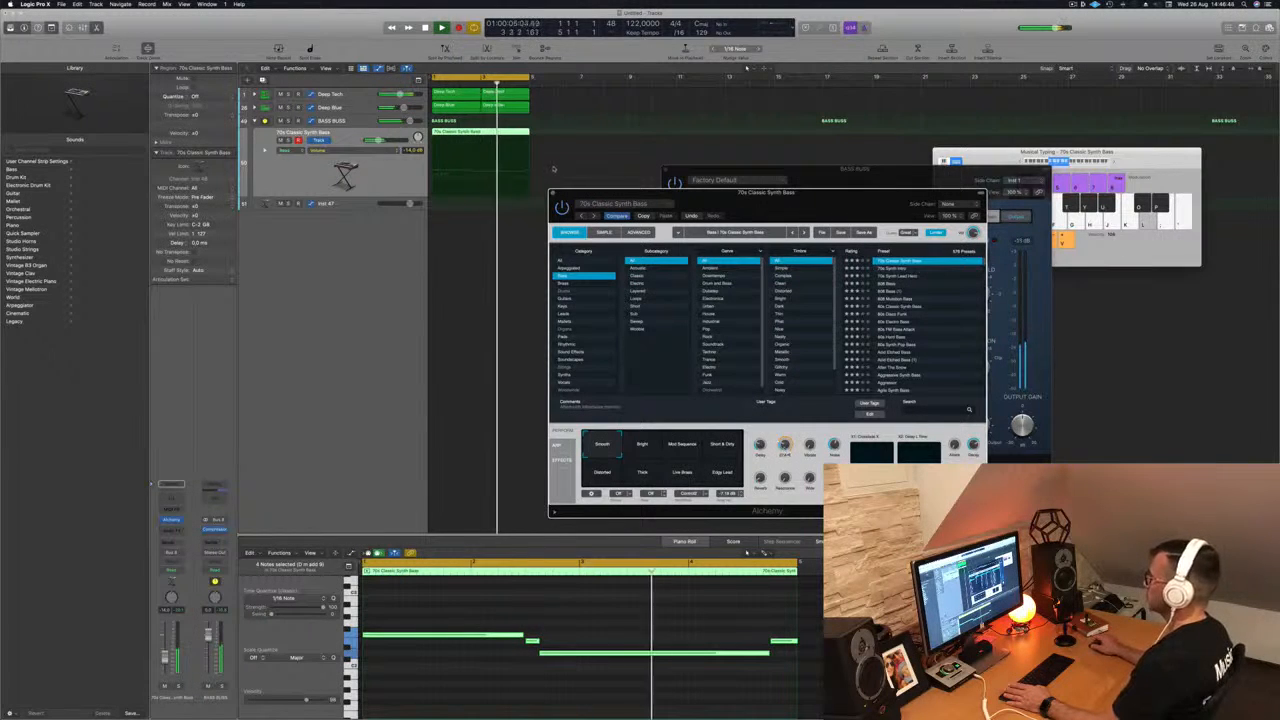
{"action": "key", "text": "super+w"}
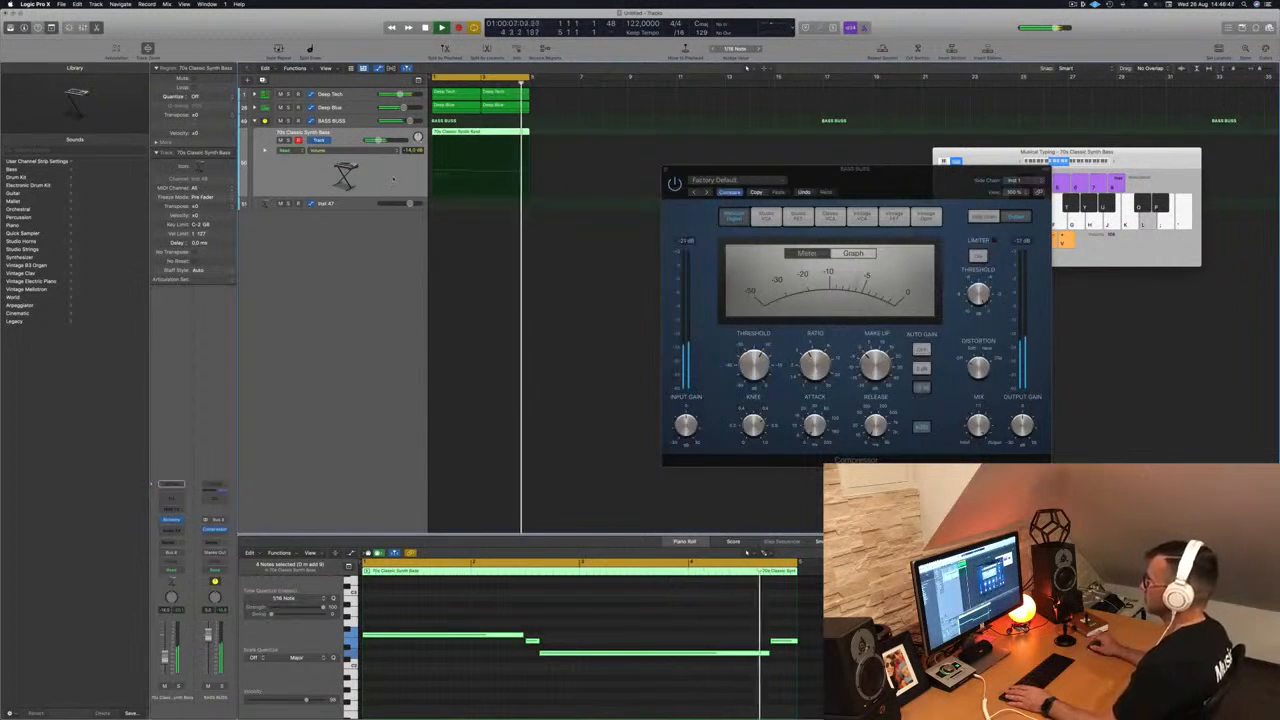
Step: Copy the 70s Classic Synth Bass region onto the Inst 47 track at the same position
{"action": "left_click", "coordinate": [395, 203]}
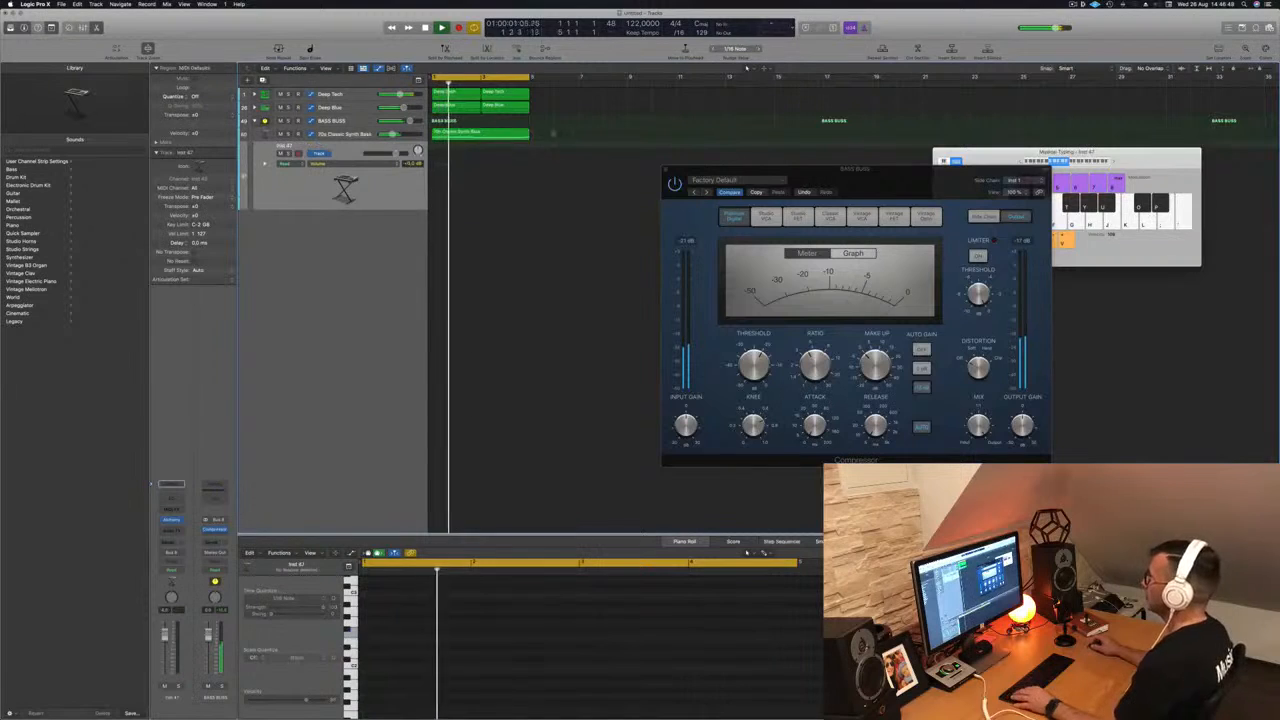
{"action": "key", "text": "space"}
{"action": "left_click_drag", "start_coordinate": [476, 133], "coordinate": [478, 165]}
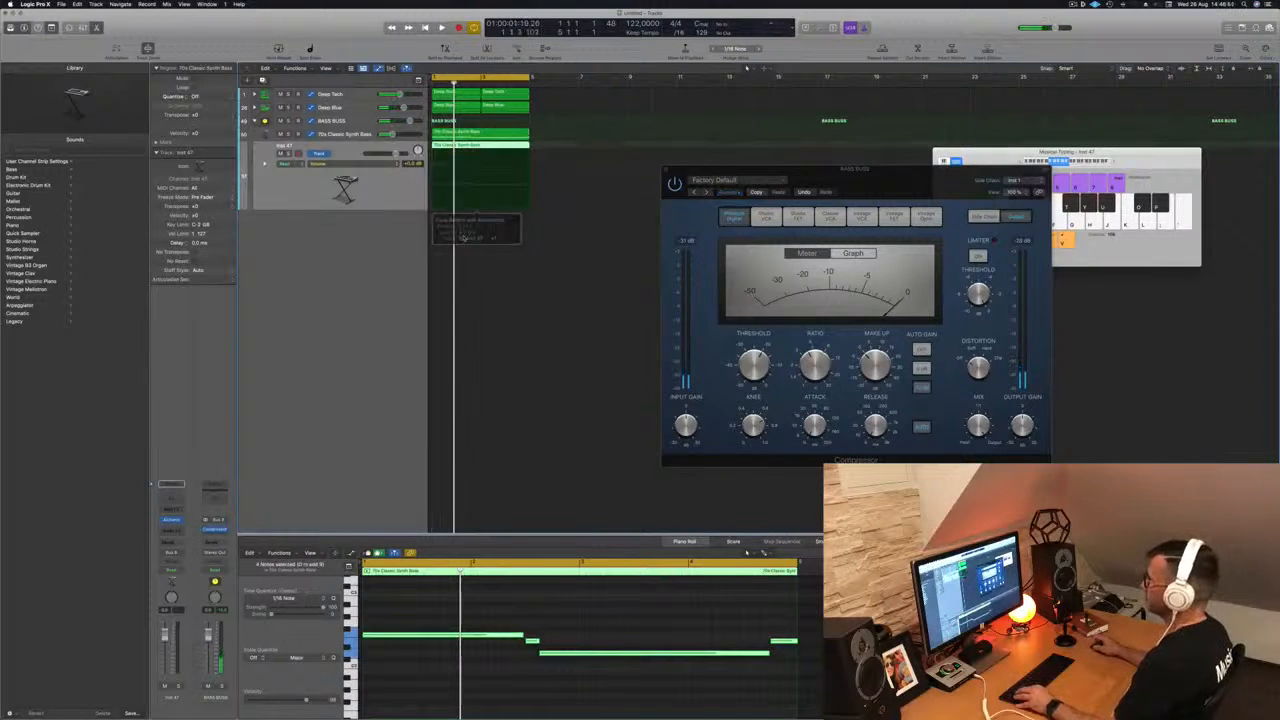
Step: In the copied region, shorten the long first note and repeat it as short notes up to the next pitch
{"action": "left_click", "coordinate": [463, 636]}
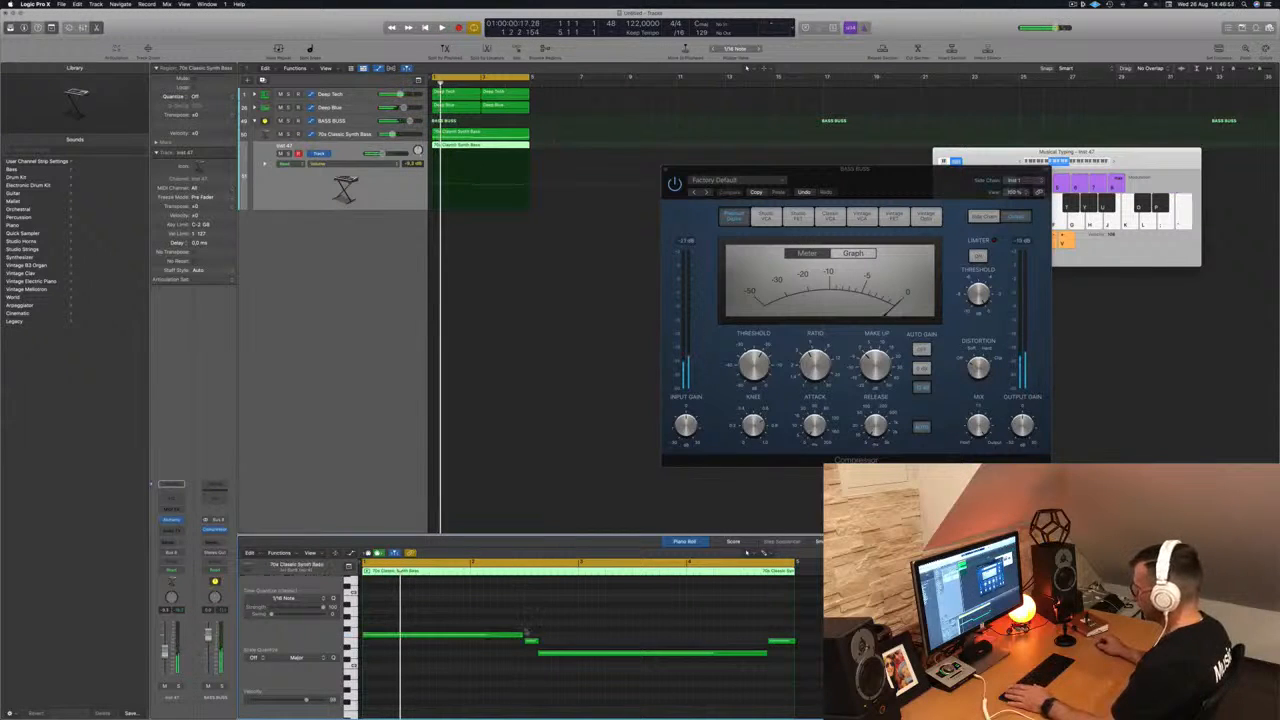
{"action": "left_click_drag", "start_coordinate": [520, 633], "coordinate": [456, 641]}
{"action": "key", "text": "space"}
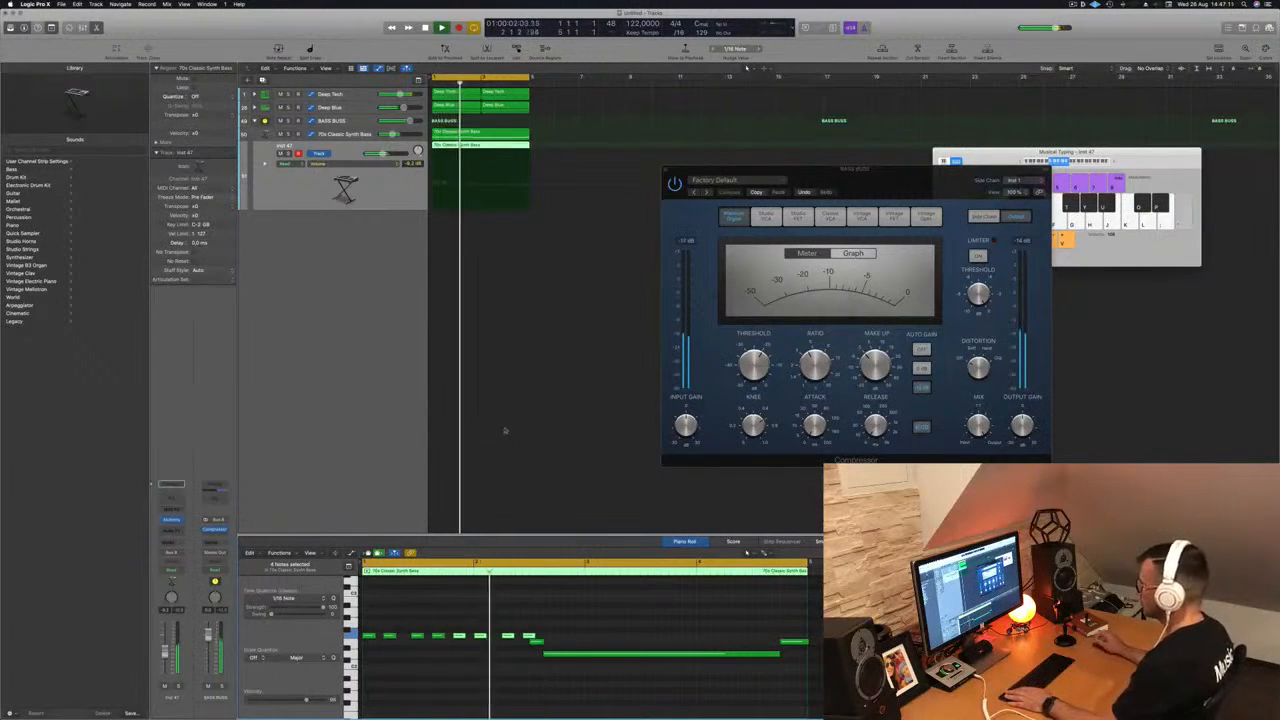
Step: Delete the last of the repeated short notes and play the region
{"action": "left_click", "coordinate": [530, 626]}
{"action": "key", "text": "space"}
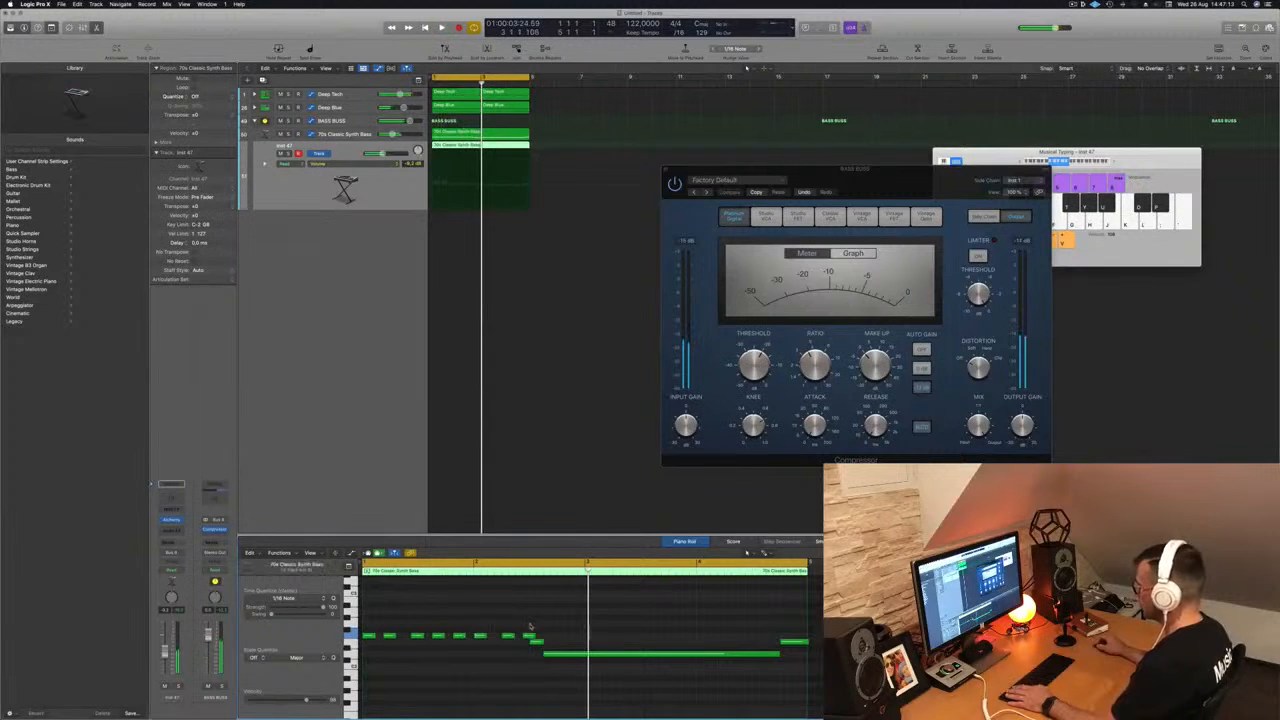
{"action": "key", "text": "BackSpace"}
{"action": "key", "text": "space"}
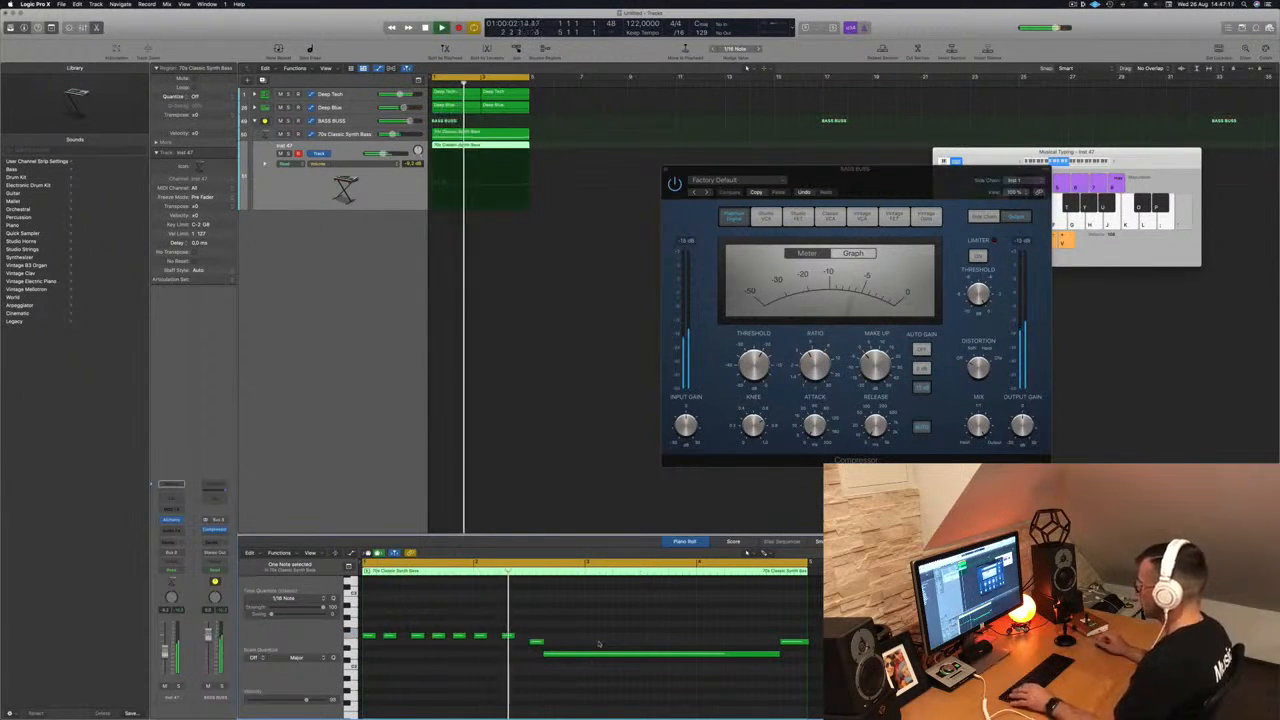
Step: Shift the last remaining repeated note slightly earlier, copy it to just before the lower short note, and play from the start
{"action": "key", "text": "Return"}
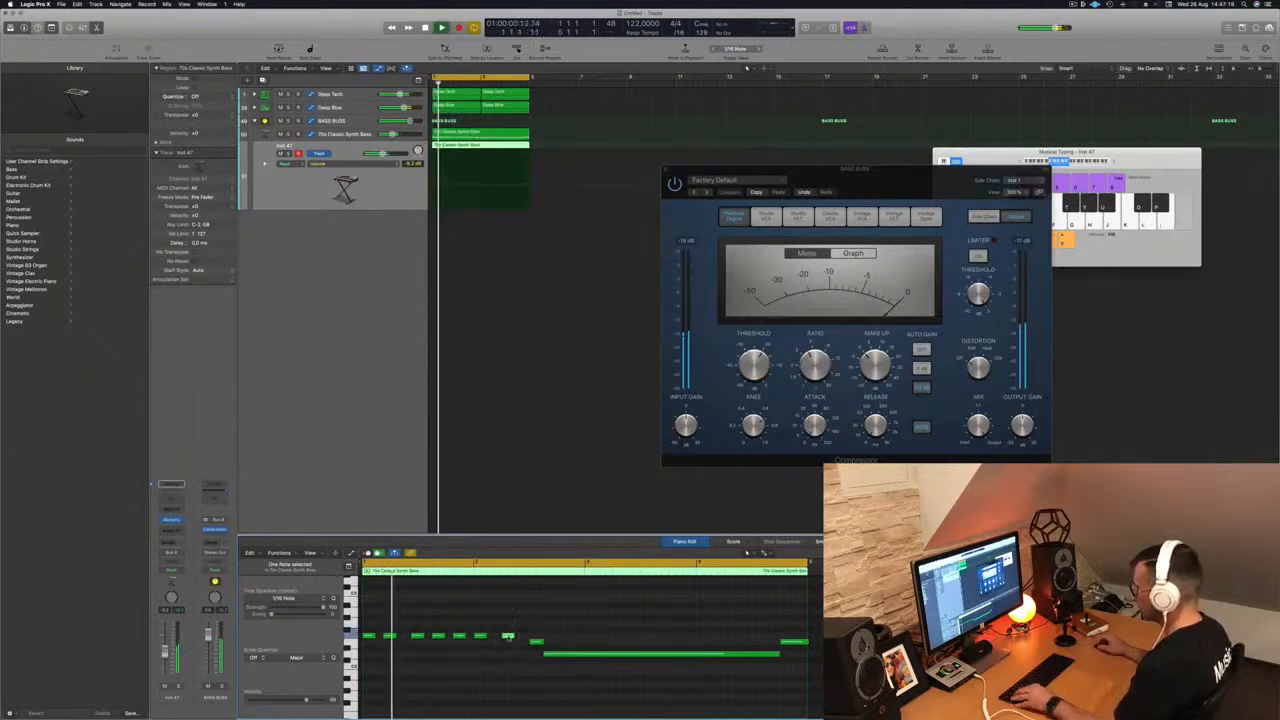
{"action": "key", "text": "Return"}
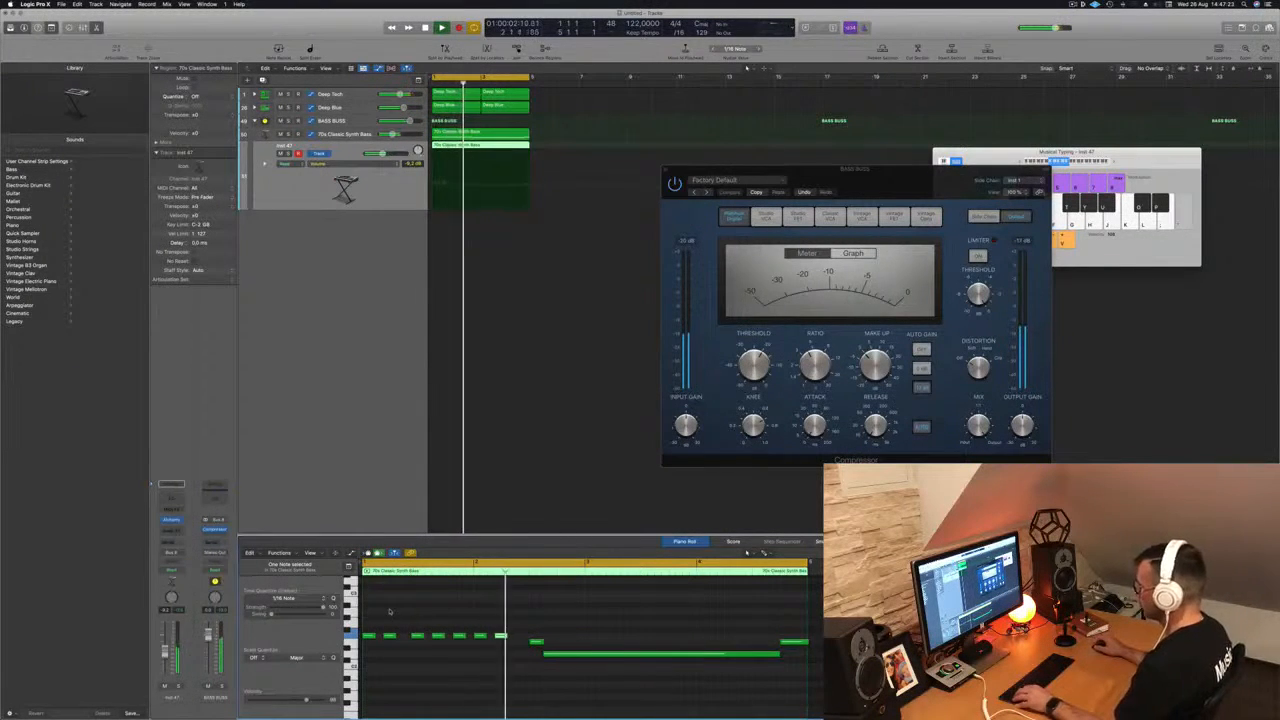
{"action": "left_click_drag", "start_coordinate": [503, 636], "coordinate": [525, 632]}
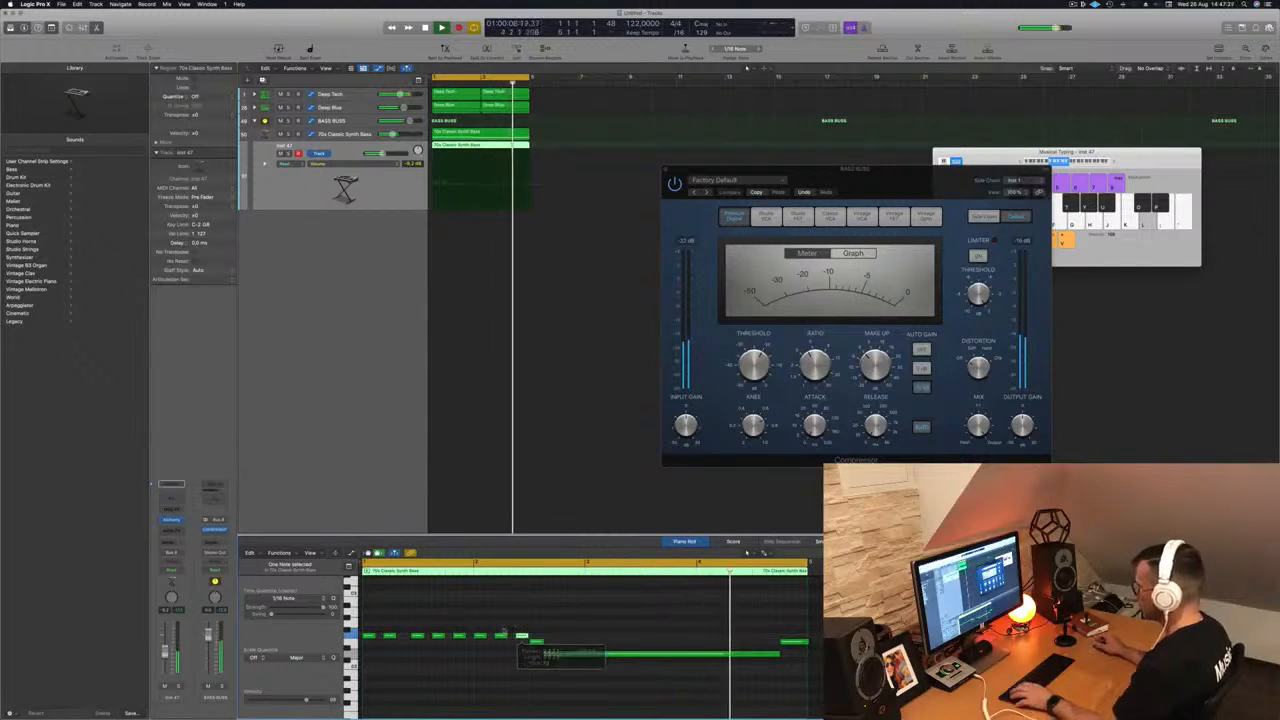
{"action": "key", "text": "Return"}
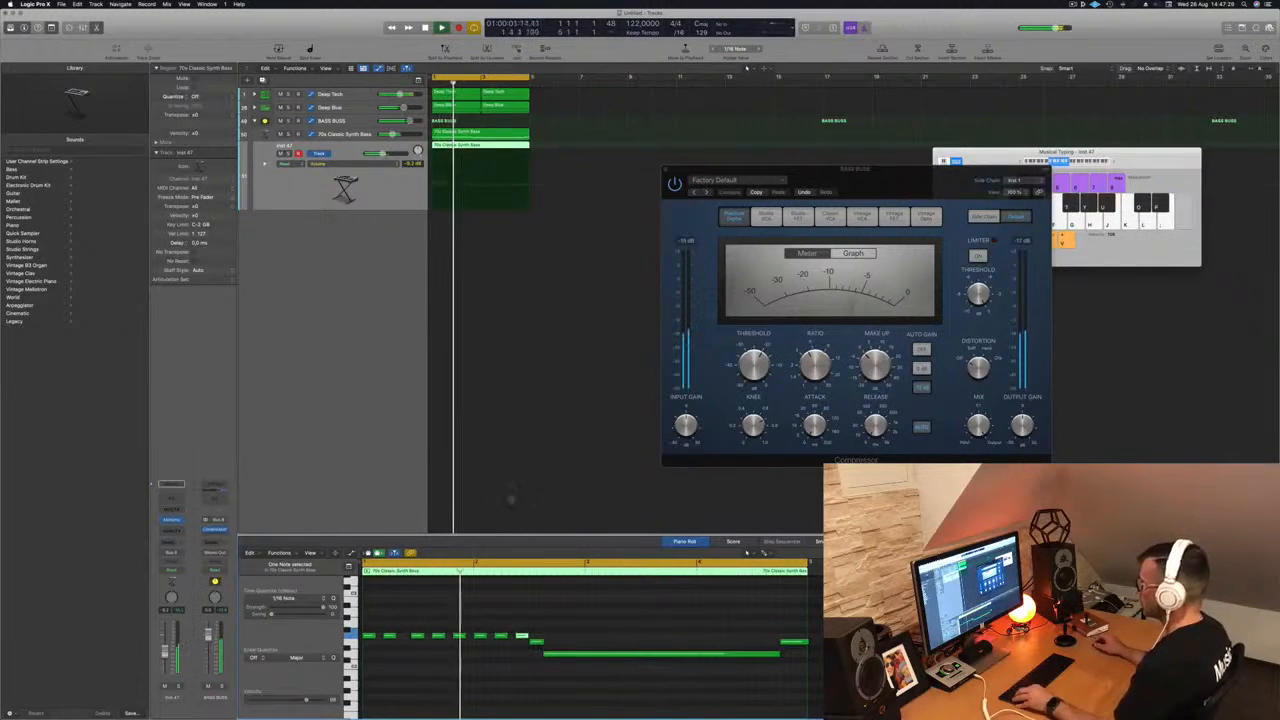
Step: Open Alchemy on the Inst 47 track, try Brass Response from the Brass category, and load the Bright Punchy Synth preset
{"action": "scroll", "coordinate": [506, 478], "scroll_direction": "left", "scroll_amount": 1}
{"action": "scroll", "coordinate": [523, 472], "scroll_direction": "down", "scroll_amount": 2}
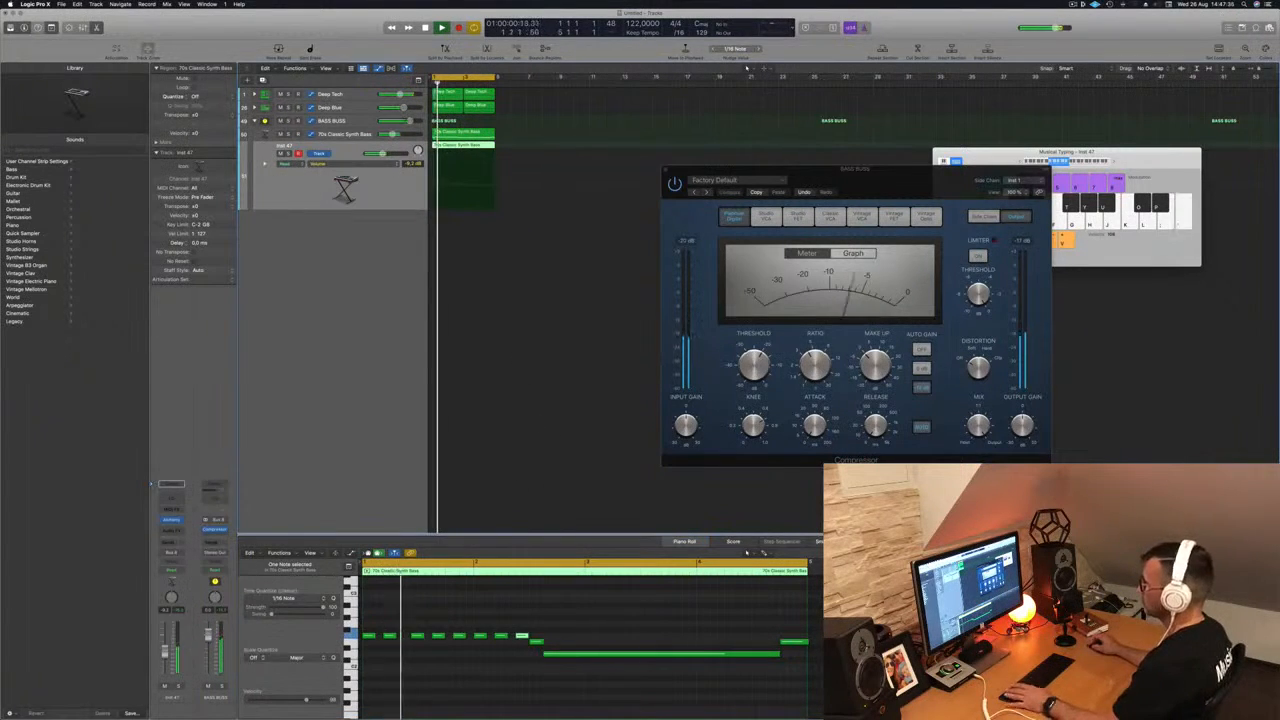
{"action": "left_click", "coordinate": [171, 520]}
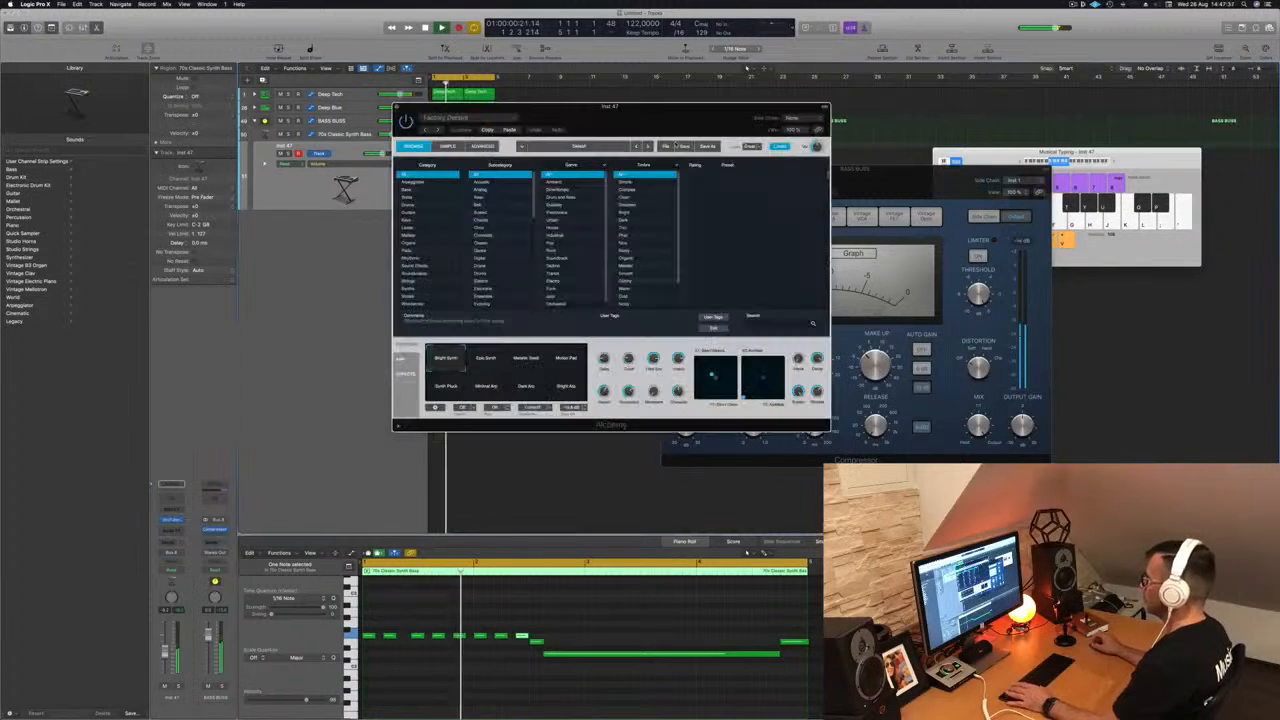
{"action": "left_click", "coordinate": [408, 197]}
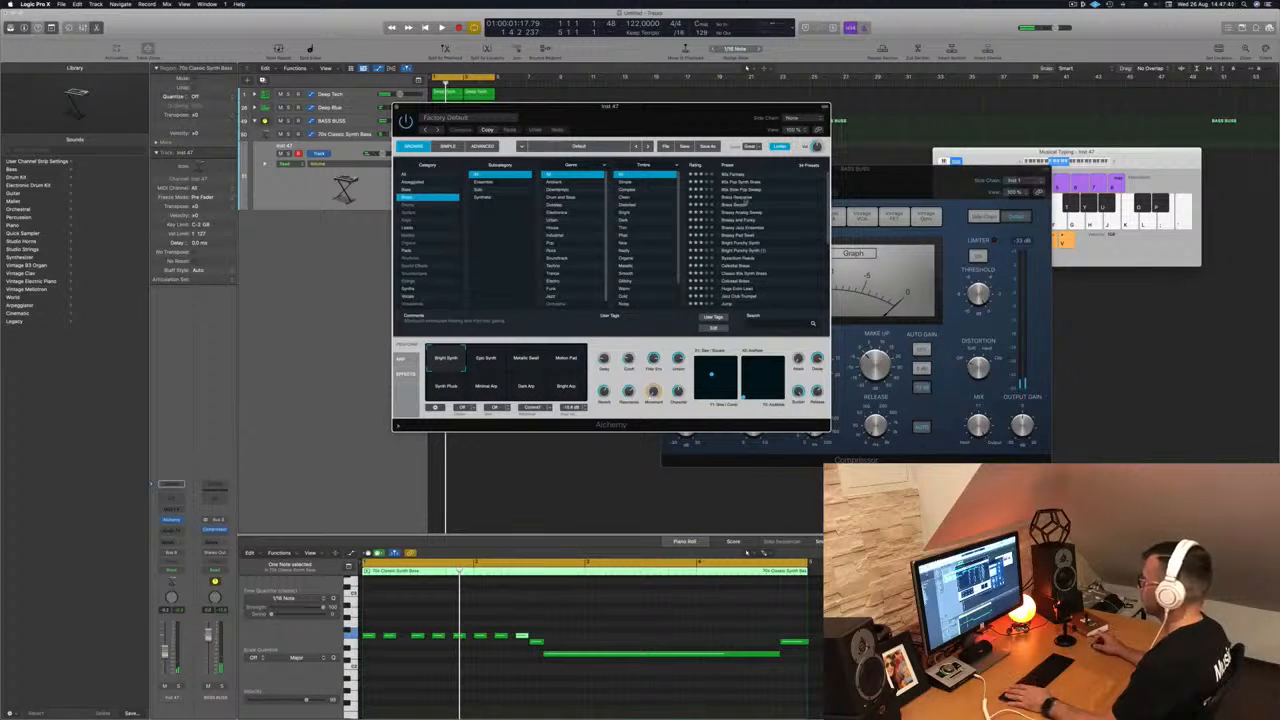
{"action": "key", "text": "space"}
{"action": "left_click_drag", "start_coordinate": [554, 121], "coordinate": [664, 155]}
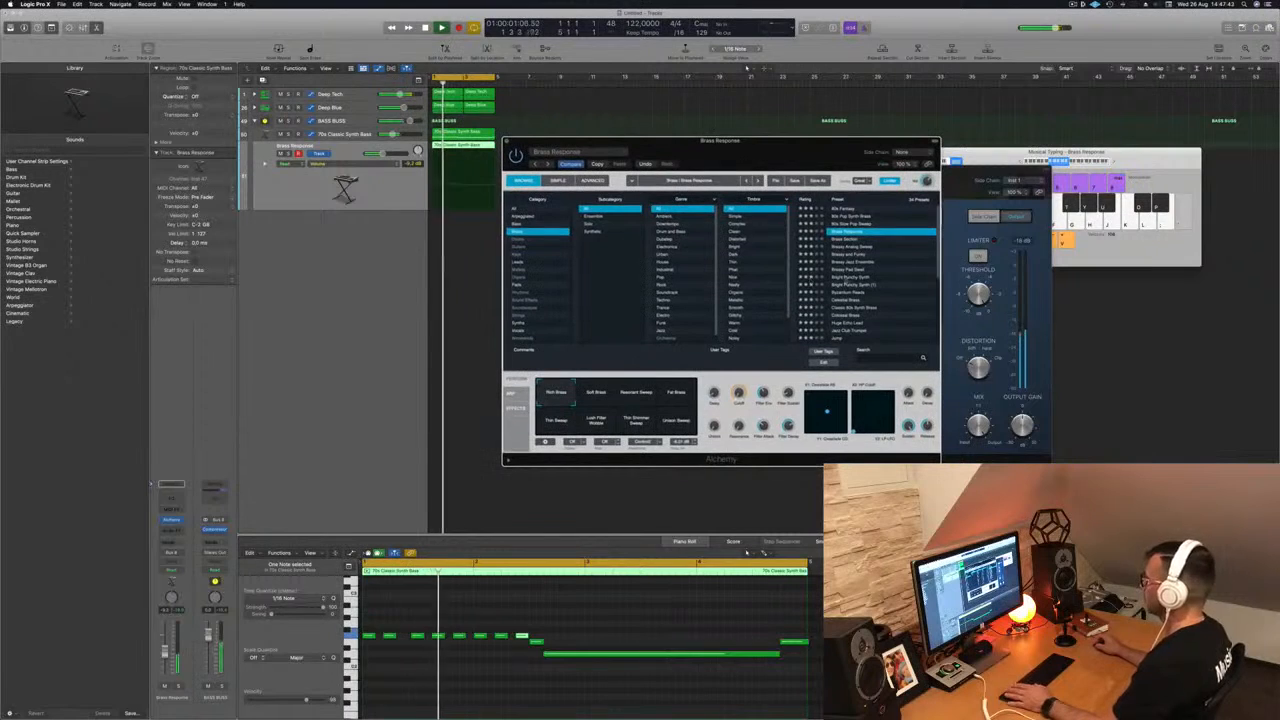
{"action": "left_click", "coordinate": [853, 278]}
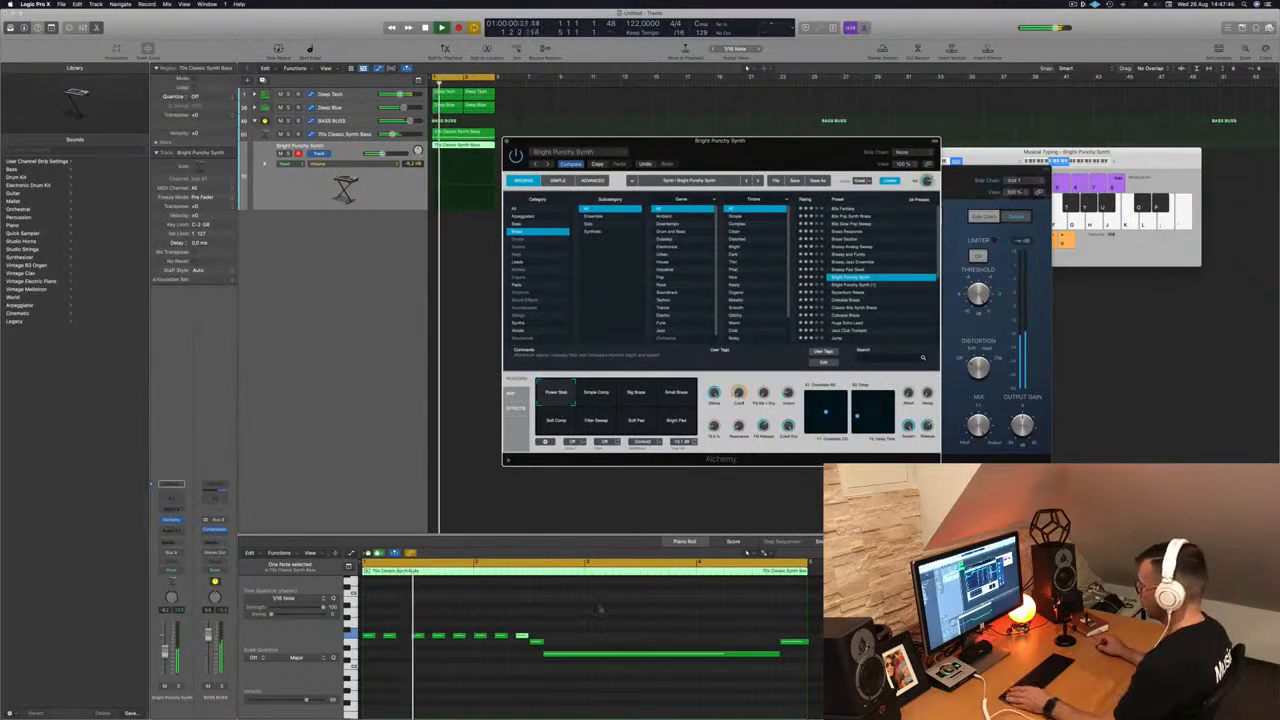
Step: Try all the region's notes an octave lower, restore their pitch, close Alchemy, and move the Compressor window aside
{"action": "scroll", "coordinate": [600, 608], "scroll_direction": "up", "scroll_amount": 3}
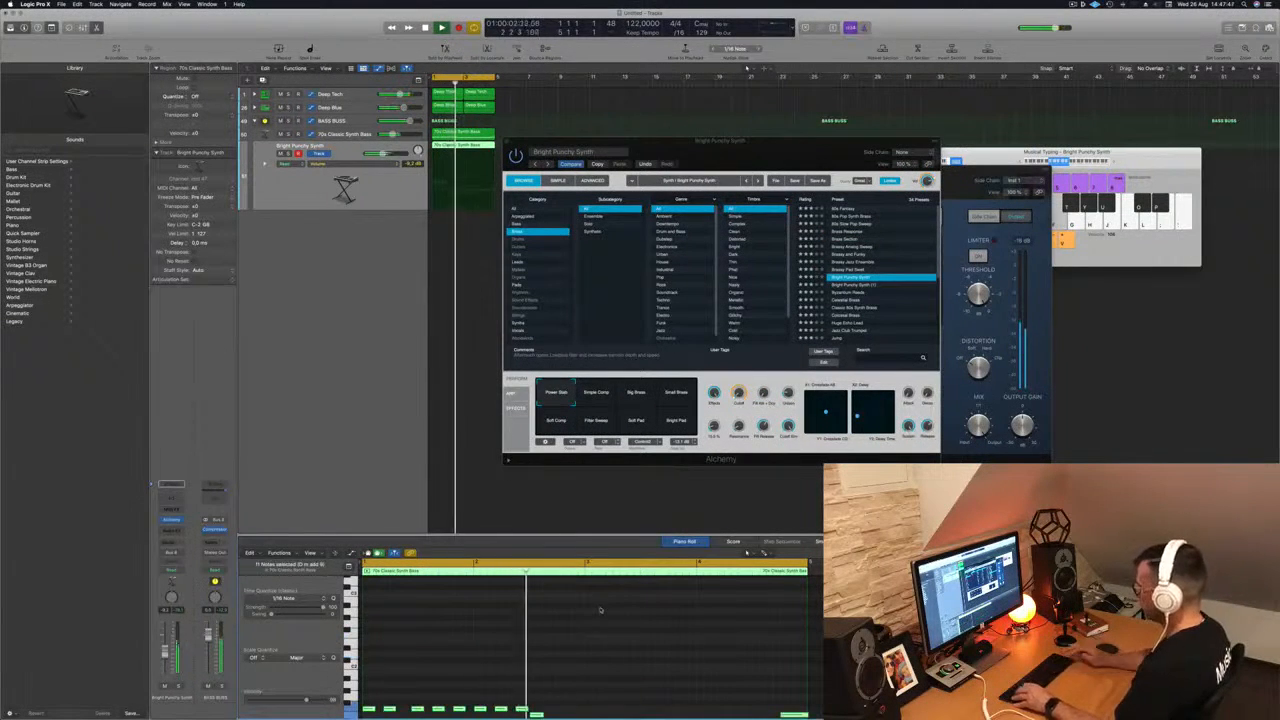
{"action": "scroll", "coordinate": [597, 606], "scroll_direction": "down", "scroll_amount": 3}
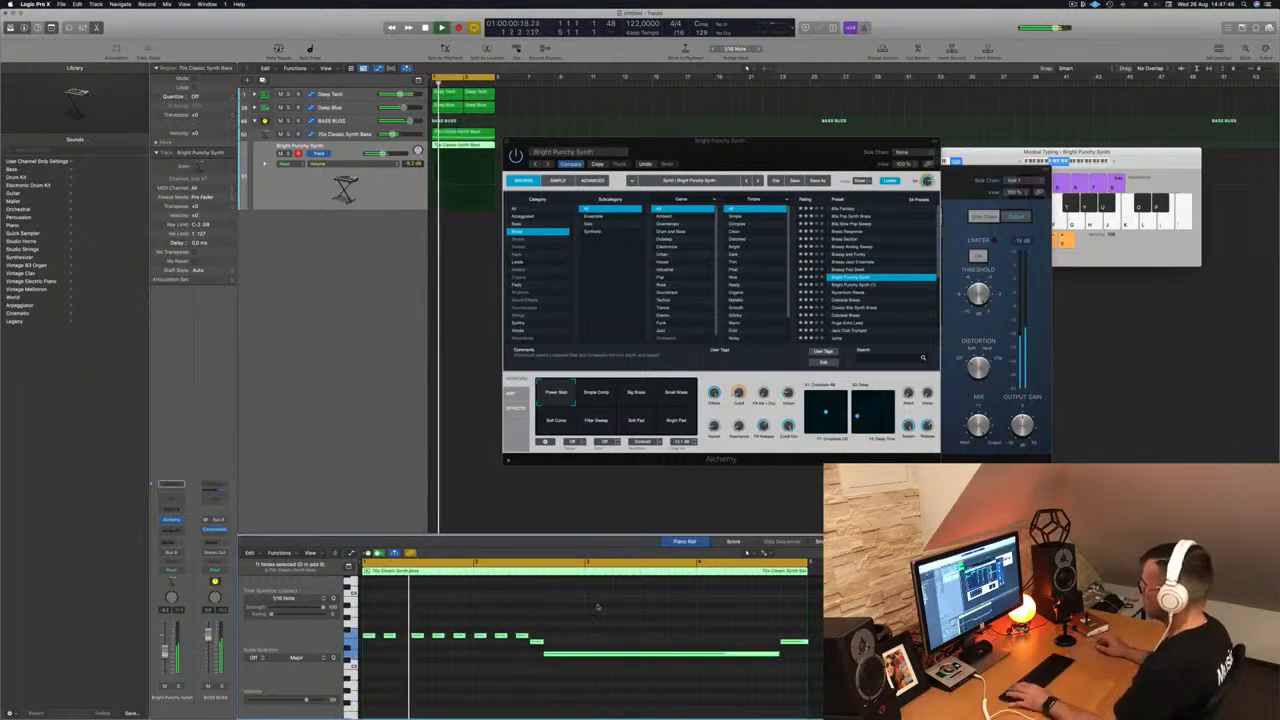
{"action": "left_click_drag", "start_coordinate": [771, 144], "coordinate": [913, 112]}
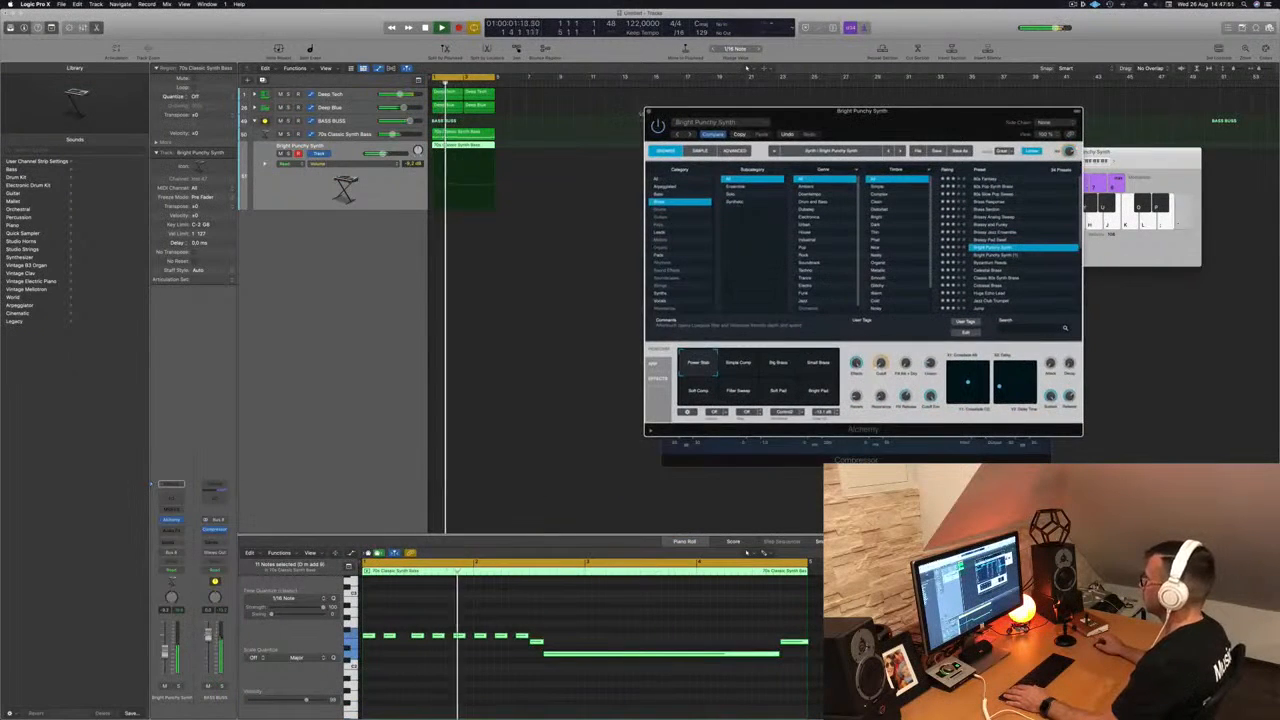
{"action": "left_click", "coordinate": [649, 112]}
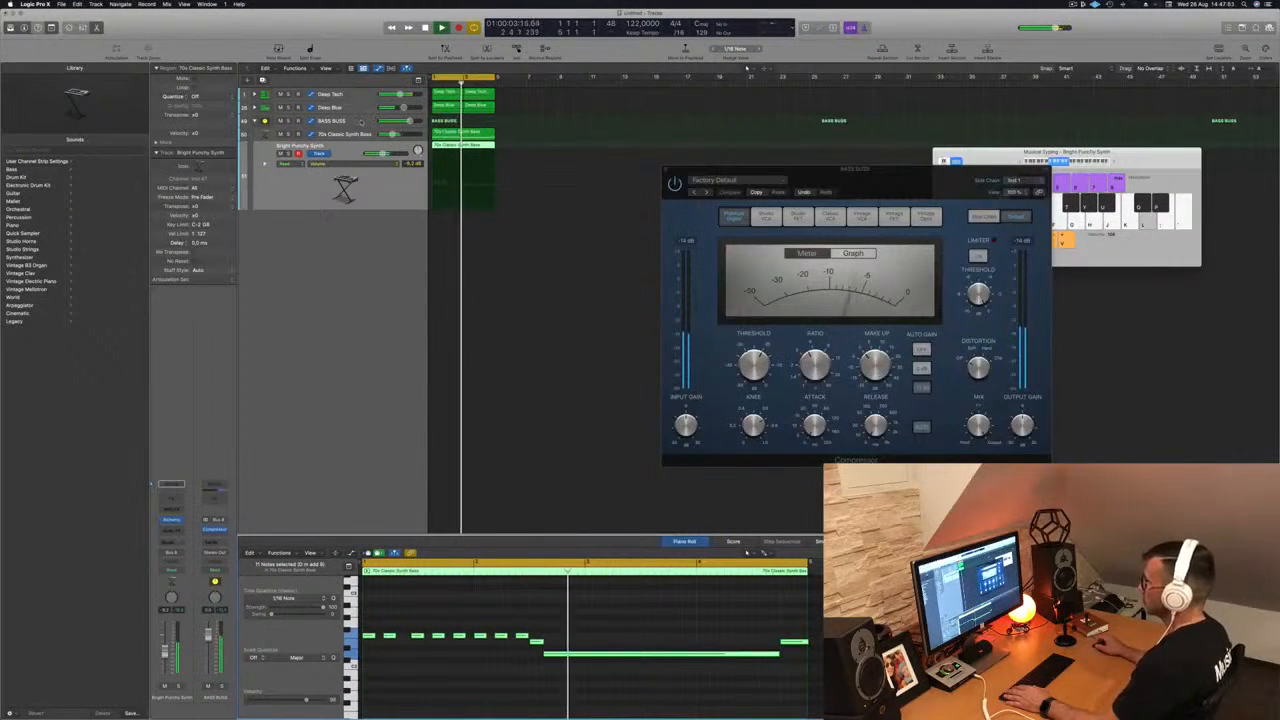
{"action": "left_click_drag", "start_coordinate": [750, 177], "coordinate": [872, 174]}
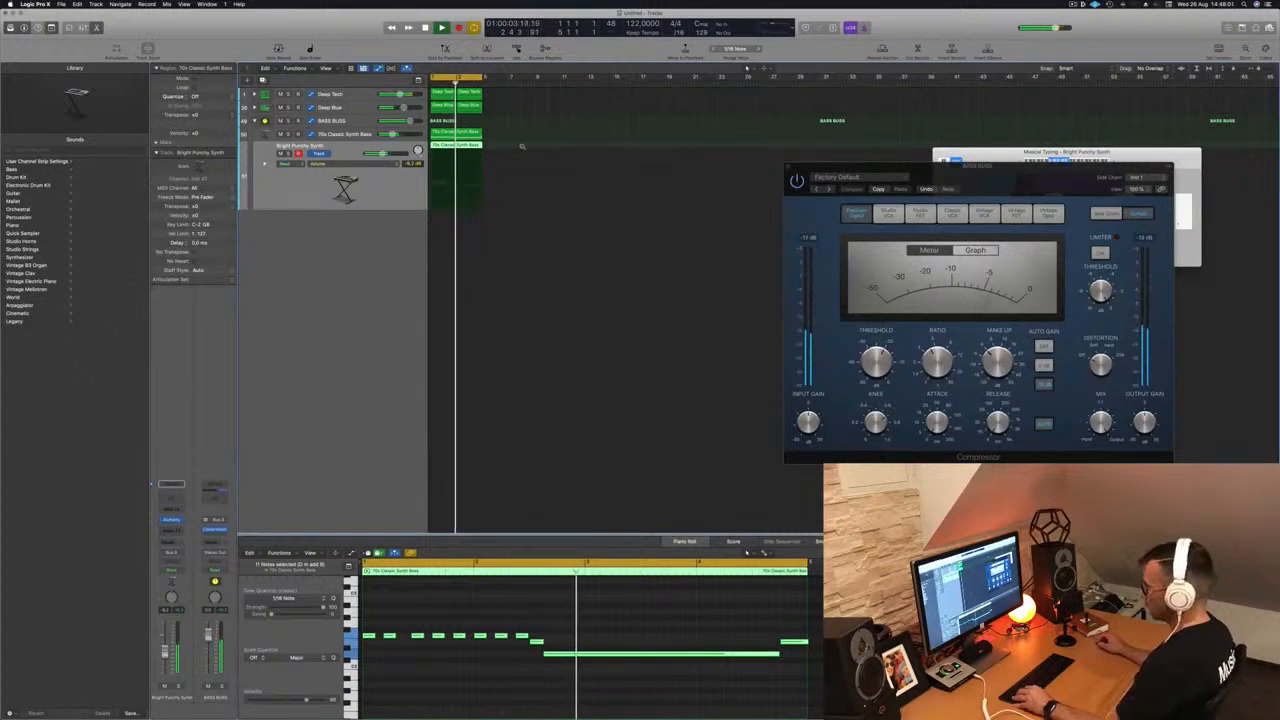
Step: Repeat all regions to make four consecutive copies, extend the cycle range over the 16 bars, and play
{"action": "key", "text": "super+a"}
{"action": "key", "text": "super+r"}
{"action": "key", "text": "super+r"}
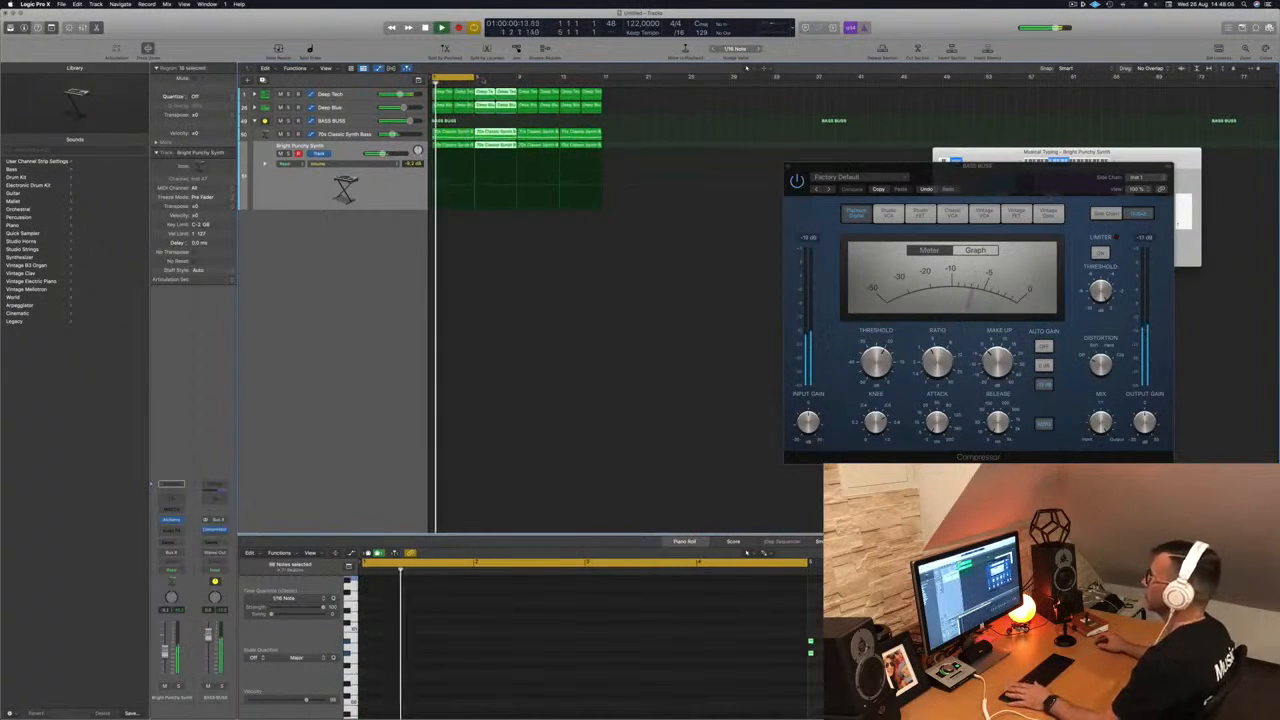
{"action": "left_click_drag", "start_coordinate": [472, 77], "coordinate": [601, 77]}
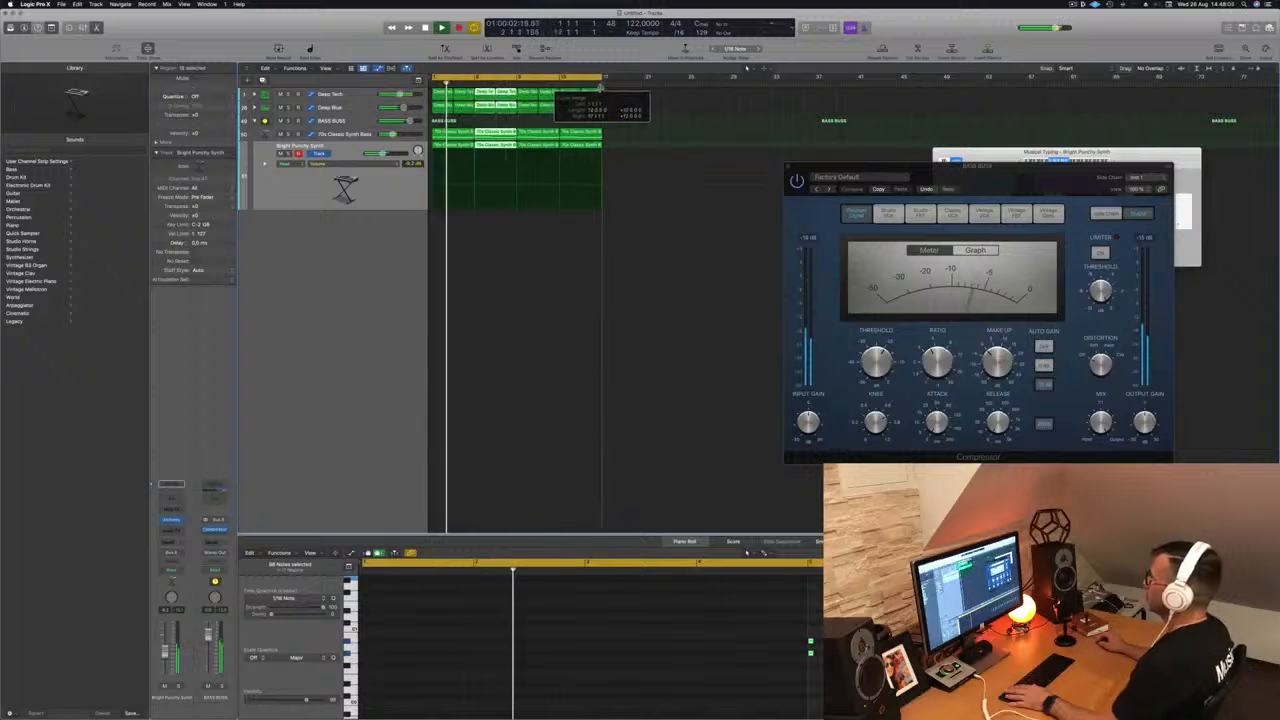
{"action": "key", "text": "space"}
Step: Compare the BASS BUSS and Bright Punchy Synth tracks during playback, briefly soloing the bass layers and removing the solo
{"action": "left_click", "coordinate": [386, 197]}
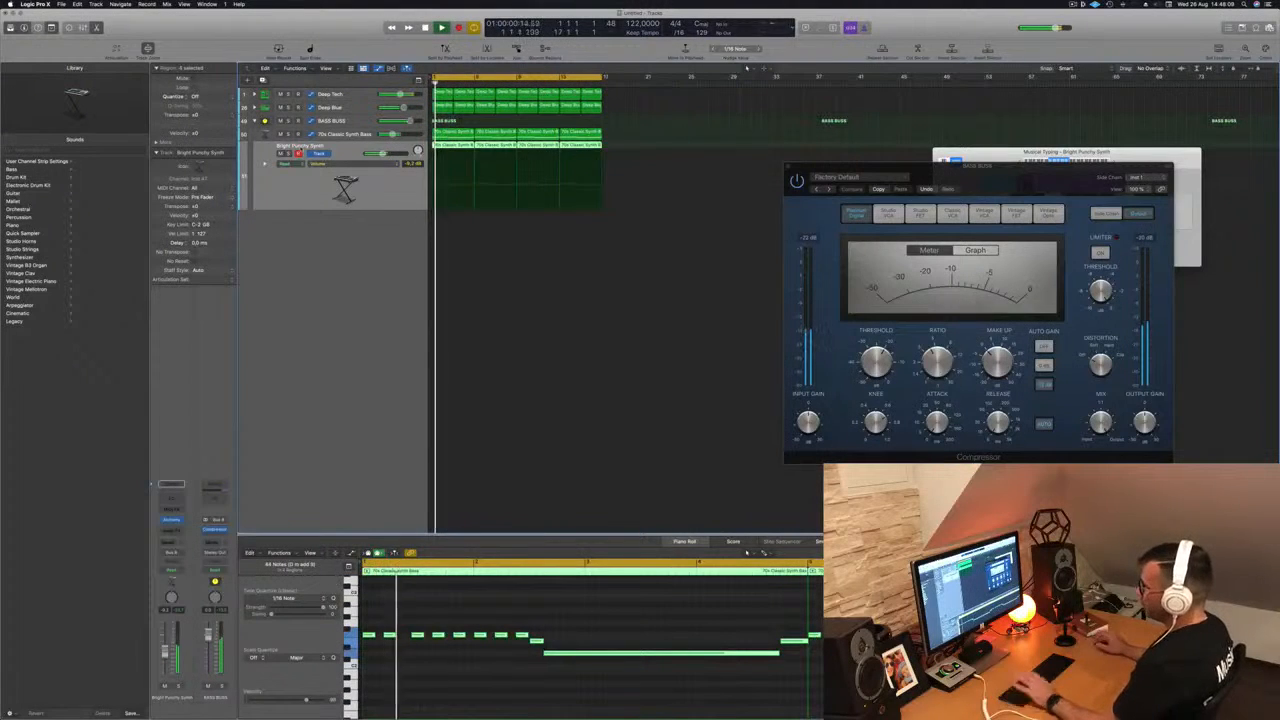
{"action": "left_click", "coordinate": [353, 121]}
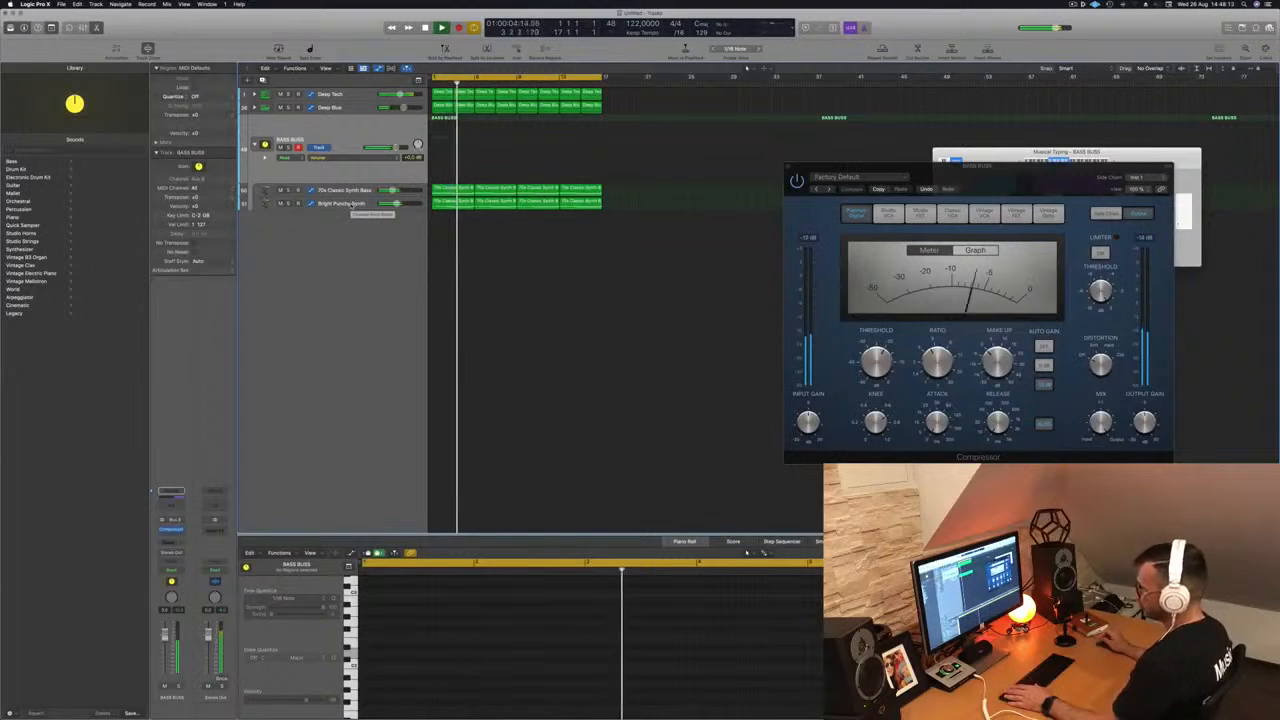
{"action": "left_click", "coordinate": [352, 203]}
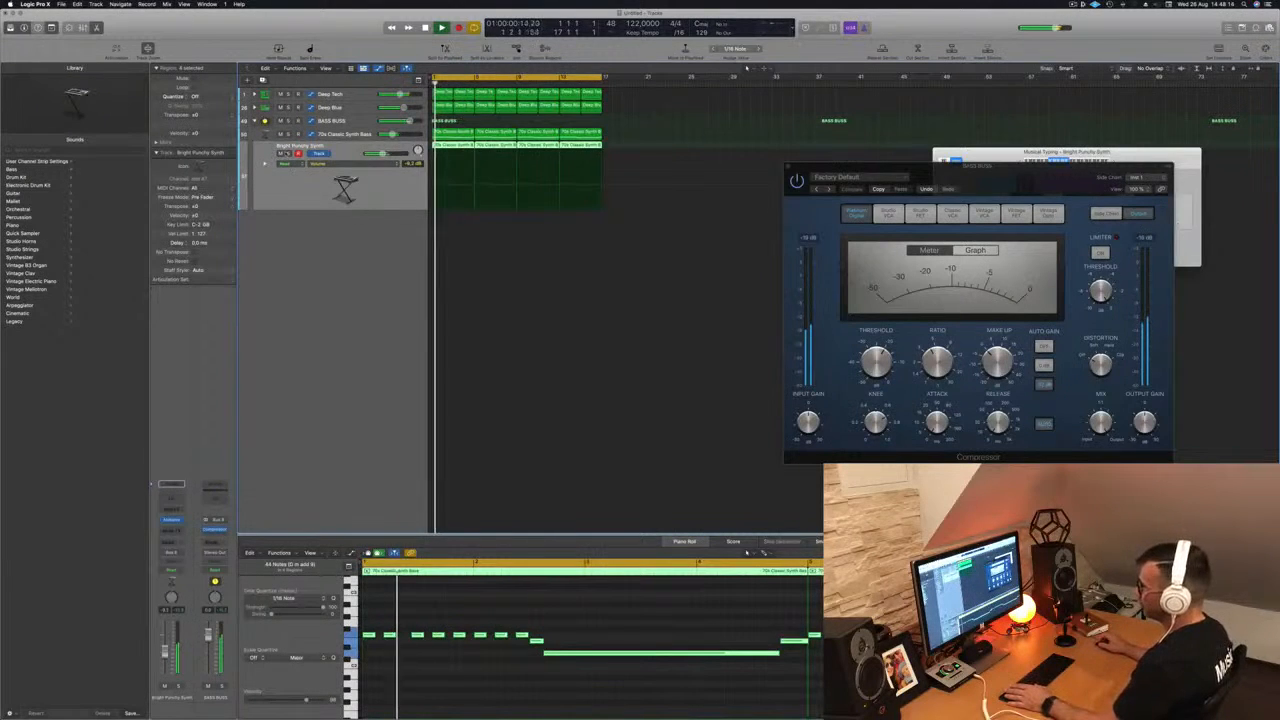
{"action": "left_click", "coordinate": [286, 154]}
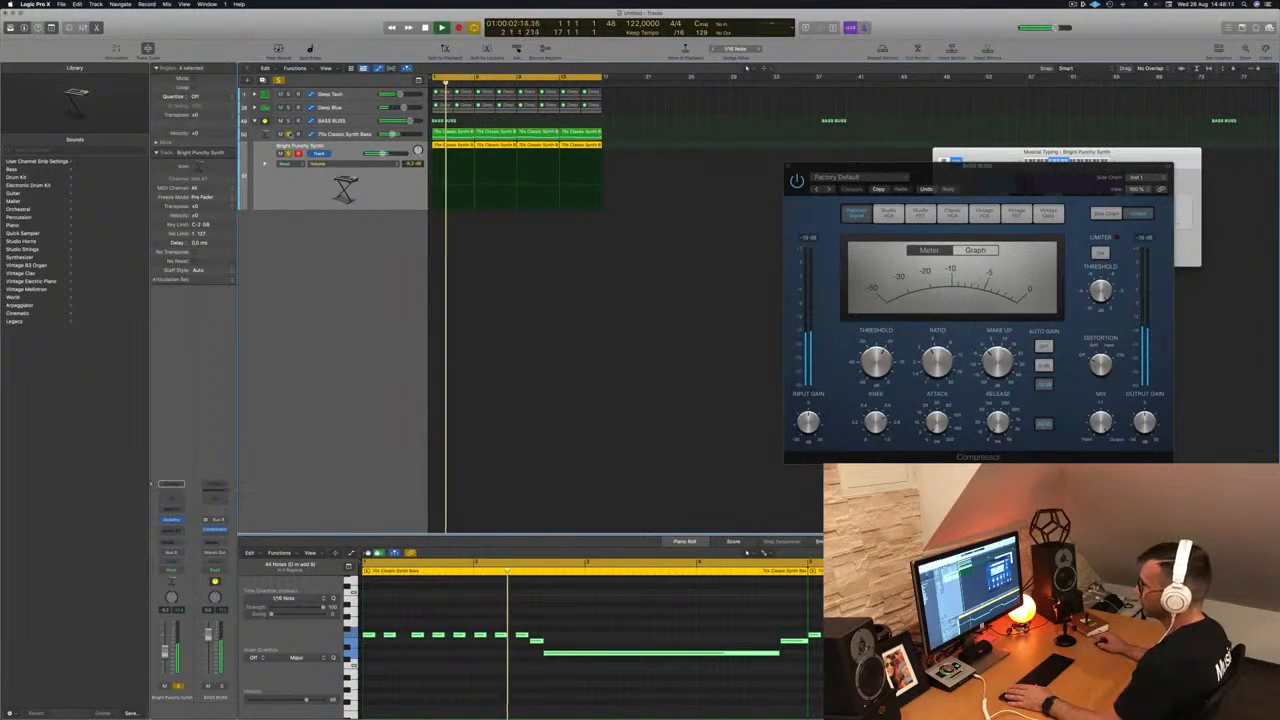
{"action": "left_click", "coordinate": [288, 154]}
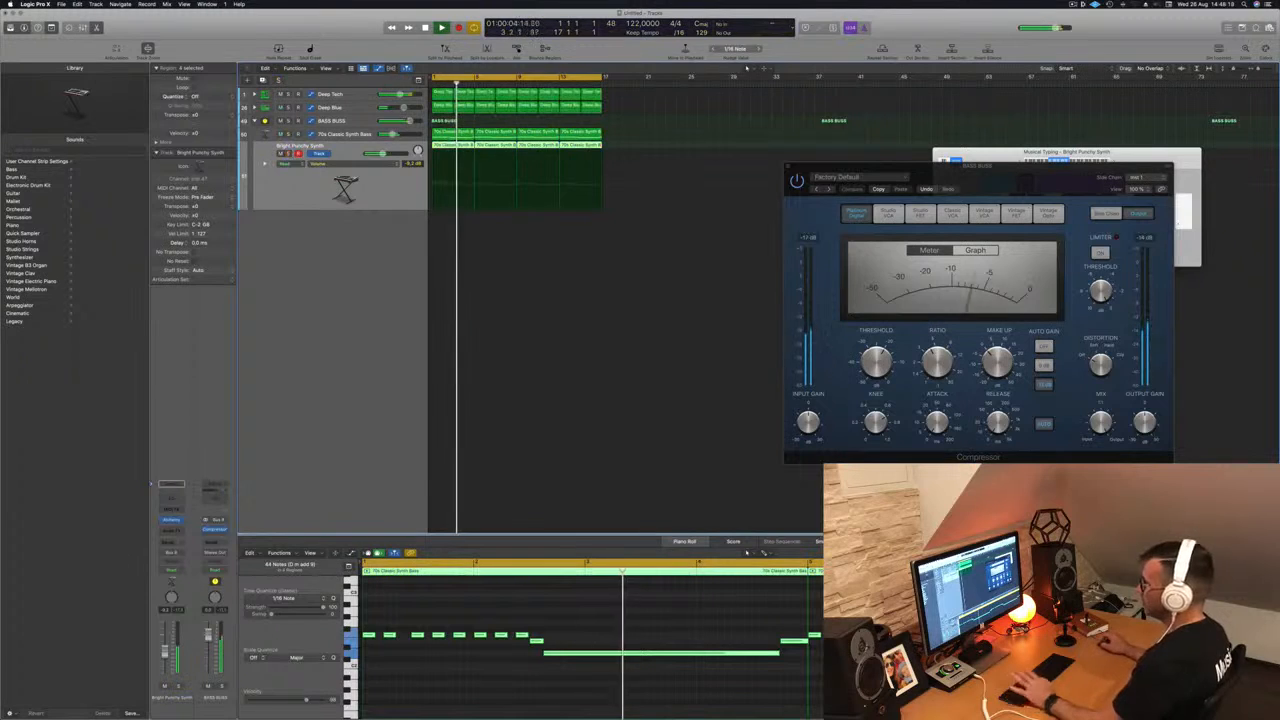
Step: Stop playback, switch the BASS BUSS track to Touch automation mode, and close the Compressor window
{"action": "key", "text": "space"}
{"action": "key", "text": "space"}
{"action": "left_click", "coordinate": [346, 124]}
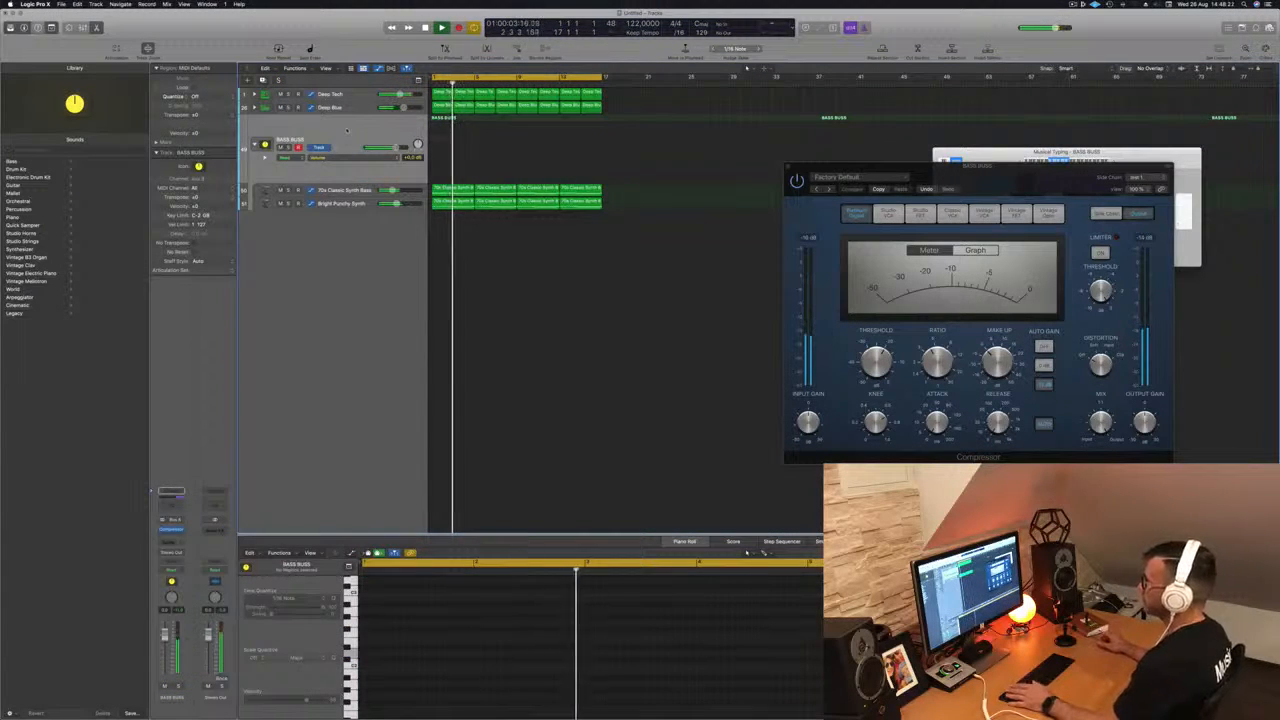
{"action": "key", "text": "Return"}
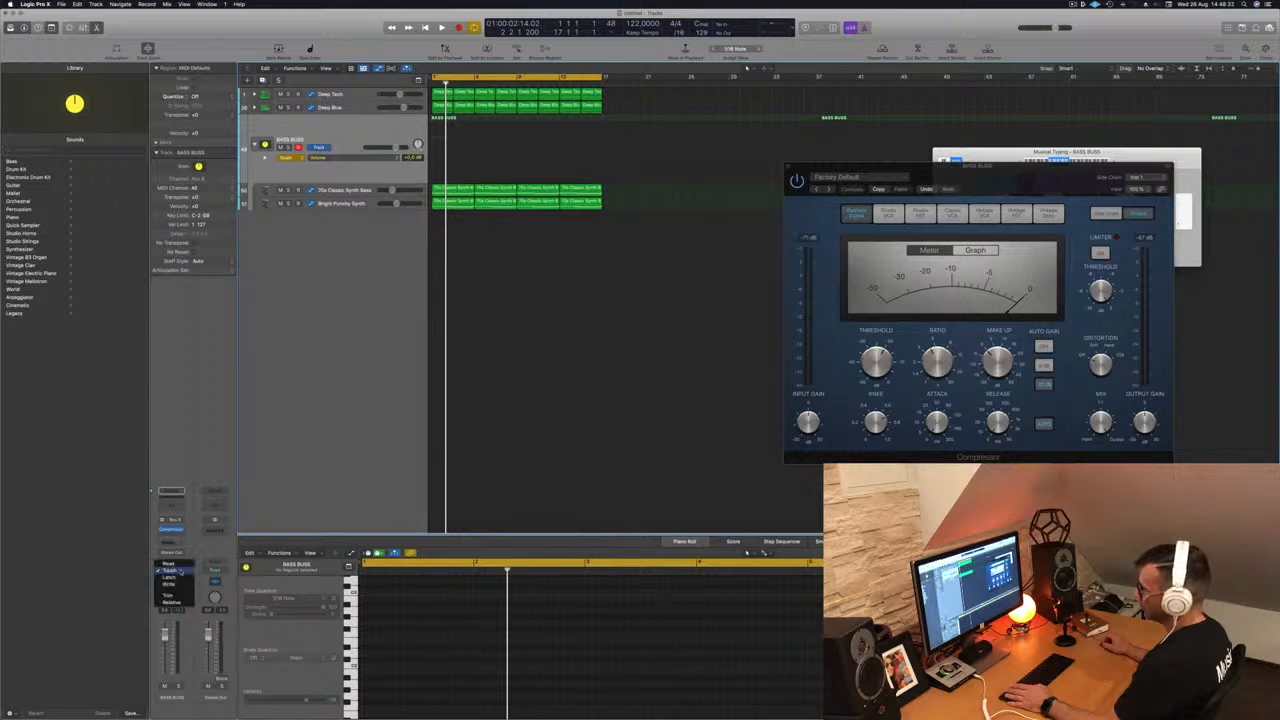
{"action": "left_click", "coordinate": [163, 571]}
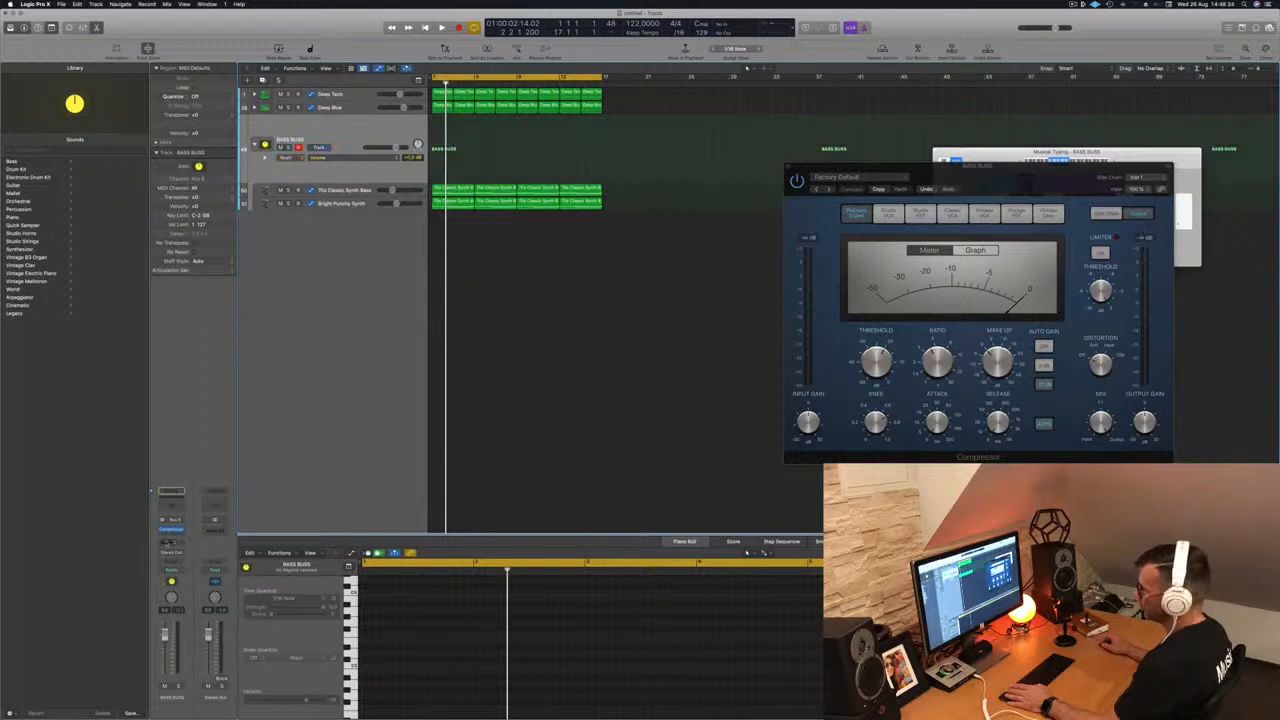
{"action": "key", "text": "super+w"}
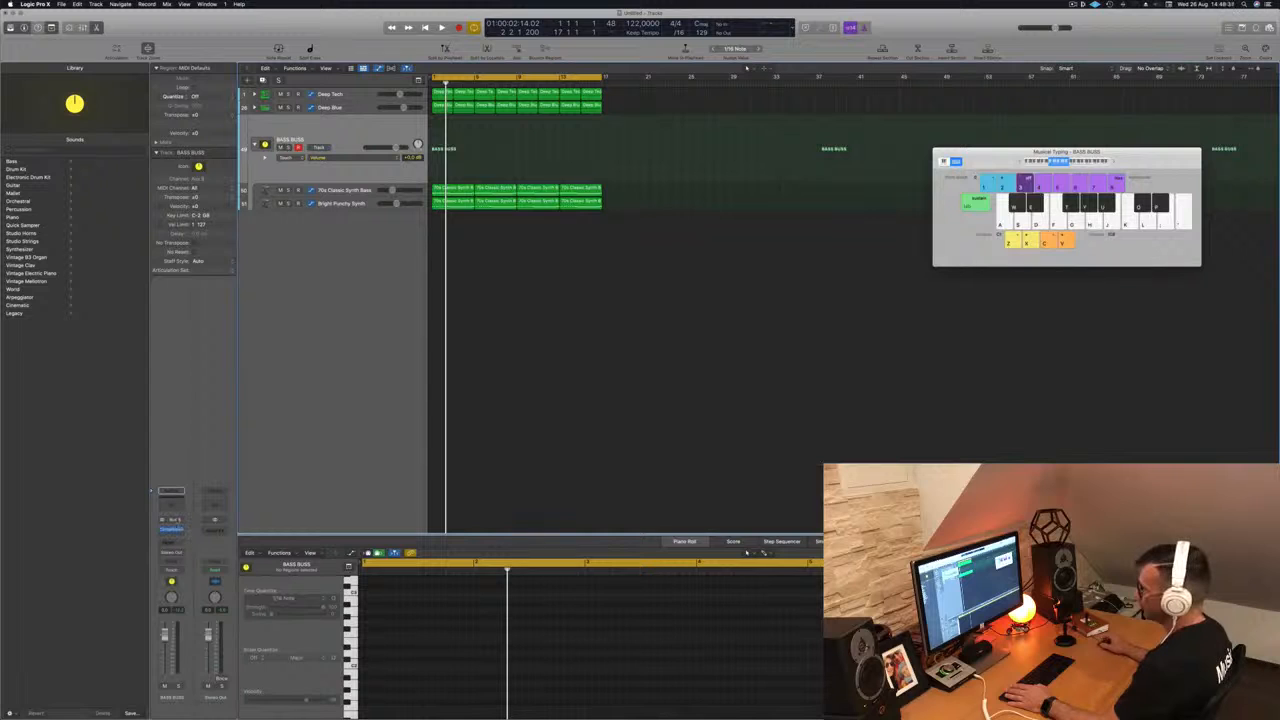
Step: Insert a Channel EQ on BASS BUSS and set its high-cut filter to 18300 Hz at 36 dB/Oct
{"action": "left_click", "coordinate": [172, 506]}
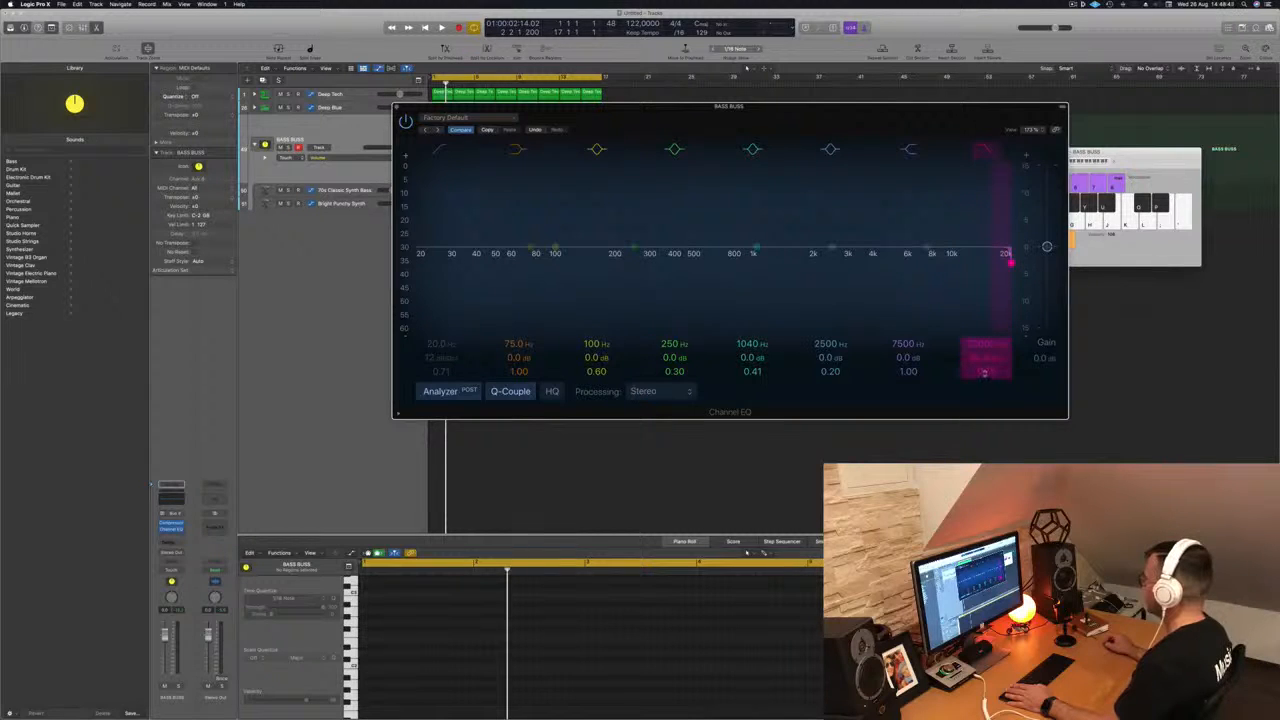
{"action": "mouse_move", "coordinate": [1010, 262]}
{"action": "left_mouse_down"}
{"action": "mouse_move", "coordinate": [930, 255]}
{"action": "mouse_move", "coordinate": [1005, 255]}
{"action": "left_mouse_up"}
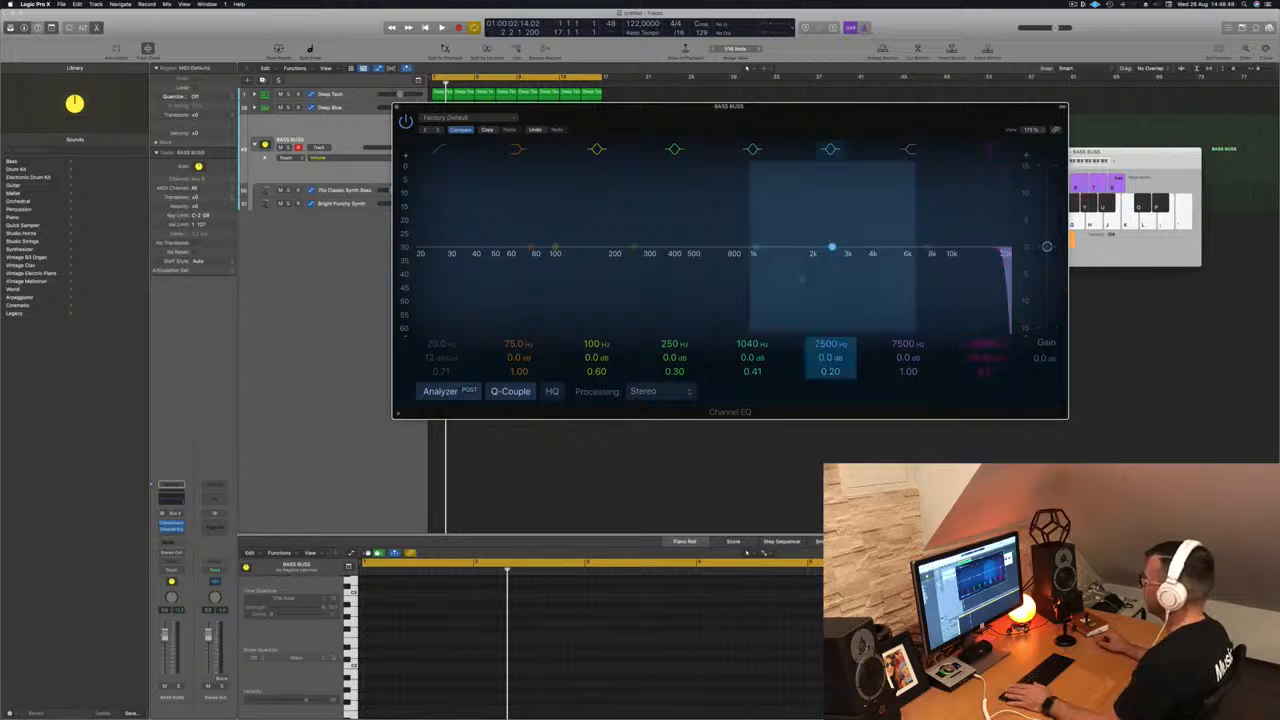
{"action": "left_click_drag", "start_coordinate": [784, 114], "coordinate": [954, 122]}
Step: Record a high-cut frequency sweep on BASS BUSS as automation during playback, and close the Channel EQ
{"action": "key", "text": "space"}
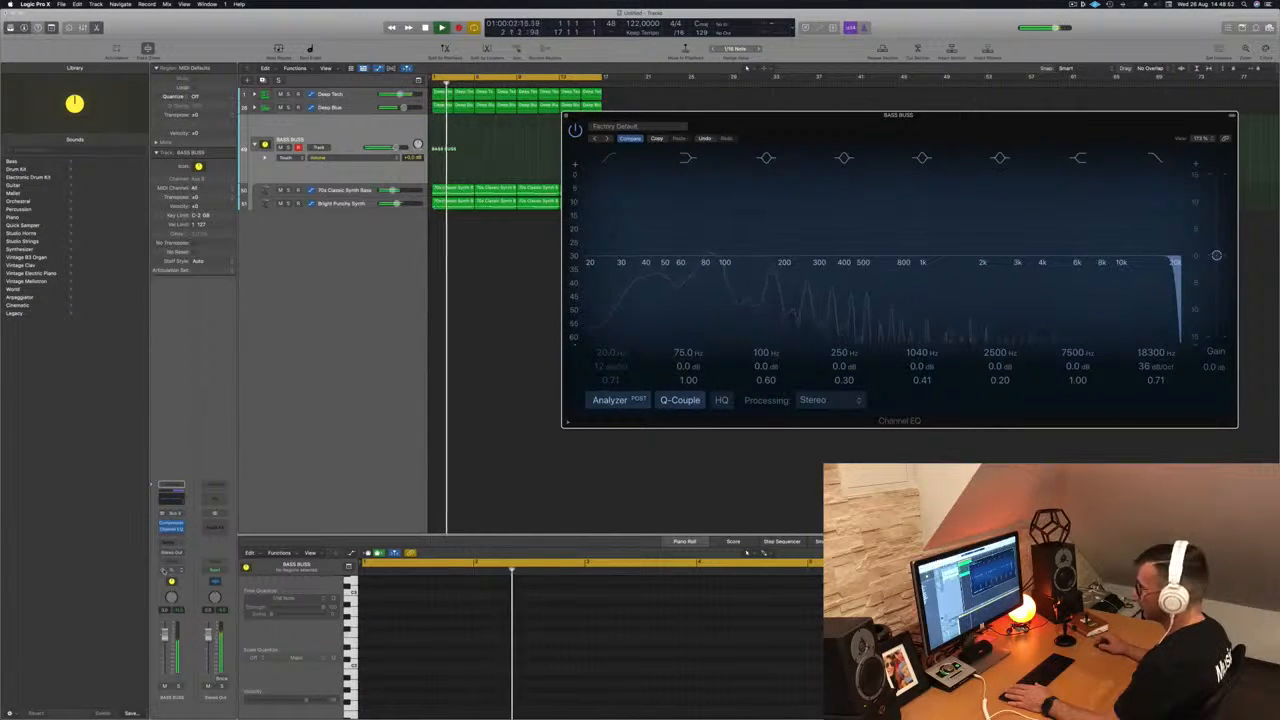
{"action": "left_click", "coordinate": [1185, 438]}
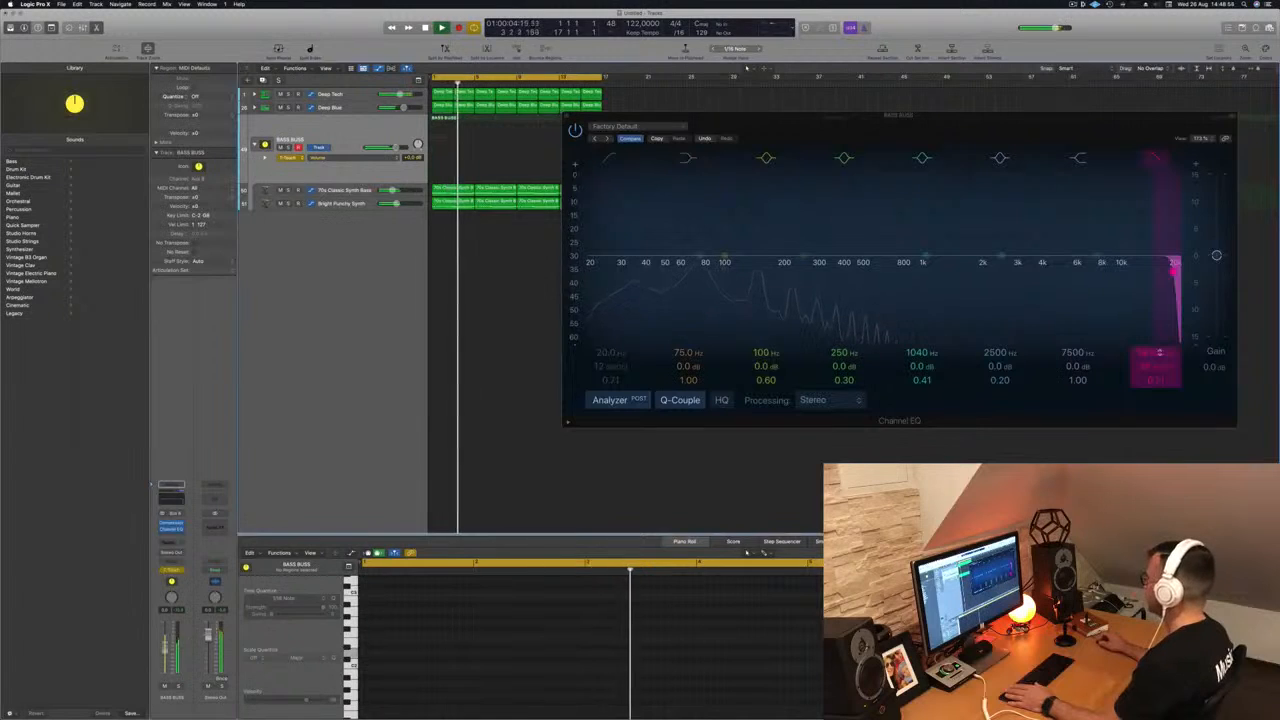
{"action": "mouse_move", "coordinate": [1174, 263]}
{"action": "left_mouse_down"}
{"action": "mouse_move", "coordinate": [884, 270]}
{"action": "mouse_move", "coordinate": [1175, 262]}
{"action": "left_mouse_up"}
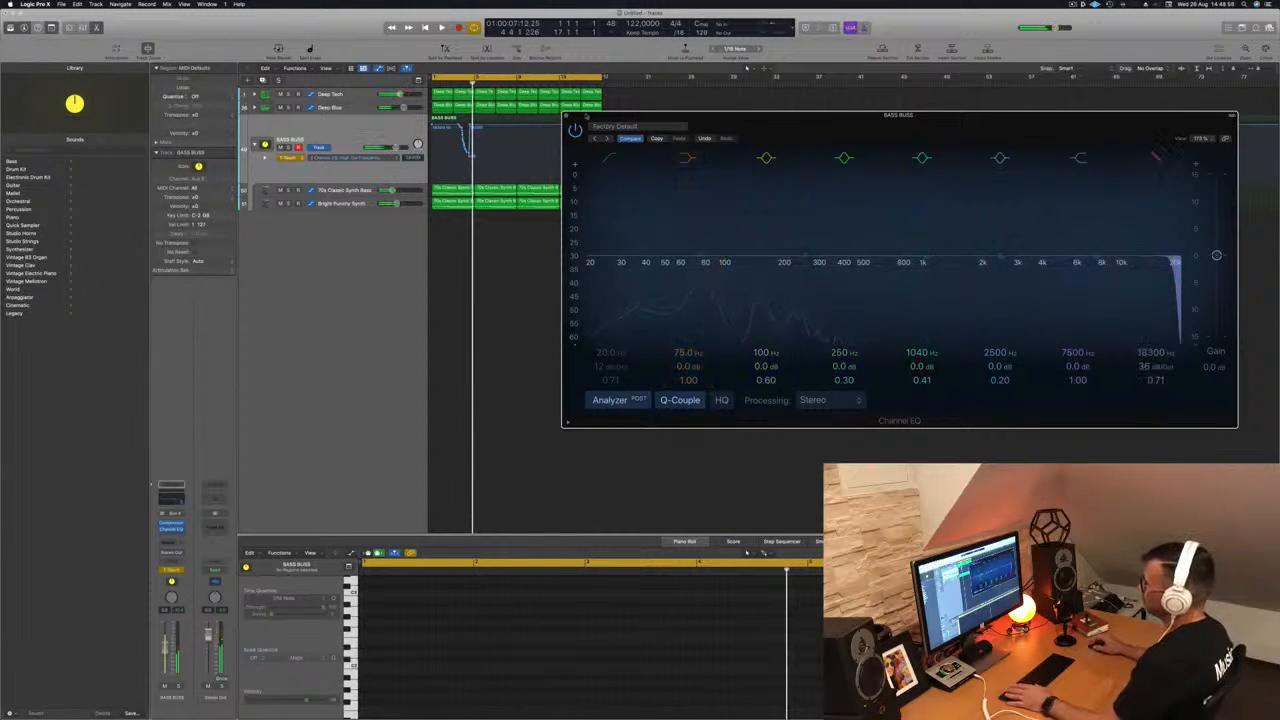
{"action": "left_click", "coordinate": [566, 119]}
Step: Replace the recorded sweep with high-cut automation rising from bar 1 to bar 9 and falling to bar 17, in Read mode
{"action": "left_click_drag", "start_coordinate": [474, 127], "coordinate": [426, 125]}
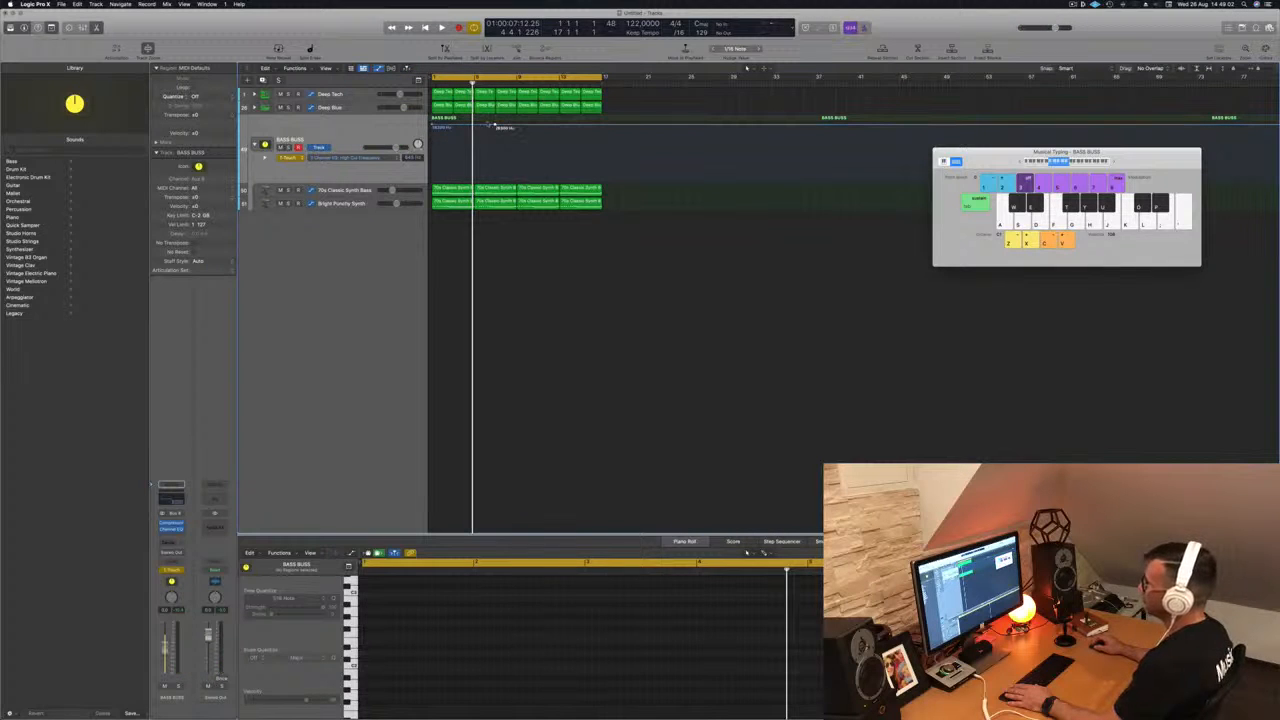
{"action": "key", "text": "space"}
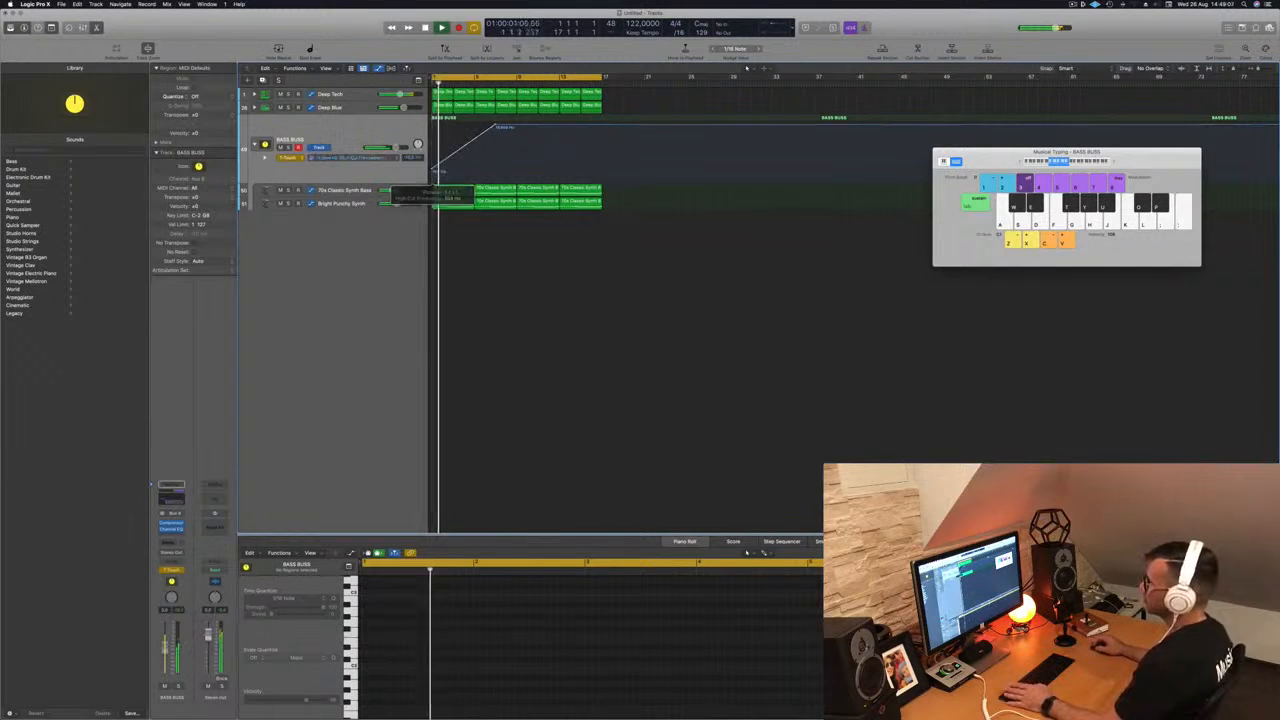
{"action": "left_click", "coordinate": [284, 157]}
{"action": "left_click", "coordinate": [285, 146]}
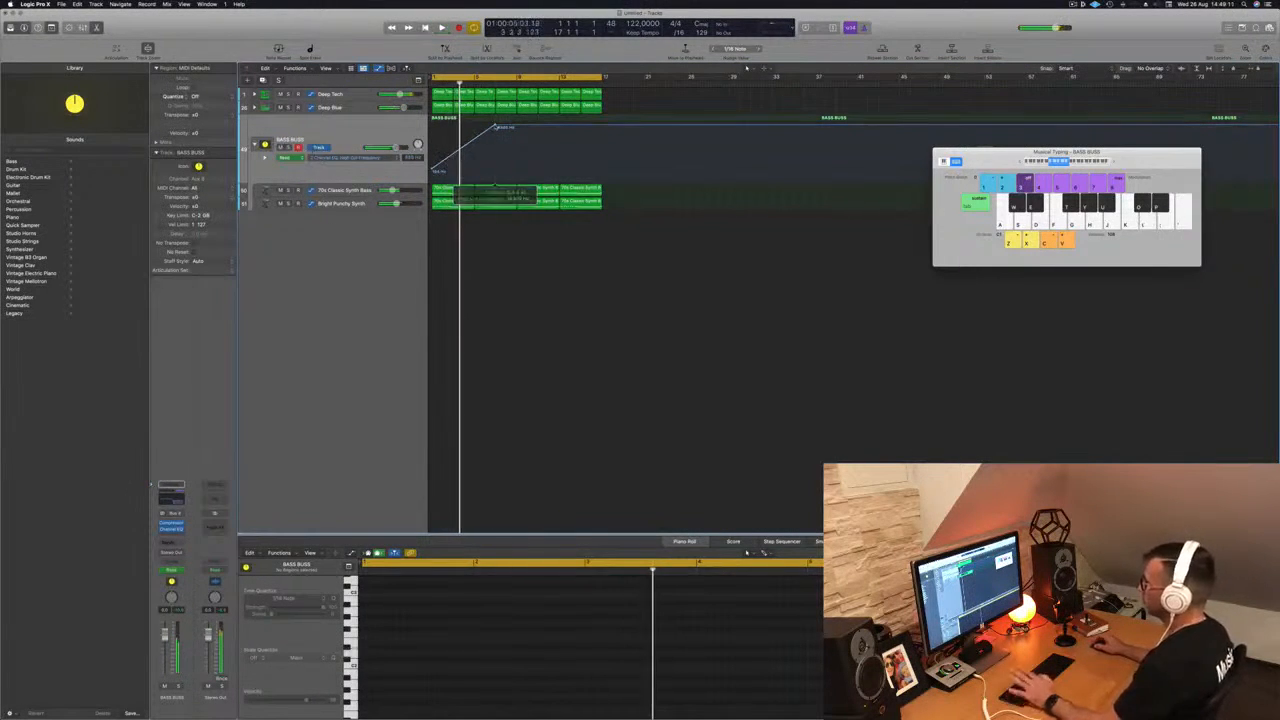
{"action": "key", "text": "Return"}
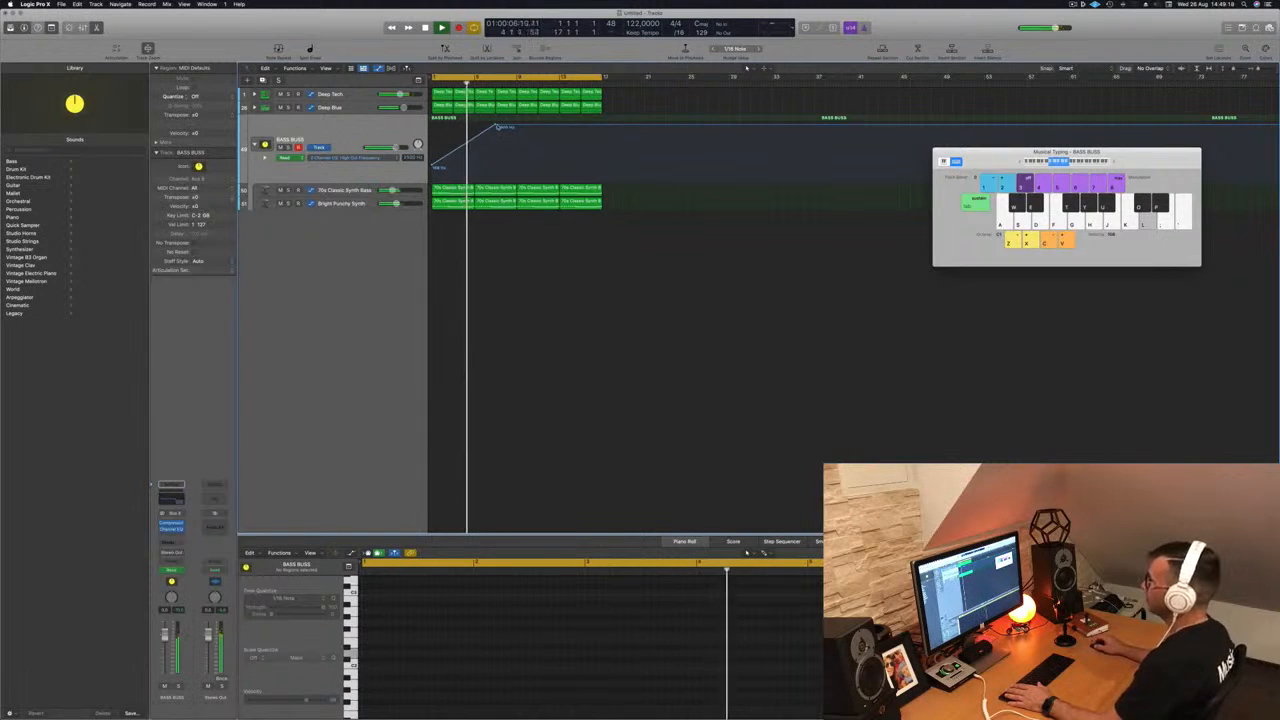
{"action": "left_click_drag", "start_coordinate": [497, 126], "coordinate": [517, 124]}
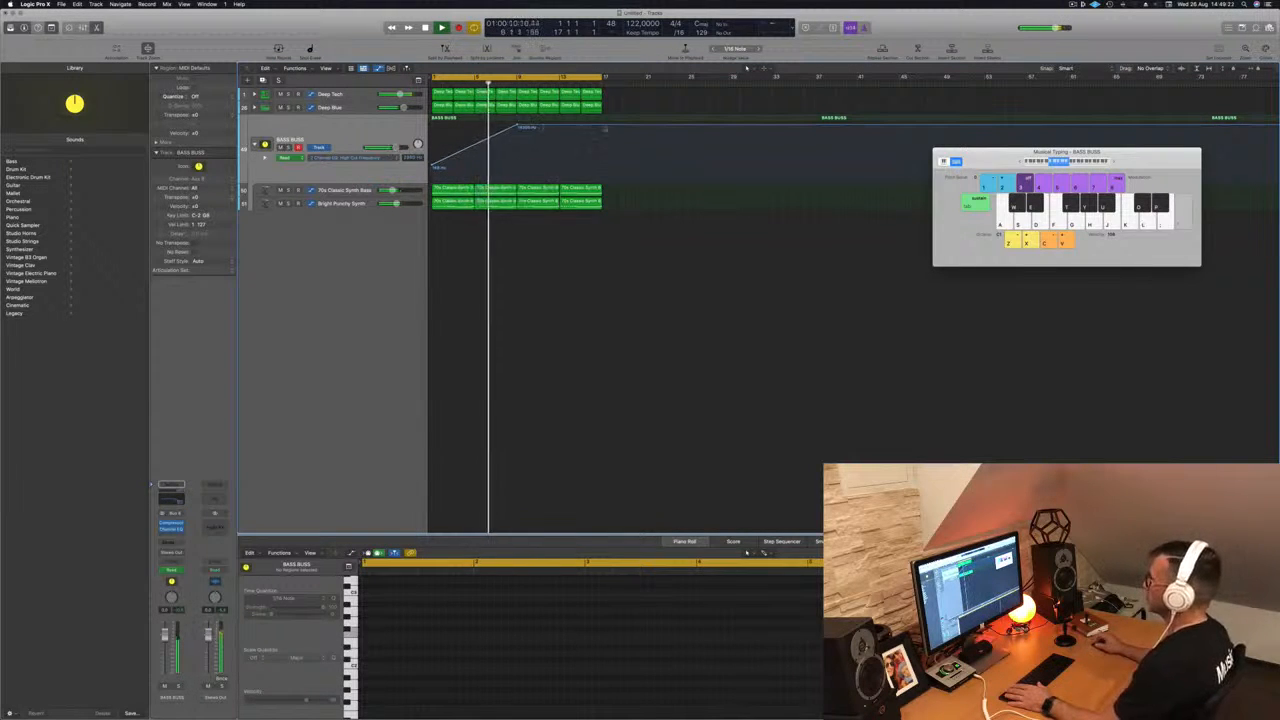
{"action": "left_click_drag", "start_coordinate": [603, 149], "coordinate": [603, 168]}
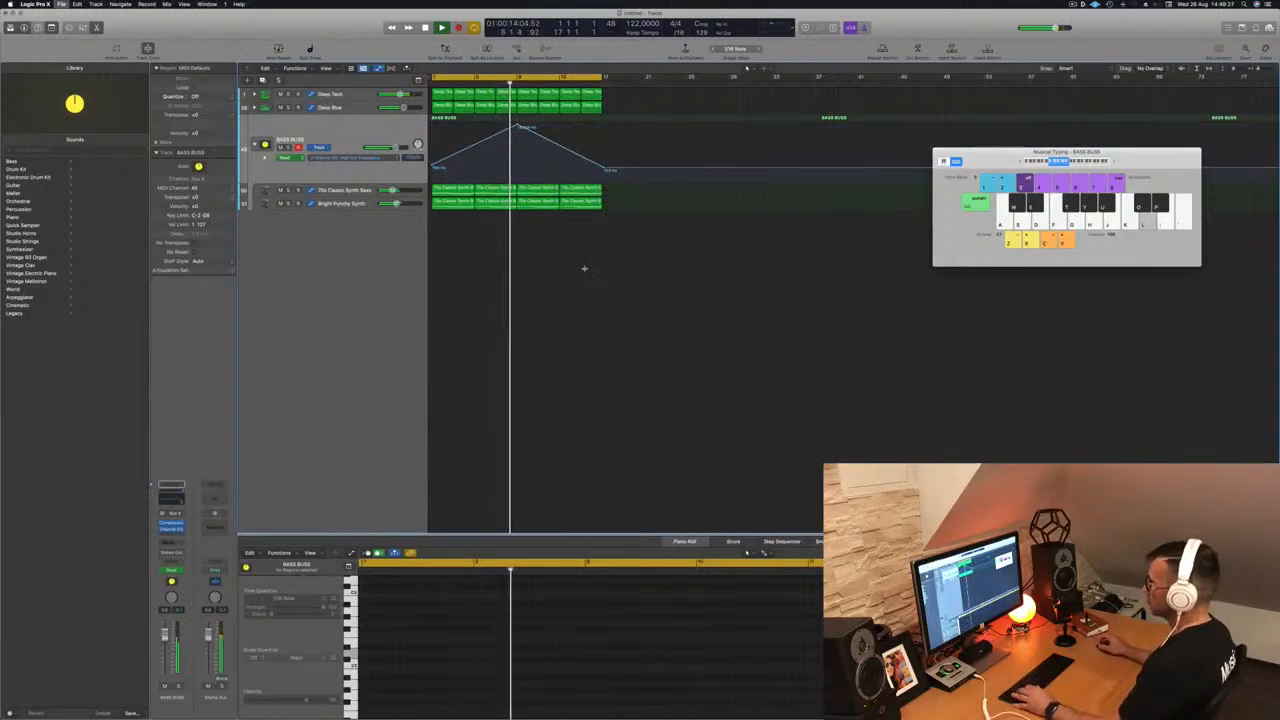
Step: Save the project and play the groove from the start to check the filter sweep
{"action": "key", "text": "super+s"}
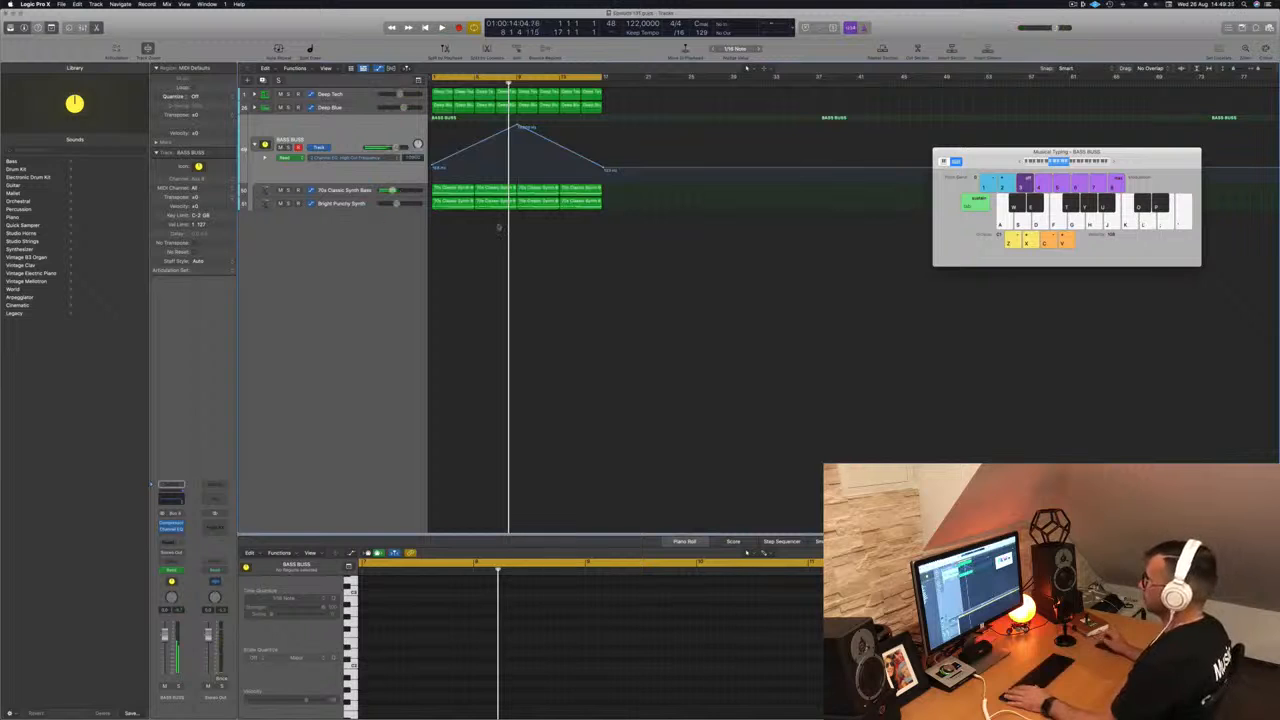
{"action": "key", "text": "Return"}
{"action": "key", "text": "space"}
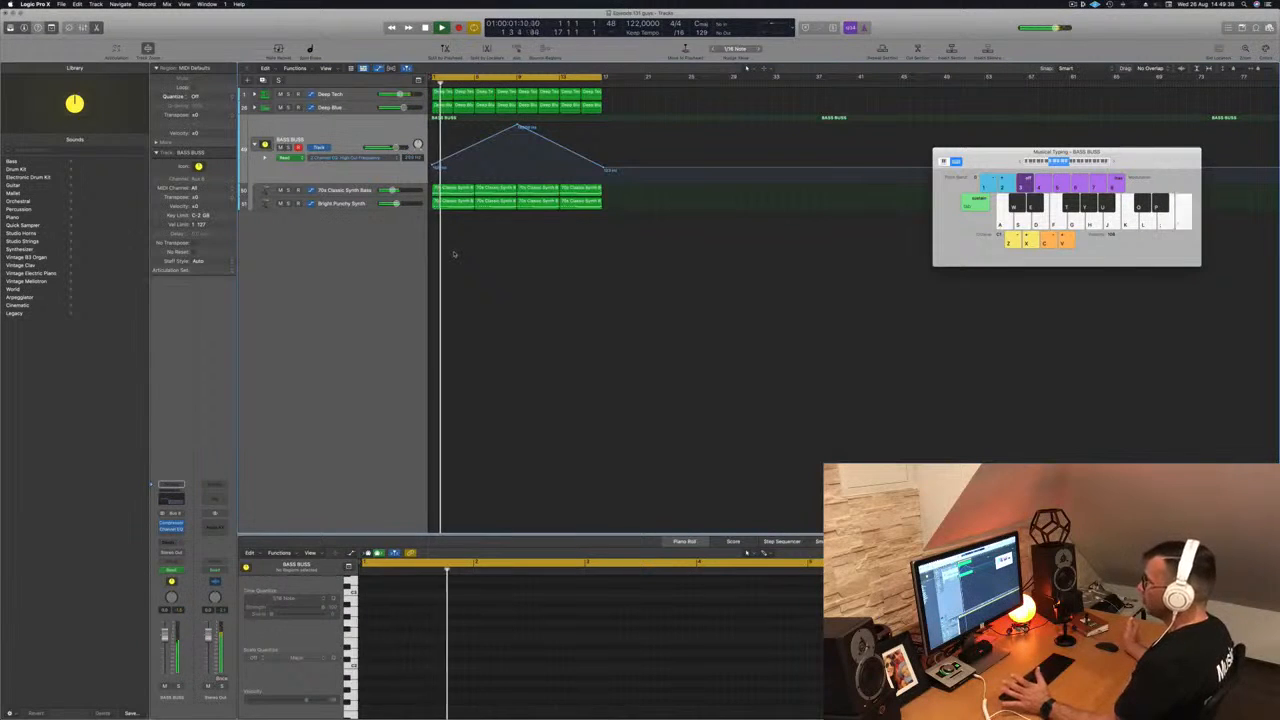
{"action": "key", "text": "l"}
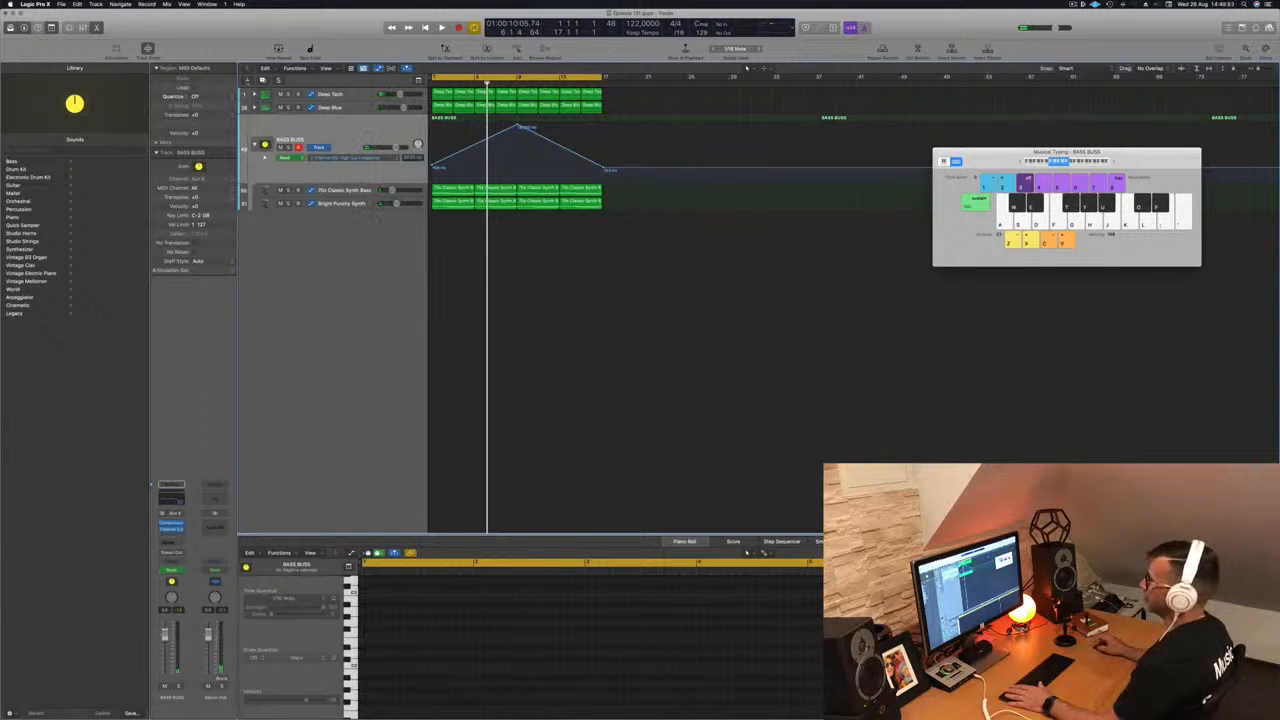
Step: Create one Alchemy software instrument track below the bass tracks and duplicate it twice
{"action": "key", "text": "alt+super+n"}
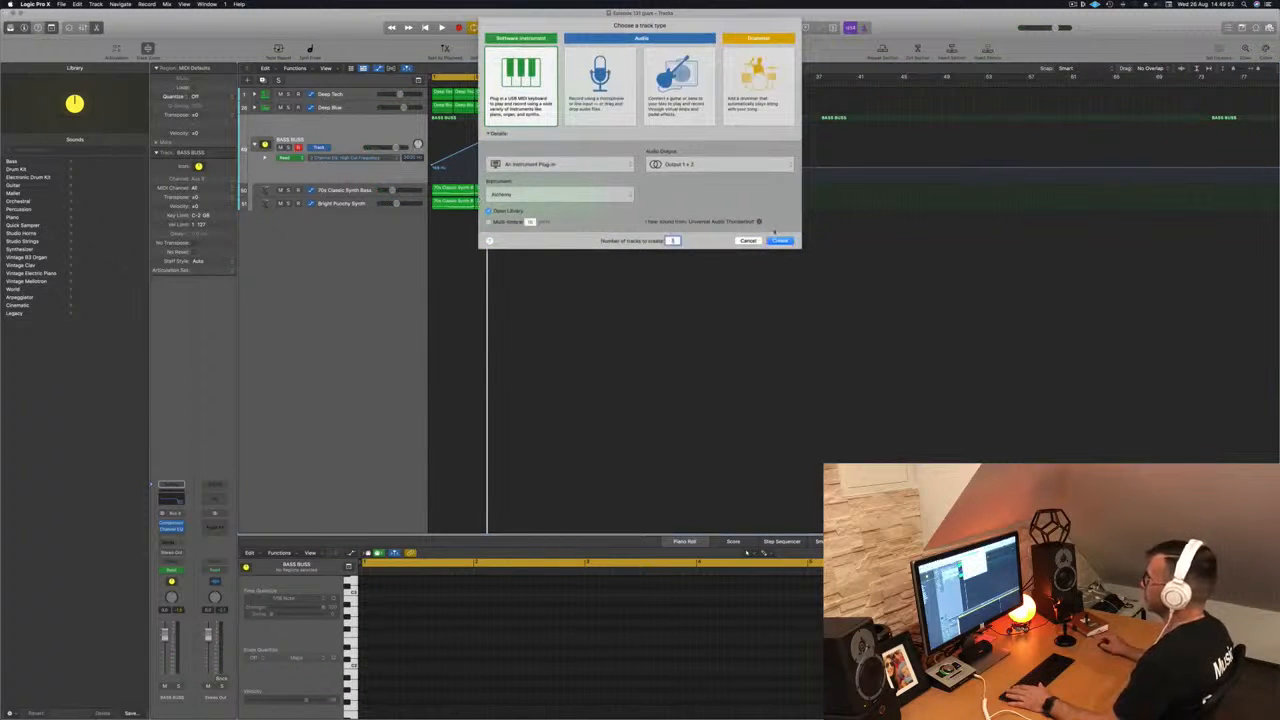
{"action": "left_click", "coordinate": [781, 241]}
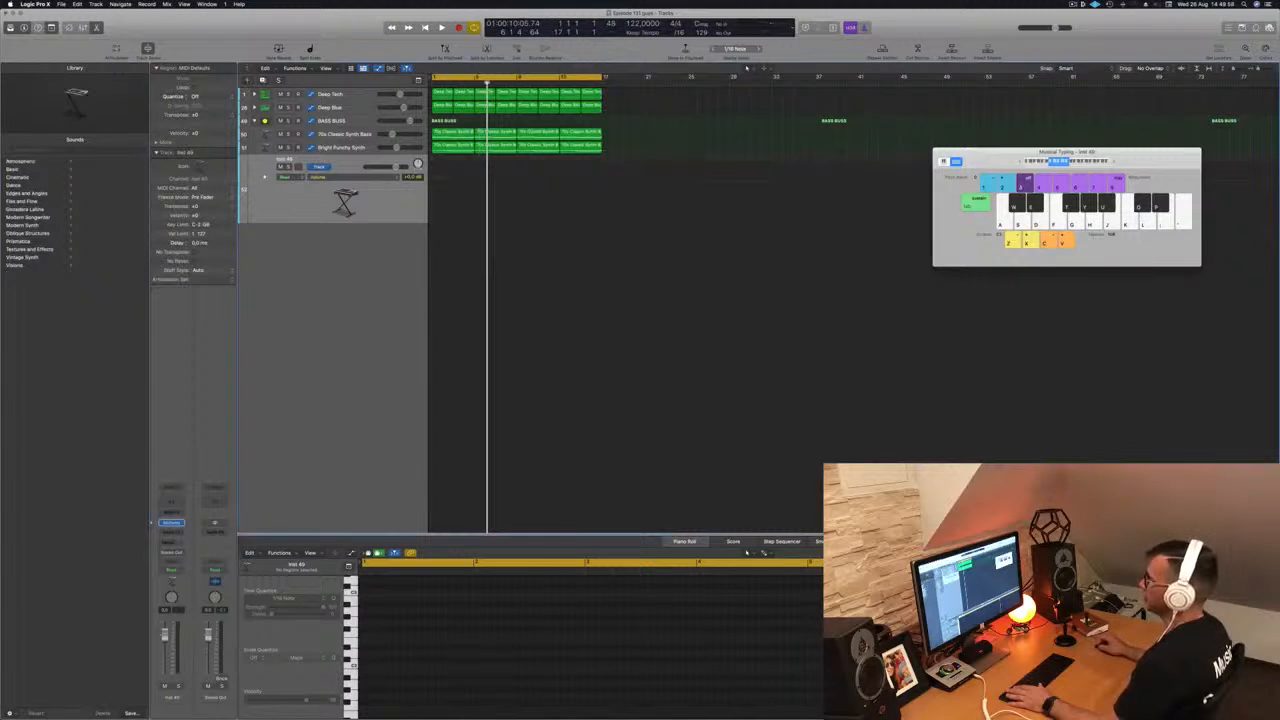
{"action": "left_click_drag", "start_coordinate": [251, 222], "coordinate": [251, 216]}
{"action": "left_click", "coordinate": [263, 81]}
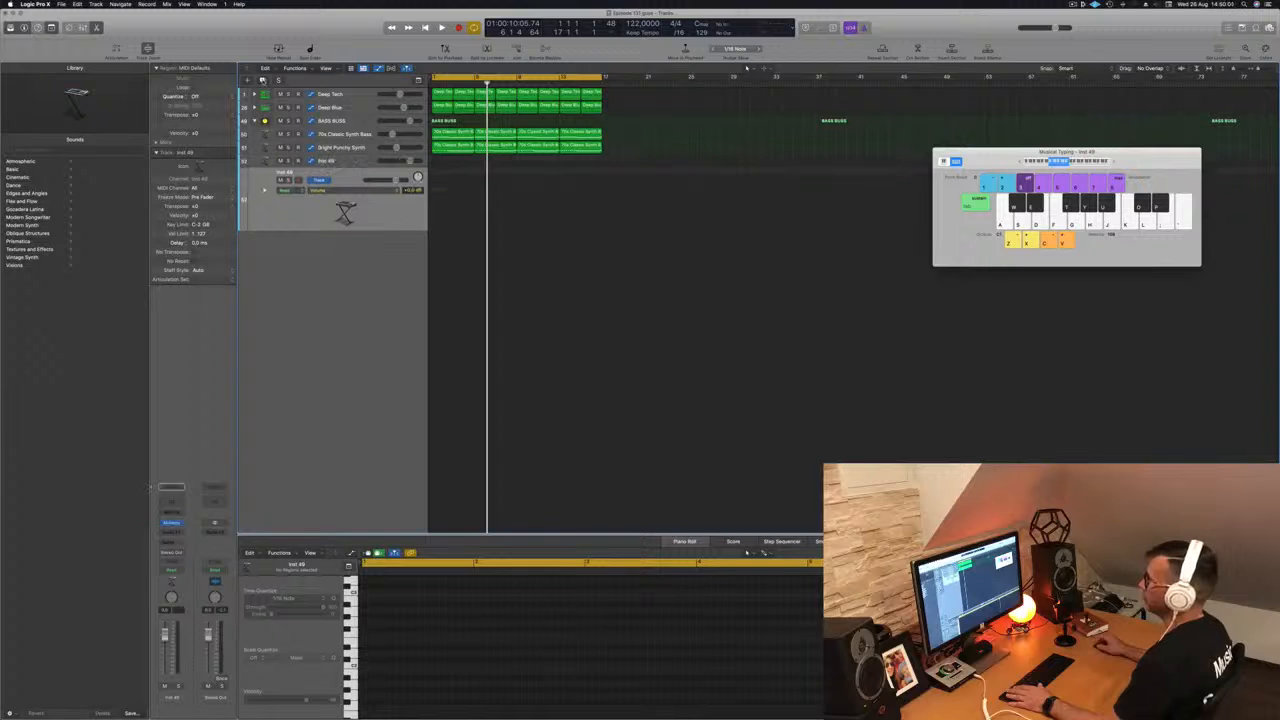
{"action": "left_click", "coordinate": [263, 81]}
Step: Create a summing stack from the first new instrument track and move both duplicate tracks into it
{"action": "right_click", "coordinate": [352, 158]}
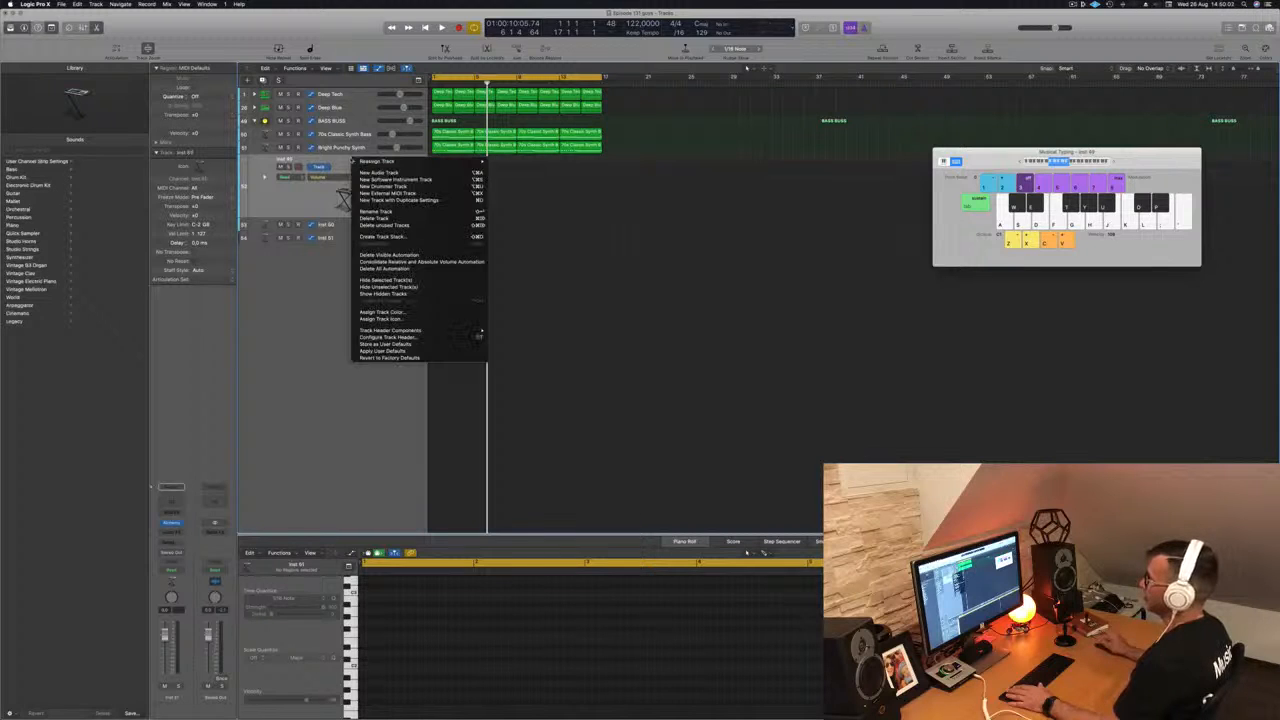
{"action": "left_click", "coordinate": [413, 238]}
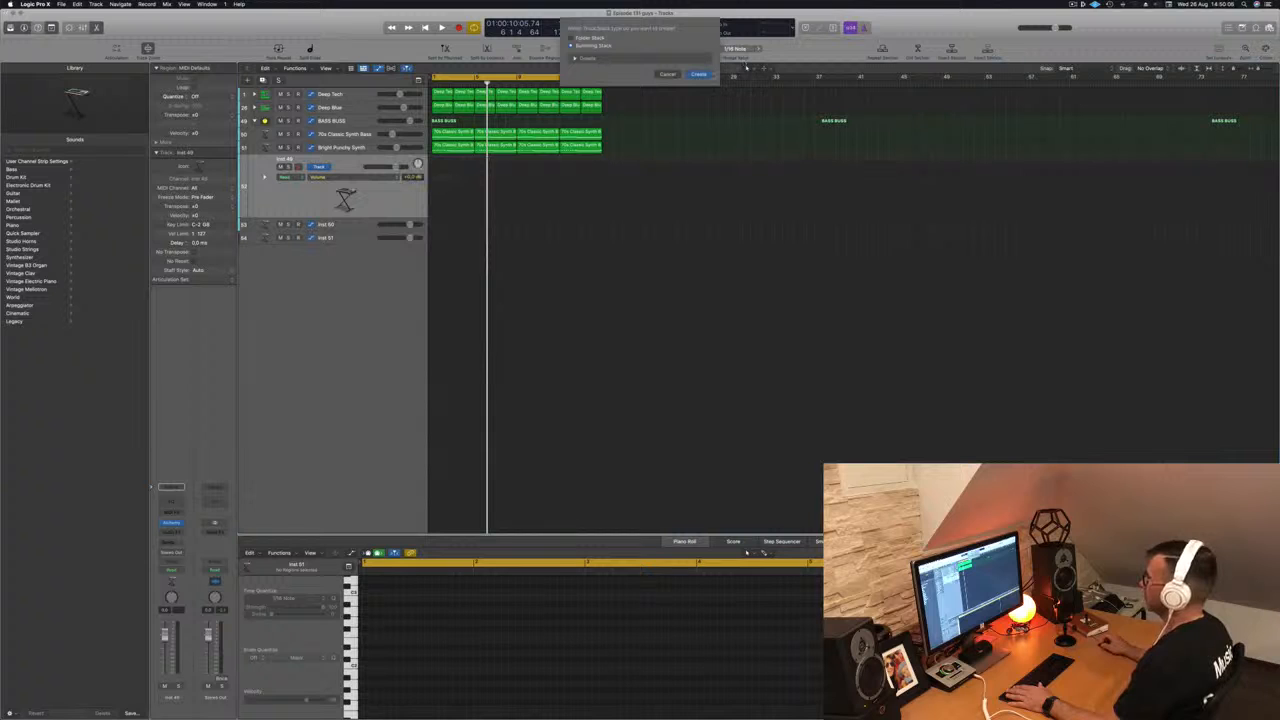
{"action": "key", "text": "Return"}
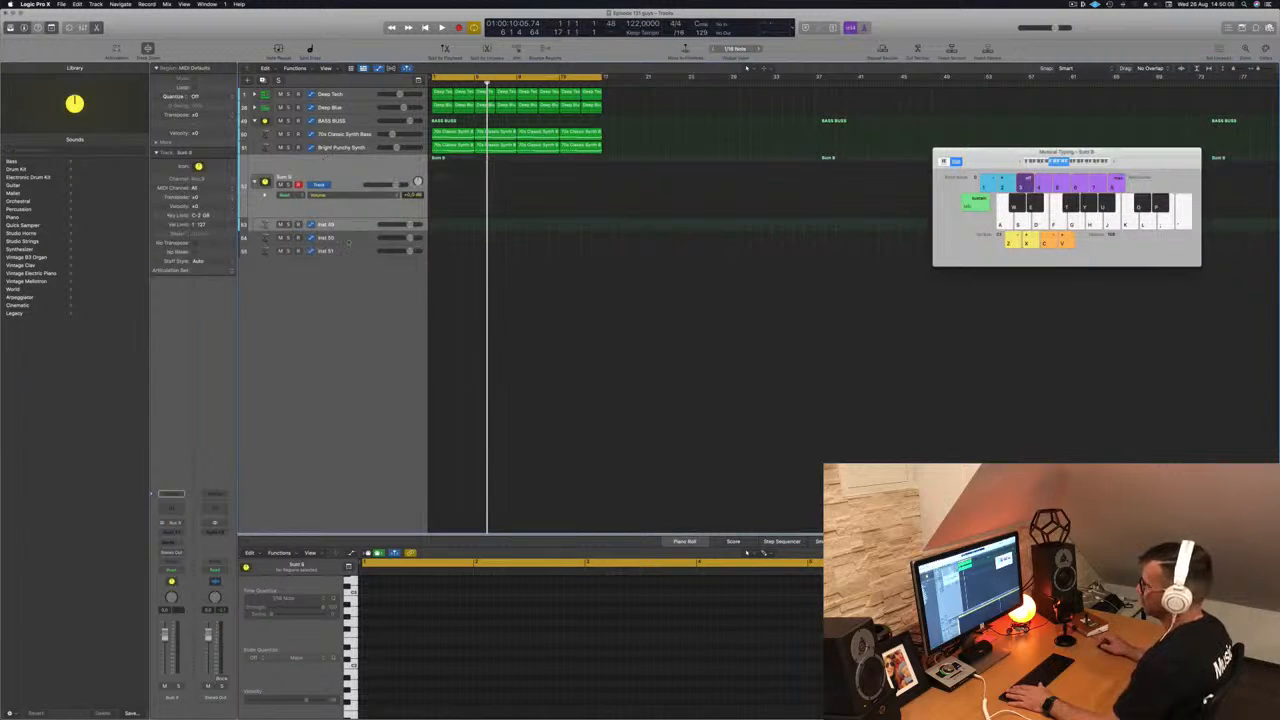
{"action": "left_click_drag", "start_coordinate": [346, 241], "coordinate": [345, 170]}
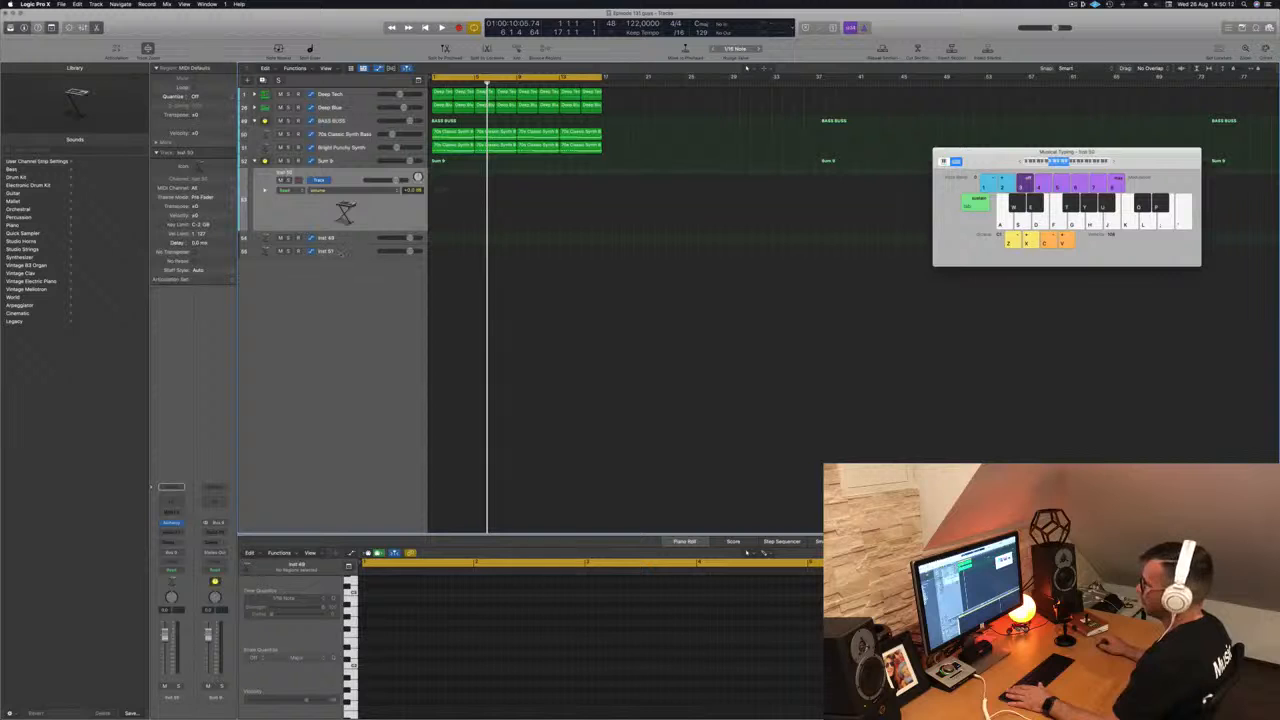
{"action": "left_click_drag", "start_coordinate": [344, 249], "coordinate": [348, 179]}
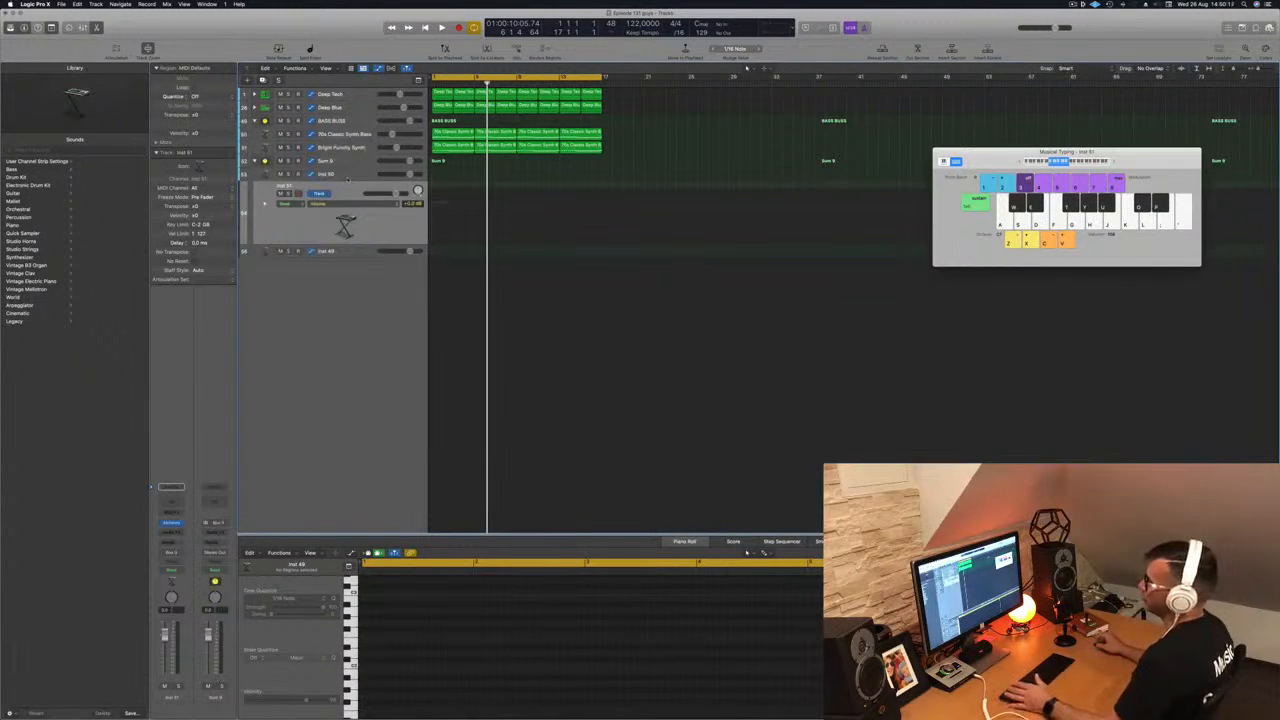
Step: Rename the new summing stack Melodic and pull the volumes of its Inst 51 and Inst 49 tracks fully down during playback
{"action": "left_click", "coordinate": [322, 162]}
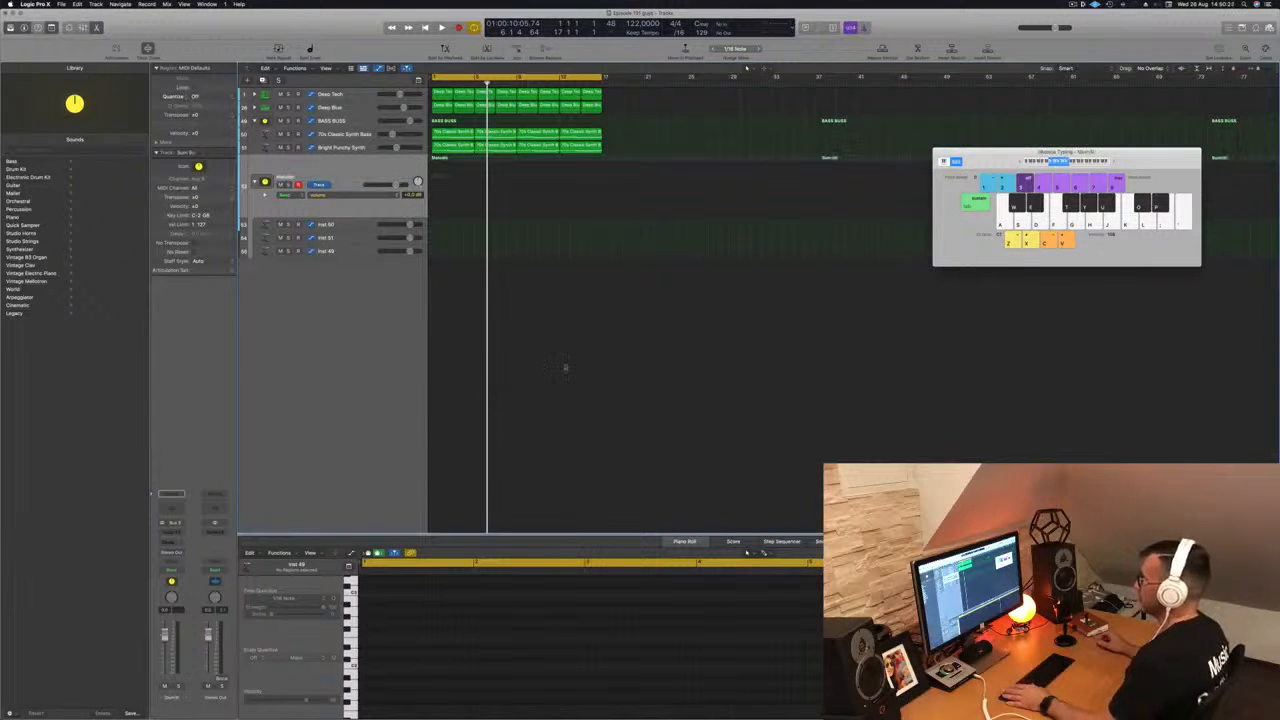
{"action": "key", "text": "Return"}
{"action": "key", "text": "space"}
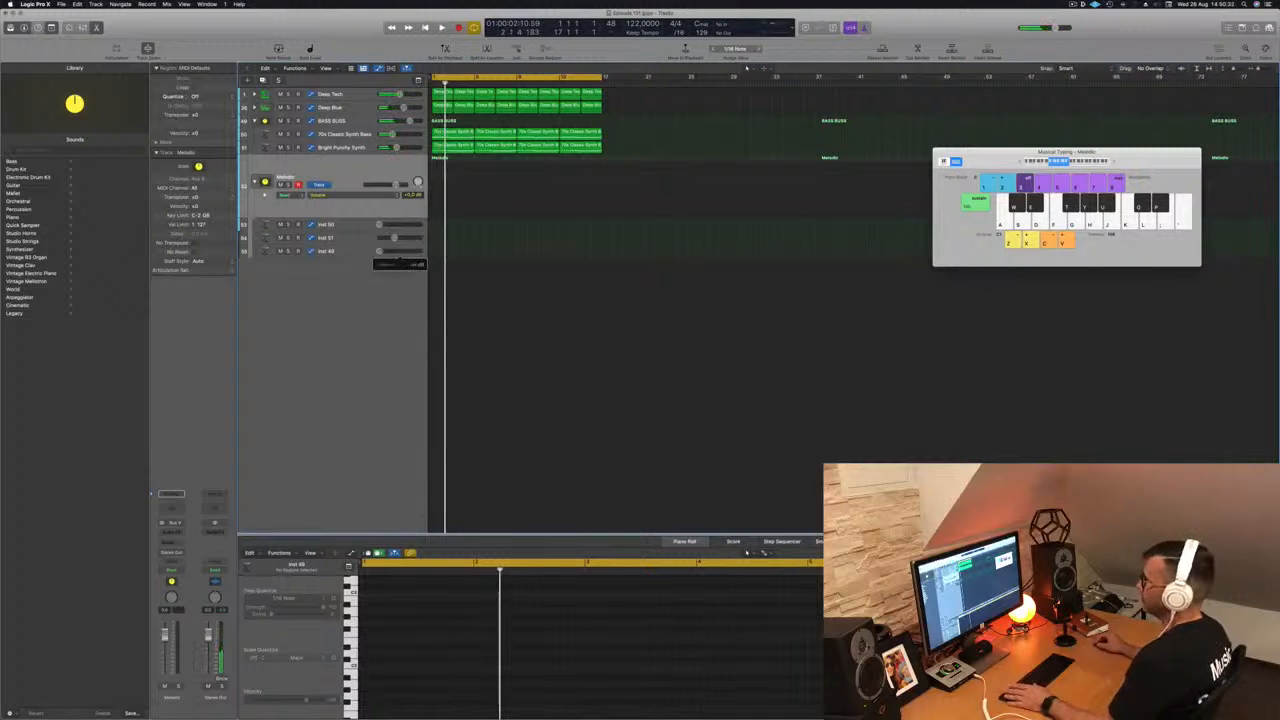
{"action": "key", "text": "Return"}
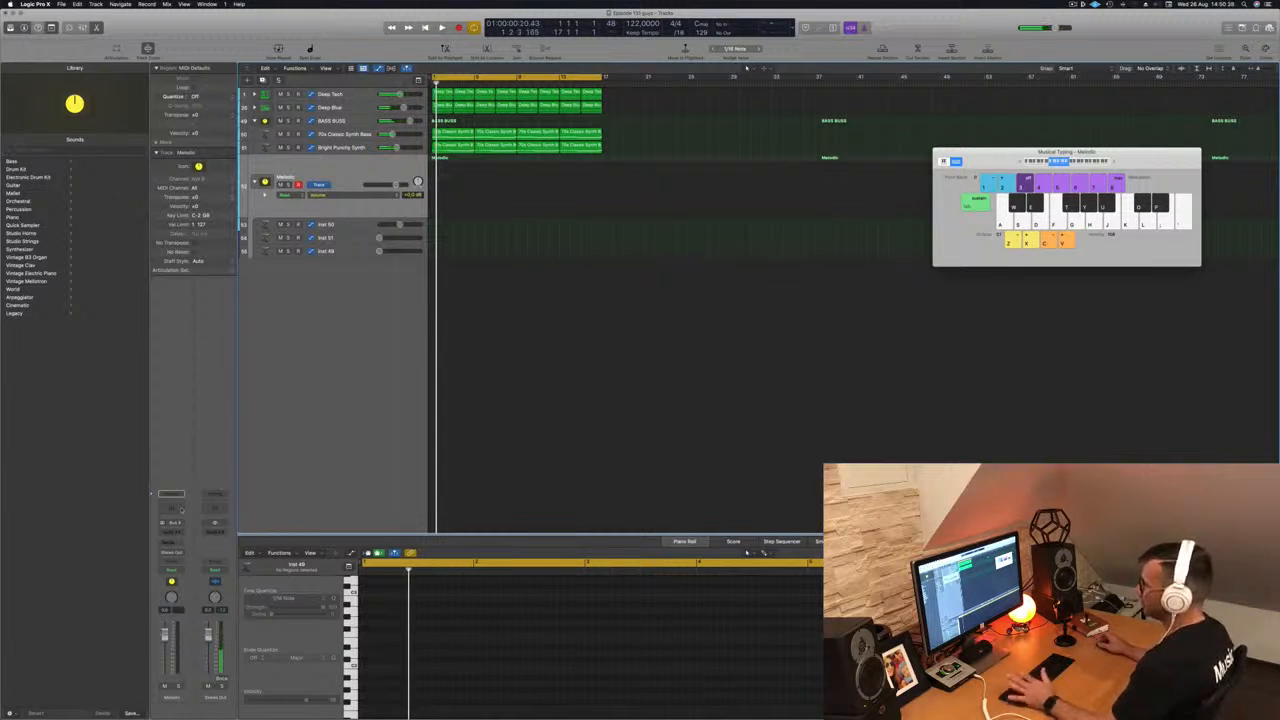
Step: Open Alchemy on the Inst 50 track and load the Celestial Organ preset from the Organs category
{"action": "left_click", "coordinate": [354, 228]}
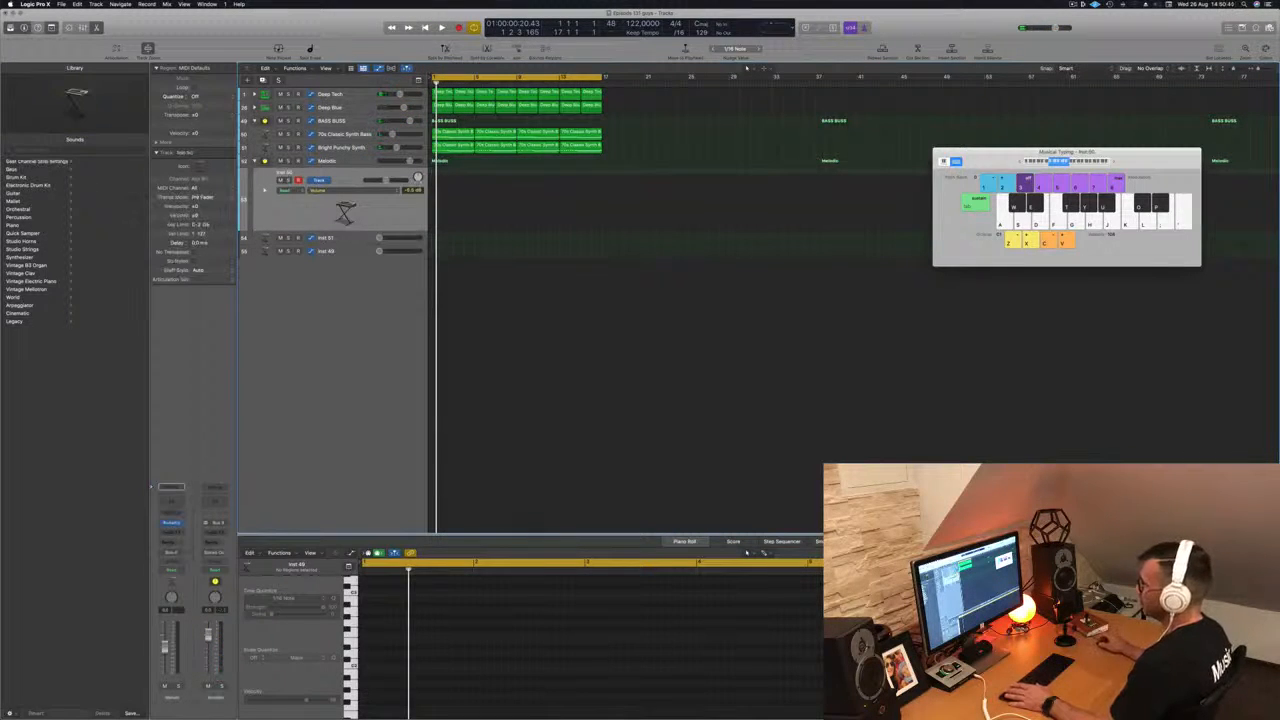
{"action": "left_click", "coordinate": [171, 522]}
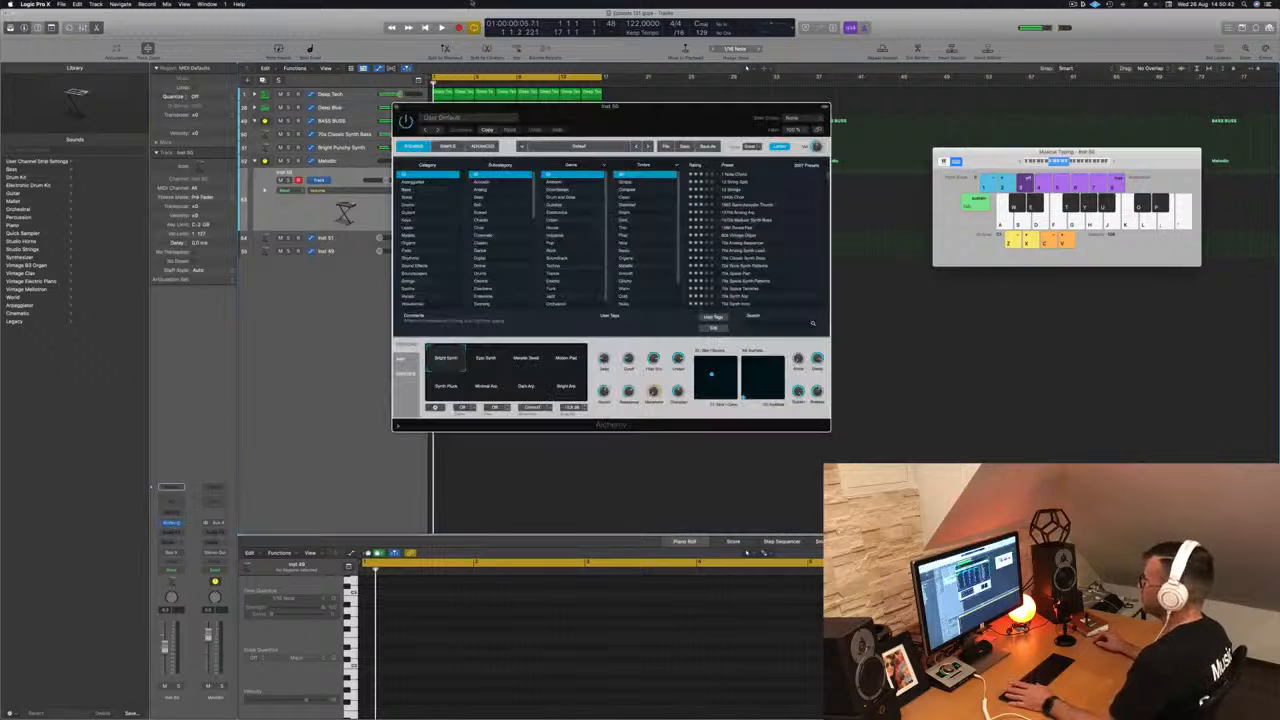
{"action": "left_click_drag", "start_coordinate": [608, 110], "coordinate": [700, 176]}
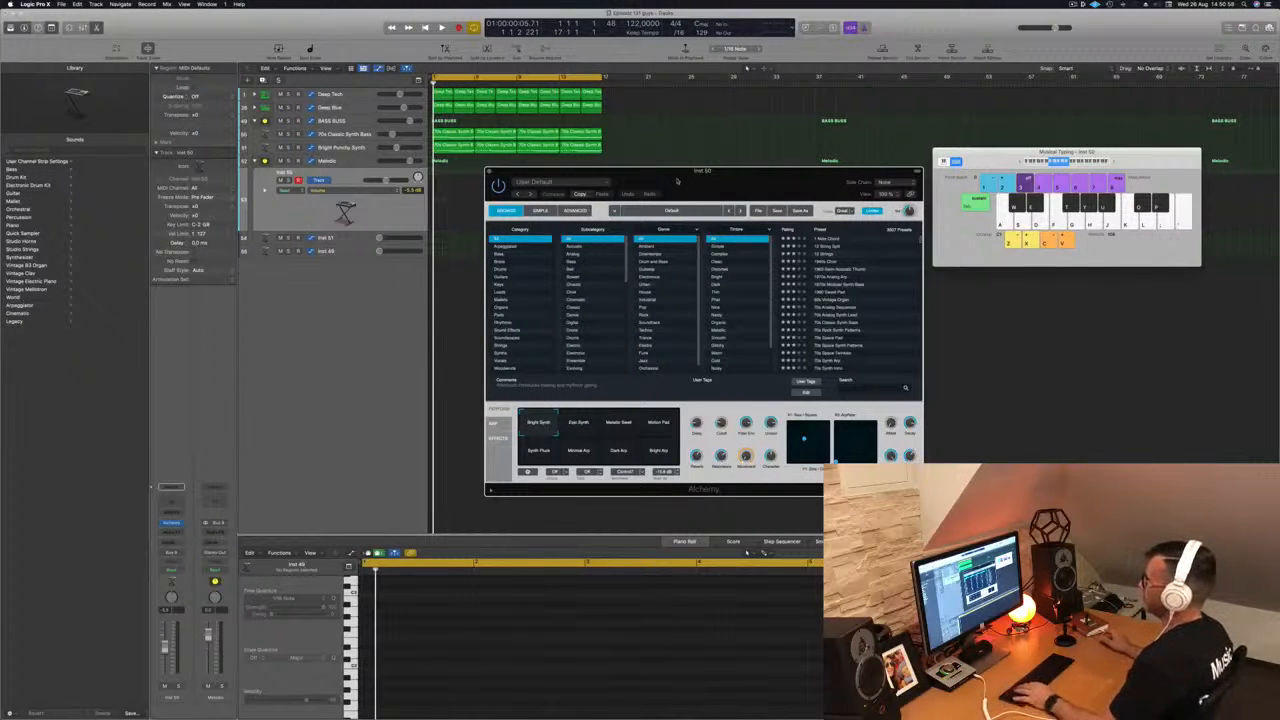
{"action": "left_click", "coordinate": [499, 308]}
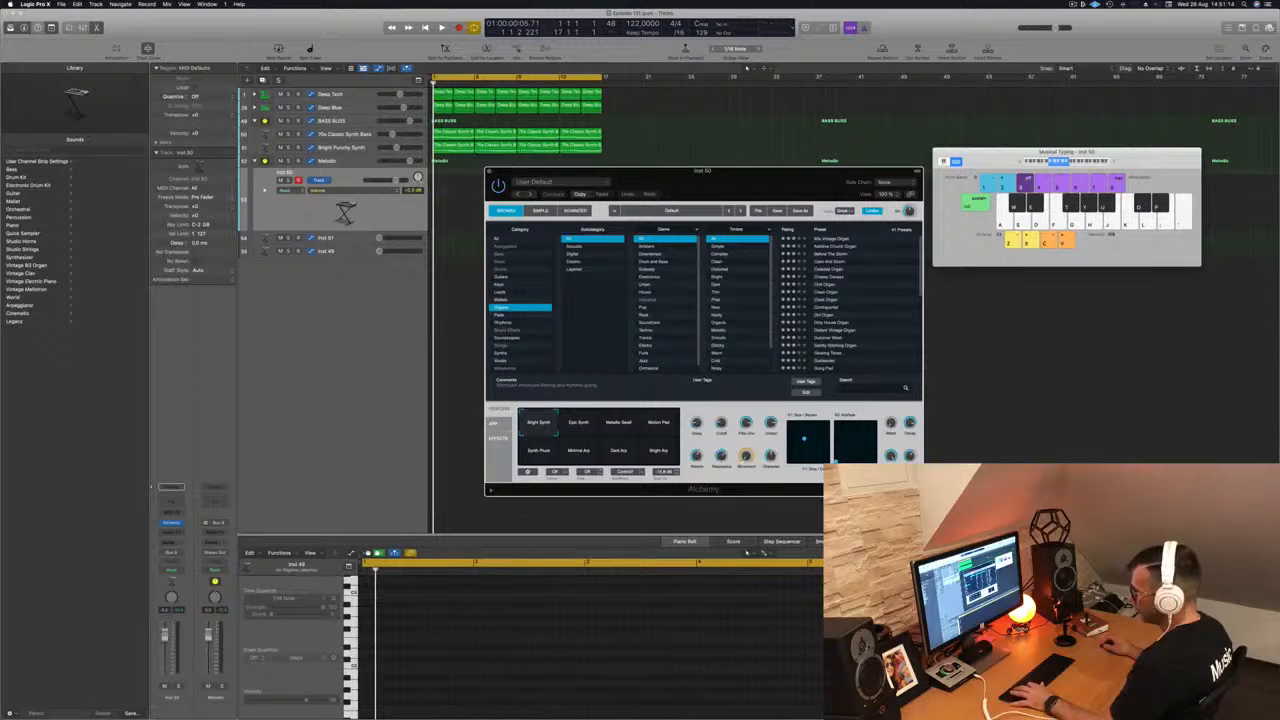
{"action": "left_click", "coordinate": [343, 406]}
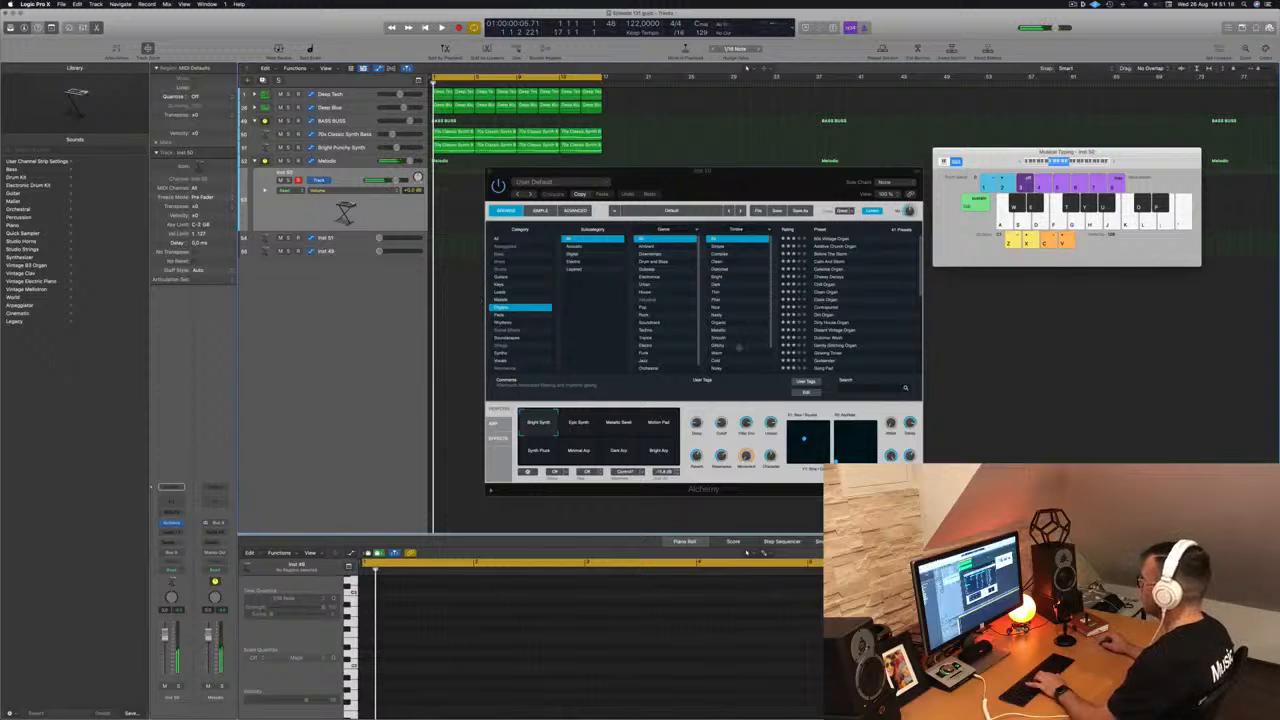
{"action": "left_click", "coordinate": [829, 271]}
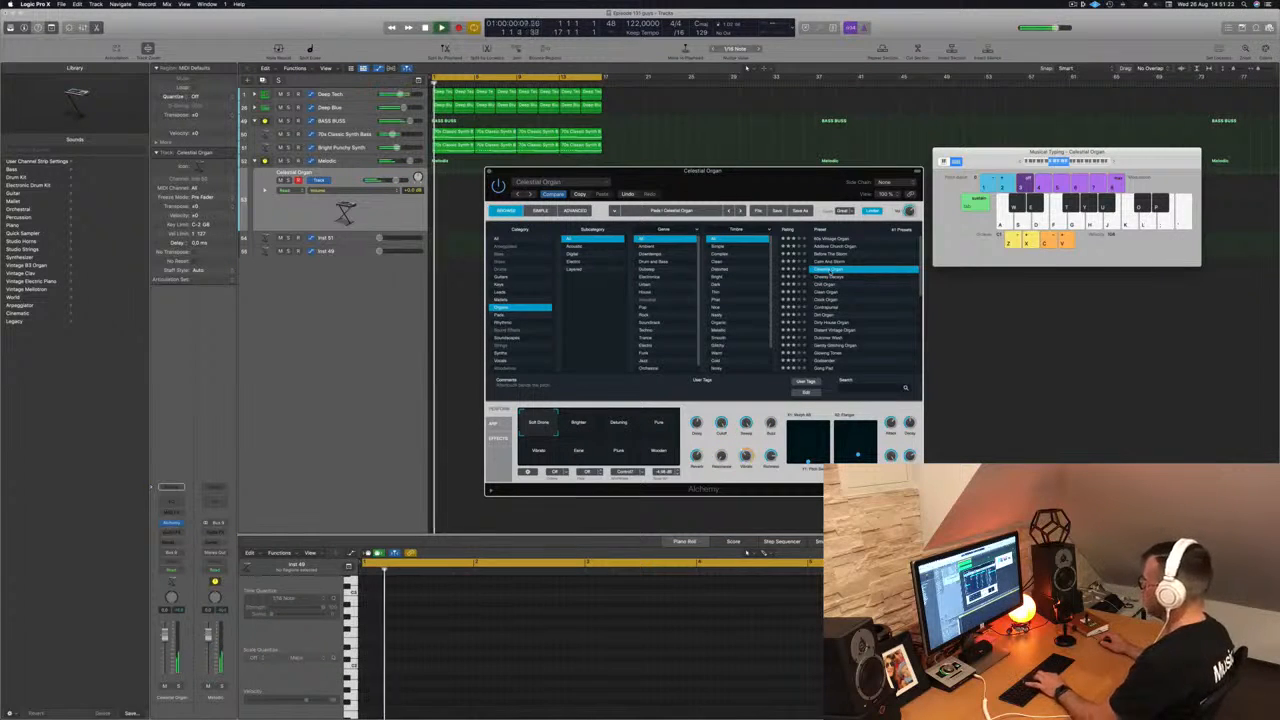
Step: Audition the Chill Organ, Gong Pad and Calm And Storm presets in Alchemy's Organs category, settling on Cheesy Decays
{"action": "left_click", "coordinate": [829, 277]}
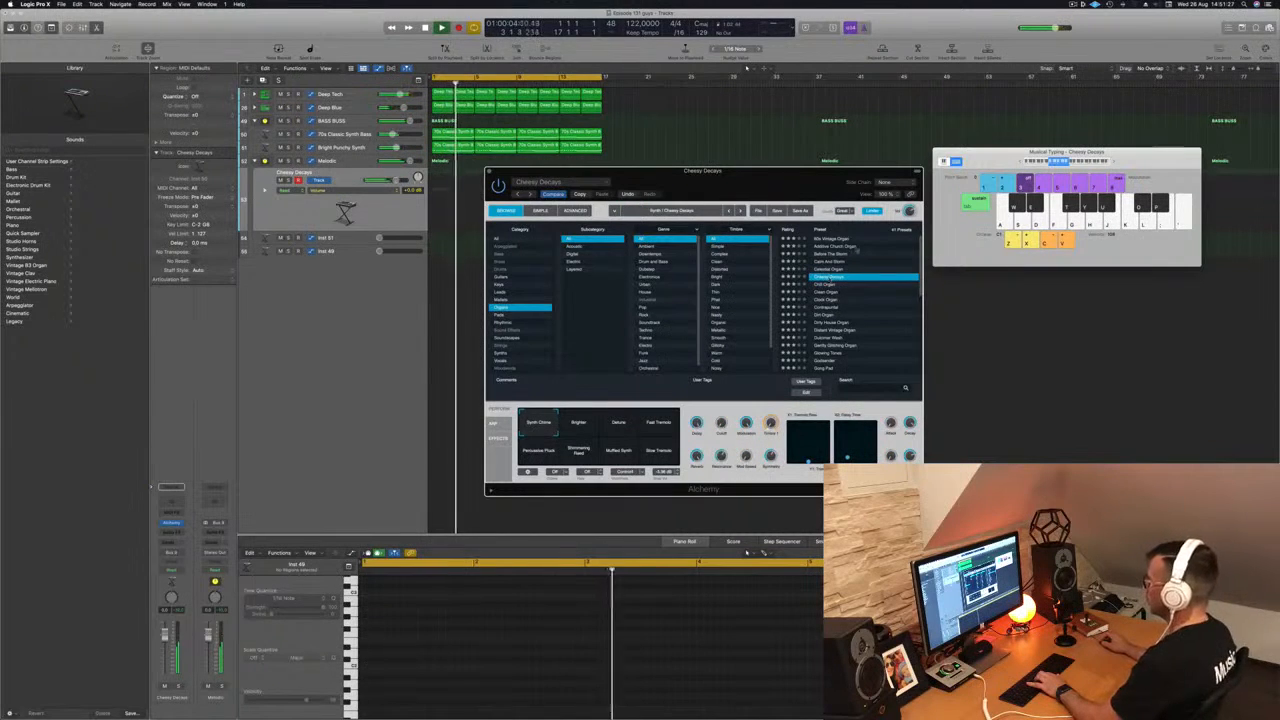
{"action": "left_click_drag", "start_coordinate": [795, 174], "coordinate": [954, 209]}
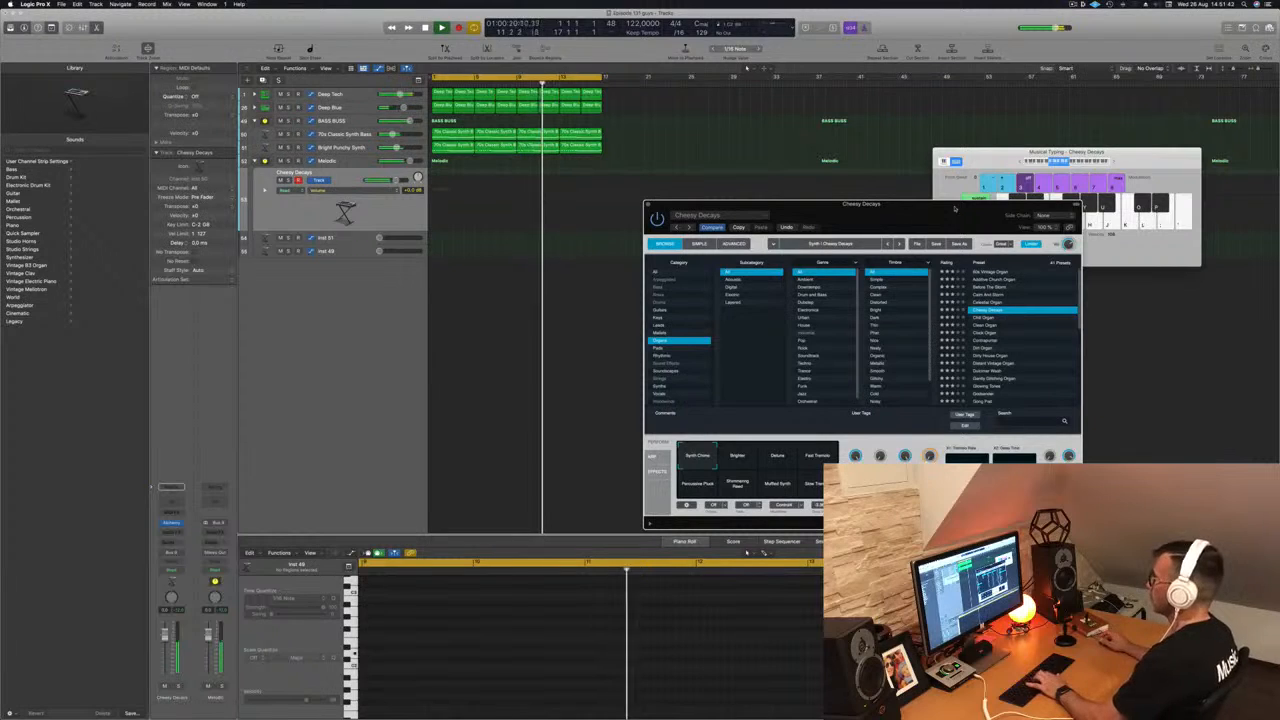
{"action": "left_click", "coordinate": [1002, 319]}
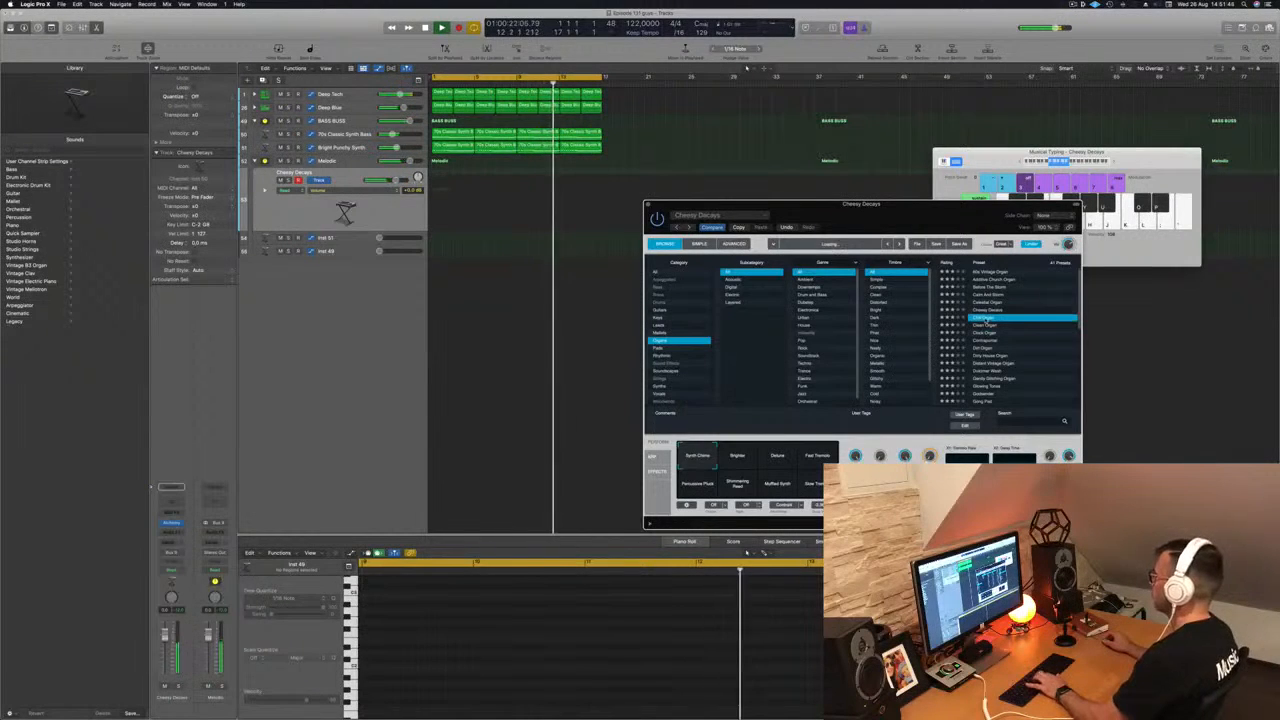
{"action": "scroll", "coordinate": [1020, 333], "scroll_direction": "down", "scroll_amount": 1}
{"action": "scroll", "coordinate": [1015, 330], "scroll_direction": "down", "scroll_amount": 4}
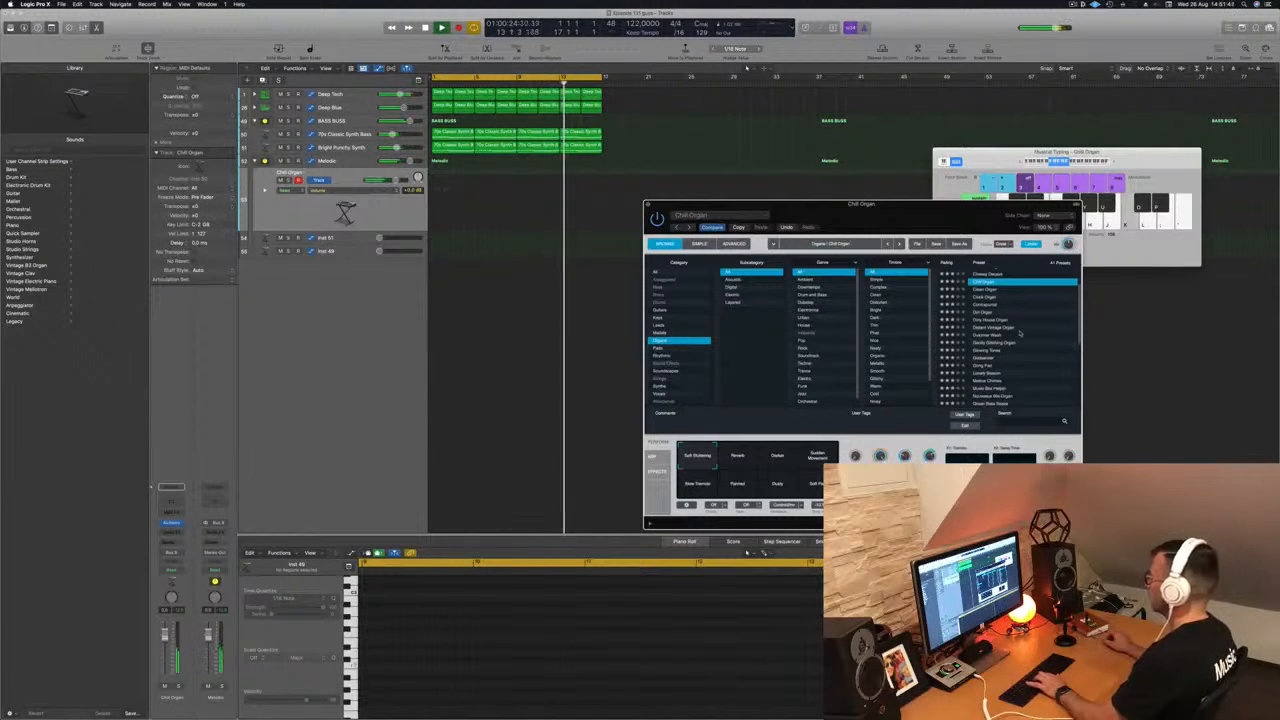
{"action": "left_click", "coordinate": [990, 318]}
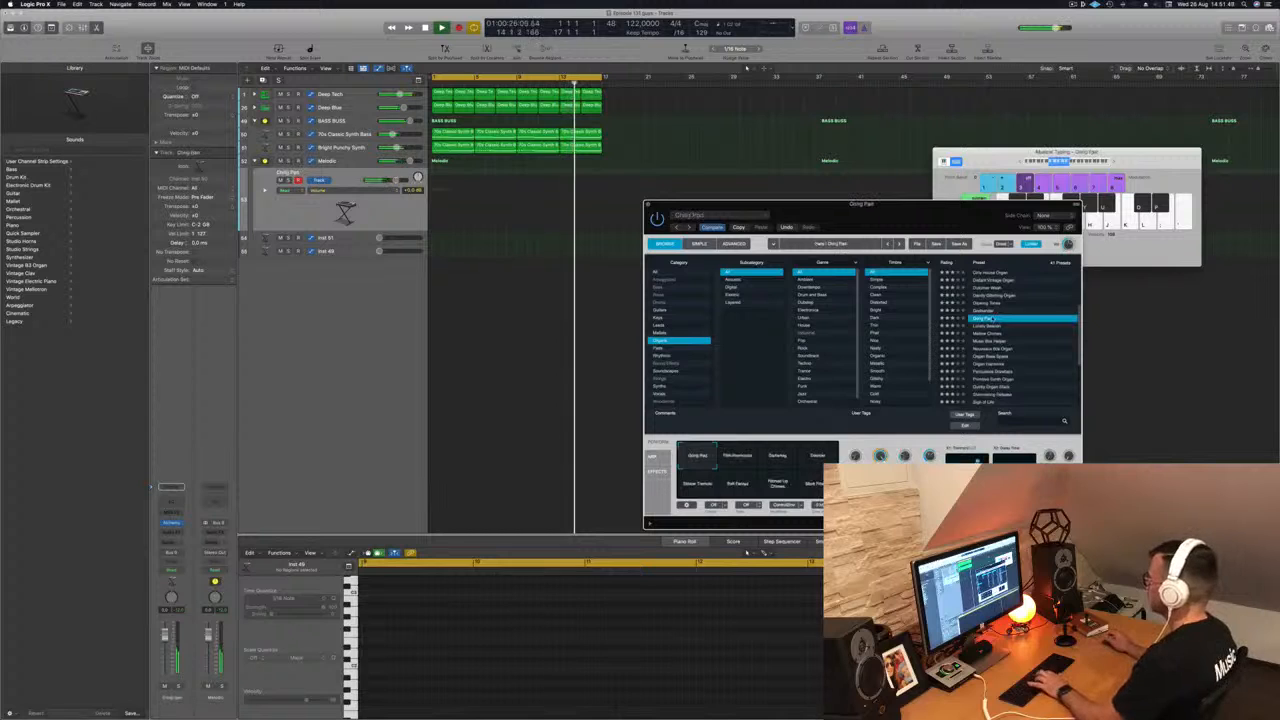
{"action": "scroll", "coordinate": [1028, 335], "scroll_direction": "down", "scroll_amount": 2}
{"action": "scroll", "coordinate": [1029, 334], "scroll_direction": "down", "scroll_amount": 4}
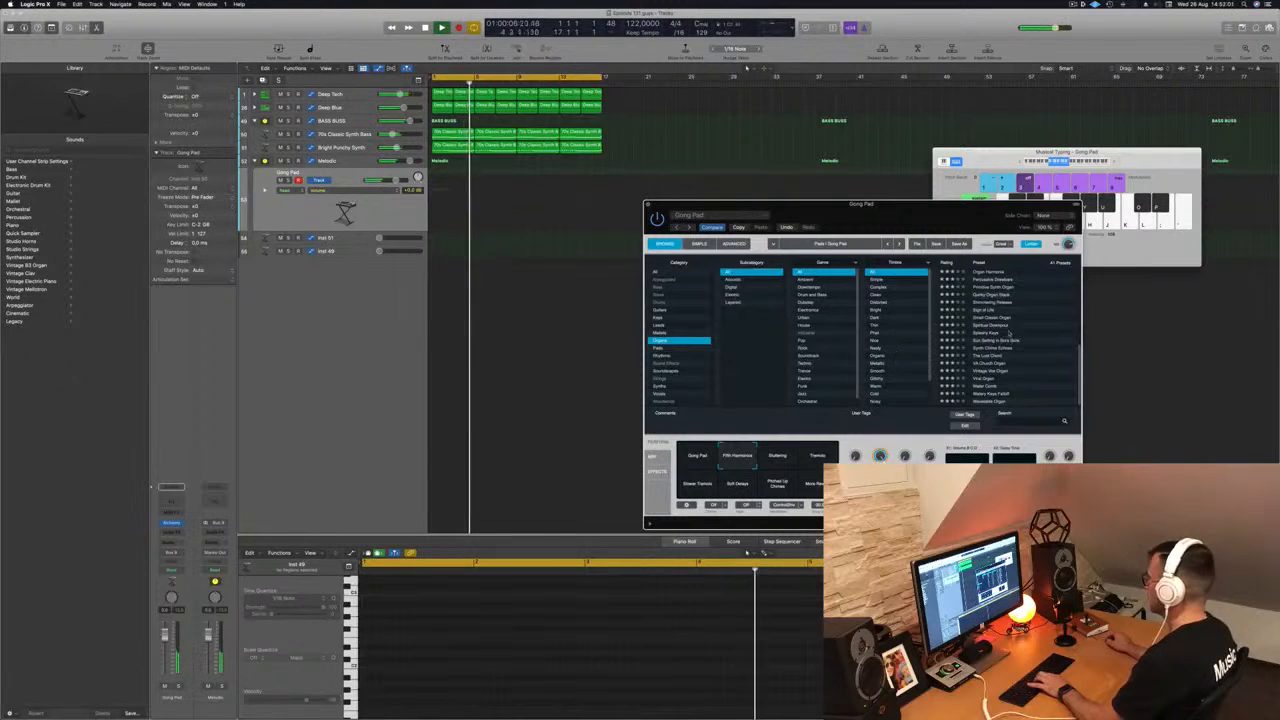
{"action": "scroll", "coordinate": [1008, 333], "scroll_direction": "down", "scroll_amount": 5}
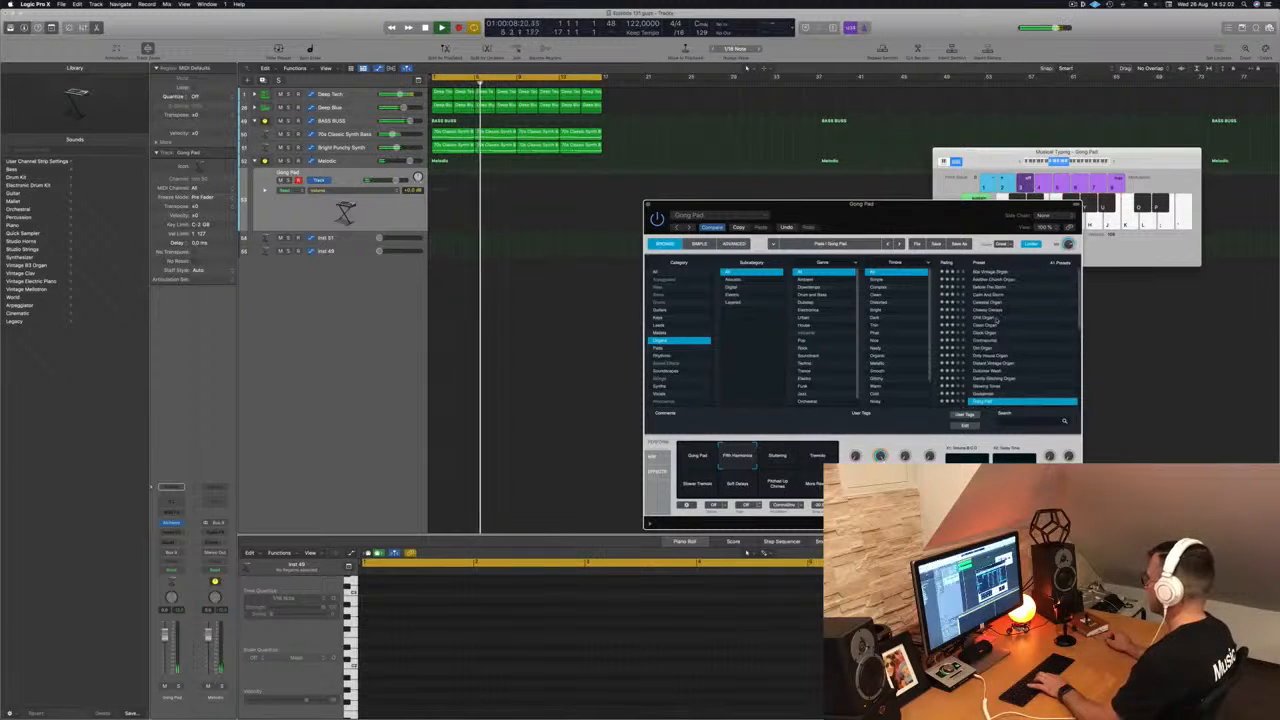
{"action": "left_click", "coordinate": [997, 295]}
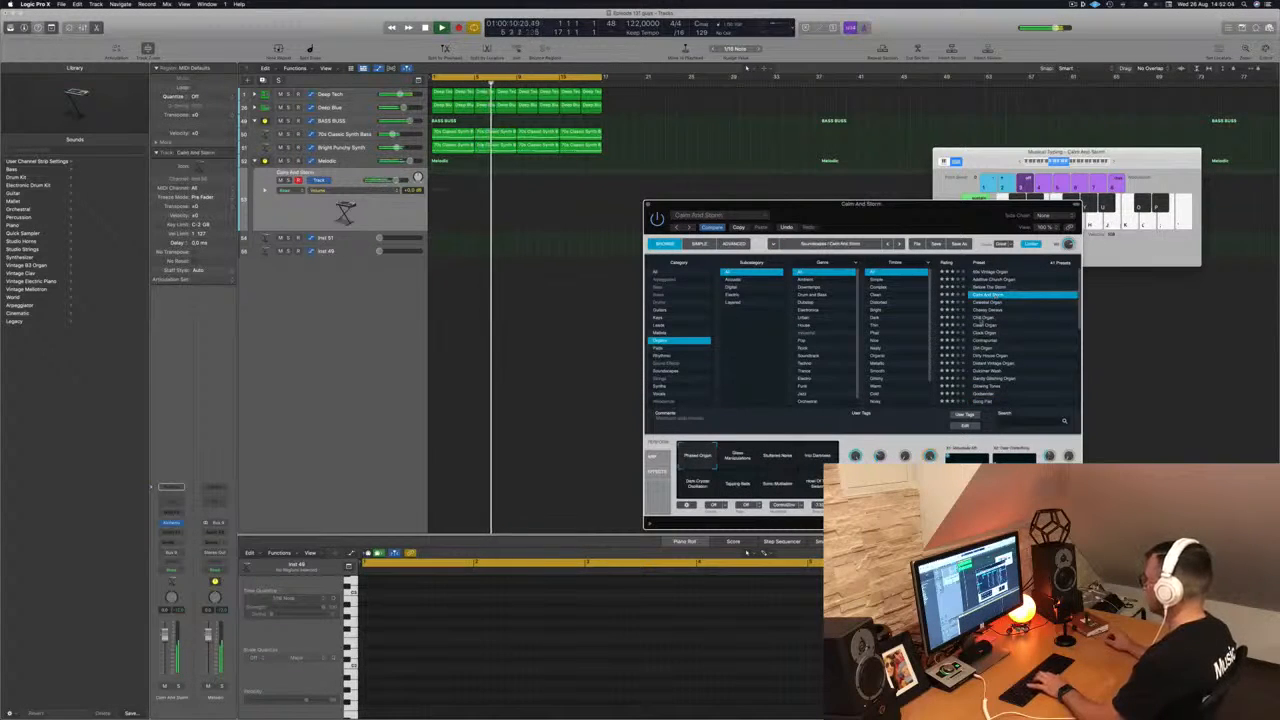
{"action": "left_click", "coordinate": [985, 318]}
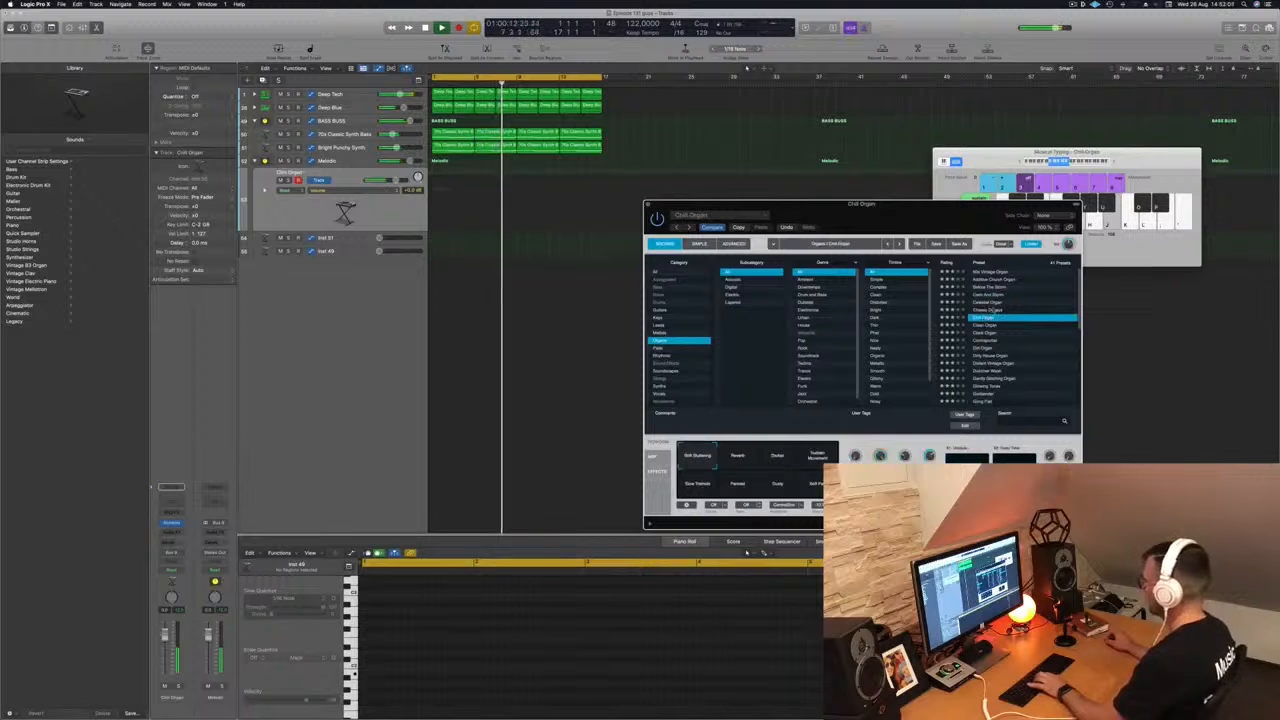
{"action": "key", "text": "Up"}
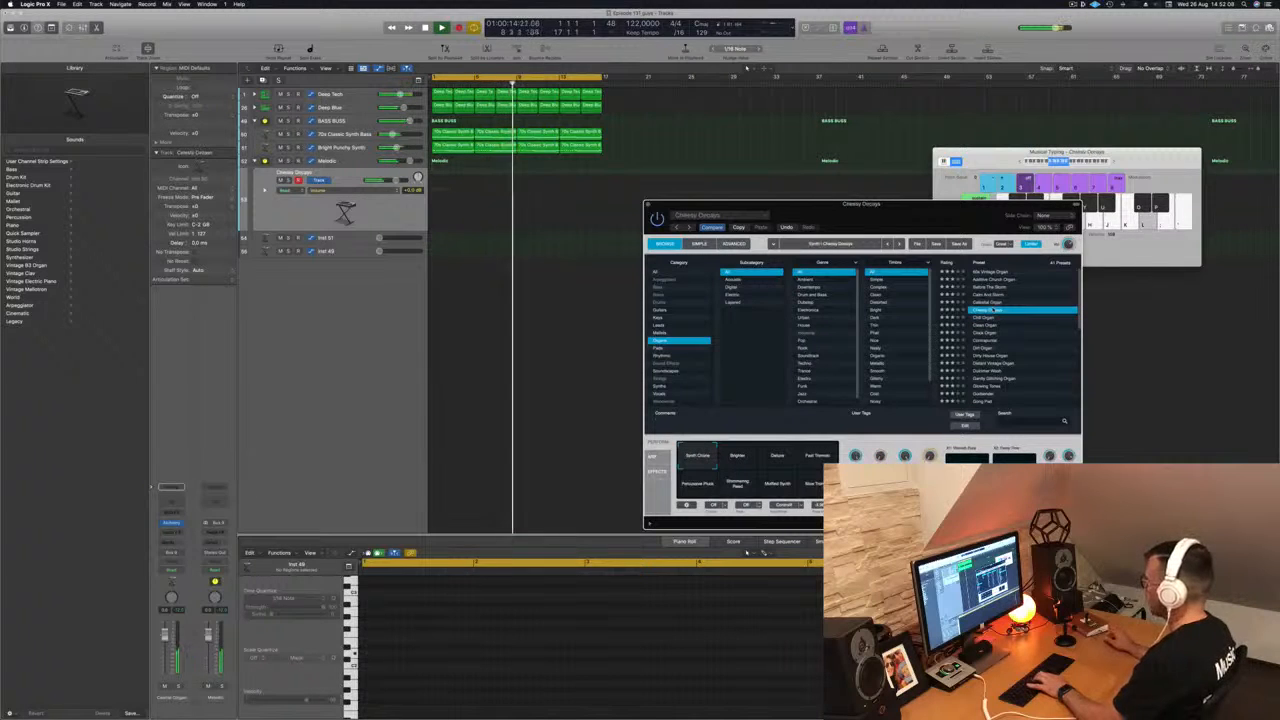
Step: Audition the Cheesy Decays performance snapshots, including Brighter, Detune, Fast Tremolo and Muffled Synth, and return to the first snapshot
{"action": "left_click", "coordinate": [737, 458]}
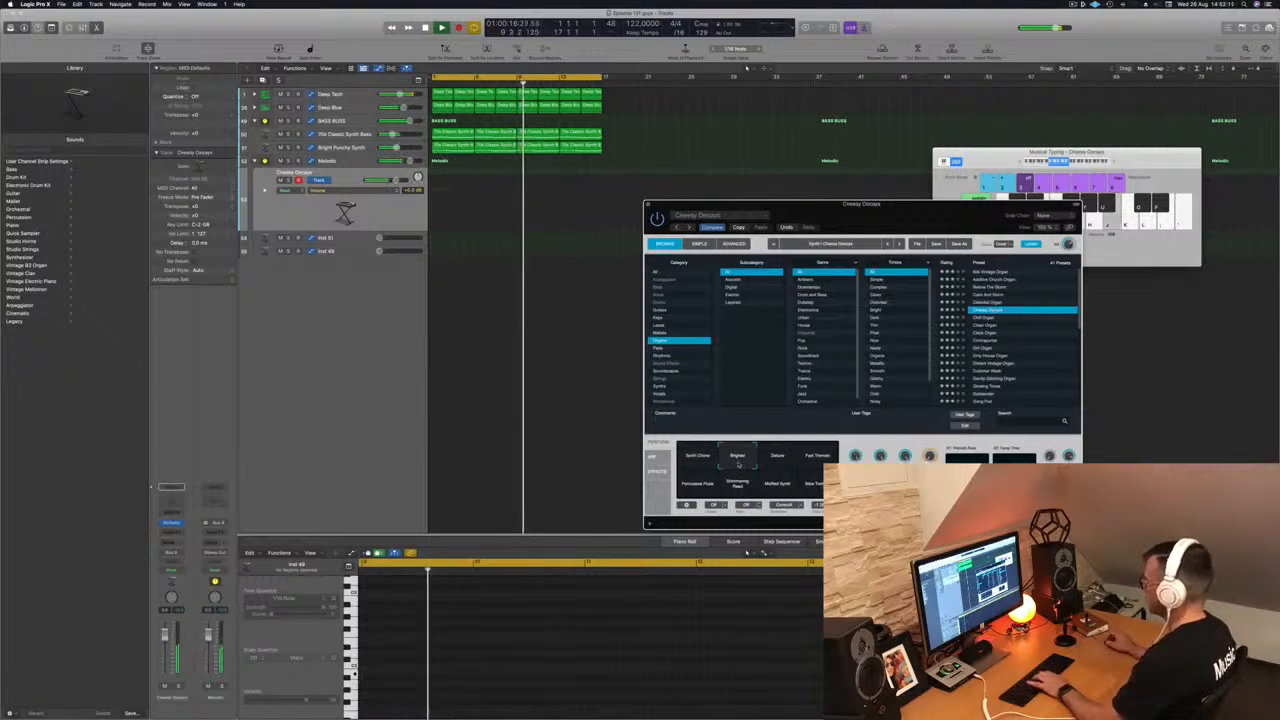
{"action": "left_click", "coordinate": [778, 457]}
{"action": "left_click", "coordinate": [817, 457]}
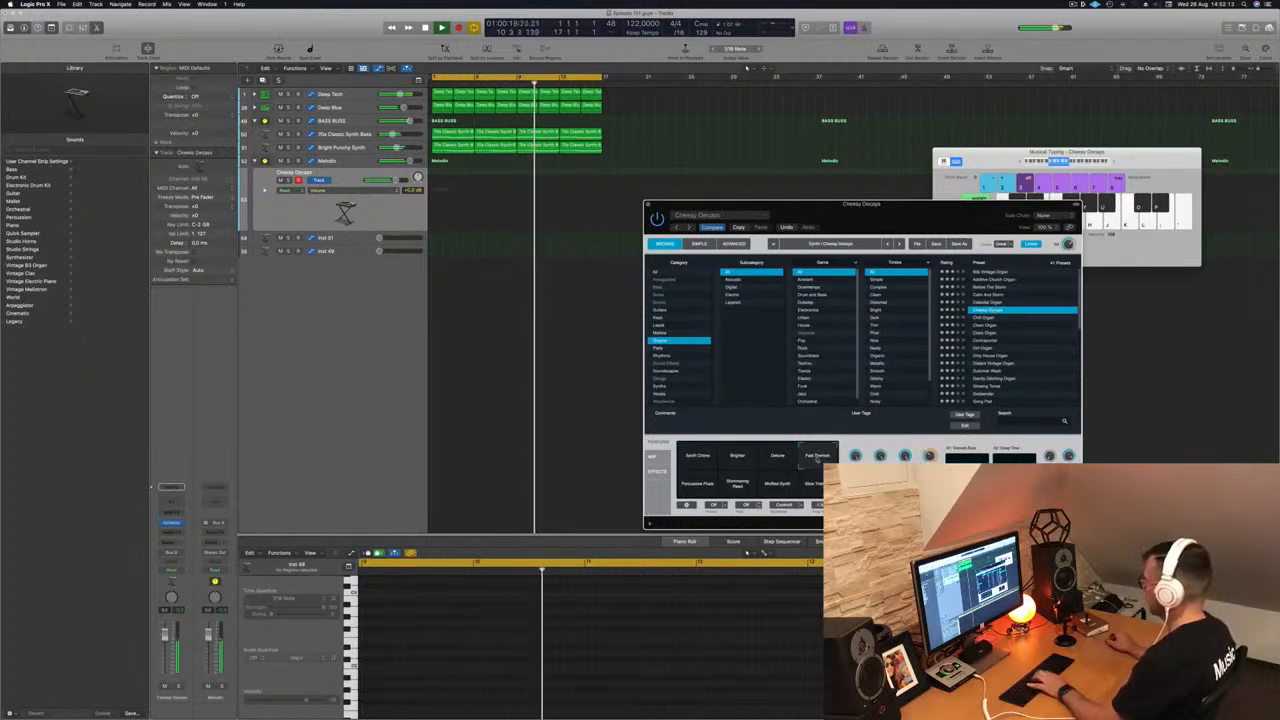
{"action": "left_click", "coordinate": [700, 485]}
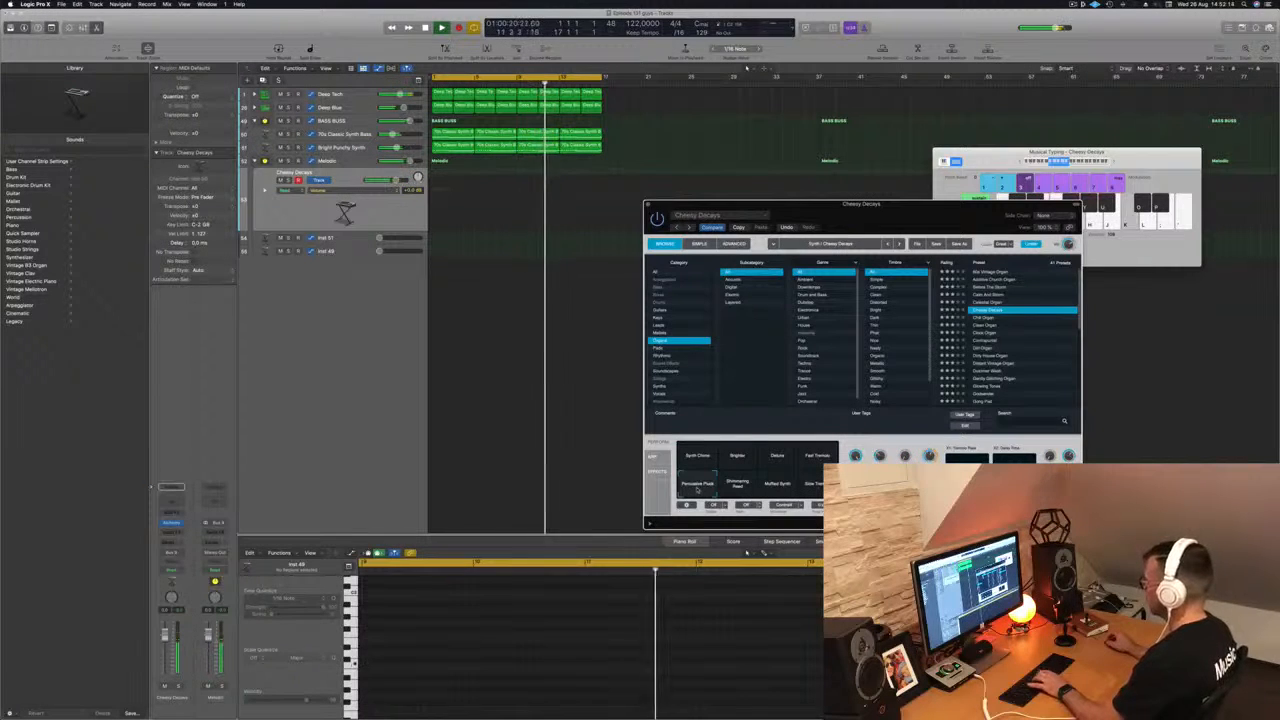
{"action": "left_click", "coordinate": [740, 486]}
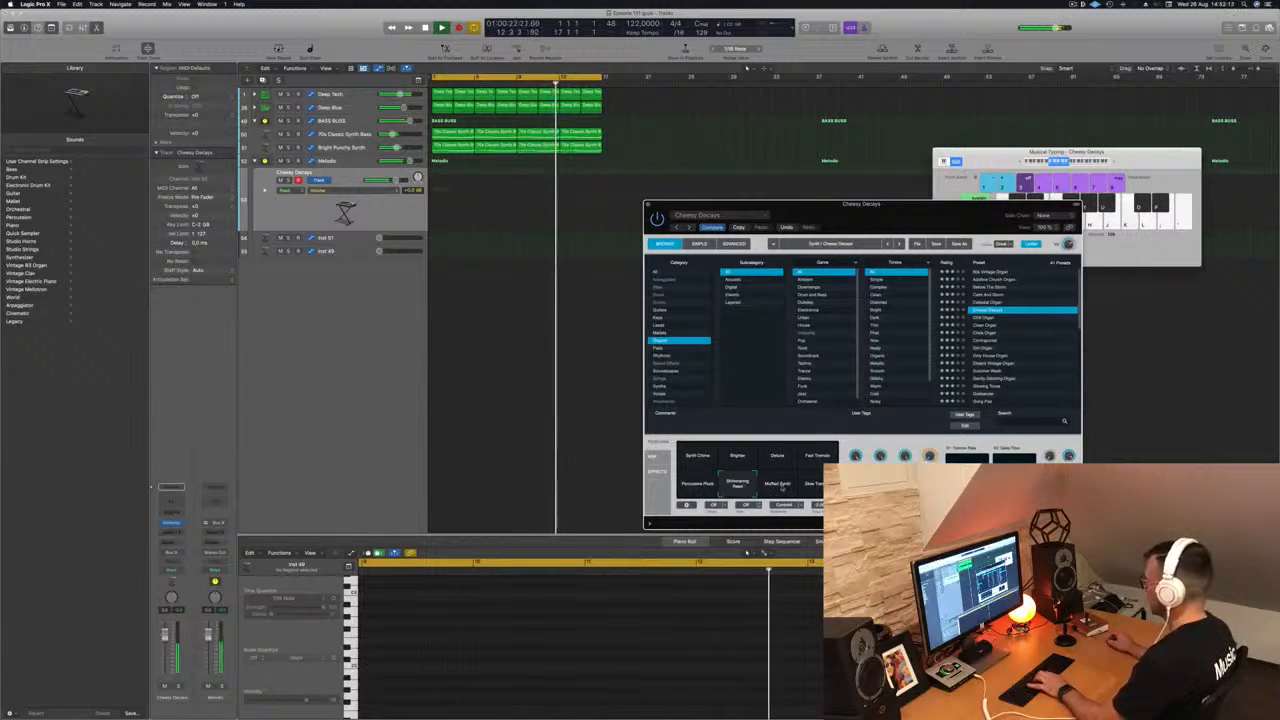
{"action": "left_click", "coordinate": [781, 486]}
{"action": "left_click", "coordinate": [815, 484]}
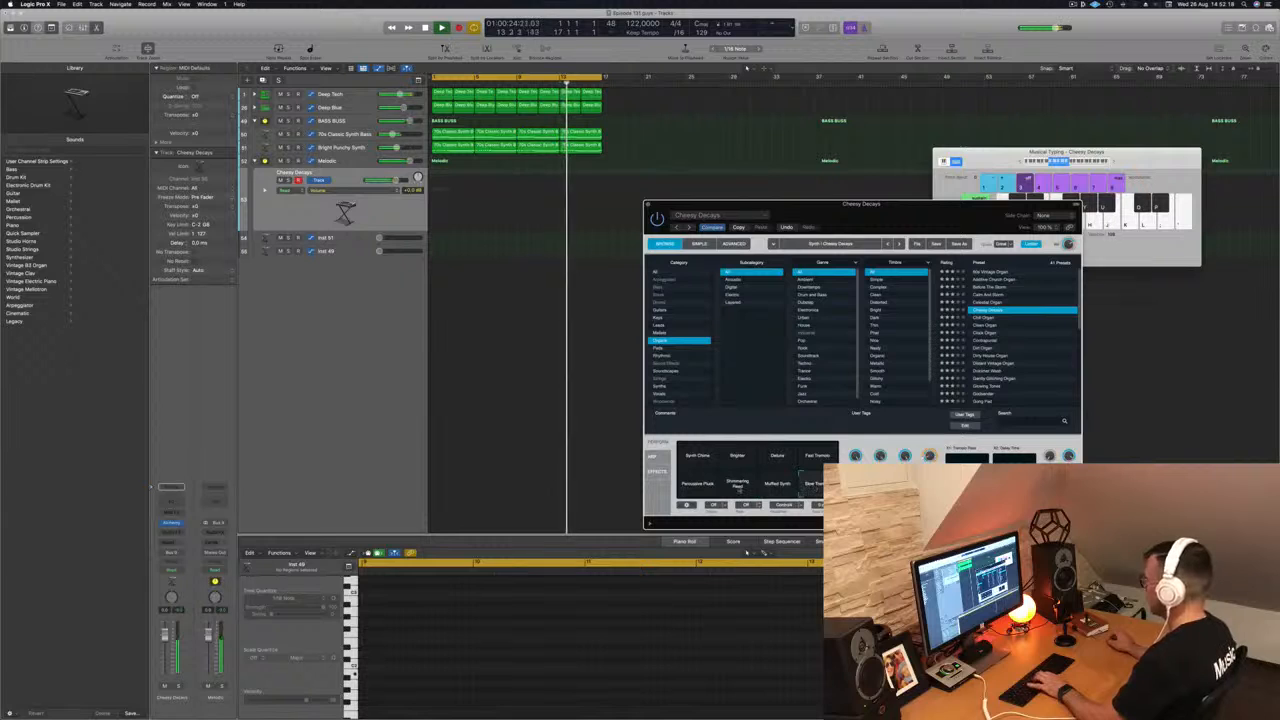
{"action": "left_click", "coordinate": [737, 485]}
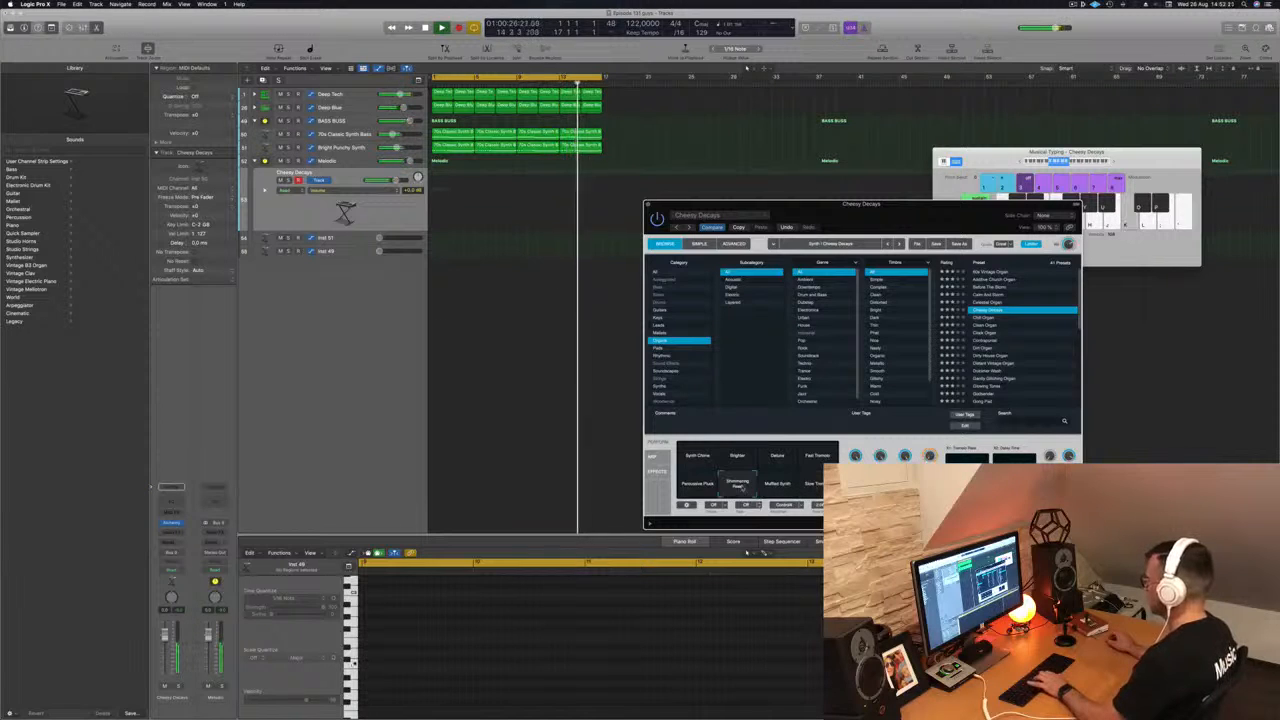
{"action": "left_click", "coordinate": [740, 458]}
{"action": "left_click", "coordinate": [696, 458]}
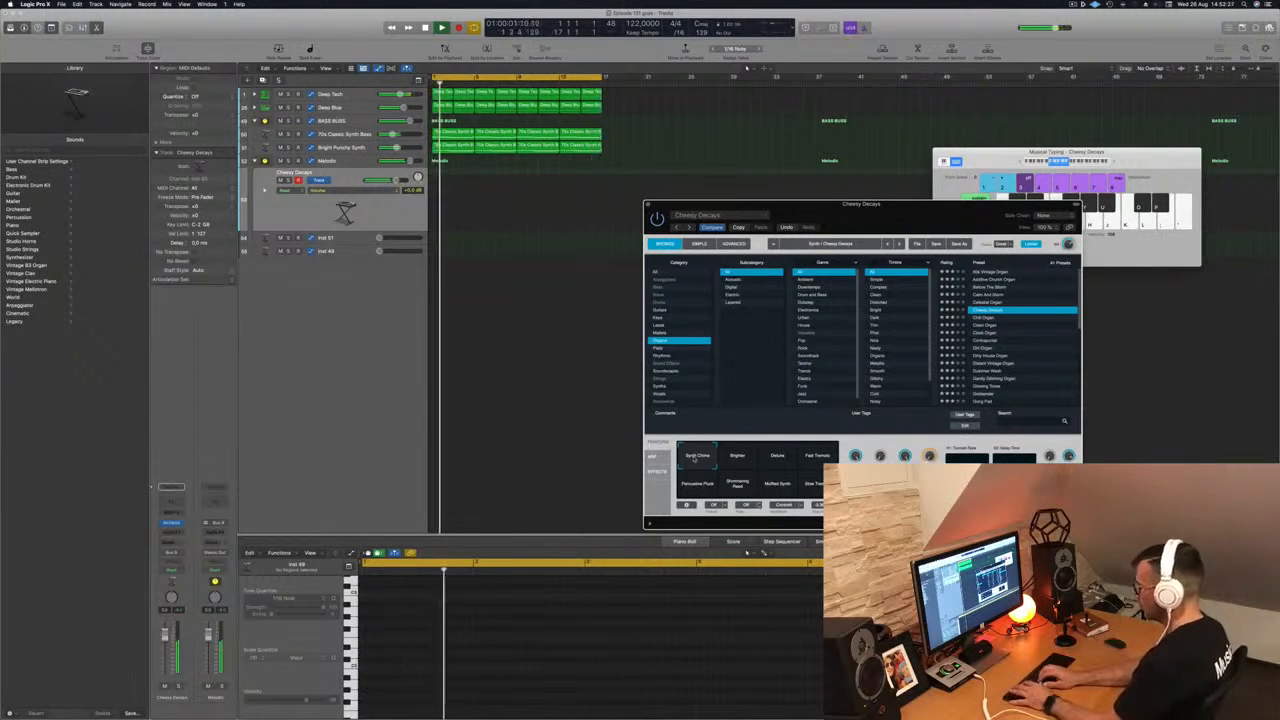
Step: Record a six-note phrase of D, C, B, B, C, D on the Cheesy Decays track and play it back
{"action": "key", "text": "l"}
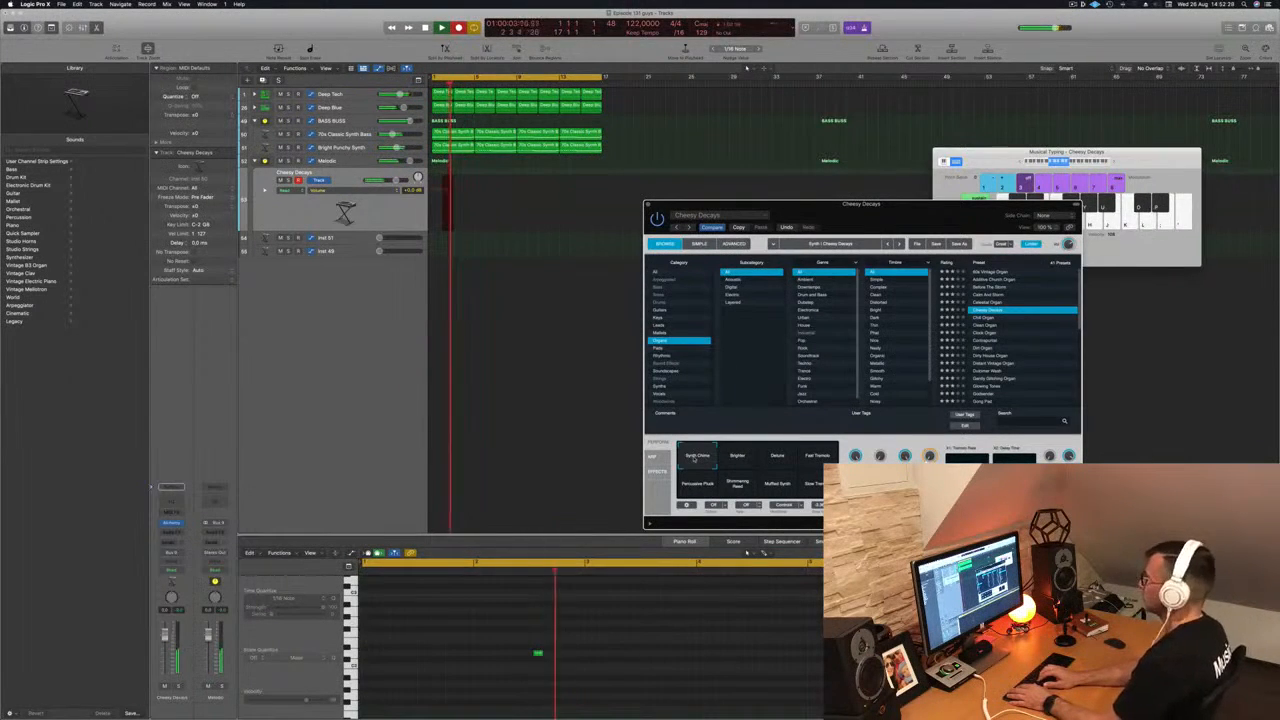
{"action": "key", "text": "k"}
{"action": "key", "text": "j"}
{"action": "key", "text": "j"}
{"action": "key", "text": "k"}
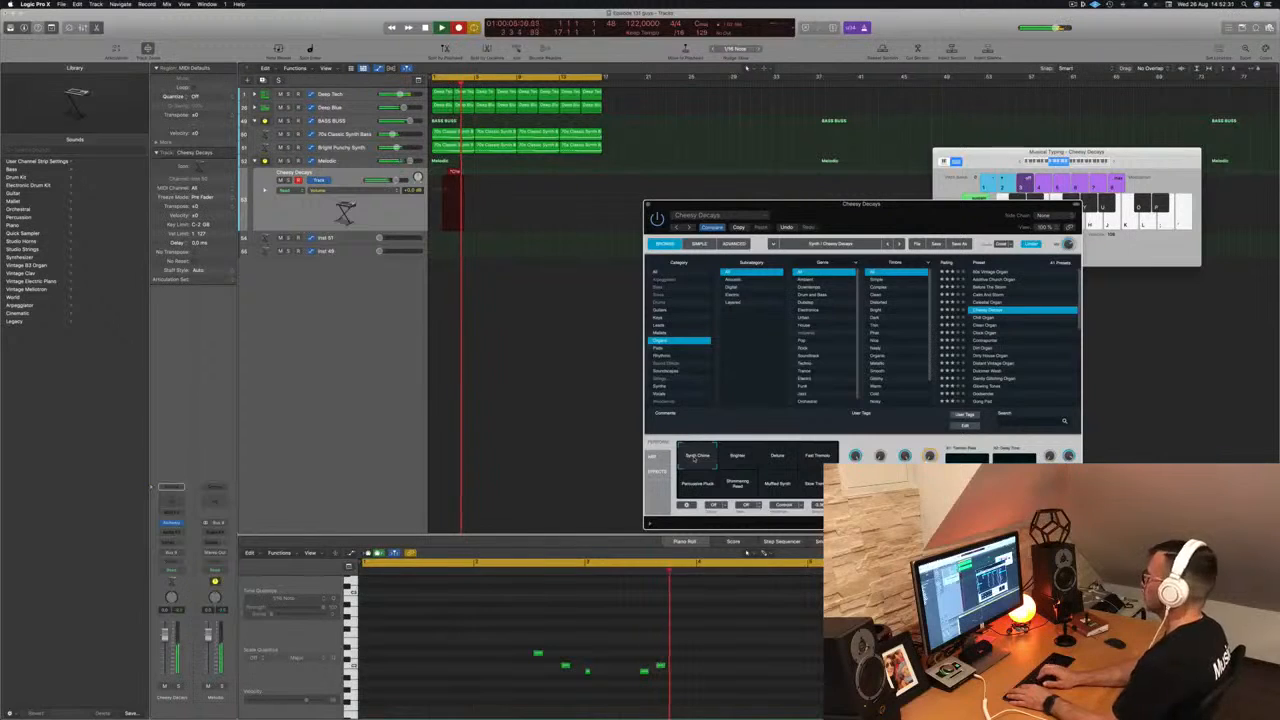
{"action": "key", "text": "l"}
{"action": "key", "text": "space"}
{"action": "key", "text": "space"}
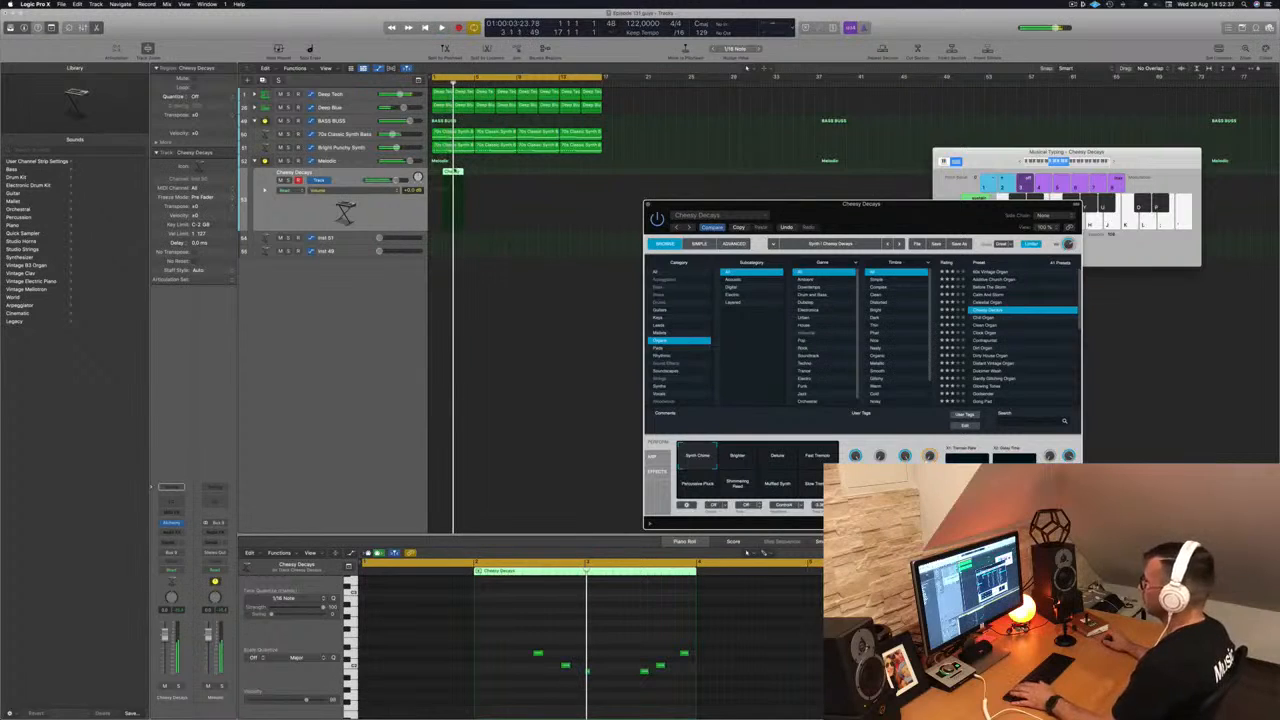
Step: Move the recorded Cheesy Decays region to bar 3 and nudge its last three notes slightly later
{"action": "left_click_drag", "start_coordinate": [456, 172], "coordinate": [467, 173]}
{"action": "key", "text": "space"}
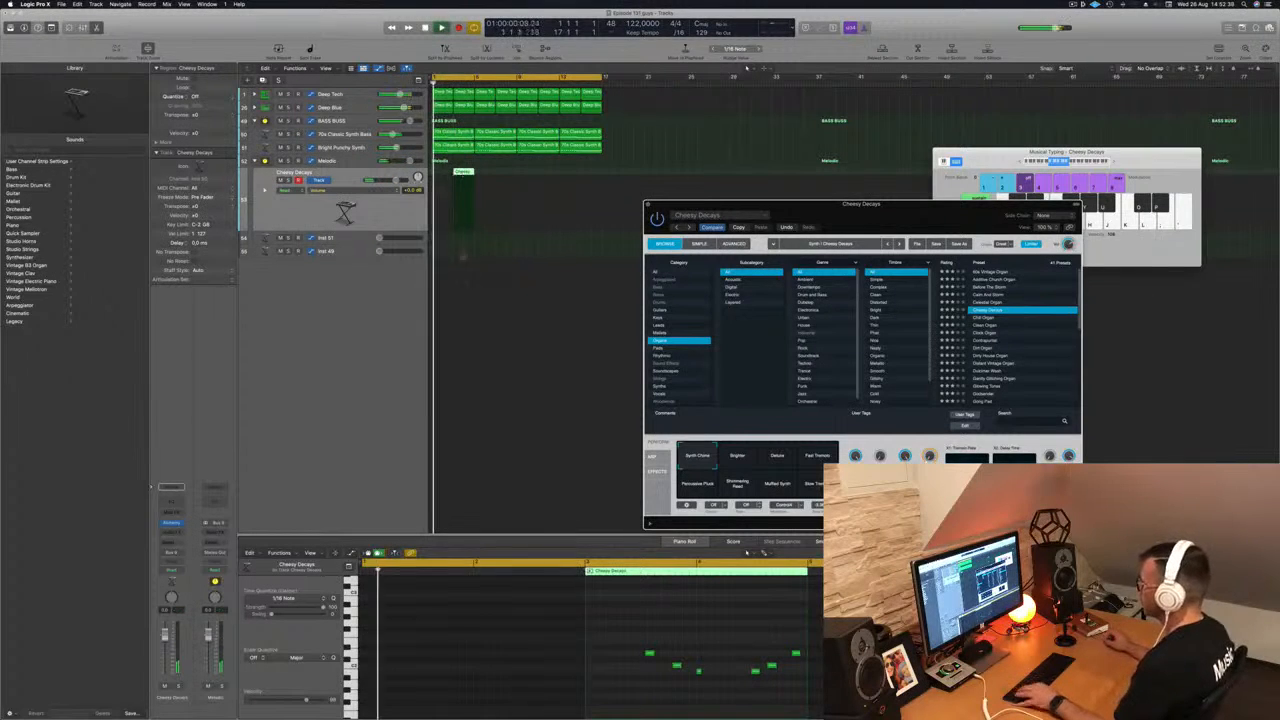
{"action": "scroll", "coordinate": [690, 652], "scroll_direction": "down", "scroll_amount": 2}
{"action": "left_click_drag", "start_coordinate": [597, 637], "coordinate": [767, 705]}
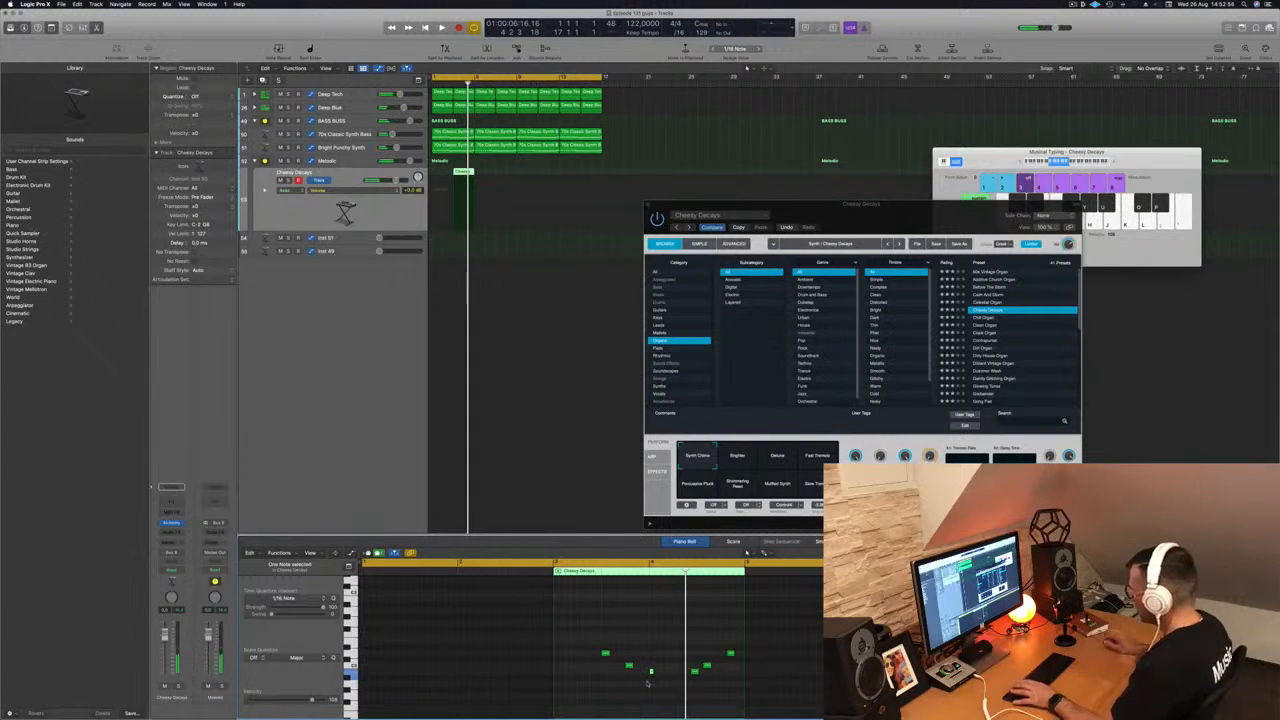
{"action": "key", "text": "space"}
{"action": "left_click_drag", "start_coordinate": [685, 633], "coordinate": [747, 689]}
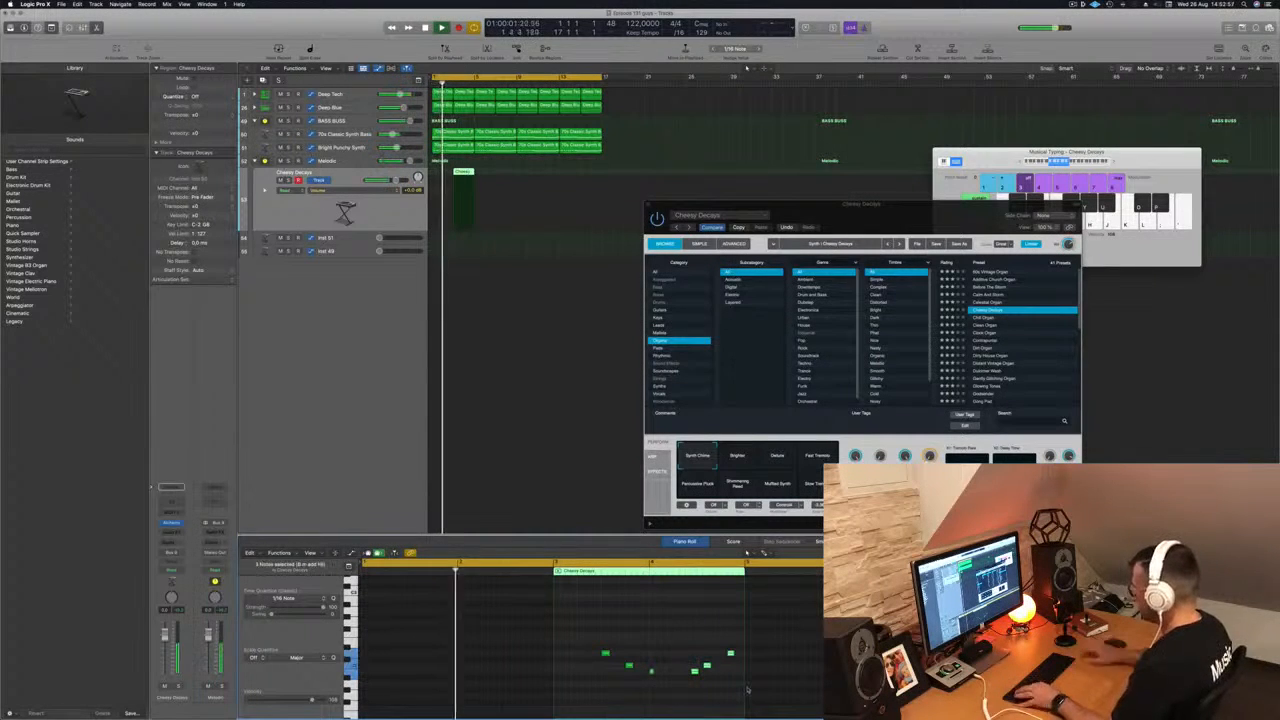
{"action": "key", "text": "alt+Right"}
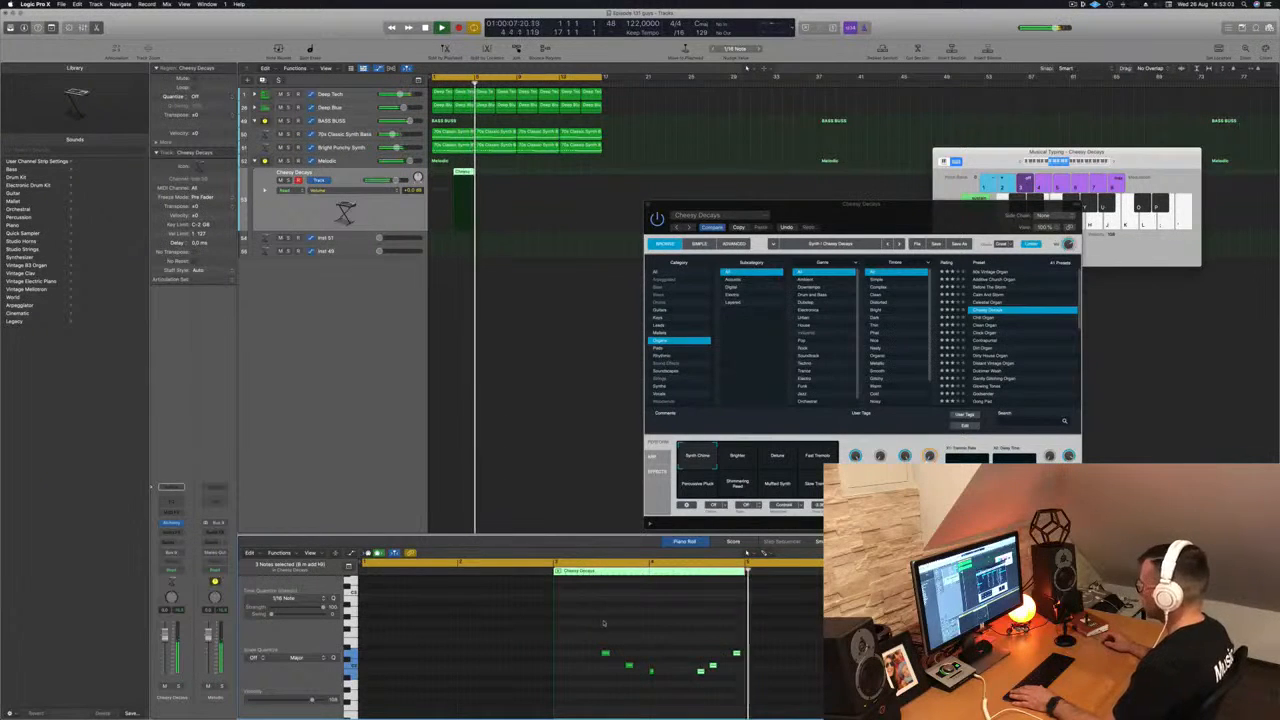
Step: Copy the Cheesy Decays region along its track to bars 7, 11 and 15
{"action": "left_click_drag", "start_coordinate": [464, 174], "coordinate": [550, 181]}
{"action": "left_click", "coordinate": [464, 174], "text": "shift"}
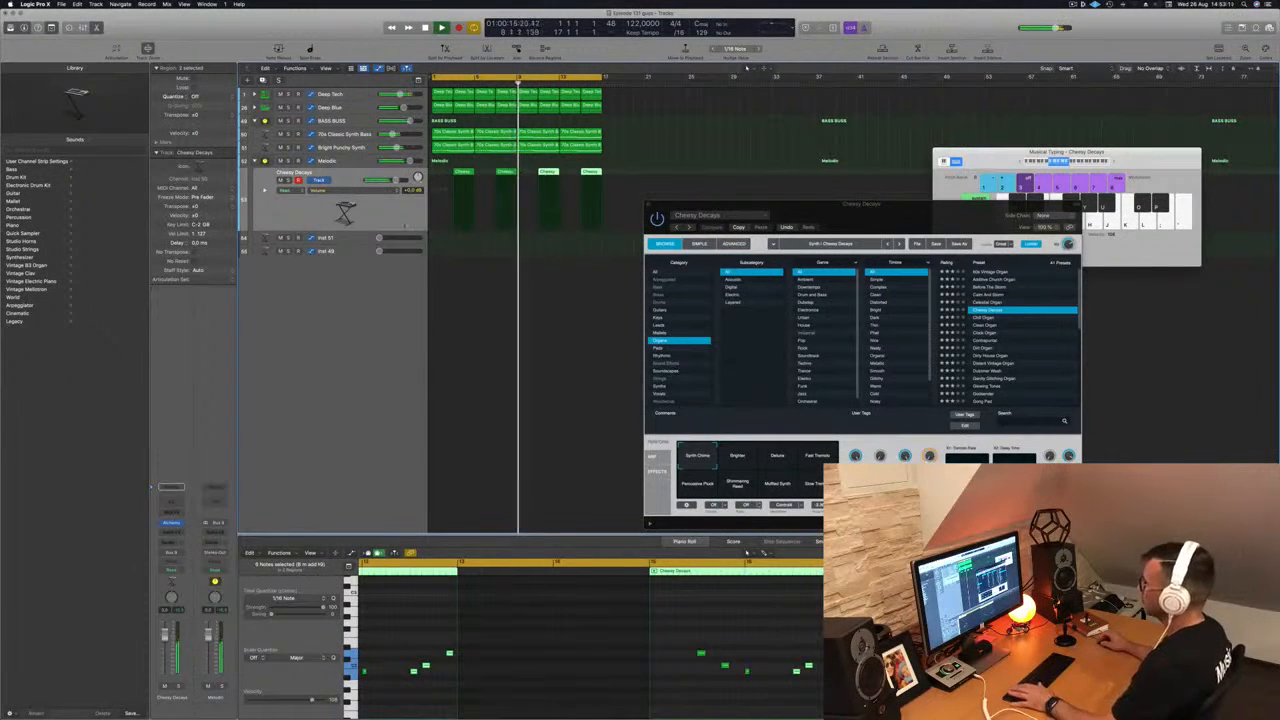
Step: Open Alchemy on the Inst 51 track and close the Cheesy Decays plug-in window
{"action": "left_click", "coordinate": [359, 236]}
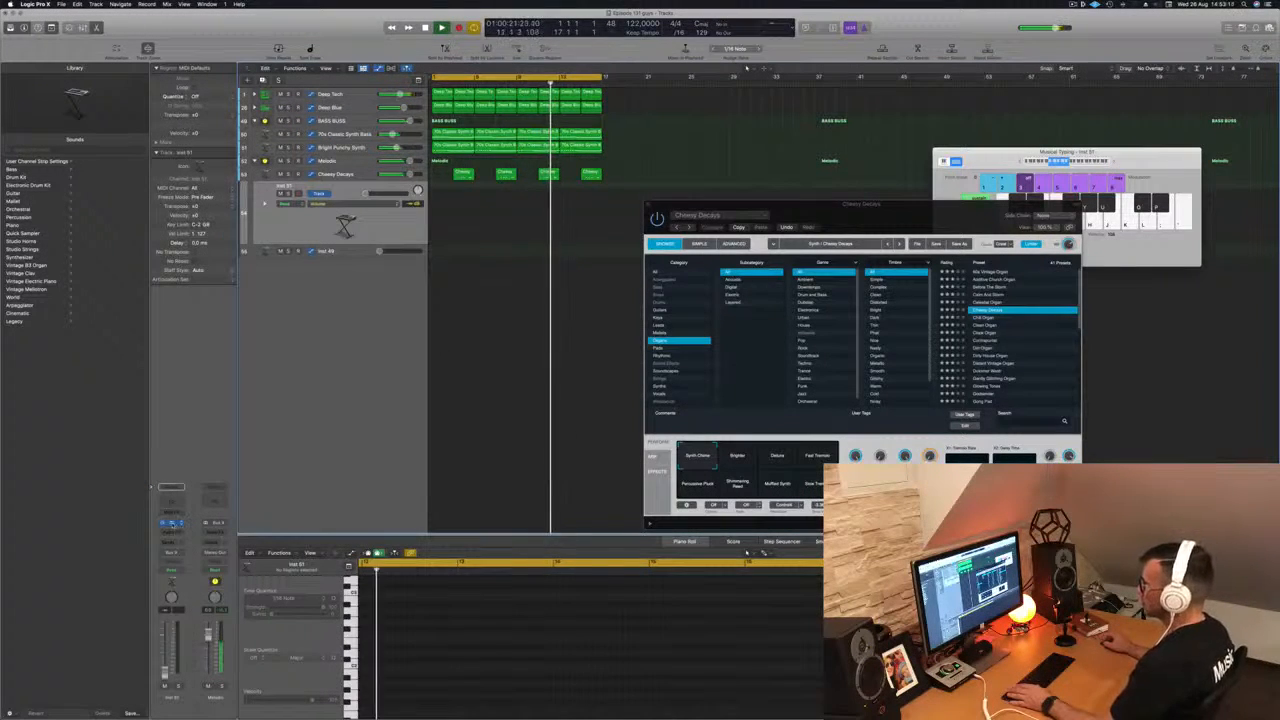
{"action": "left_click", "coordinate": [172, 524]}
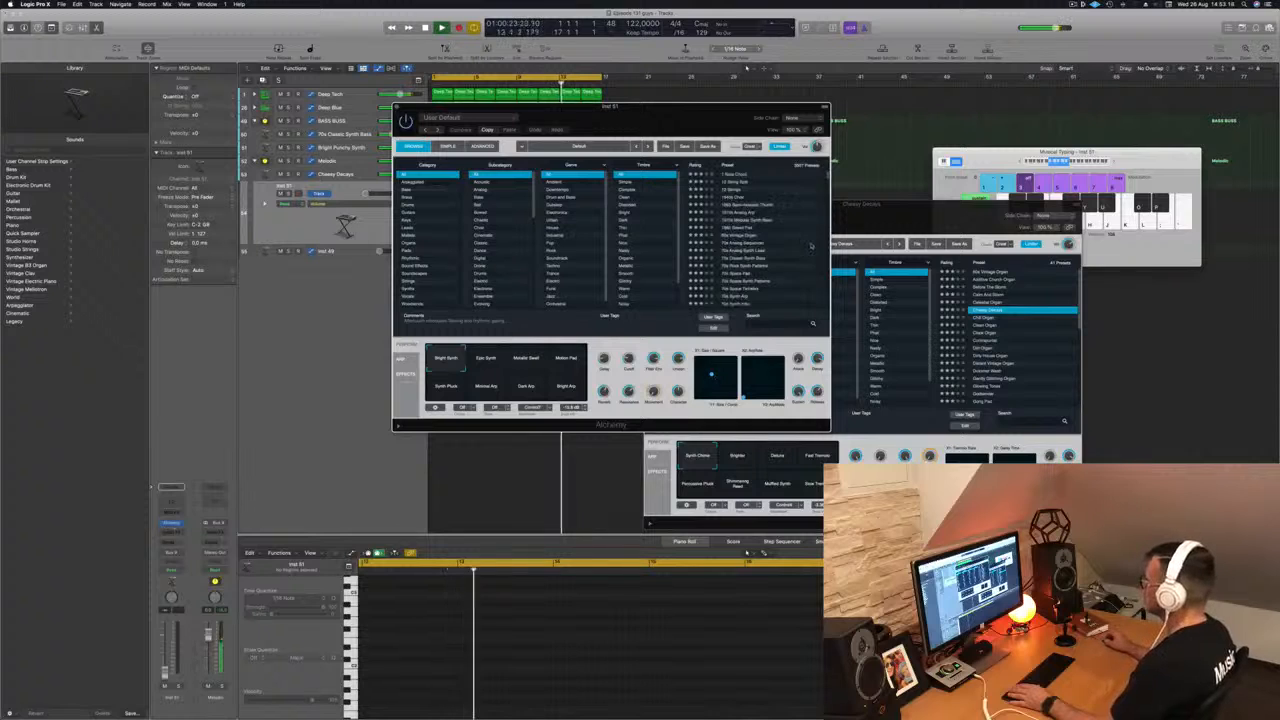
{"action": "left_click_drag", "start_coordinate": [882, 209], "coordinate": [1005, 211]}
{"action": "left_click", "coordinate": [771, 205]}
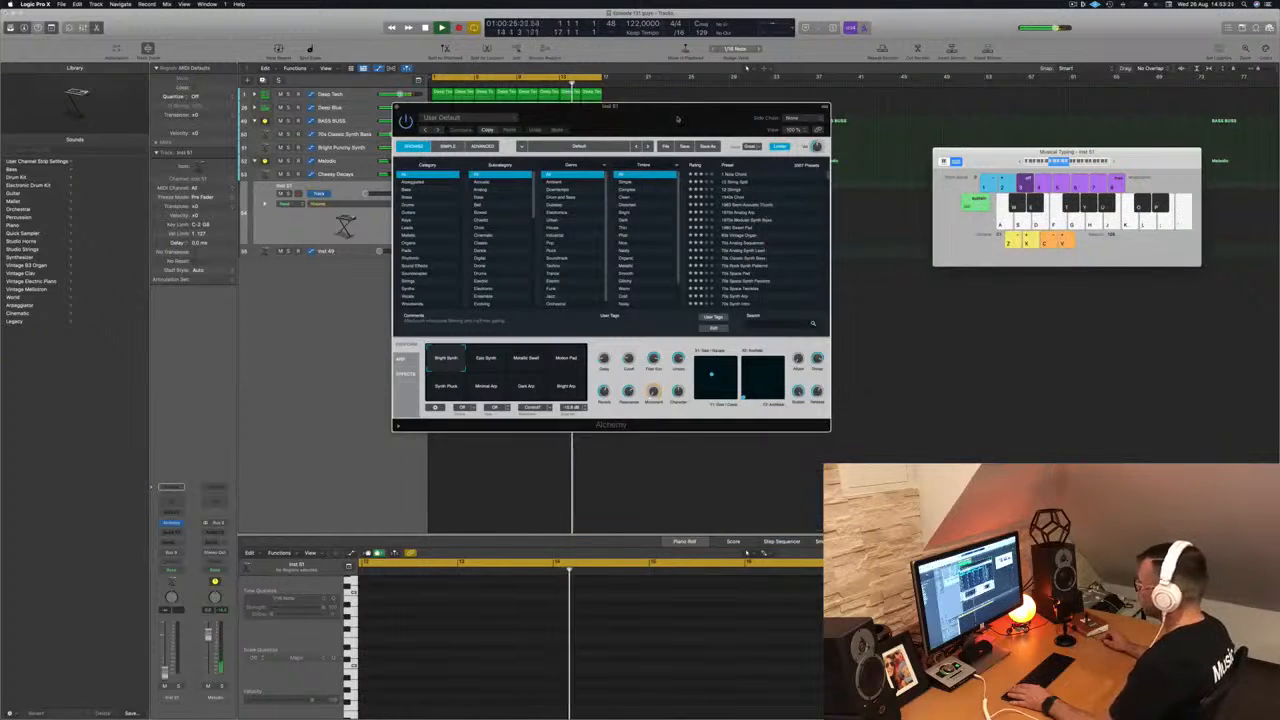
{"action": "left_click_drag", "start_coordinate": [663, 112], "coordinate": [833, 194]}
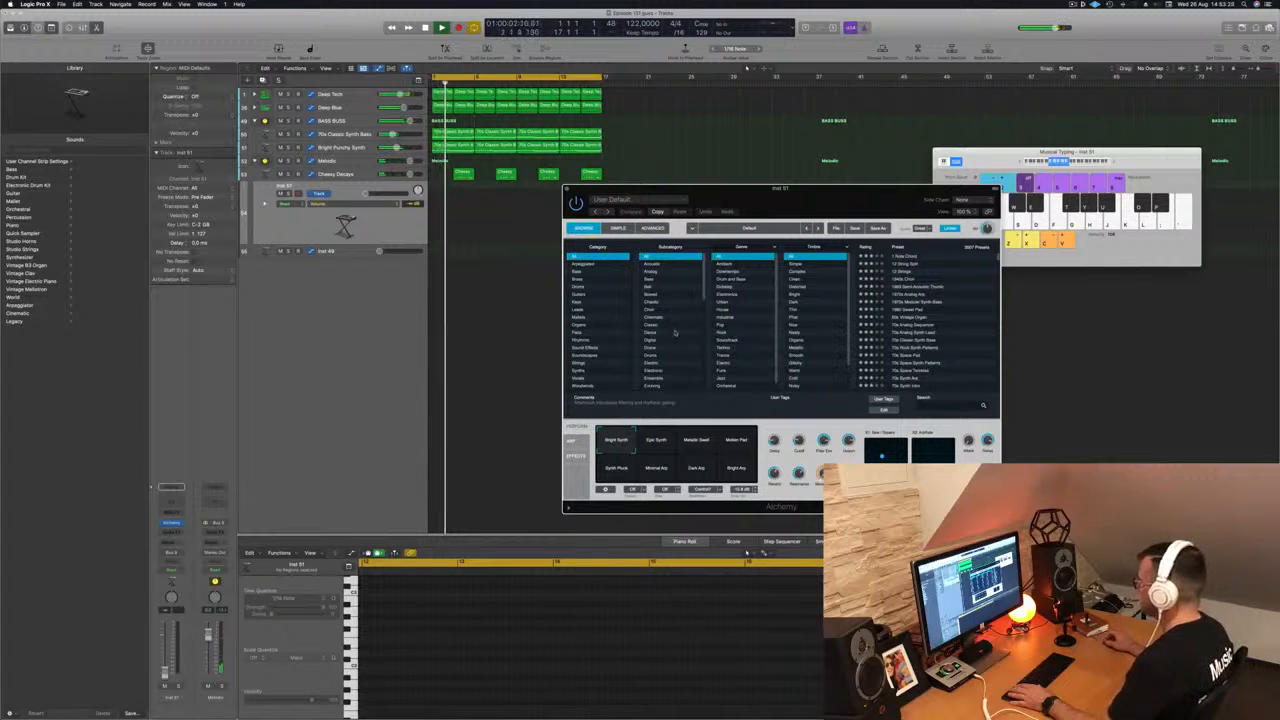
Step: Filter the Inst 51 Alchemy presets by the Plucked subcategory and raise the track's volume back up
{"action": "scroll", "coordinate": [824, 320], "scroll_direction": "down", "scroll_amount": 5}
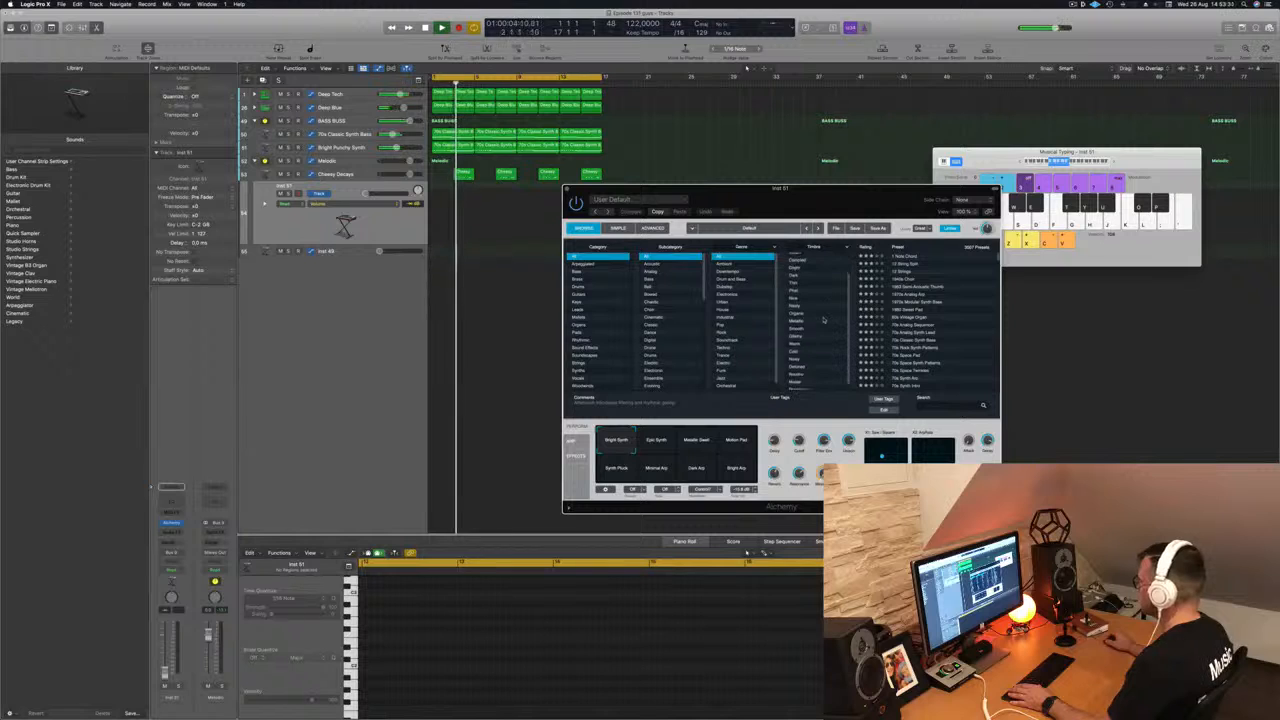
{"action": "scroll", "coordinate": [825, 315], "scroll_direction": "up", "scroll_amount": 5}
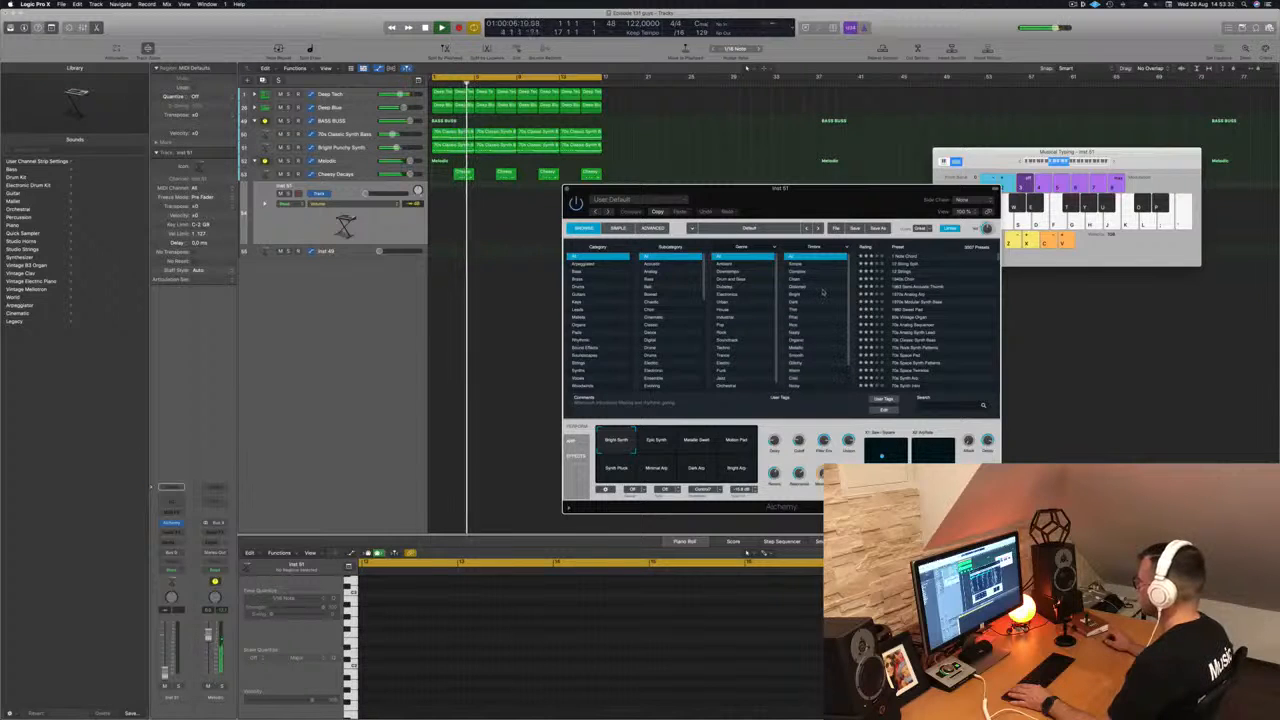
{"action": "scroll", "coordinate": [825, 309], "scroll_direction": "down", "scroll_amount": 5}
{"action": "scroll", "coordinate": [681, 287], "scroll_direction": "down", "scroll_amount": 5}
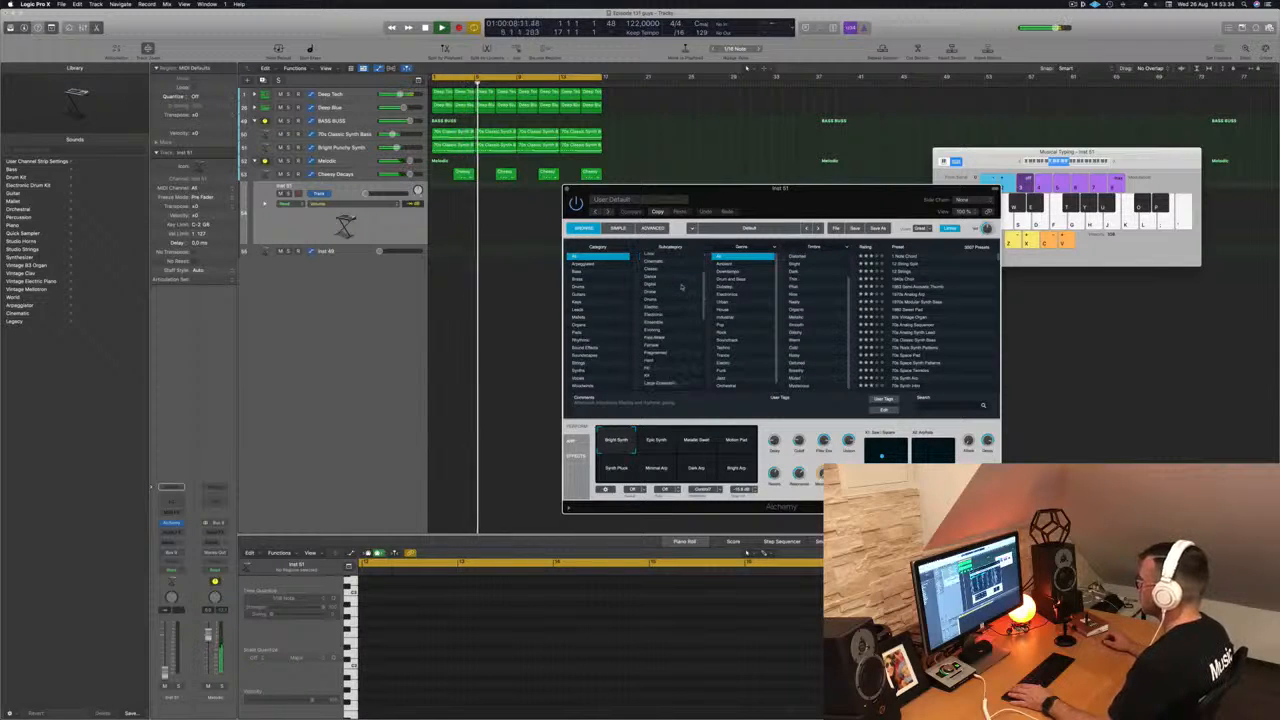
{"action": "scroll", "coordinate": [681, 287], "scroll_direction": "down", "scroll_amount": 8}
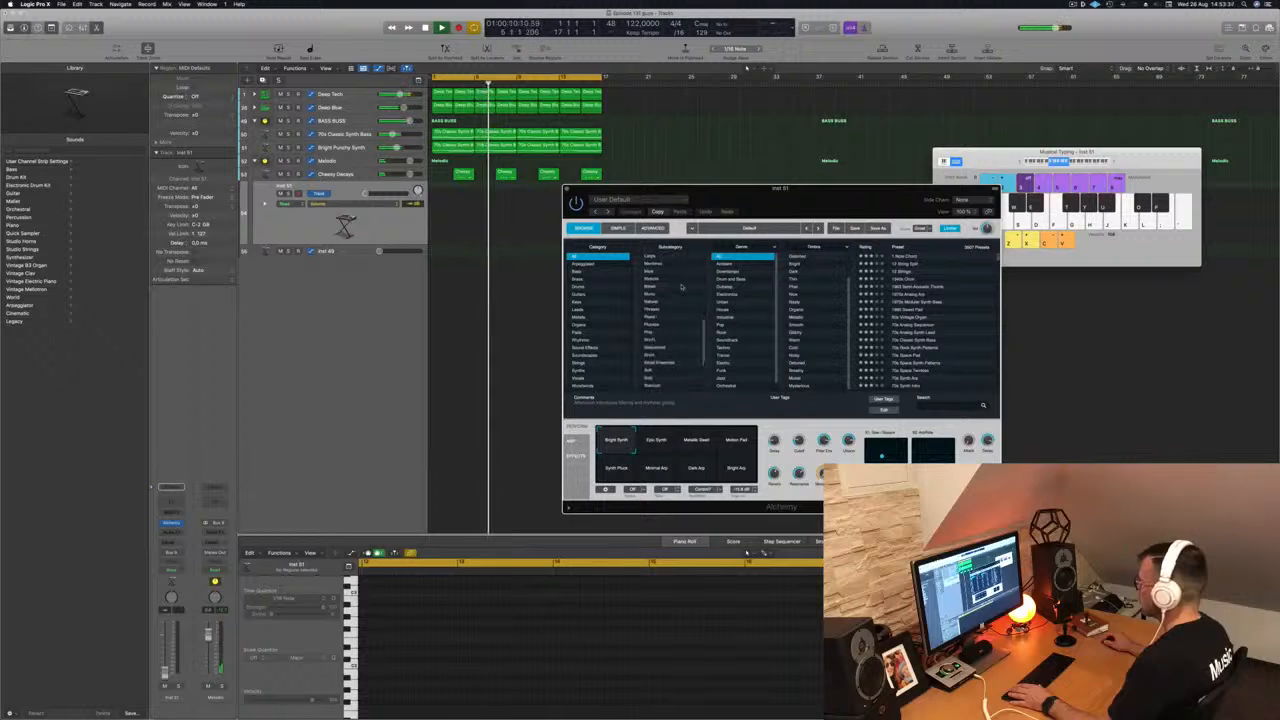
{"action": "left_click", "coordinate": [662, 325]}
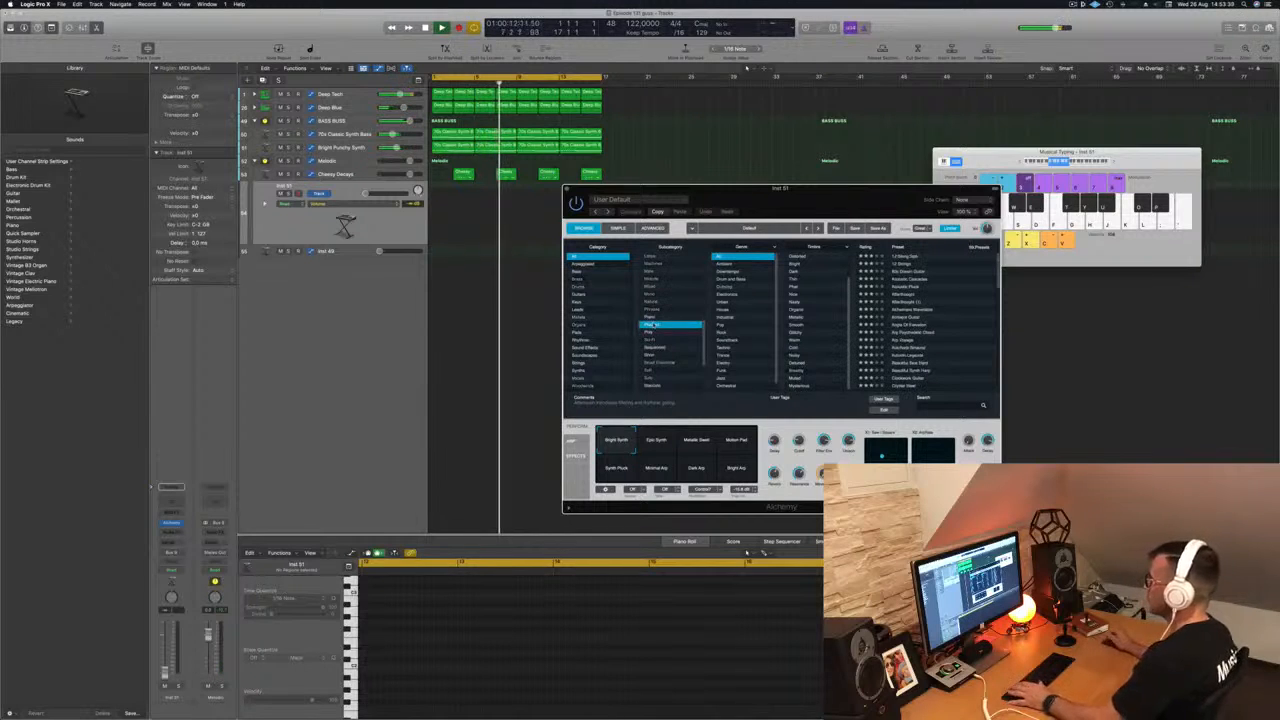
{"action": "left_click_drag", "start_coordinate": [366, 193], "coordinate": [388, 194]}
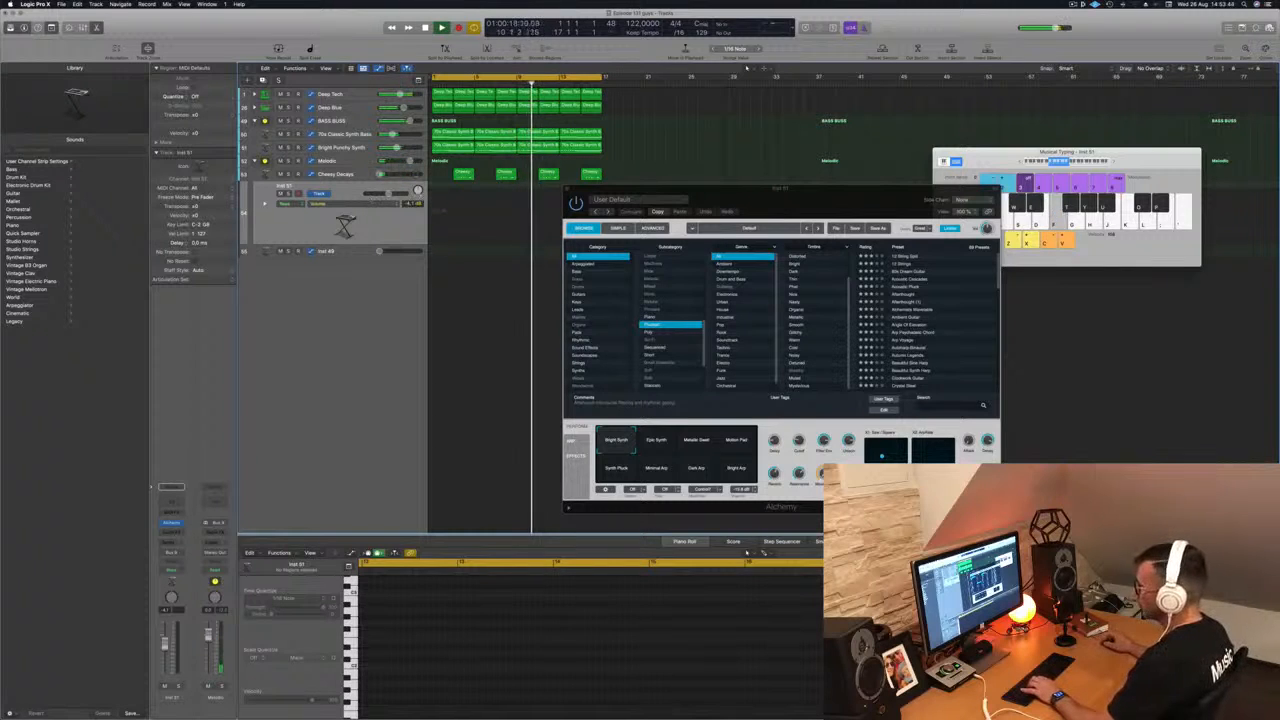
Step: Audition the Afterthought and Acoustic Pluck presets in Alchemy on the Inst 51 track by playing a few notes
{"action": "left_click", "coordinate": [364, 176]}
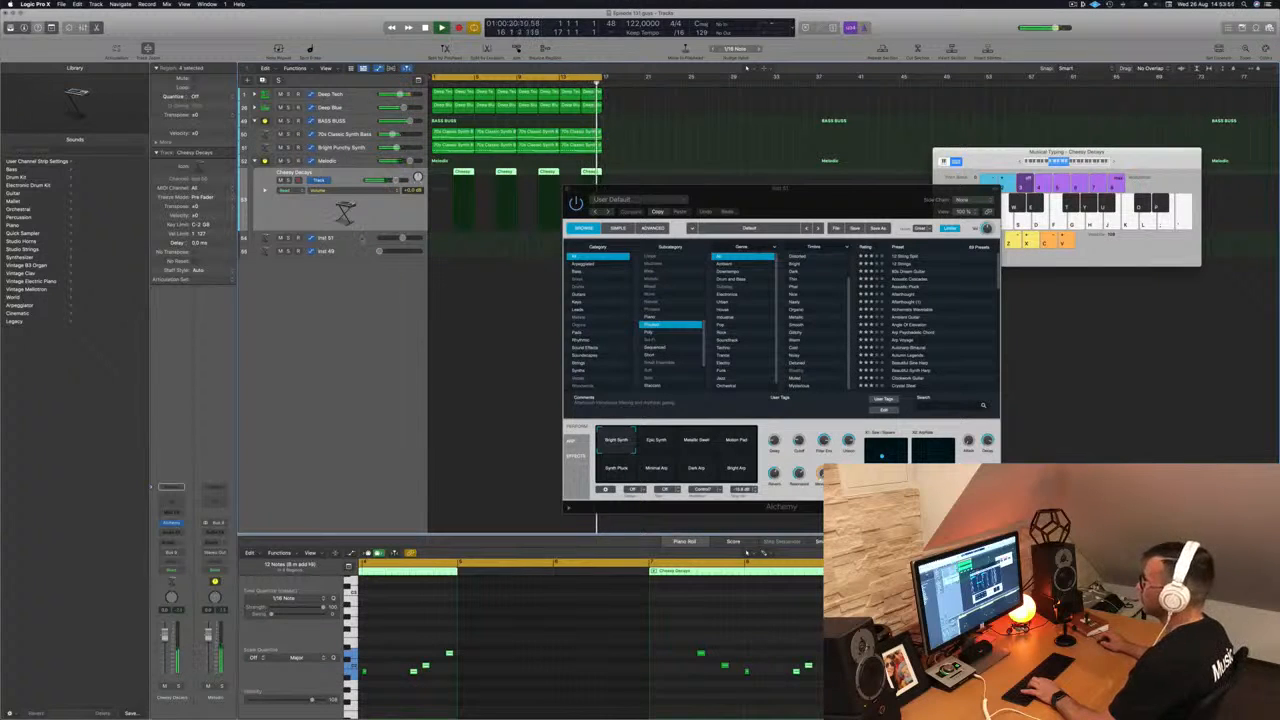
{"action": "key", "text": "Down"}
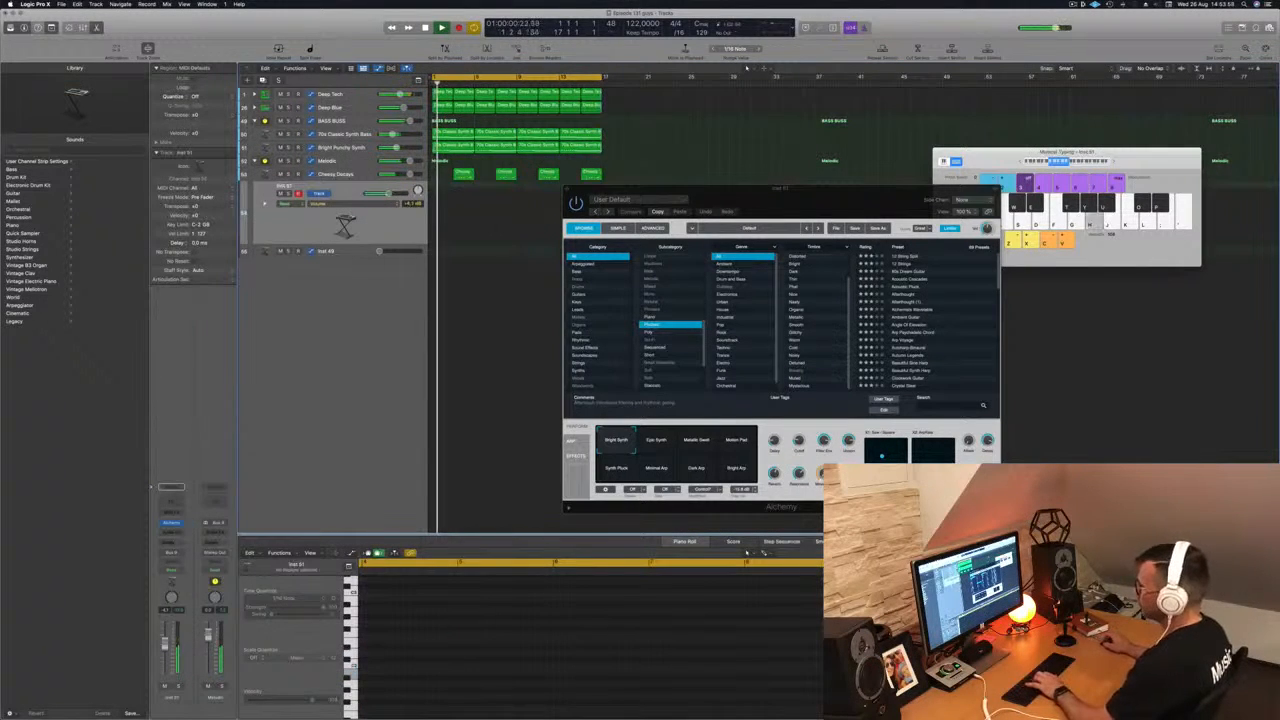
{"action": "key", "text": "j"}
{"action": "key", "text": "h"}
{"action": "left_click", "coordinate": [908, 297]}
{"action": "left_click", "coordinate": [908, 297]}
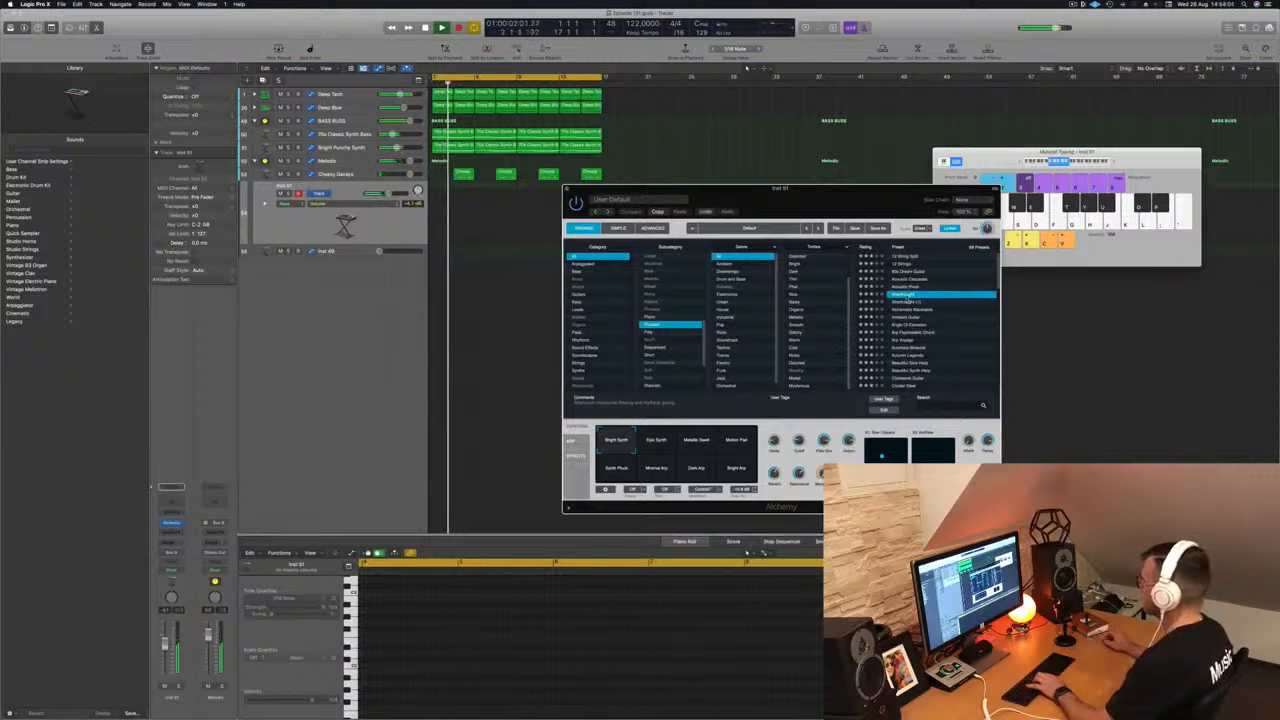
{"action": "left_click", "coordinate": [907, 288]}
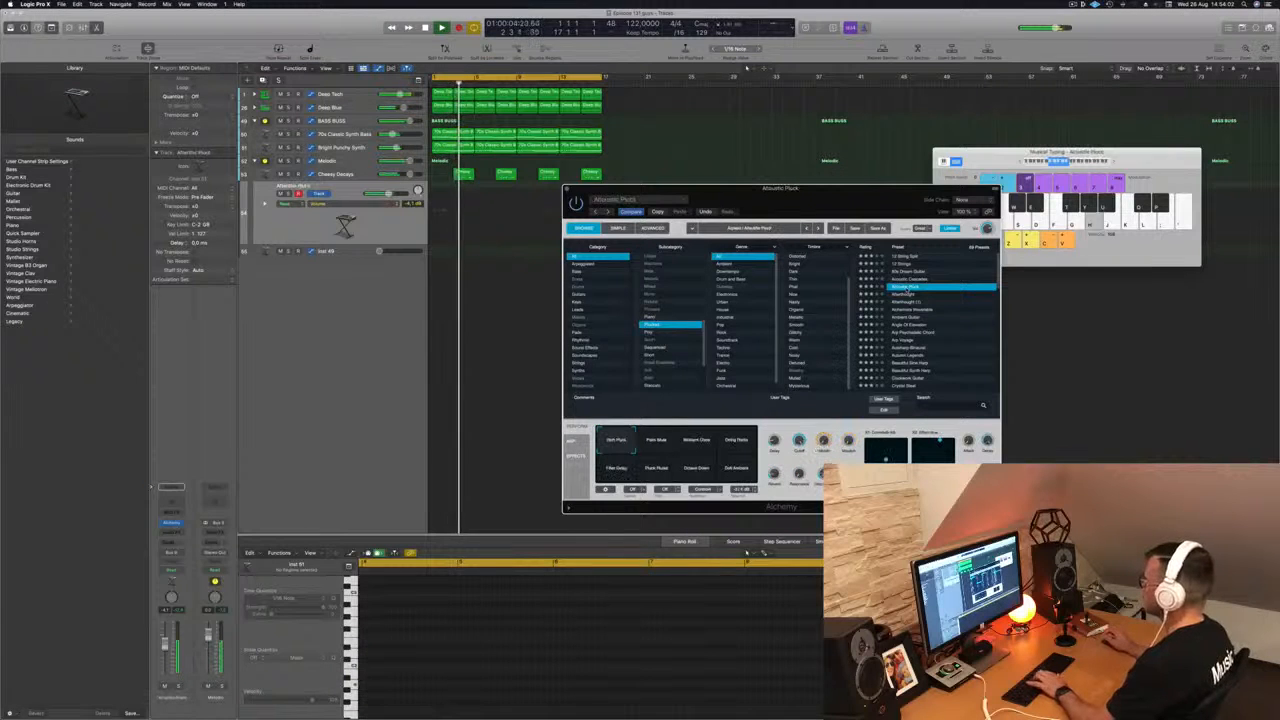
{"action": "key", "text": "j"}
{"action": "key", "text": "k"}
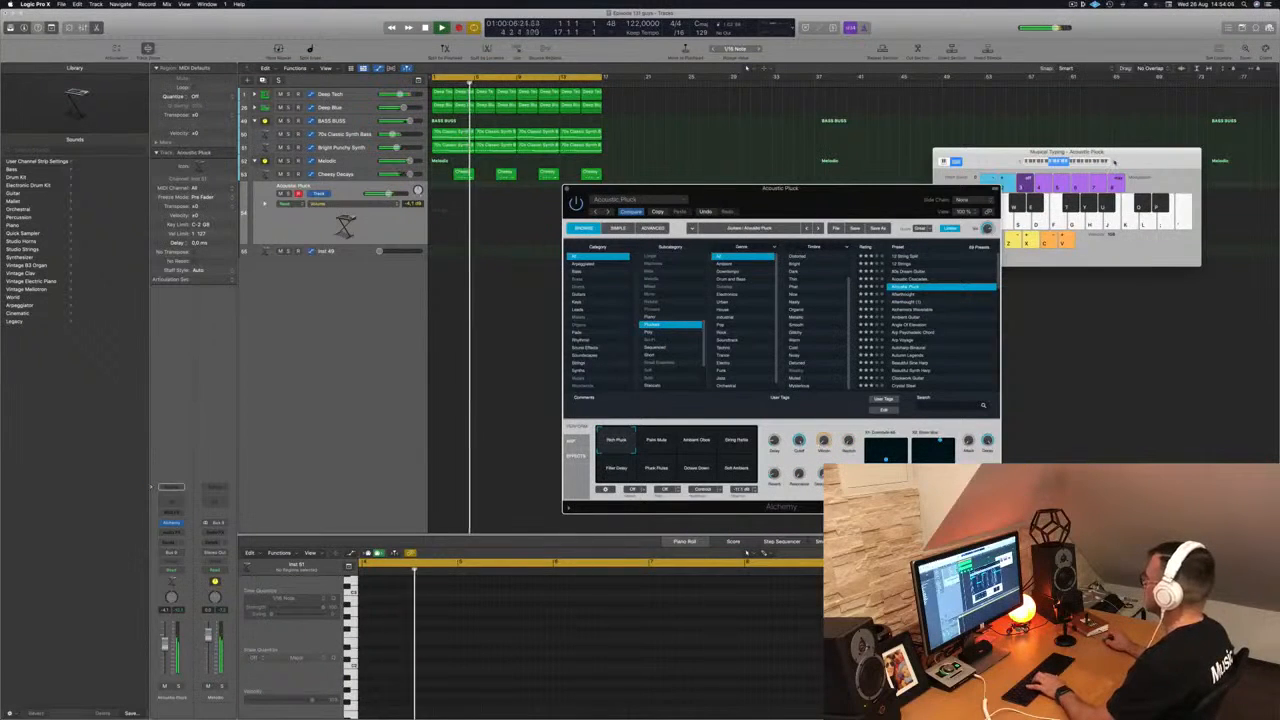
Step: Shift the Musical Typing keyboard to a higher range and play the Acoustic Pluck preset there
{"action": "left_click", "coordinate": [1114, 162]}
{"action": "key", "text": "k"}
{"action": "key", "text": "h"}
{"action": "key", "text": "k"}
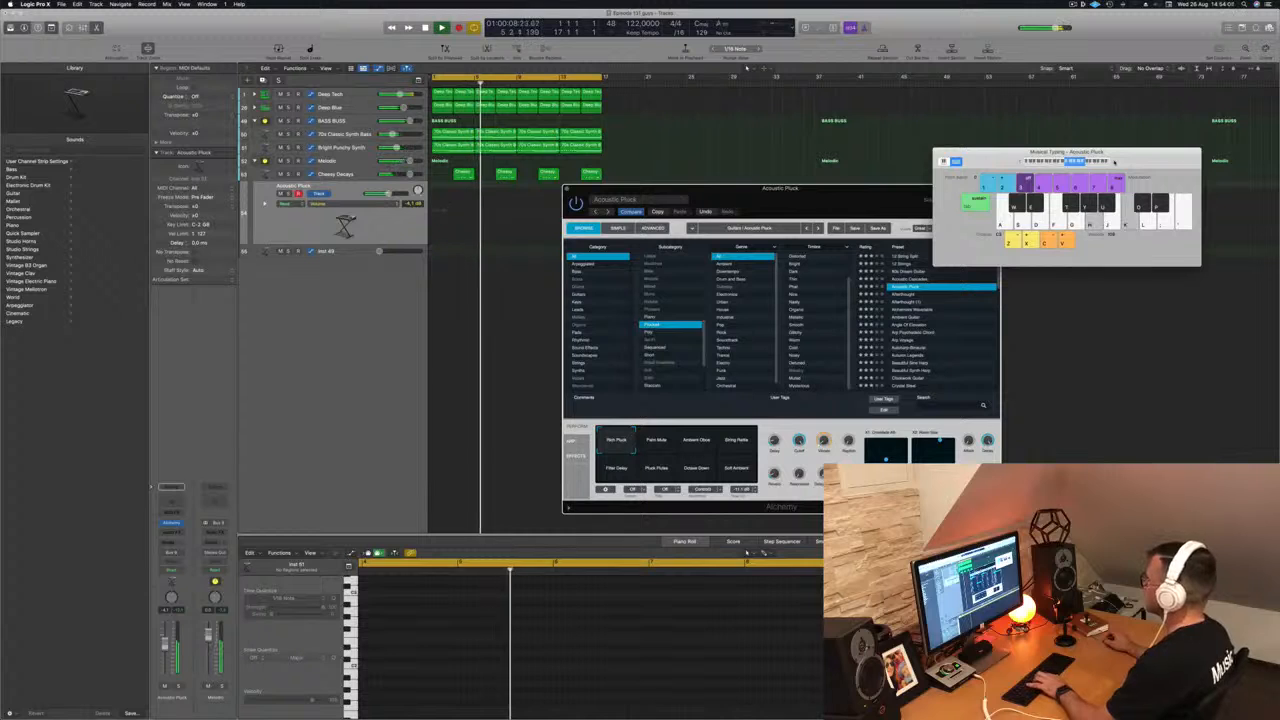
Step: Audition the Alchemistic Wavetable, Ambient Guitar and Angle Of Elevation presets on the same track
{"action": "left_click", "coordinate": [928, 311]}
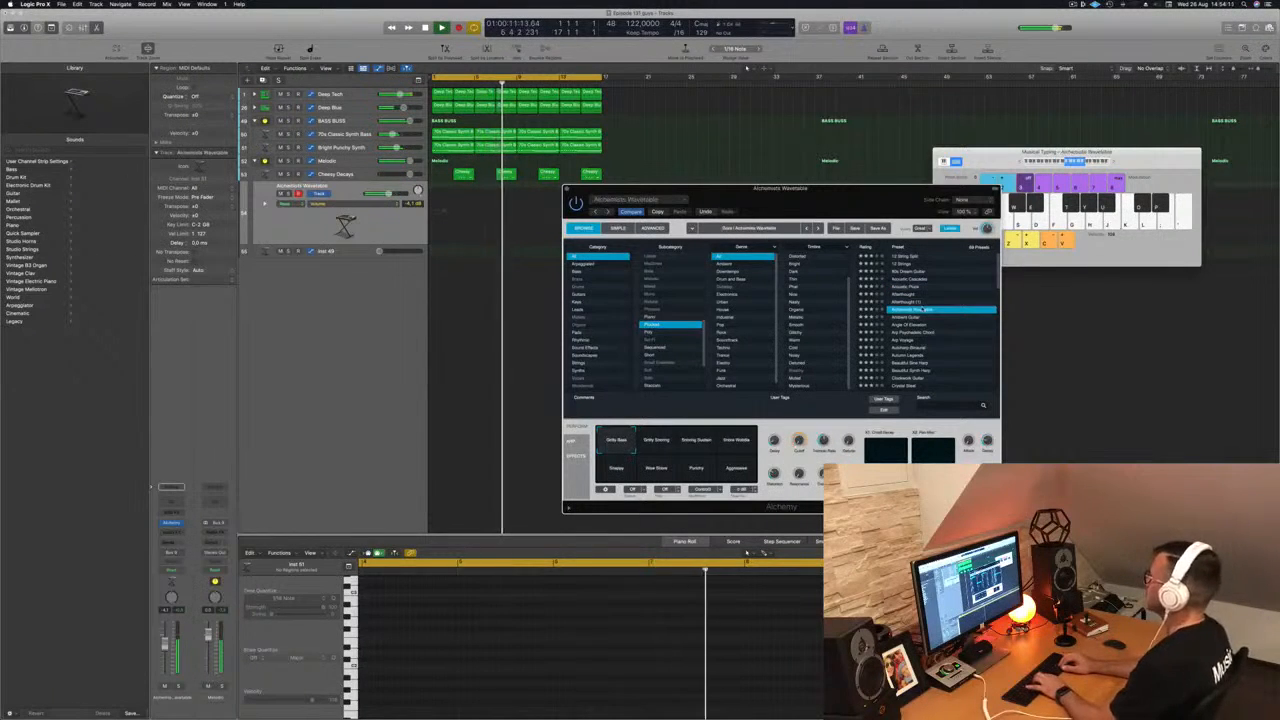
{"action": "key", "text": "Down"}
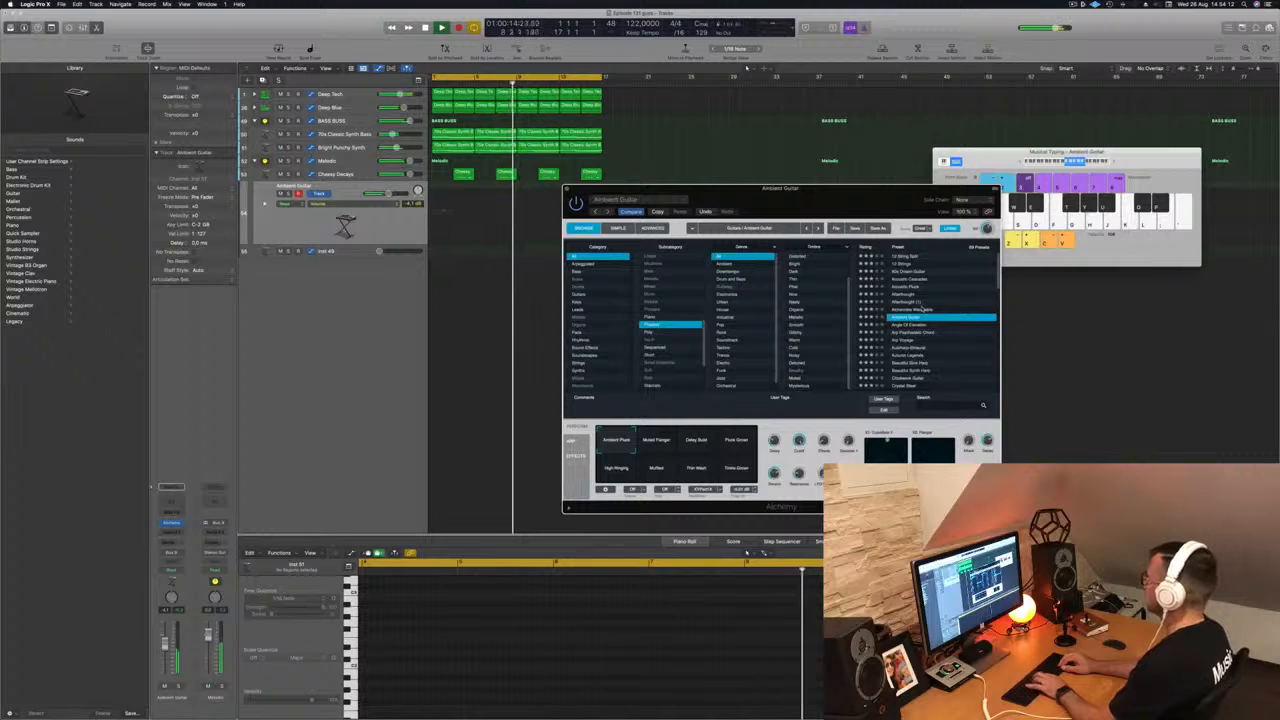
{"action": "key", "text": "Down"}
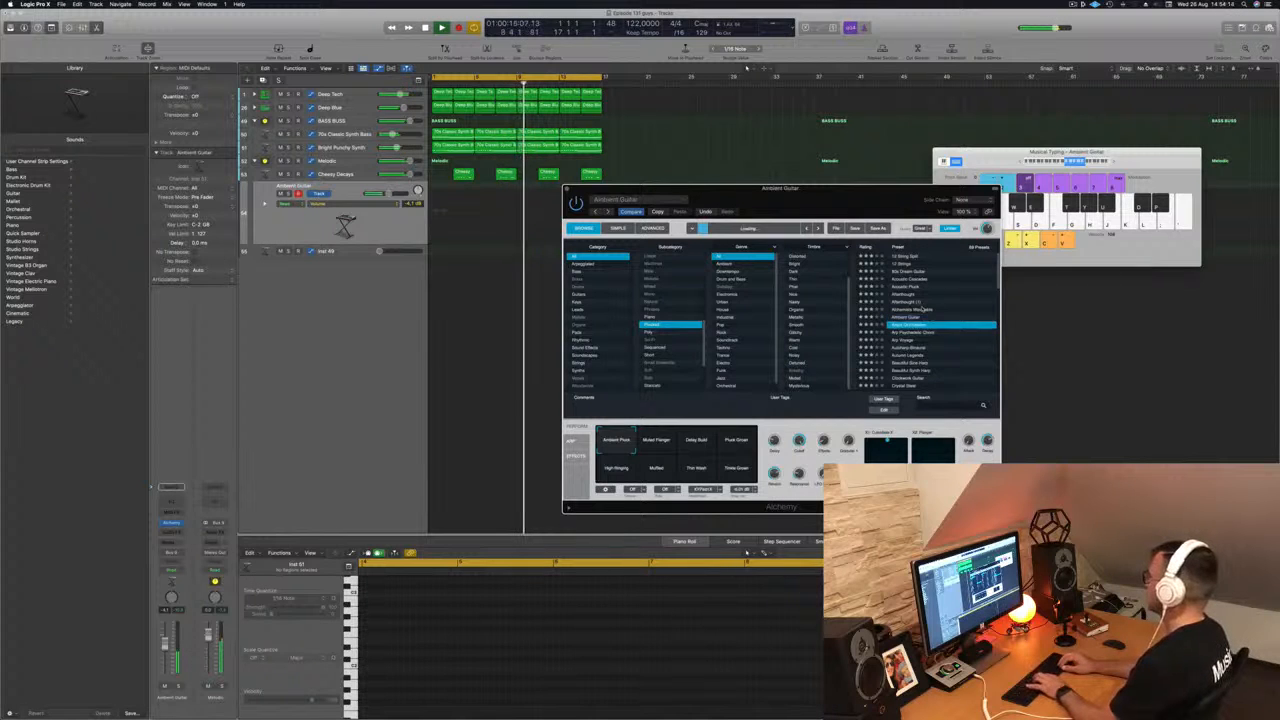
{"action": "key", "text": "k"}
{"action": "key", "text": "k"}
Step: Lower the Musical Typing range while auditioning the plucked presets from Arp Psychedelic Chord through Autumn Legends
{"action": "key", "text": "Down"}
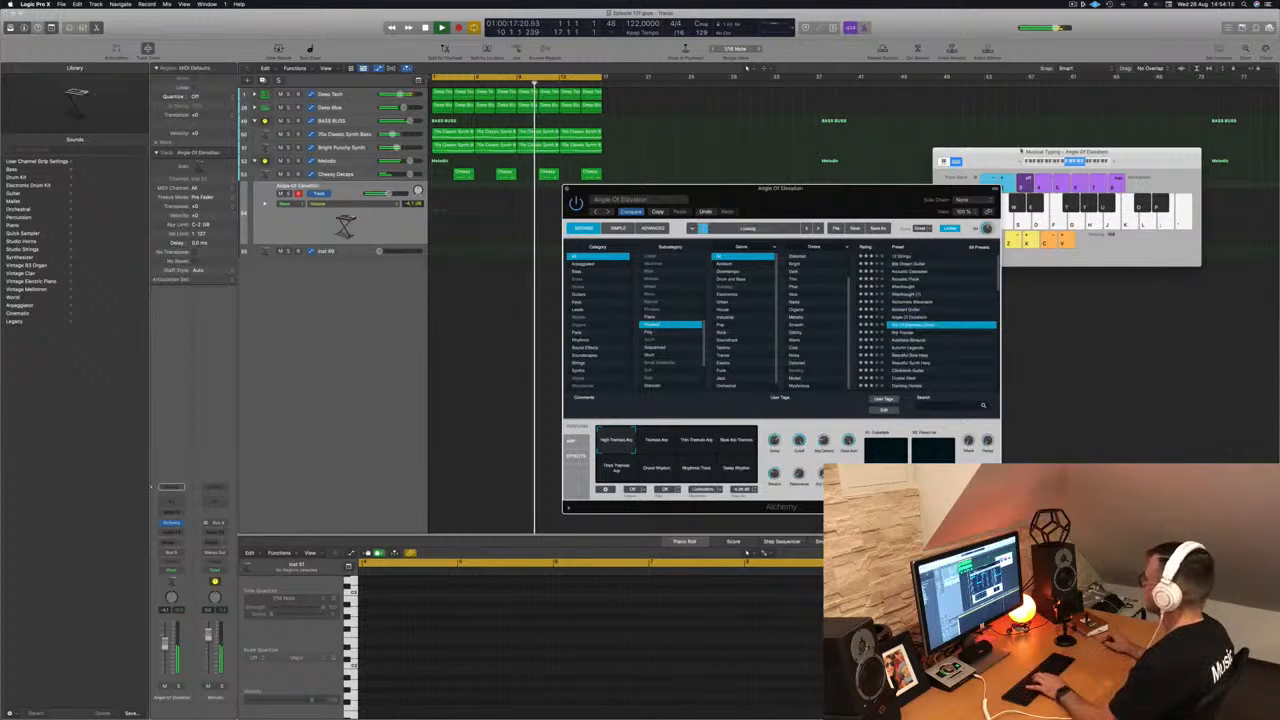
{"action": "left_click", "coordinate": [1020, 162]}
{"action": "key", "text": "k"}
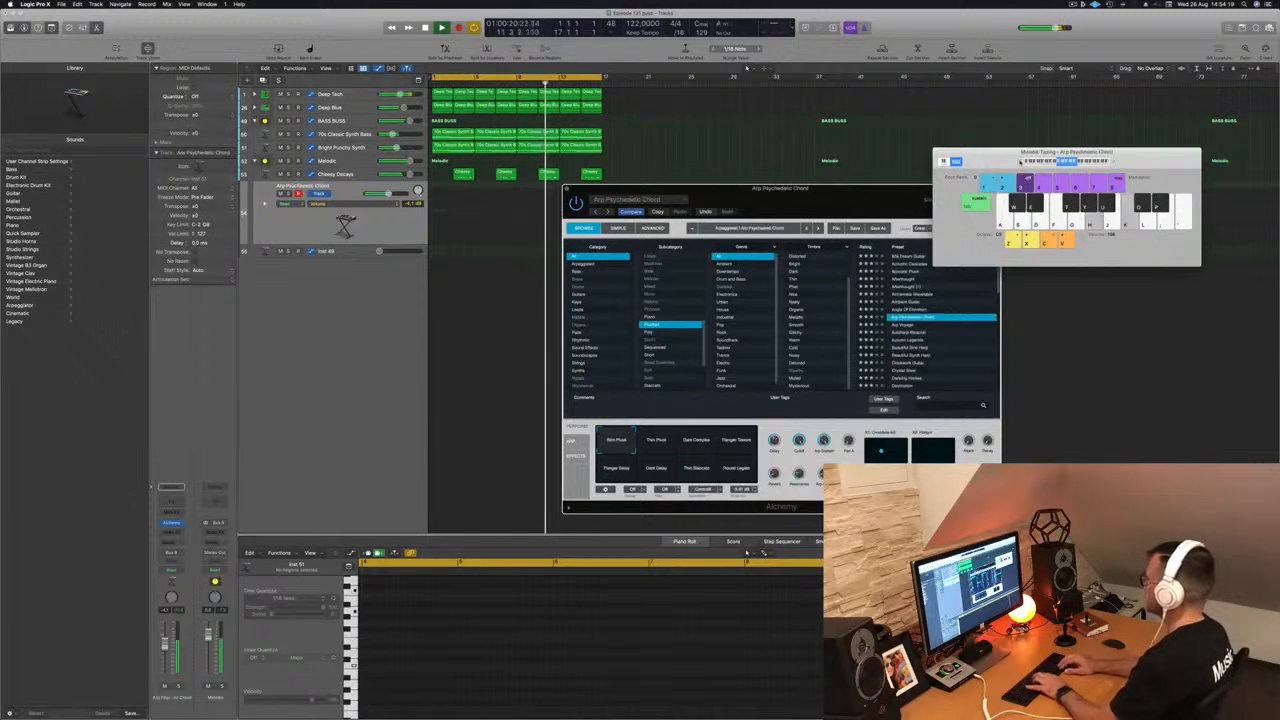
{"action": "key", "text": "Down"}
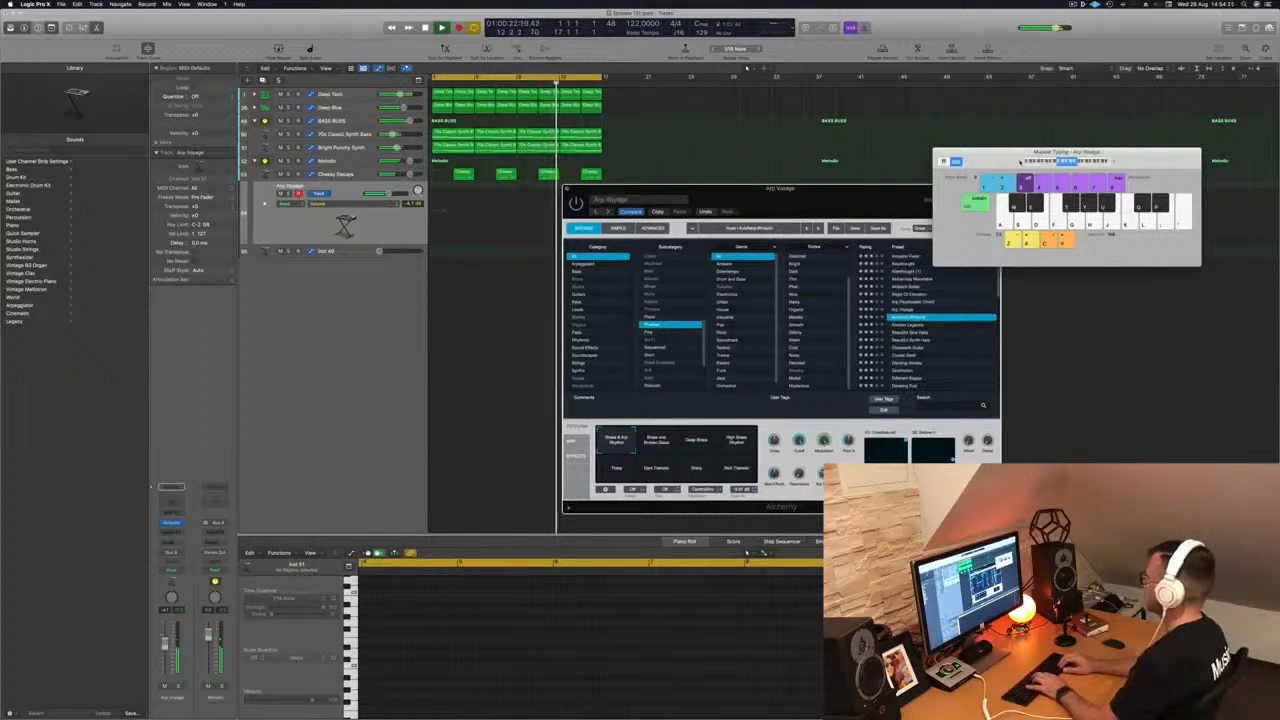
{"action": "key", "text": "Down"}
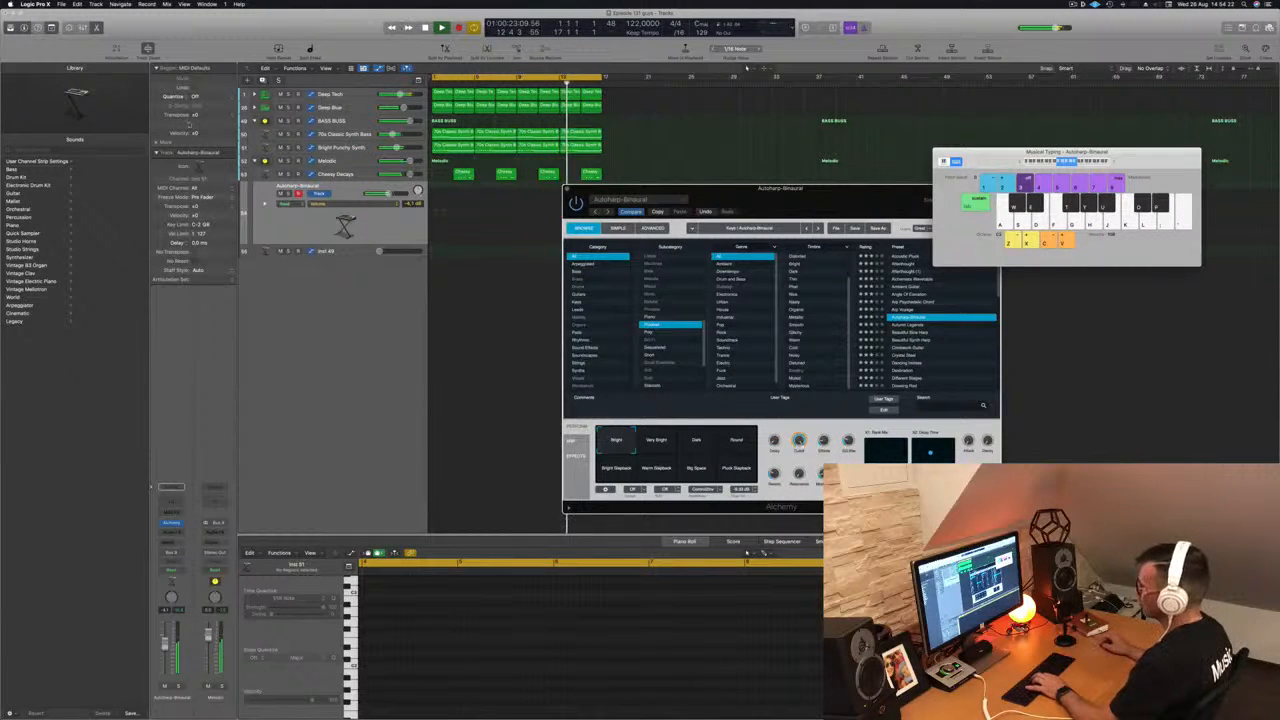
{"action": "key", "text": "Down"}
Step: Lower the plucked Alchemy track's volume and load the Beautiful Synth Harp preset on it
{"action": "left_click_drag", "start_coordinate": [381, 194], "coordinate": [378, 195]}
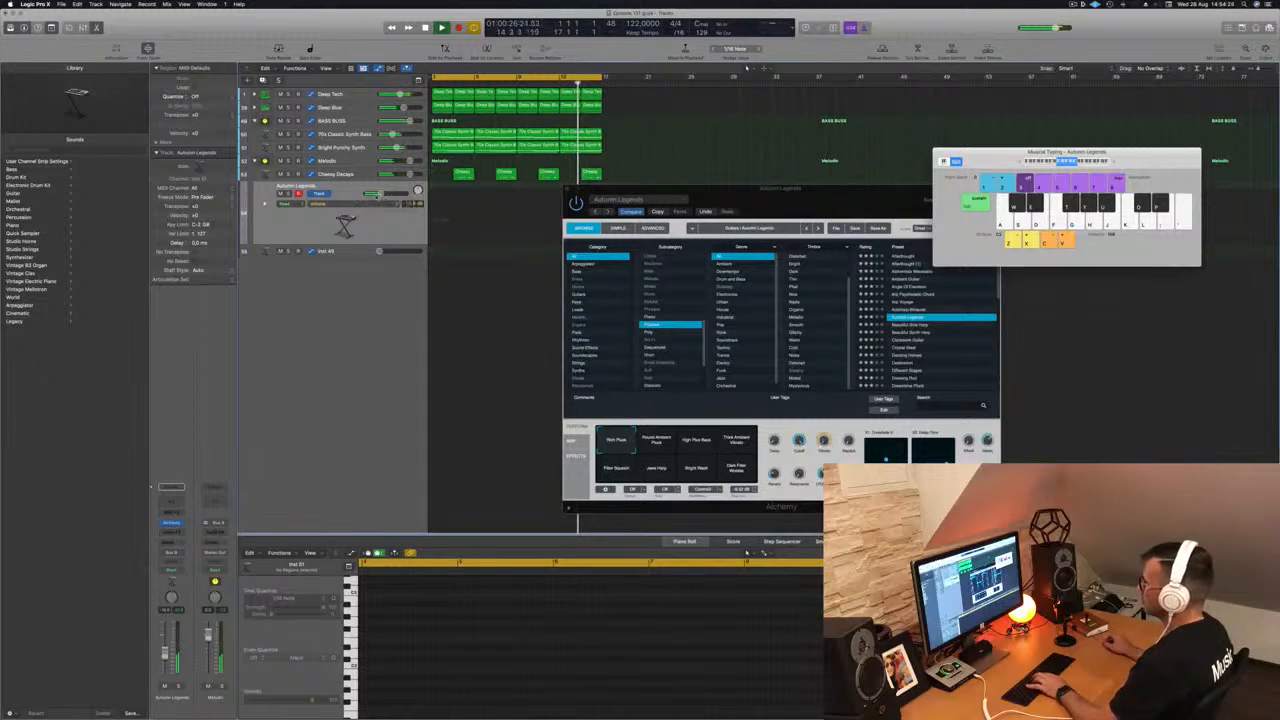
{"action": "left_click", "coordinate": [911, 325]}
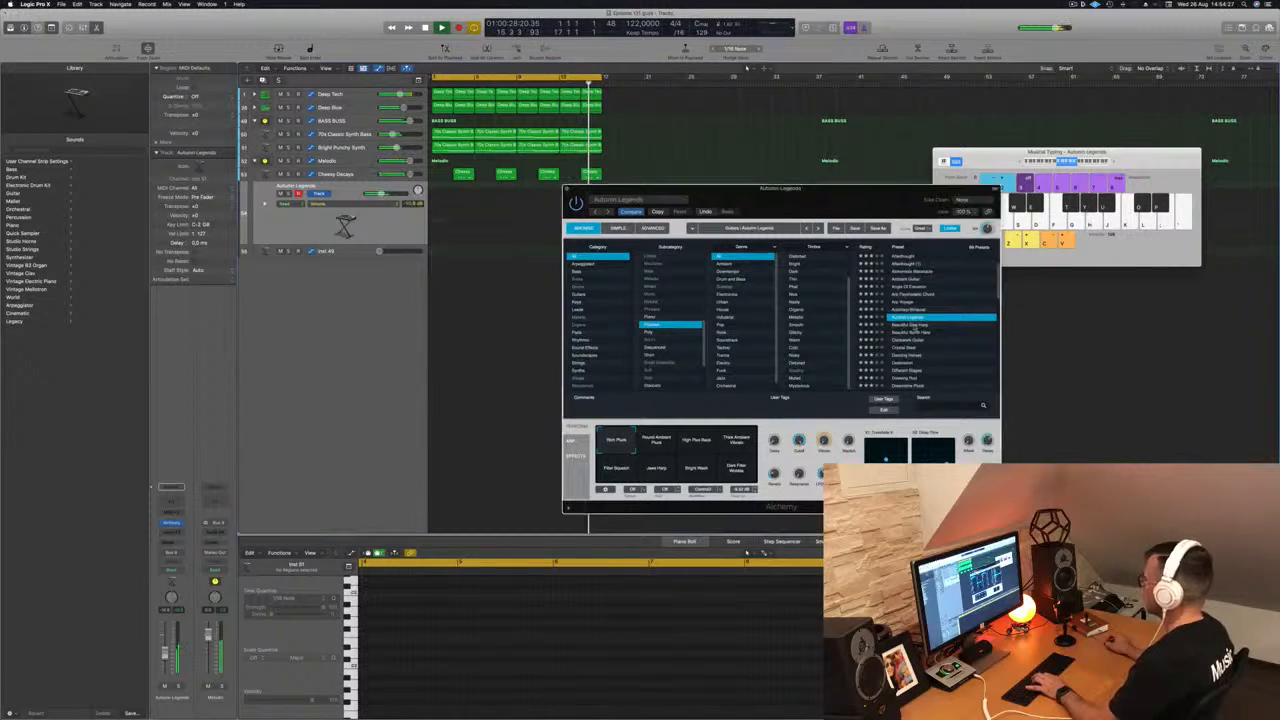
{"action": "left_click", "coordinate": [922, 332]}
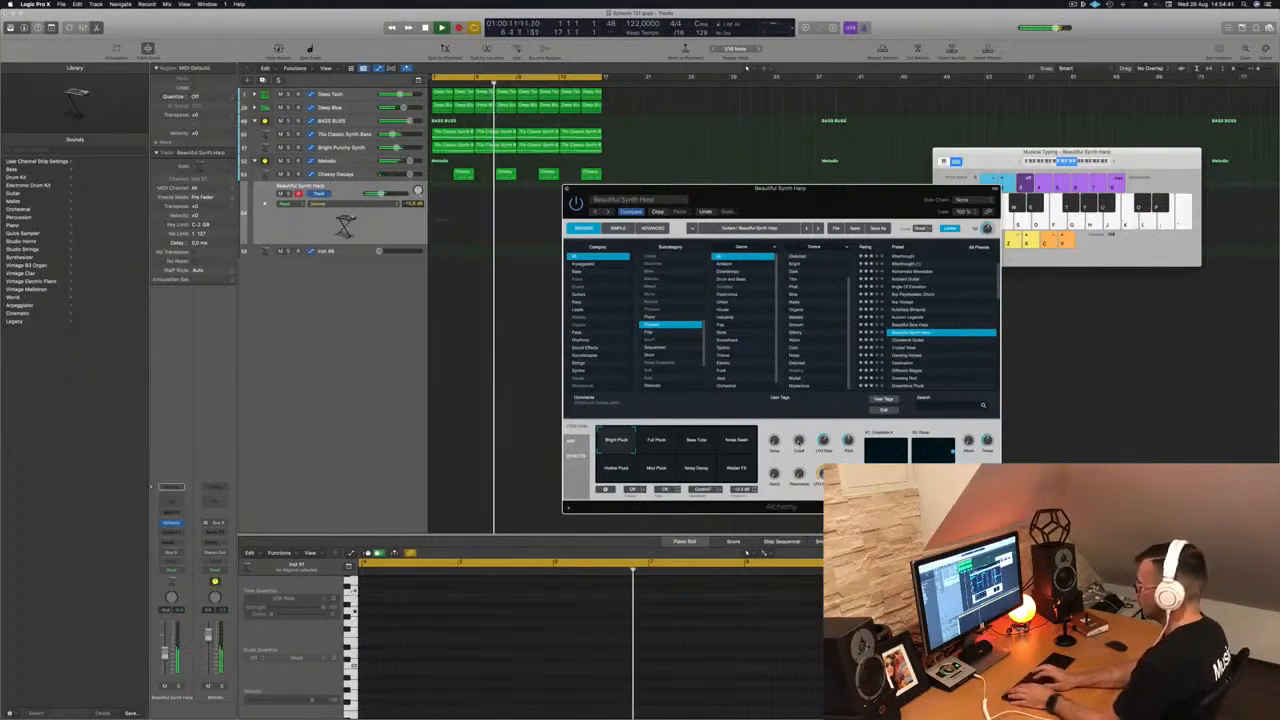
Step: Record a Beautiful Synth Harp part on the track from bar 9
{"action": "key", "text": "r"}
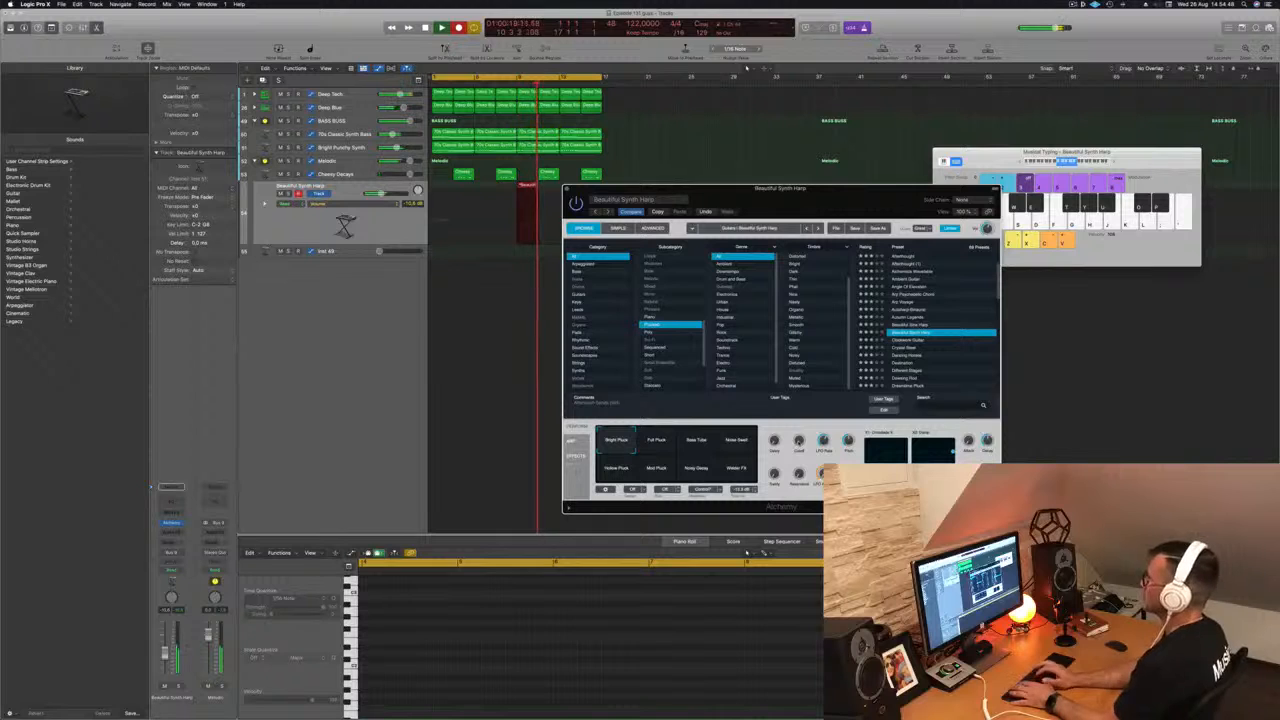
Step: Stop recording, move the new Beautiful Synth Harp region to bar 1, and check its closing note during playback
{"action": "key", "text": "space"}
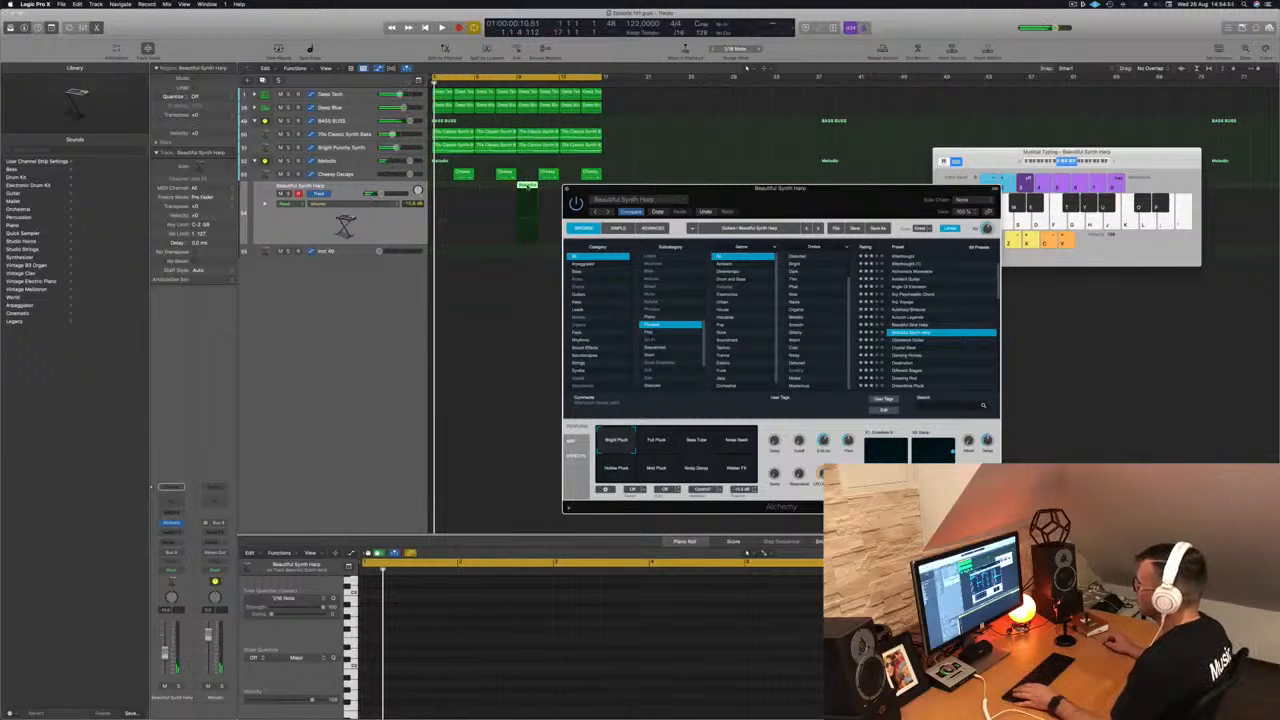
{"action": "left_click_drag", "start_coordinate": [527, 186], "coordinate": [433, 187]}
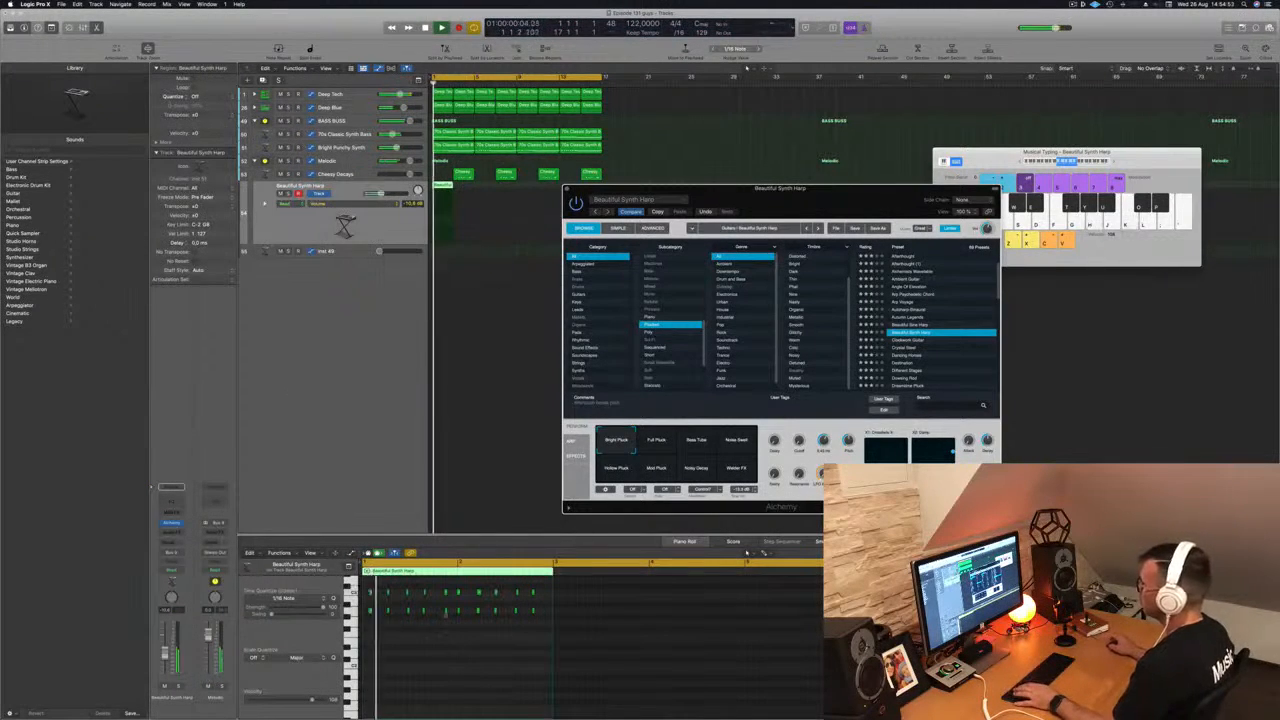
{"action": "key", "text": "space"}
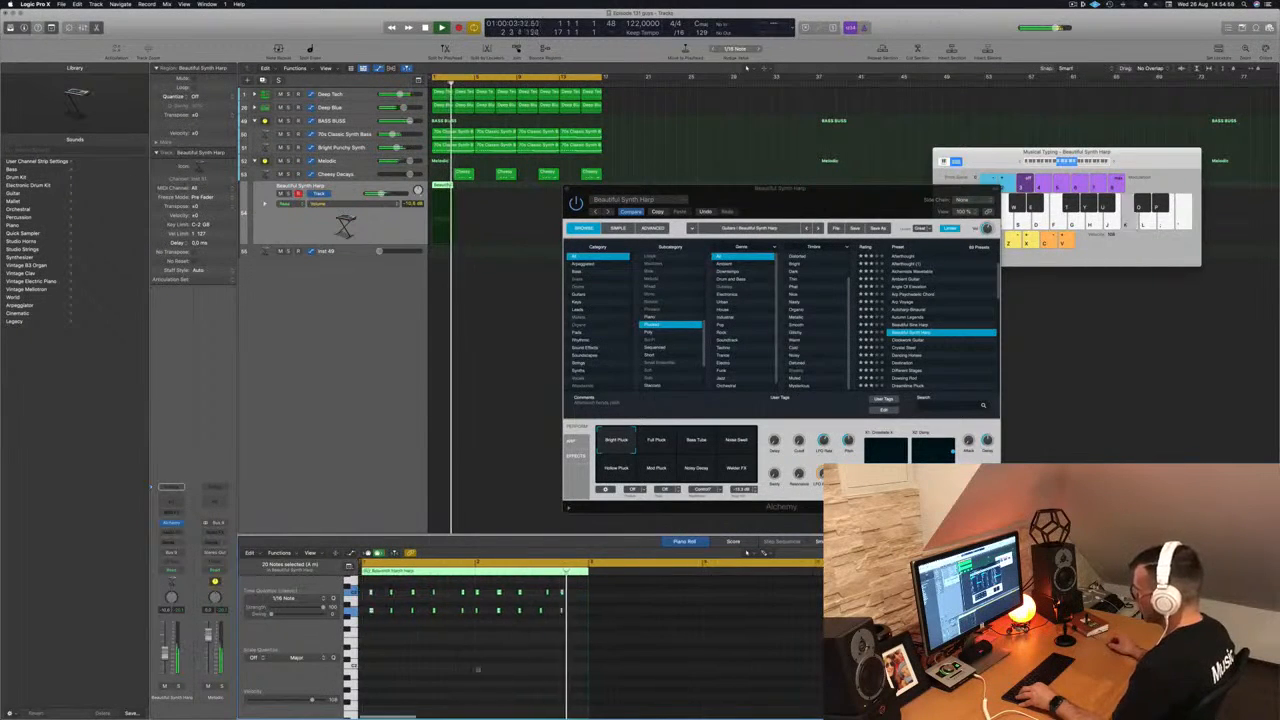
{"action": "scroll", "coordinate": [499, 664], "scroll_direction": "up", "scroll_amount": 2}
{"action": "left_click", "coordinate": [557, 592]}
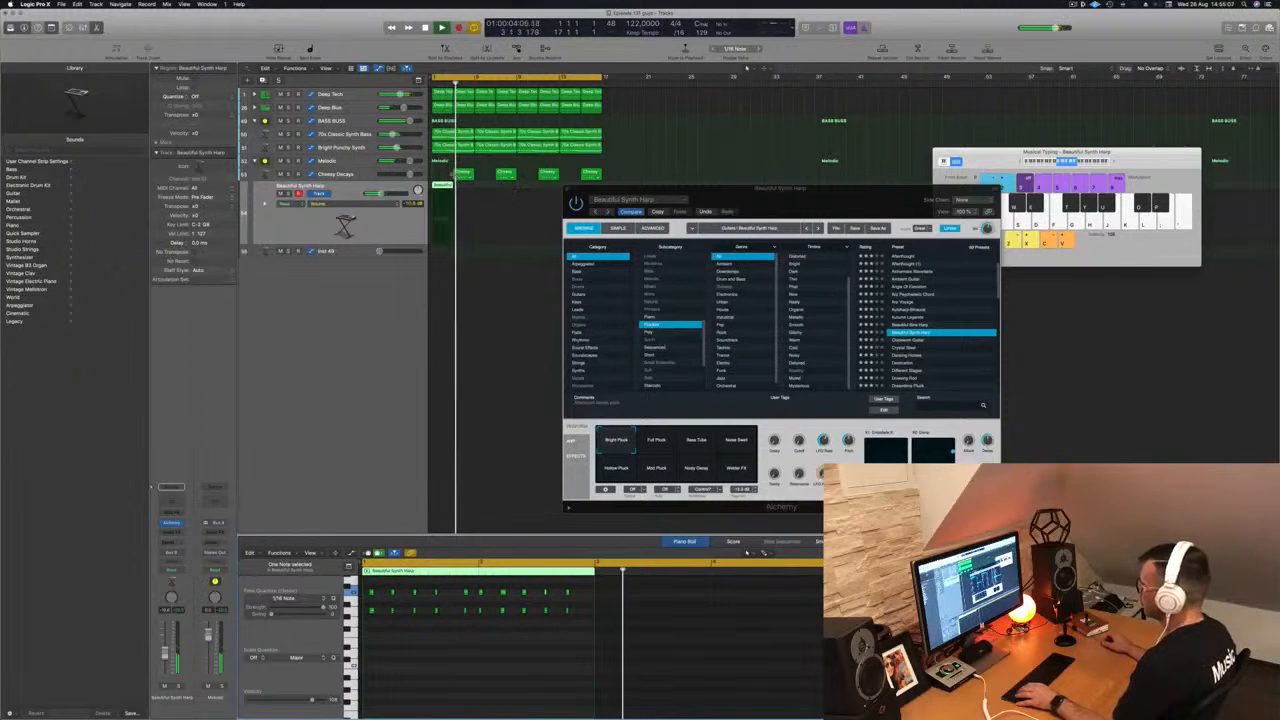
Step: Repeat the Beautiful Synth Harp region along its track up to bar 17 and play it from the start
{"action": "left_click_drag", "start_coordinate": [442, 187], "coordinate": [525, 194]}
{"action": "left_click", "coordinate": [446, 190], "text": "shift"}
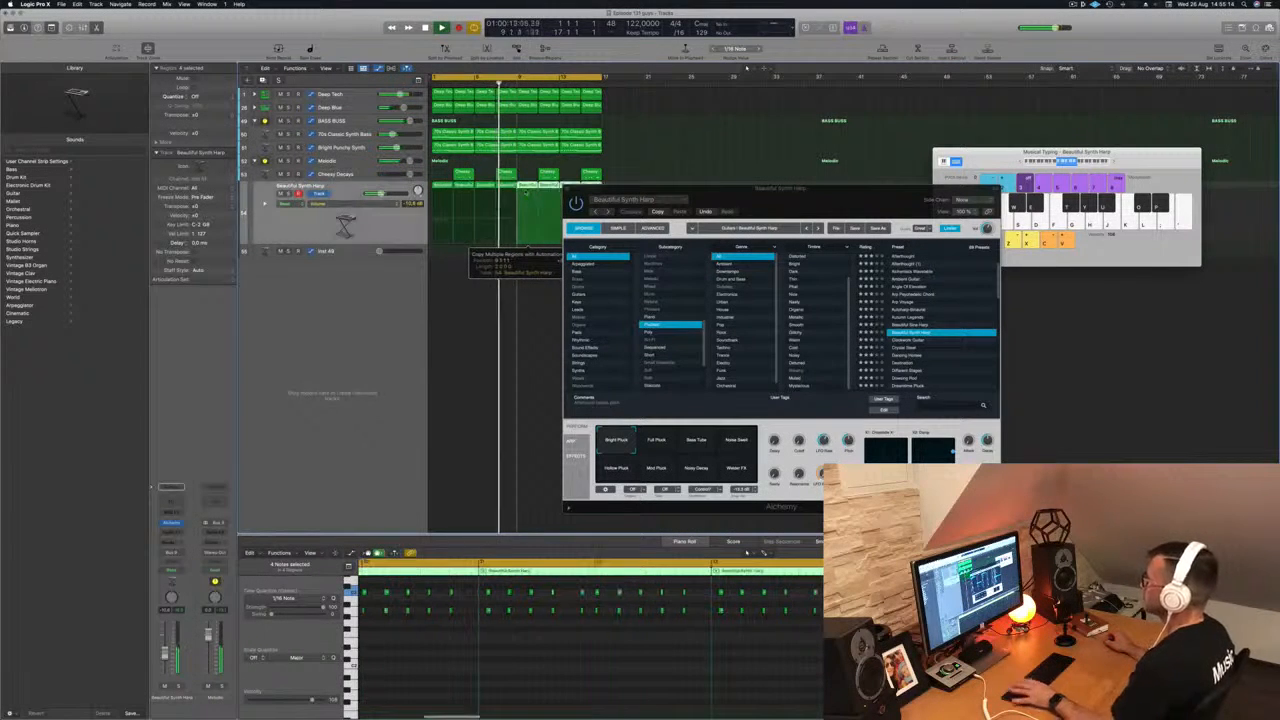
{"action": "key", "text": "Return"}
{"action": "key", "text": "space"}
Step: Audition Alchemy's performance snapshots for the harp, including Full Pluck, Noise Swell and Noisy Decay, and return to Bright Pluck
{"action": "left_click_drag", "start_coordinate": [734, 188], "coordinate": [764, 156]}
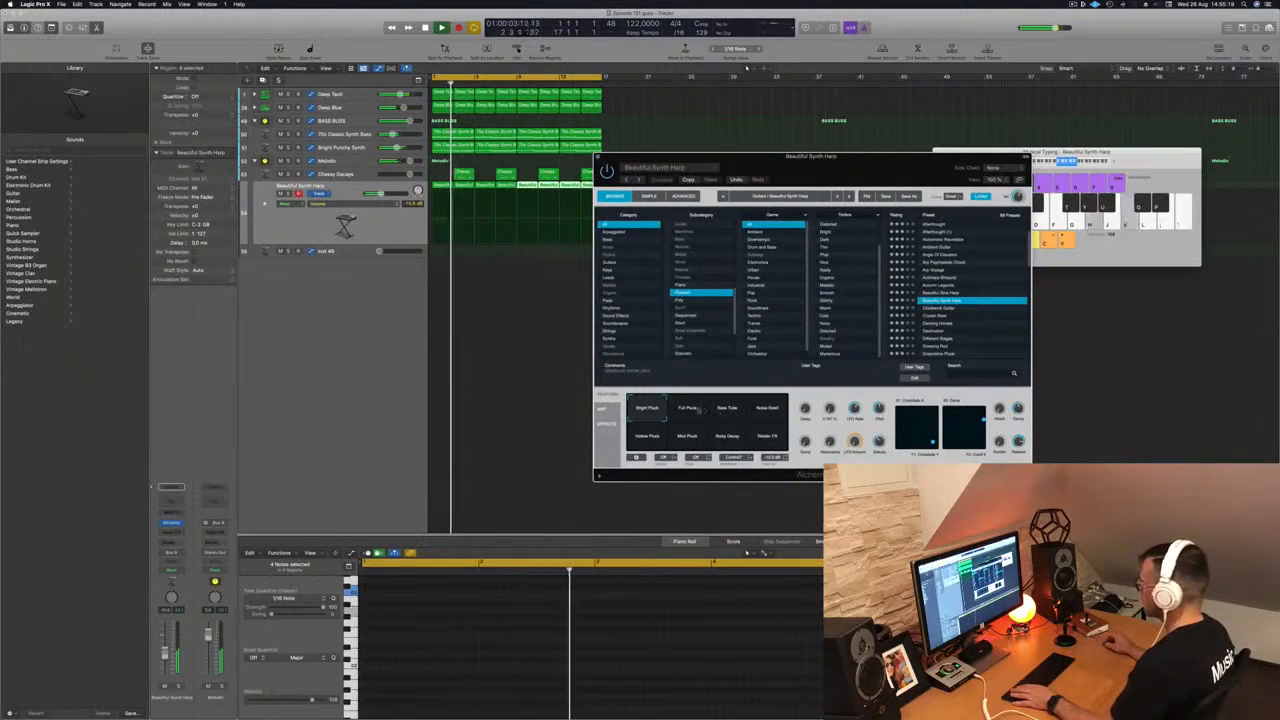
{"action": "left_click", "coordinate": [688, 409]}
{"action": "left_click", "coordinate": [724, 410]}
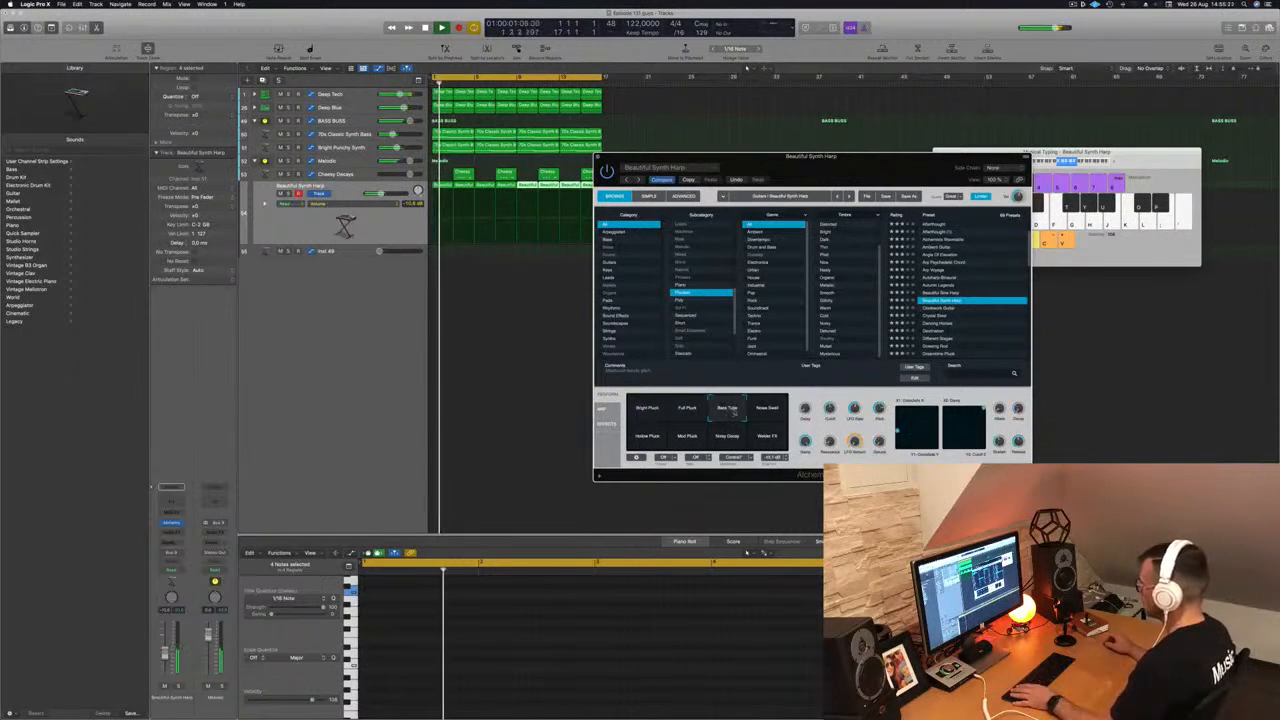
{"action": "left_click", "coordinate": [765, 410]}
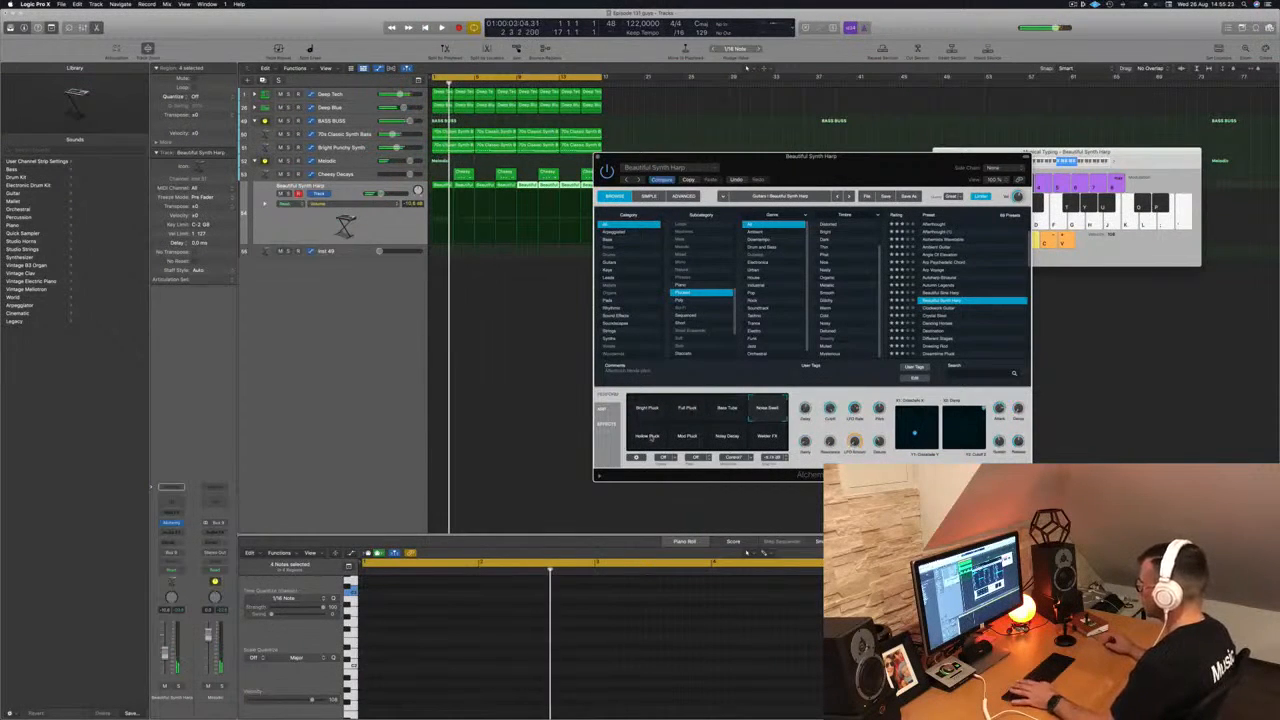
{"action": "left_click", "coordinate": [727, 437]}
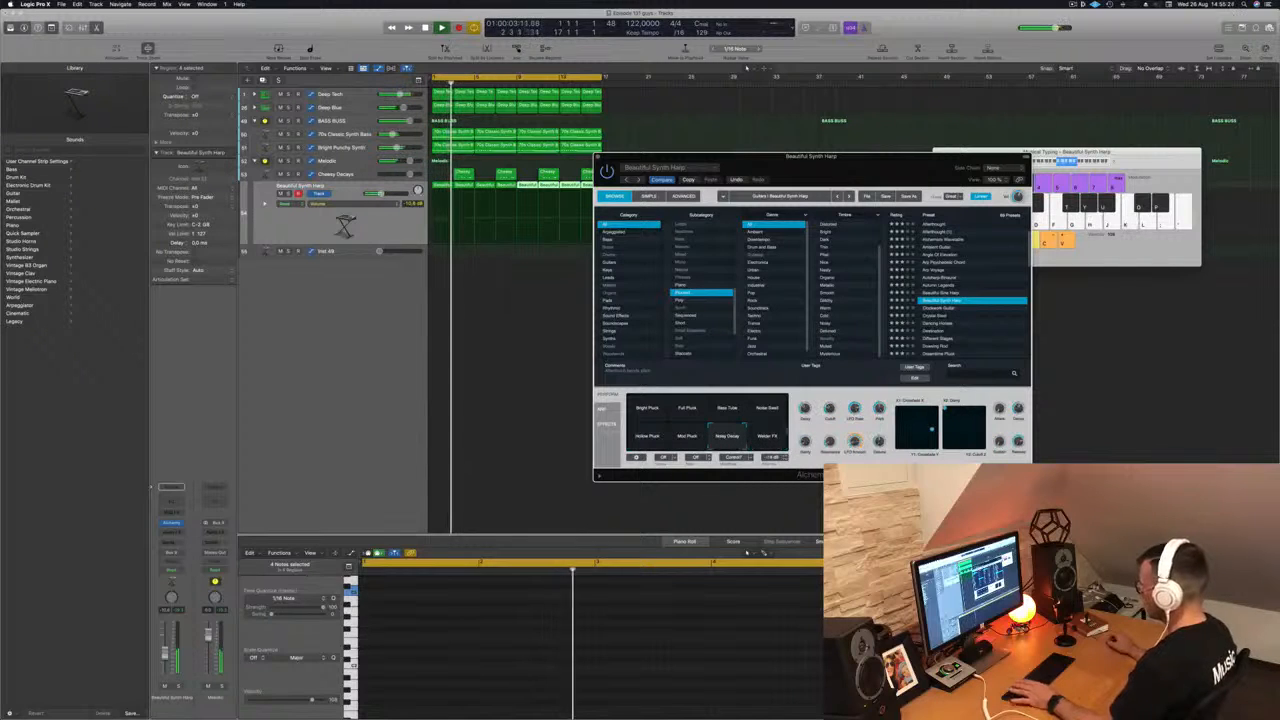
{"action": "left_click", "coordinate": [650, 410]}
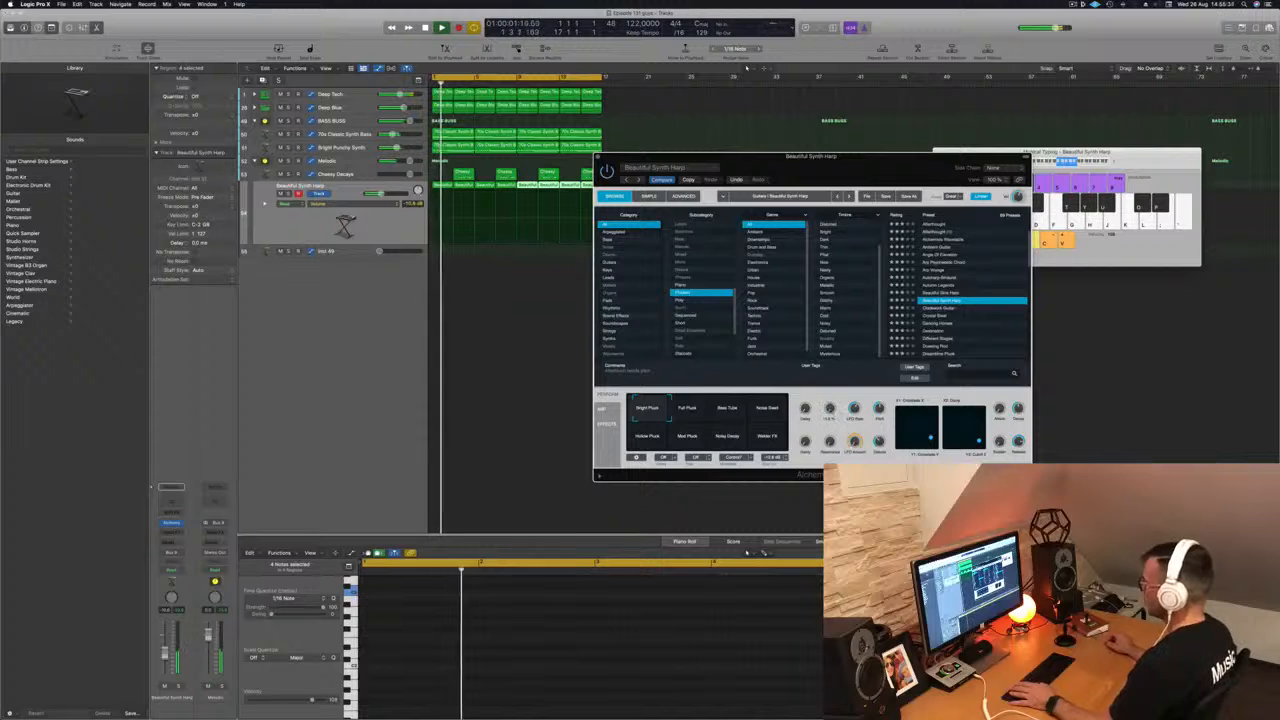
Step: Close the Beautiful Synth Harp instrument window
{"action": "left_click", "coordinate": [450, 287]}
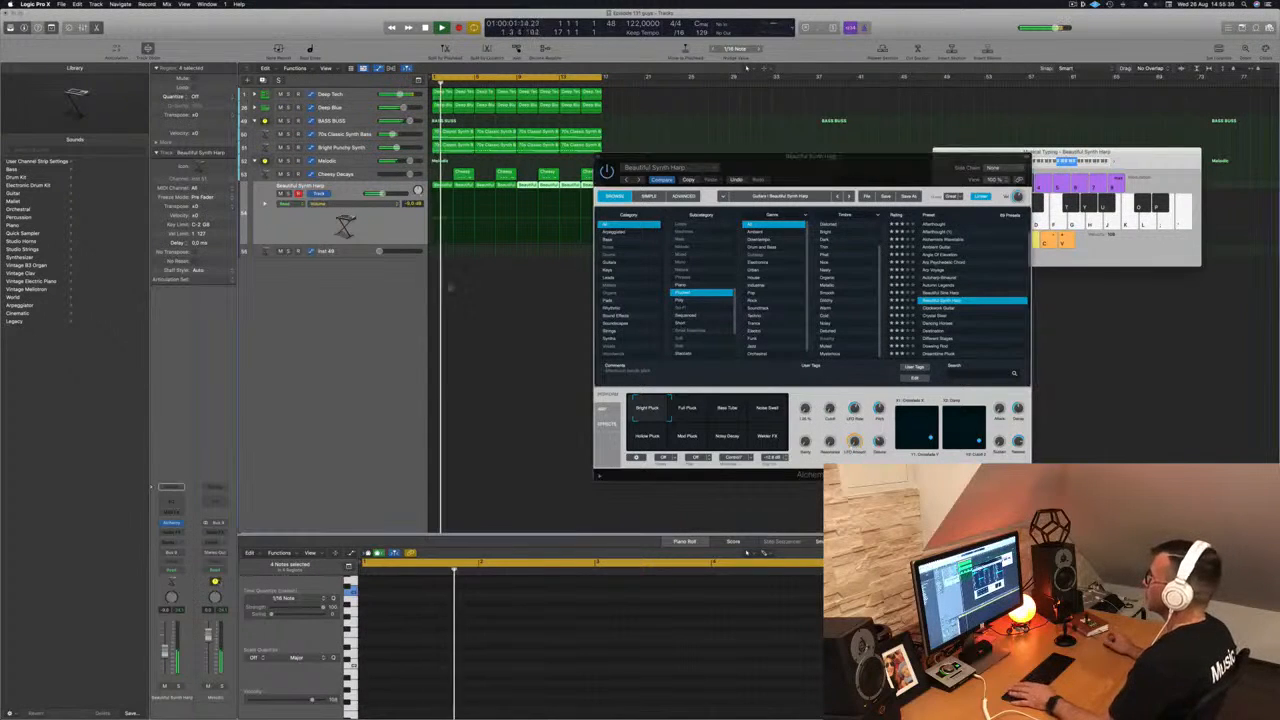
{"action": "left_click_drag", "start_coordinate": [622, 157], "coordinate": [578, 173]}
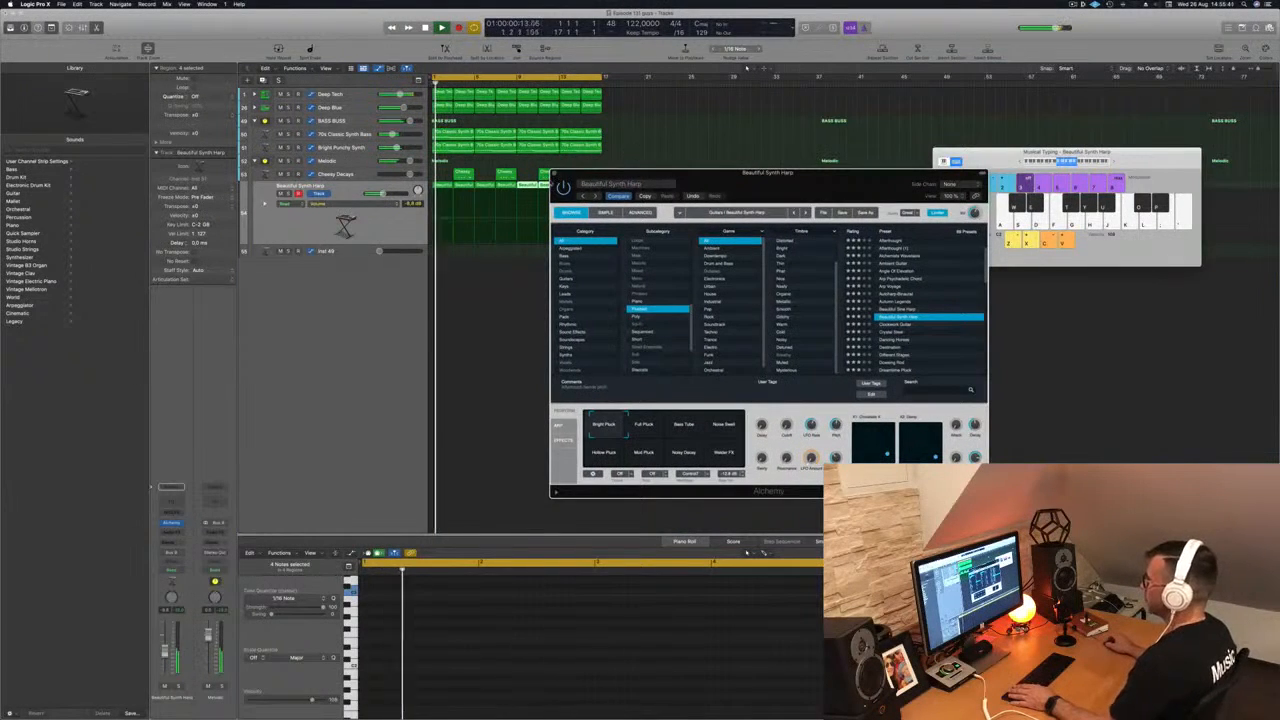
{"action": "key", "text": "super+w"}
Step: Copy the first 70s Classic Synth Bass region to bar 1 of the empty track below Beautiful Synth Harp
{"action": "left_click", "coordinate": [486, 300]}
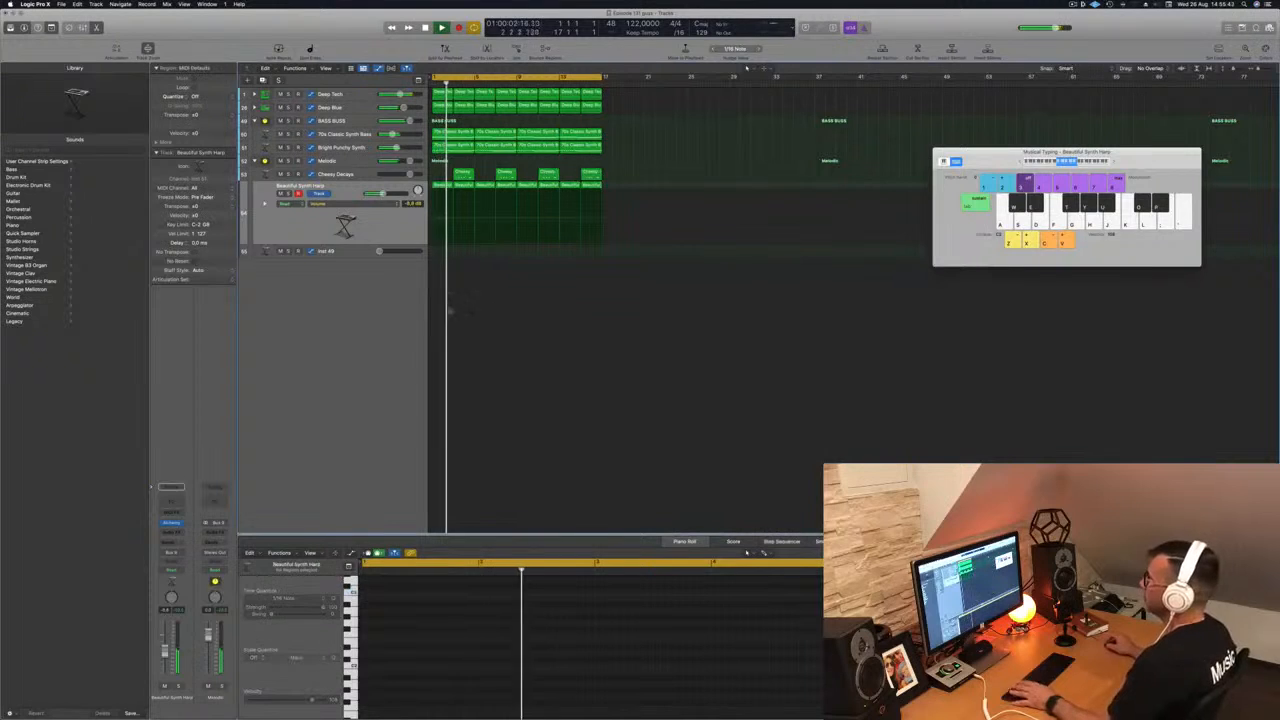
{"action": "left_click", "coordinate": [457, 133]}
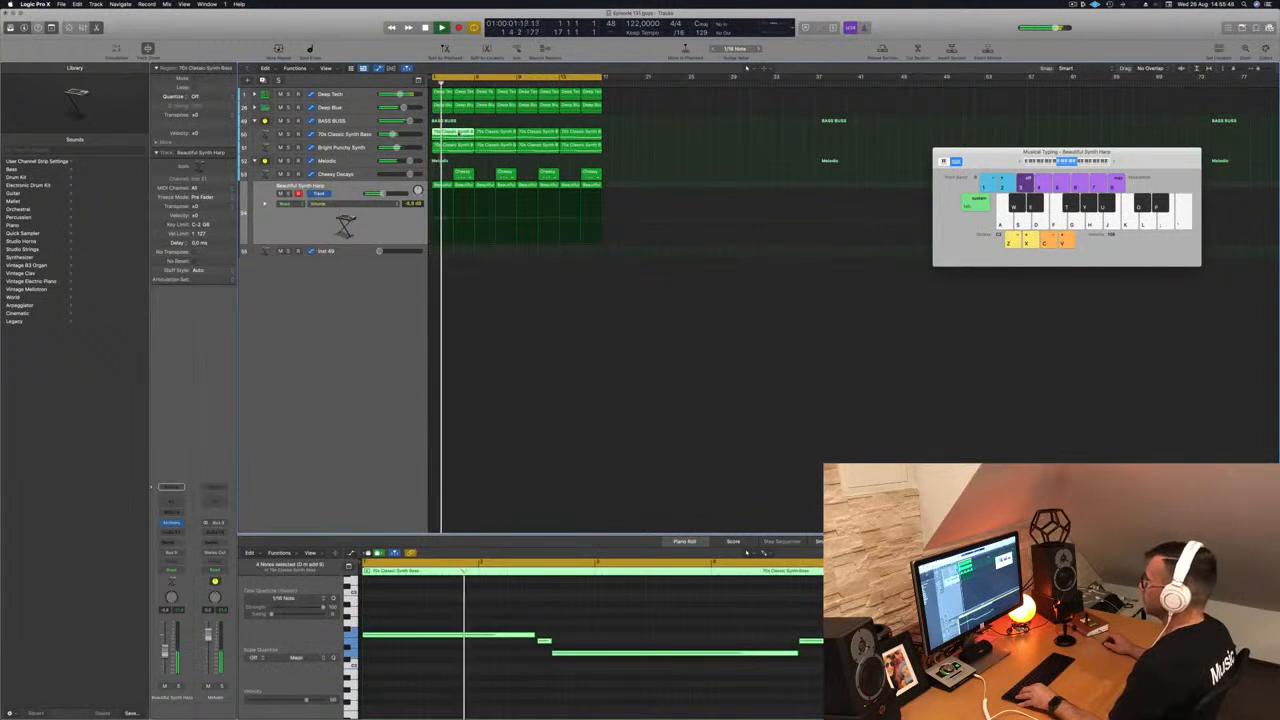
{"action": "left_click_drag", "start_coordinate": [452, 134], "coordinate": [452, 251]}
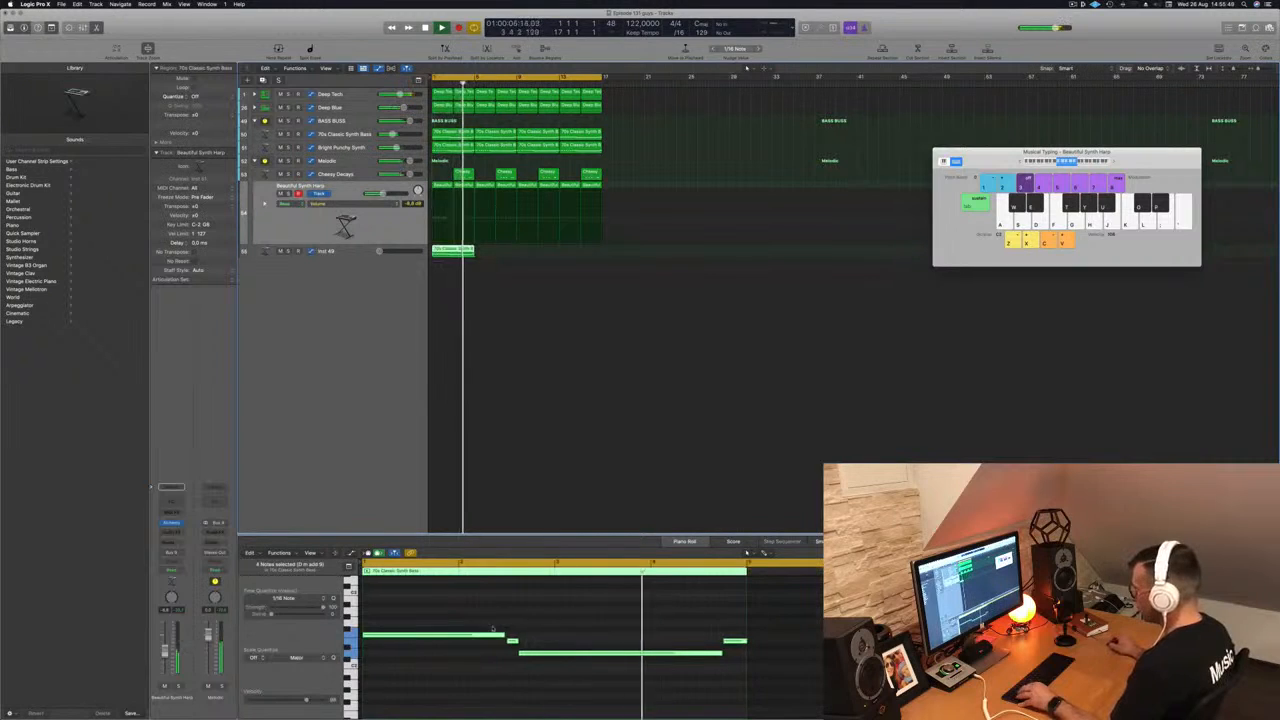
Step: Rework the copied bass notes into a two-bar, two-note chord without the short notes, and repeat it over bars 3 and 4
{"action": "left_click", "coordinate": [513, 641]}
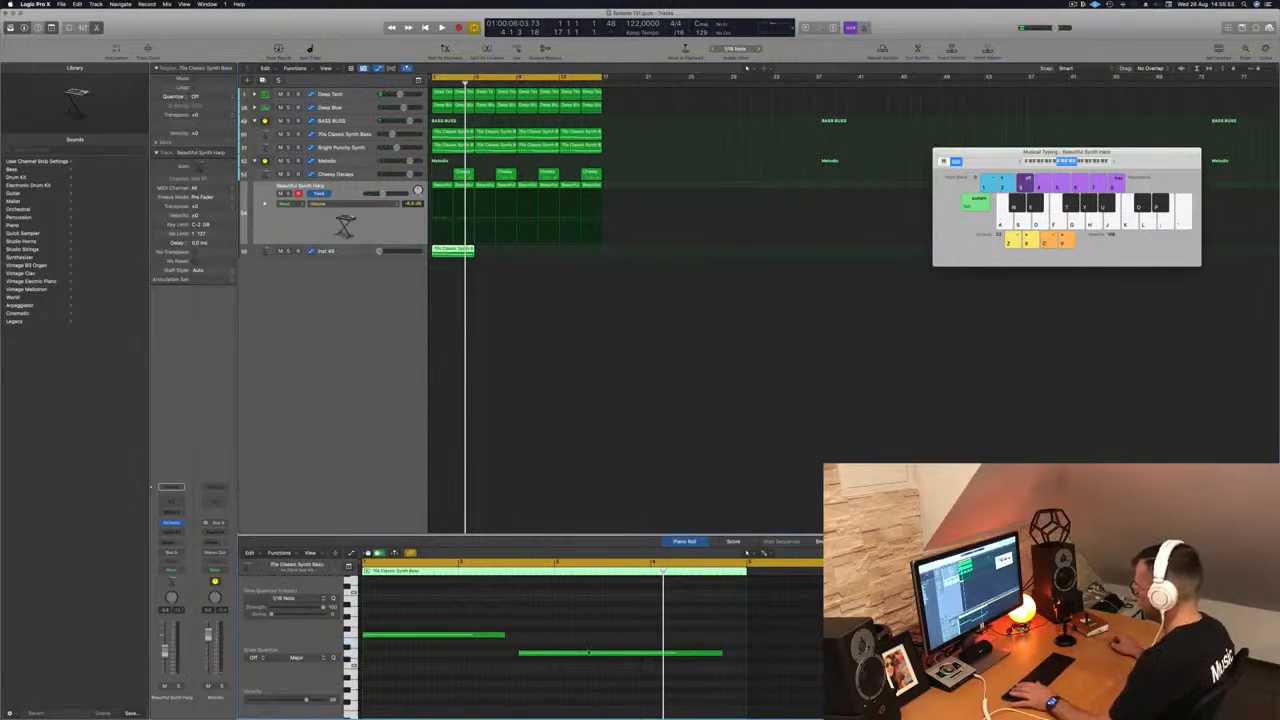
{"action": "left_click_drag", "start_coordinate": [589, 652], "coordinate": [430, 659]}
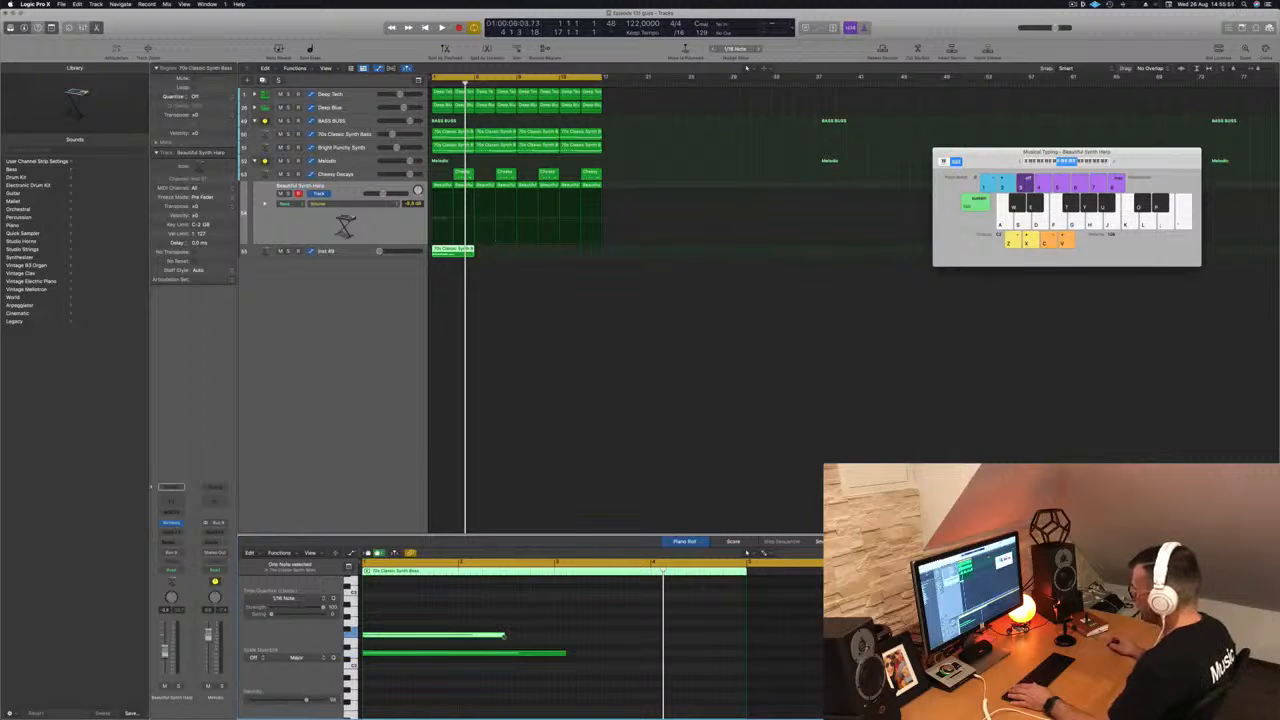
{"action": "left_click_drag", "start_coordinate": [504, 636], "coordinate": [552, 656]}
{"action": "left_click_drag", "start_coordinate": [508, 672], "coordinate": [652, 638]}
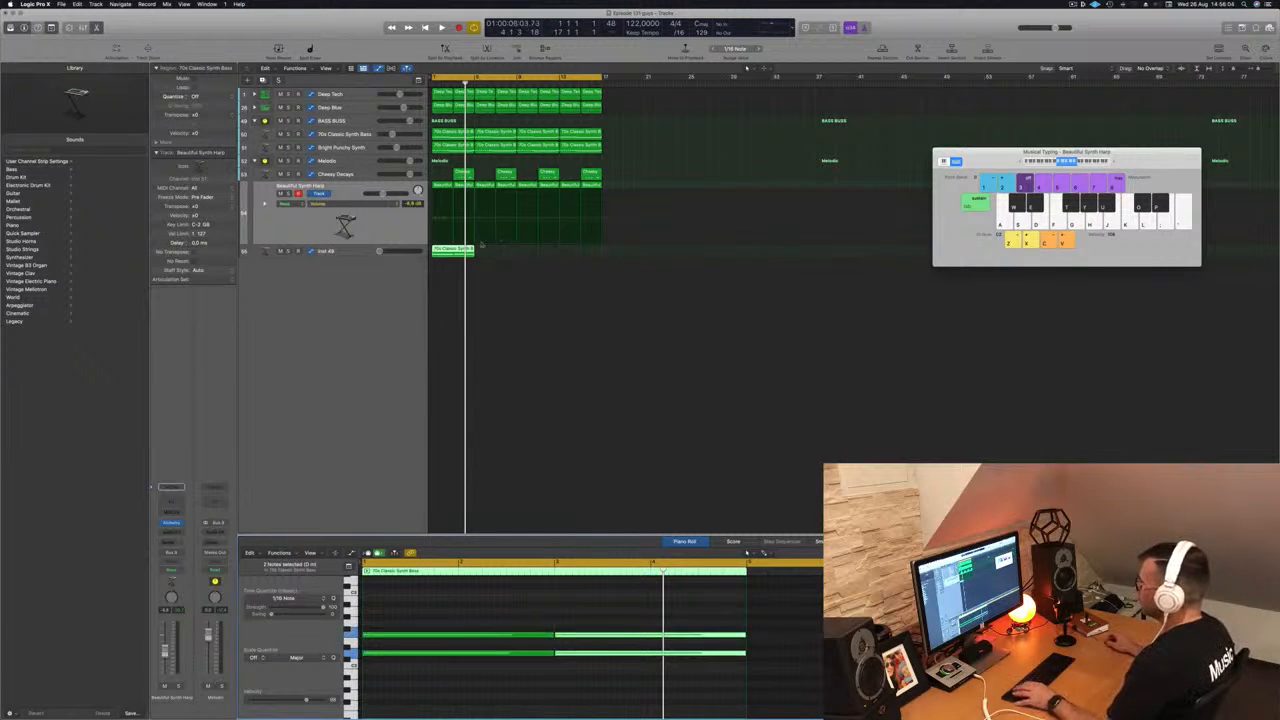
Step: Repeat the chord region up to bar 17 and adjust the volume of its instrument track
{"action": "left_click_drag", "start_coordinate": [455, 250], "coordinate": [496, 258]}
{"action": "left_click_drag", "start_coordinate": [520, 280], "coordinate": [548, 259]}
{"action": "left_click", "coordinate": [367, 252]}
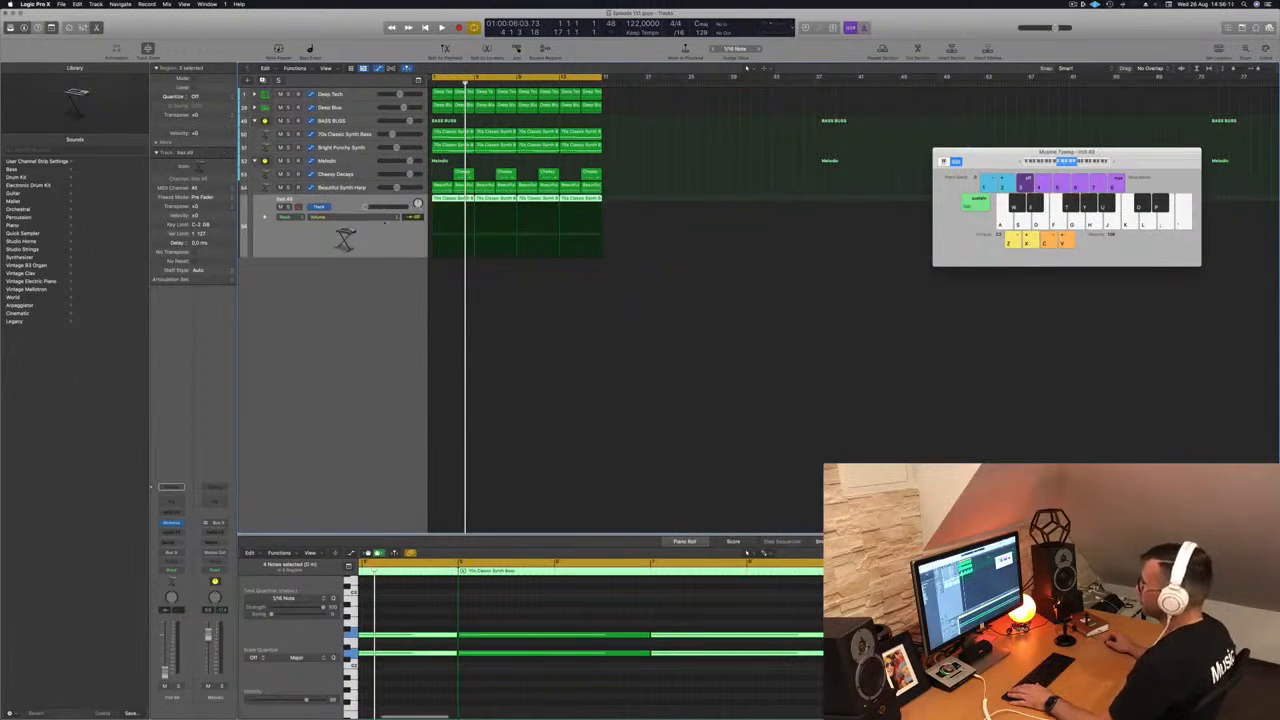
{"action": "mouse_move", "coordinate": [367, 212]}
{"action": "left_mouse_down"}
{"action": "mouse_move", "coordinate": [398, 212]}
{"action": "mouse_move", "coordinate": [367, 214]}
{"action": "left_mouse_up"}
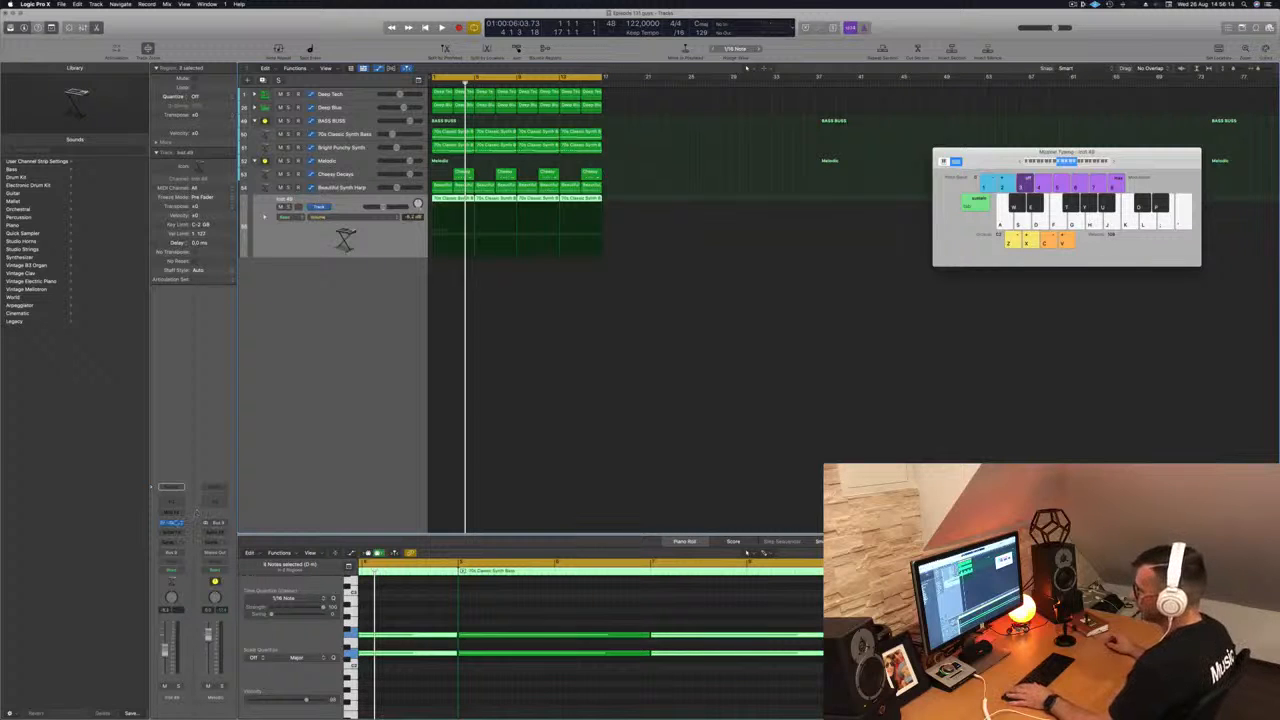
Step: Load the 1970s Analog Arp preset from Alchemy's Arpeggiated category on the chord track
{"action": "left_click", "coordinate": [172, 522]}
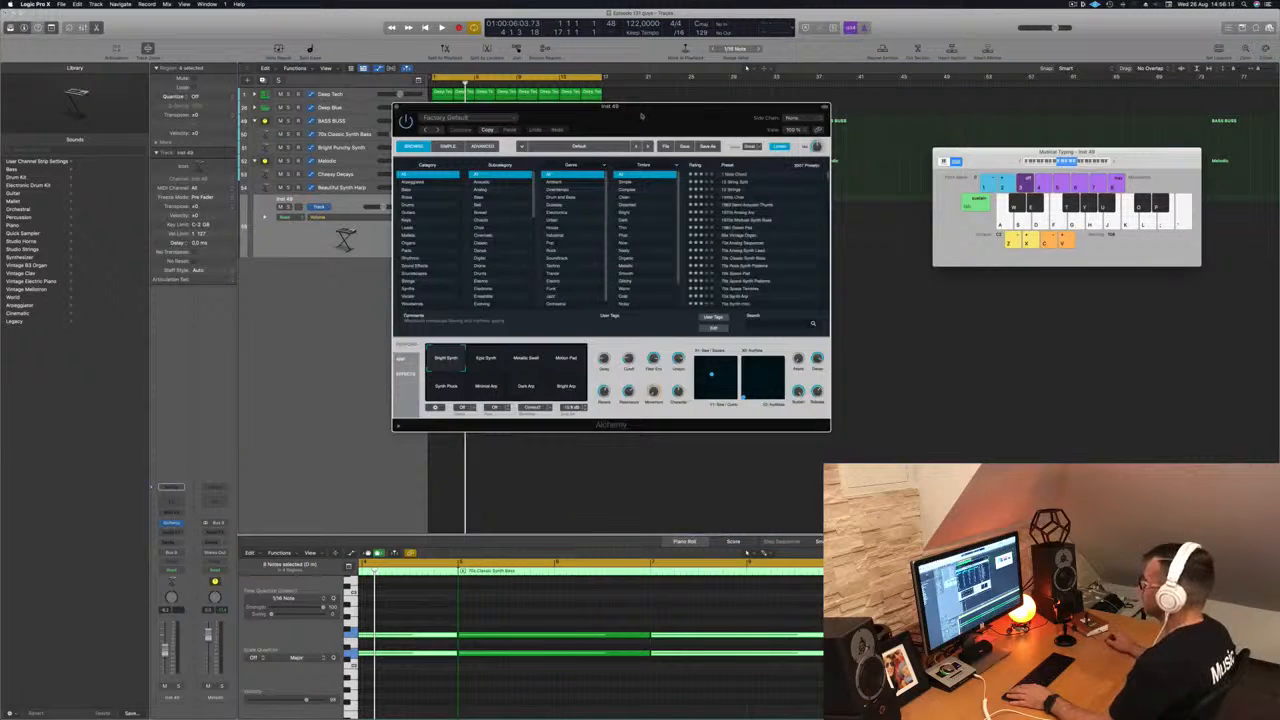
{"action": "left_click_drag", "start_coordinate": [641, 116], "coordinate": [716, 131]}
{"action": "left_click", "coordinate": [504, 203]}
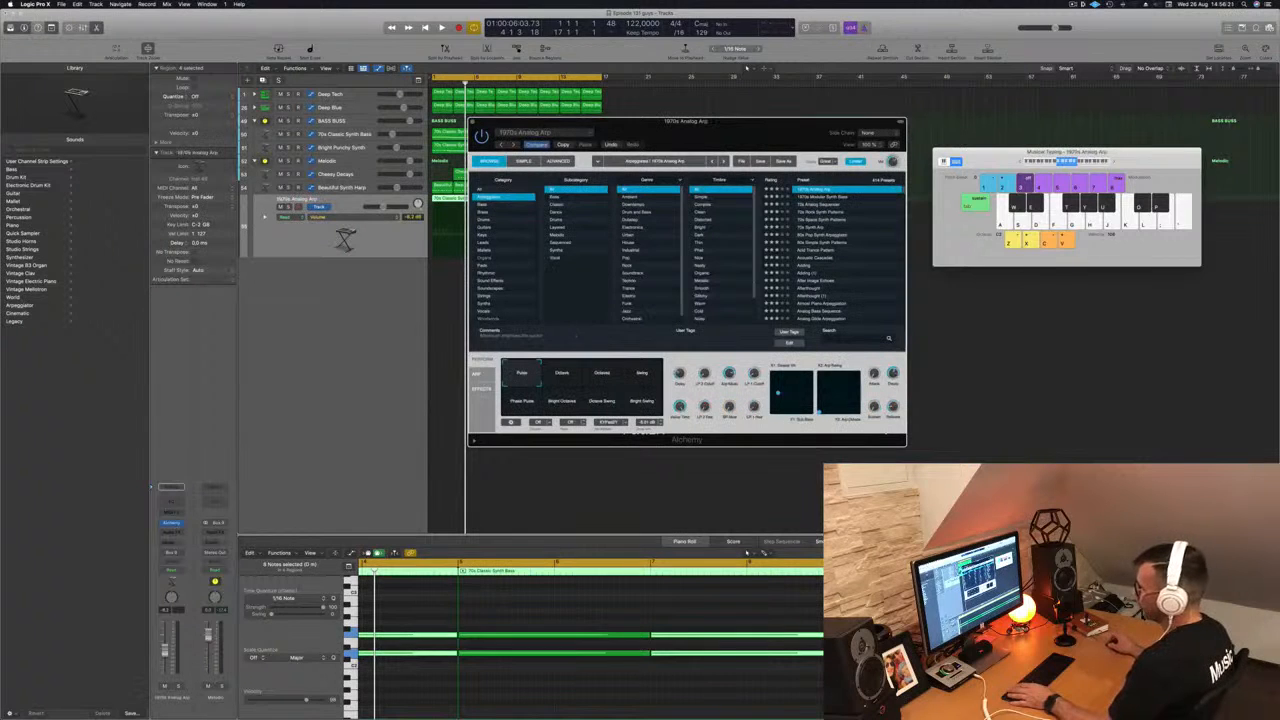
Step: Play the loop with the instrument window moved clear of the regions and balance the 1970s Analog Arp track's volume
{"action": "key", "text": "space"}
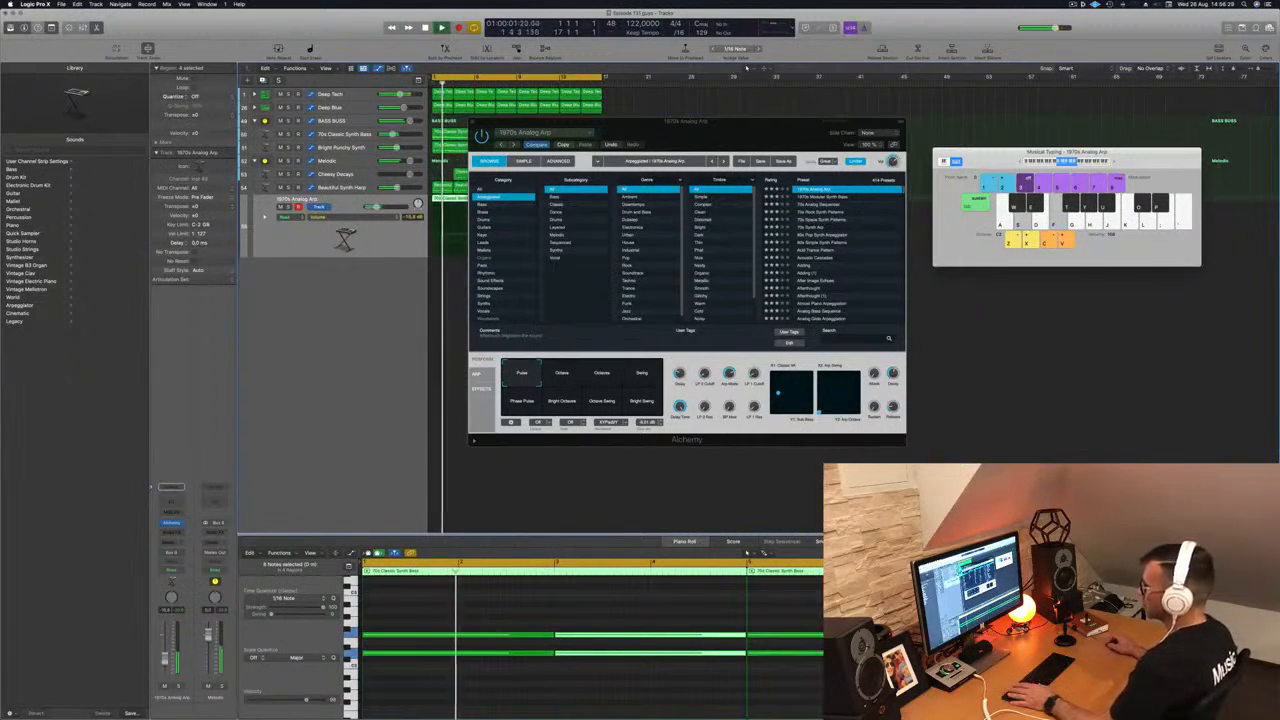
{"action": "left_click_drag", "start_coordinate": [685, 121], "coordinate": [787, 141]}
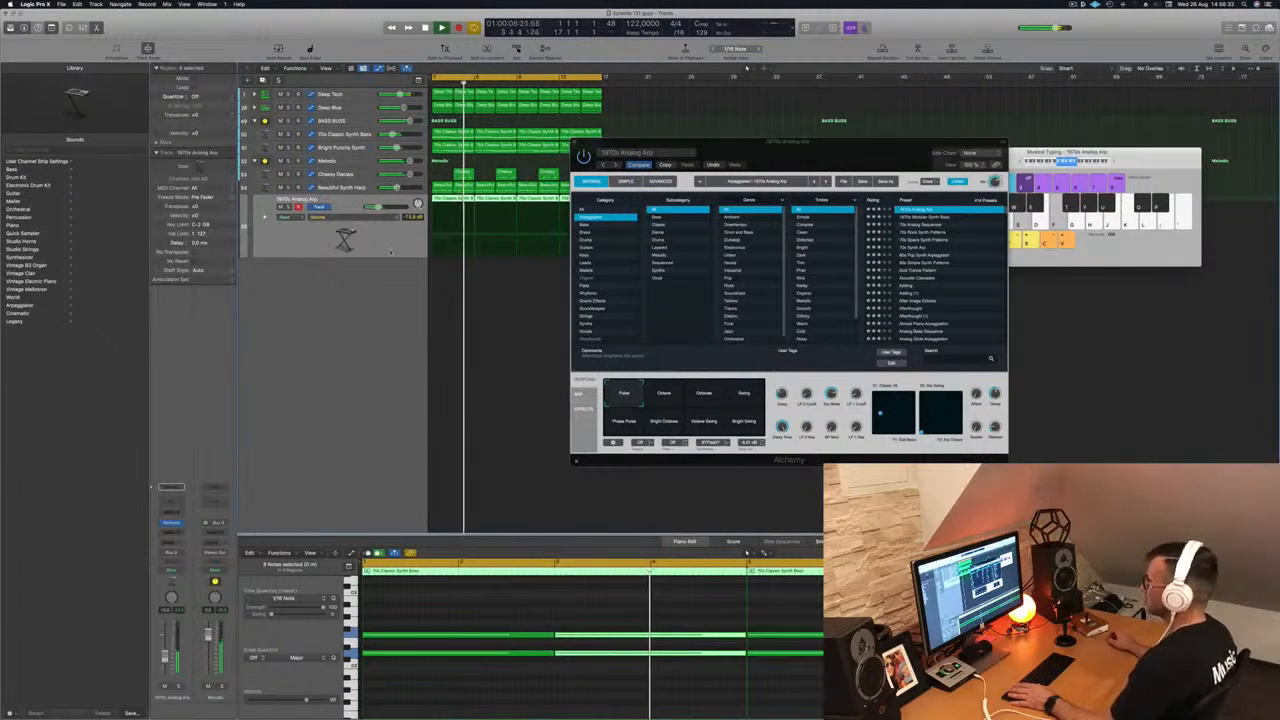
{"action": "left_click_drag", "start_coordinate": [789, 141], "coordinate": [896, 145]}
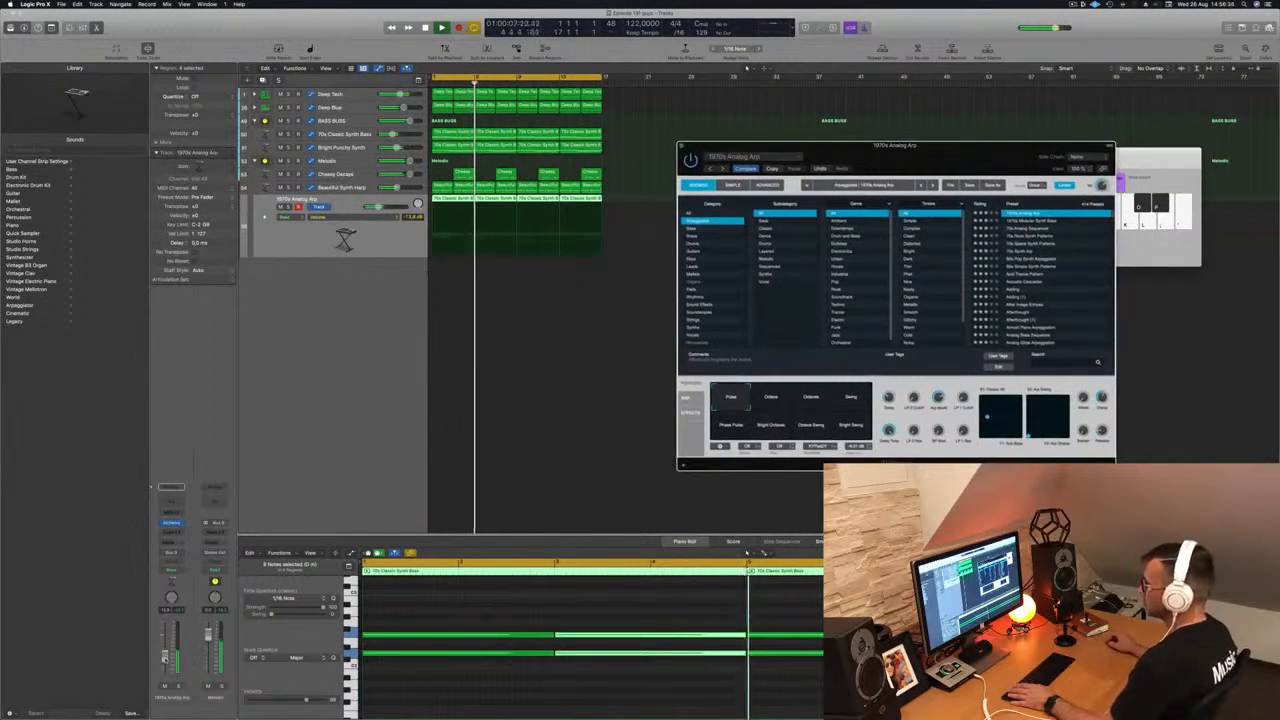
{"action": "key", "text": "Return"}
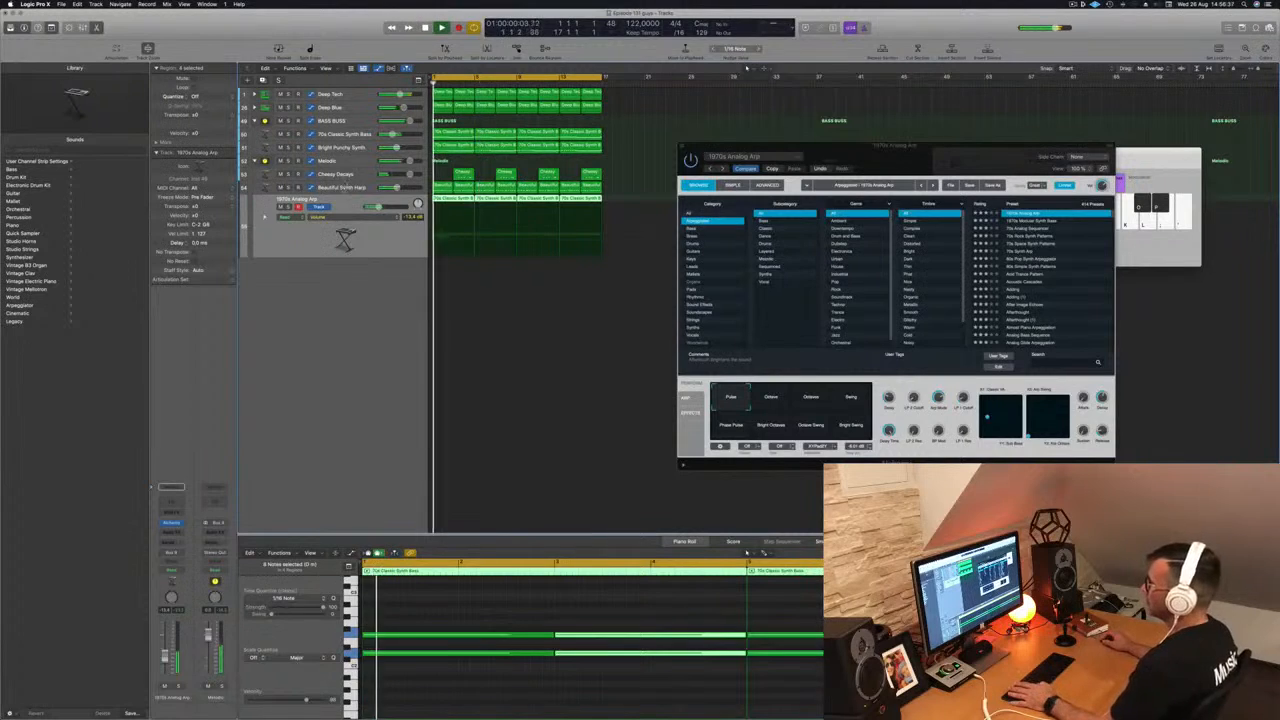
Step: Add a Channel EQ to the Melodic track with a low cut at 232 Hz and 18 dB/Oct
{"action": "left_click", "coordinate": [356, 161]}
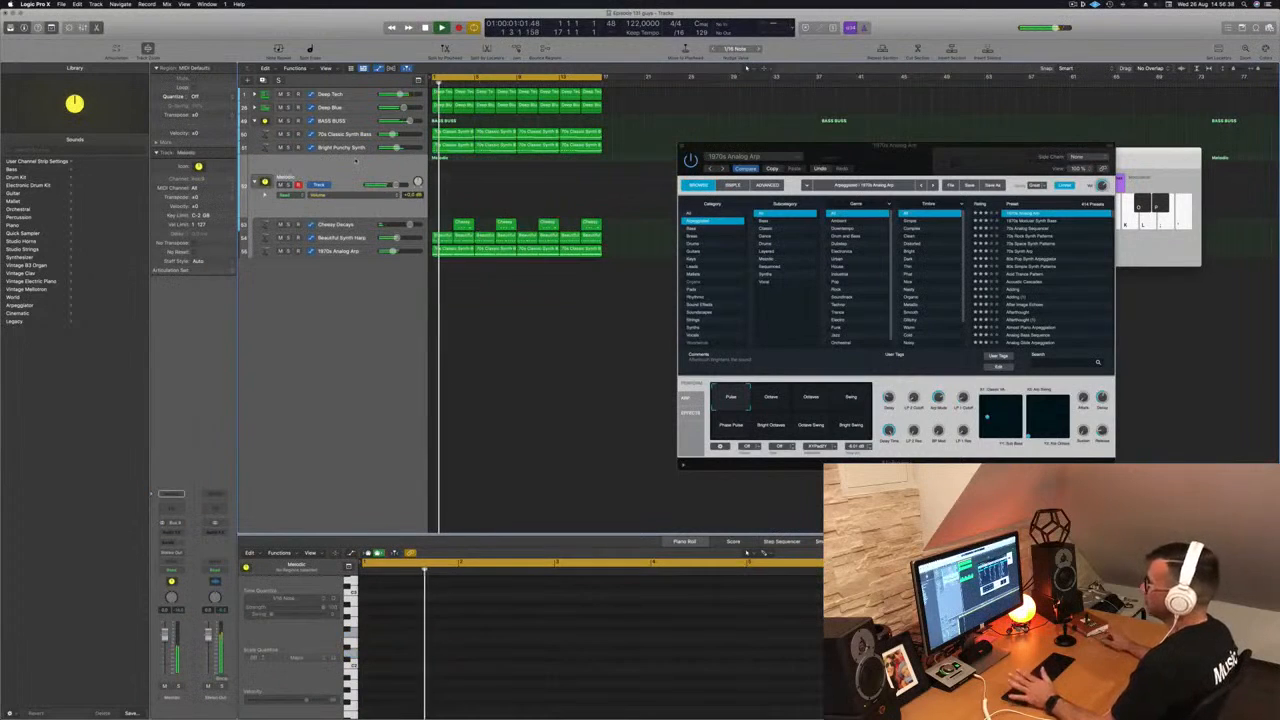
{"action": "left_click", "coordinate": [171, 508]}
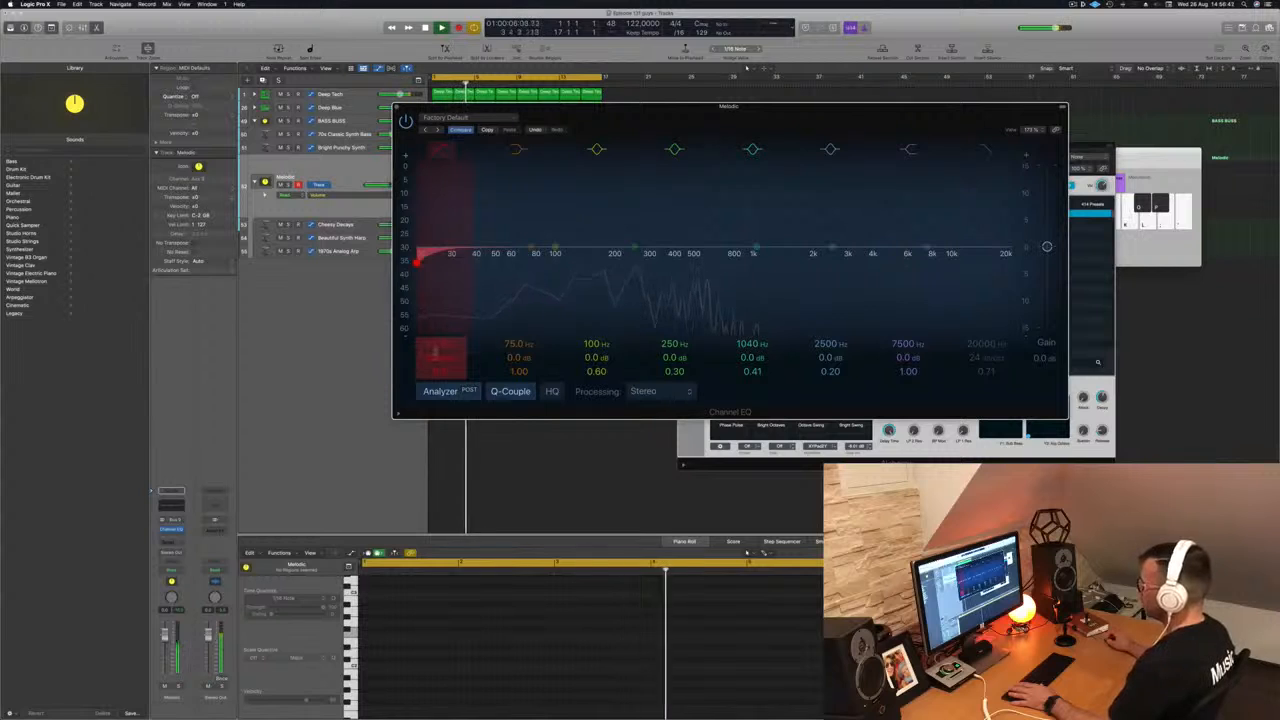
{"action": "left_click_drag", "start_coordinate": [417, 262], "coordinate": [687, 262]}
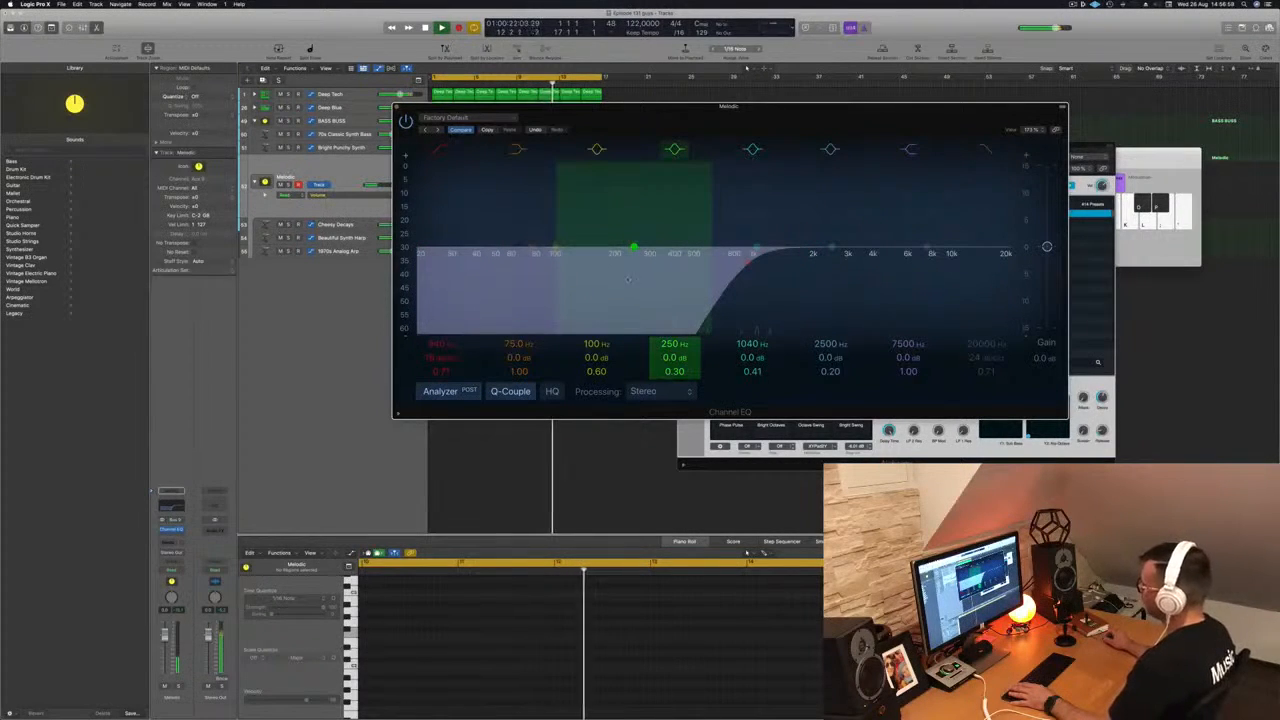
{"action": "left_click_drag", "start_coordinate": [747, 262], "coordinate": [620, 258]}
{"action": "left_click", "coordinate": [374, 115]}
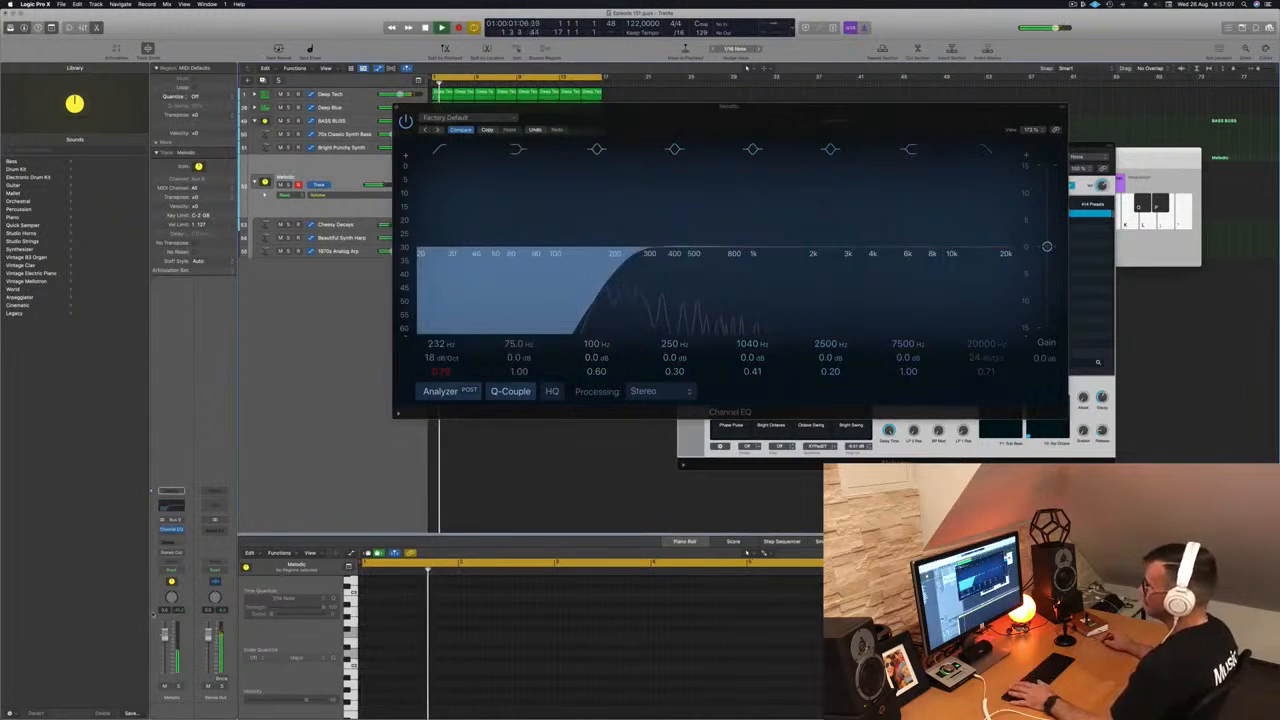
{"action": "key", "text": "Return"}
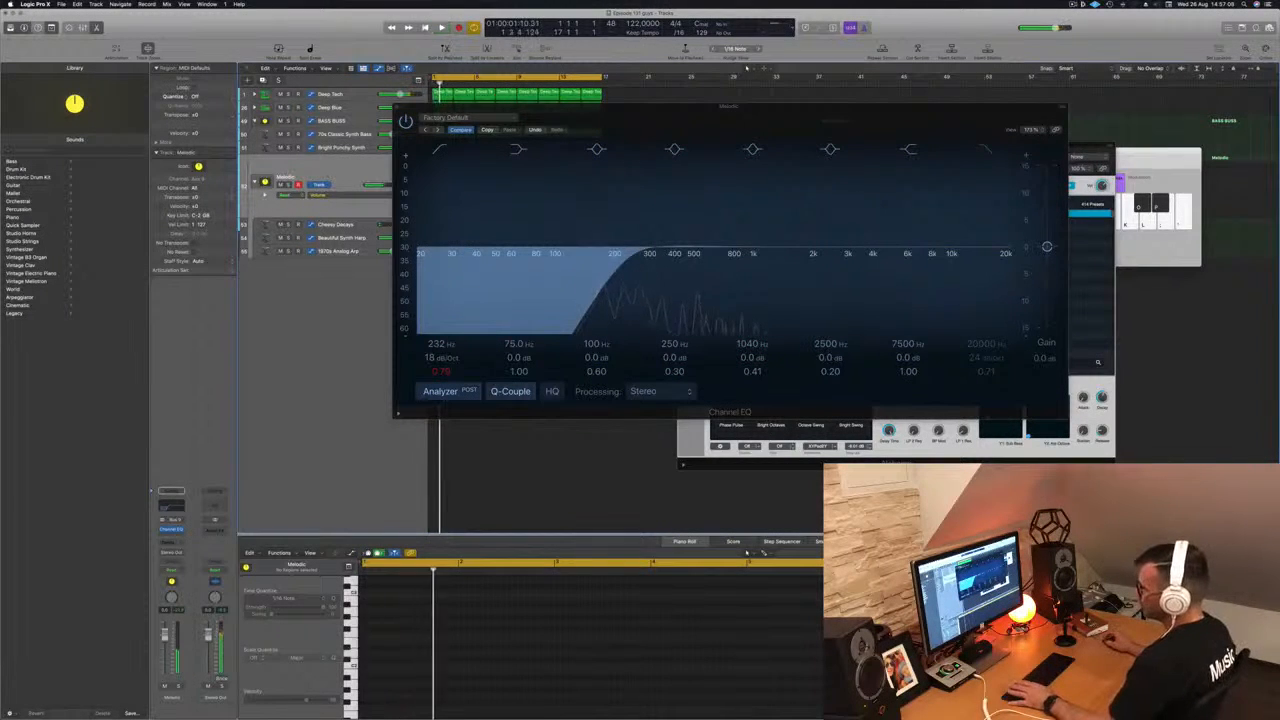
Step: Add a send to Bus 10 on the Melodic track
{"action": "left_click", "coordinate": [171, 541]}
{"action": "mouse_move", "coordinate": [171, 554]}
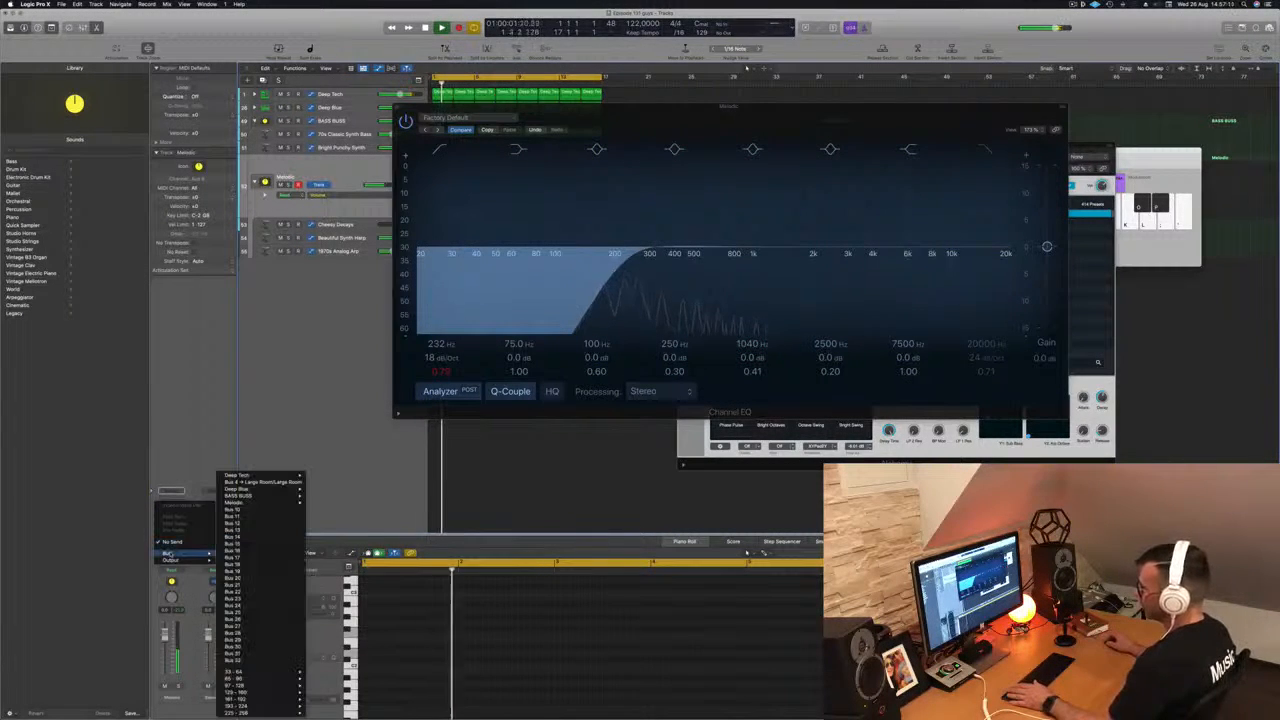
{"action": "left_click", "coordinate": [248, 511]}
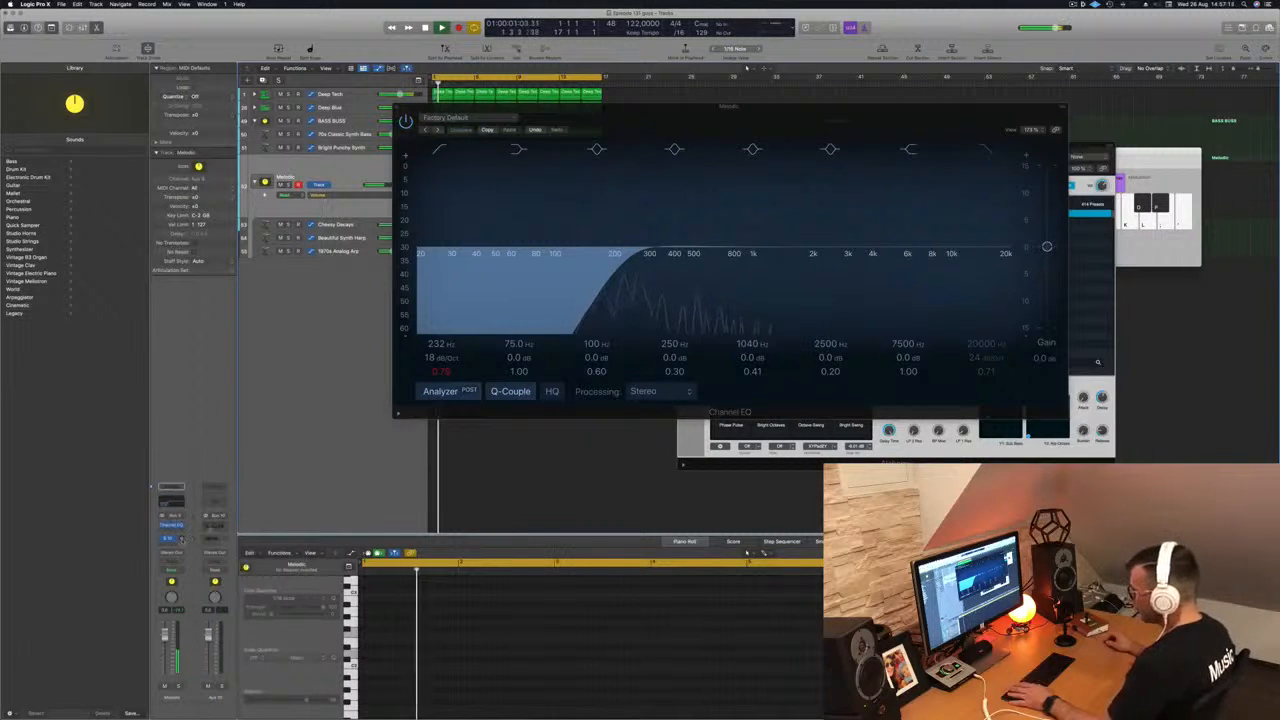
Step: Insert SilverVerb on the Aux 10 return channel and arrange the reverb and EQ windows clear of the regions
{"action": "left_click", "coordinate": [214, 524]}
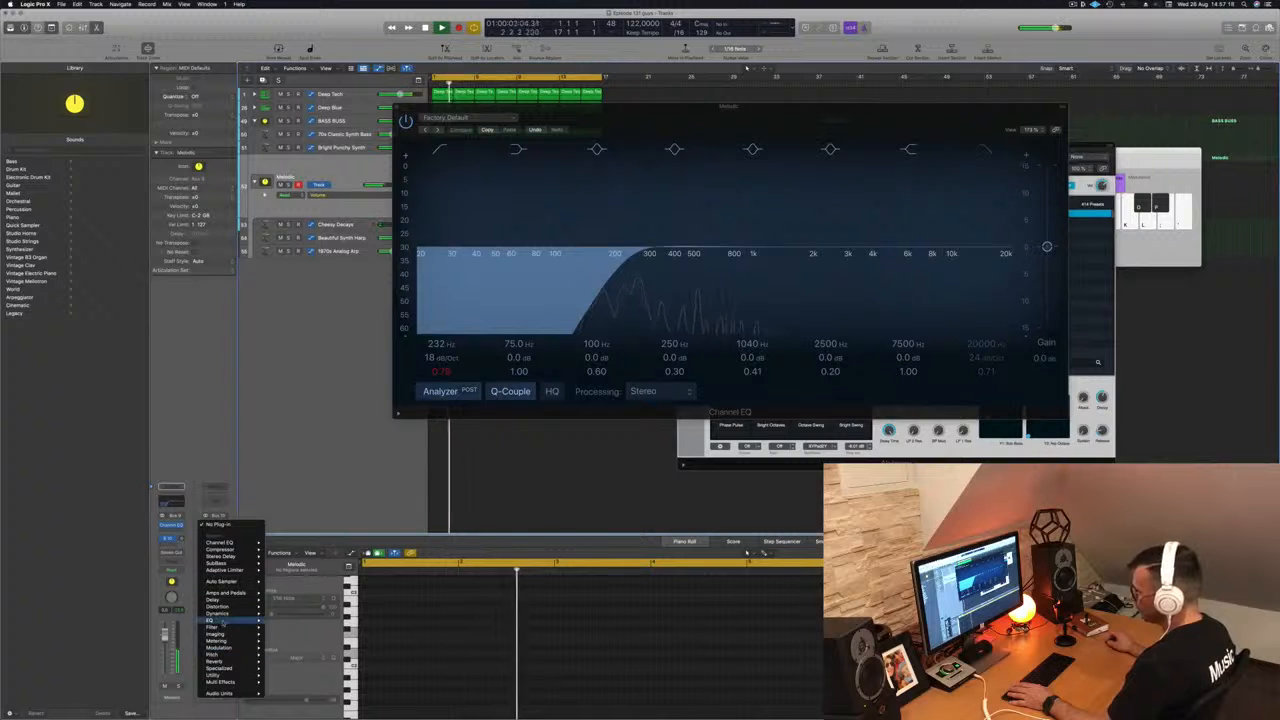
{"action": "mouse_move", "coordinate": [222, 661]}
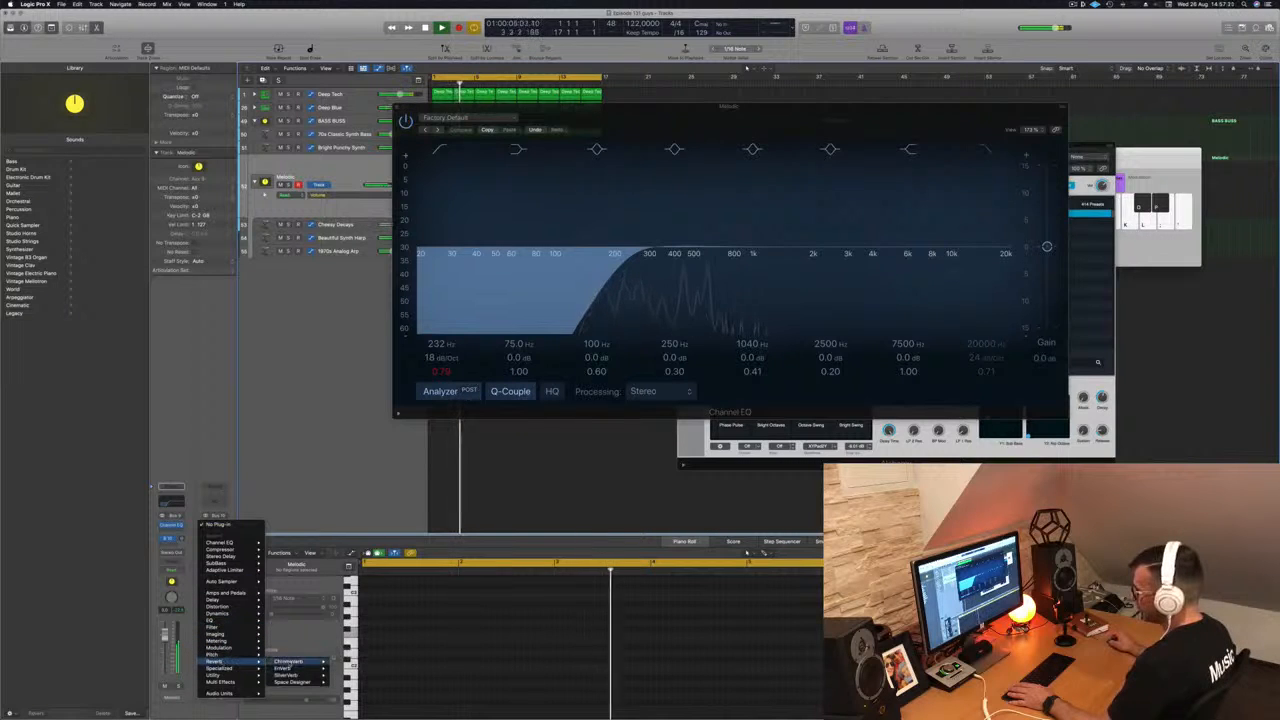
{"action": "left_click", "coordinate": [352, 681]}
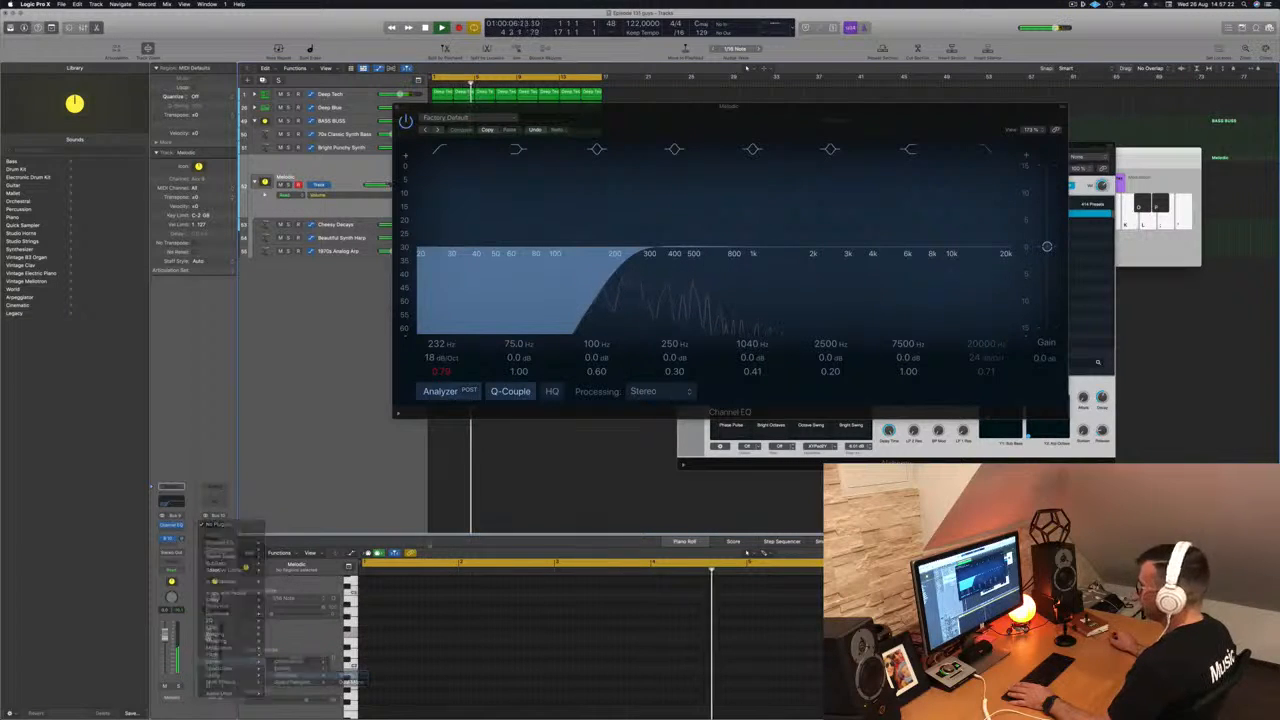
{"action": "left_click_drag", "start_coordinate": [709, 125], "coordinate": [531, 220]}
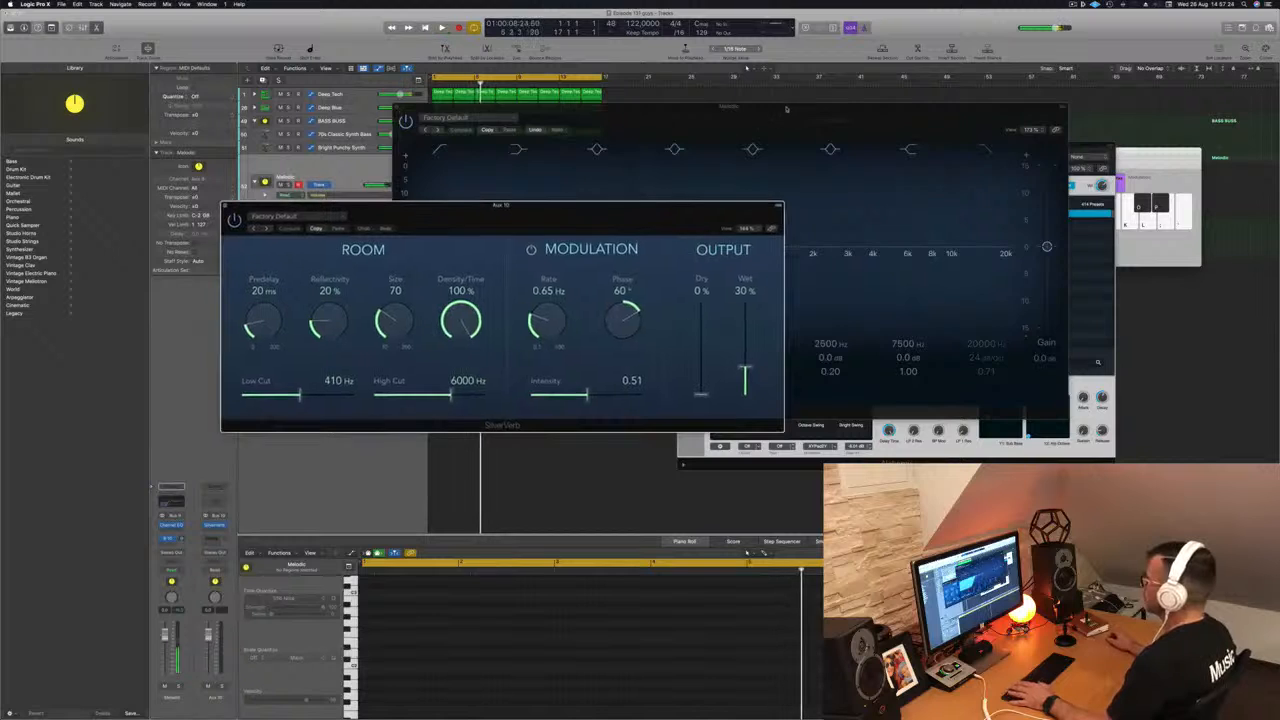
{"action": "left_click_drag", "start_coordinate": [754, 119], "coordinate": [1167, 114]}
{"action": "left_click_drag", "start_coordinate": [562, 213], "coordinate": [746, 267]}
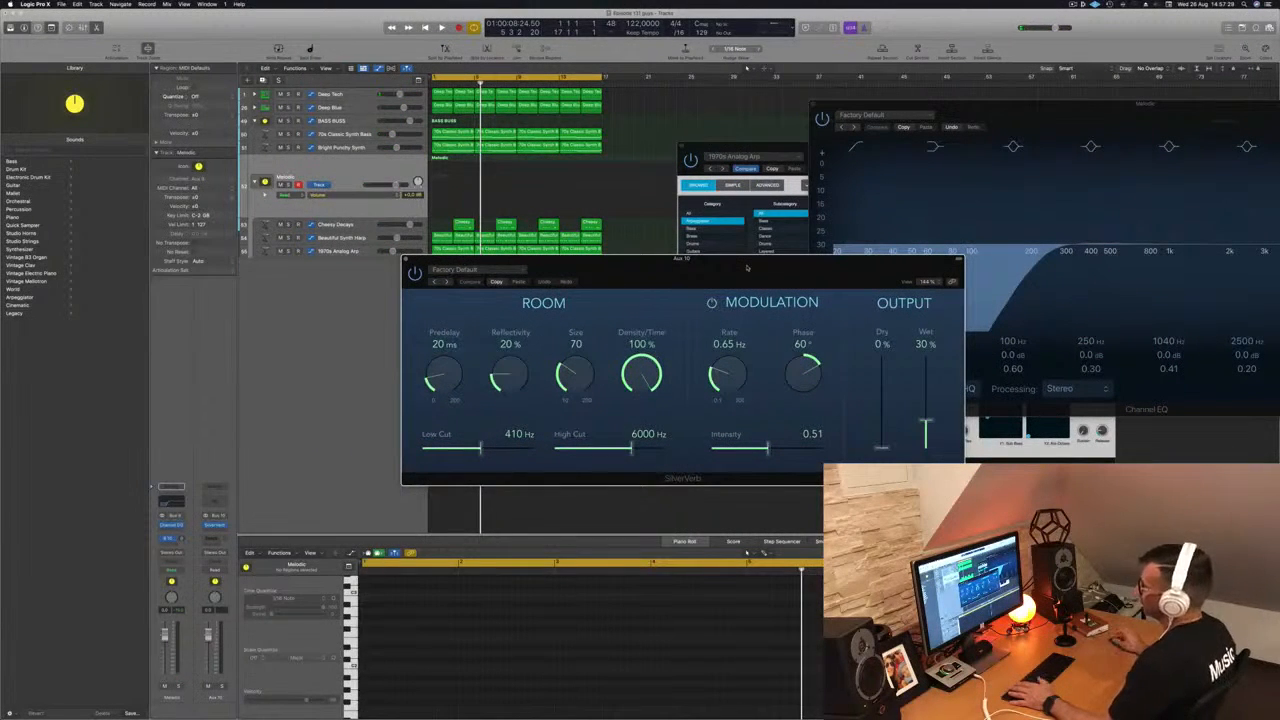
Step: Load SilverVerb's grandiose preset with Wet at 100% and adjust the Melodic track's Bus 10 send during playback
{"action": "key", "text": "space"}
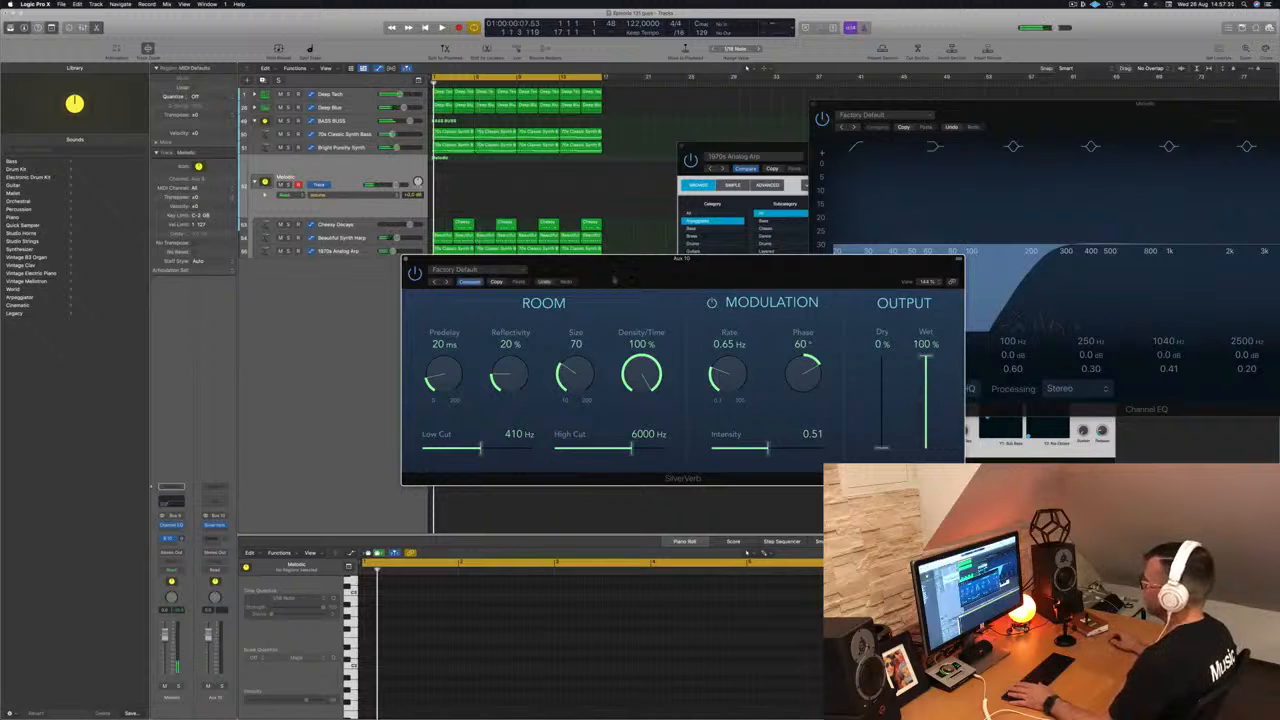
{"action": "left_click", "coordinate": [484, 274]}
{"action": "left_click", "coordinate": [450, 416]}
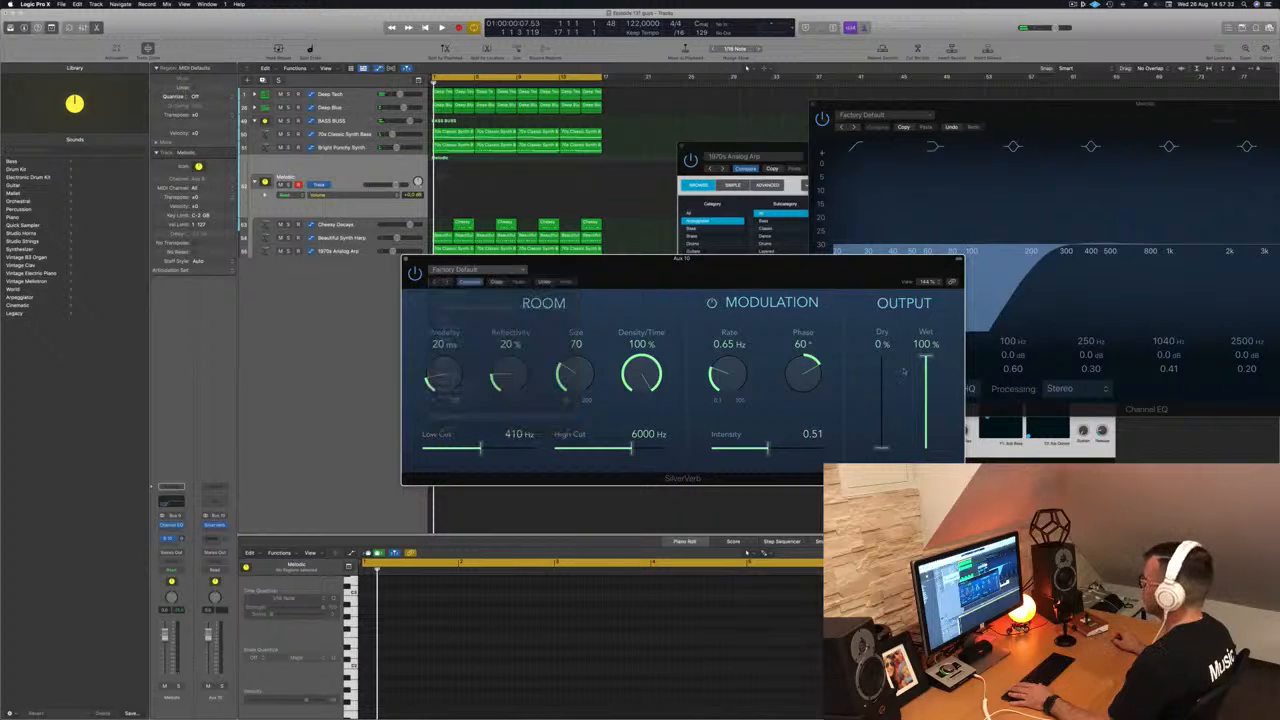
{"action": "left_click_drag", "start_coordinate": [680, 259], "coordinate": [837, 257]}
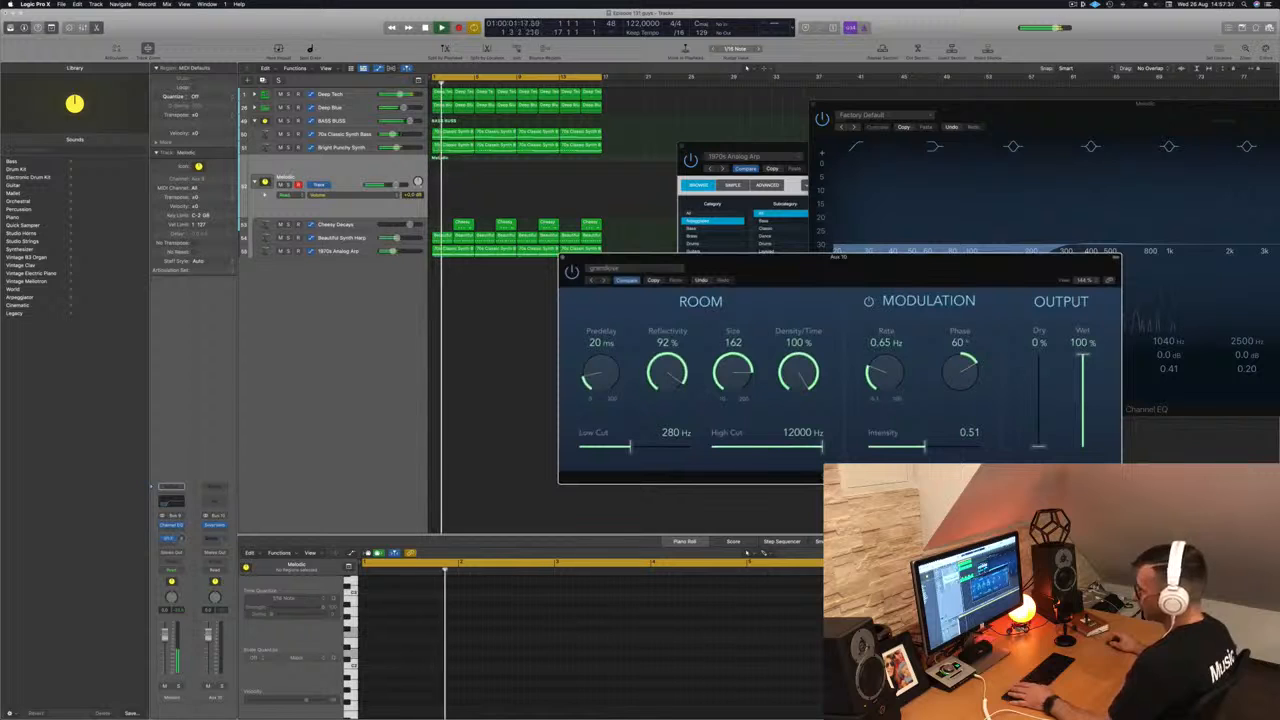
{"action": "left_click_drag", "start_coordinate": [180, 539], "coordinate": [178, 543]}
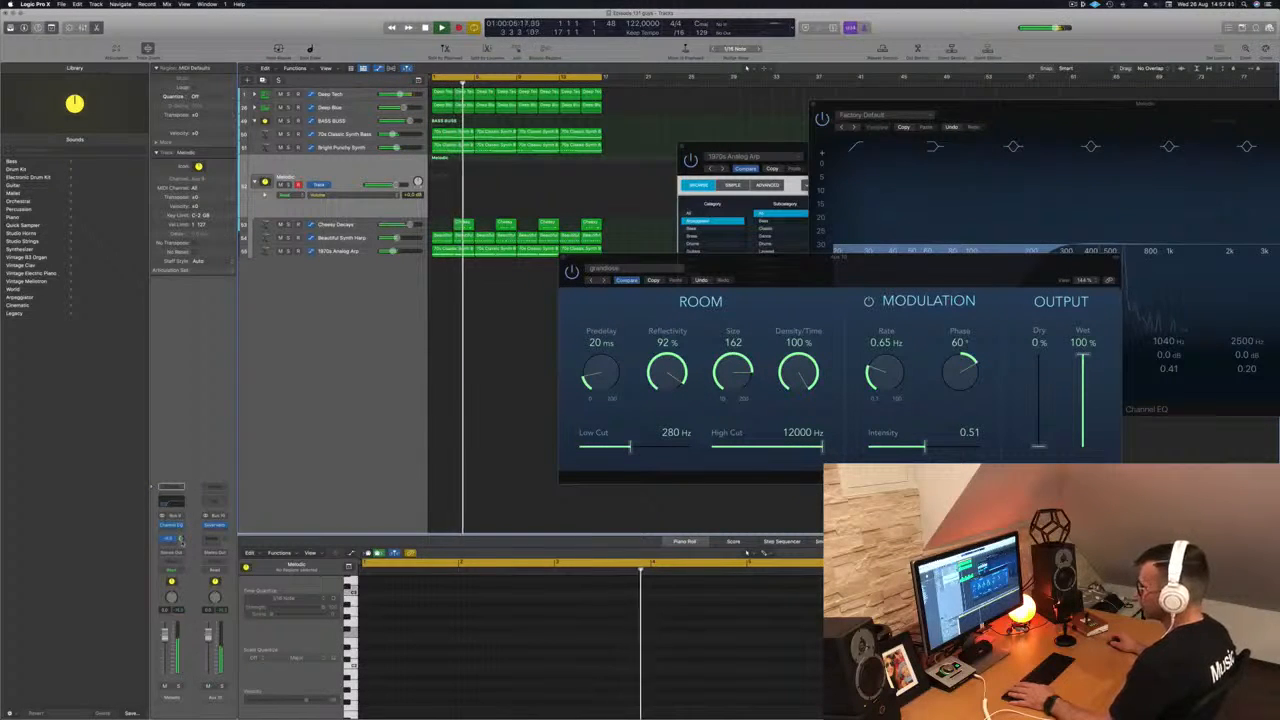
Step: Add a Channel EQ to Aux 10 with a low cut at 488 Hz and 12 dB/Oct
{"action": "key", "text": "Return"}
{"action": "left_click", "coordinate": [213, 503]}
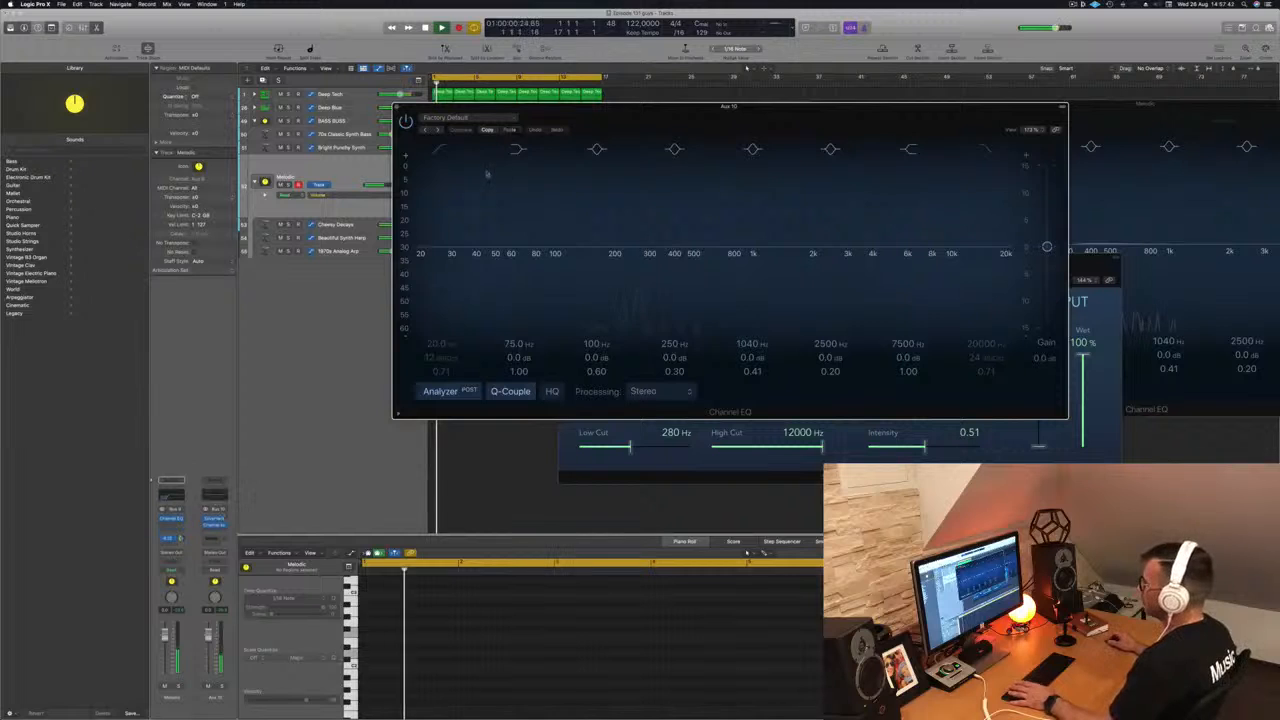
{"action": "left_click", "coordinate": [439, 149]}
{"action": "left_click_drag", "start_coordinate": [432, 219], "coordinate": [673, 209]}
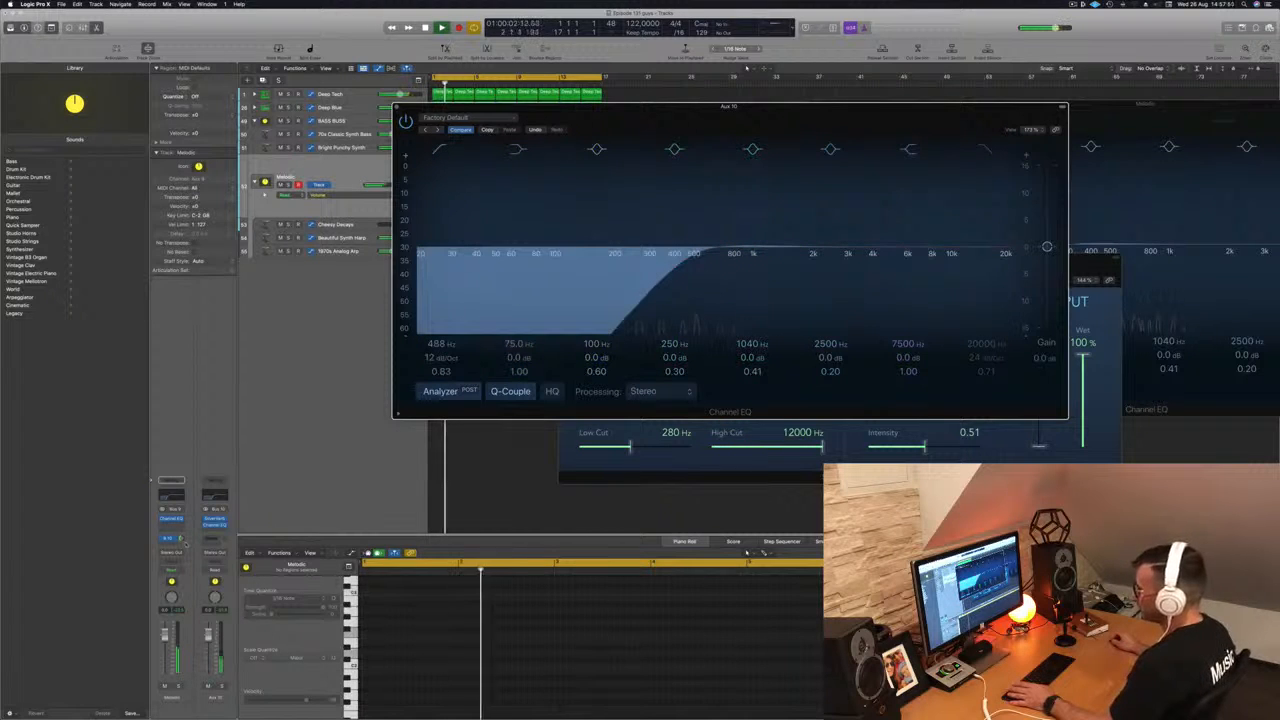
Step: Automate the Melodic track's Bus 10 send to rise steadily across the loop and drop at its end, and play it back
{"action": "left_click_drag", "start_coordinate": [183, 542], "coordinate": [183, 539]}
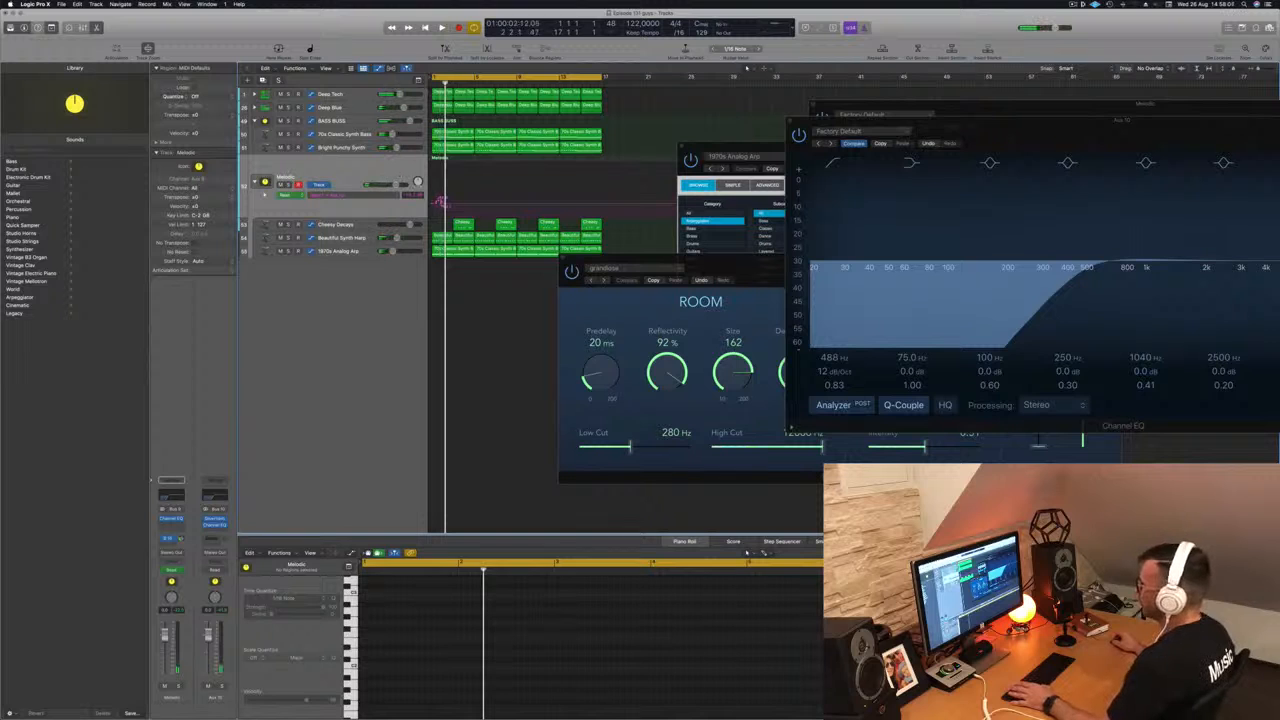
{"action": "left_click_drag", "start_coordinate": [441, 201], "coordinate": [434, 204]}
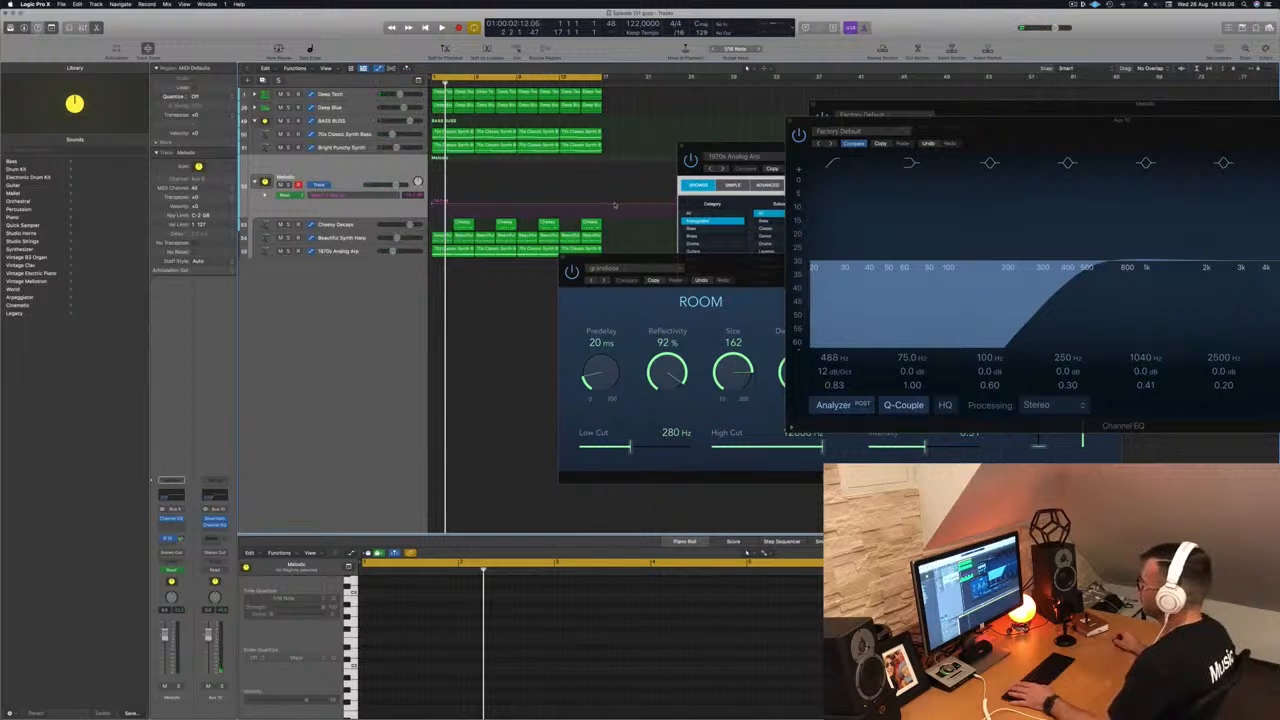
{"action": "left_click_drag", "start_coordinate": [601, 206], "coordinate": [601, 195]}
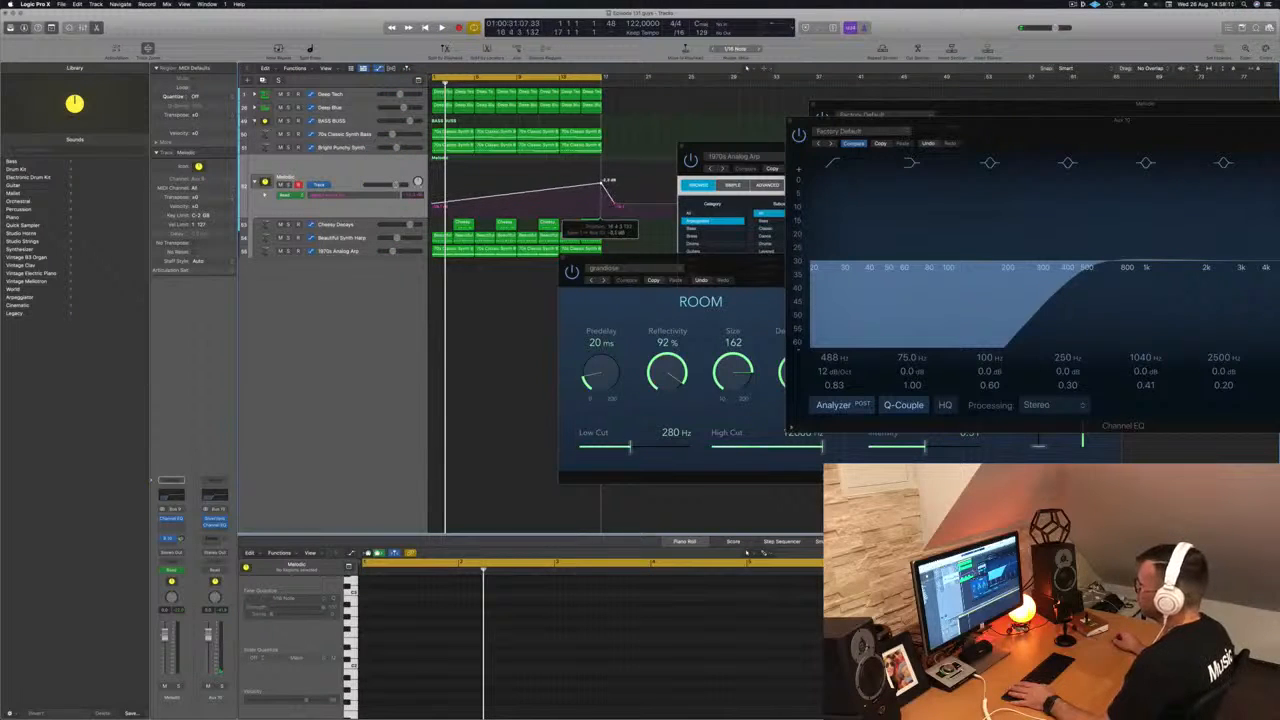
{"action": "key", "text": "space"}
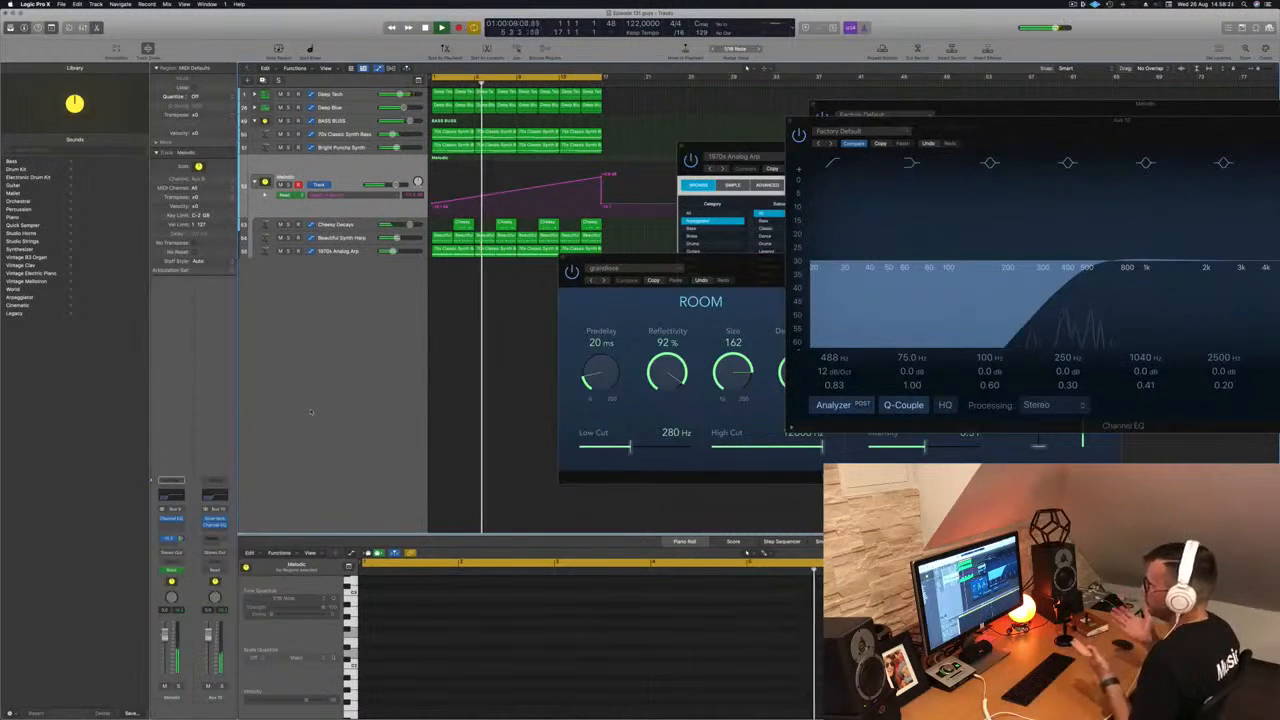
Step: Lower the Aux 10 EQ's low cut to 418 Hz and close the SilverVerb and EQ windows
{"action": "left_click_drag", "start_coordinate": [751, 274], "coordinate": [737, 339]}
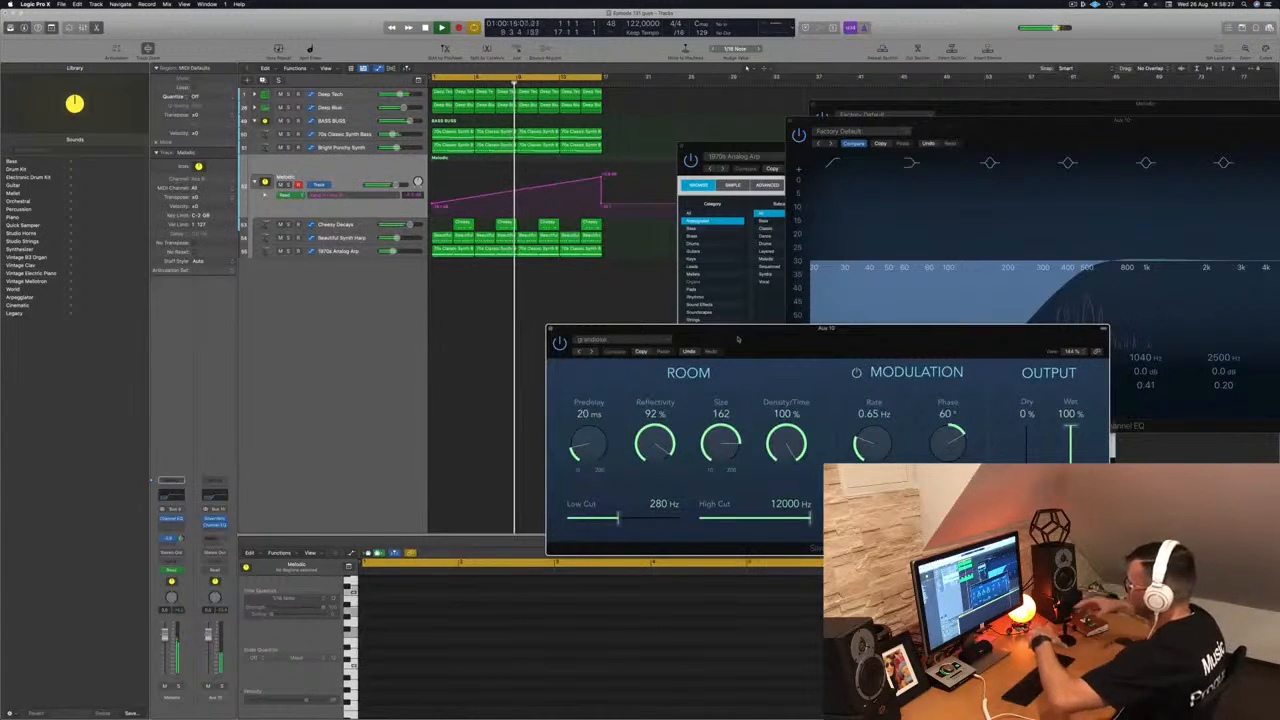
{"action": "left_click_drag", "start_coordinate": [828, 339], "coordinate": [734, 342]}
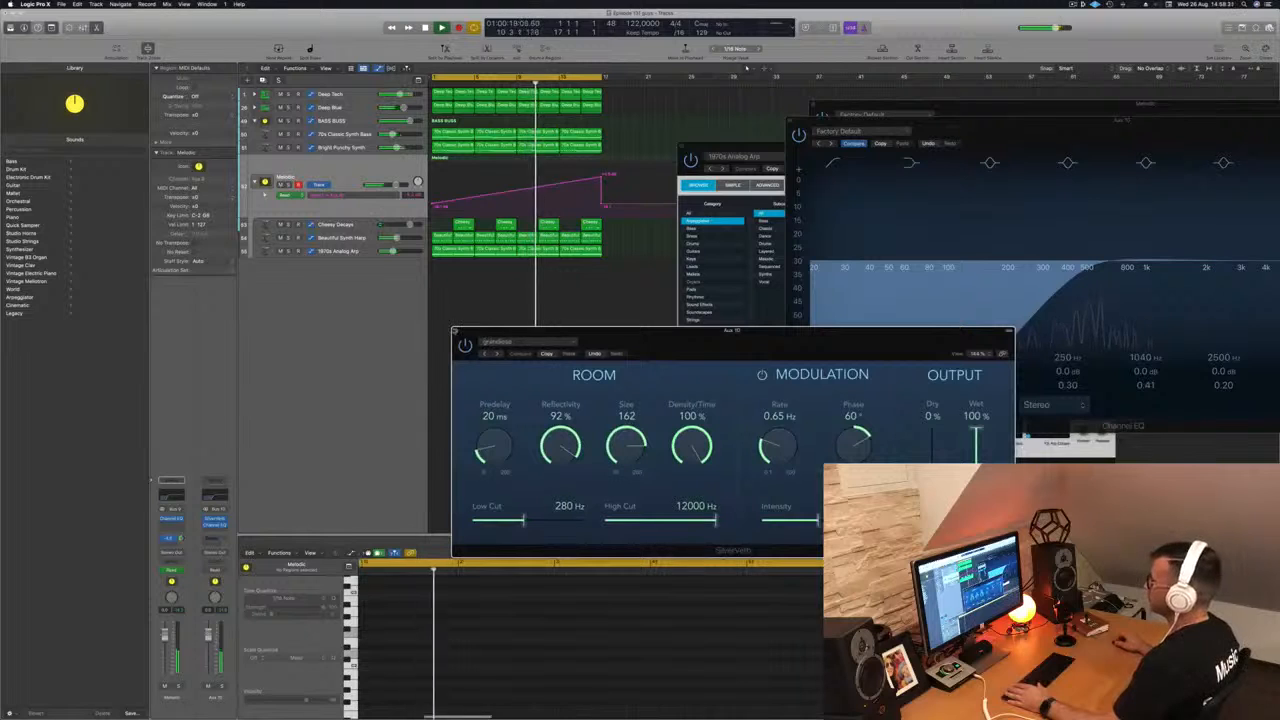
{"action": "left_click", "coordinate": [456, 331]}
{"action": "left_click_drag", "start_coordinate": [992, 128], "coordinate": [839, 253]}
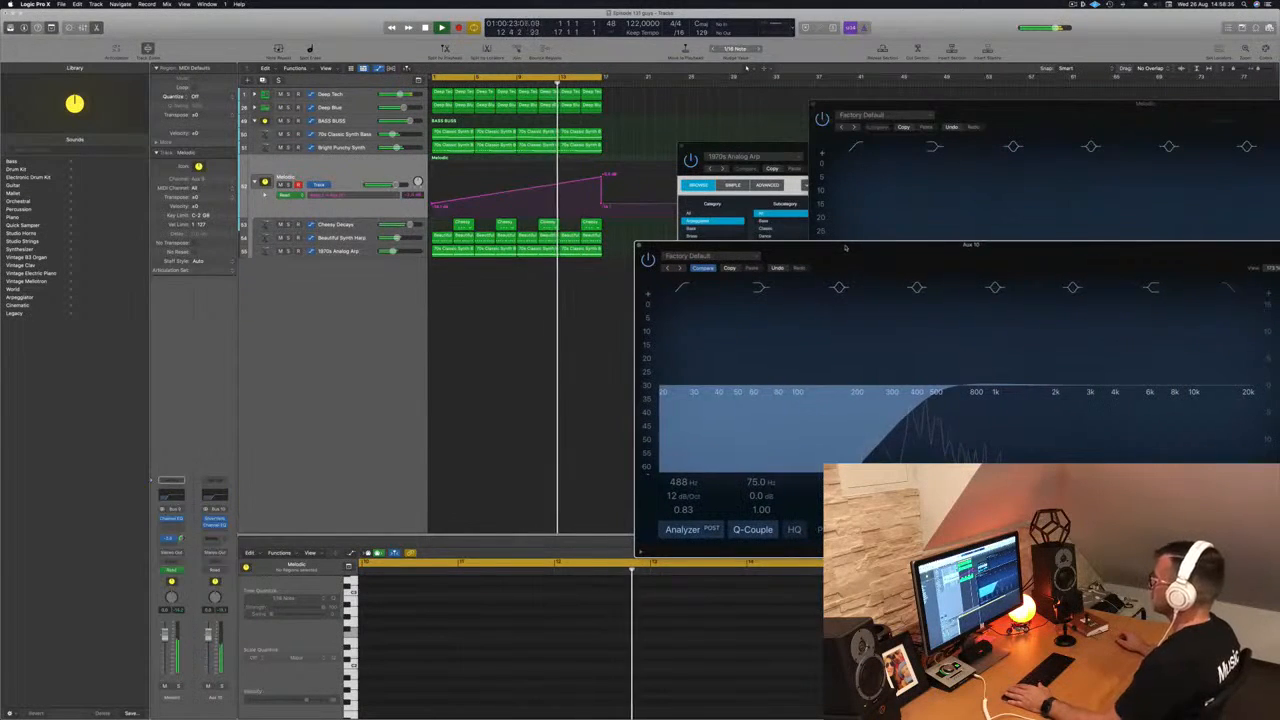
{"action": "mouse_move", "coordinate": [935, 393]}
{"action": "left_mouse_down"}
{"action": "mouse_move", "coordinate": [884, 395]}
{"action": "mouse_move", "coordinate": [920, 392]}
{"action": "left_mouse_up"}
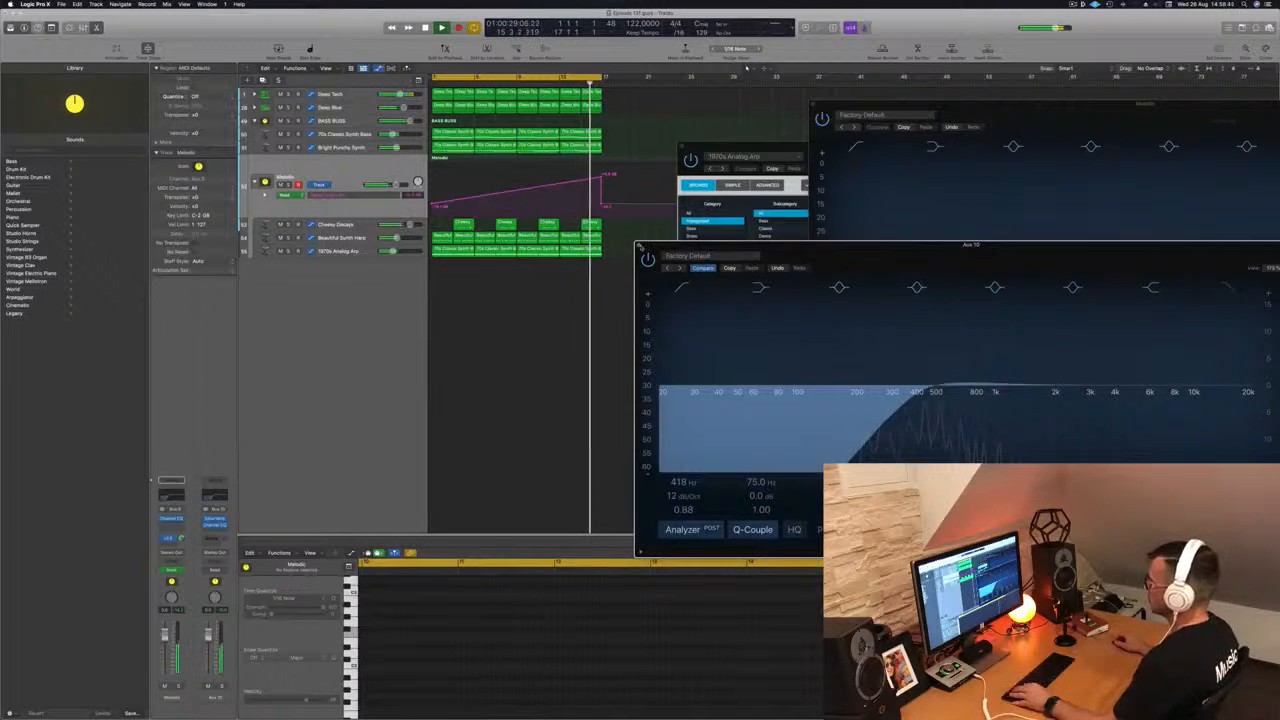
{"action": "left_click", "coordinate": [639, 245]}
Step: Move the Alchemy window clear of the automation lane and lower the send automation's peak at the end of the loop
{"action": "scroll", "coordinate": [614, 234], "scroll_direction": "left", "scroll_amount": 2}
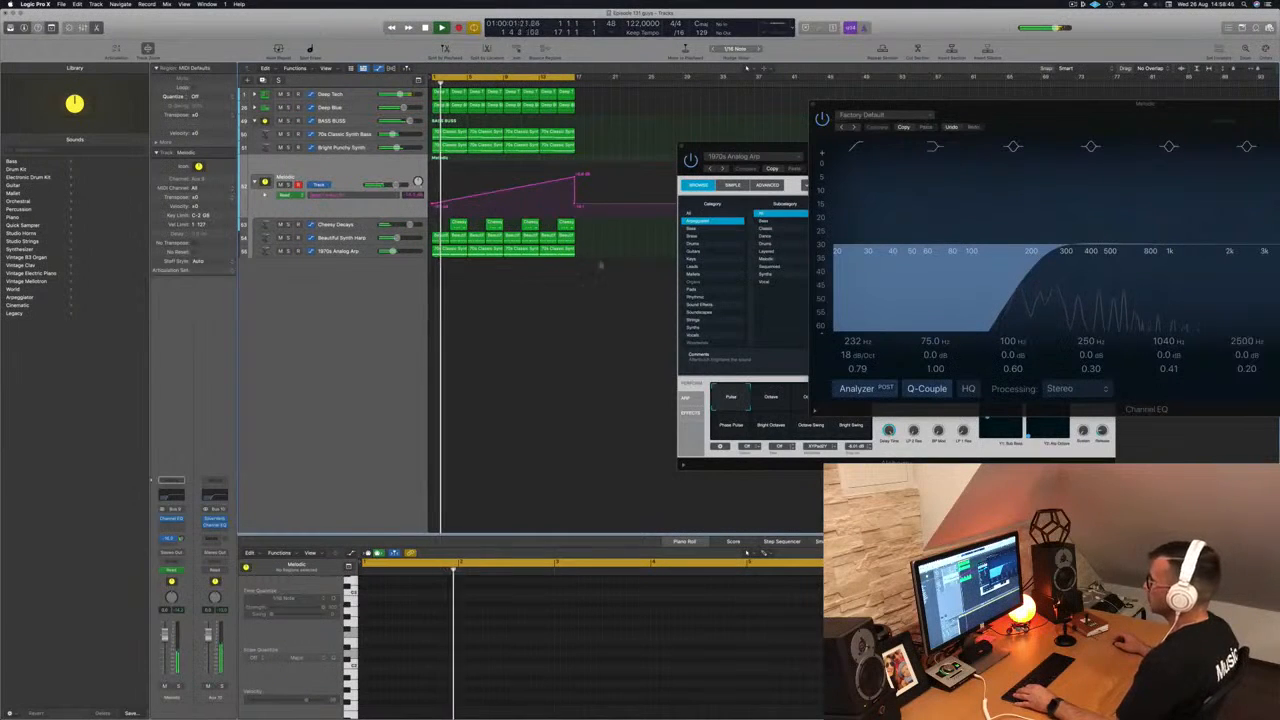
{"action": "left_click_drag", "start_coordinate": [745, 147], "coordinate": [943, 238]}
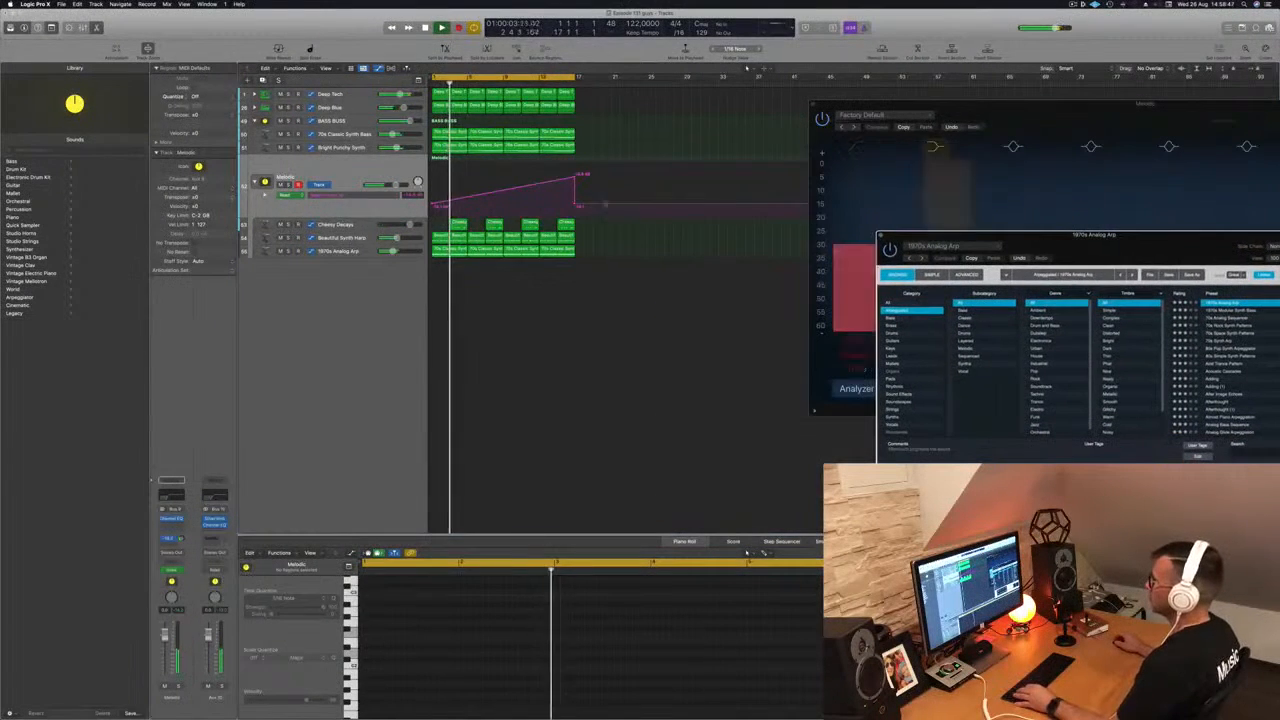
{"action": "left_click", "coordinate": [620, 334]}
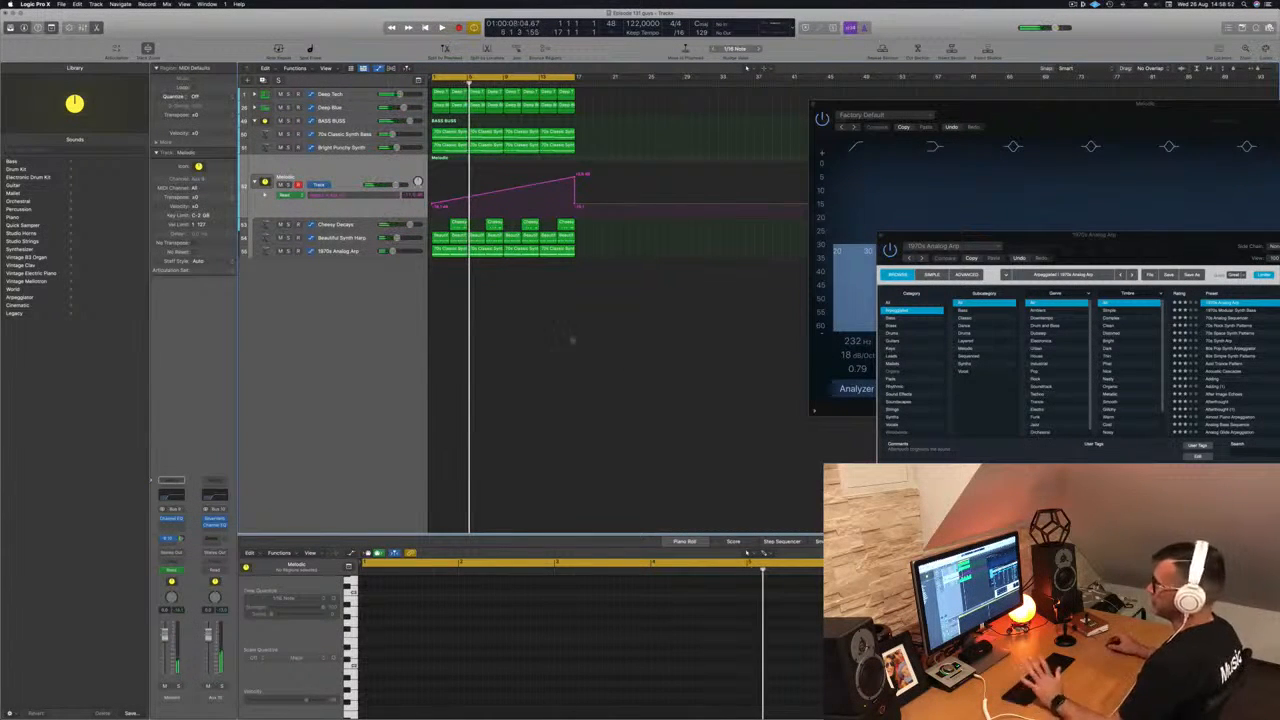
{"action": "key", "text": "space"}
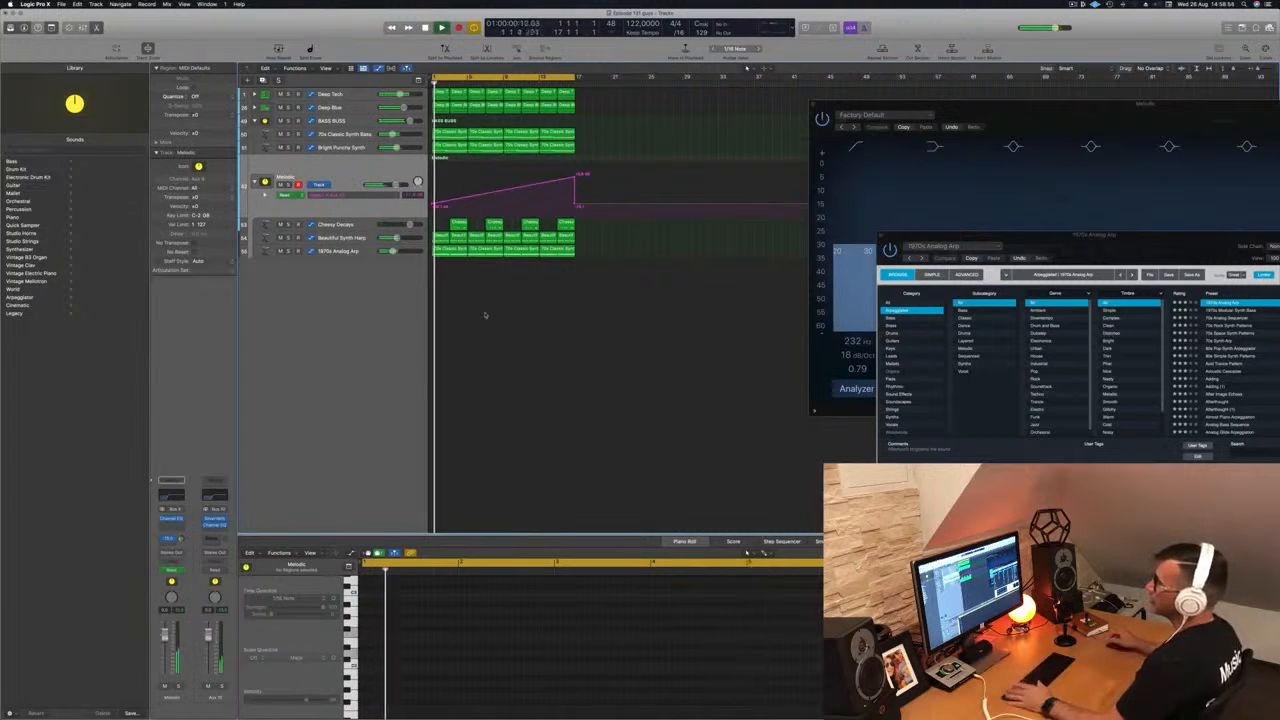
{"action": "left_click", "coordinate": [338, 316]}
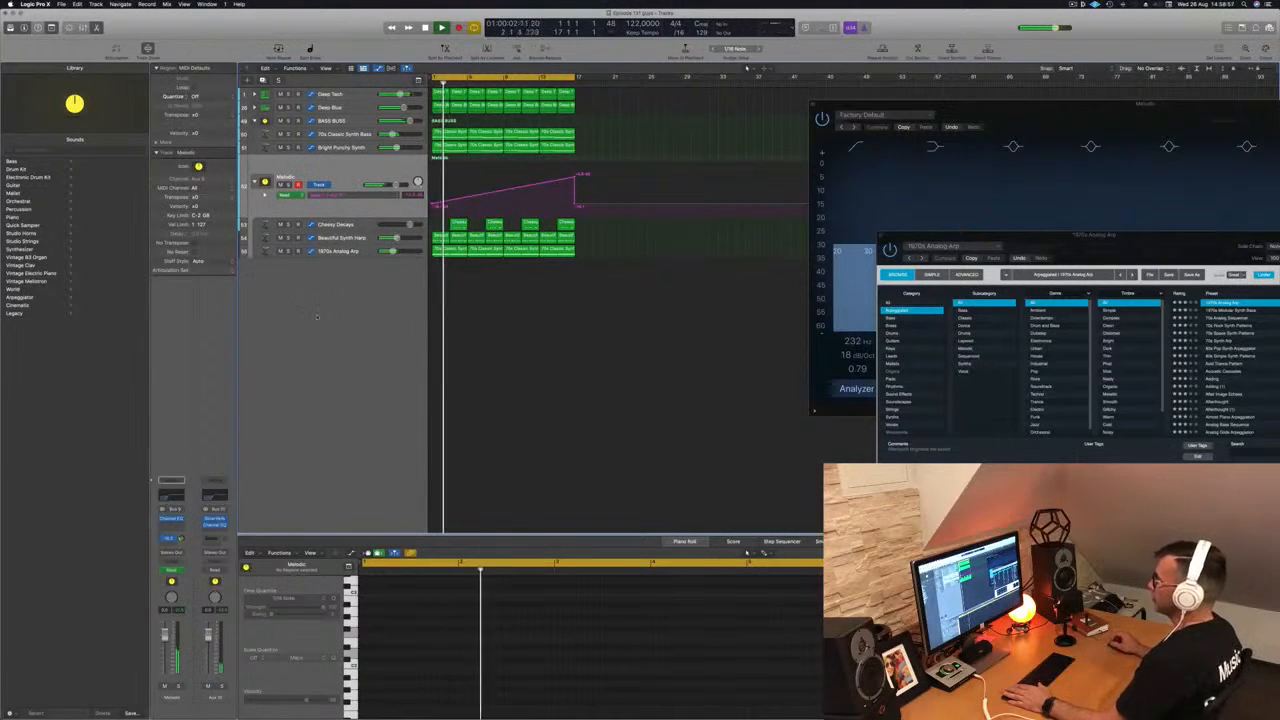
{"action": "left_click_drag", "start_coordinate": [575, 177], "coordinate": [575, 181]}
{"action": "key", "text": "Return"}
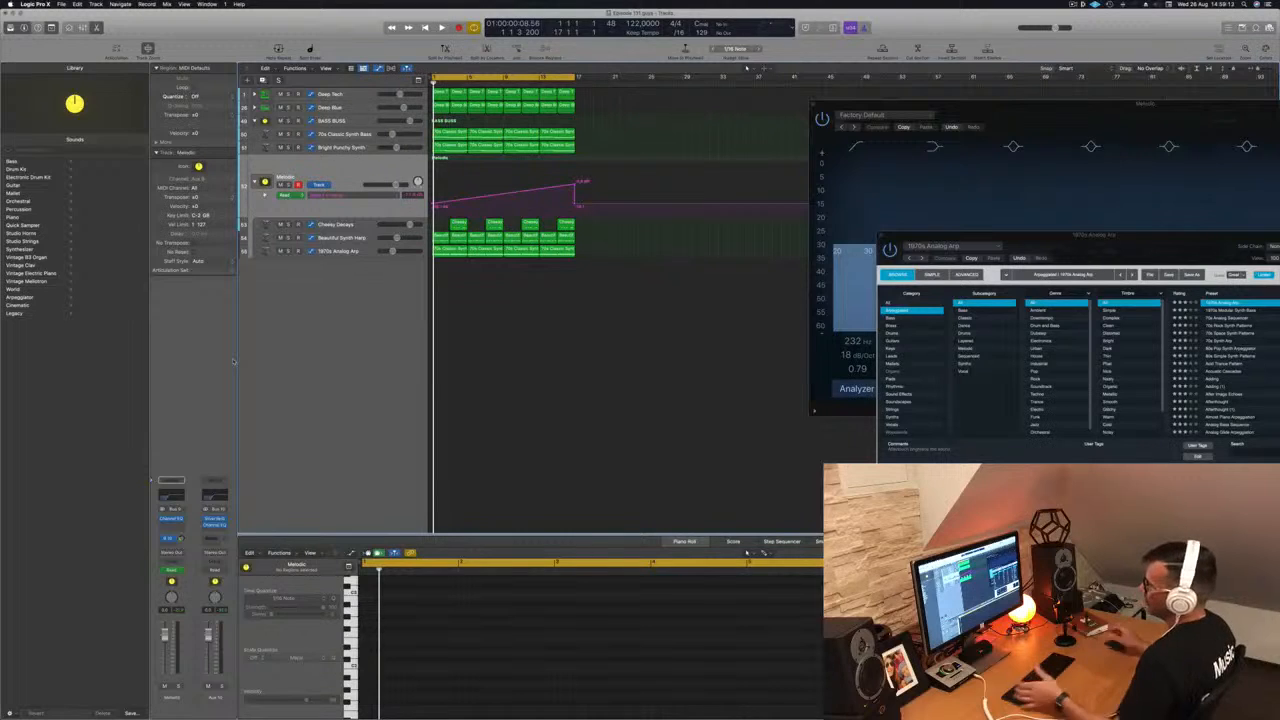
Step: Add a second send to Bus 11 on the Melodic track while the loop plays
{"action": "key", "text": "space"}
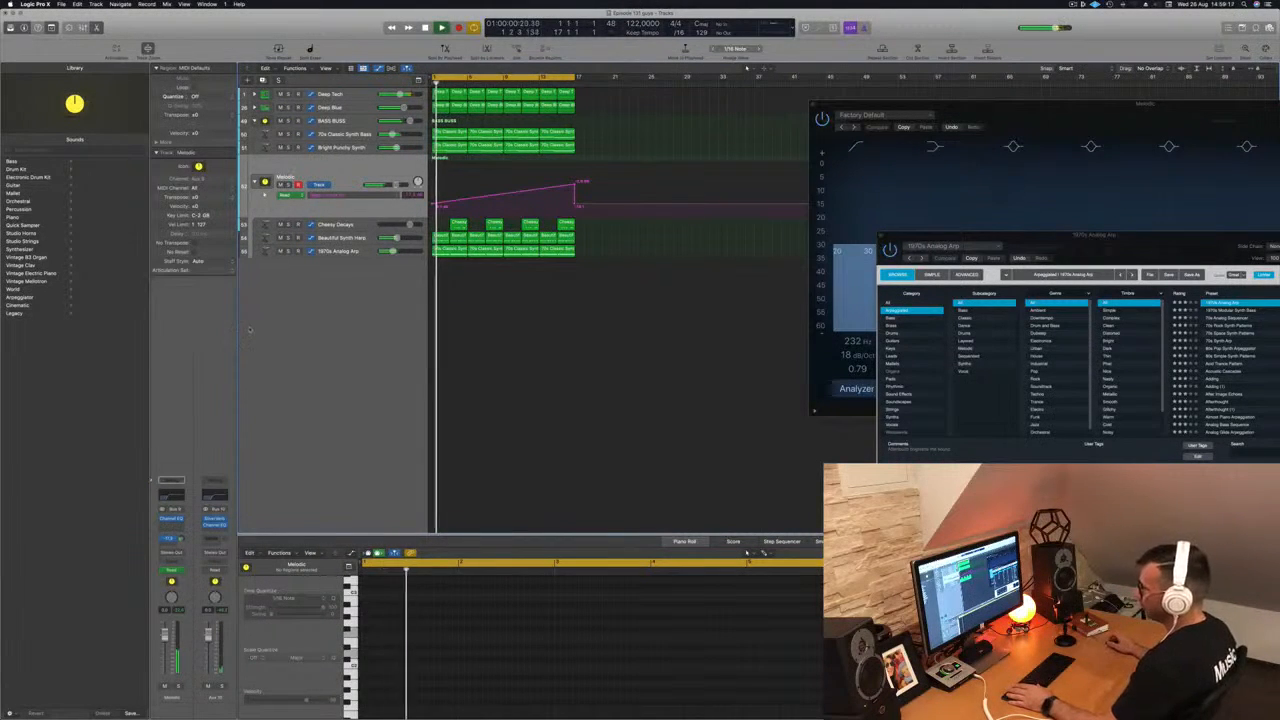
{"action": "left_click", "coordinate": [169, 545]}
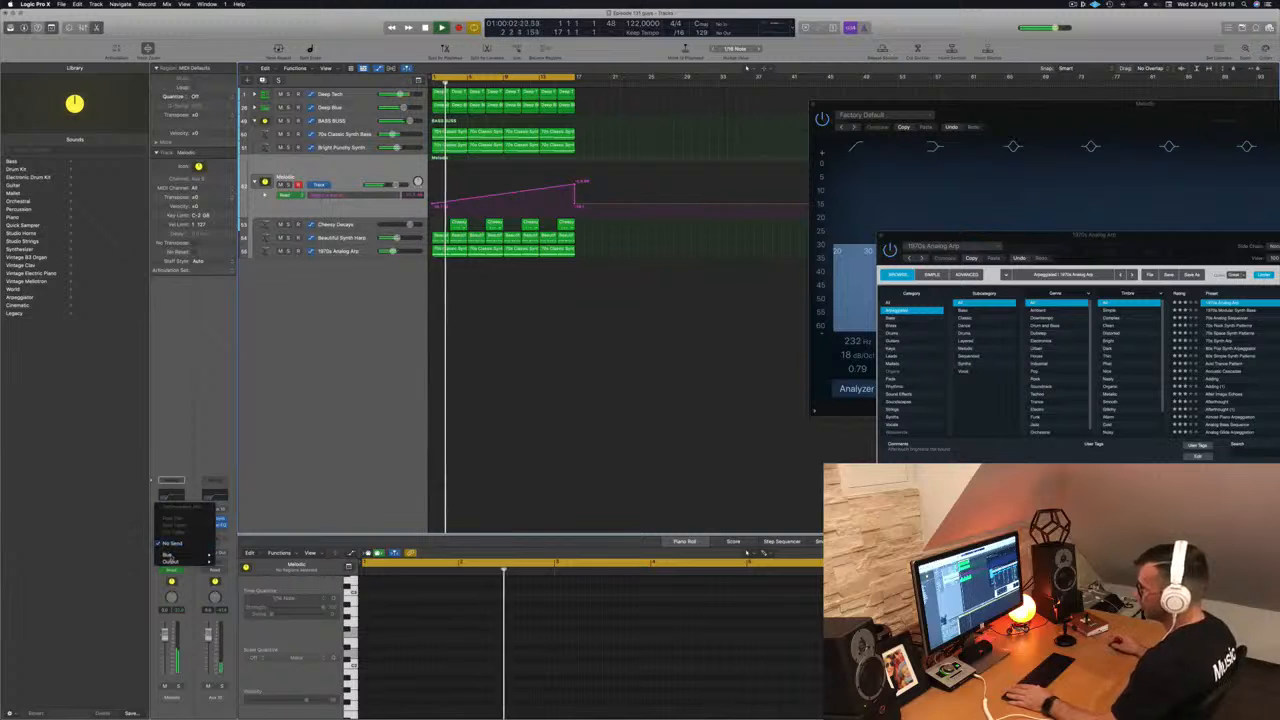
{"action": "mouse_move", "coordinate": [185, 554]}
{"action": "left_click", "coordinate": [232, 517]}
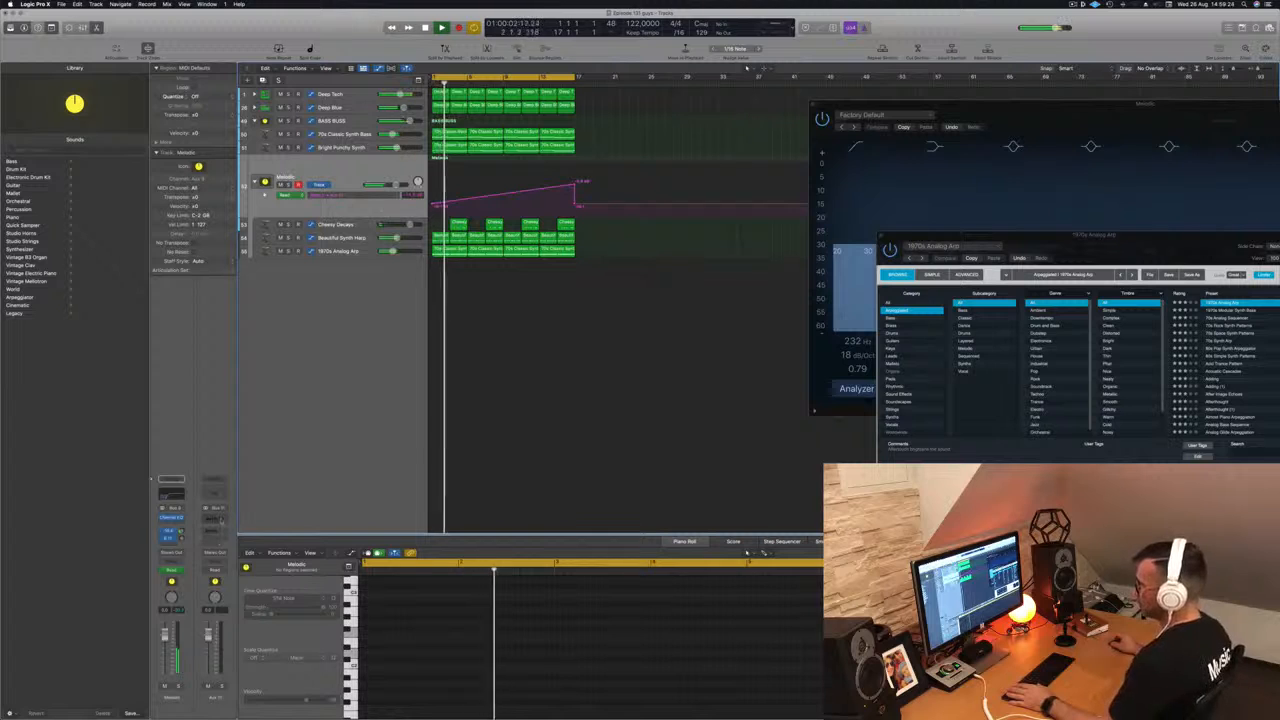
Step: Insert a stereo Delay Designer on Aux 11 and move its window clear of the regions
{"action": "left_click", "coordinate": [217, 540]}
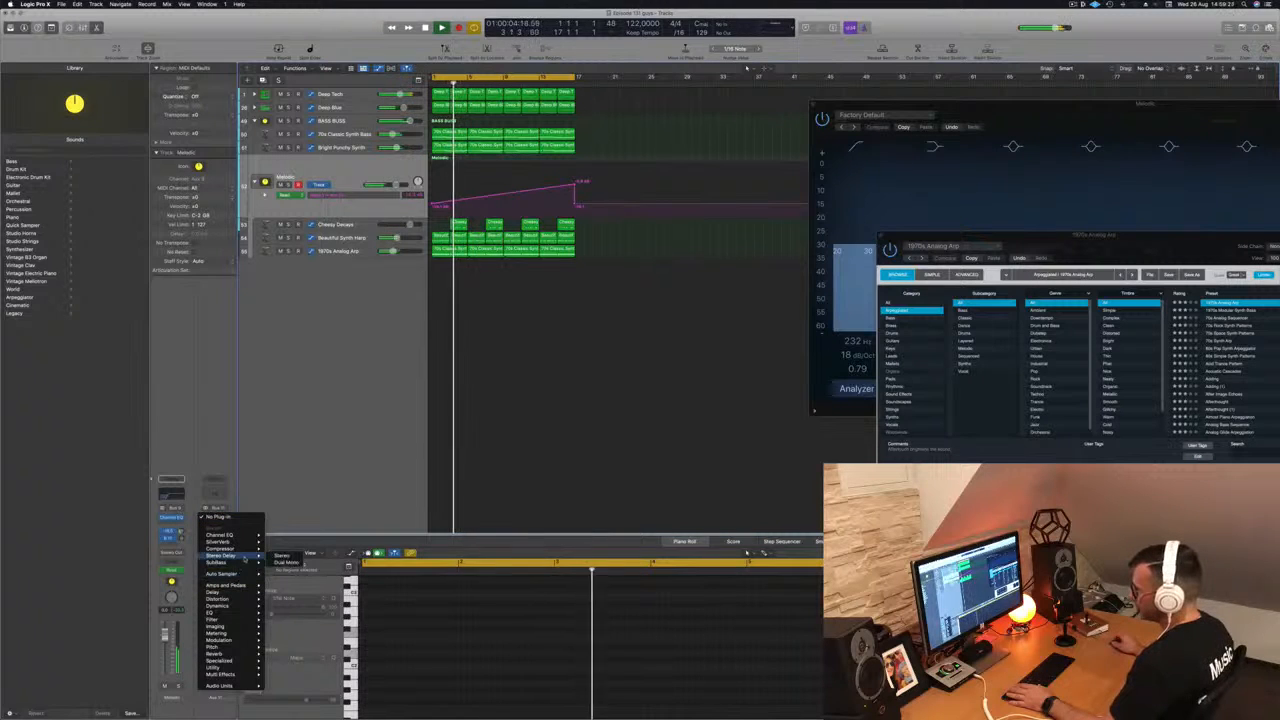
{"action": "mouse_move", "coordinate": [243, 612]}
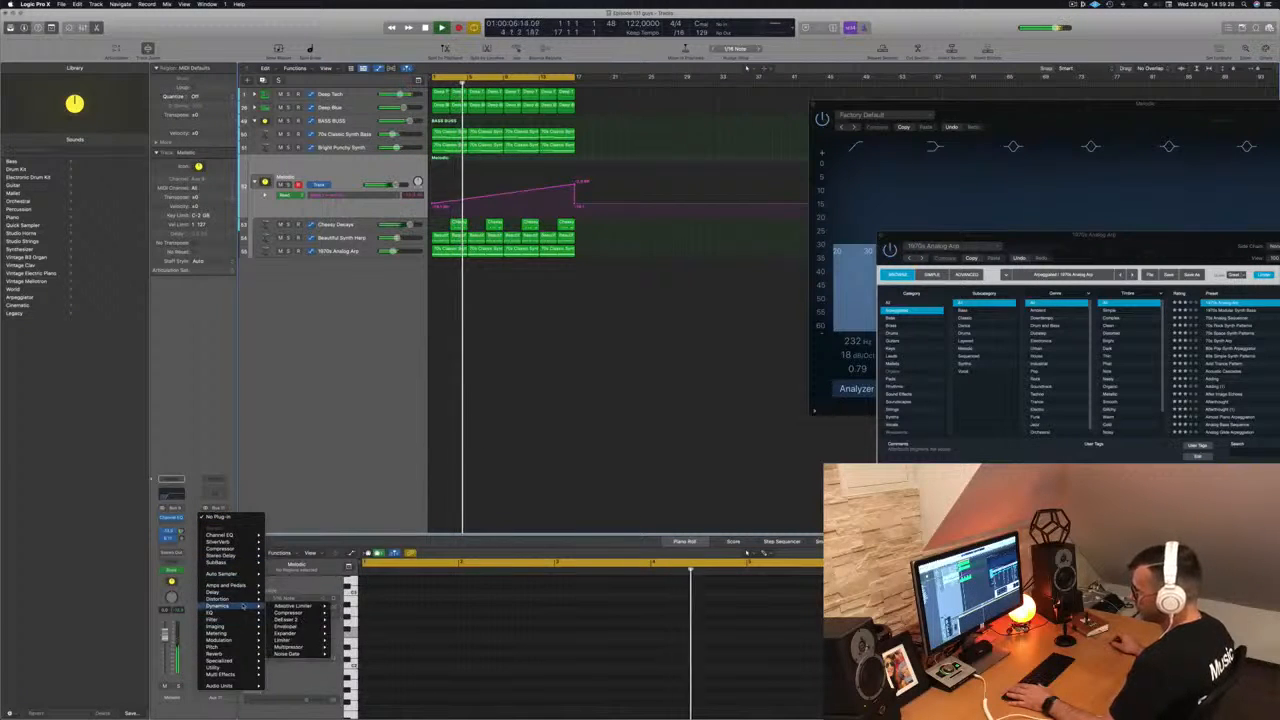
{"action": "mouse_move", "coordinate": [242, 634]}
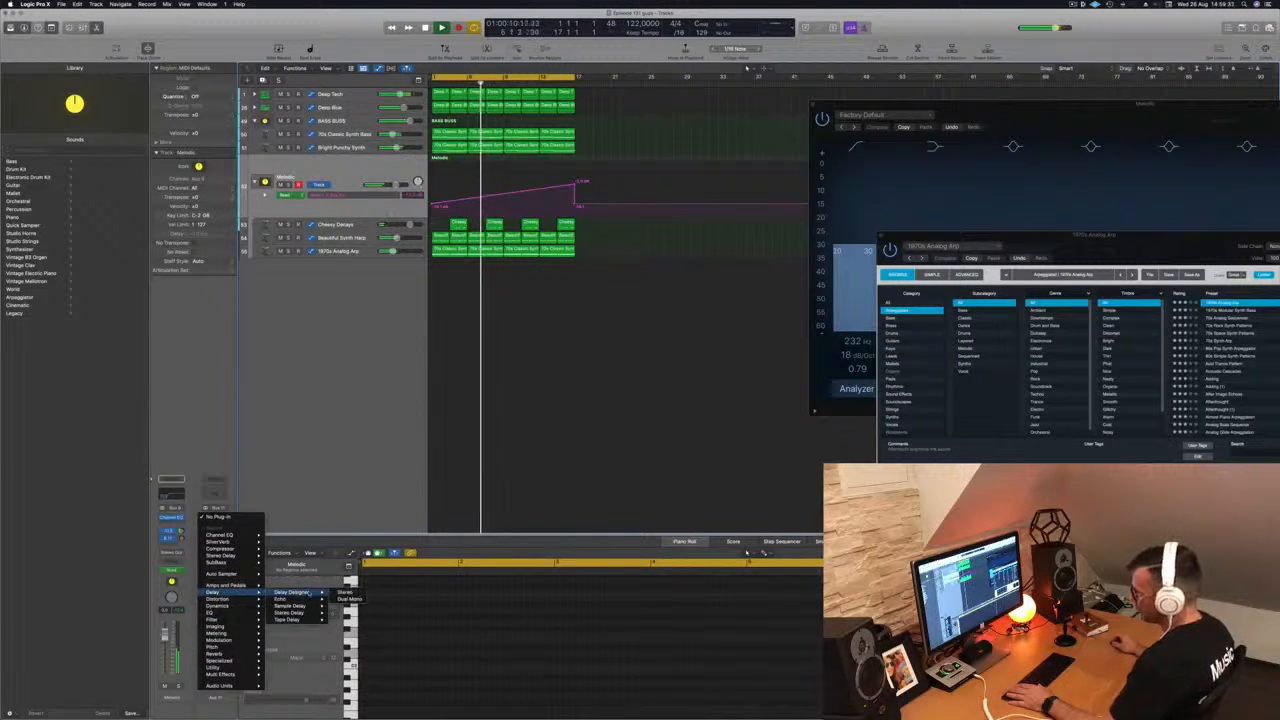
{"action": "left_click", "coordinate": [345, 592]}
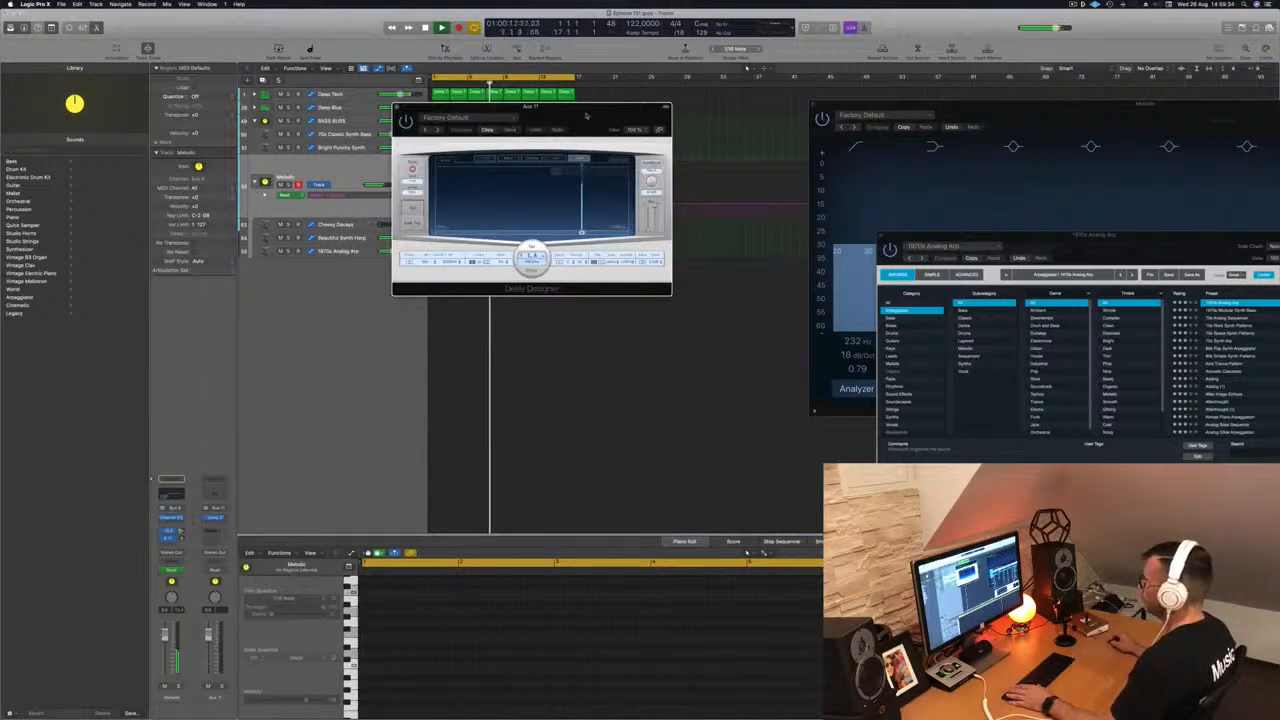
{"action": "left_click_drag", "start_coordinate": [586, 115], "coordinate": [973, 131]}
Step: Solo Aux 11 during playback and load Delay Designer's 1/8 Dotted Basic Pan preset
{"action": "key", "text": "space"}
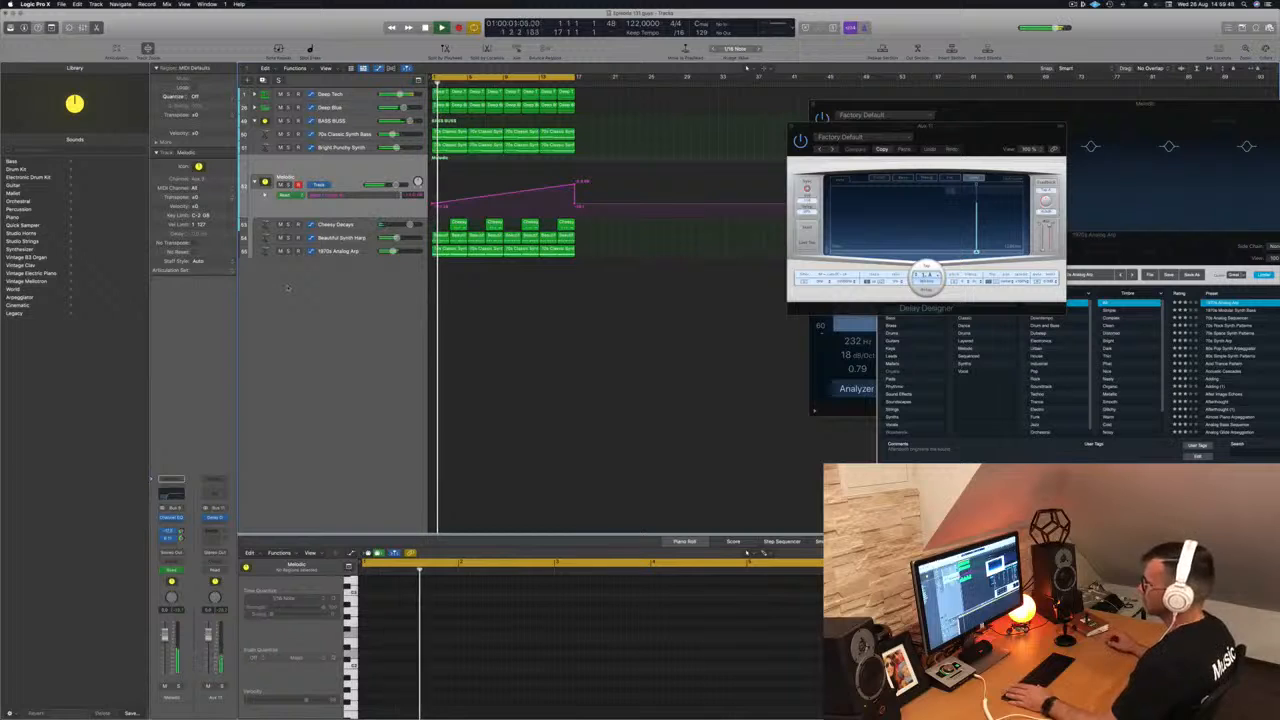
{"action": "left_click", "coordinate": [222, 687]}
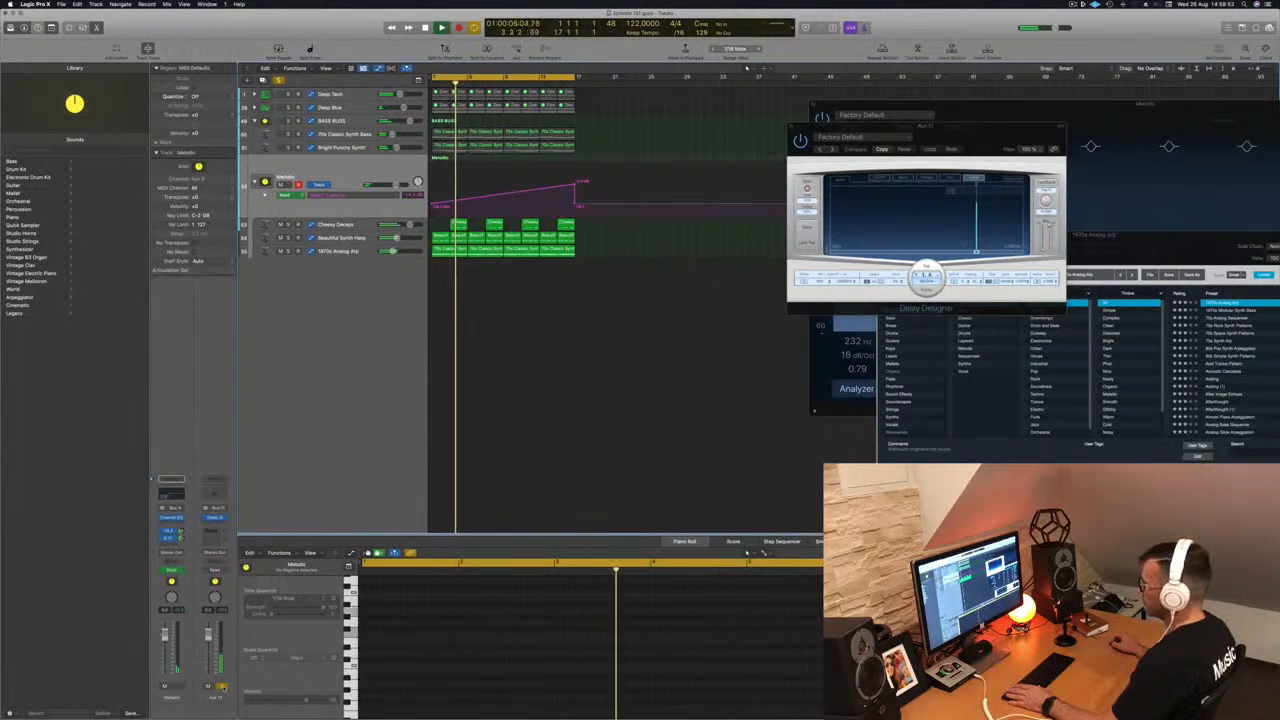
{"action": "left_click", "coordinate": [832, 149]}
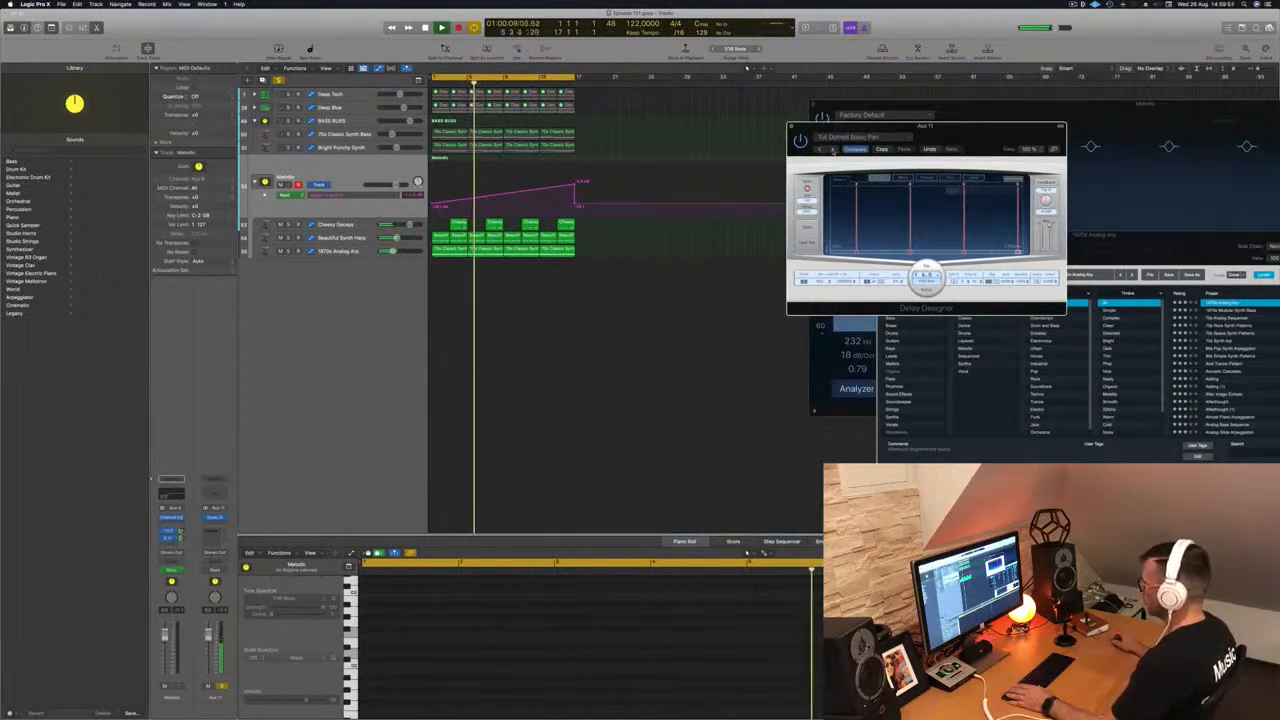
Step: Step through the Delay Designer presets during solo playback and settle on the last Alternating Pan preset reached
{"action": "left_click", "coordinate": [832, 149]}
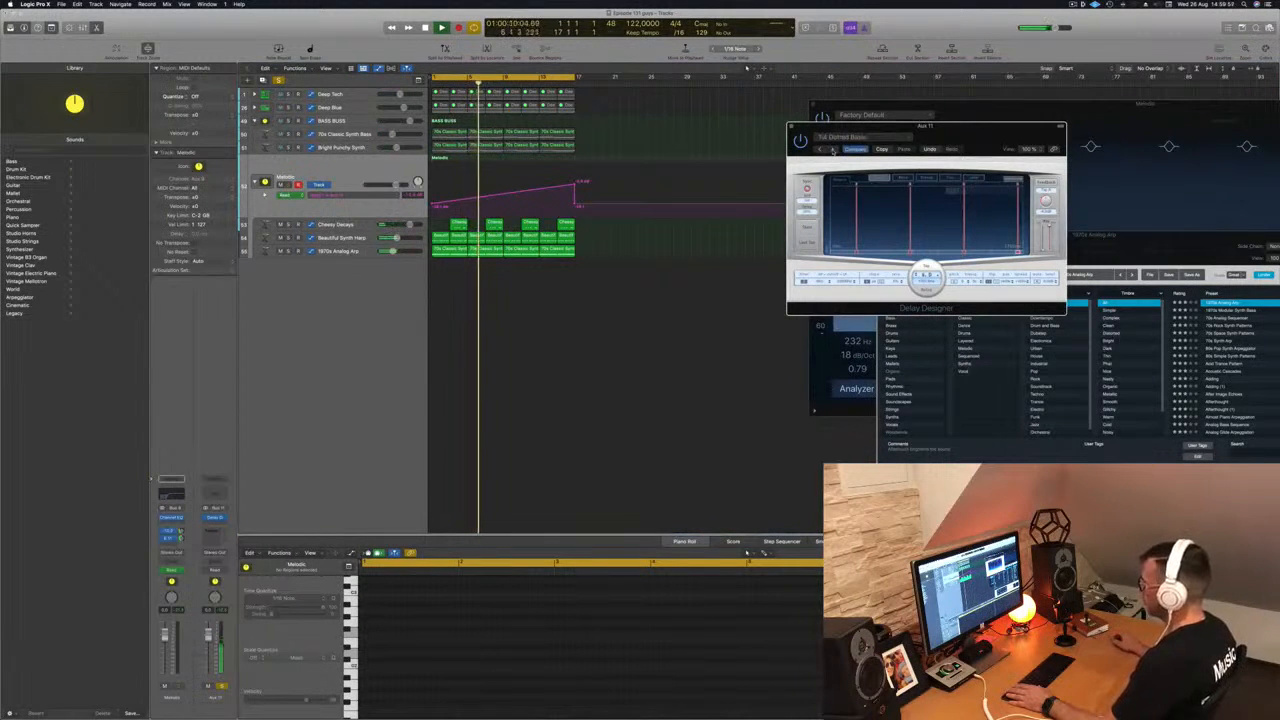
{"action": "left_click", "coordinate": [833, 150]}
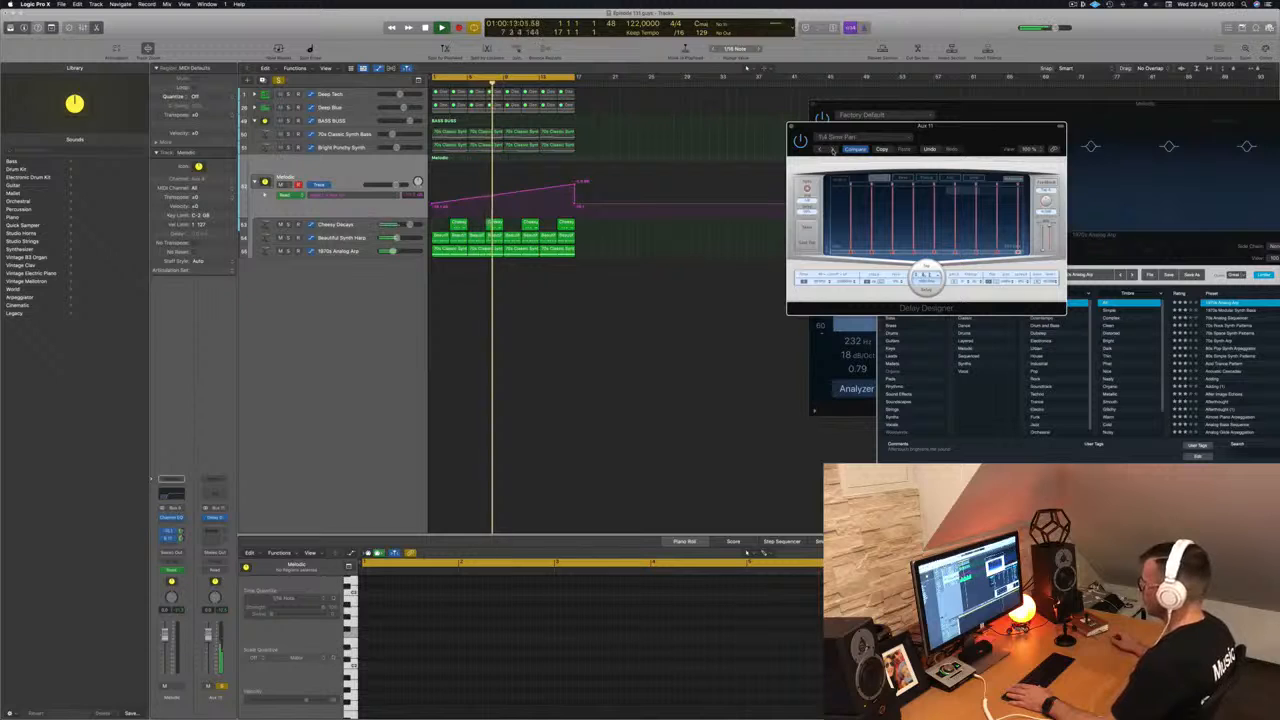
{"action": "left_click", "coordinate": [833, 150]}
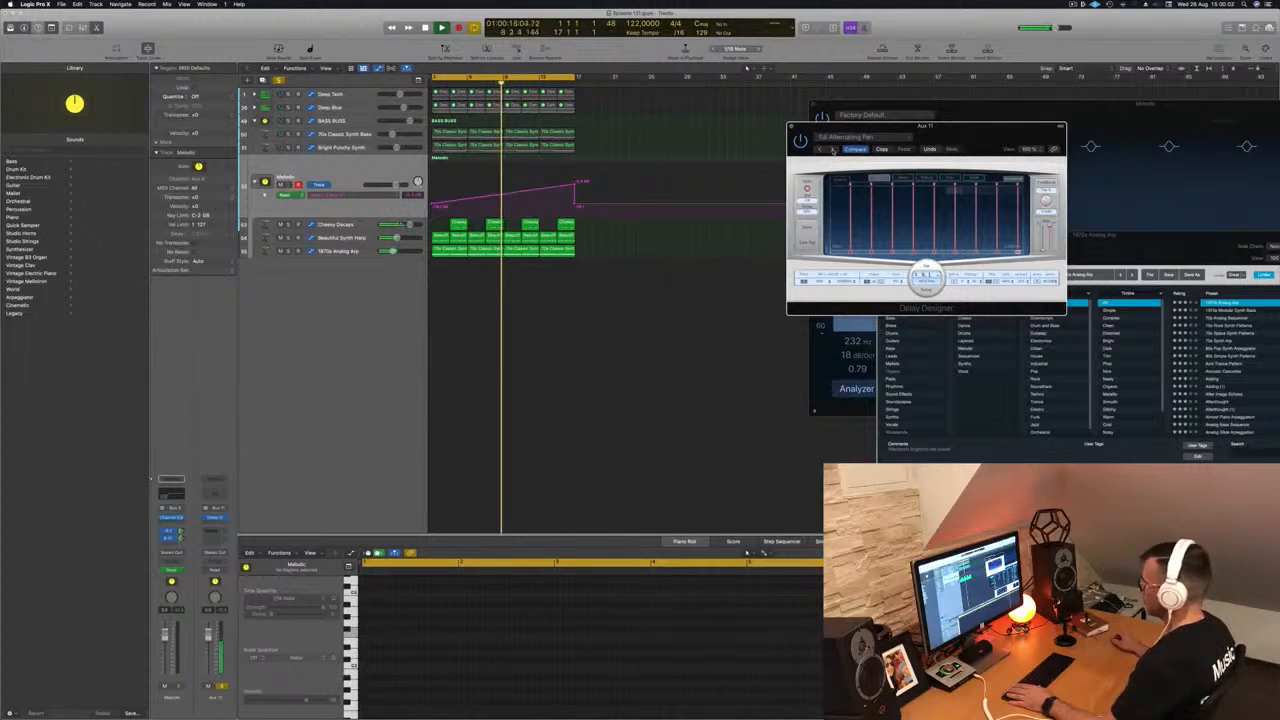
{"action": "left_click", "coordinate": [833, 150]}
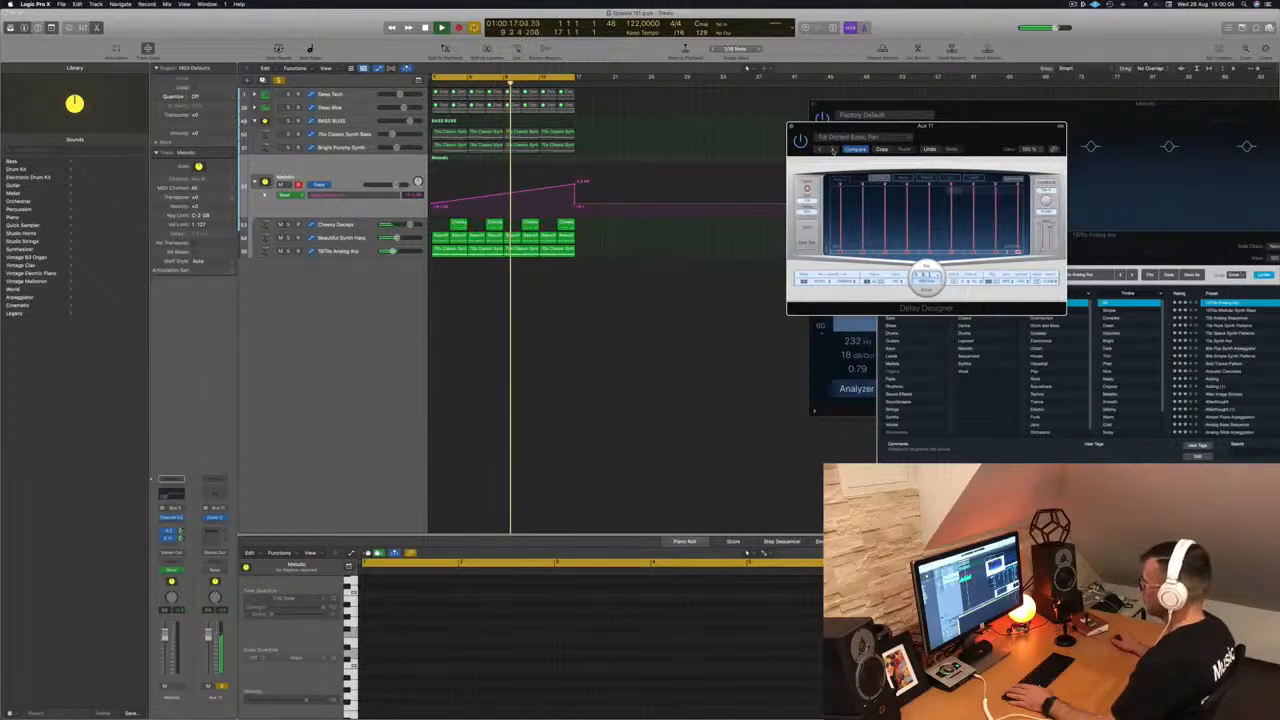
{"action": "left_click", "coordinate": [833, 150]}
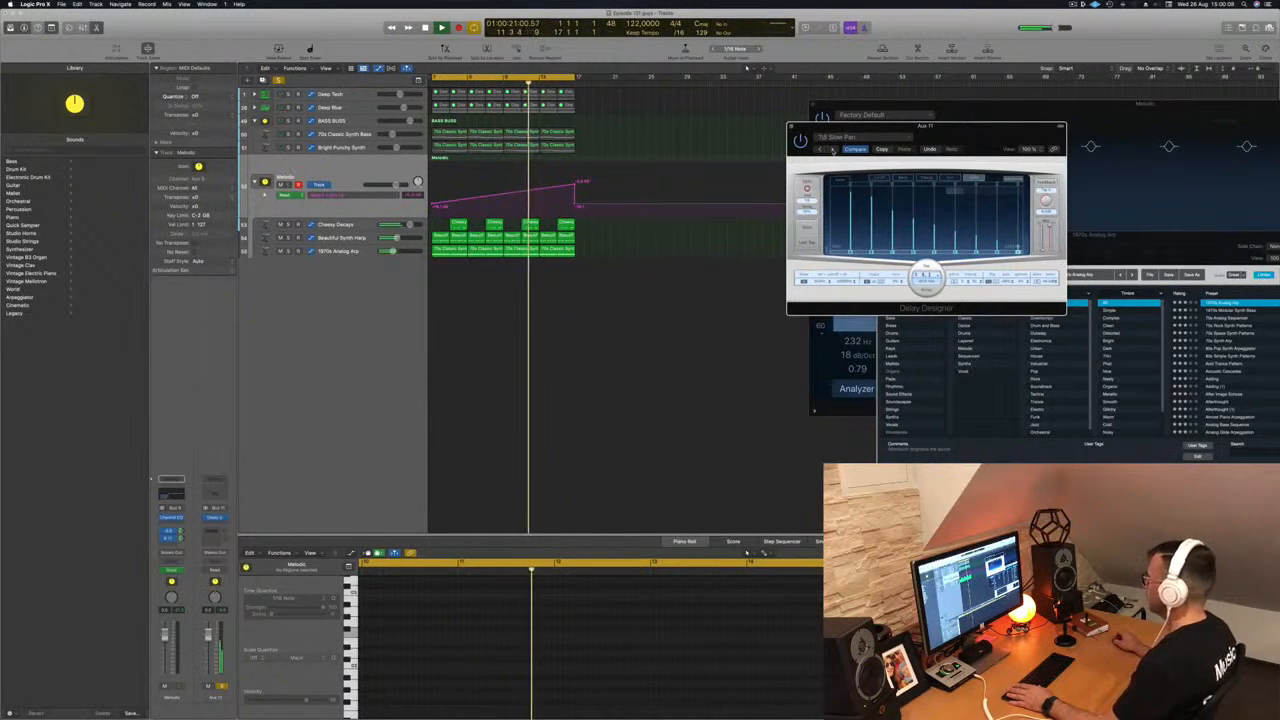
{"action": "left_click", "coordinate": [833, 150]}
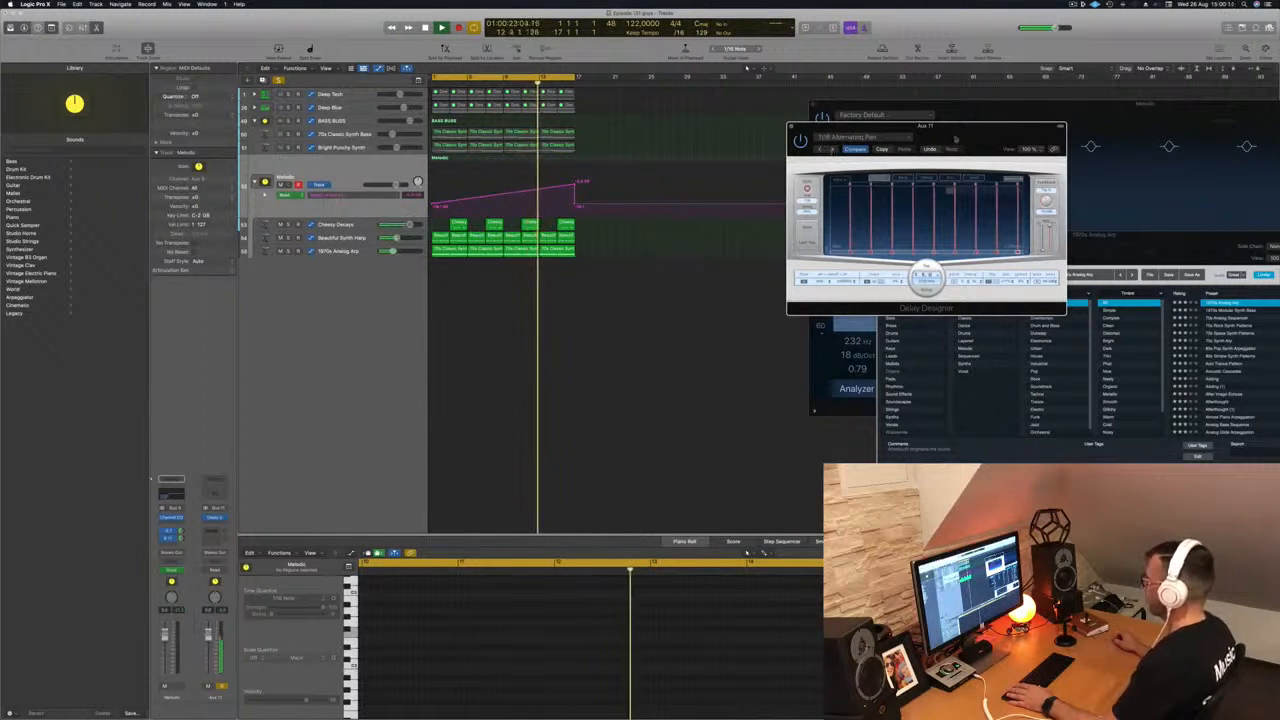
Step: Close the Delay Designer window and unsolo Aux 11
{"action": "left_click_drag", "start_coordinate": [956, 140], "coordinate": [915, 143]}
{"action": "left_click", "coordinate": [750, 129]}
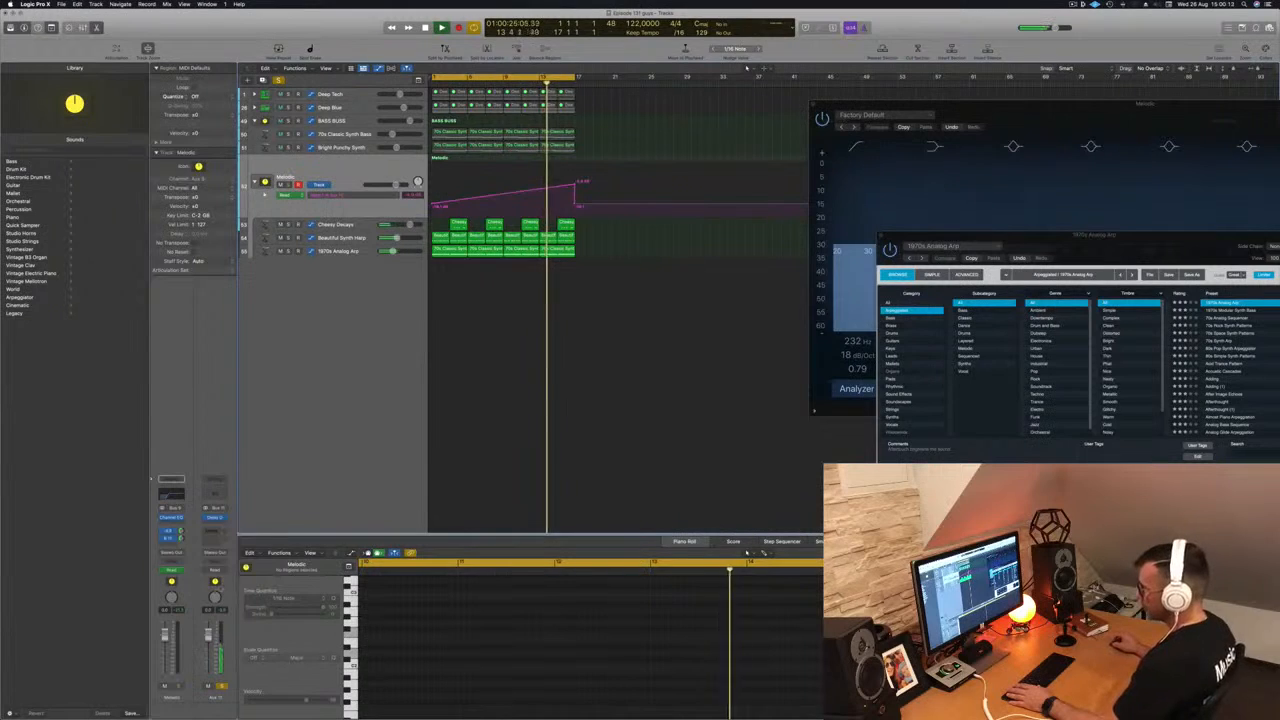
{"action": "left_click", "coordinate": [221, 686]}
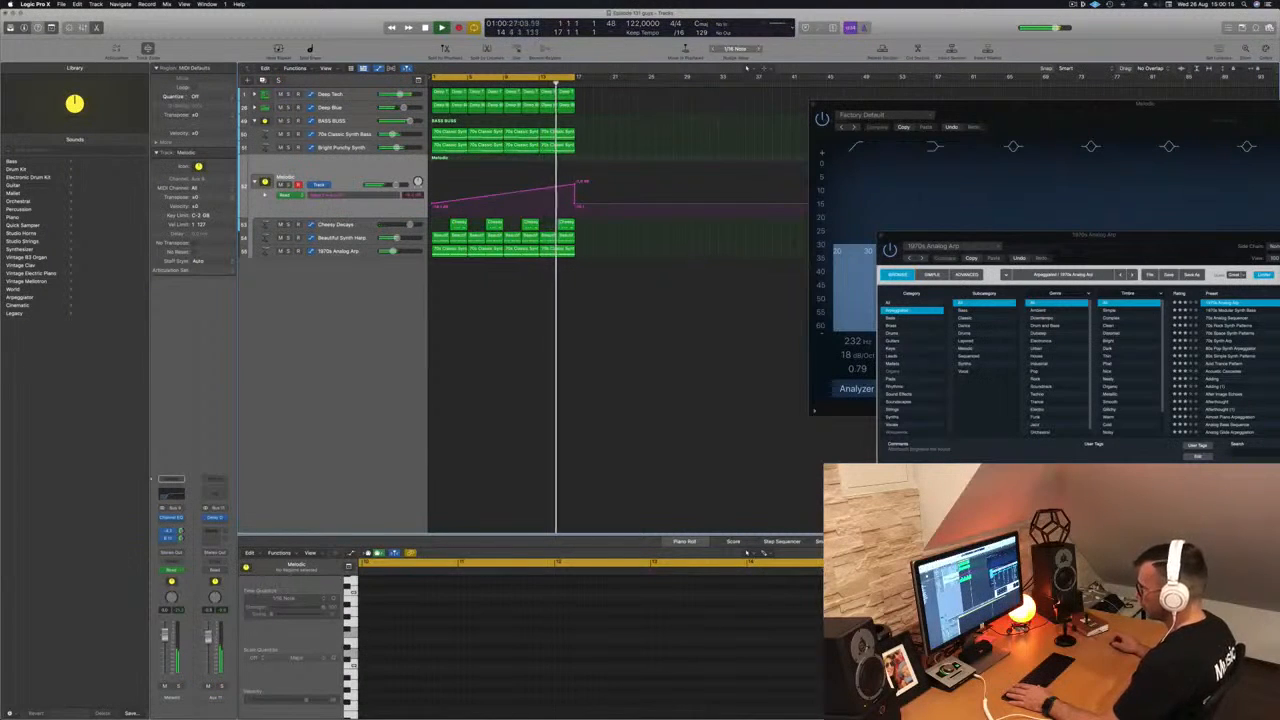
Step: Insert a Channel EQ after the delay on Aux 11, set its low cut to 240 Hz and close the EQ
{"action": "double_click", "coordinate": [221, 498]}
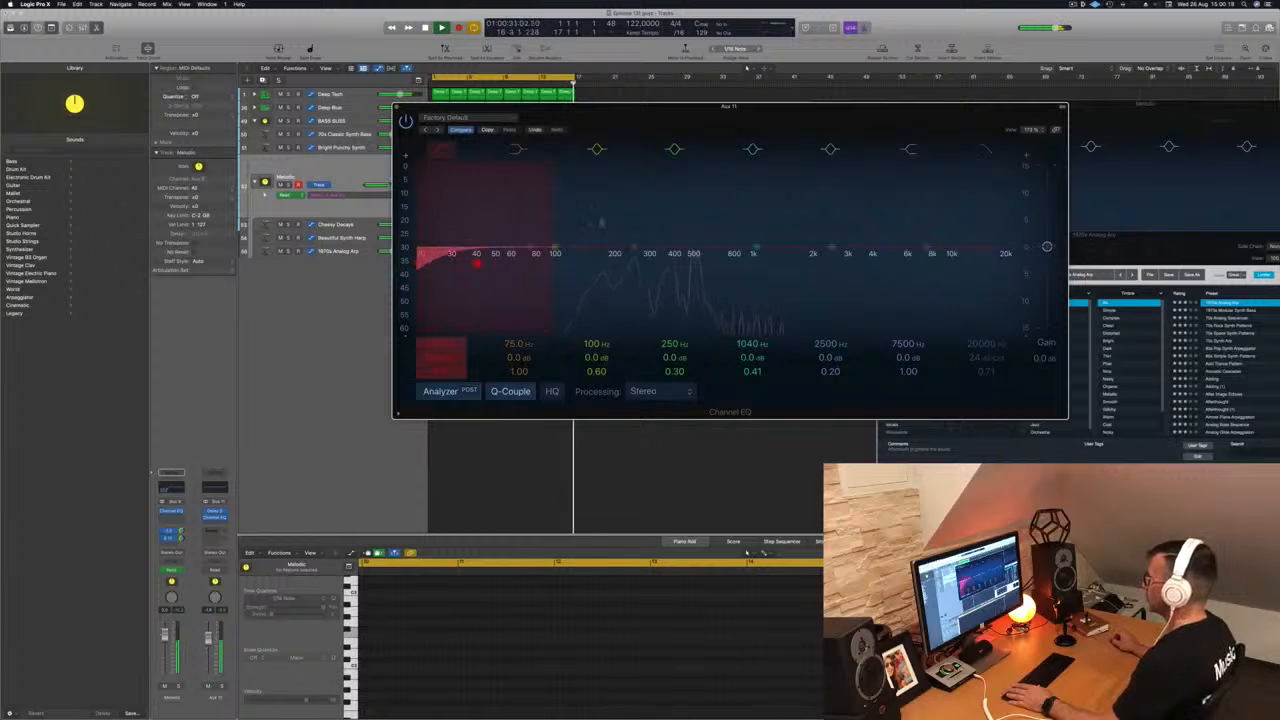
{"action": "left_click_drag", "start_coordinate": [478, 262], "coordinate": [631, 254]}
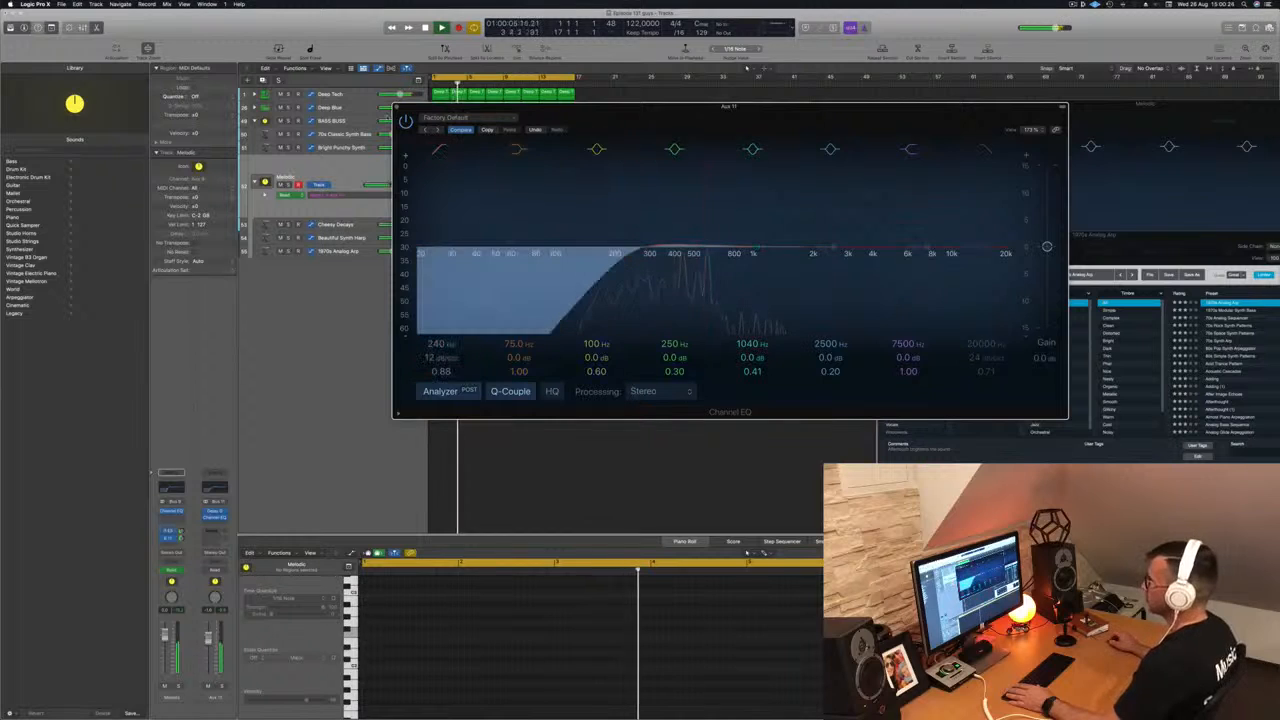
{"action": "left_click", "coordinate": [396, 107]}
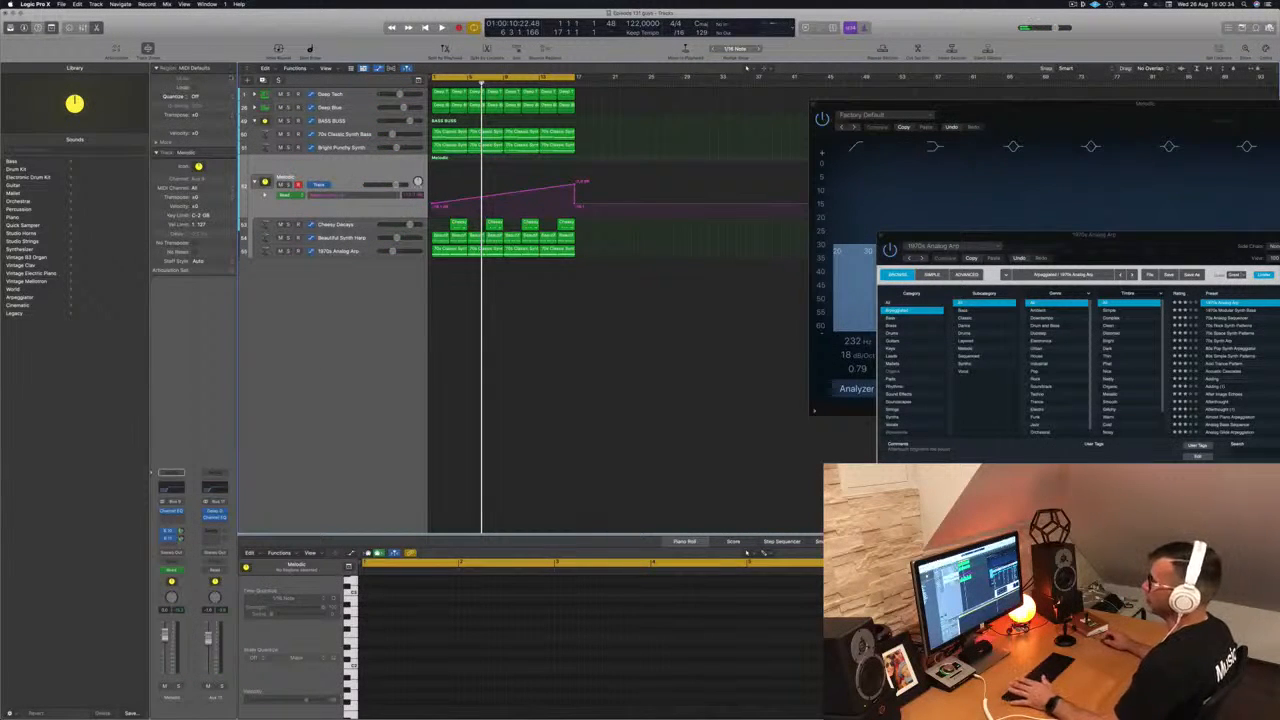
Step: Create a new Alchemy software instrument track and duplicate it twice with the same settings
{"action": "key", "text": "alt+super+n"}
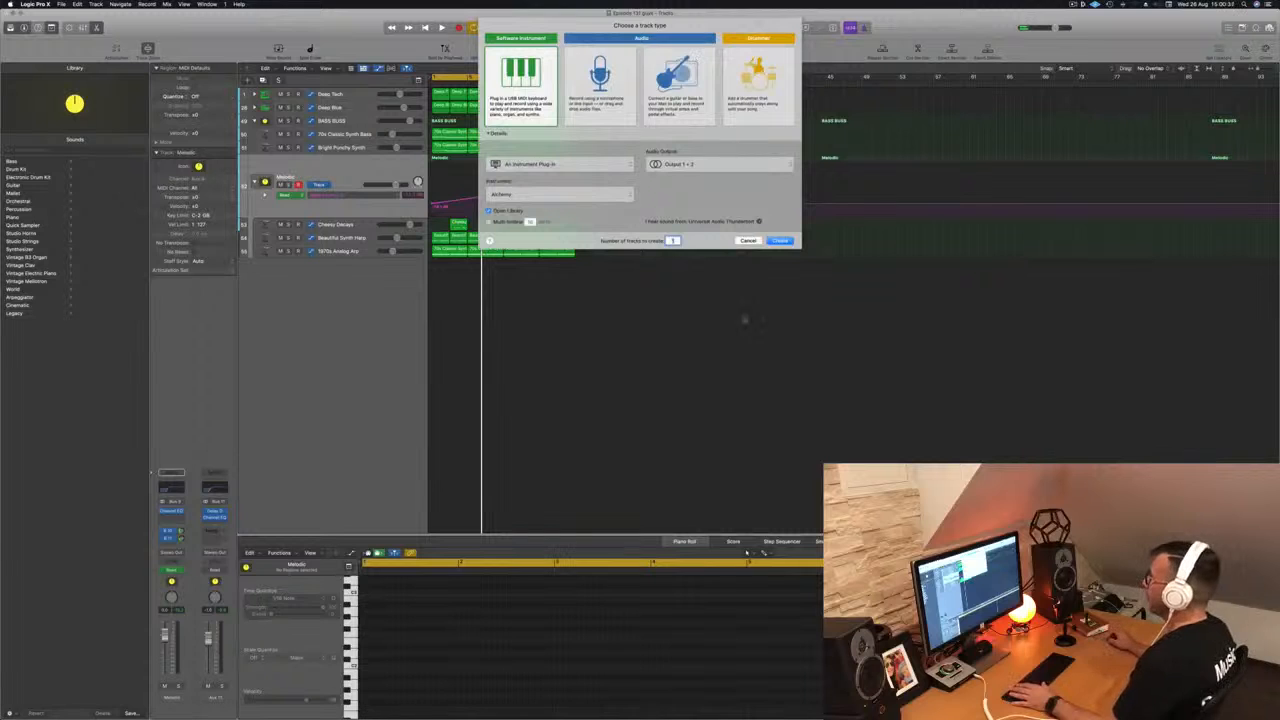
{"action": "key", "text": "Return"}
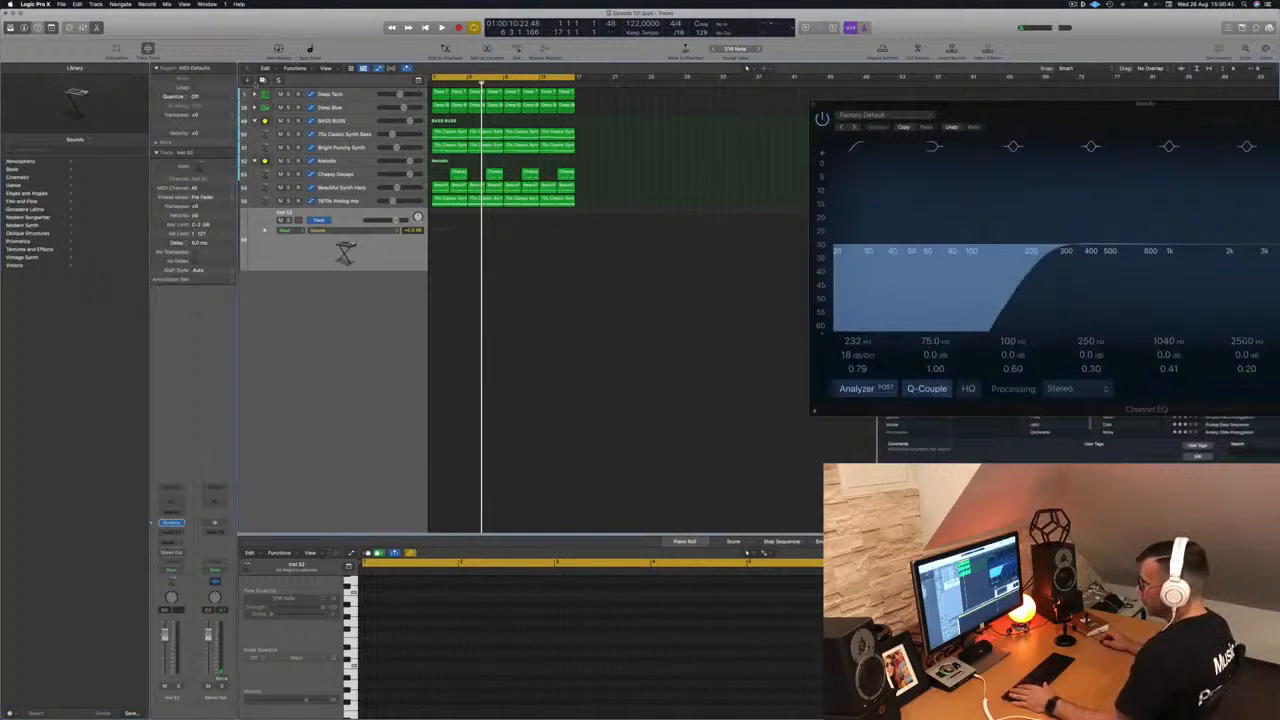
{"action": "key", "text": "super+d"}
{"action": "key", "text": "super+d"}
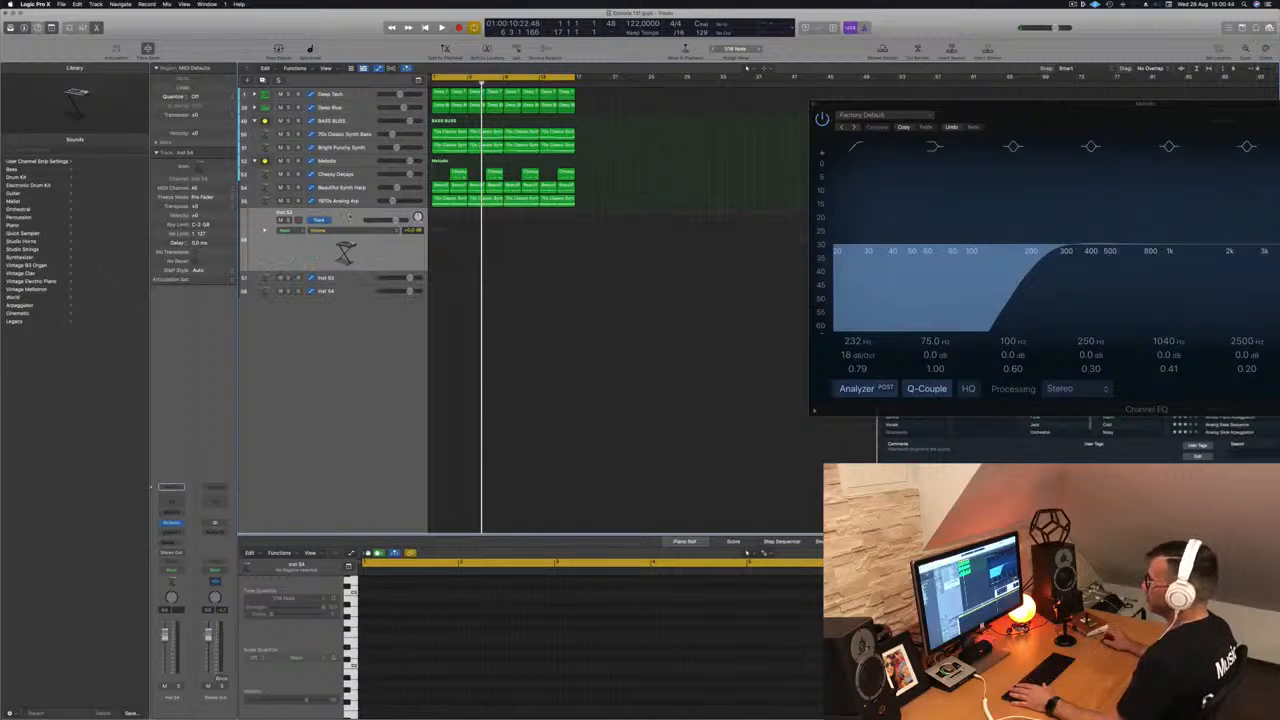
Step: Group the three new instrument tracks into a summing stack named LEADS
{"action": "right_click", "coordinate": [350, 216]}
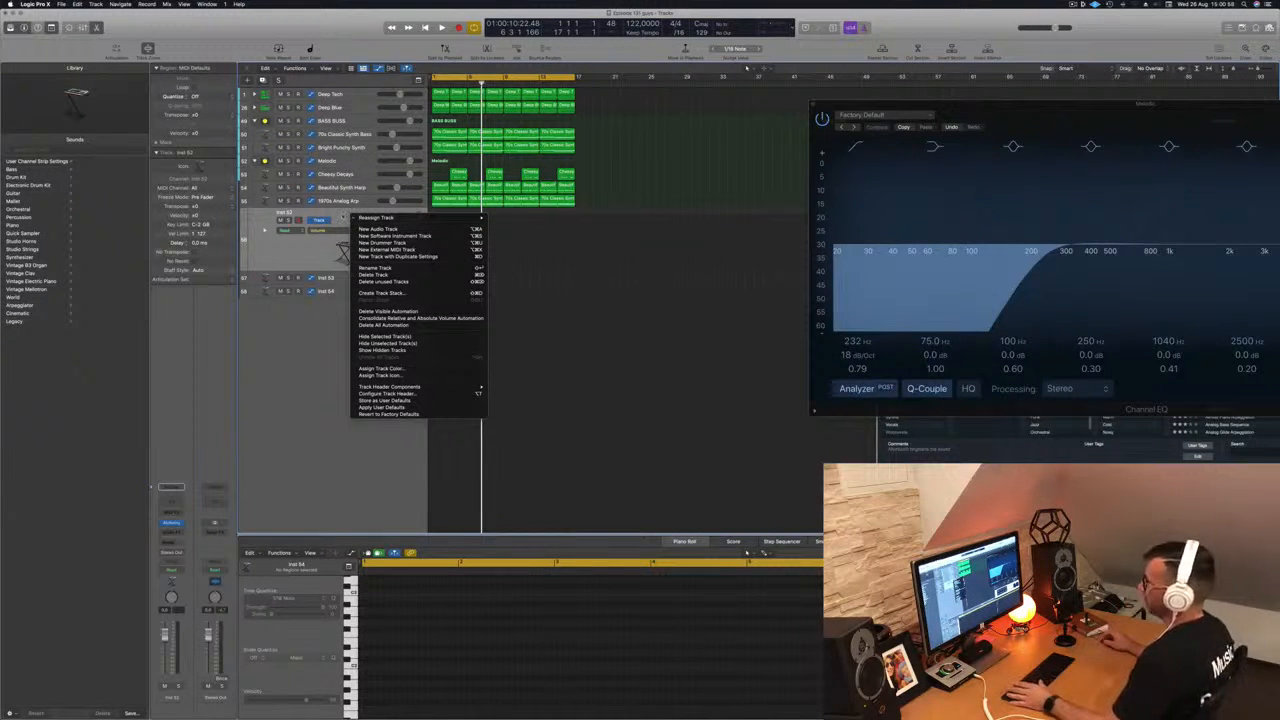
{"action": "left_click", "coordinate": [342, 216]}
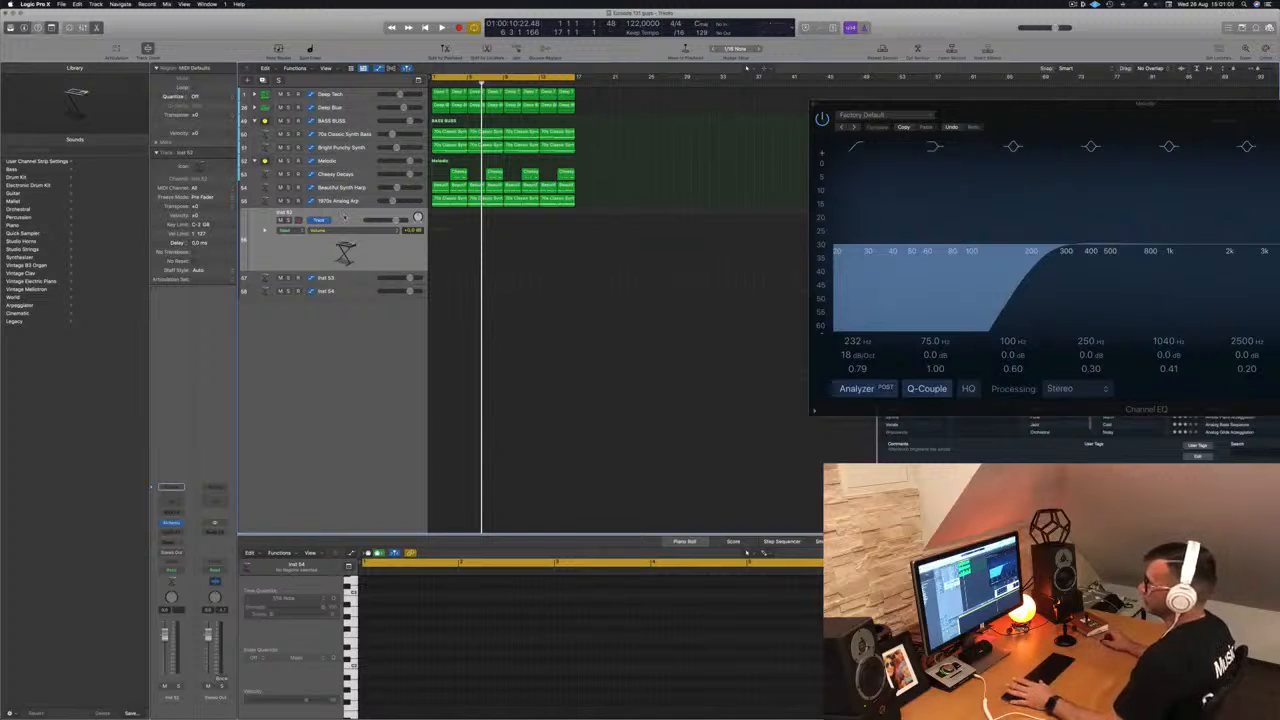
{"action": "right_click", "coordinate": [343, 217]}
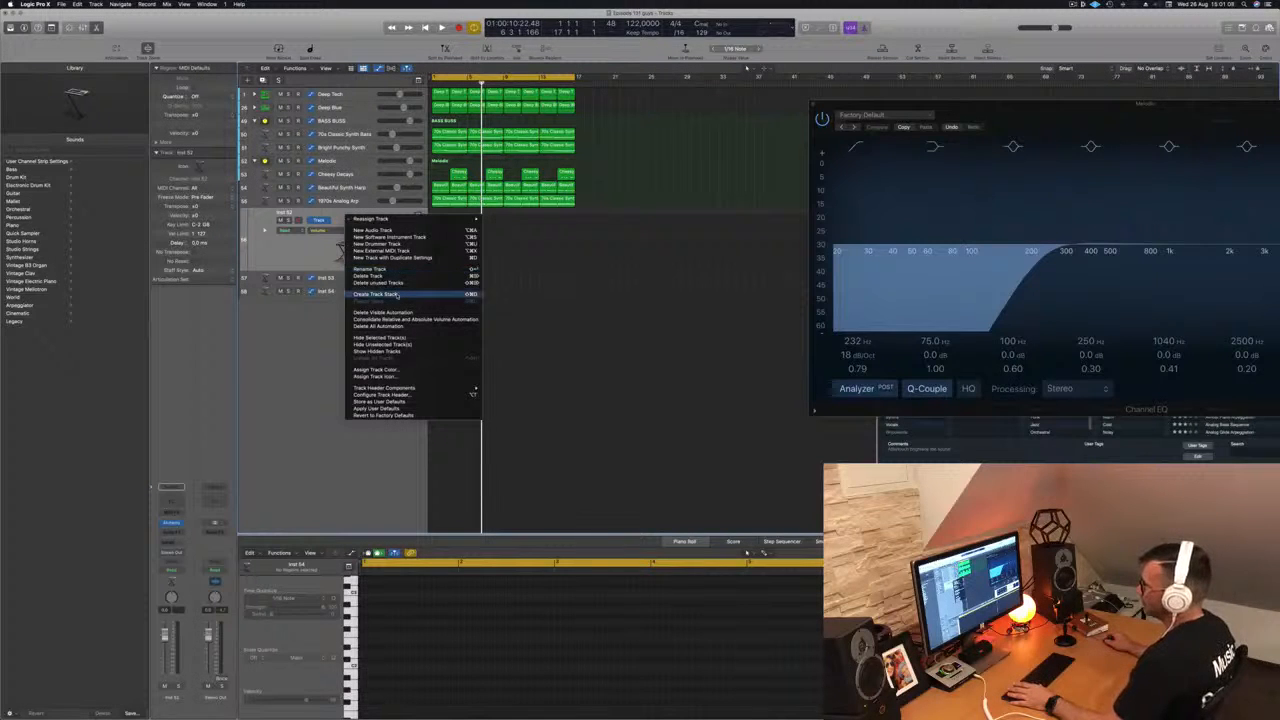
{"action": "left_click", "coordinate": [376, 294]}
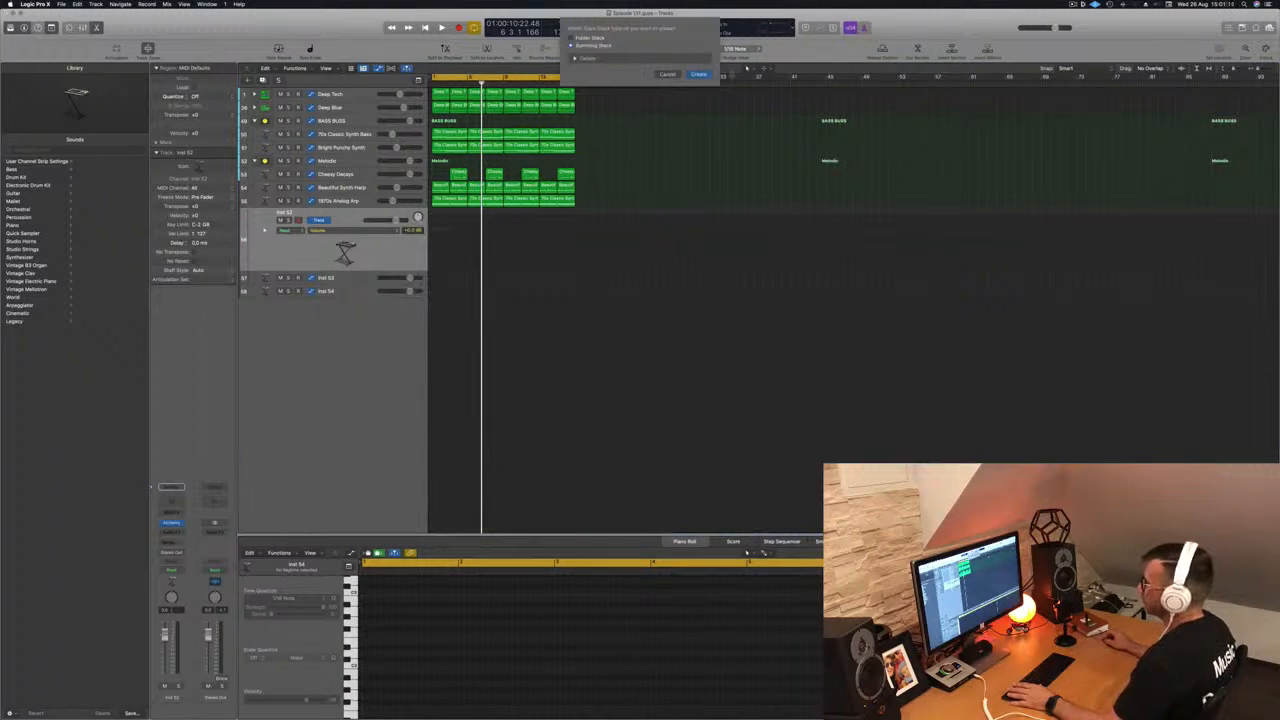
{"action": "left_click", "coordinate": [698, 74]}
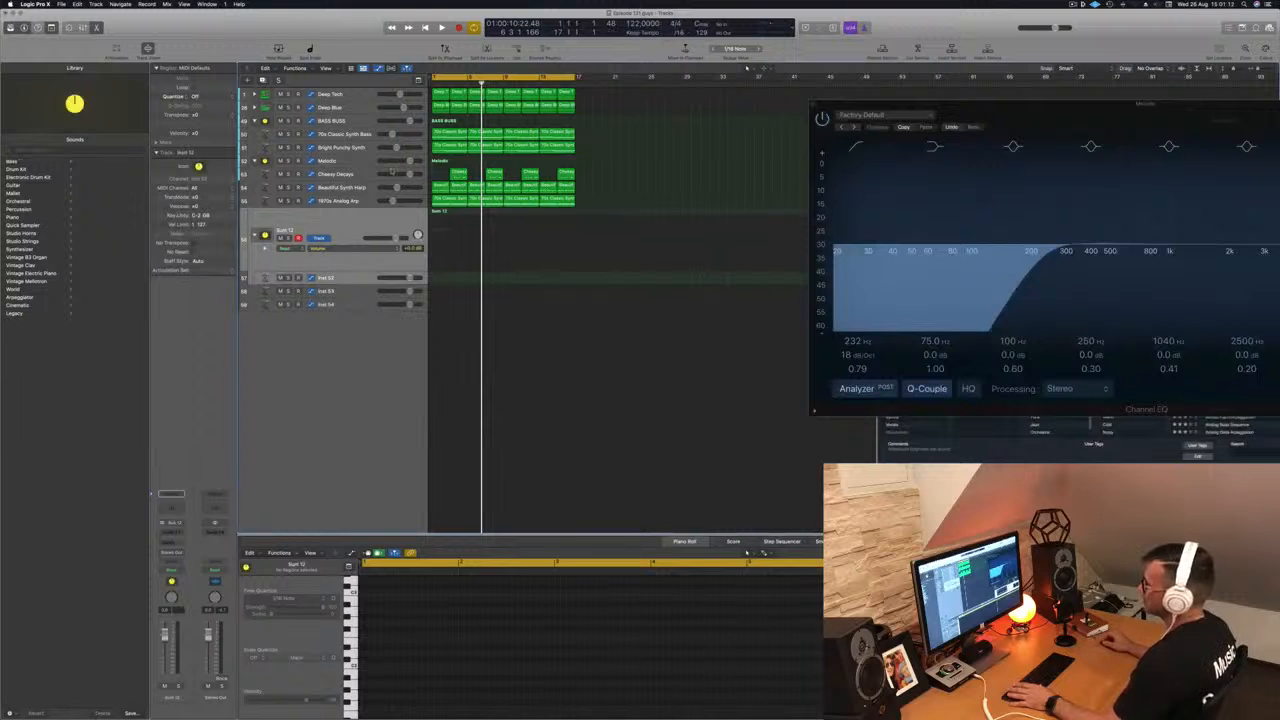
{"action": "left_click_drag", "start_coordinate": [353, 281], "coordinate": [360, 234]}
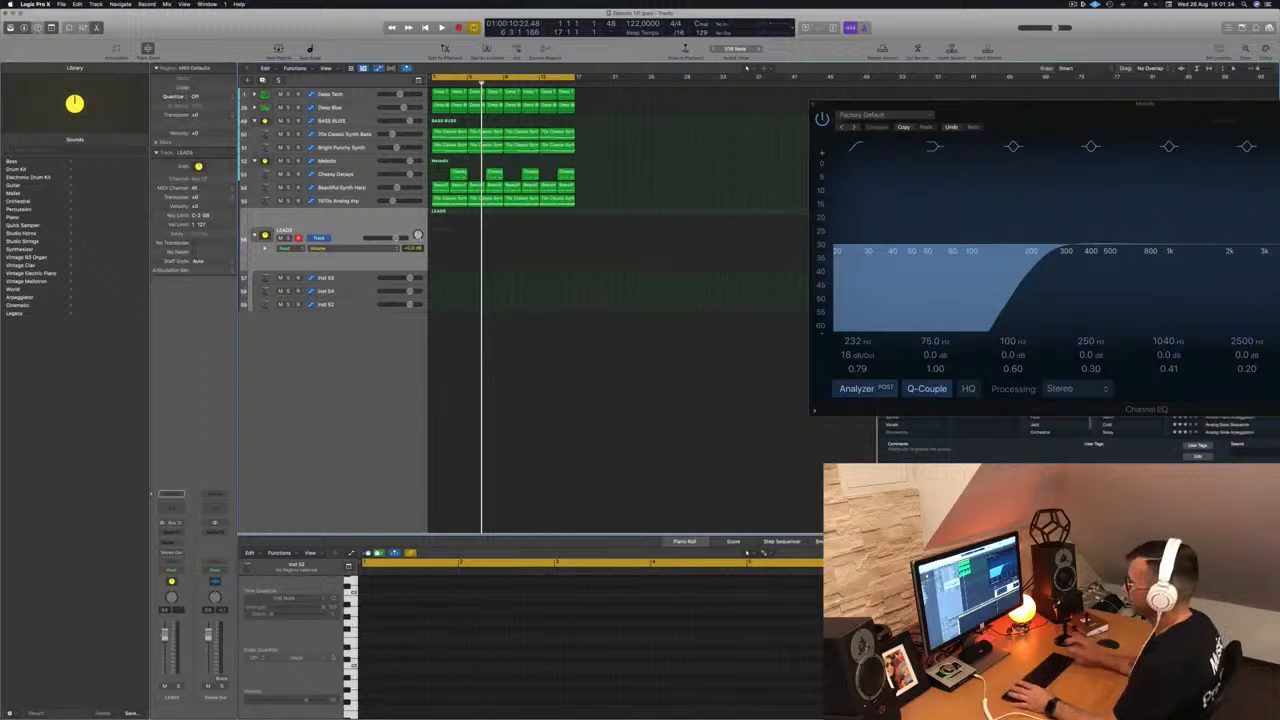
Step: Add a send to Bus 10 on the first instrument track inside the LEADS stack
{"action": "left_click", "coordinate": [361, 274]}
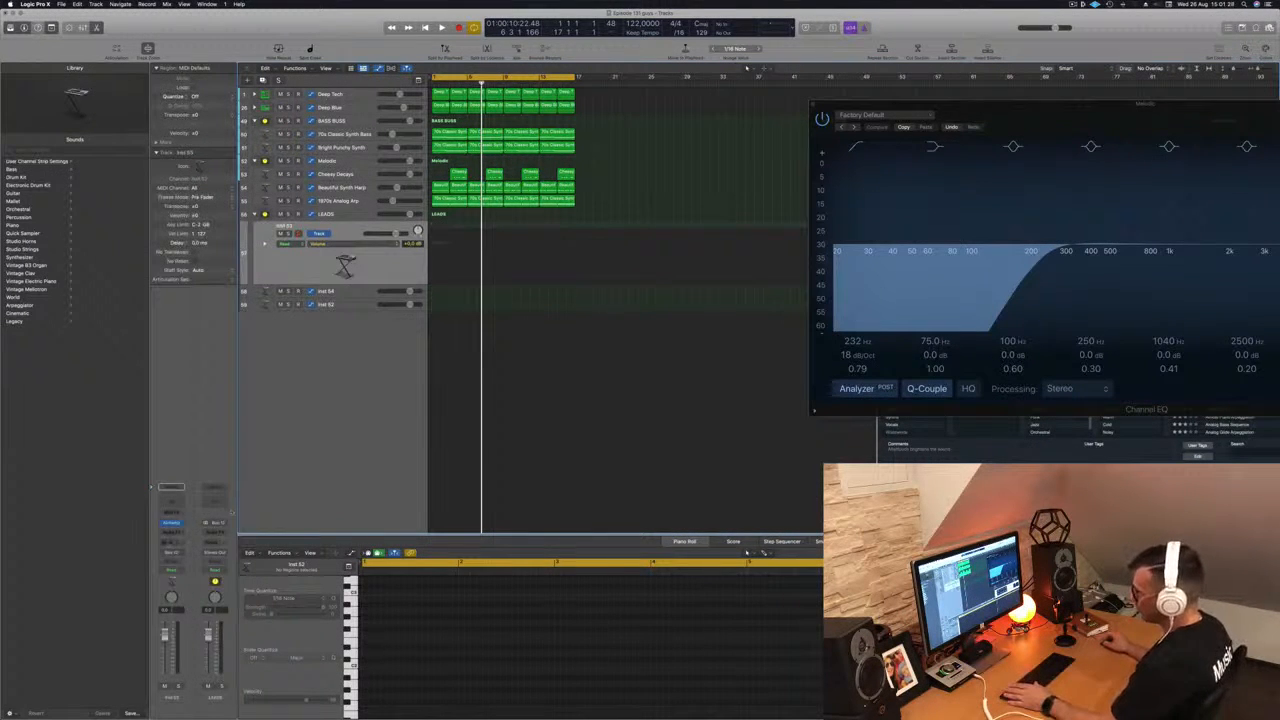
{"action": "left_click", "coordinate": [170, 543]}
{"action": "mouse_move", "coordinate": [172, 553]}
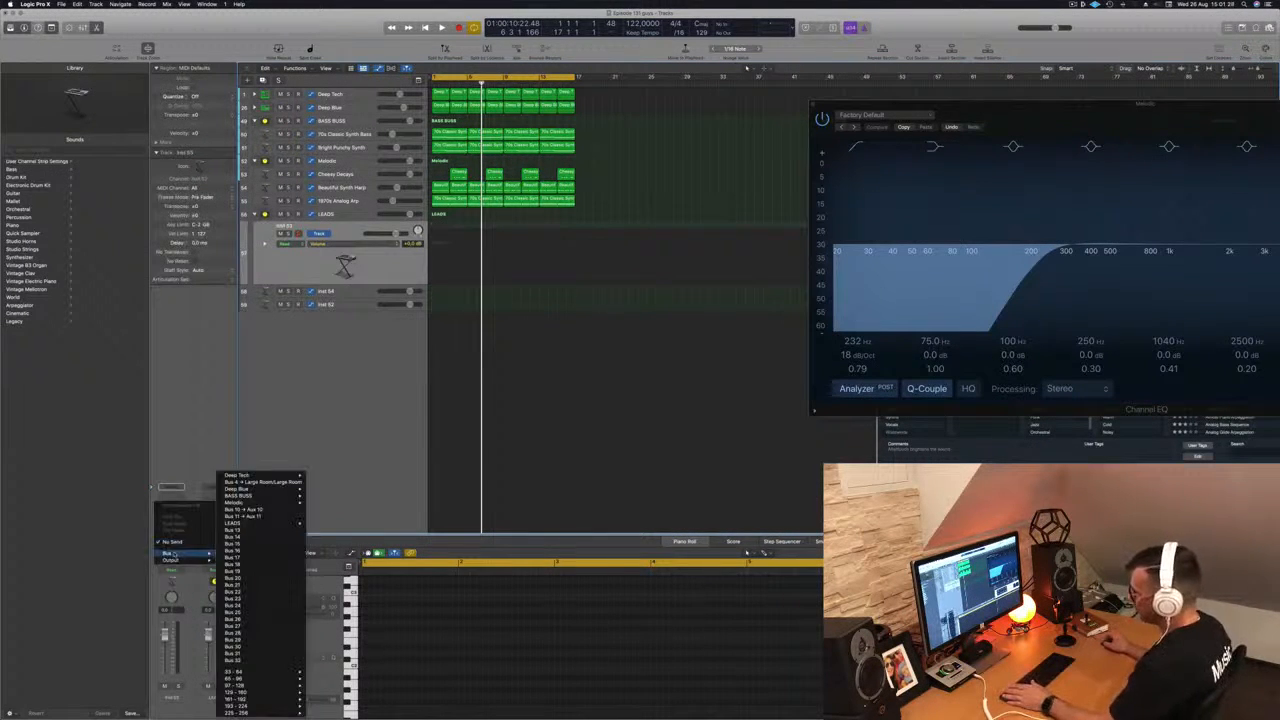
{"action": "left_click", "coordinate": [274, 515]}
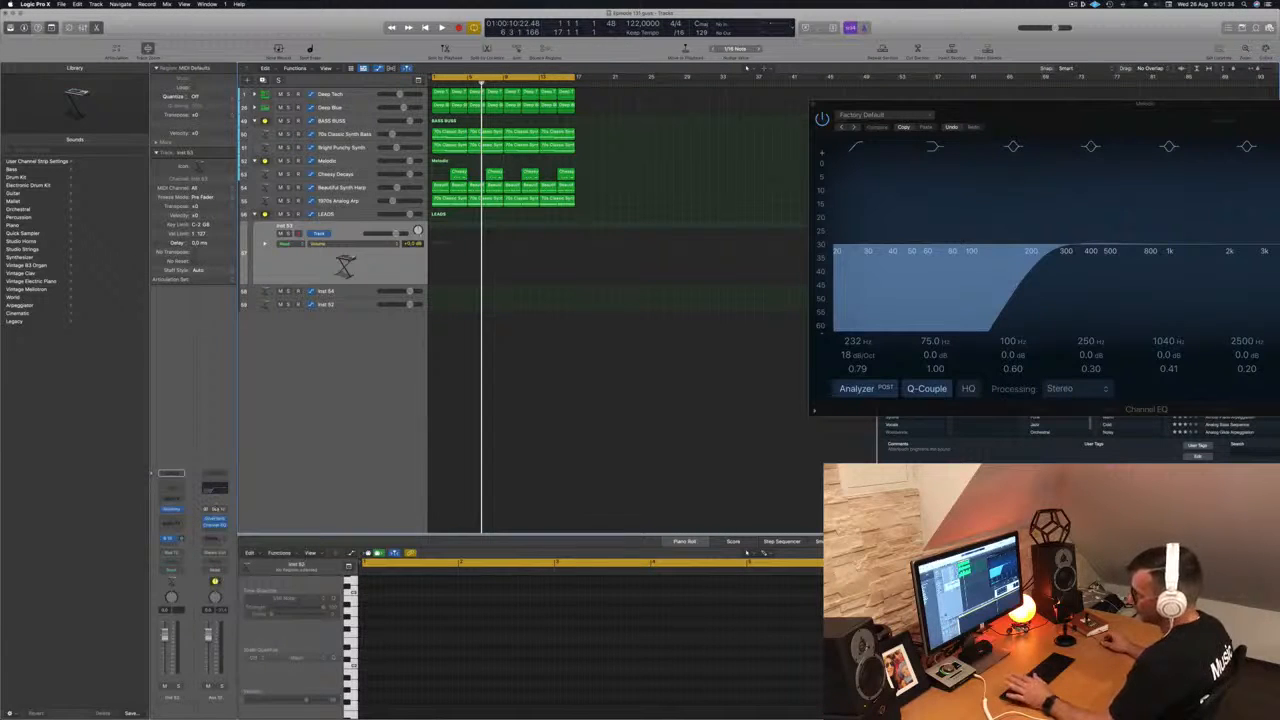
Step: Open Alchemy on the first LEADS track during playback and load the Ana Lead Toolbox preset from the Leads category
{"action": "key", "text": "space"}
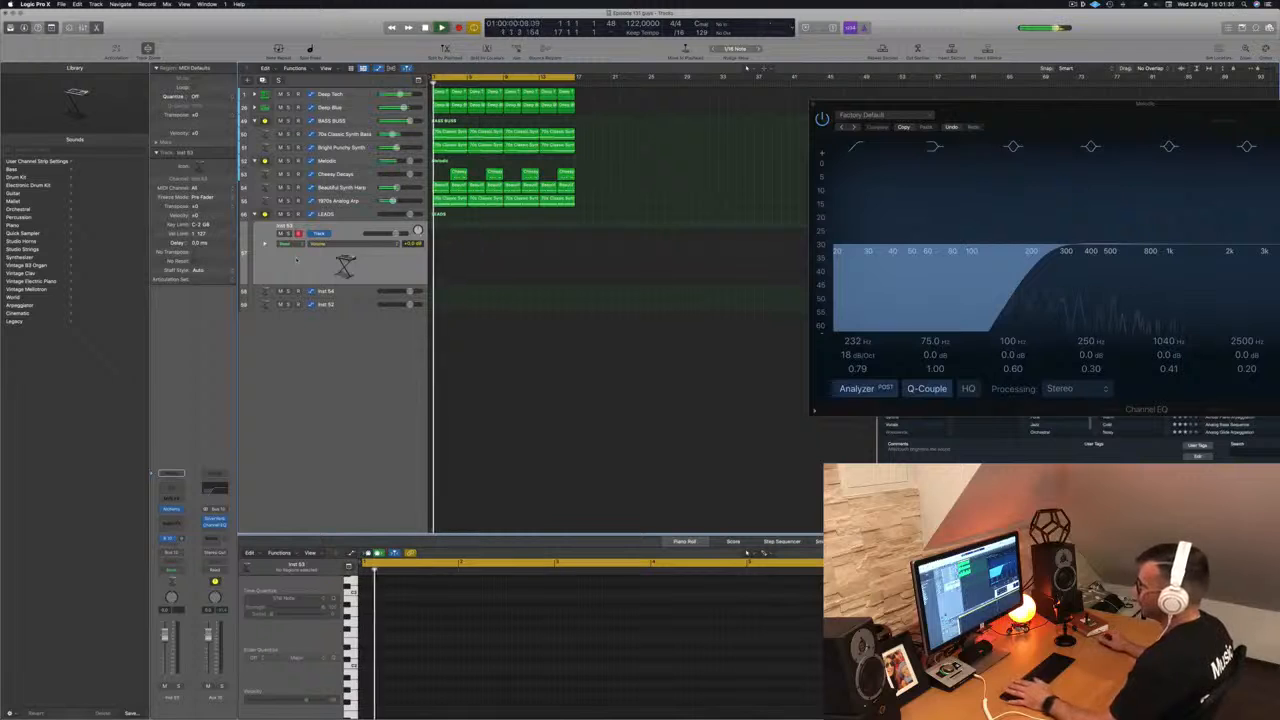
{"action": "left_click", "coordinate": [171, 508]}
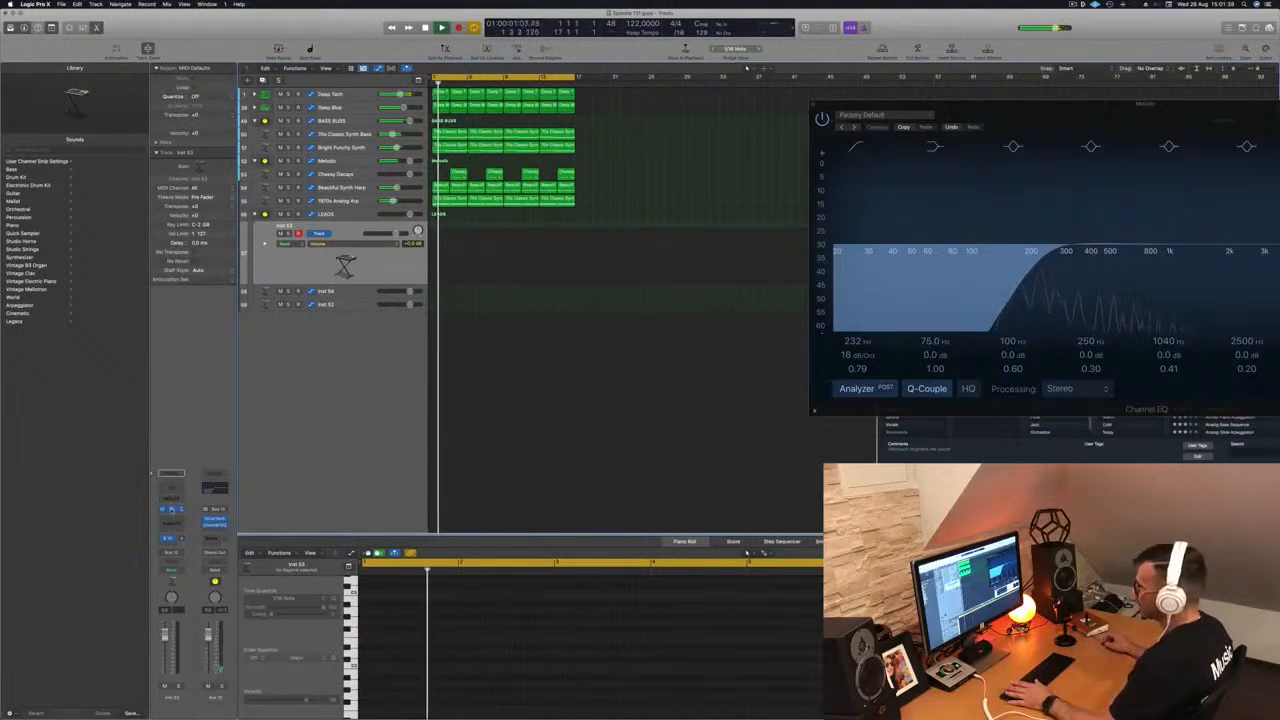
{"action": "left_click_drag", "start_coordinate": [694, 106], "coordinate": [786, 122]}
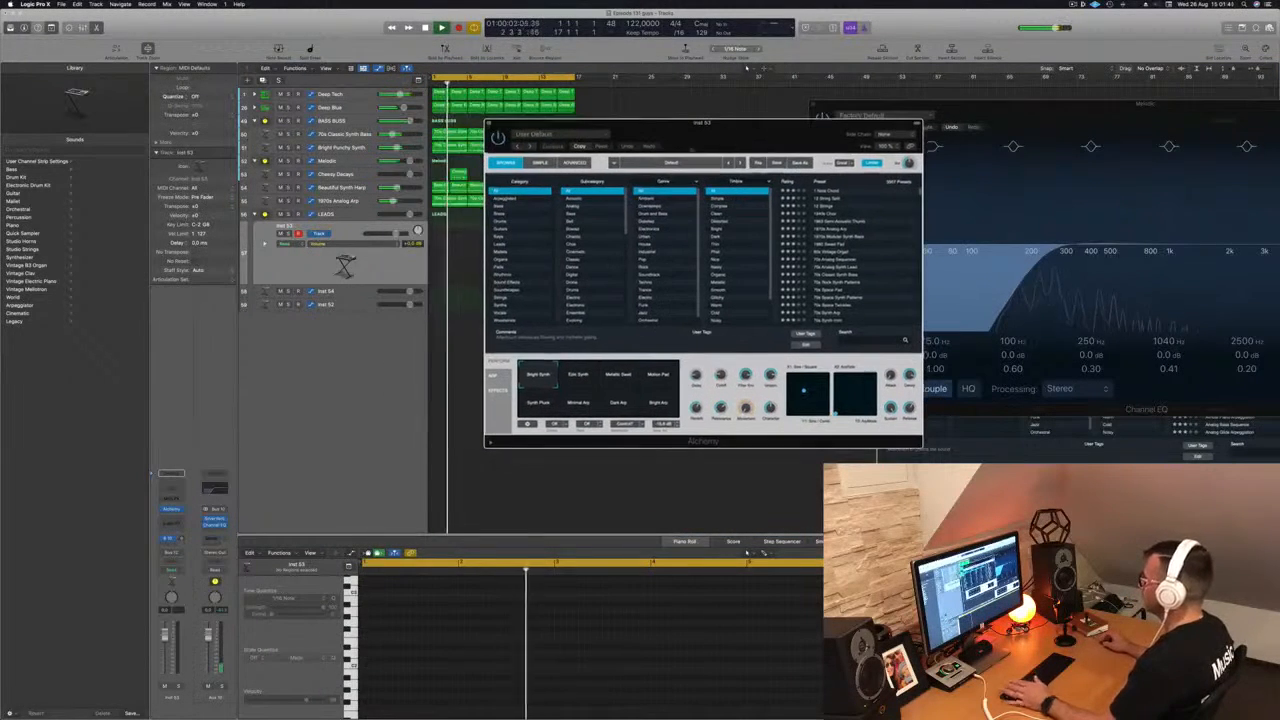
{"action": "left_click", "coordinate": [530, 250]}
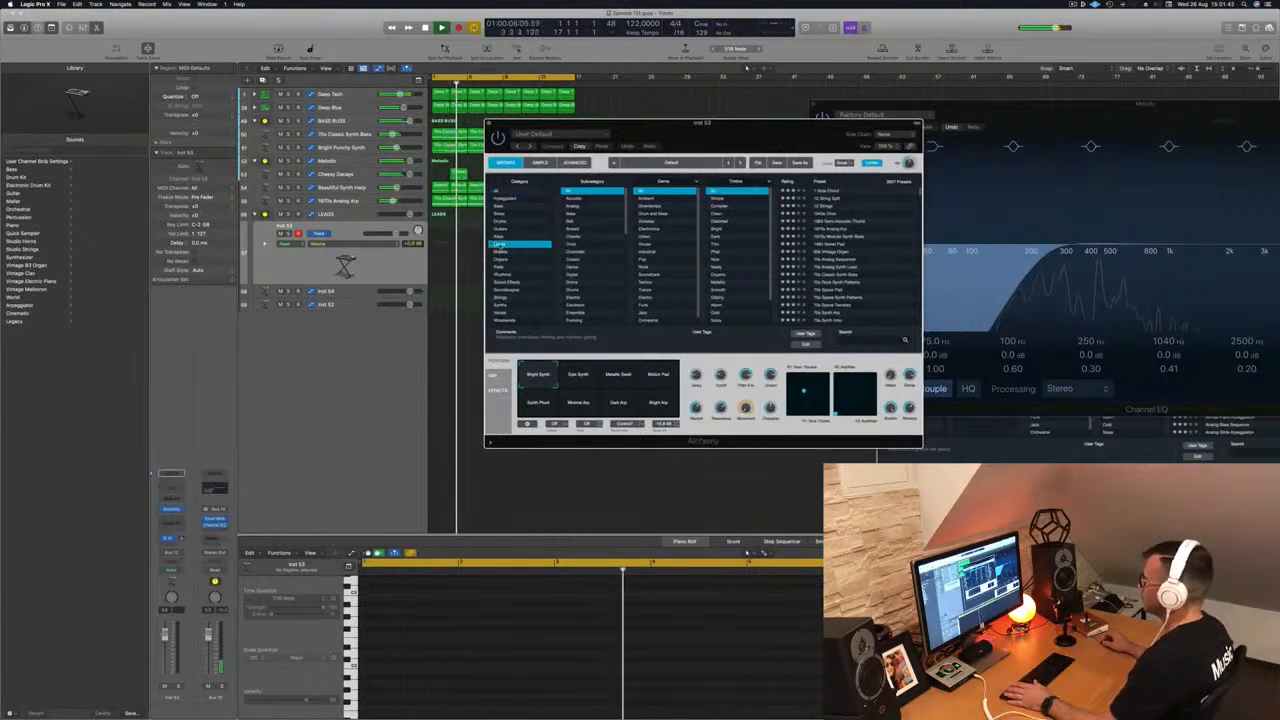
{"action": "left_click_drag", "start_coordinate": [773, 121], "coordinate": [810, 193]}
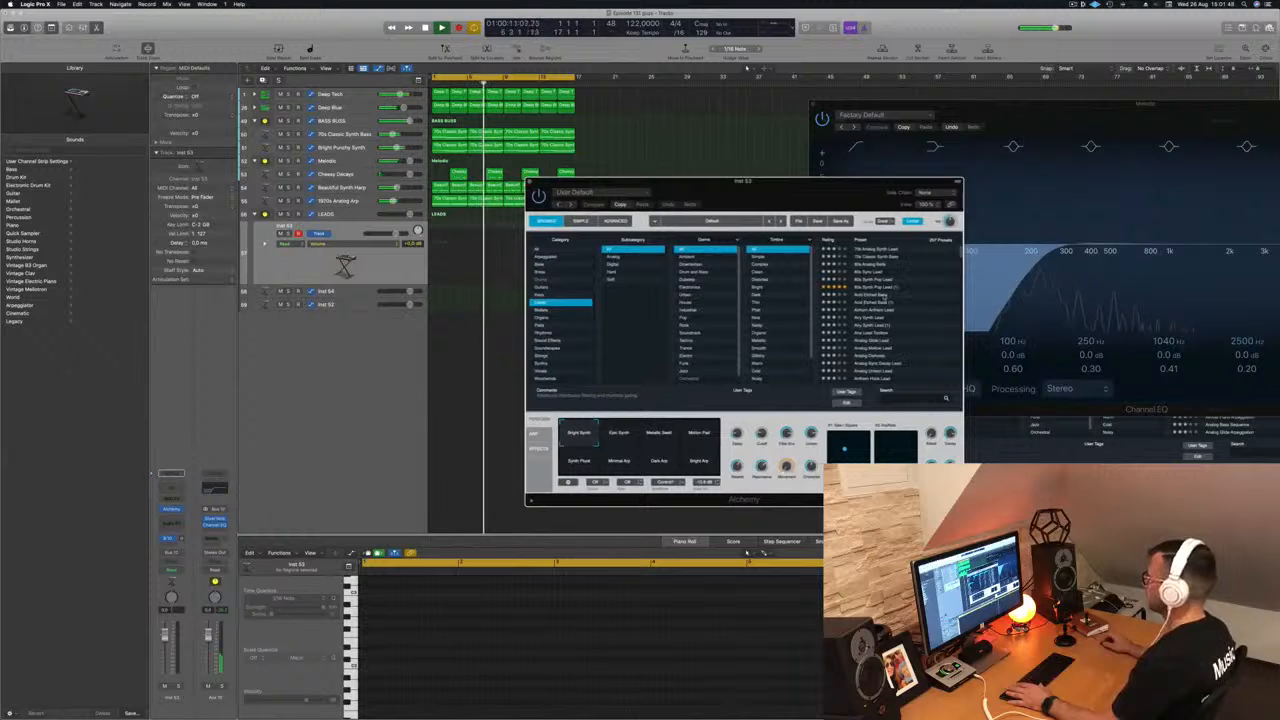
{"action": "scroll", "coordinate": [914, 298], "scroll_direction": "down", "scroll_amount": 1}
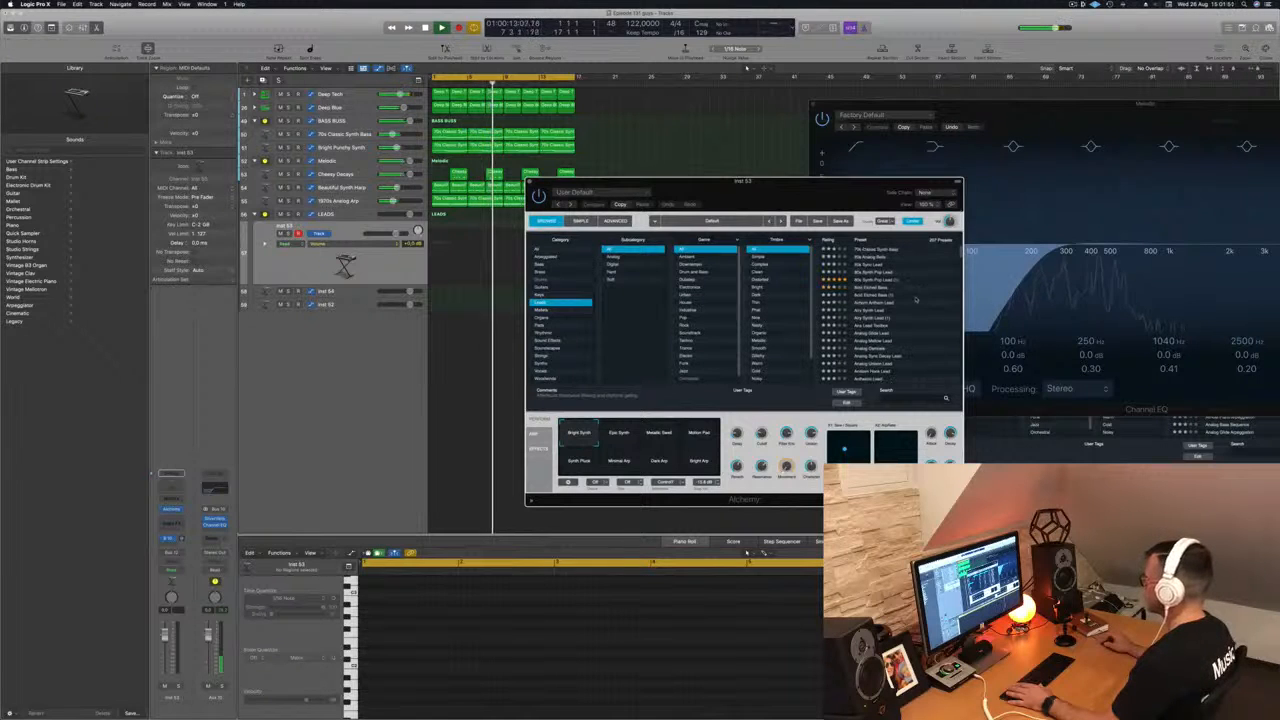
{"action": "left_click", "coordinate": [905, 325]}
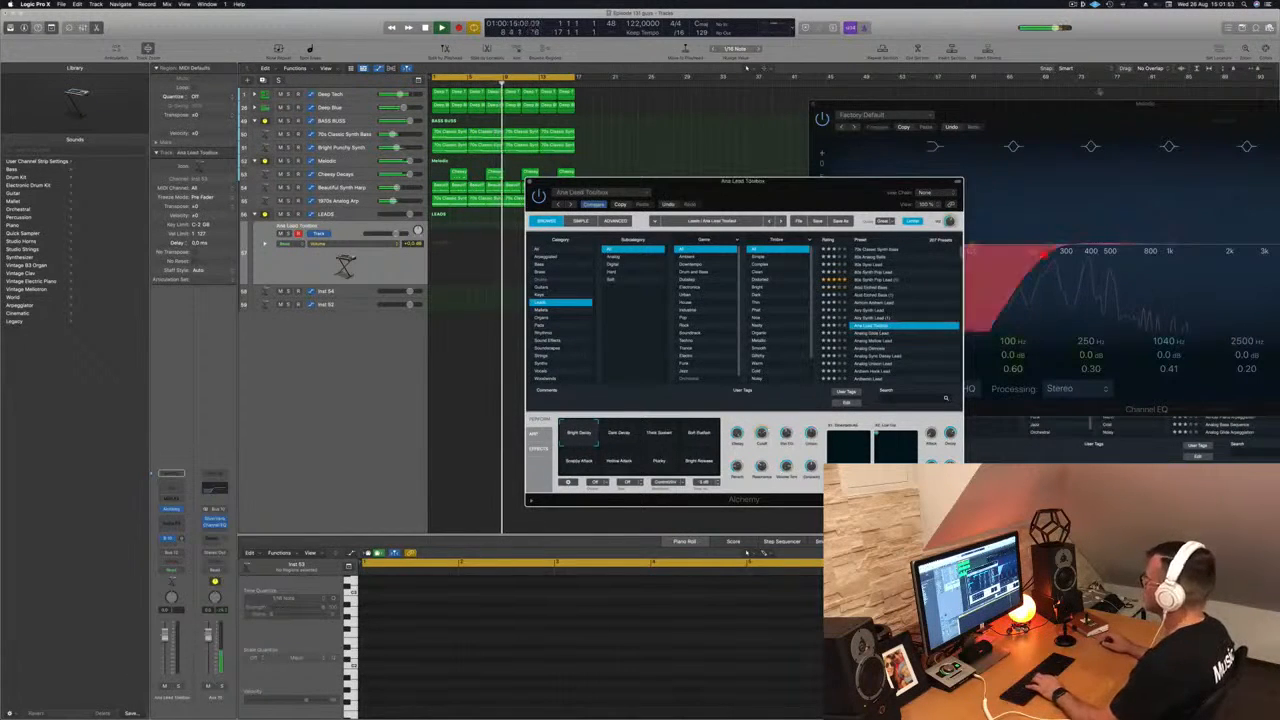
Step: Arrange the Channel EQ, Musical Typing and Alchemy windows so the on-screen keyboard and the lead presets are both accessible
{"action": "left_click_drag", "start_coordinate": [1099, 104], "coordinate": [934, 294]}
{"action": "left_click_drag", "start_coordinate": [1123, 163], "coordinate": [1067, 154]}
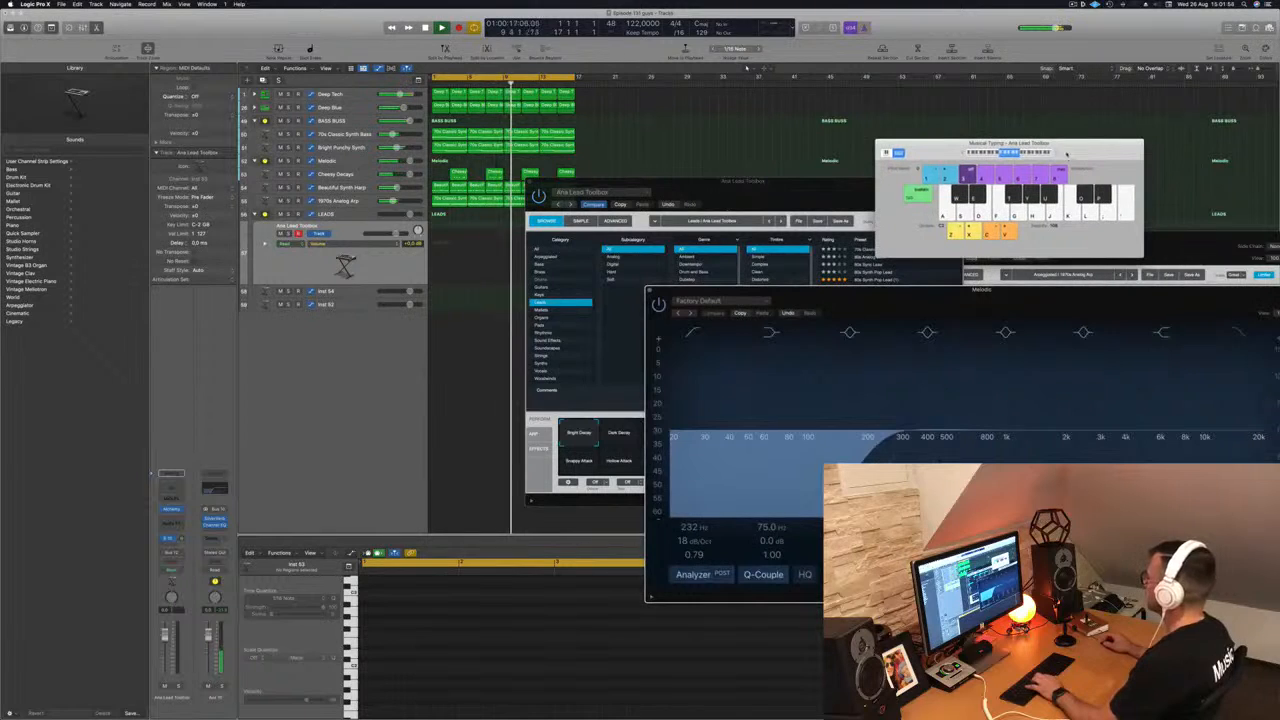
{"action": "left_click", "coordinate": [789, 188]}
{"action": "left_click_drag", "start_coordinate": [789, 188], "coordinate": [696, 178]}
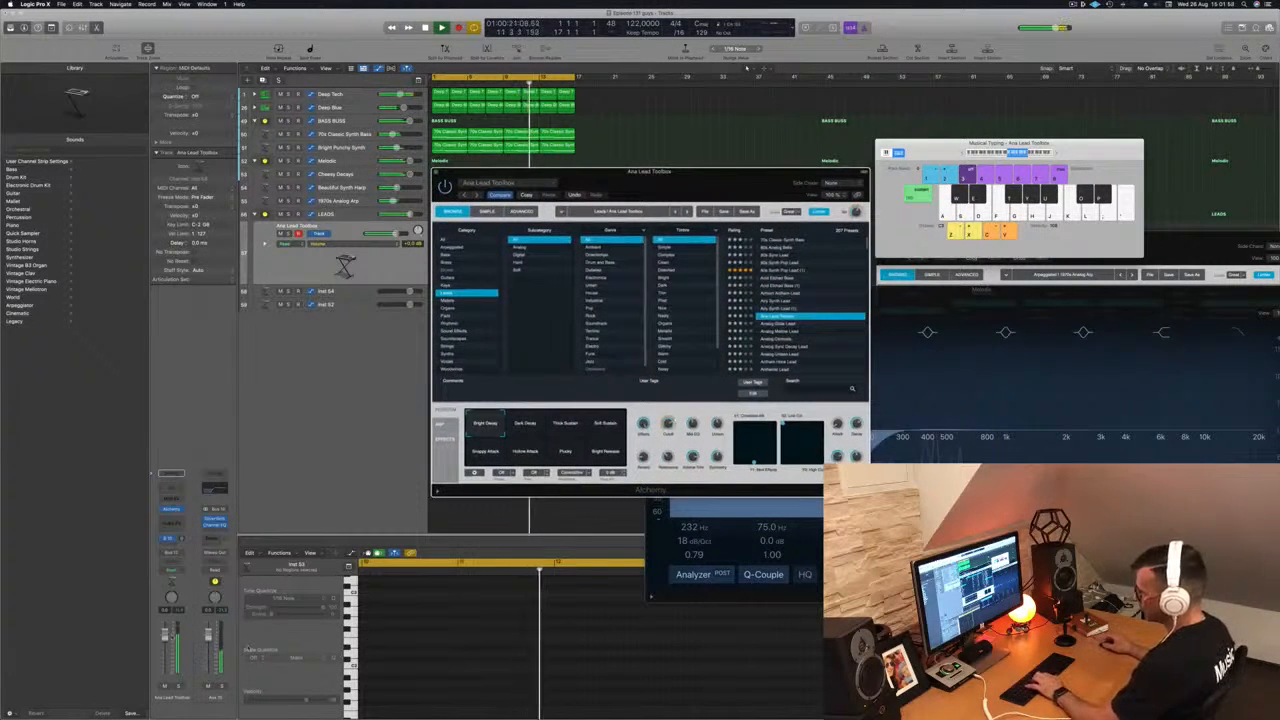
Step: Play test notes on the lead track over the loop and lower its volume fader
{"action": "key", "text": "k"}
{"action": "key", "text": "h"}
{"action": "left_click_drag", "start_coordinate": [164, 634], "coordinate": [164, 652]}
{"action": "key", "text": "j"}
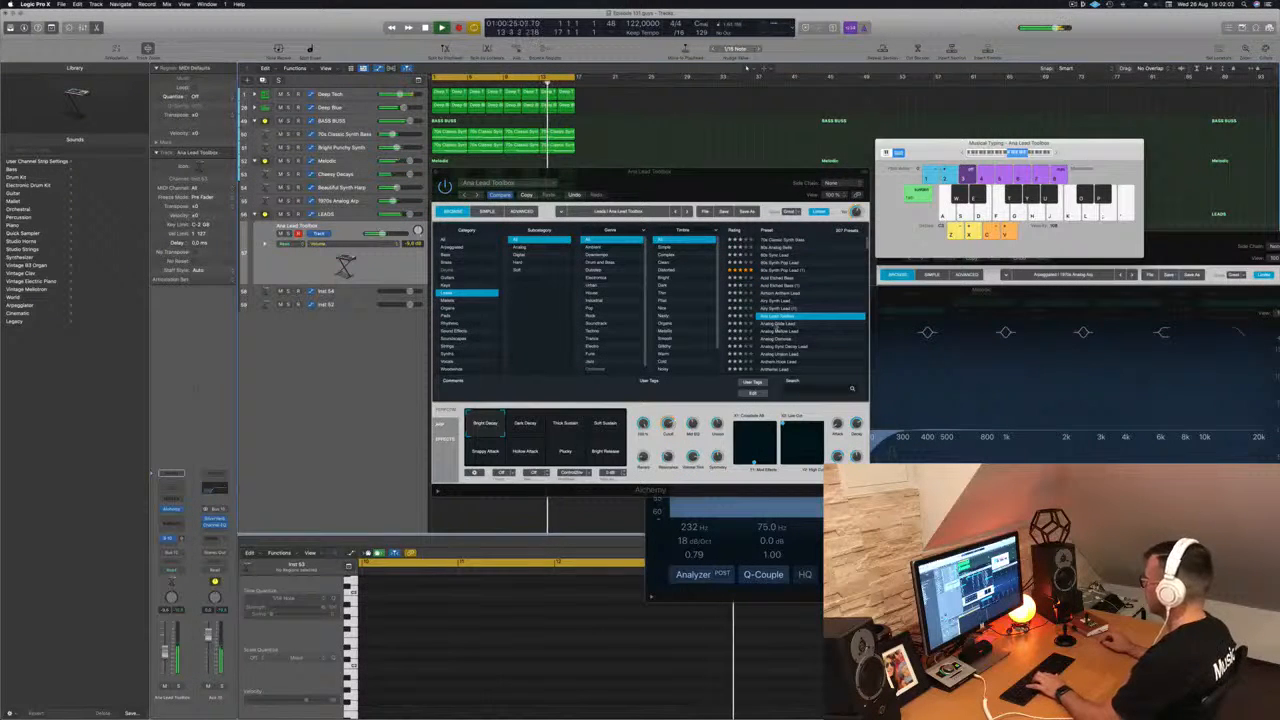
Step: Try the Analog Glide Lead preset and load Analog Mellow Lead in its place
{"action": "left_click", "coordinate": [777, 326]}
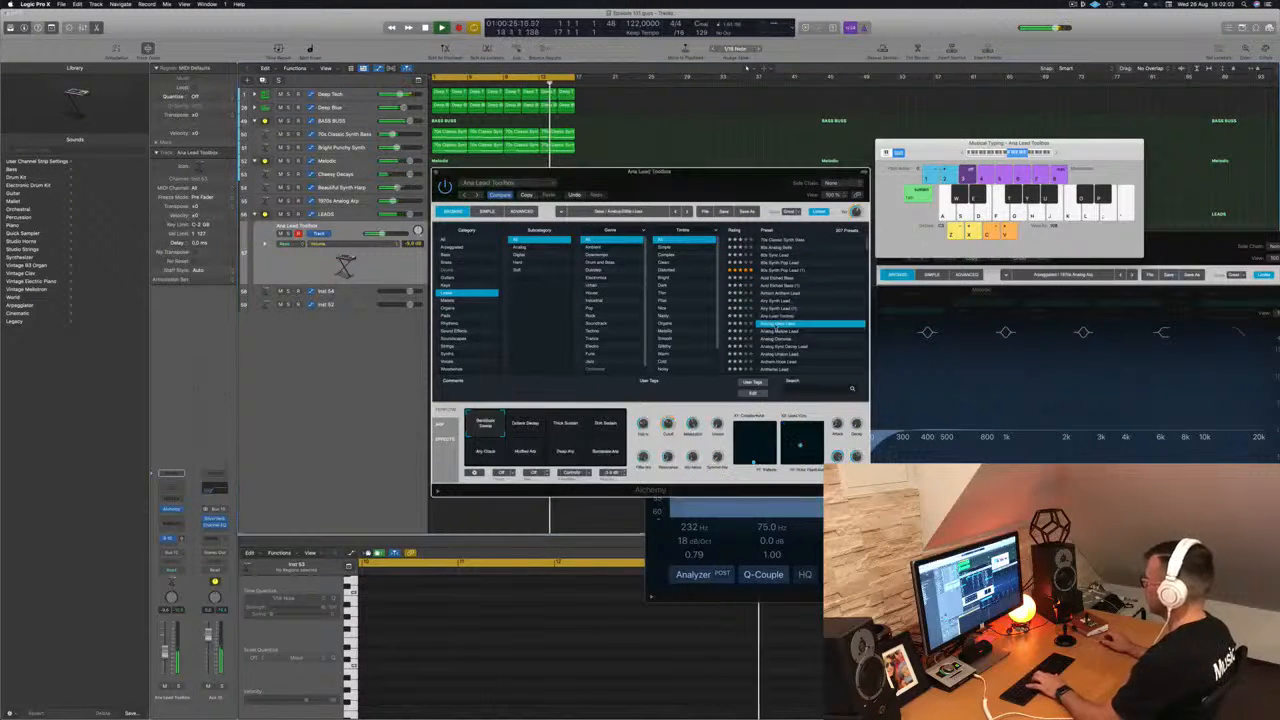
{"action": "left_click", "coordinate": [777, 332]}
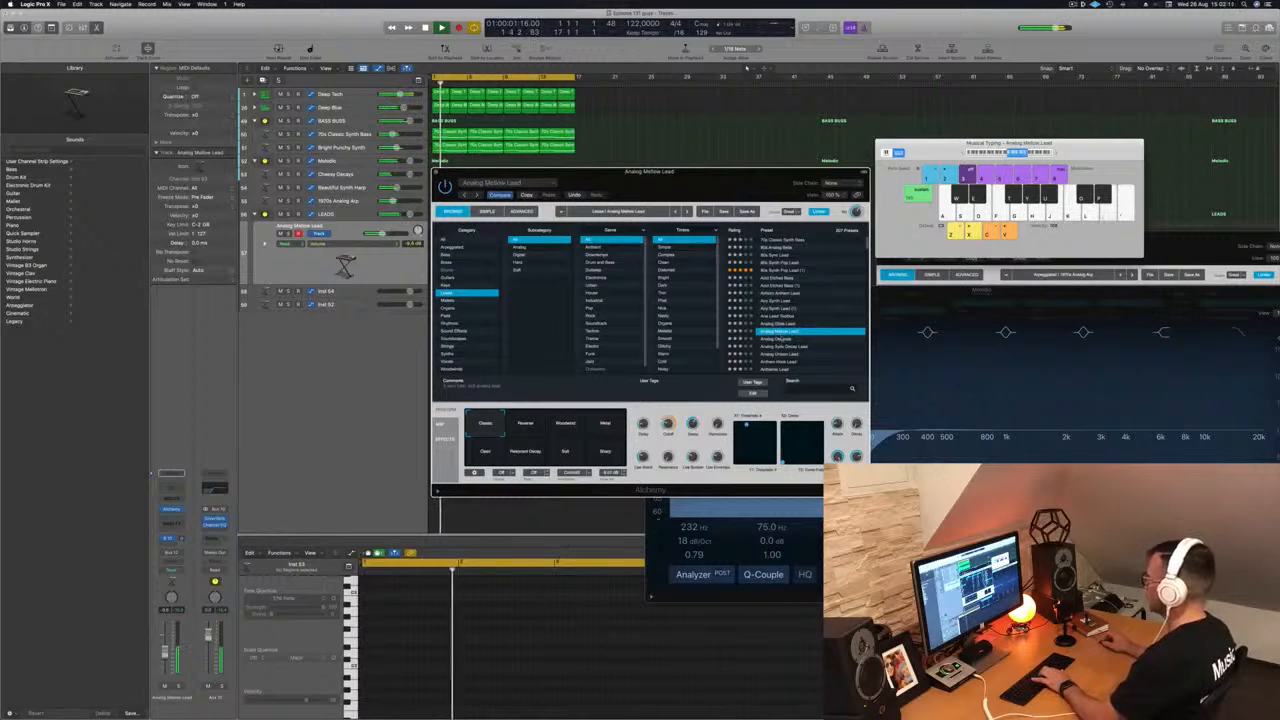
Step: Audition the next Alchemy lead presets during playback, including Analog Sync Decay Lead and Analog Unison Lead
{"action": "left_click_drag", "start_coordinate": [762, 187], "coordinate": [845, 163]}
{"action": "left_click", "coordinate": [999, 303]}
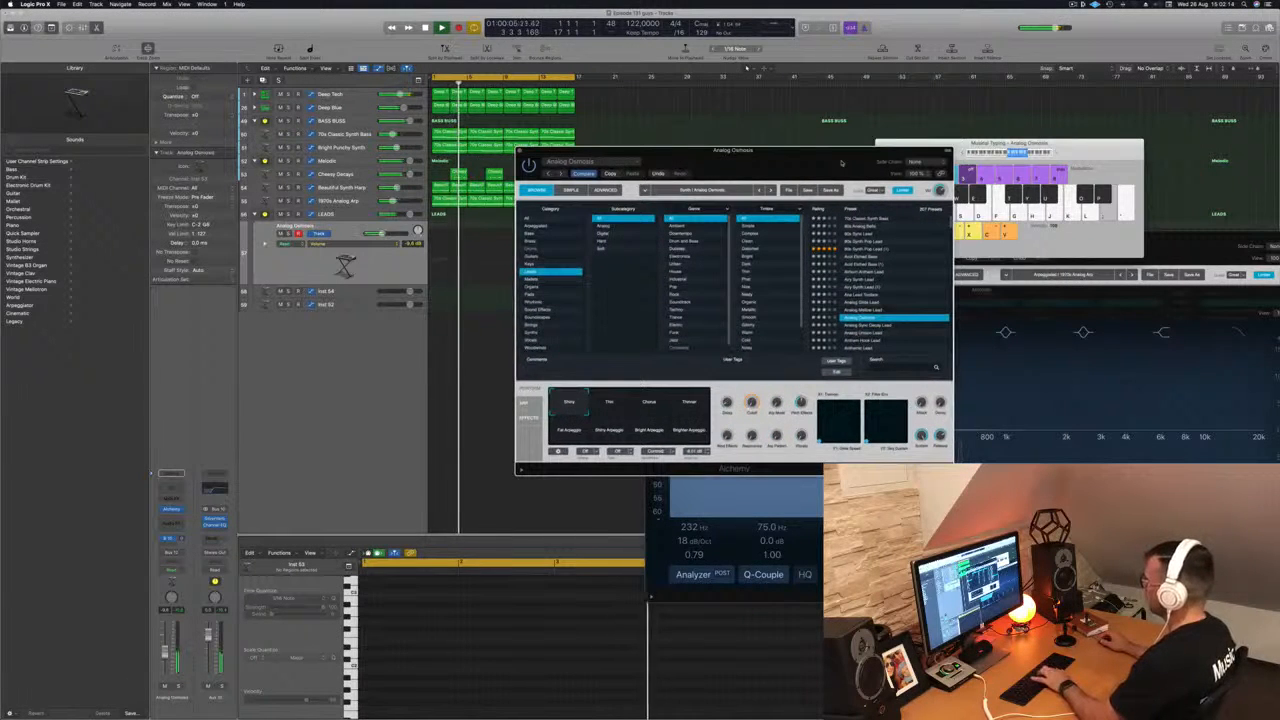
{"action": "left_click", "coordinate": [874, 326]}
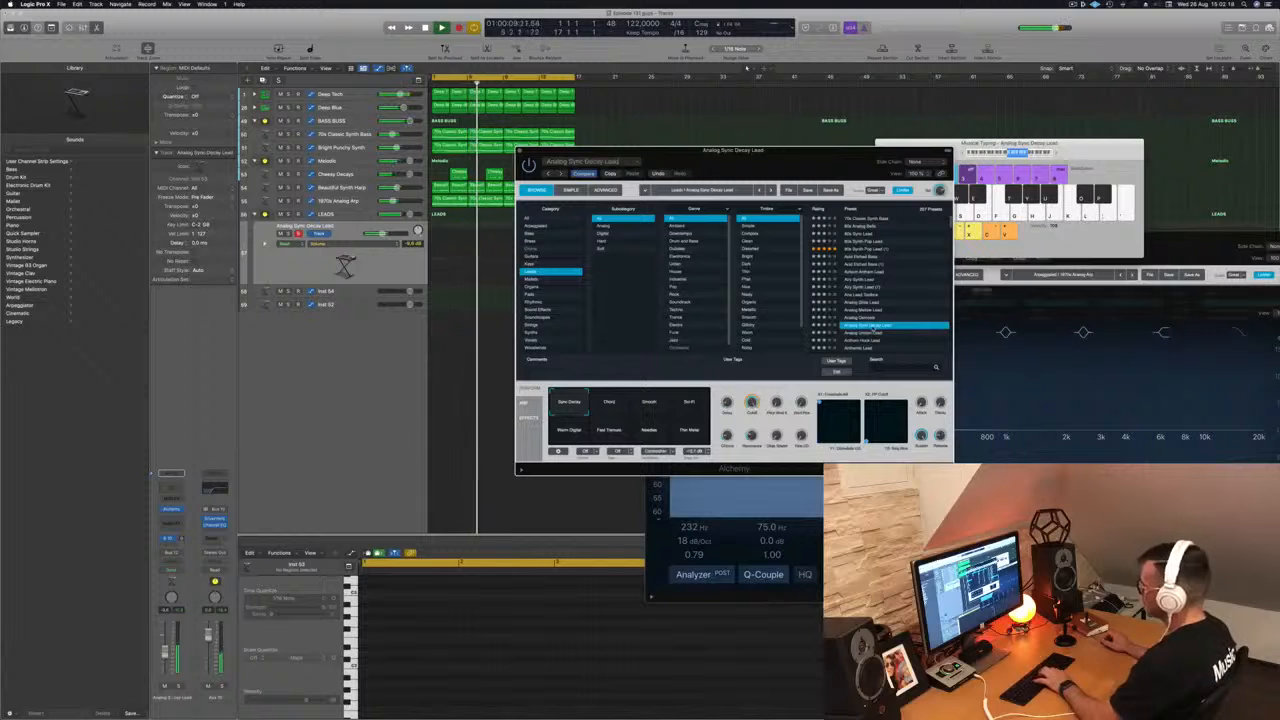
{"action": "left_click", "coordinate": [869, 333]}
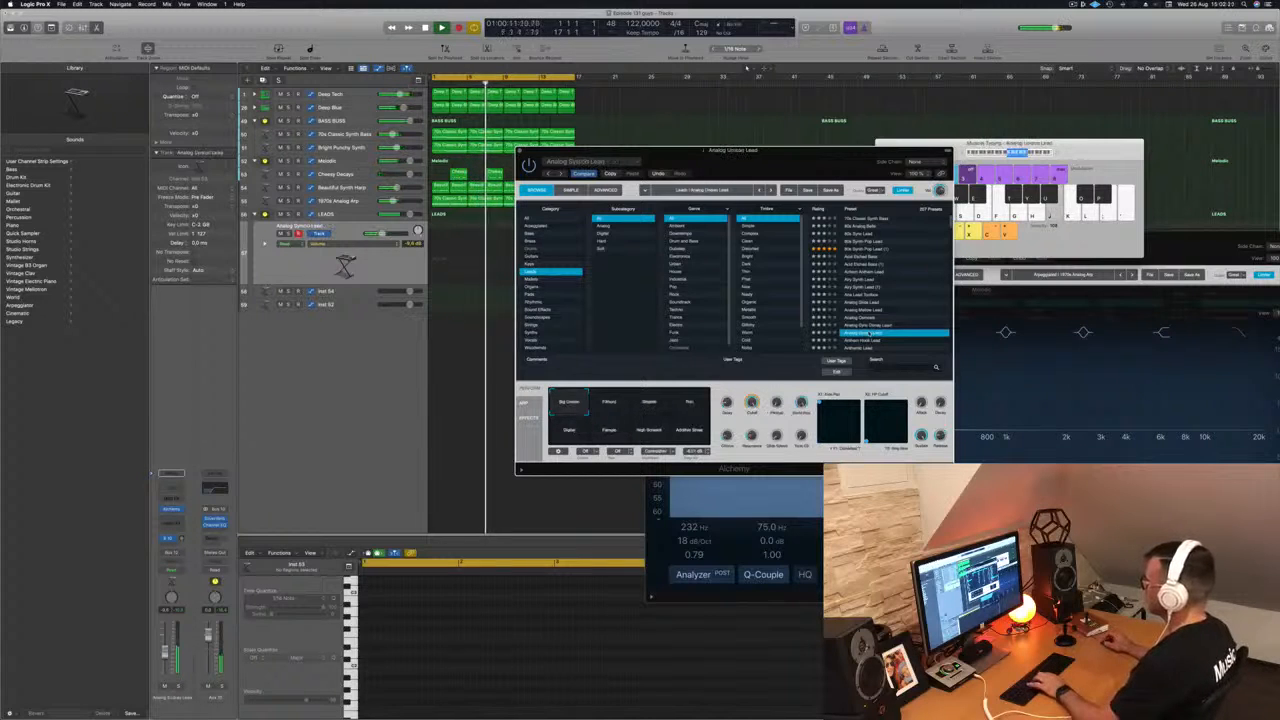
{"action": "scroll", "coordinate": [881, 298], "scroll_direction": "down", "scroll_amount": 2}
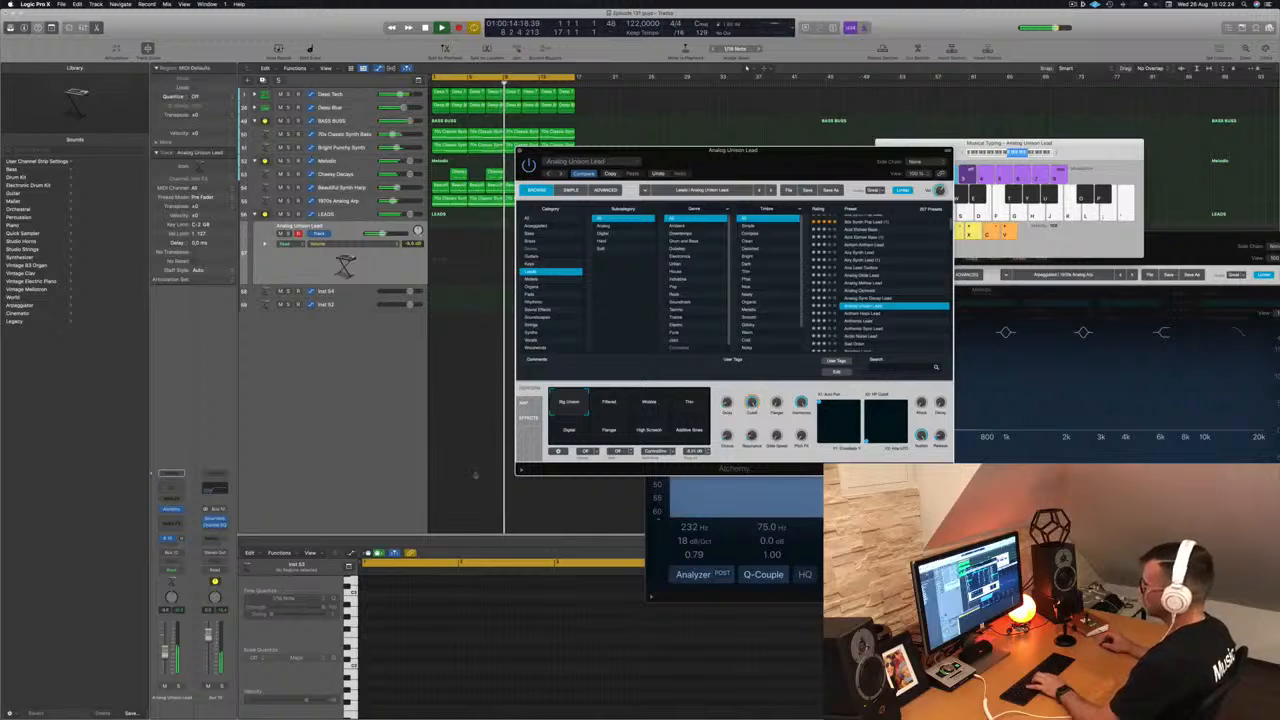
Step: Audition Anthem Hook Lead with a few test notes, followed by Anthemic Lead, Anthemic Sync Lead and Arctic Noise Lead
{"action": "key", "text": "Down"}
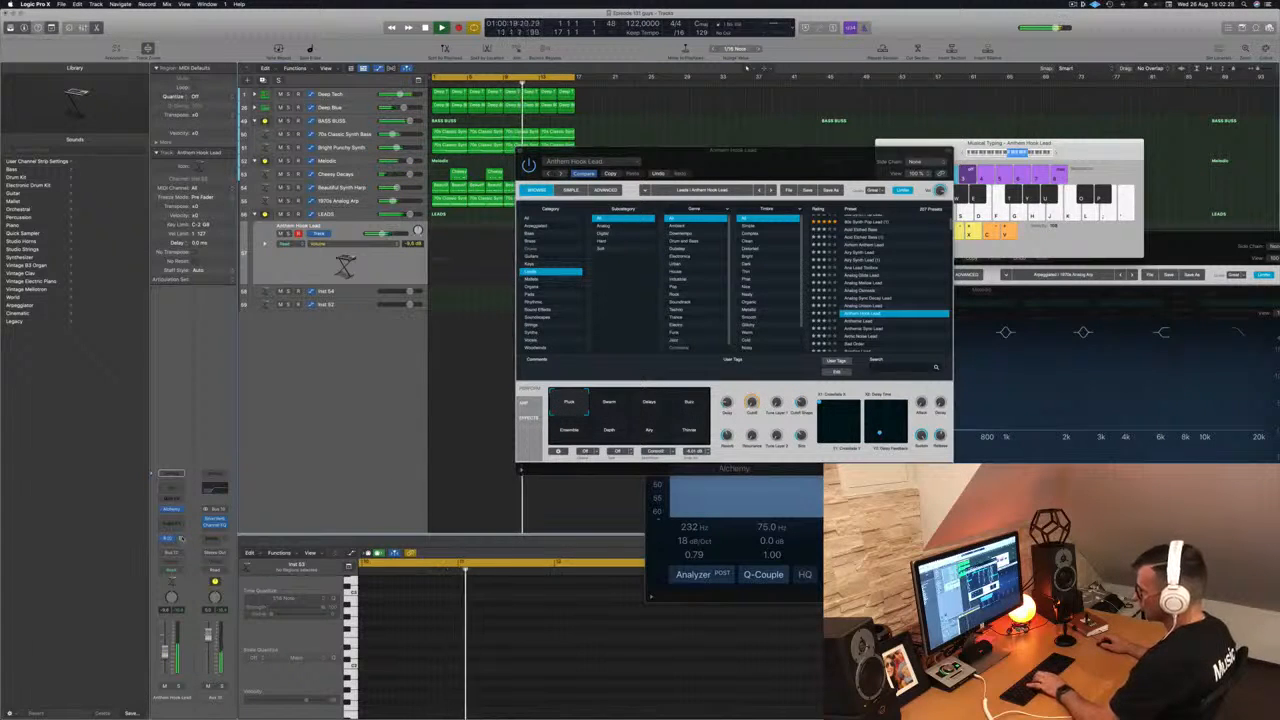
{"action": "key", "text": "k"}
{"action": "key", "text": "j"}
{"action": "key", "text": "Down"}
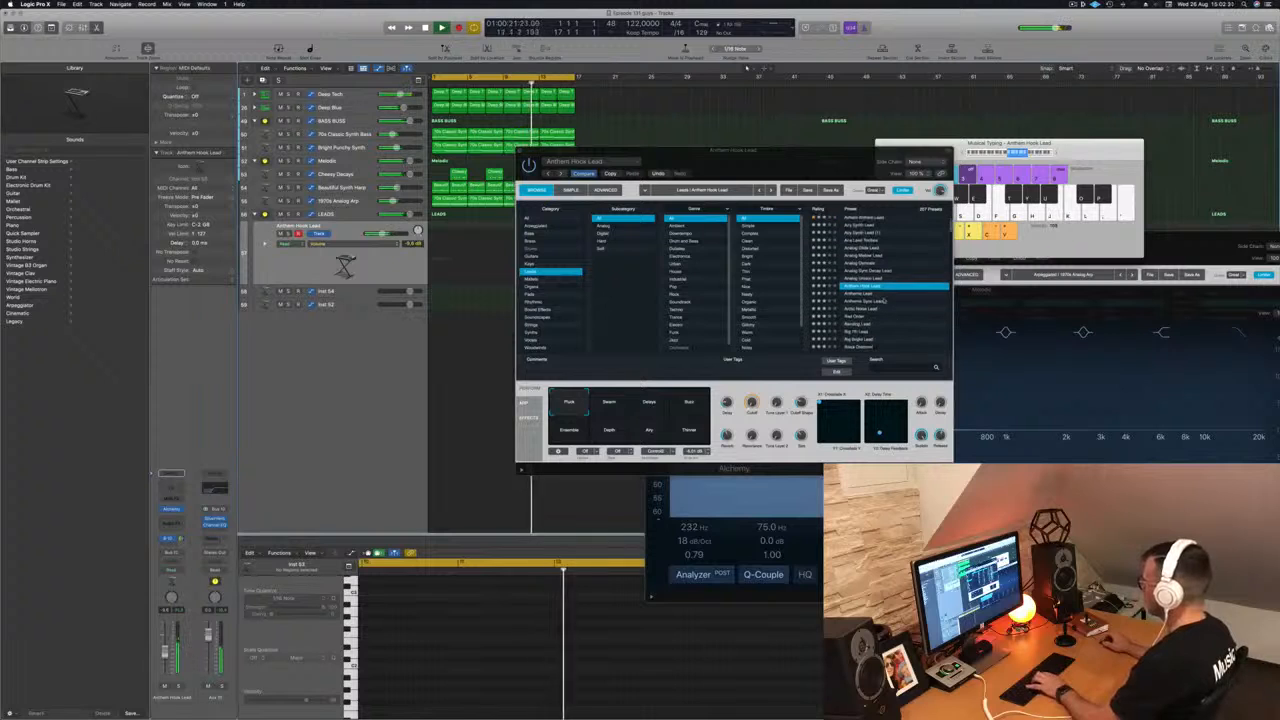
{"action": "key", "text": "Down"}
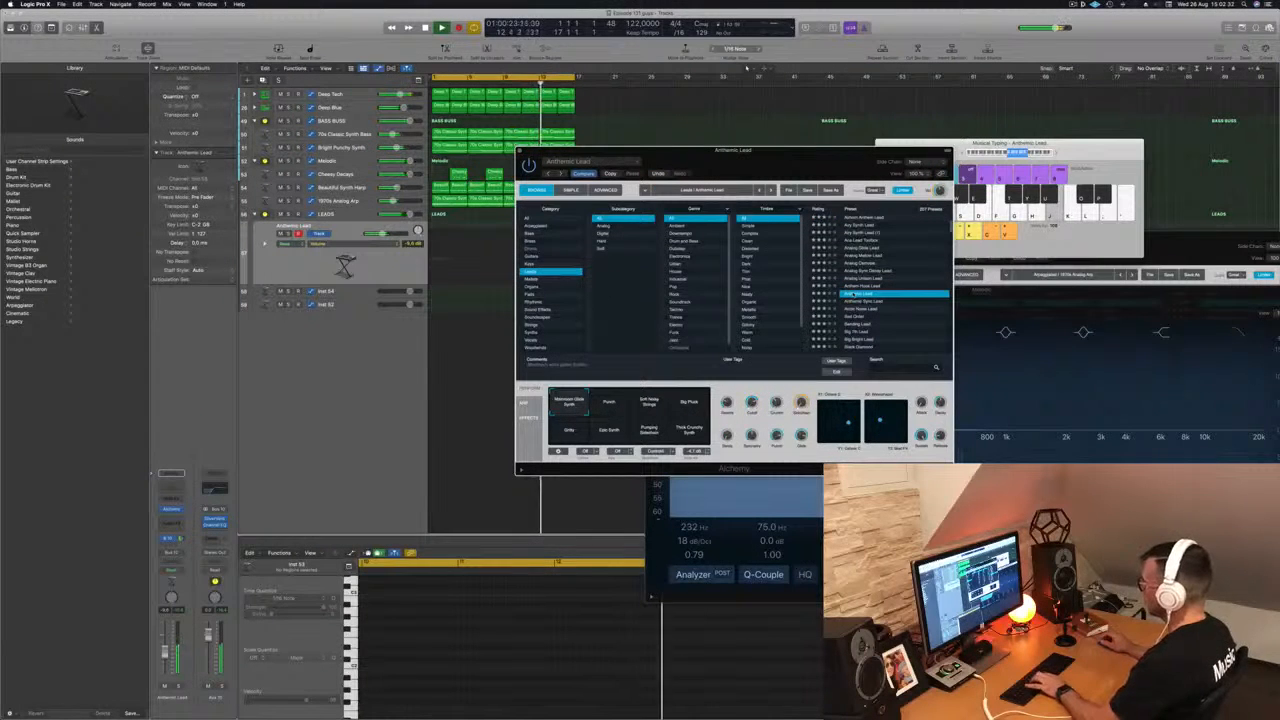
{"action": "key", "text": "Down"}
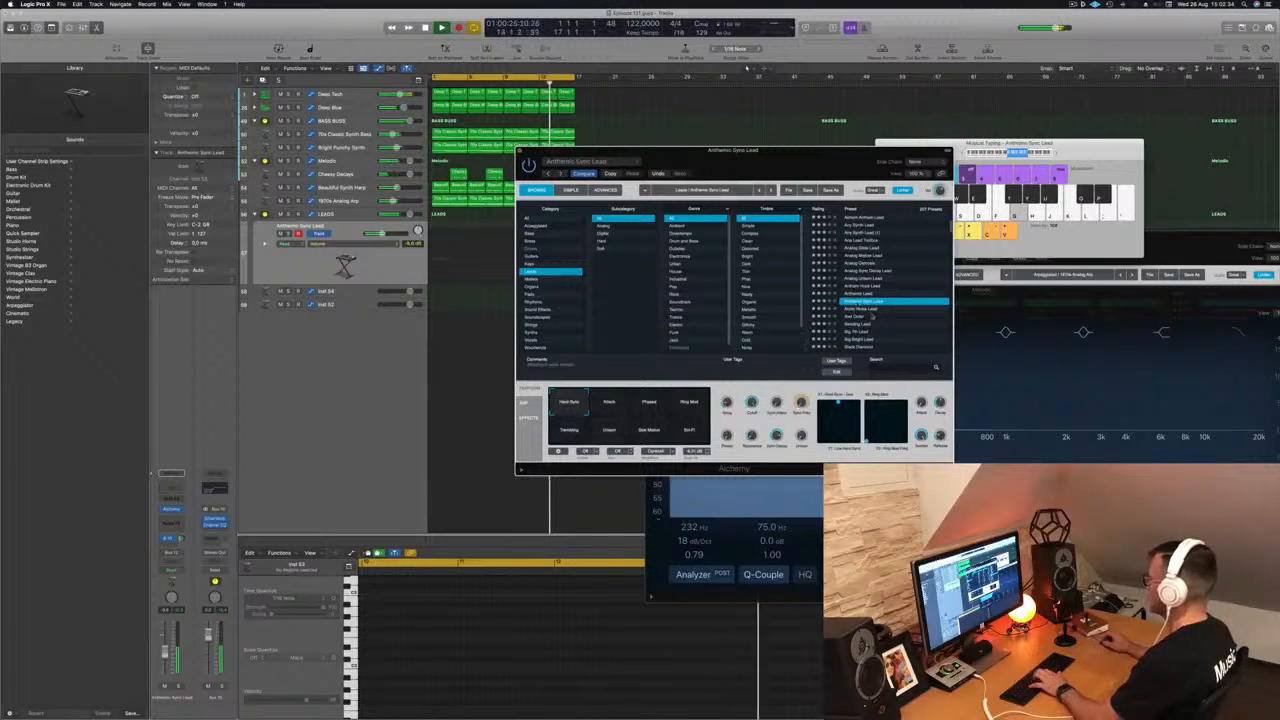
{"action": "key", "text": "Down"}
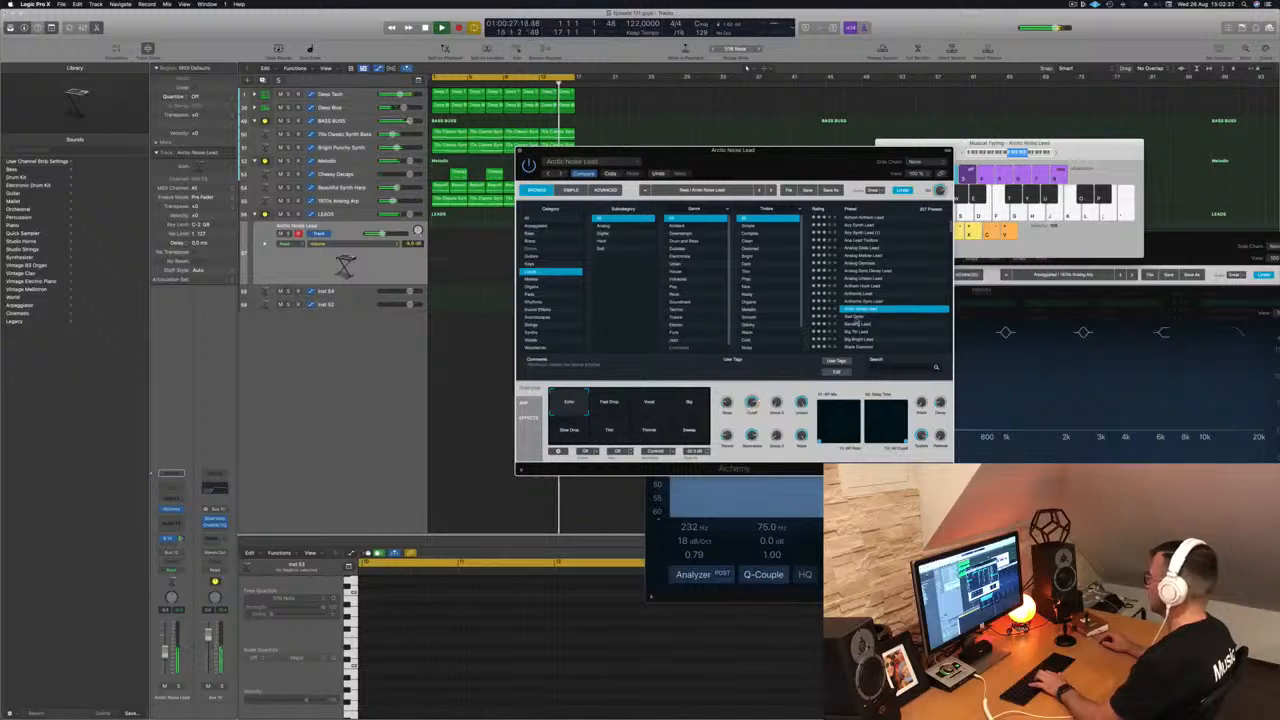
Step: Load the Bad Order preset and try its performance variations, including High Fifth Noise, Dirty Delay, Filthy and Dark Metal
{"action": "key", "text": "Down"}
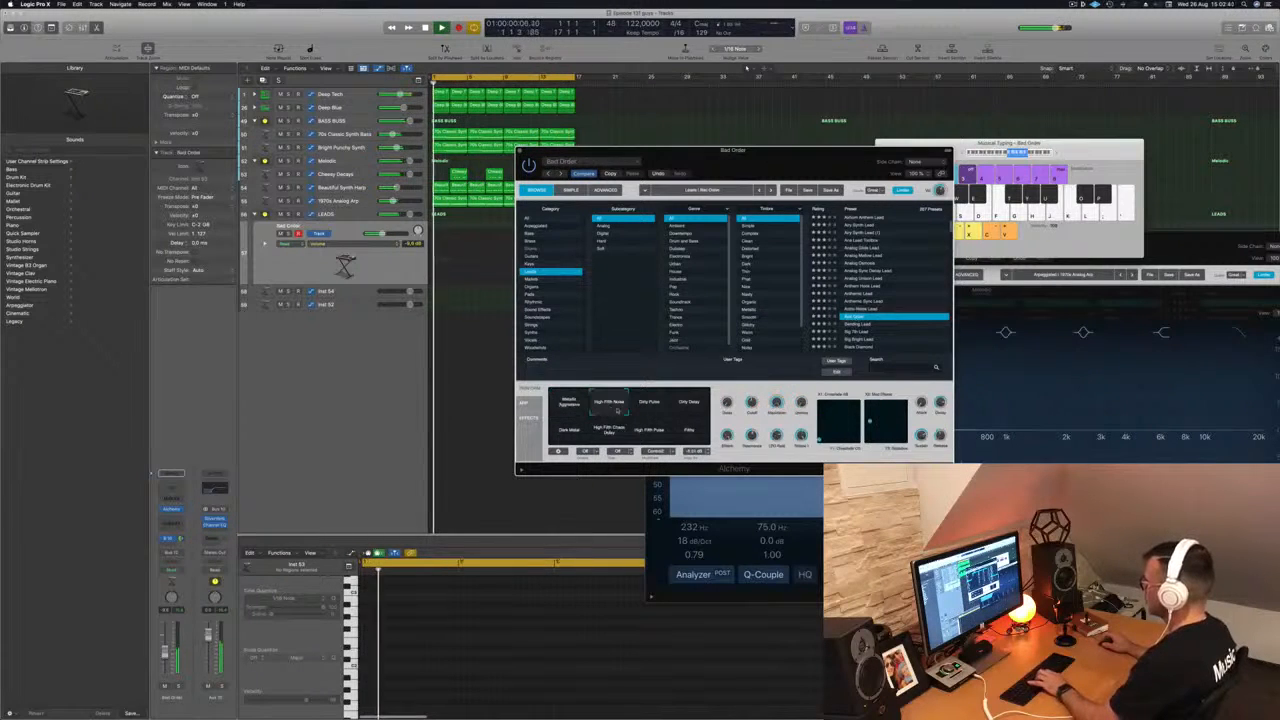
{"action": "left_click", "coordinate": [693, 408]}
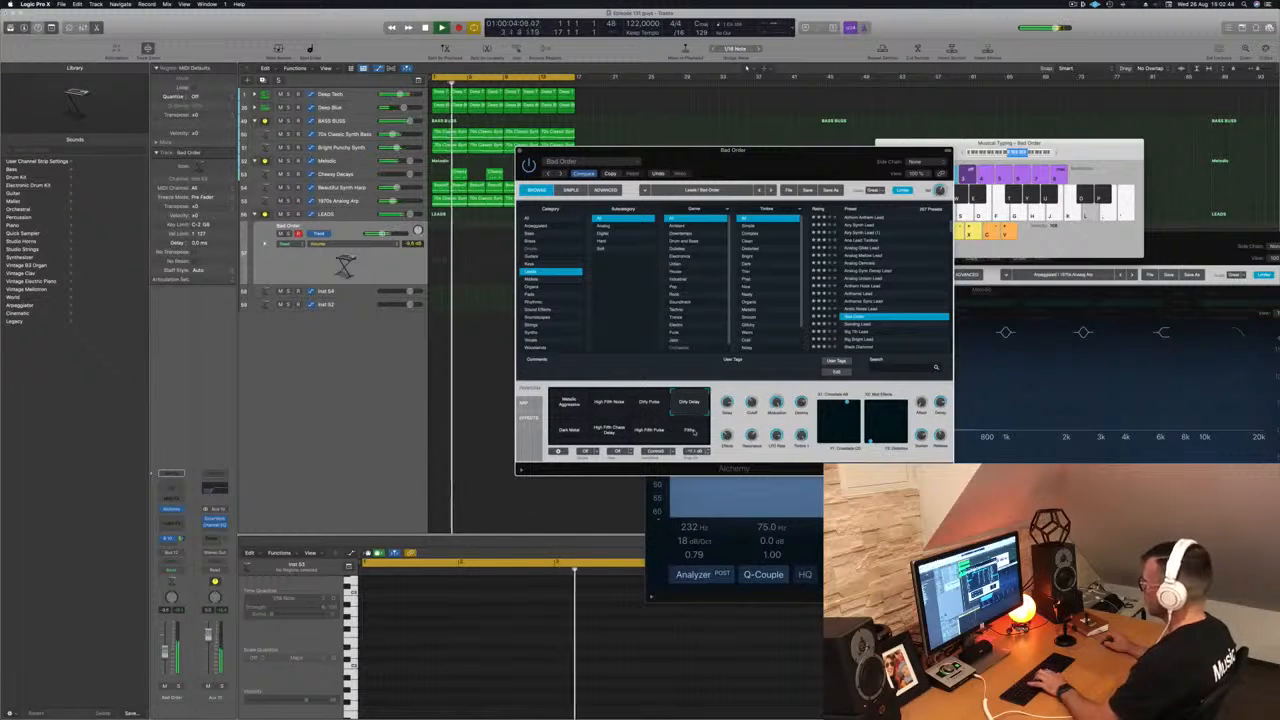
{"action": "left_click", "coordinate": [692, 430]}
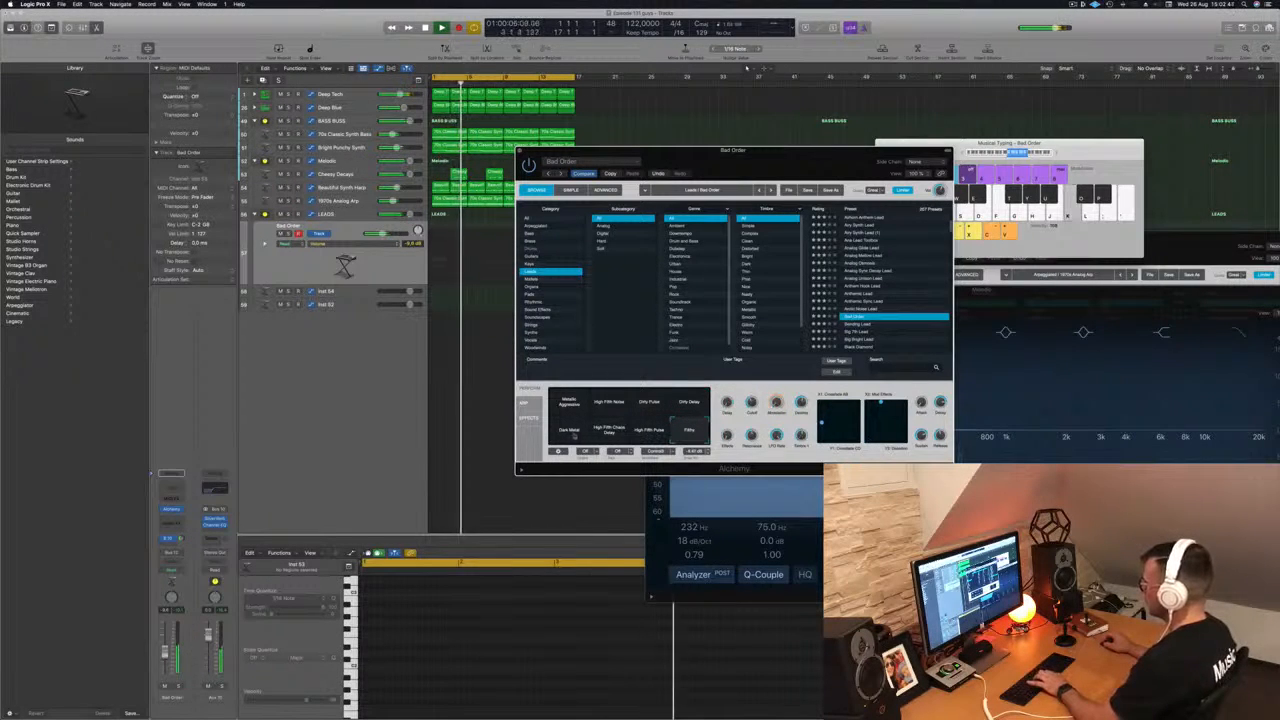
Step: Audition the Big Bright Lead and Black Diamond presets on the lead track
{"action": "scroll", "coordinate": [848, 313], "scroll_direction": "down", "scroll_amount": 2}
{"action": "left_click", "coordinate": [850, 309]}
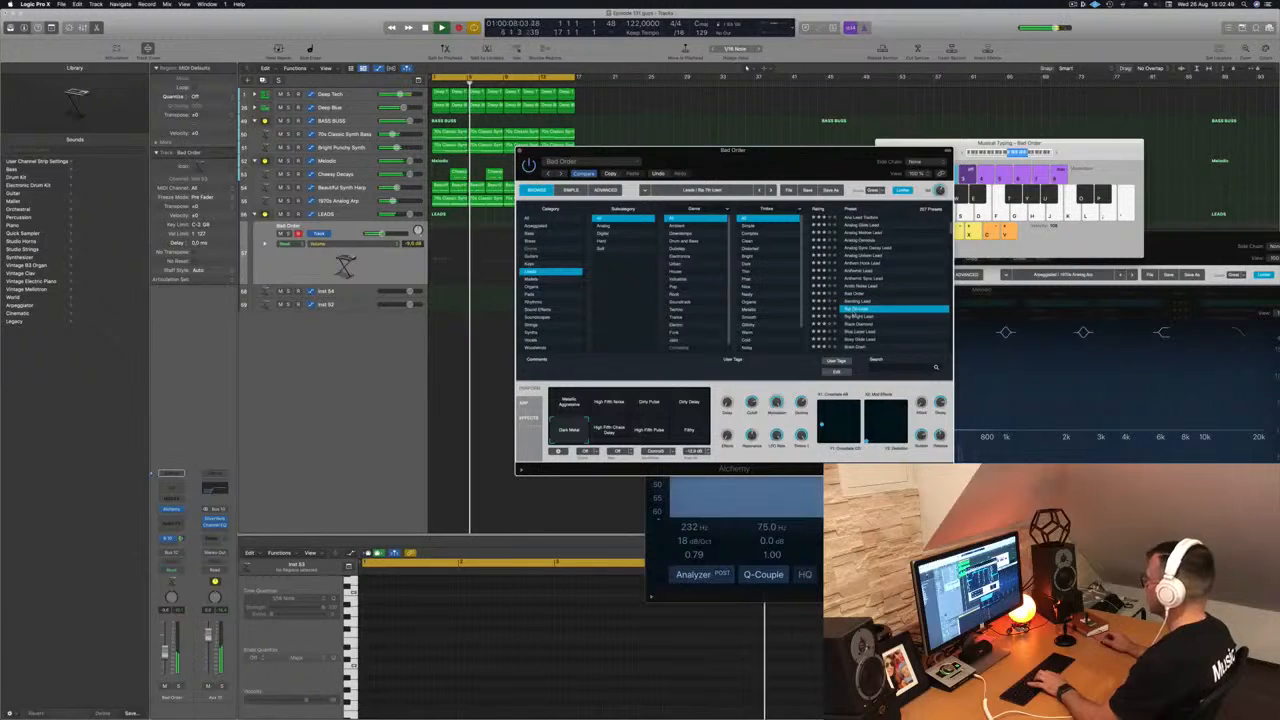
{"action": "left_click", "coordinate": [849, 316]}
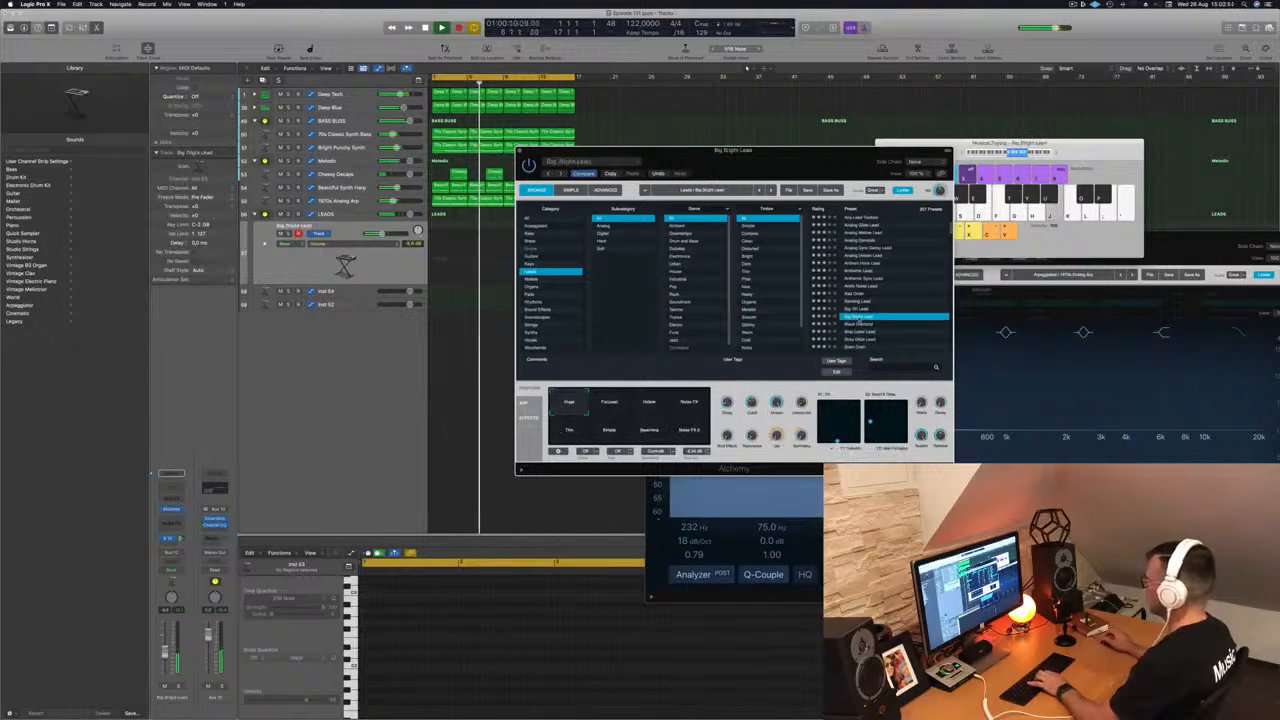
{"action": "left_click", "coordinate": [858, 324]}
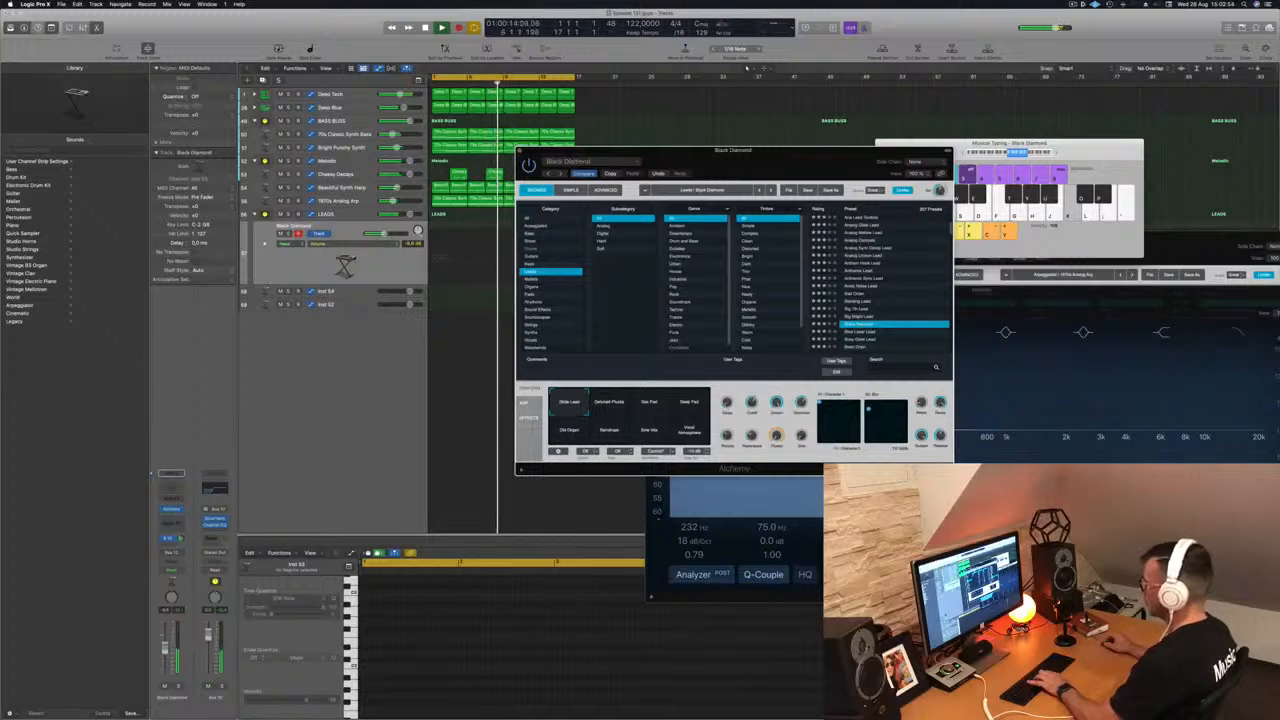
{"action": "left_click", "coordinate": [973, 241]}
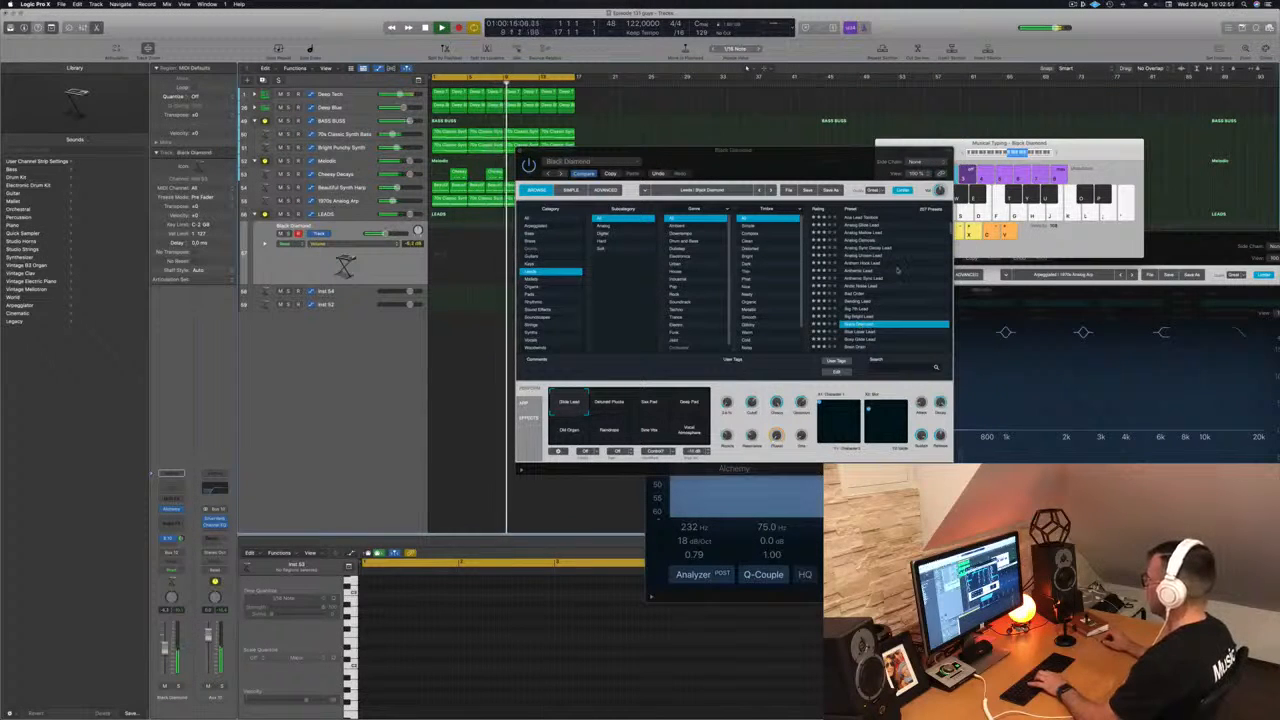
Step: Audition Blue Laser Lead and Brain Drain, and lower the lead track's volume to about -14 dB
{"action": "scroll", "coordinate": [897, 274], "scroll_direction": "down", "scroll_amount": 2}
{"action": "left_click", "coordinate": [871, 309]}
{"action": "key", "text": "k"}
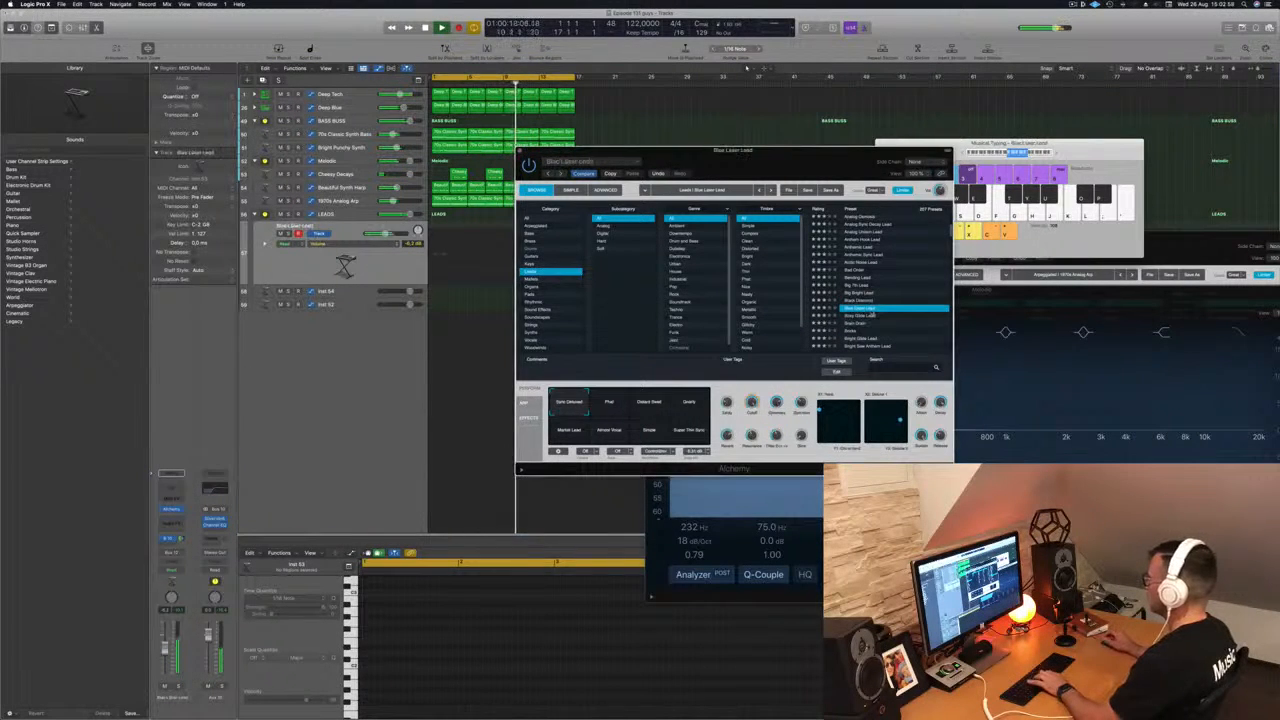
{"action": "left_click", "coordinate": [858, 325]}
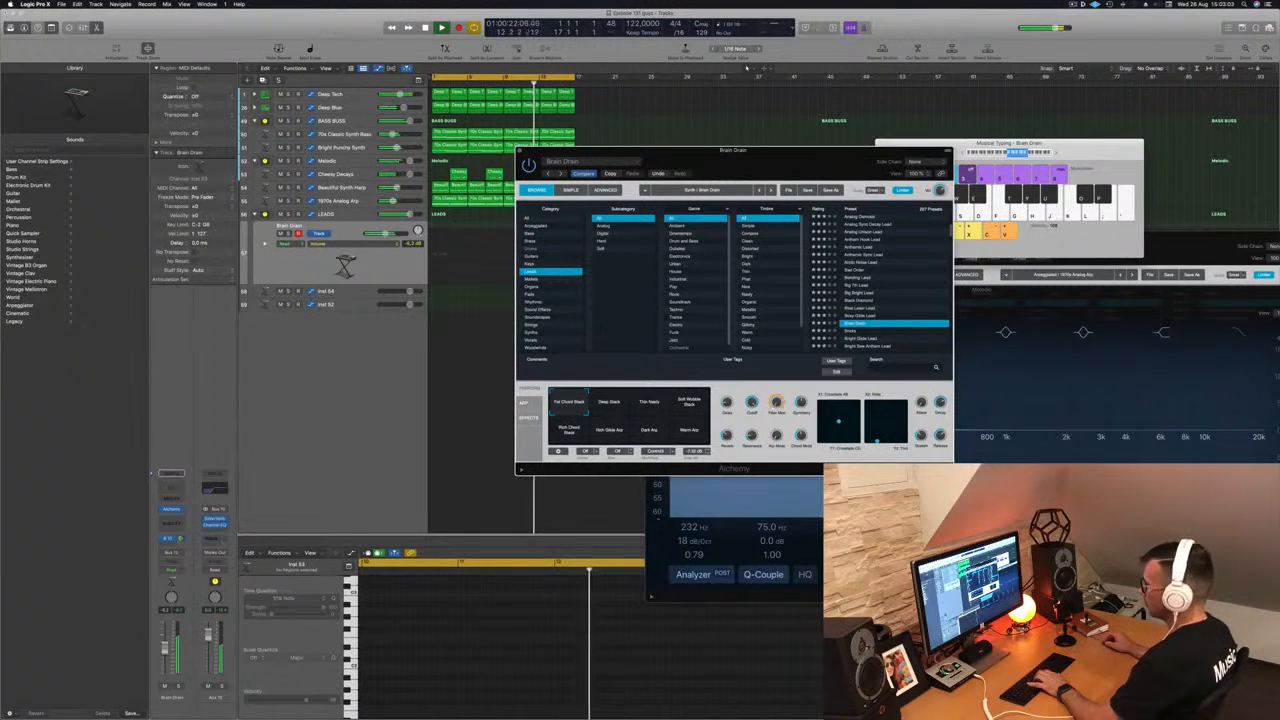
{"action": "left_click_drag", "start_coordinate": [166, 649], "coordinate": [165, 656]}
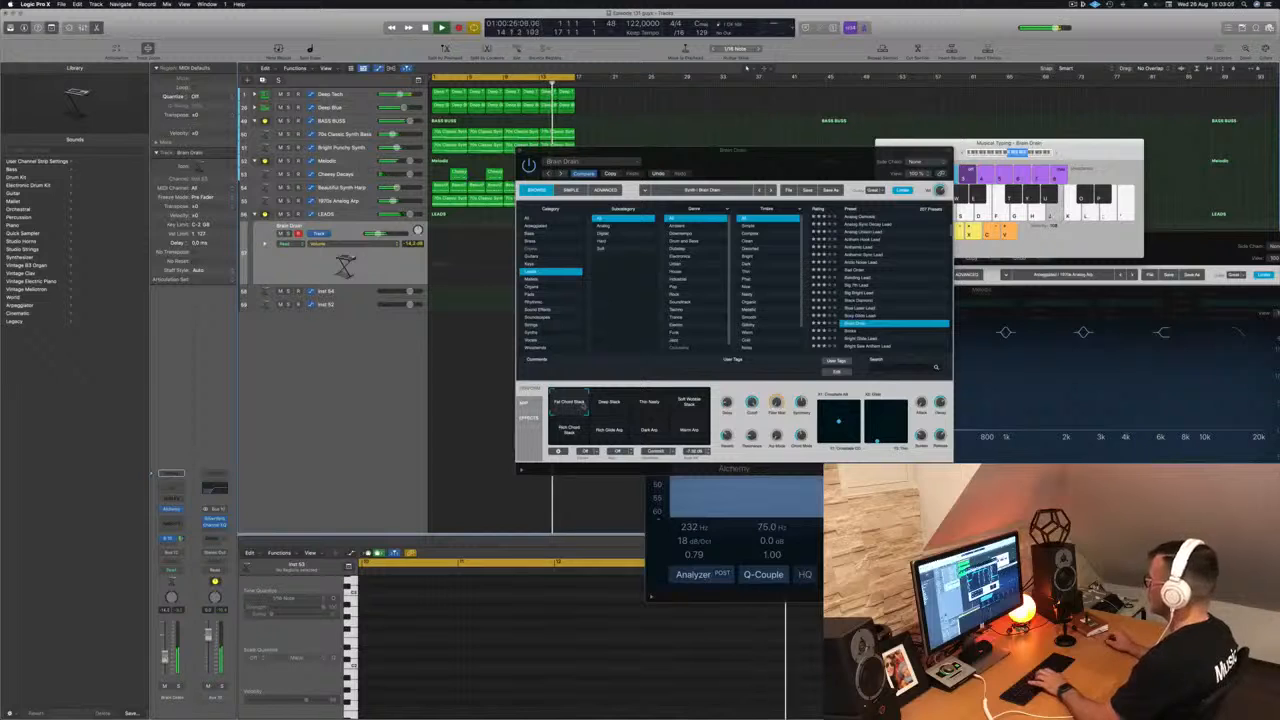
Step: Audition the presets from Bricks and Bright Glide Lead through Butter Cut Saw and Butter Cut Square
{"action": "key", "text": "Down"}
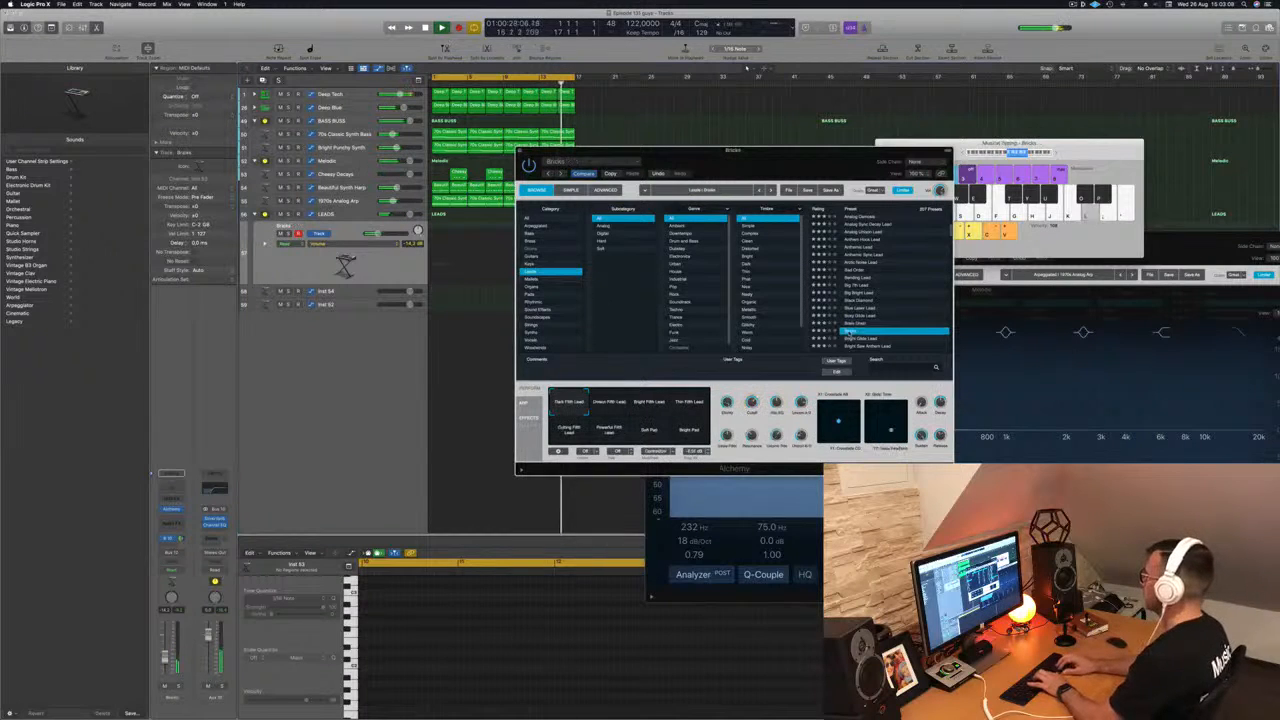
{"action": "key", "text": "Down"}
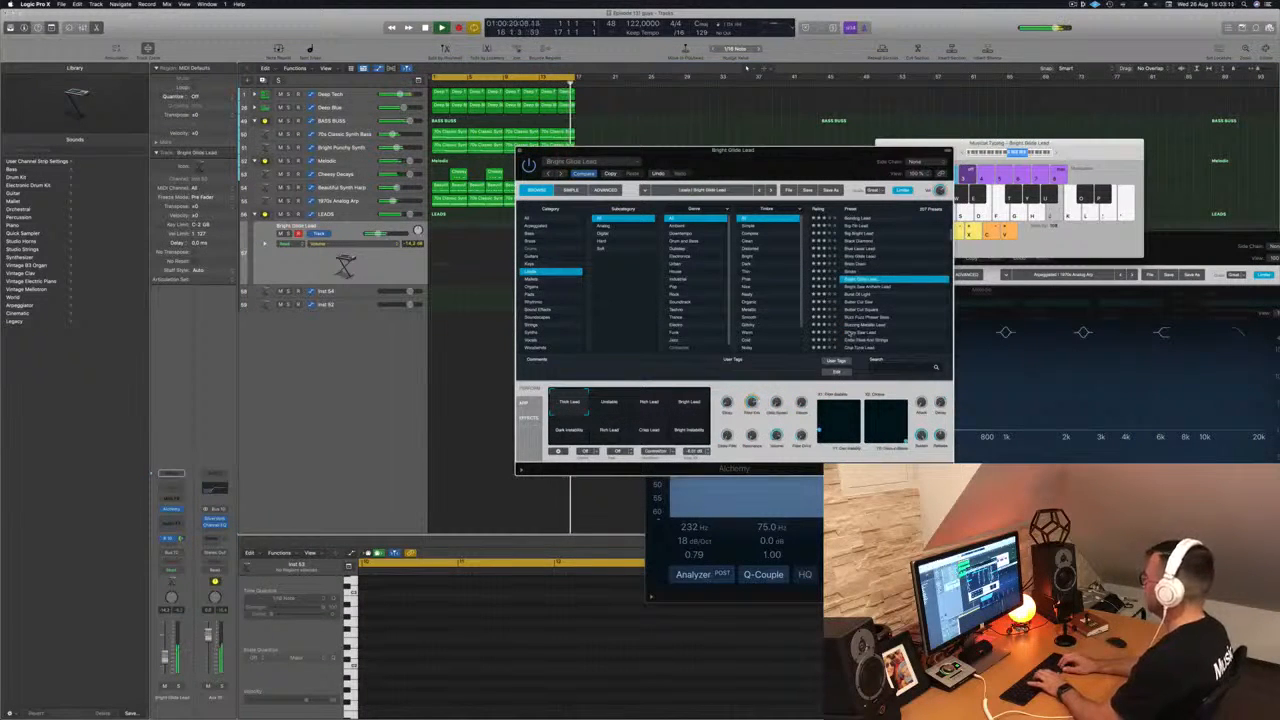
{"action": "key", "text": "Down"}
{"action": "key", "text": "Down"}
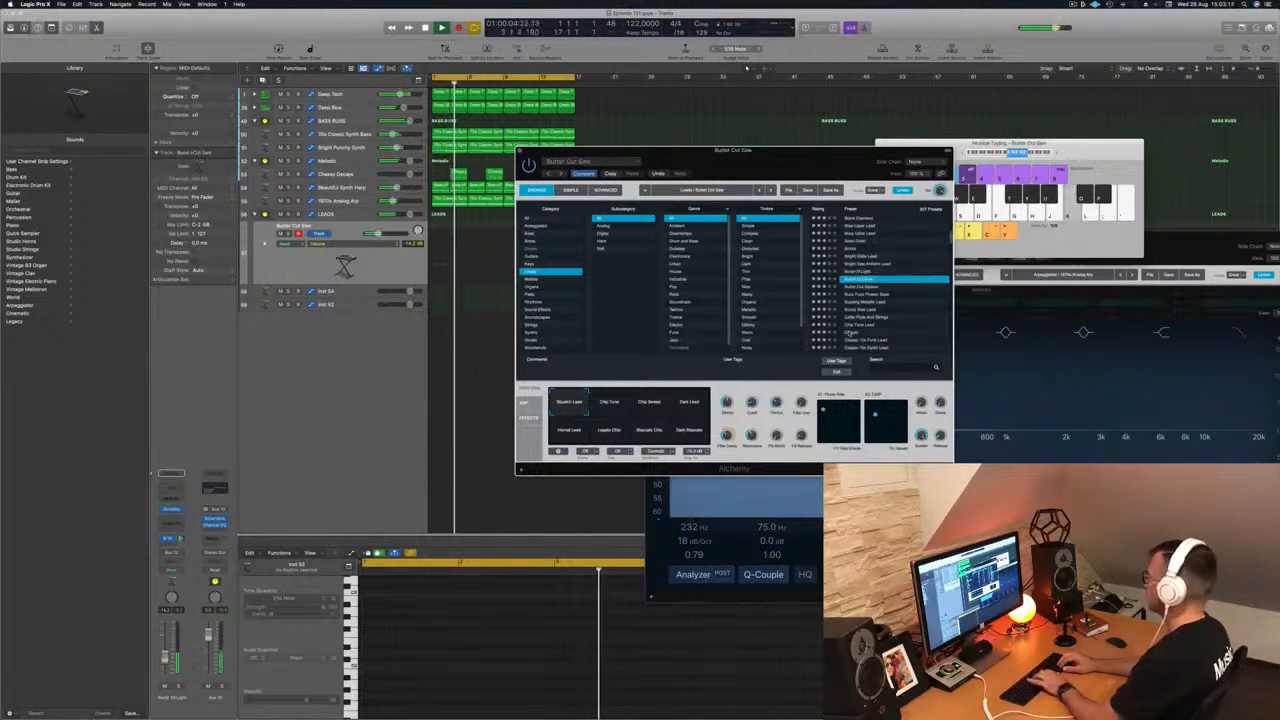
{"action": "key", "text": "Down"}
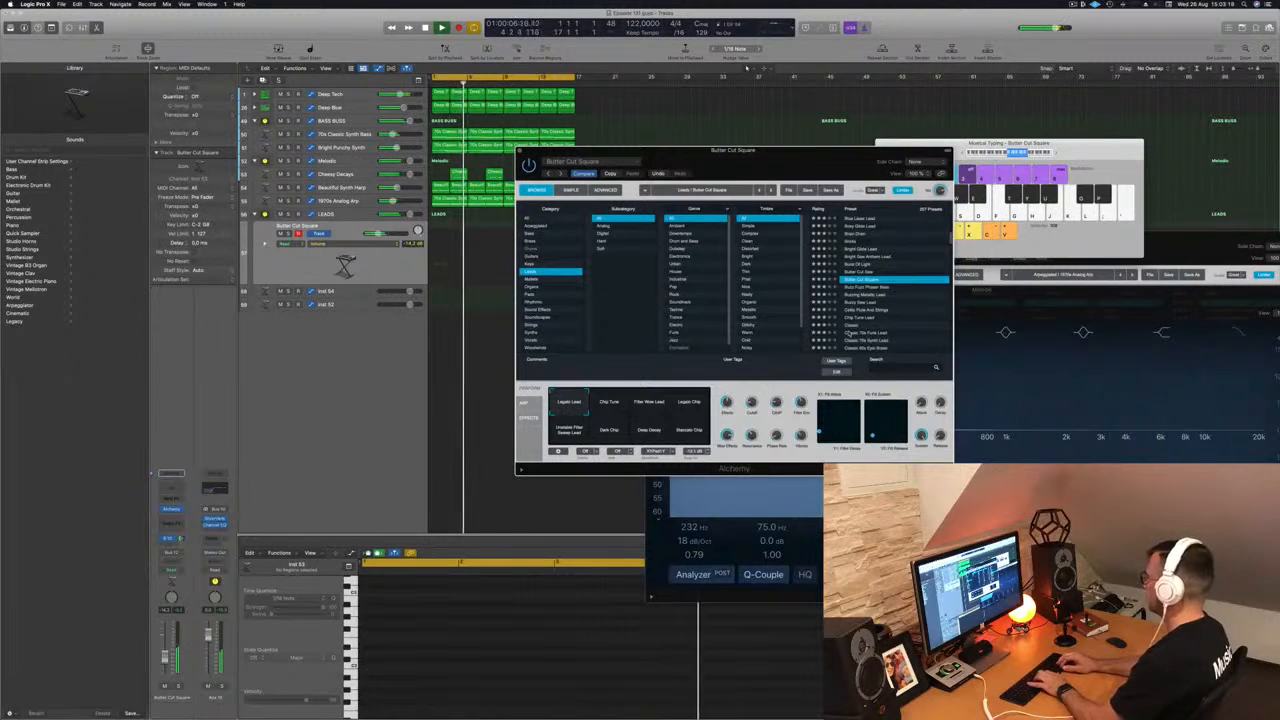
Step: Step past Celtic Flute And Strings and Chip Tune Lead to load the Classic preset, and lower its track volume slightly
{"action": "key", "text": "Down"}
{"action": "key", "text": "Down"}
{"action": "key", "text": "Down"}
{"action": "key", "text": "Down"}
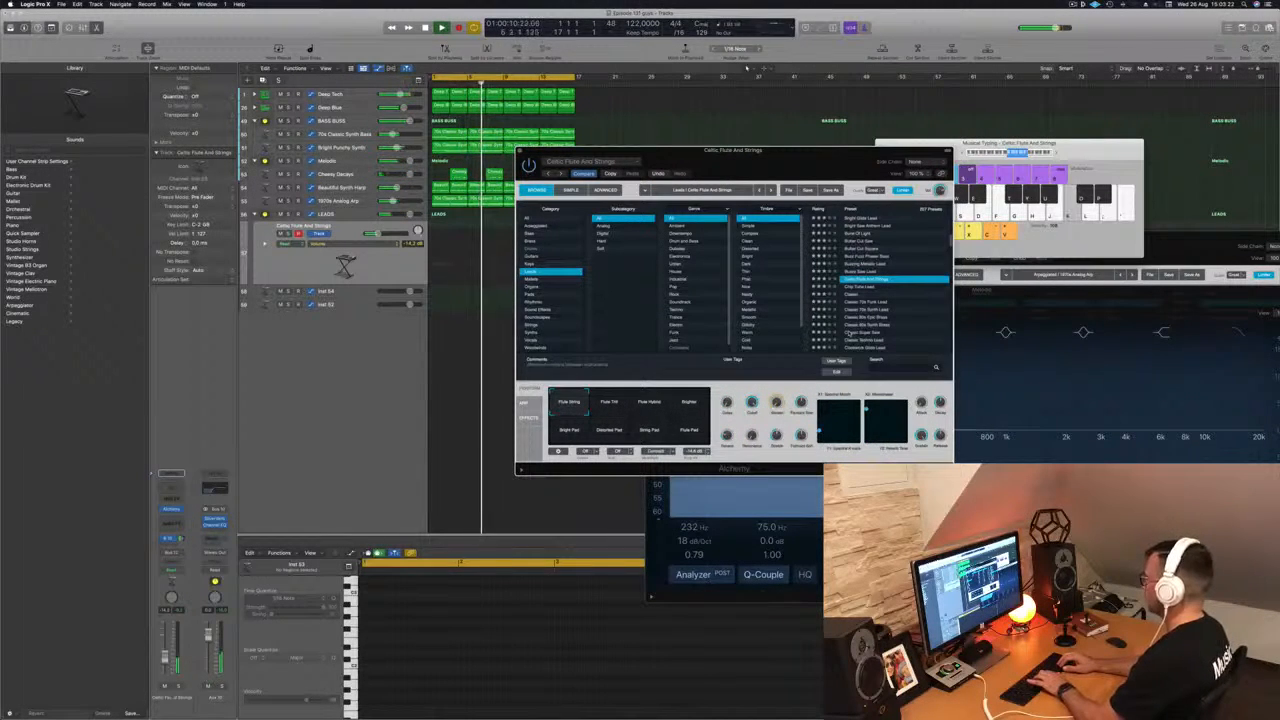
{"action": "key", "text": "Down"}
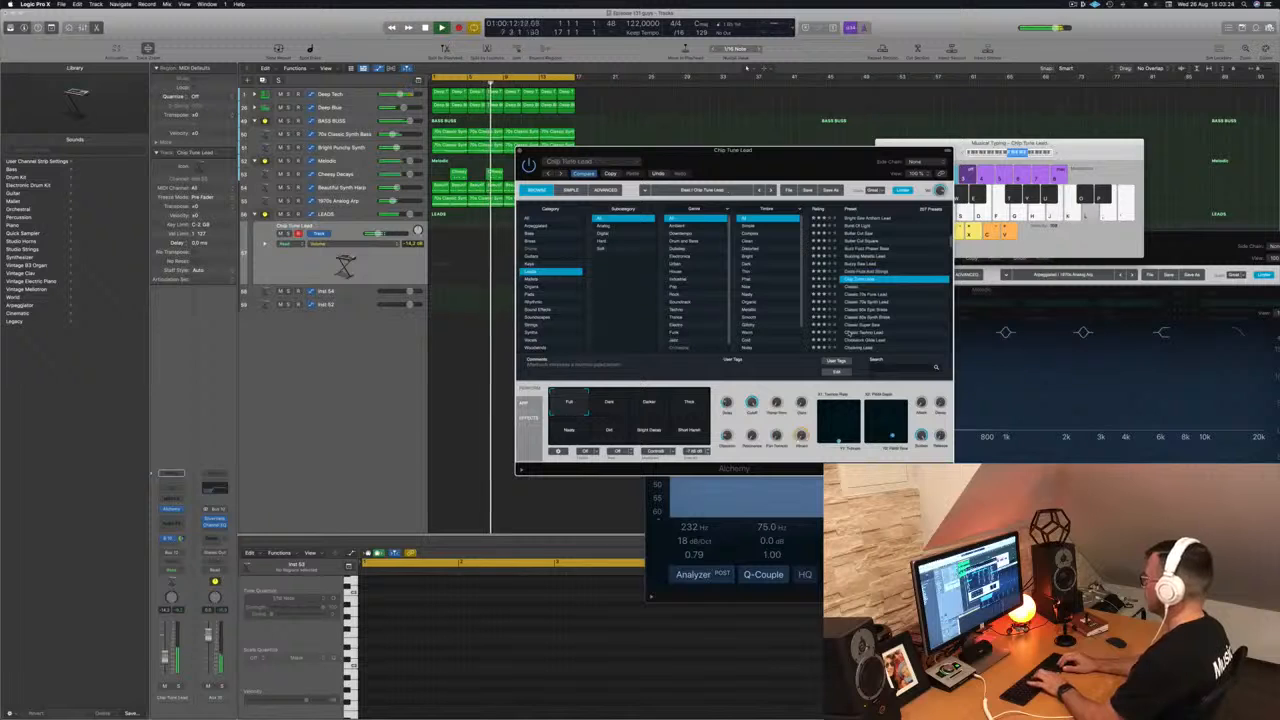
{"action": "key", "text": "Down"}
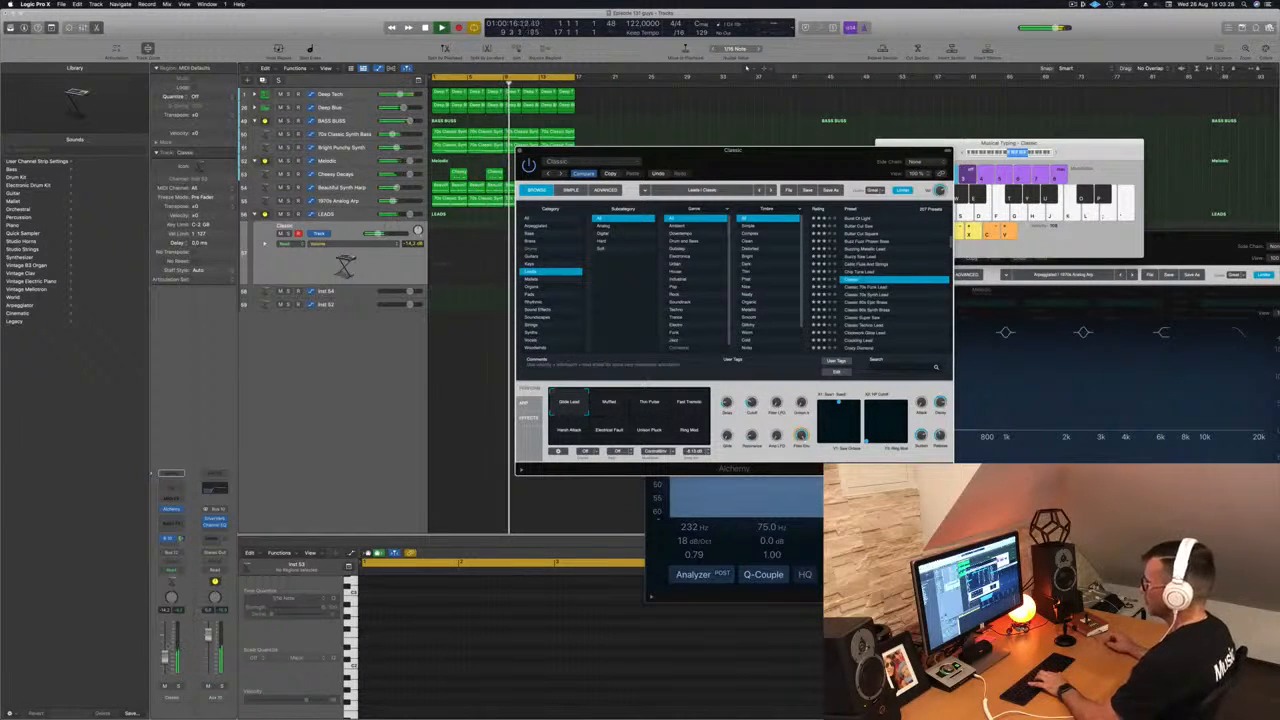
{"action": "left_click_drag", "start_coordinate": [165, 654], "coordinate": [165, 657]}
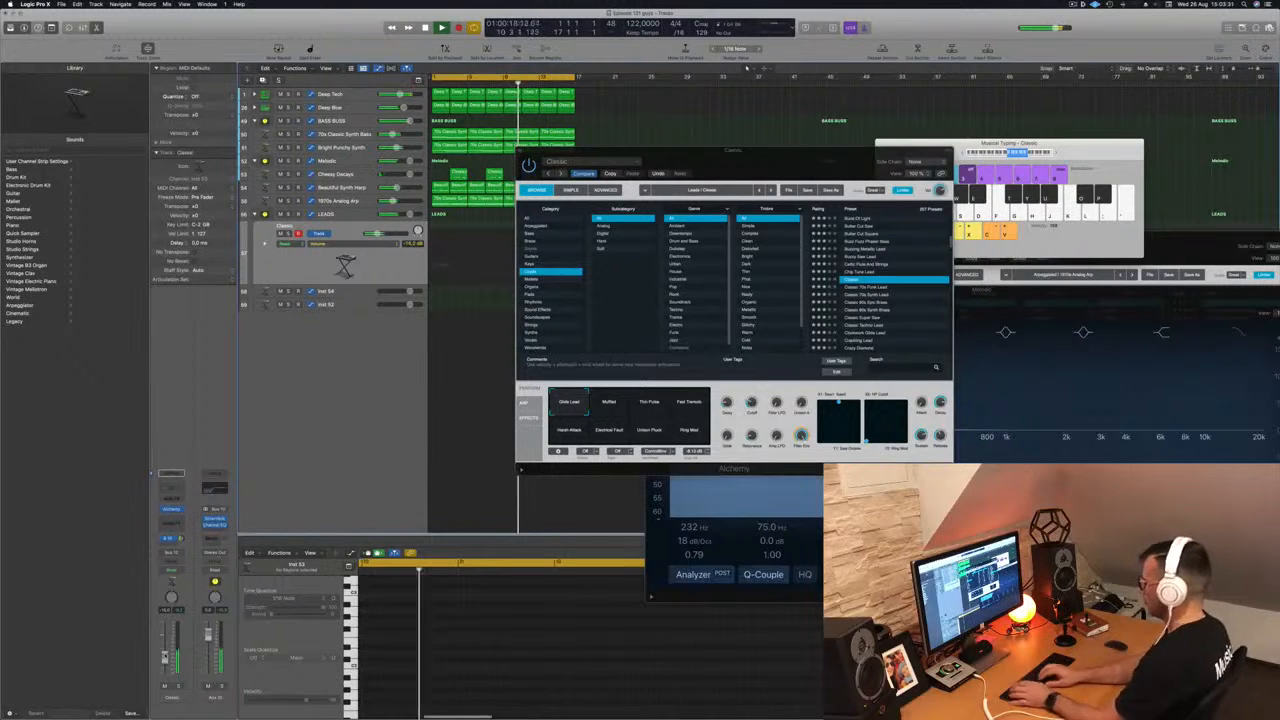
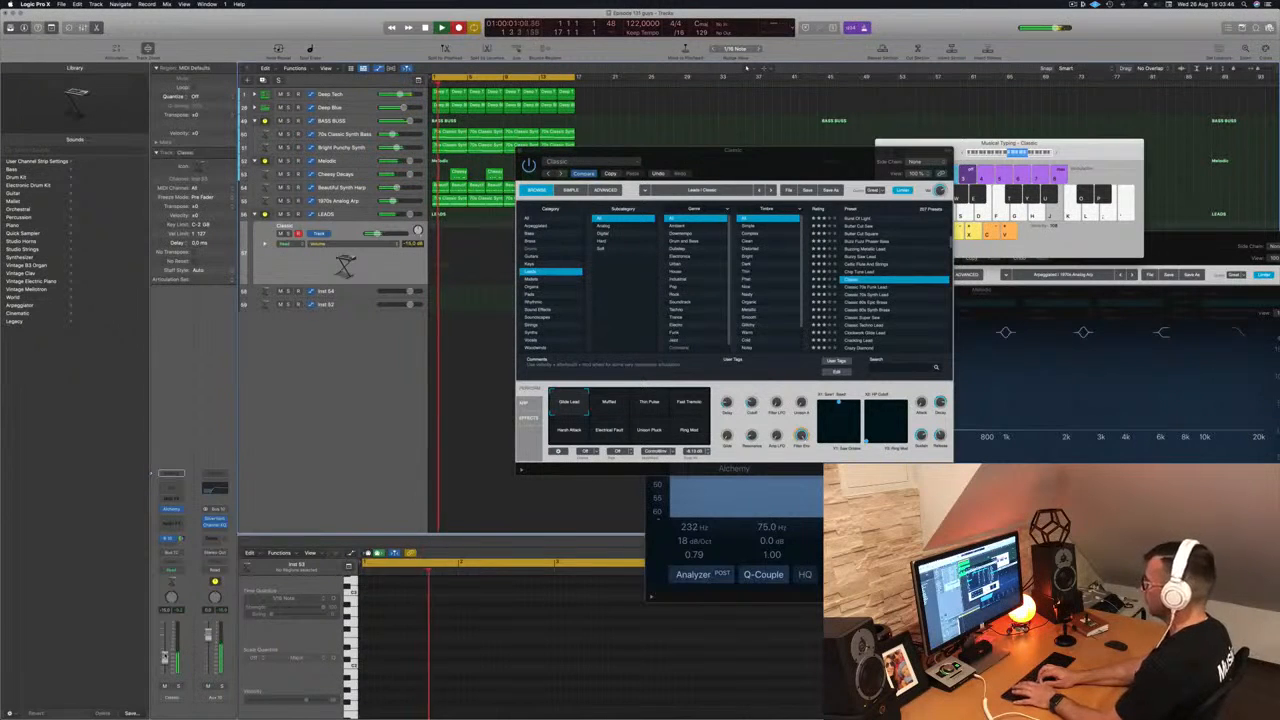
Step: Record a repeating descending D–C–B melody on the Classic lead track from bar 2, and play it back from the start
{"action": "key", "text": "l"}
{"action": "key", "text": "k"}
{"action": "key", "text": "j"}
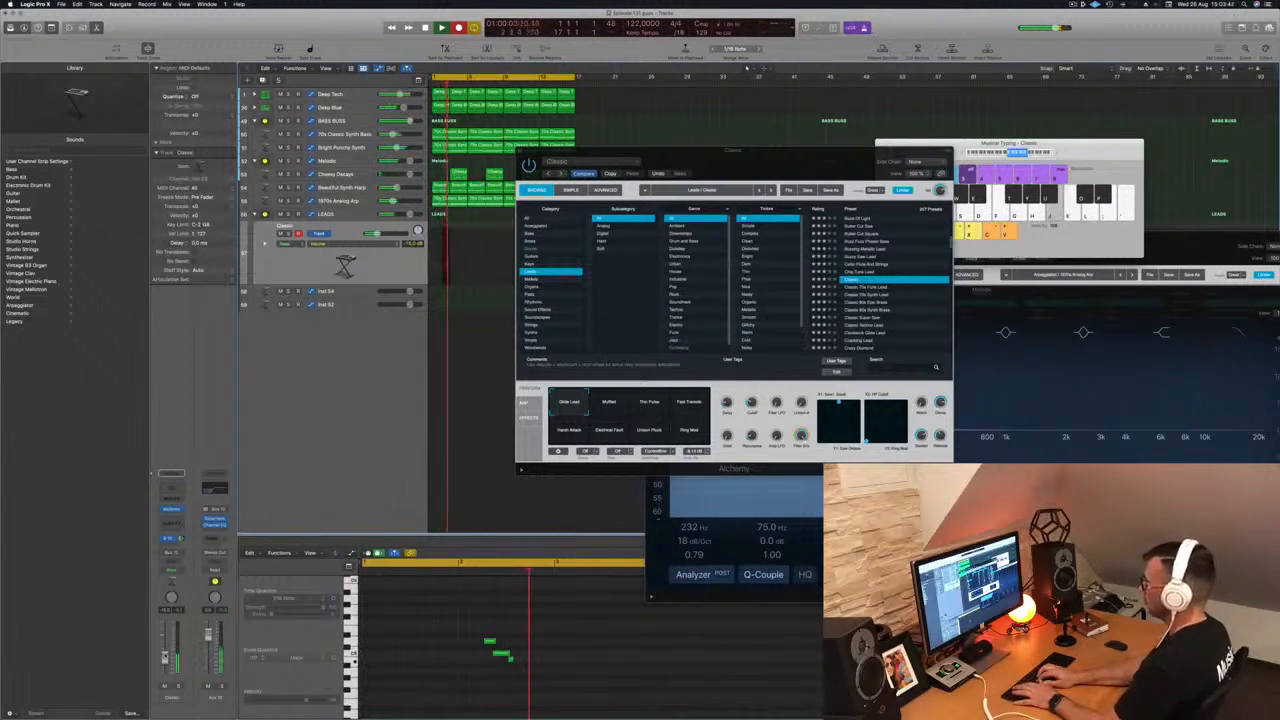
{"action": "key", "text": "s"}
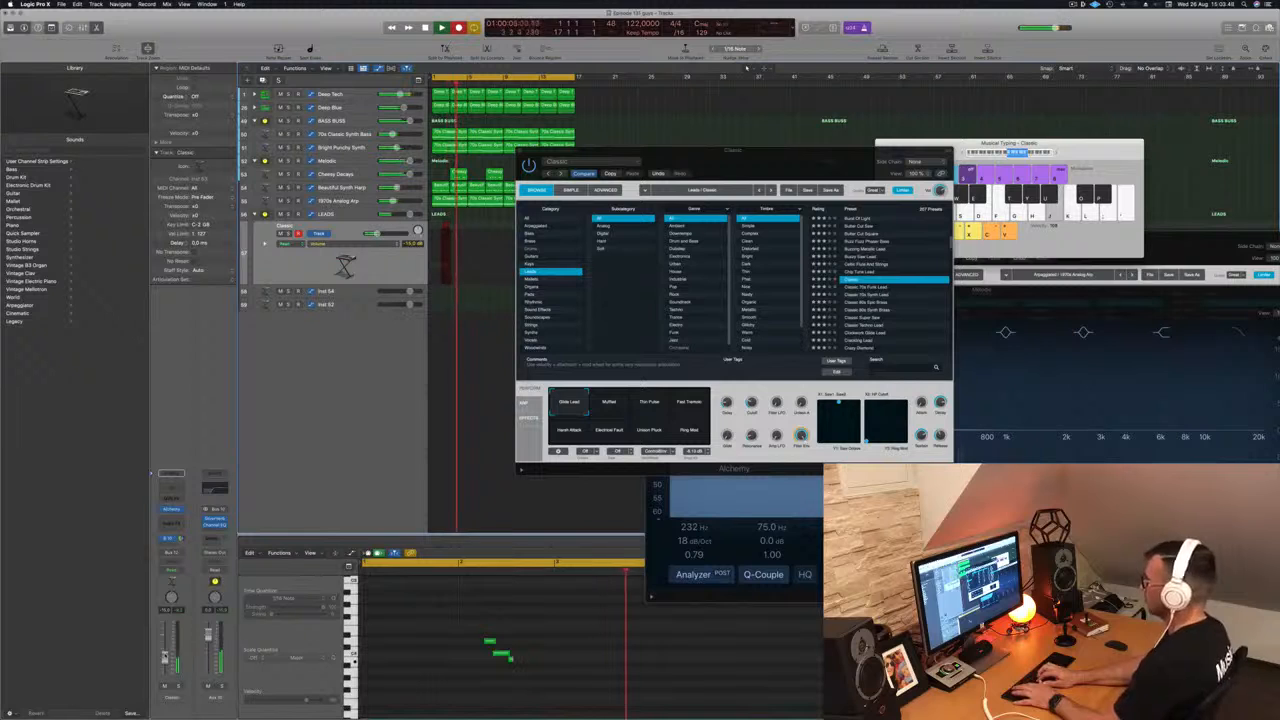
{"action": "key", "text": "k"}
{"action": "key", "text": "j"}
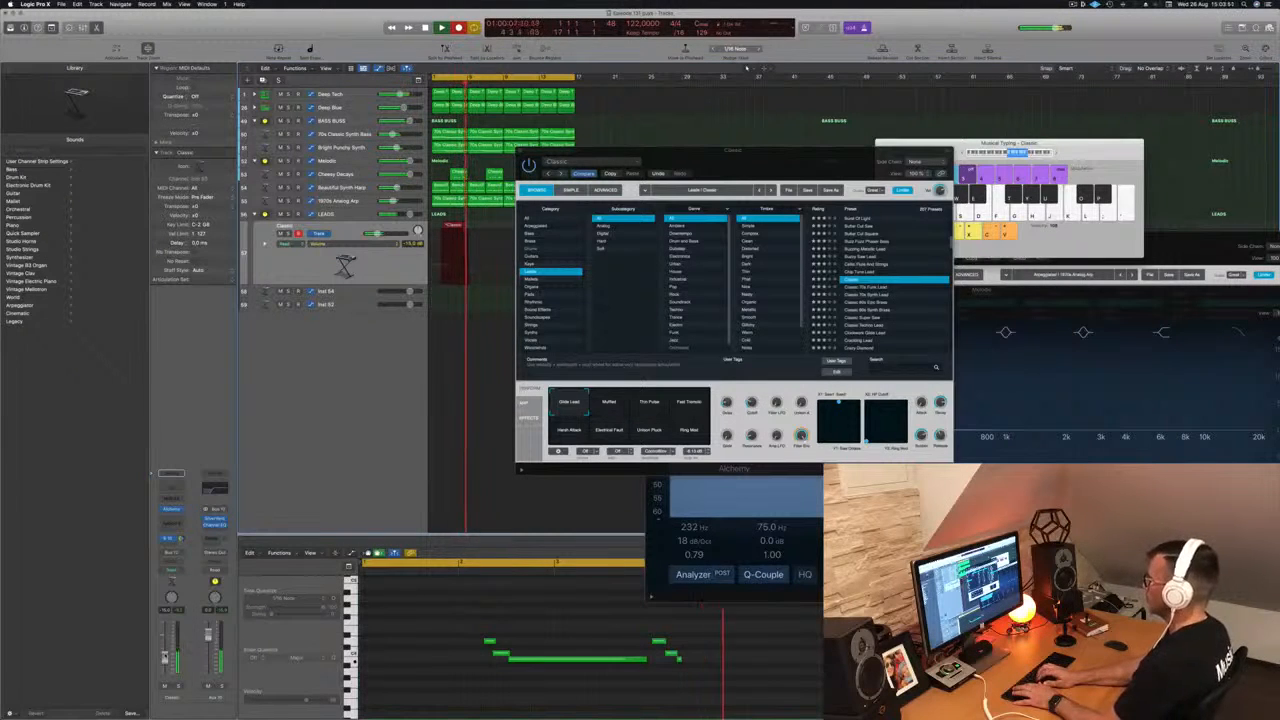
{"action": "key", "text": "g"}
{"action": "key", "text": "s"}
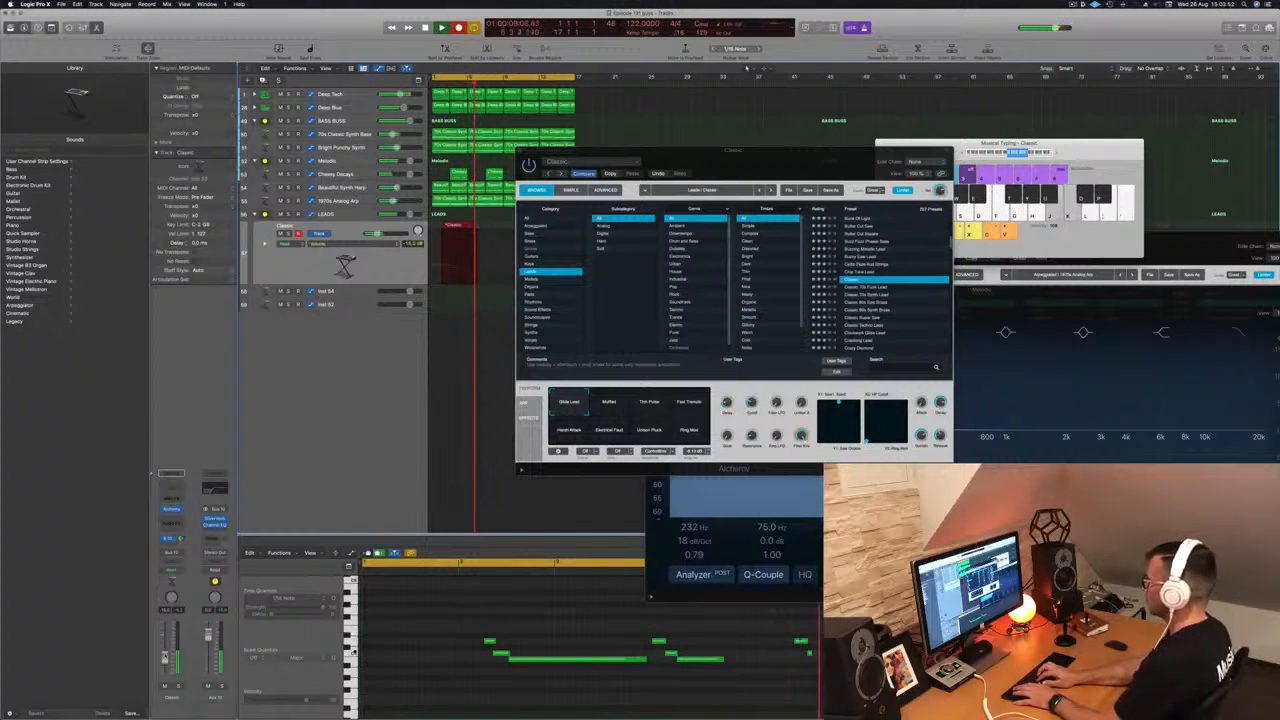
{"action": "key", "text": "l"}
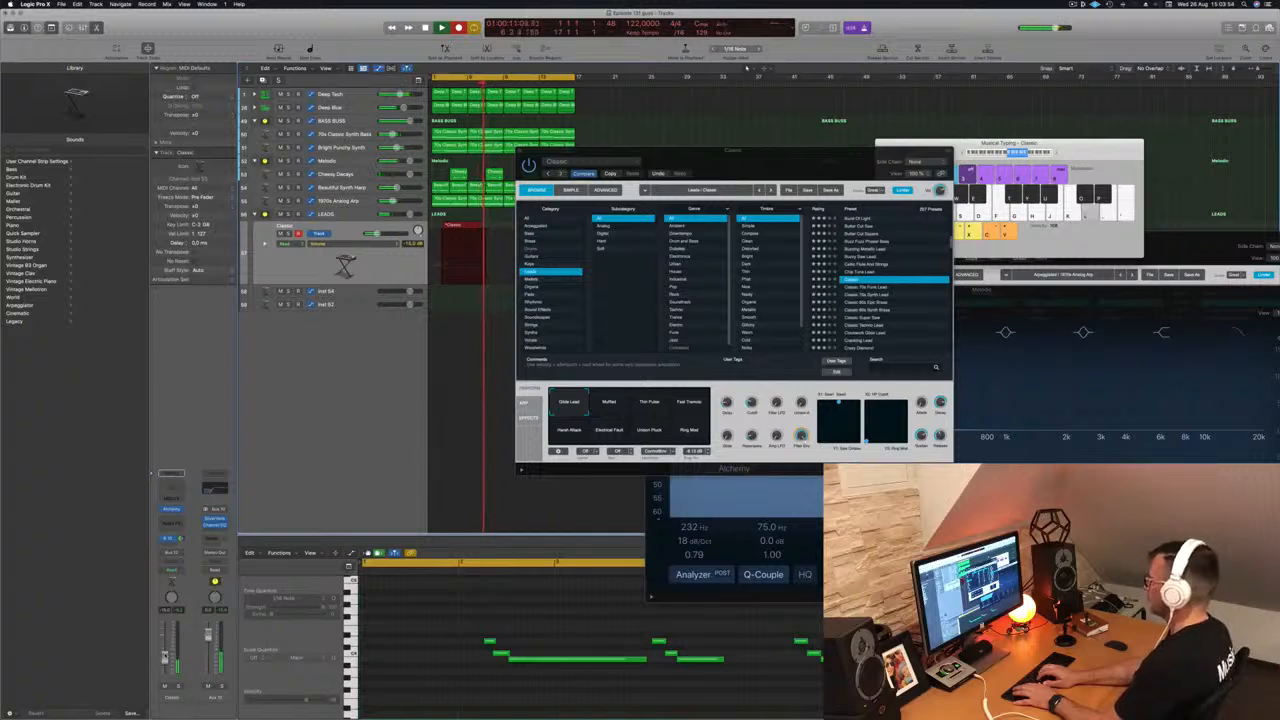
{"action": "key", "text": "k"}
{"action": "key", "text": "j"}
{"action": "key", "text": "l"}
{"action": "key", "text": "k"}
{"action": "key", "text": "j"}
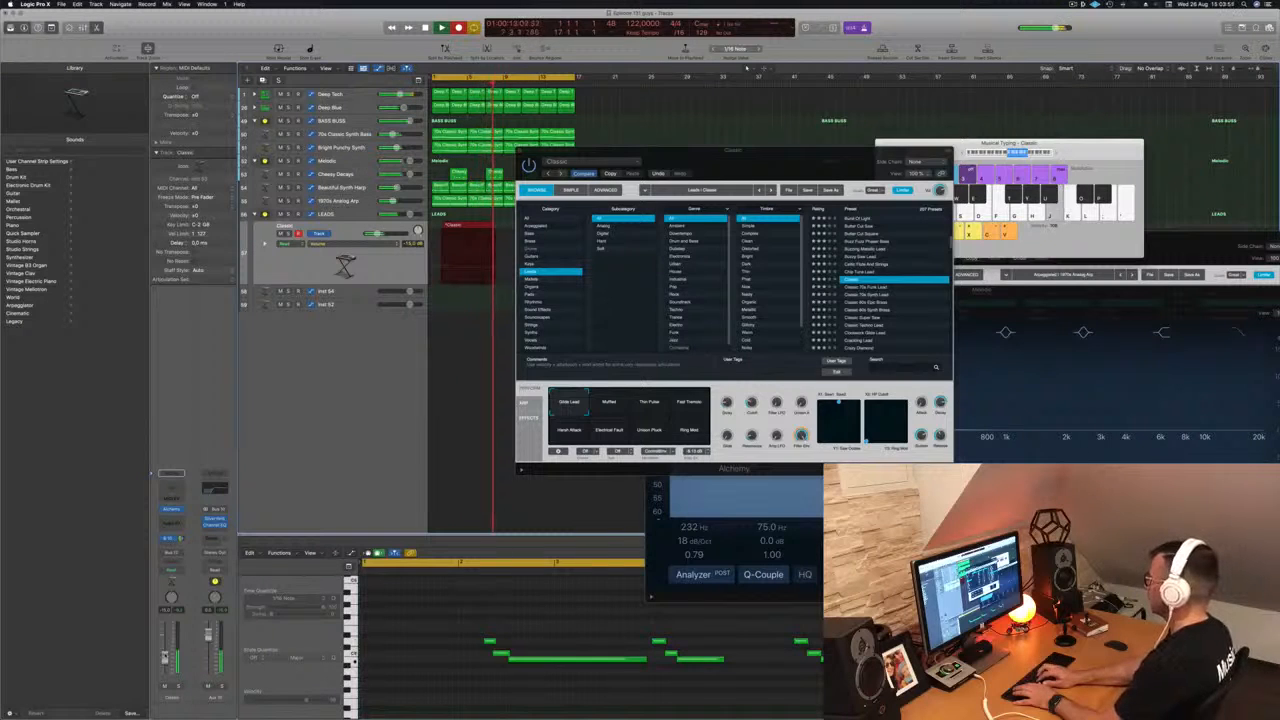
{"action": "key", "text": "l"}
{"action": "key", "text": "k"}
{"action": "key", "text": "j"}
{"action": "key", "text": "l"}
{"action": "key", "text": "k"}
{"action": "key", "text": "j"}
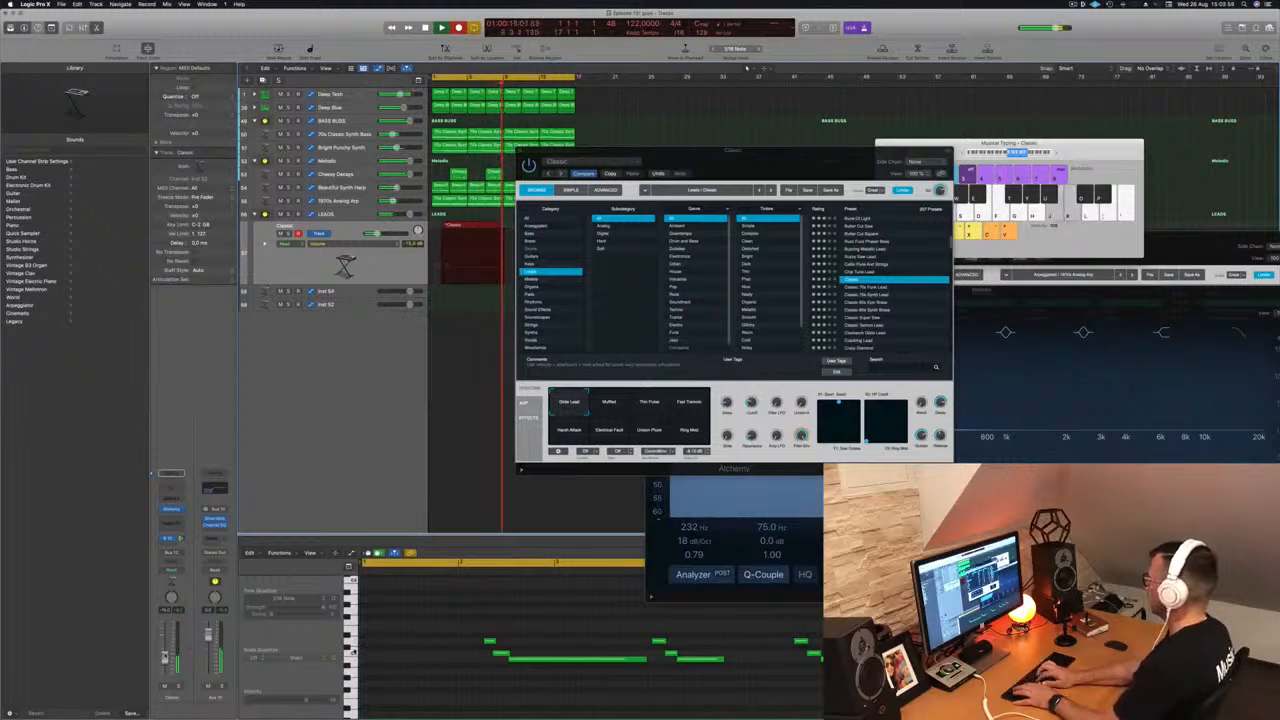
{"action": "key", "text": "l"}
{"action": "key", "text": "k"}
{"action": "key", "text": "j"}
{"action": "key", "text": "space"}
{"action": "key", "text": "space"}
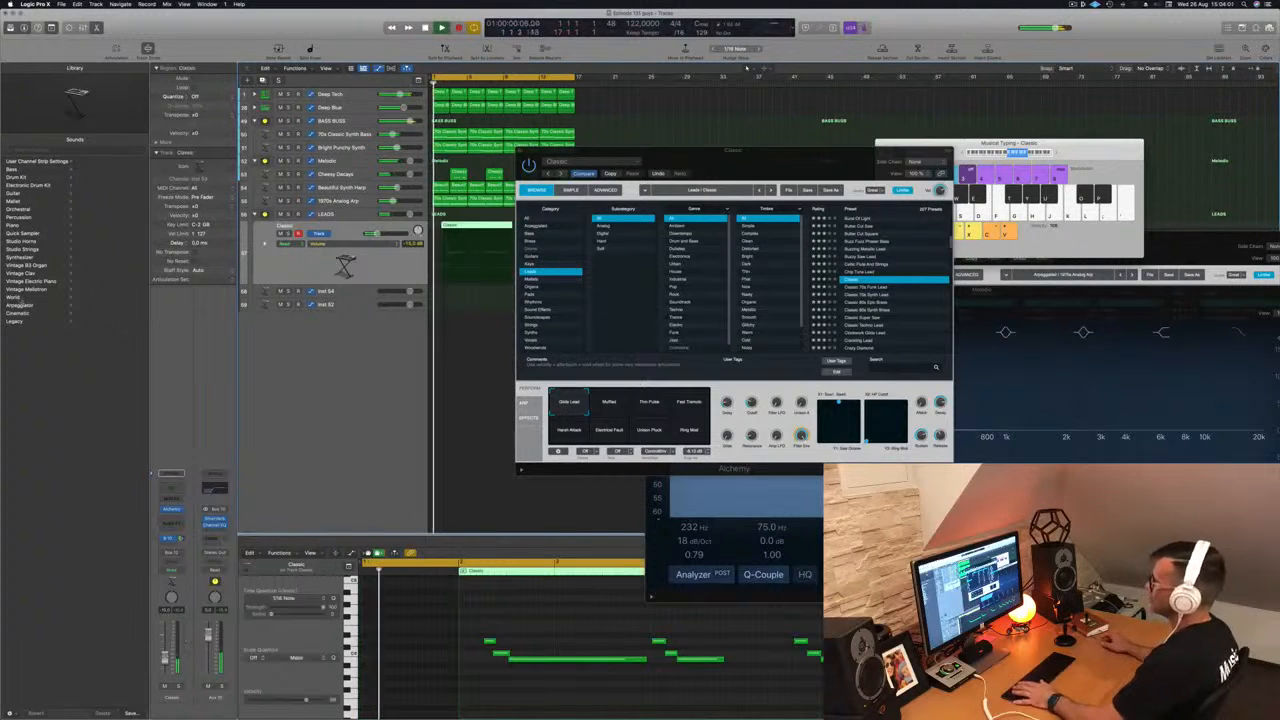
Step: Move the melody's first three notes to the start of the Classic region and play from the beginning
{"action": "left_click_drag", "start_coordinate": [757, 163], "coordinate": [845, 88]}
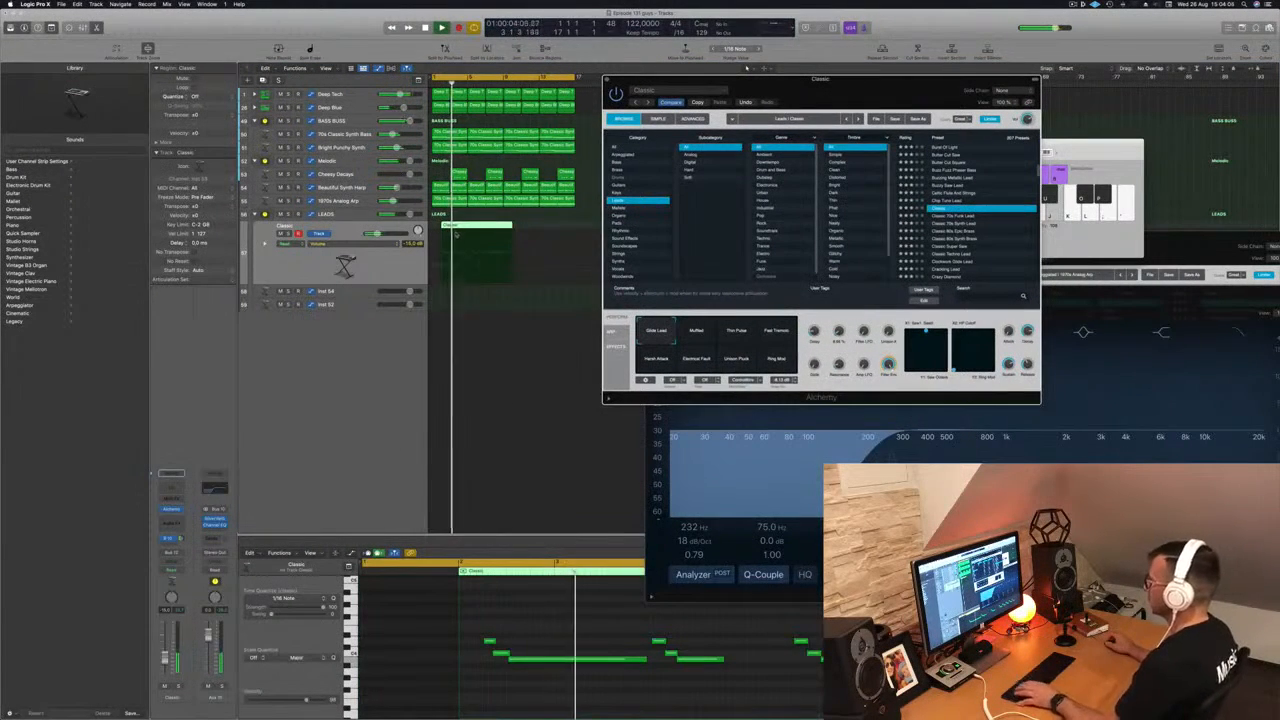
{"action": "key", "text": "Return"}
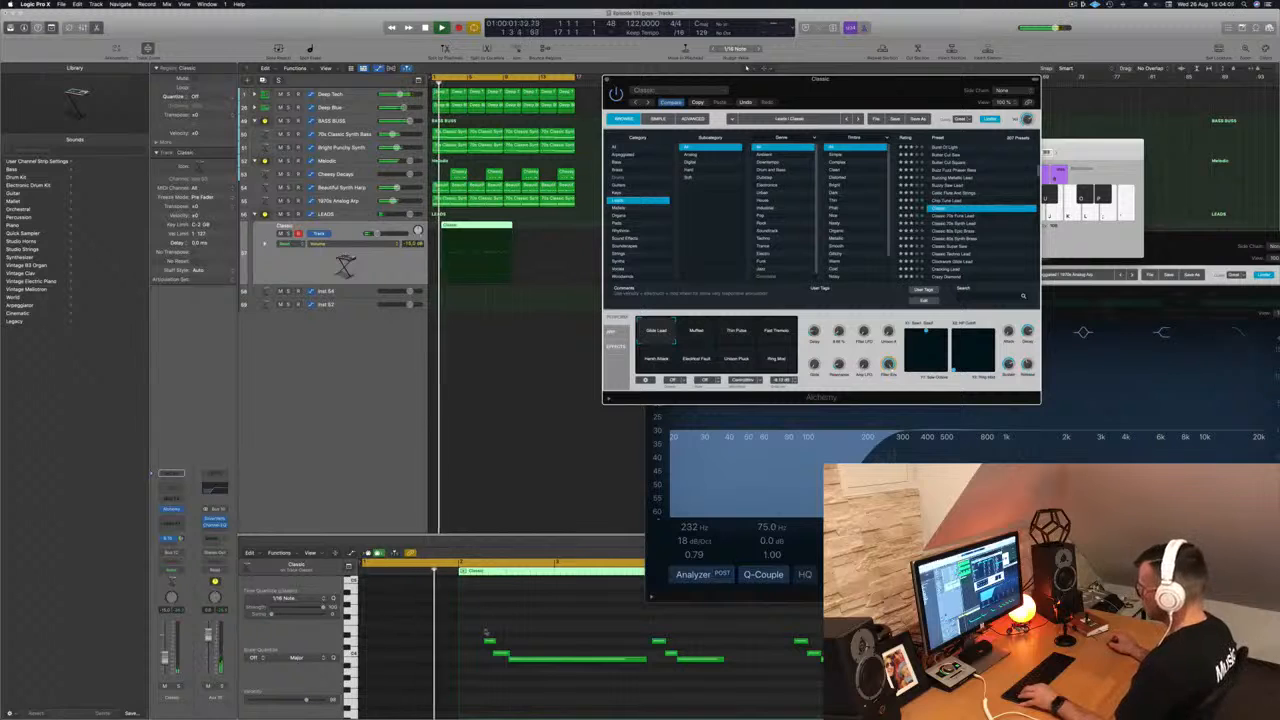
{"action": "left_click_drag", "start_coordinate": [486, 631], "coordinate": [537, 662]}
{"action": "key", "text": "Return"}
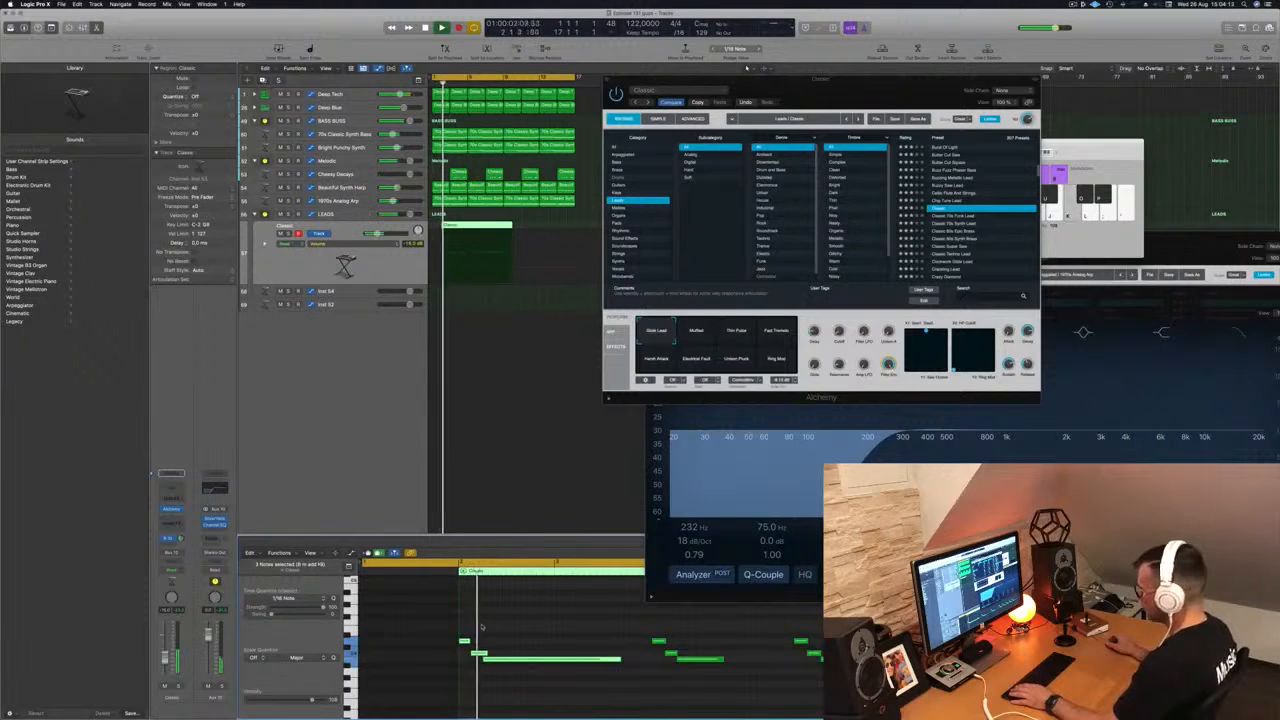
{"action": "scroll", "coordinate": [573, 647], "scroll_direction": "left", "scroll_amount": 3}
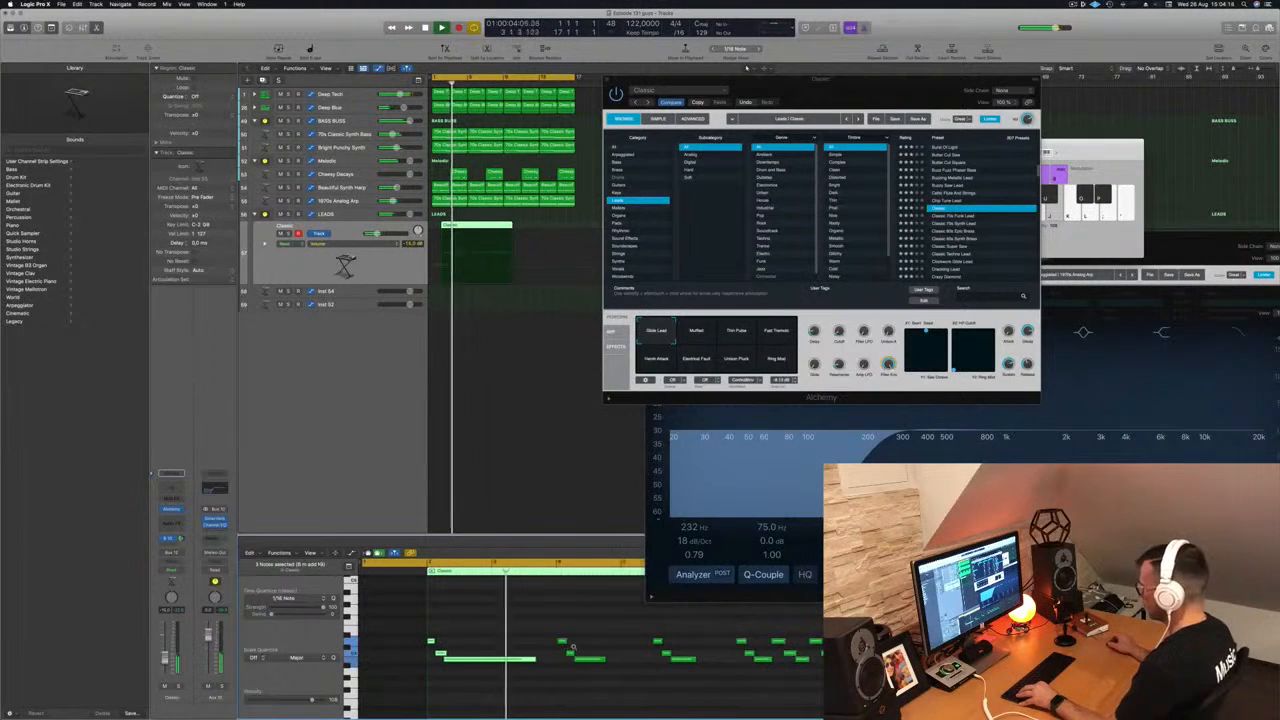
{"action": "scroll", "coordinate": [573, 641], "scroll_direction": "left", "scroll_amount": 2}
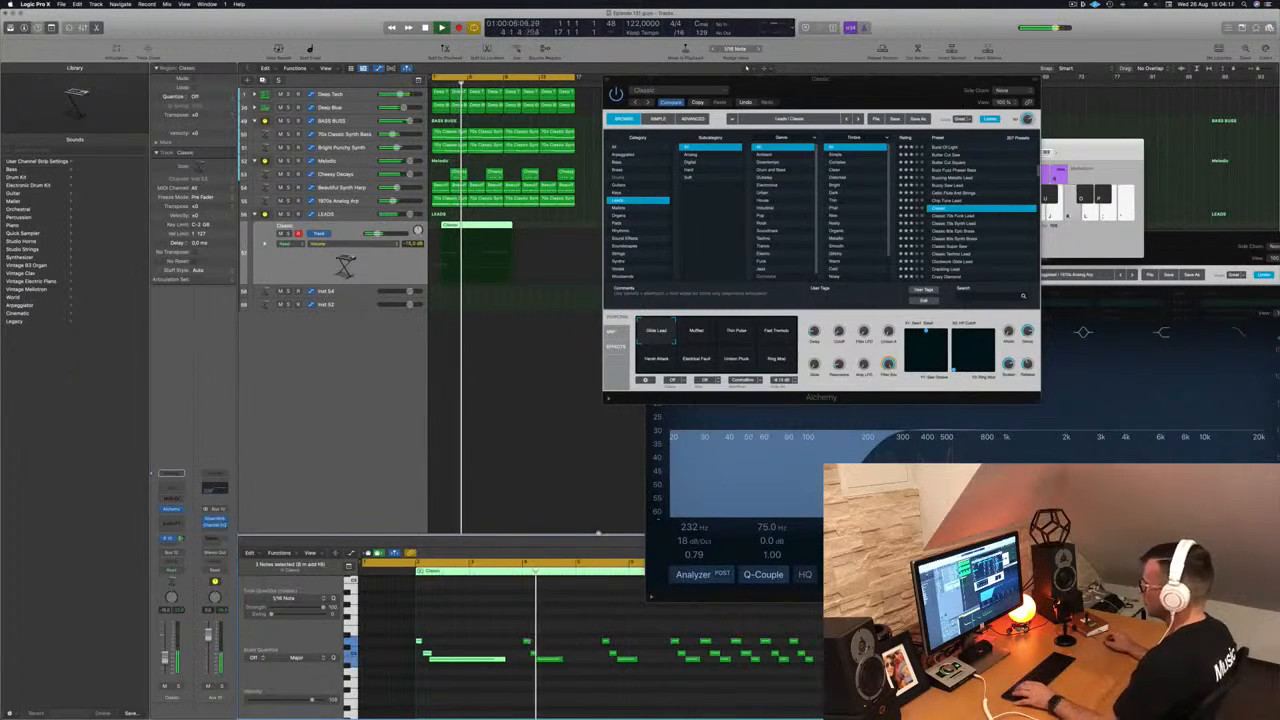
Step: Move the Classic region to start at bar 1 and replay the song from the beginning
{"action": "key", "text": "space"}
{"action": "left_click_drag", "start_coordinate": [460, 224], "coordinate": [450, 225]}
{"action": "key", "text": "Return"}
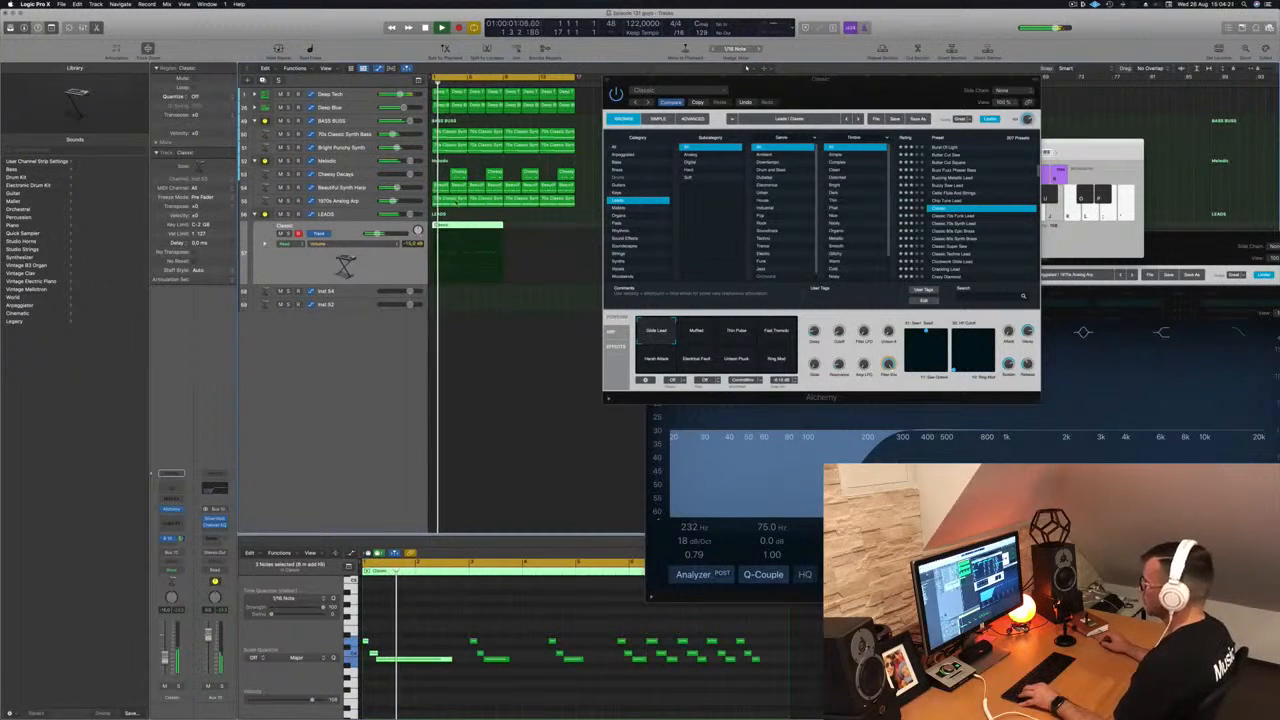
Step: Split the Classic region at bar 3, delete the remainder, and copy the two-bar region to bar 5
{"action": "left_click", "coordinate": [451, 226]}
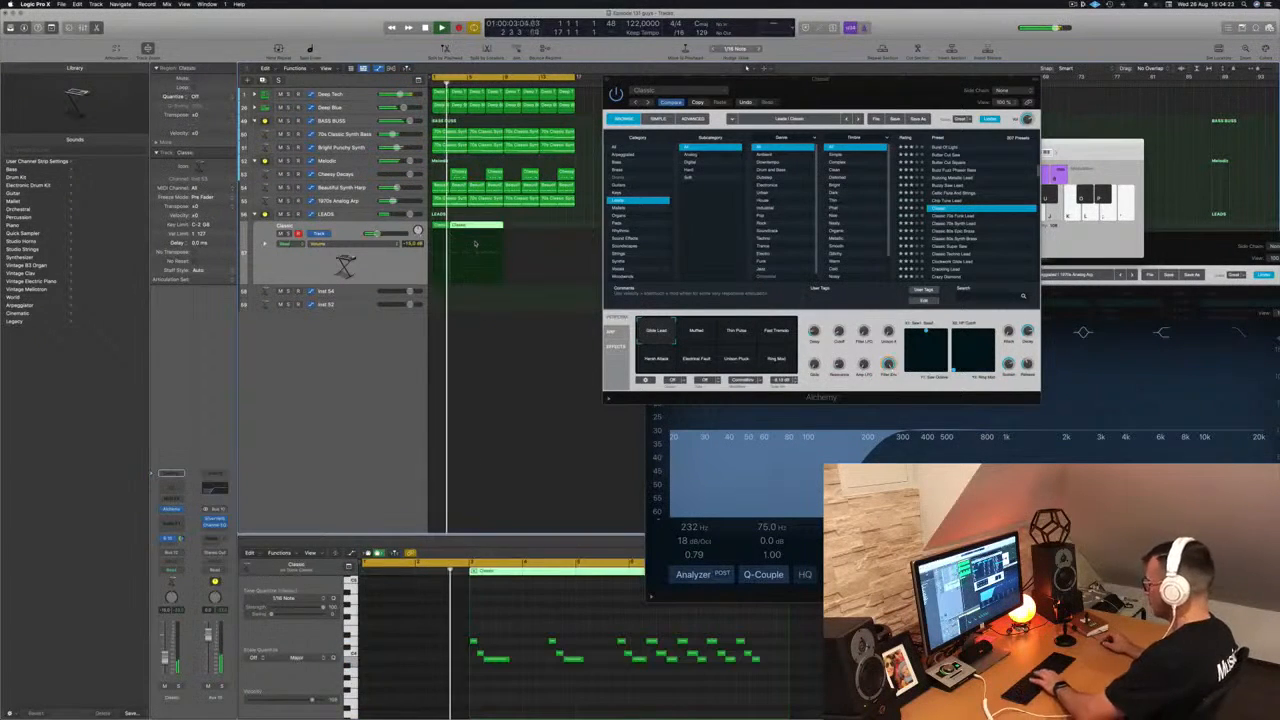
{"action": "key", "text": "Delete"}
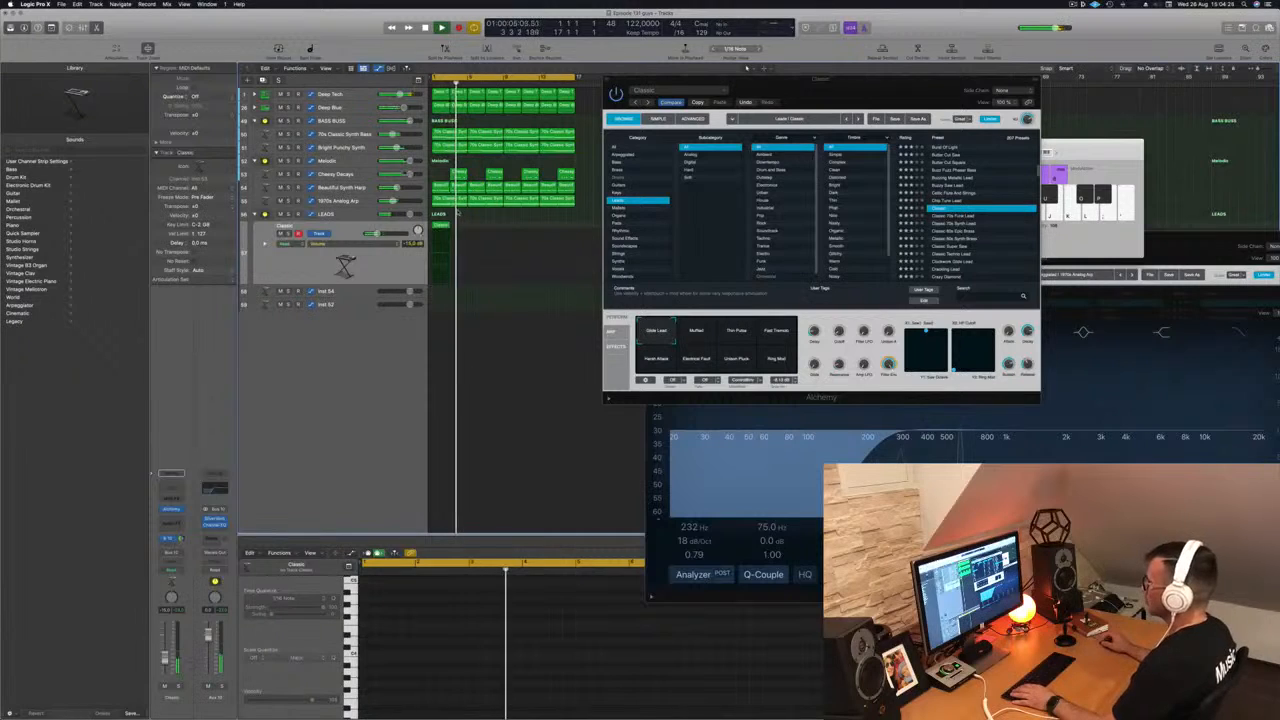
{"action": "left_click_drag", "start_coordinate": [441, 229], "coordinate": [478, 230]}
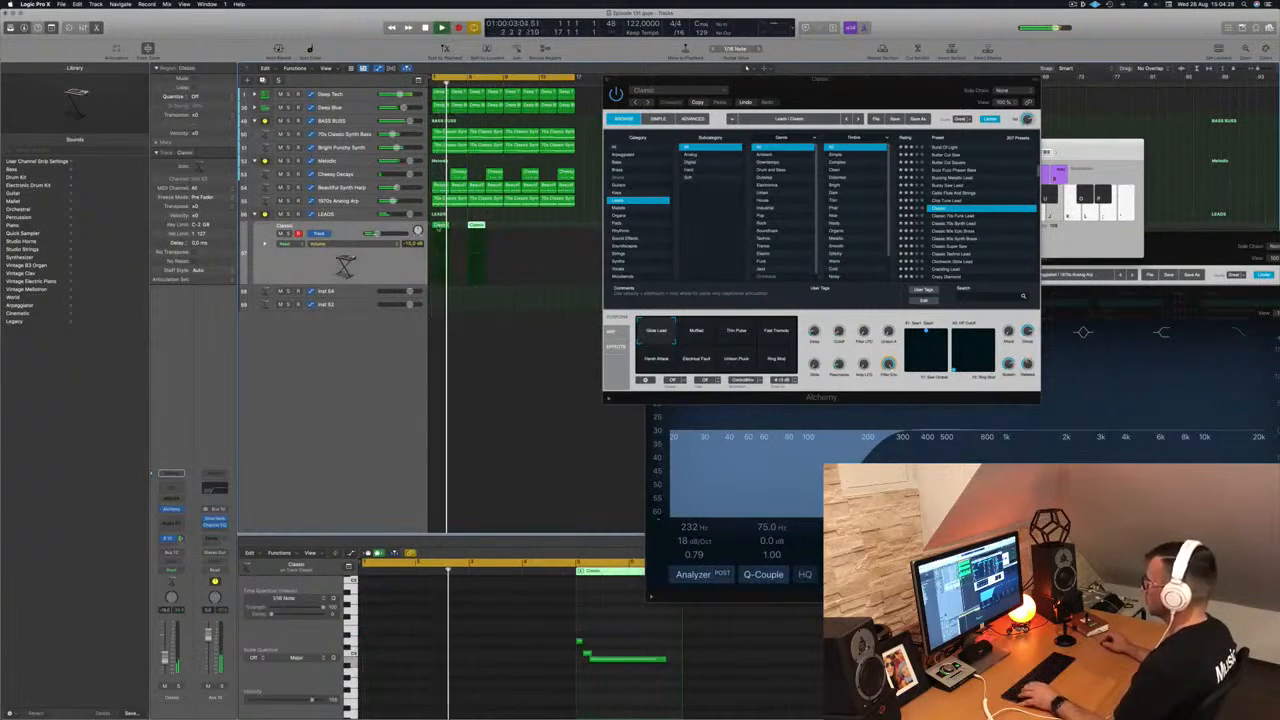
Step: Shorten the long B note slightly in the first Classic region and replay from the beginning
{"action": "left_click", "coordinate": [440, 659]}
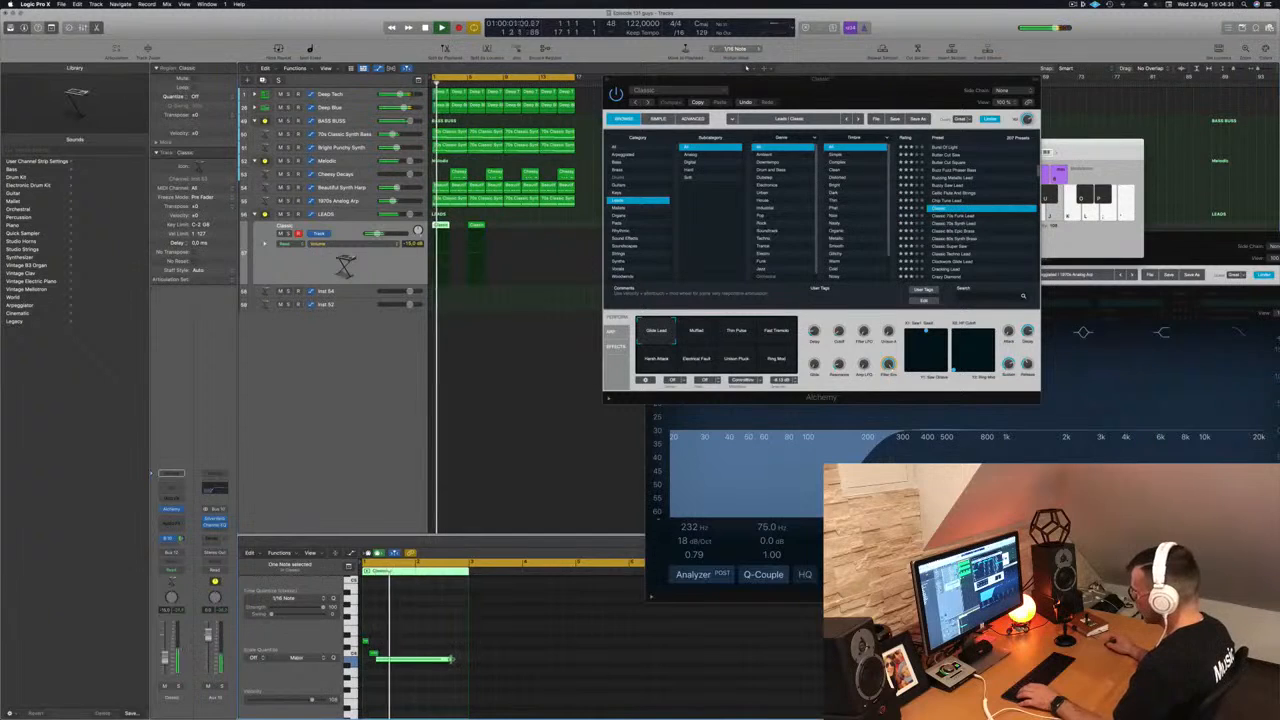
{"action": "left_click_drag", "start_coordinate": [450, 659], "coordinate": [445, 659]}
{"action": "key", "text": "Return"}
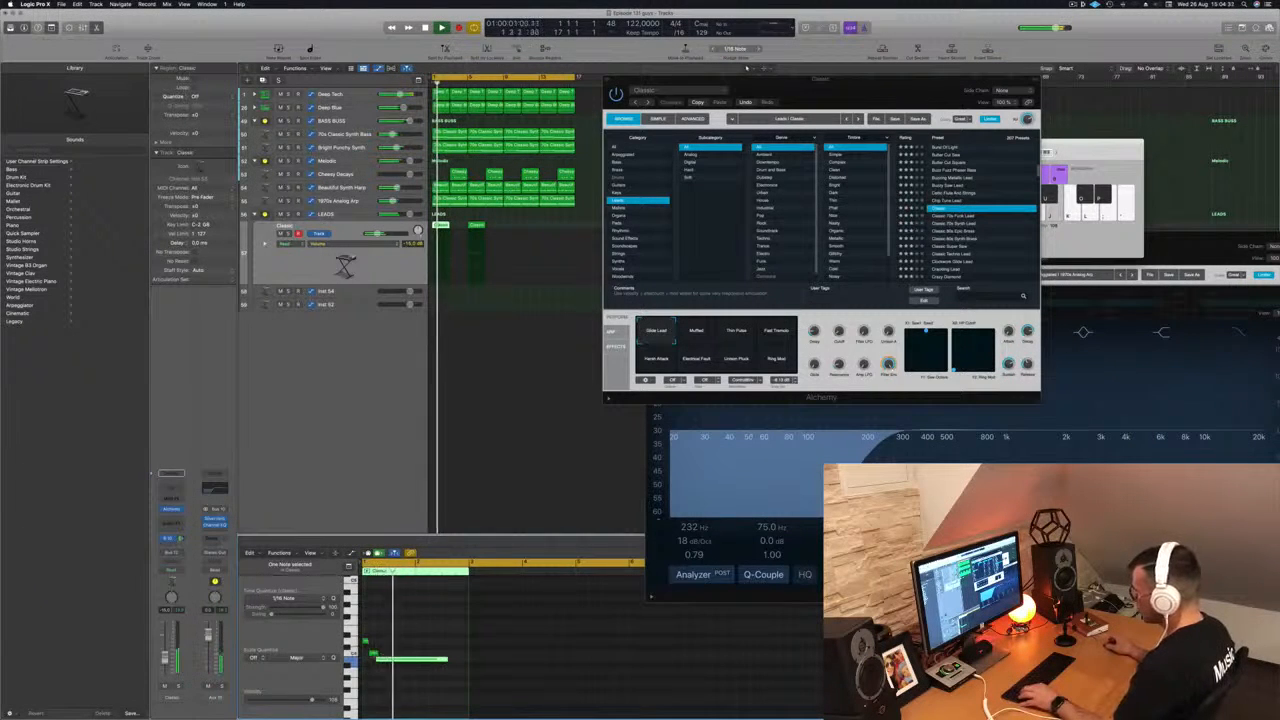
Step: Copy the opening D and C notes to the end of the phrase, placing the C just before the D
{"action": "left_click_drag", "start_coordinate": [366, 642], "coordinate": [459, 642]}
{"action": "key", "text": "Return"}
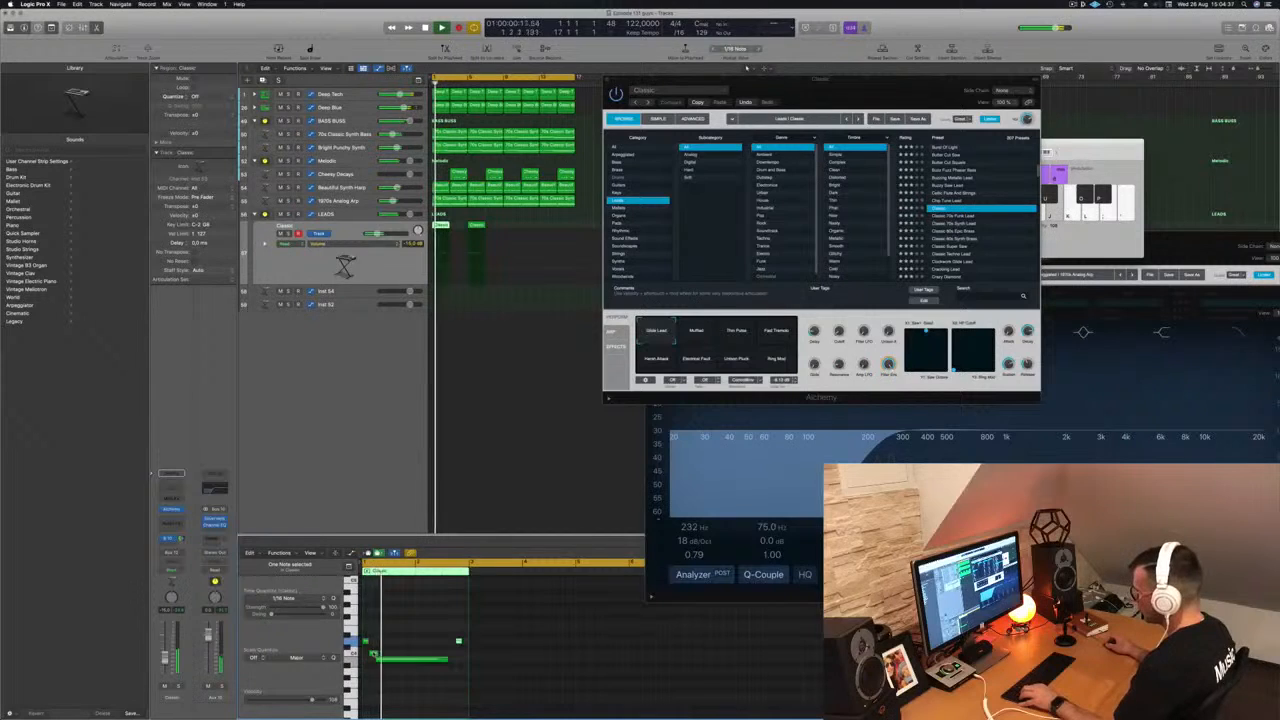
{"action": "left_click", "coordinate": [457, 657]}
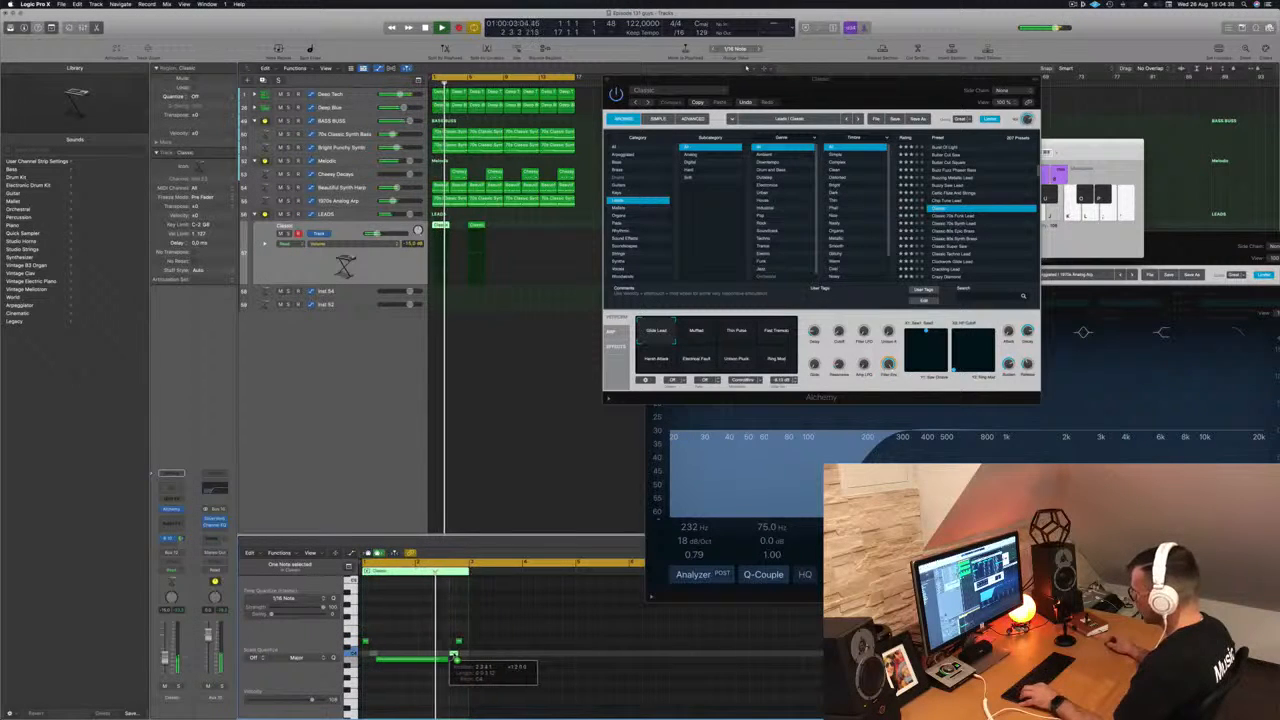
{"action": "left_click_drag", "start_coordinate": [454, 656], "coordinate": [454, 656]}
Step: Extend the long B note up to the closing C note and play the phrase from the start
{"action": "scroll", "coordinate": [459, 660], "scroll_direction": "right", "scroll_amount": 4}
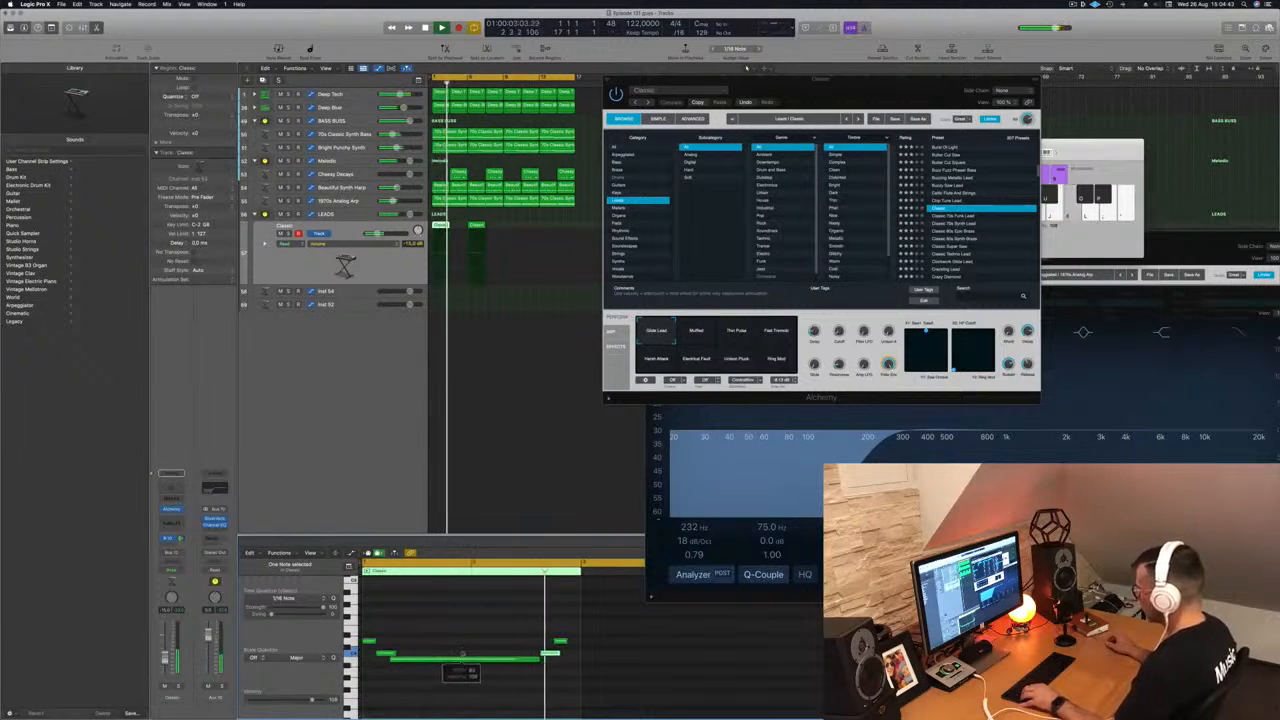
{"action": "left_click_drag", "start_coordinate": [519, 660], "coordinate": [528, 660]}
{"action": "key", "text": "super+Left"}
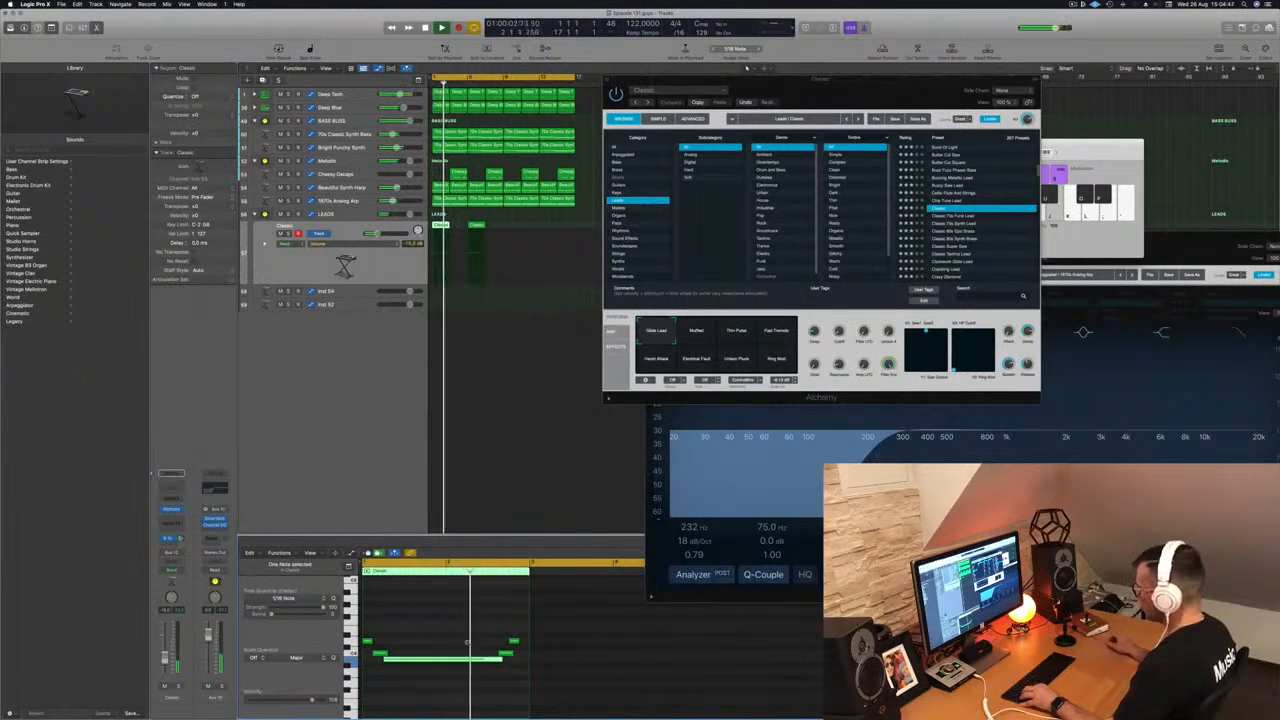
{"action": "key", "text": "super+Left"}
{"action": "key", "text": "super+Left"}
{"action": "key", "text": "space"}
{"action": "key", "text": "space"}
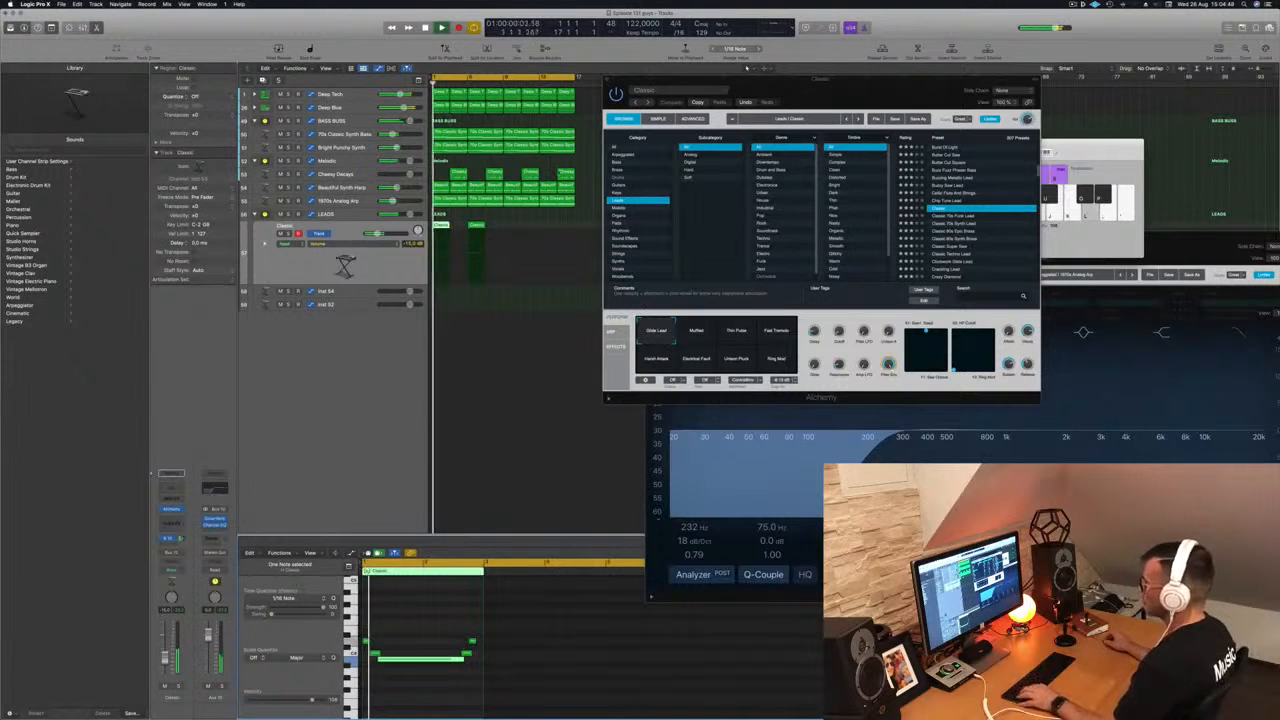
Step: Delete the old copy at bar 5 and copy the edited Classic region to bars 5, 9 and 13
{"action": "key", "text": "Delete"}
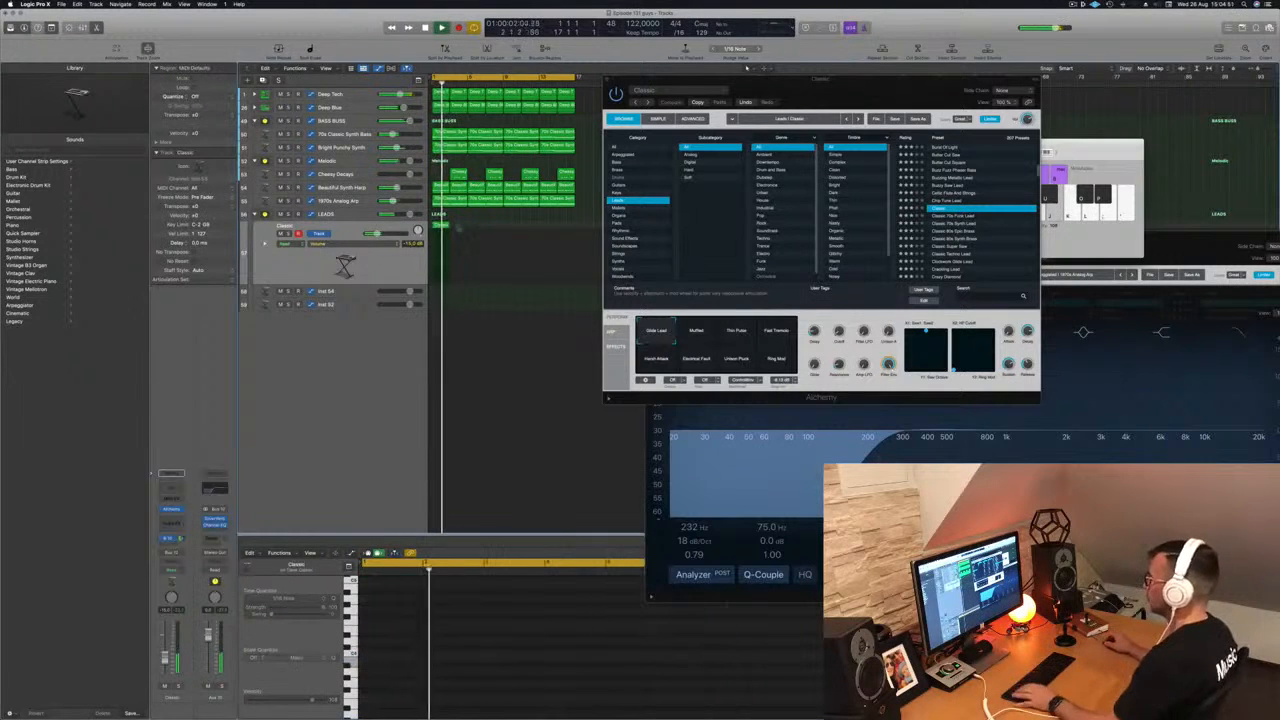
{"action": "left_click", "coordinate": [442, 226]}
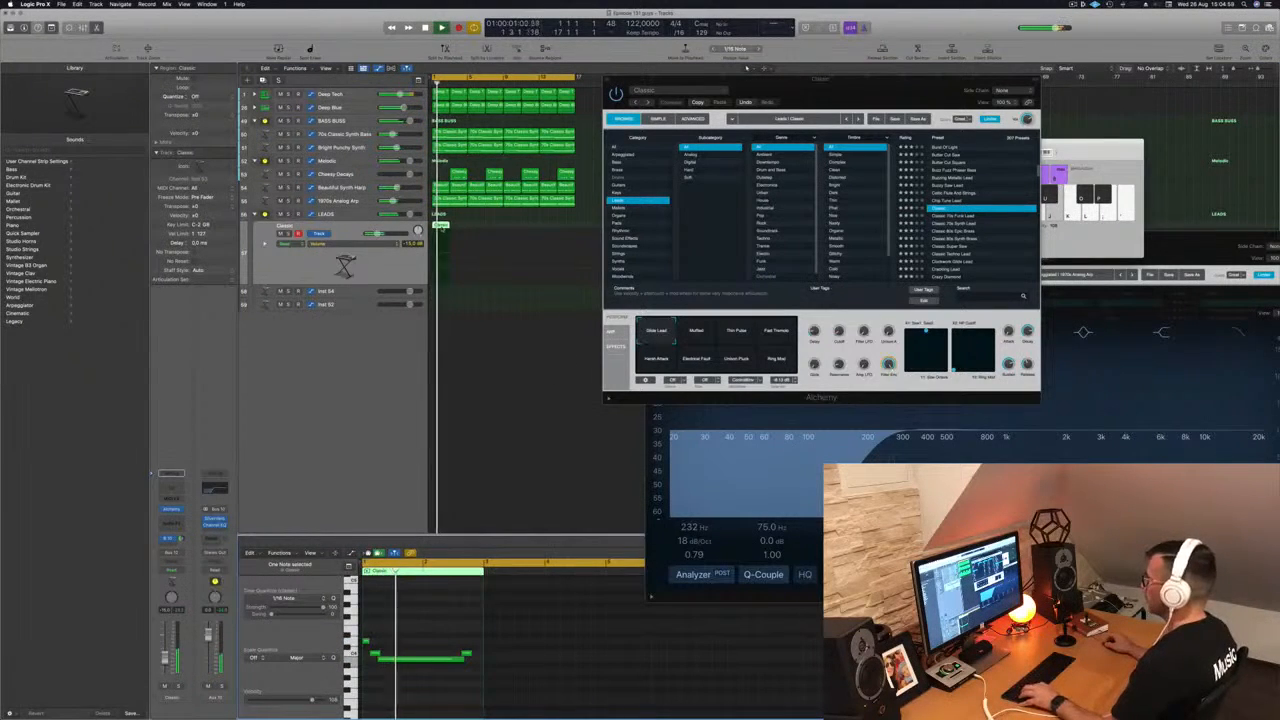
{"action": "left_click_drag", "start_coordinate": [441, 228], "coordinate": [514, 231]}
{"action": "key", "text": "super+Left"}
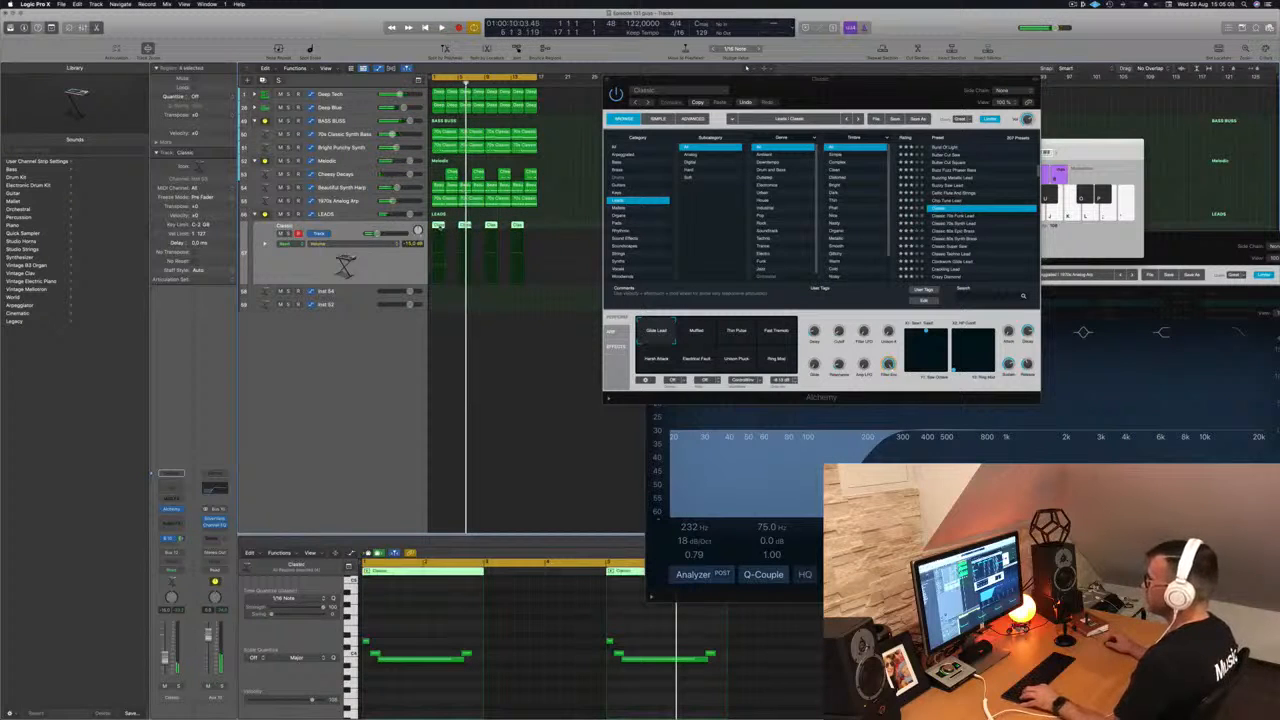
Step: Copy the four Classic regions onto the Inst 54 track and transpose all their notes down an octave
{"action": "key", "text": "space"}
{"action": "left_click_drag", "start_coordinate": [440, 226], "coordinate": [440, 297]}
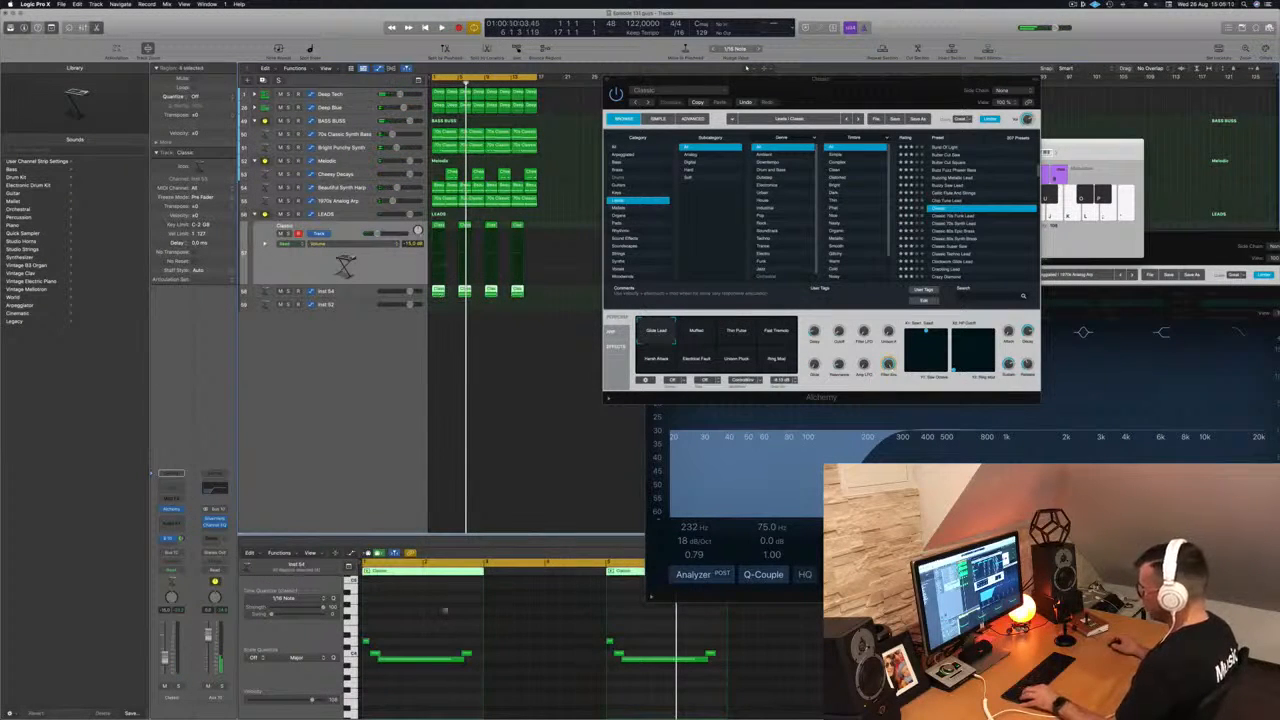
{"action": "scroll", "coordinate": [437, 612], "scroll_direction": "down", "scroll_amount": 2}
{"action": "left_click", "coordinate": [425, 616]}
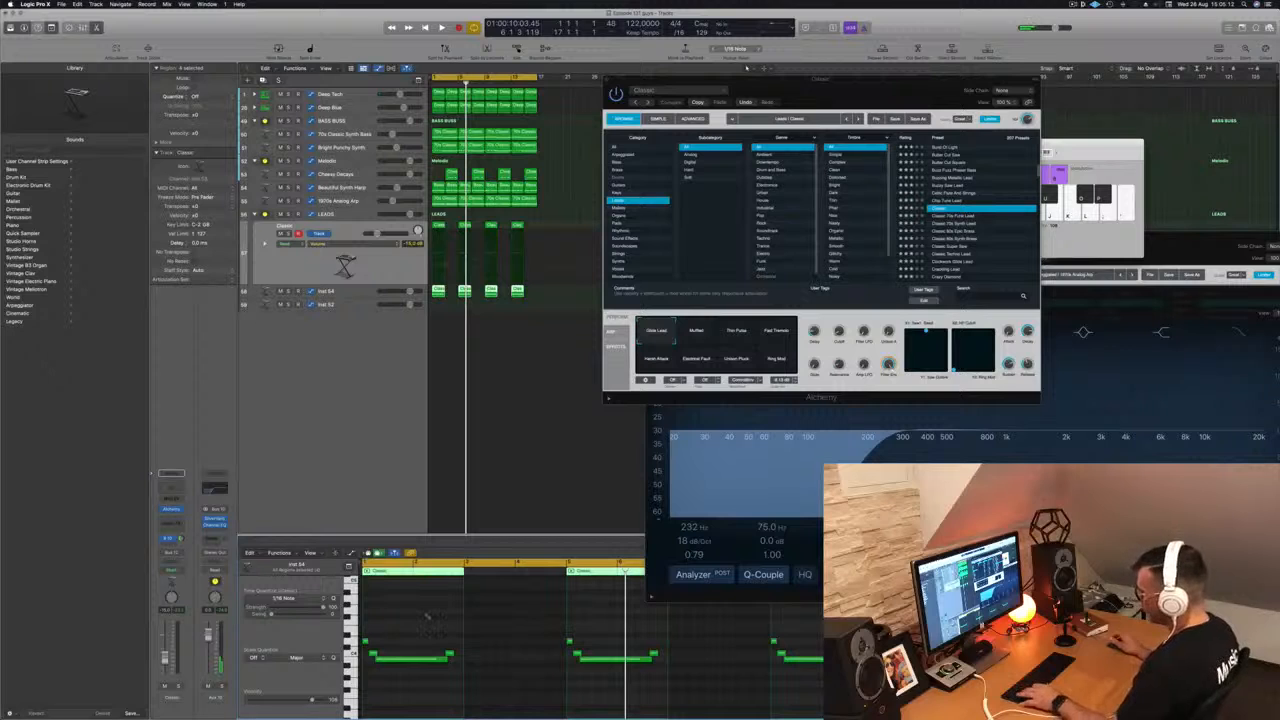
{"action": "key", "text": "super+a"}
{"action": "key", "text": "alt+shift+Down"}
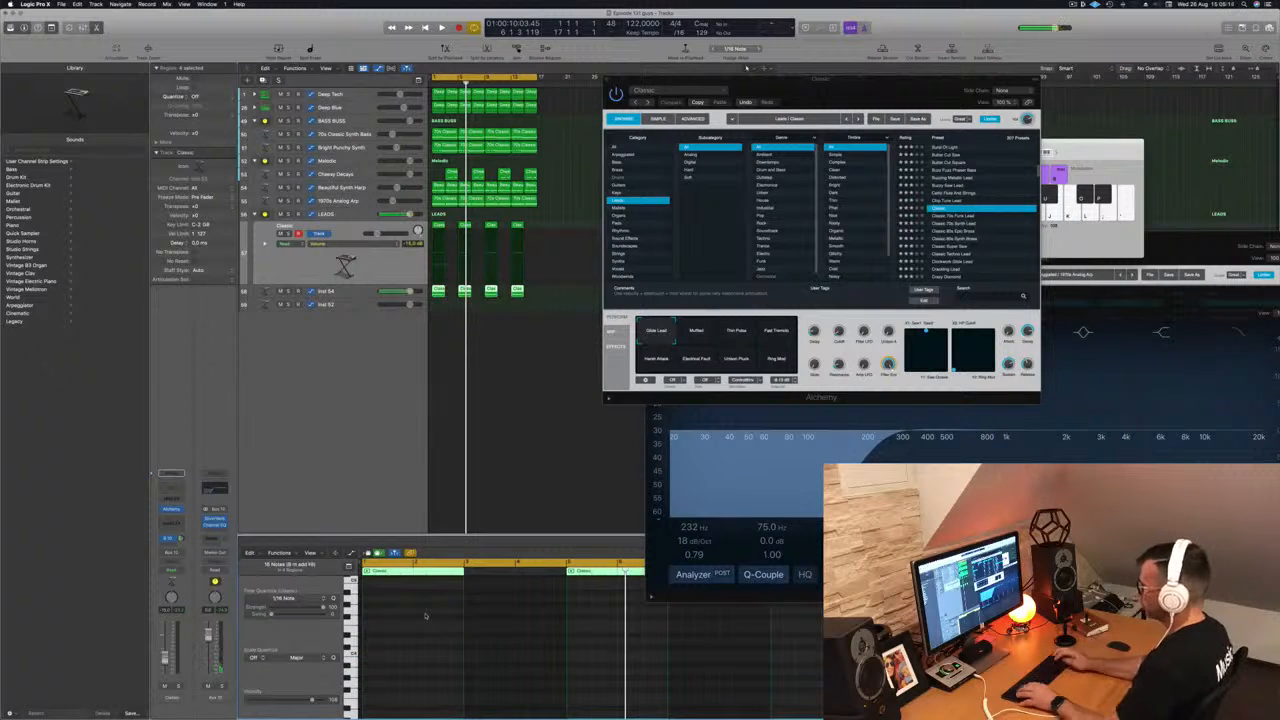
Step: Select the Inst 54 track, lower its volume to about -11 dB, and play from the beginning
{"action": "left_click", "coordinate": [360, 293]}
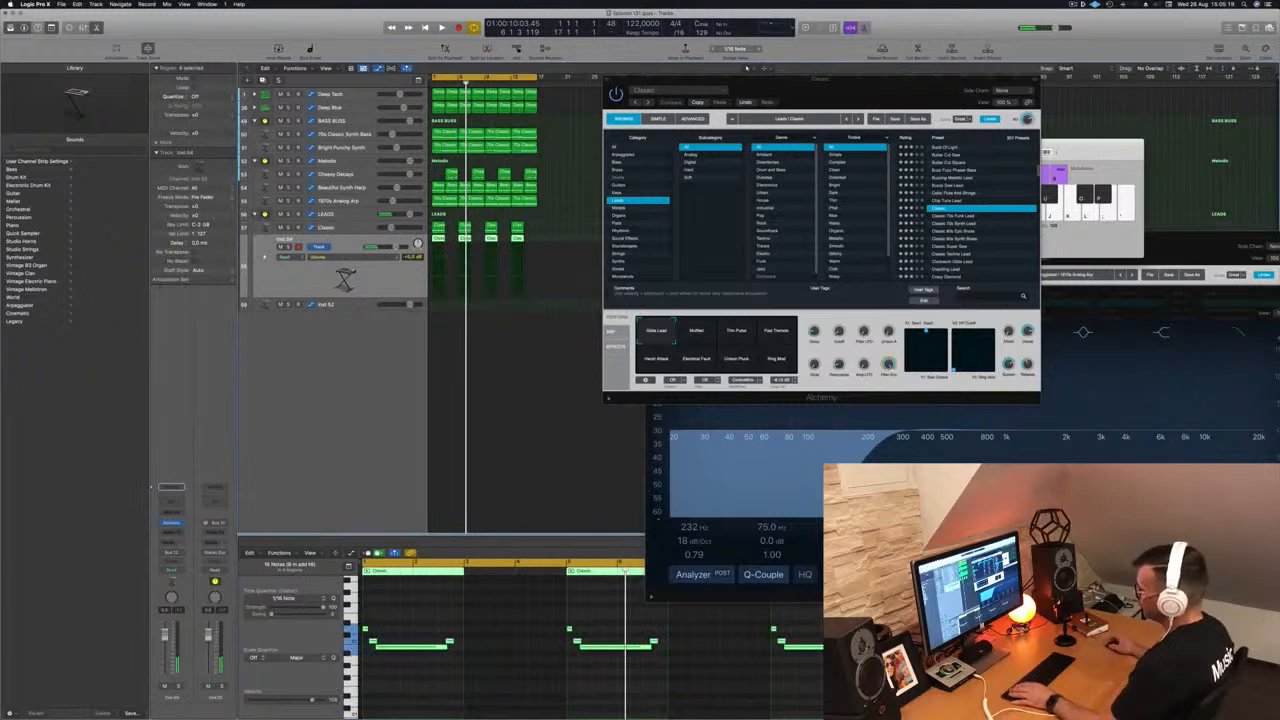
{"action": "key", "text": "Return"}
{"action": "key", "text": "space"}
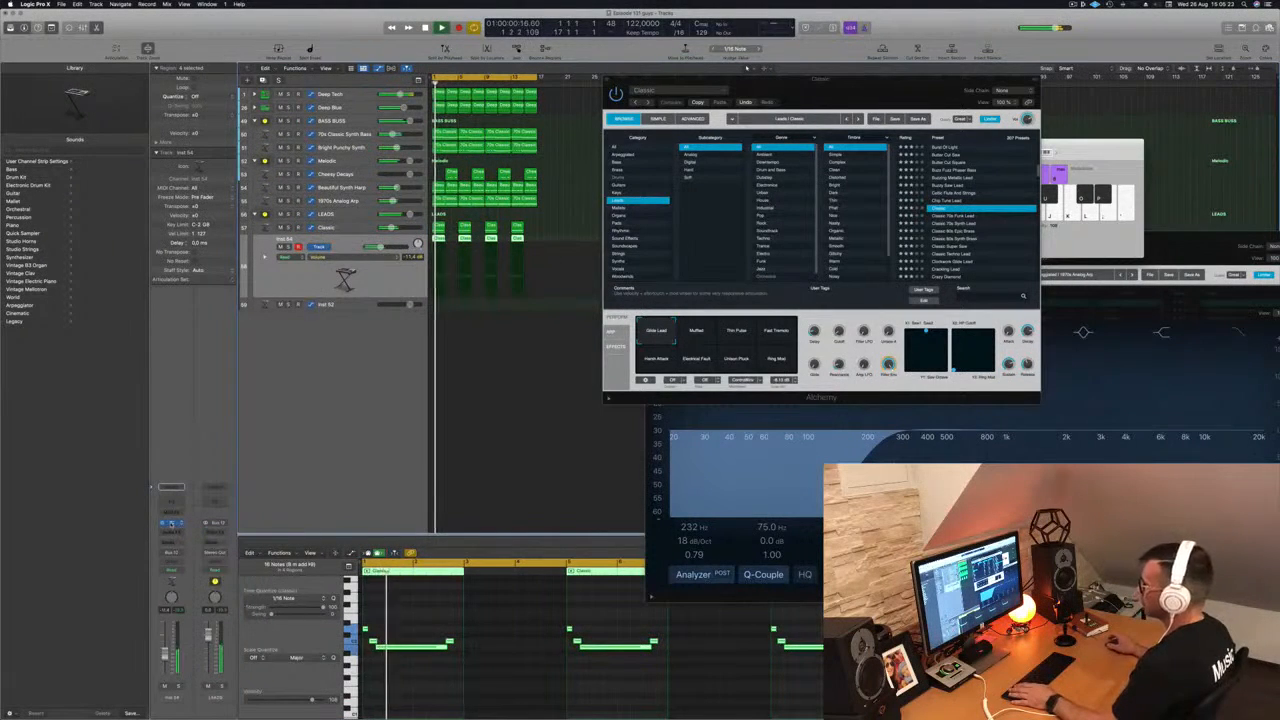
Step: Open the Inst 54 track's Alchemy instrument and load the Chill Organ preset from the Organs category
{"action": "left_click", "coordinate": [172, 523]}
{"action": "key", "text": "space"}
{"action": "left_click_drag", "start_coordinate": [627, 115], "coordinate": [818, 137]}
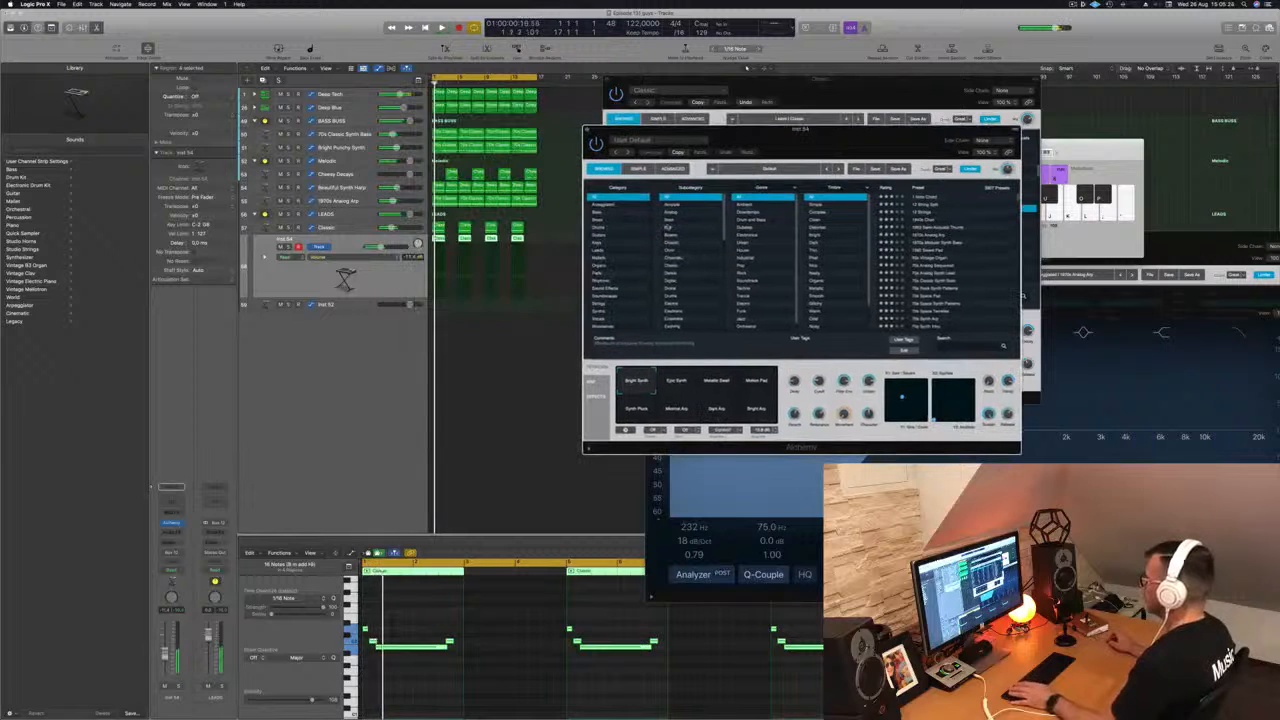
{"action": "left_click", "coordinate": [600, 266]}
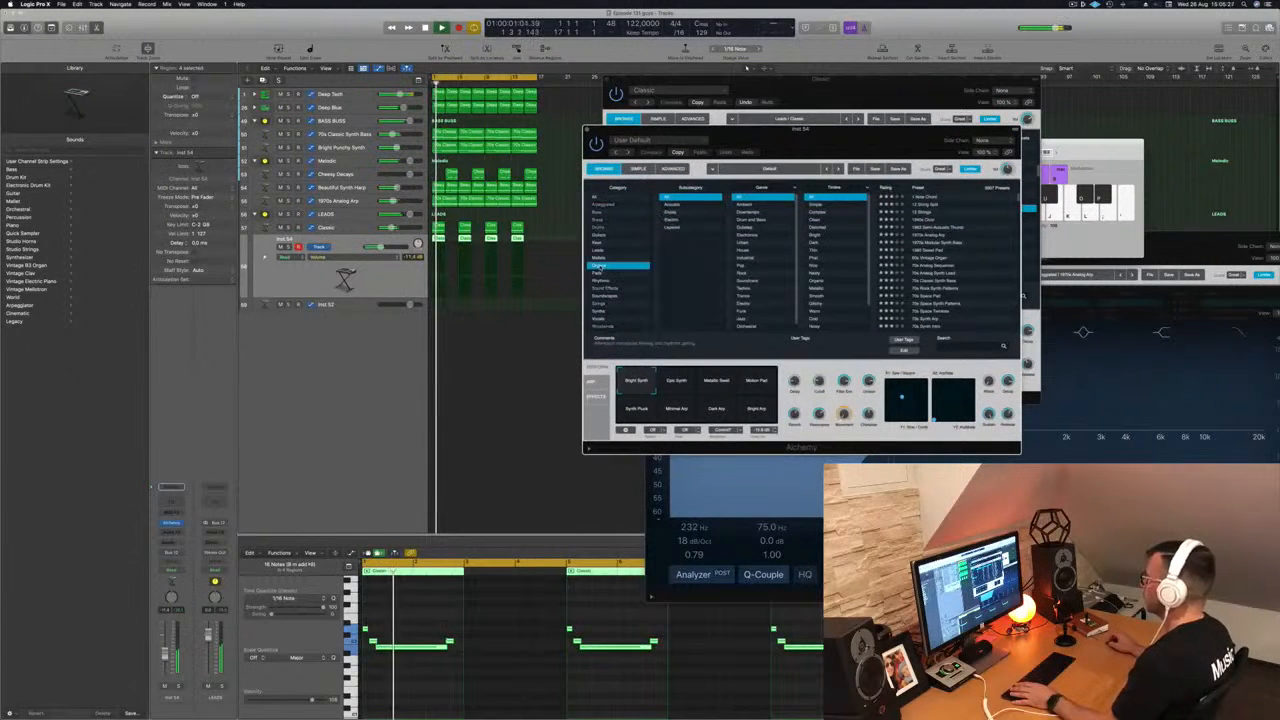
{"action": "left_click", "coordinate": [926, 243]}
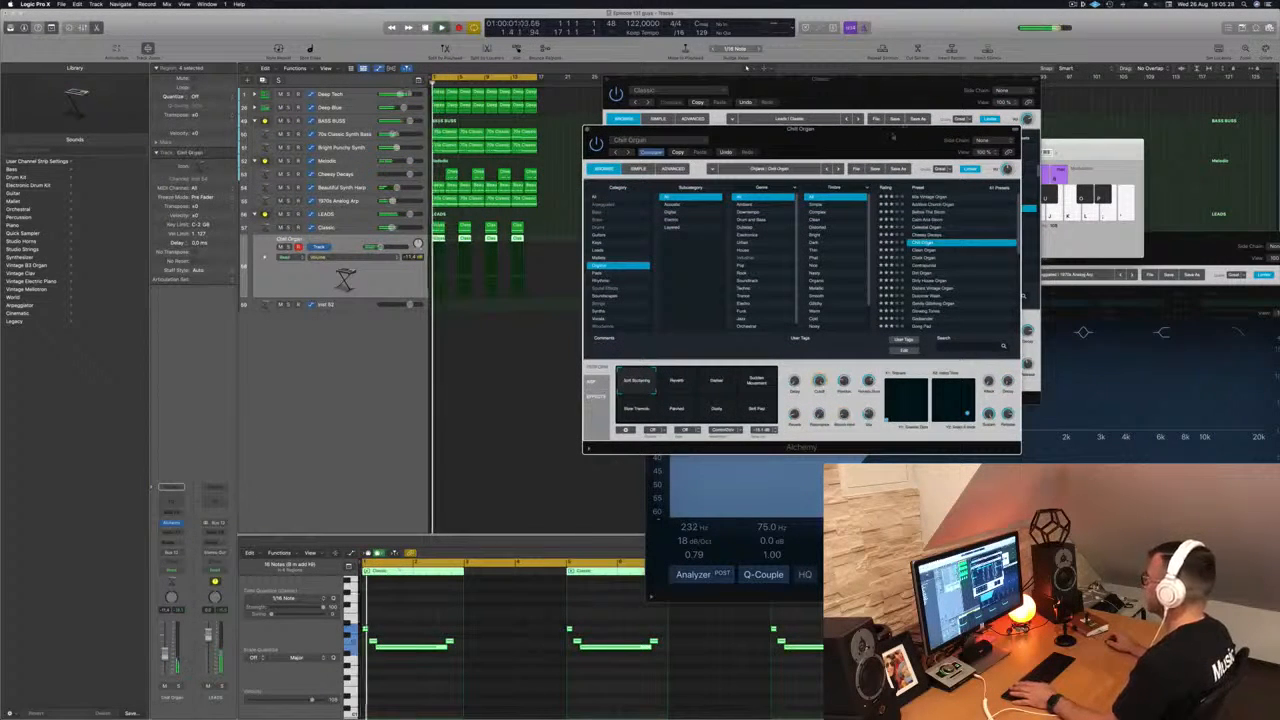
Step: Load the Dirty House Organ preset in the Chill Organ track's Alchemy while playing from the beginning
{"action": "left_click_drag", "start_coordinate": [893, 135], "coordinate": [1033, 95]}
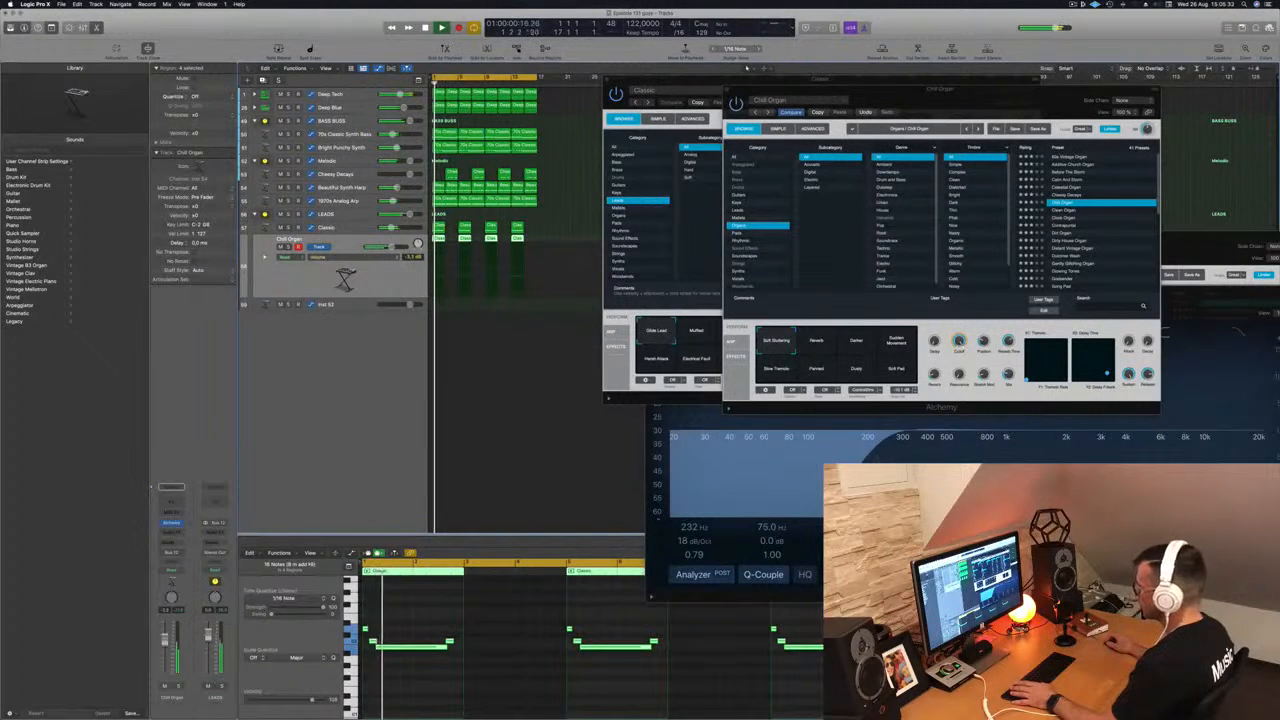
{"action": "key", "text": "space"}
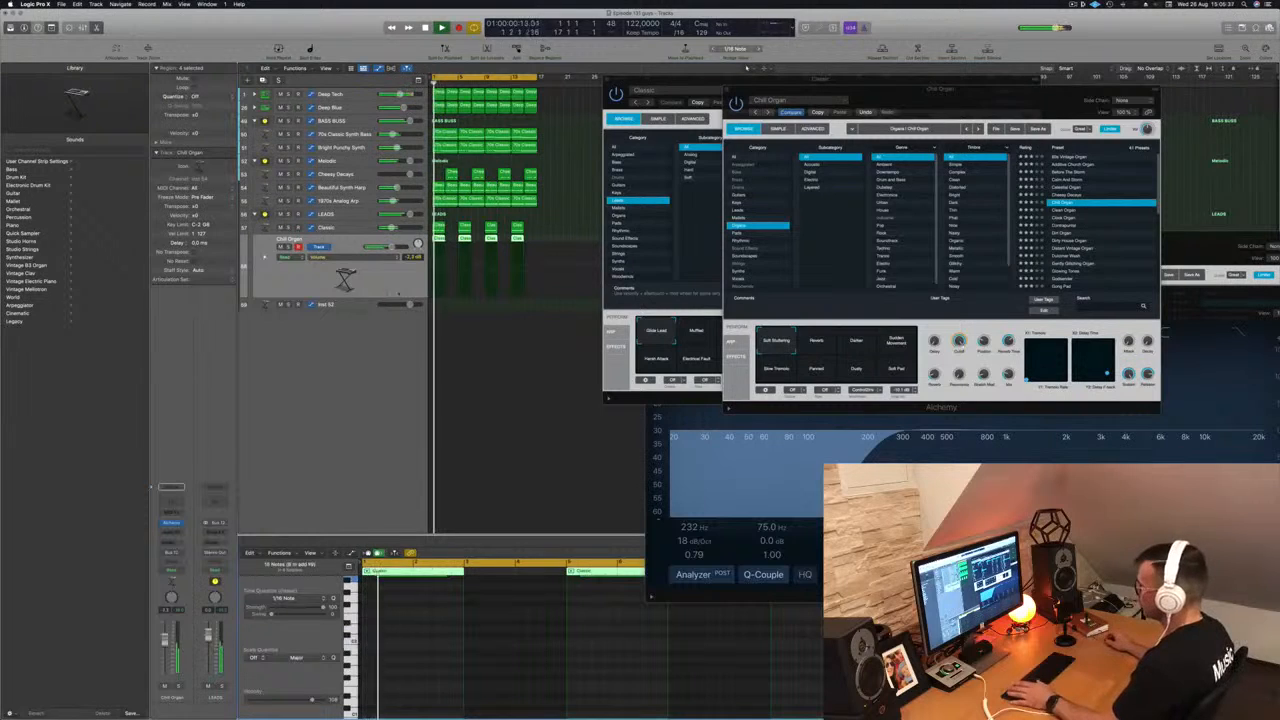
{"action": "left_click", "coordinate": [1072, 241]}
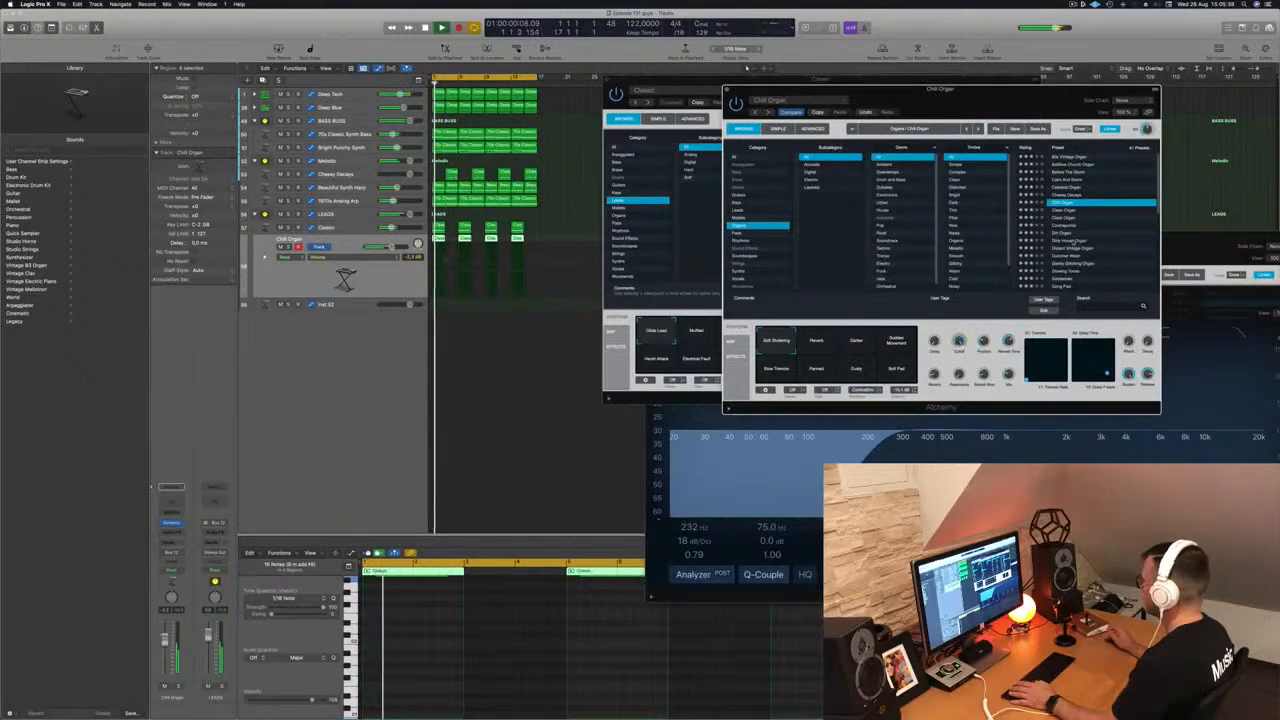
{"action": "left_click", "coordinate": [1072, 242]}
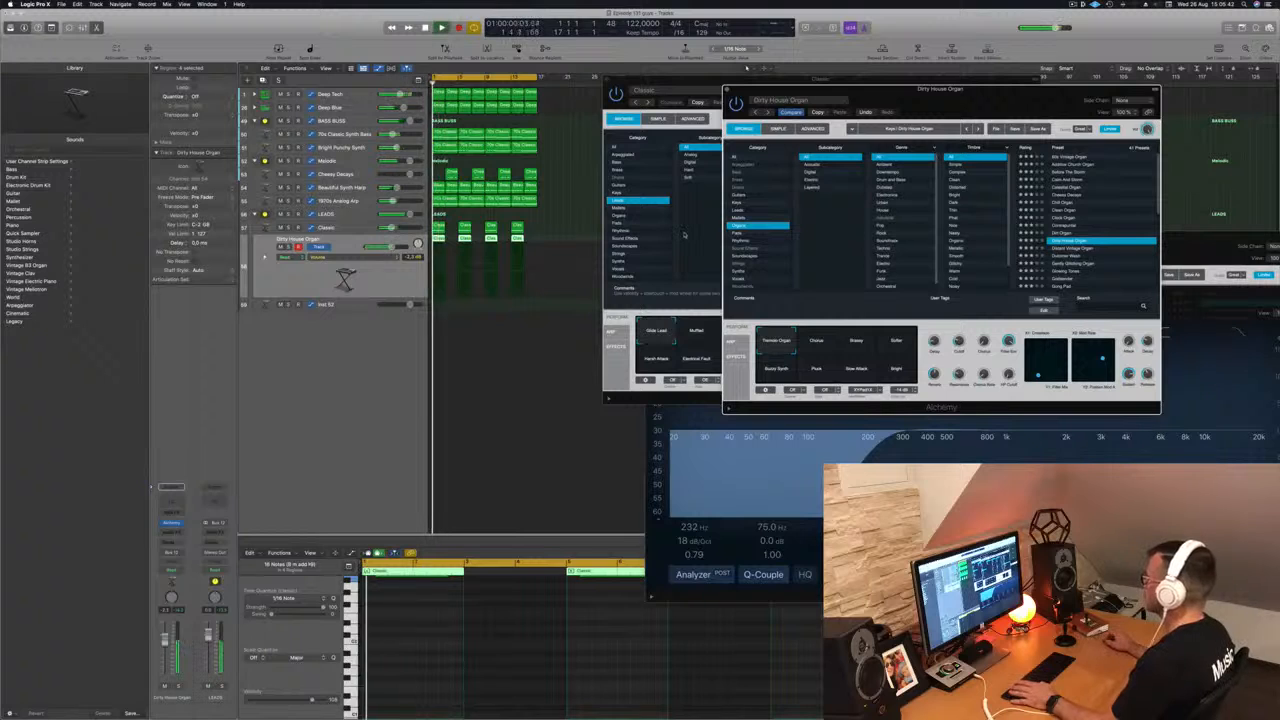
Step: Load the Dusty Record Synth preset from the Keys category, close its Alchemy window, and audition the track soloed
{"action": "left_click", "coordinate": [740, 203]}
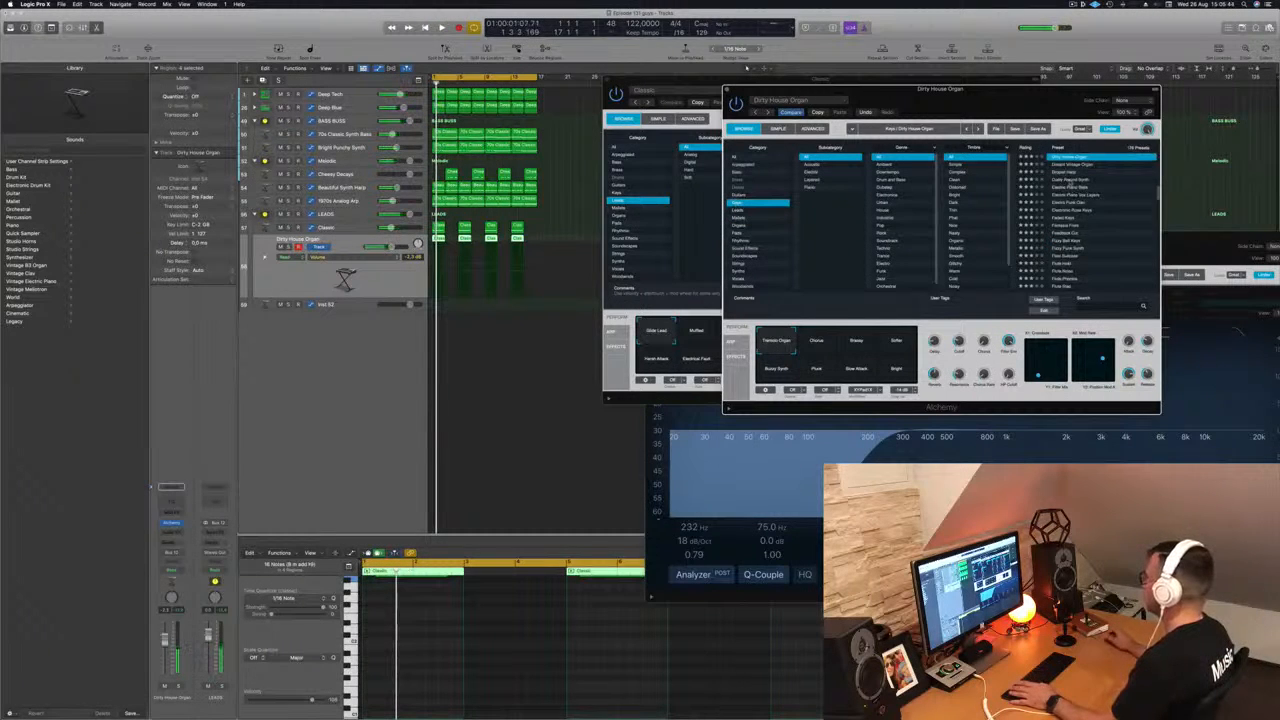
{"action": "left_click", "coordinate": [1070, 181]}
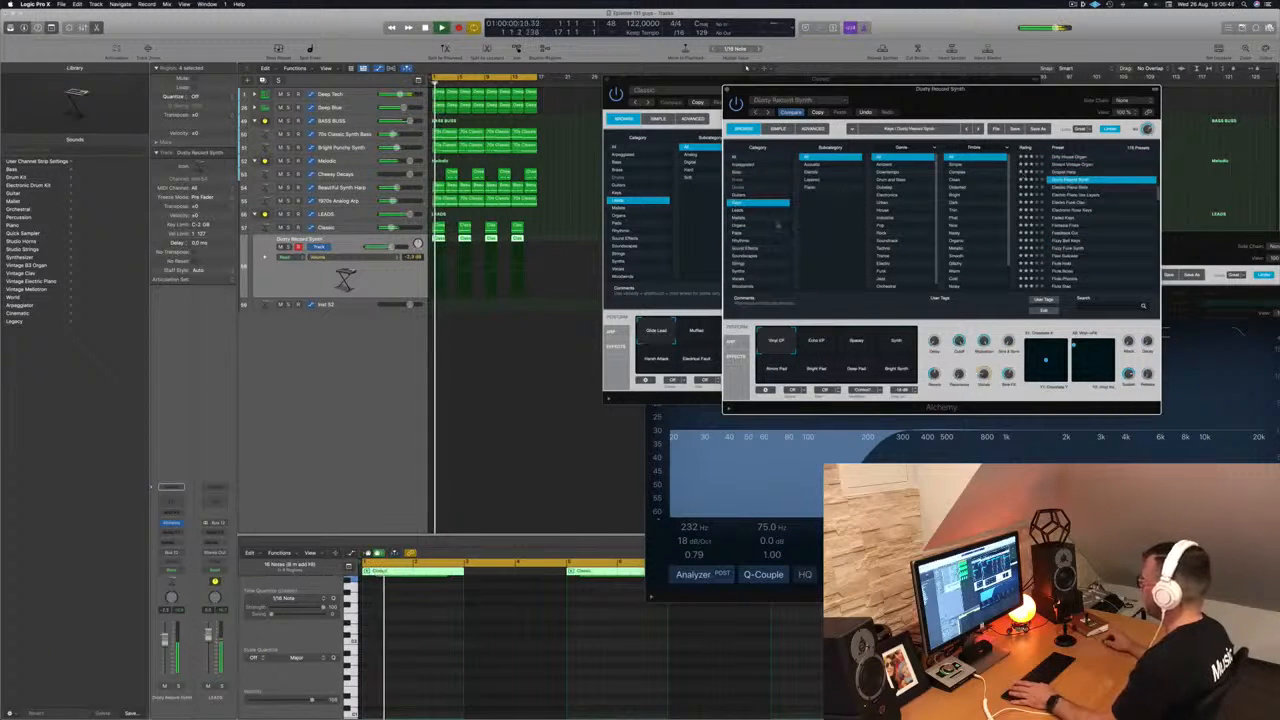
{"action": "left_click_drag", "start_coordinate": [936, 108], "coordinate": [960, 140]}
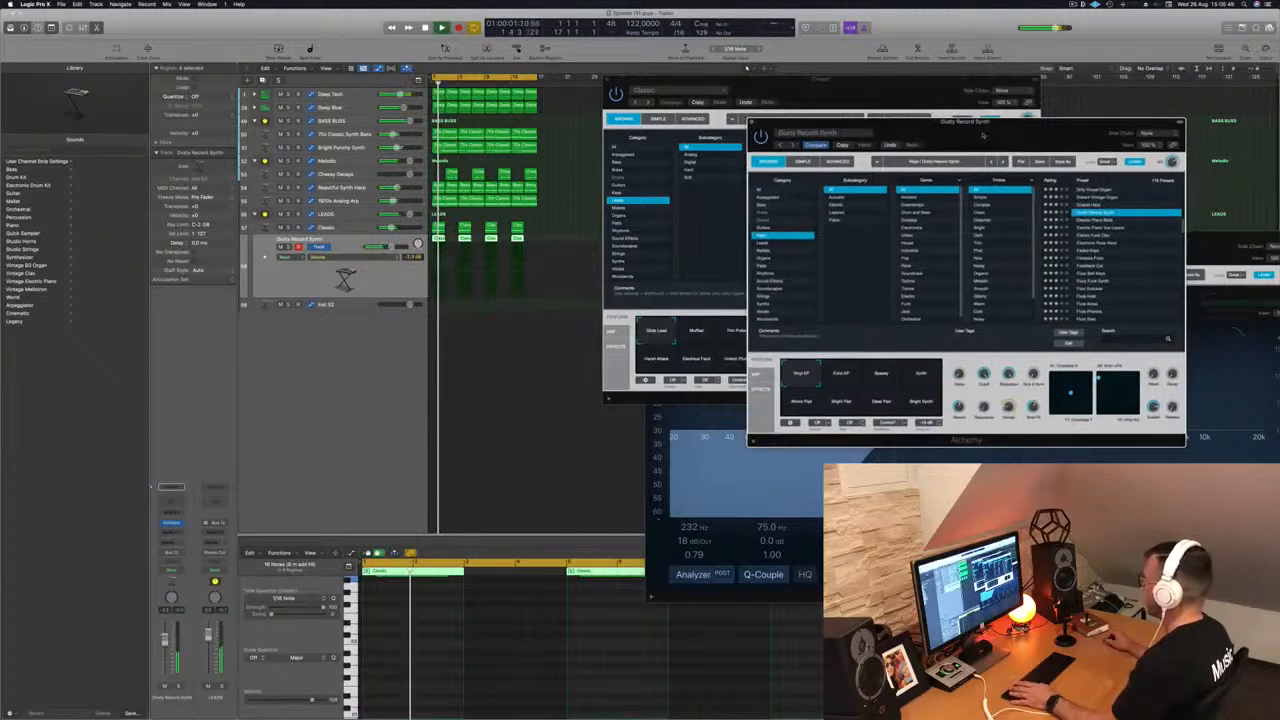
{"action": "left_click", "coordinate": [752, 123]}
{"action": "key", "text": "s"}
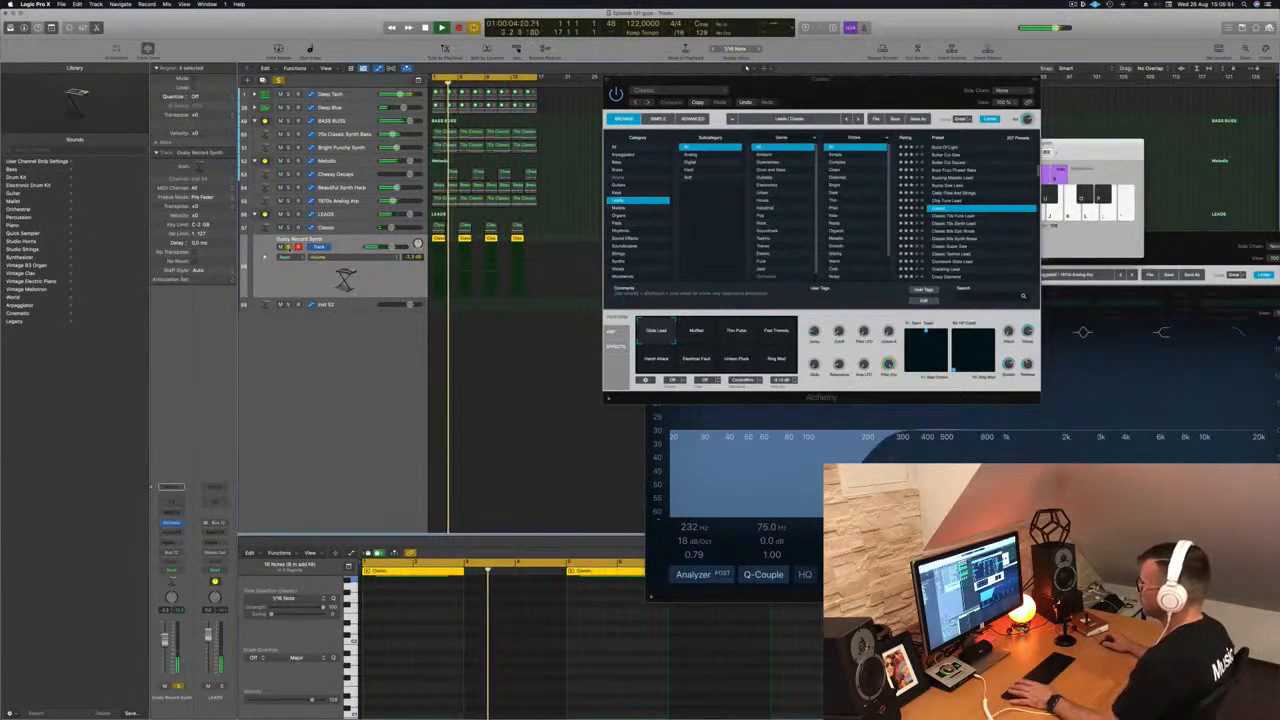
{"action": "key", "text": "s"}
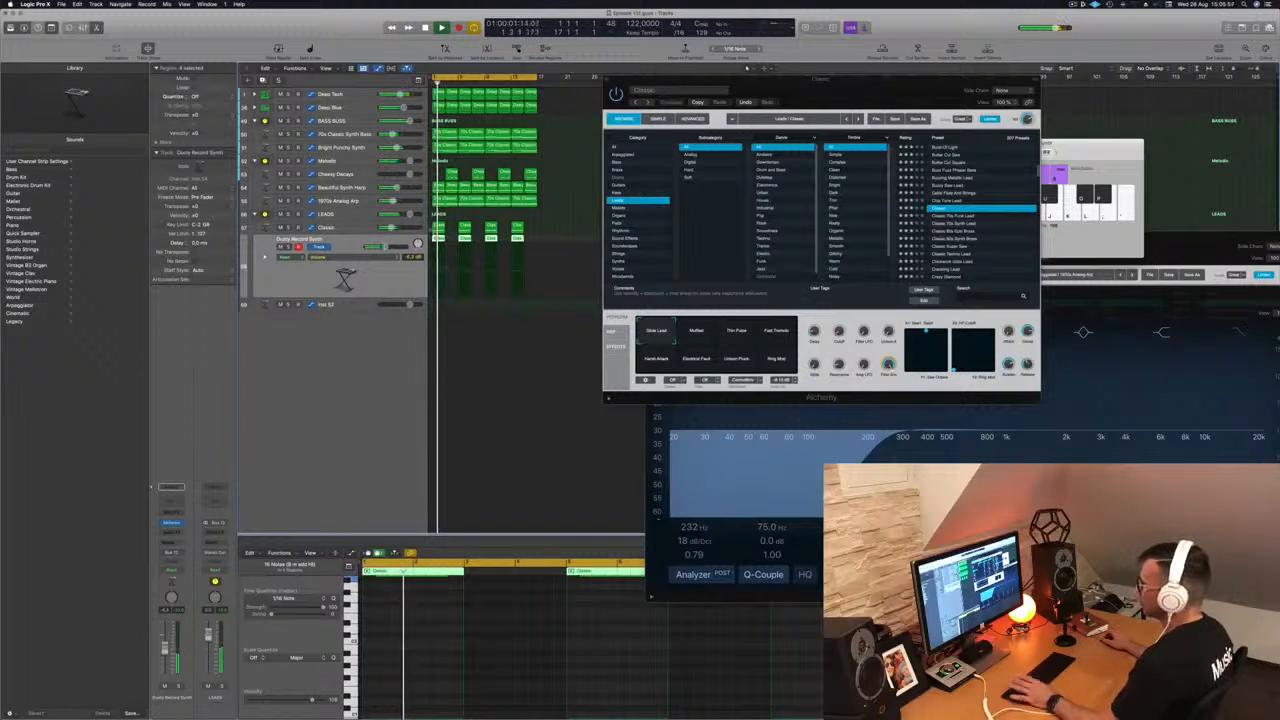
Step: Insert a Compressor on the LEADS track stack and set its side chain to Kick 1 - Deep Tech (Inst 1)
{"action": "left_click", "coordinate": [355, 213]}
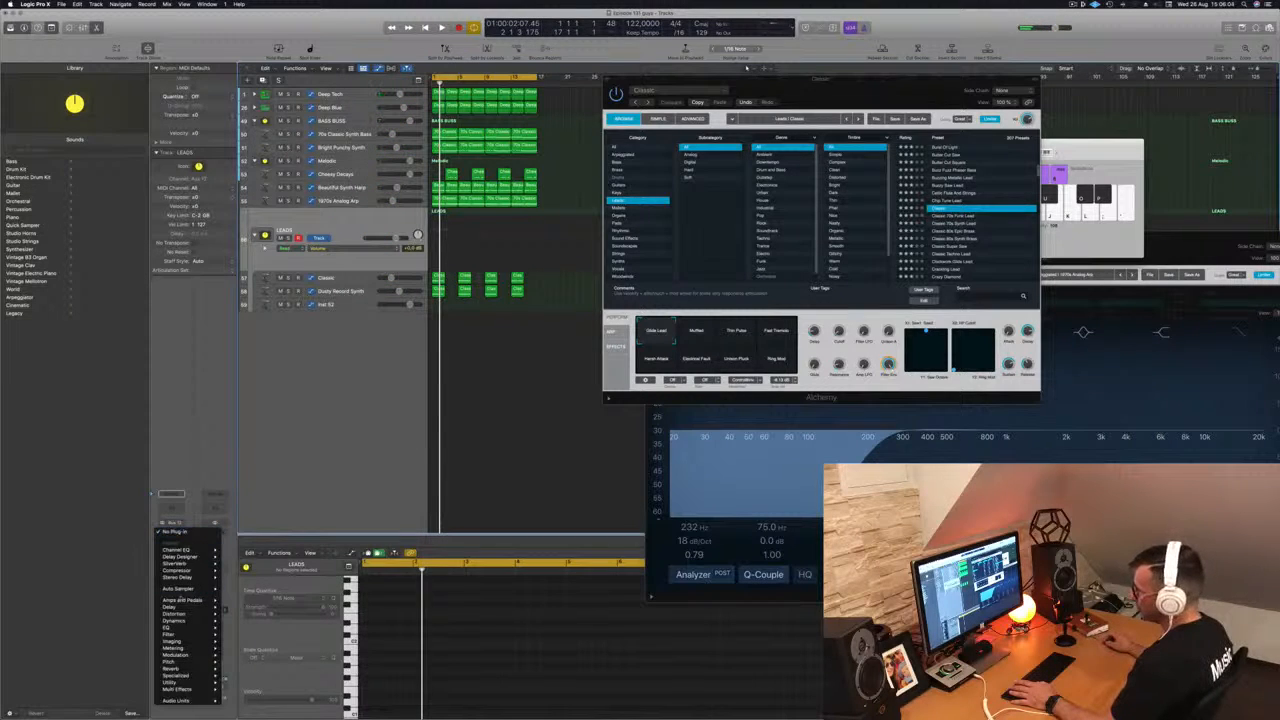
{"action": "left_click", "coordinate": [240, 570]}
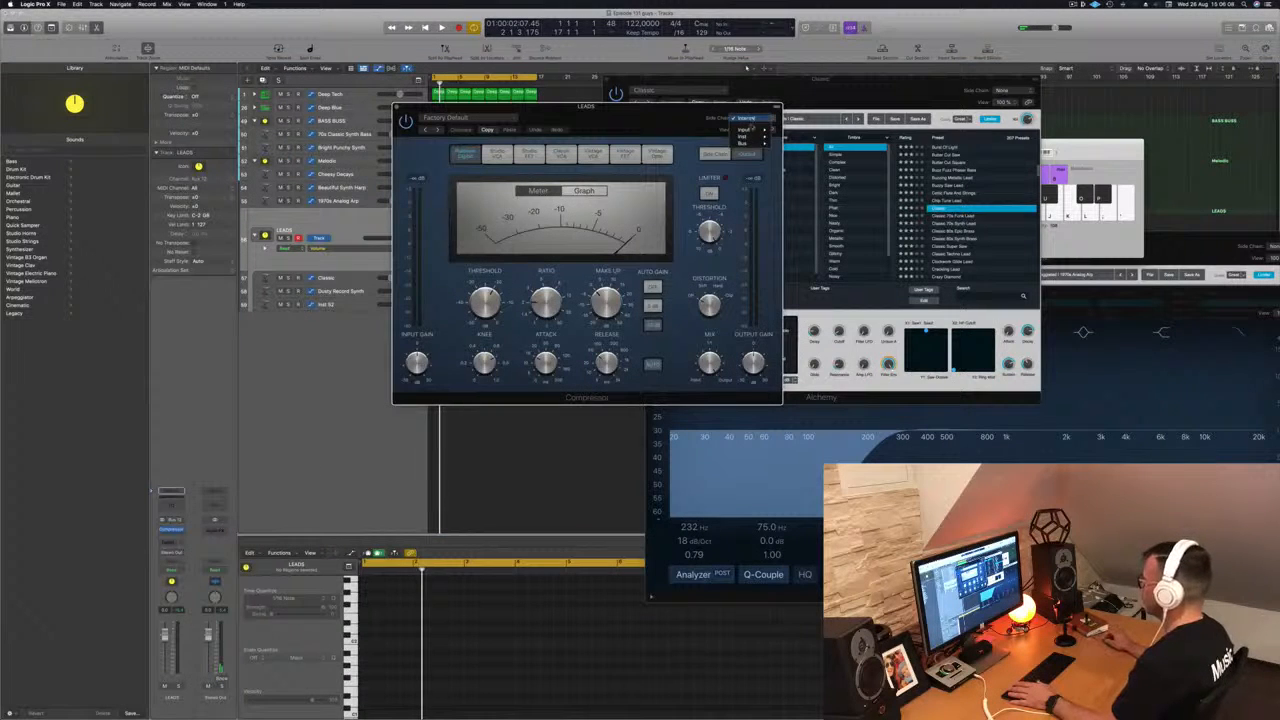
{"action": "mouse_move", "coordinate": [757, 143]}
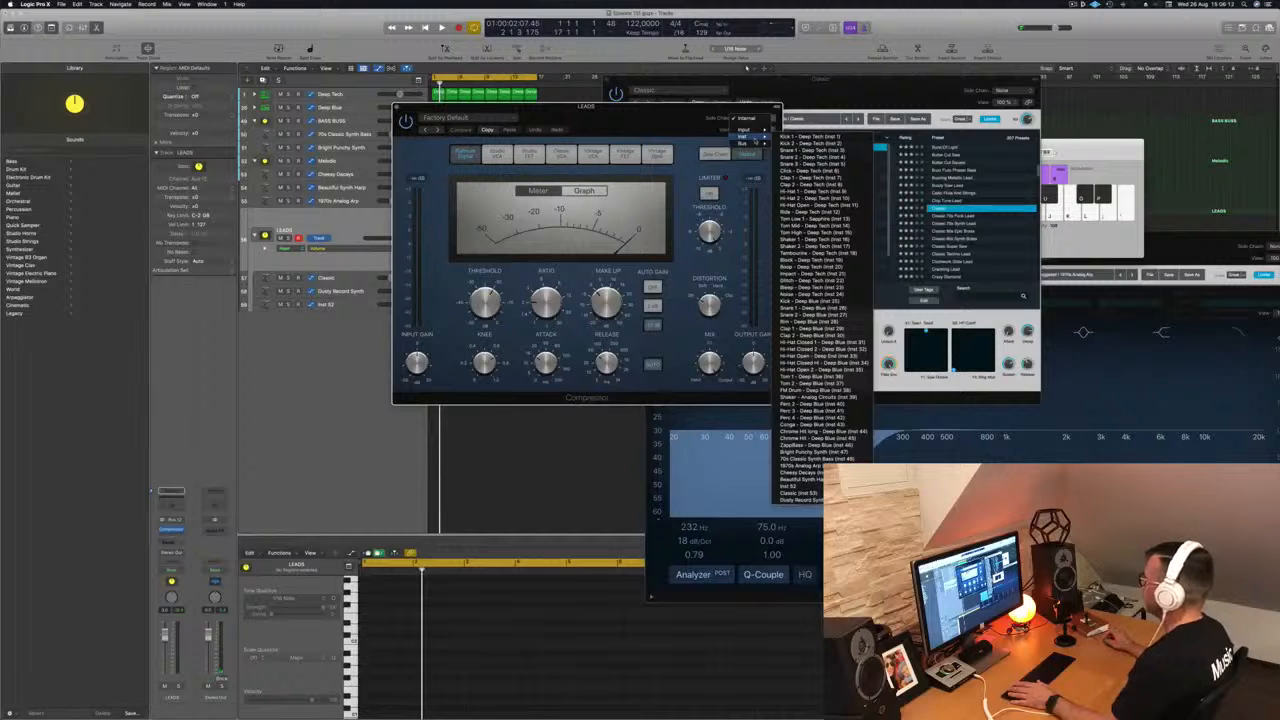
{"action": "left_click", "coordinate": [810, 136]}
{"action": "left_click_drag", "start_coordinate": [625, 122], "coordinate": [873, 167]}
Step: Play the track with the new compressor and select the regions on the Classic and Dusty Record Synth tracks
{"action": "key", "text": "space"}
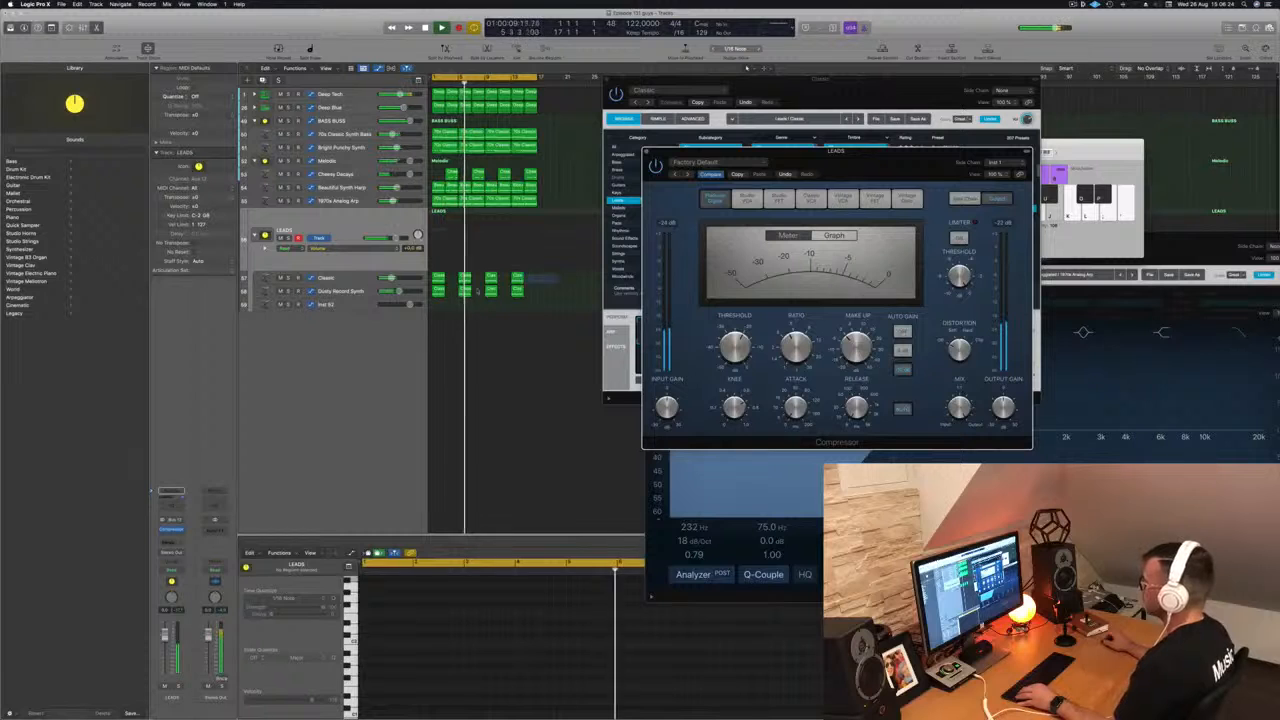
{"action": "mouse_move", "coordinate": [552, 274]}
{"action": "left_mouse_down"}
{"action": "mouse_move", "coordinate": [436, 302]}
{"action": "mouse_move", "coordinate": [574, 281]}
{"action": "left_mouse_up"}
{"action": "key", "text": "super+z"}
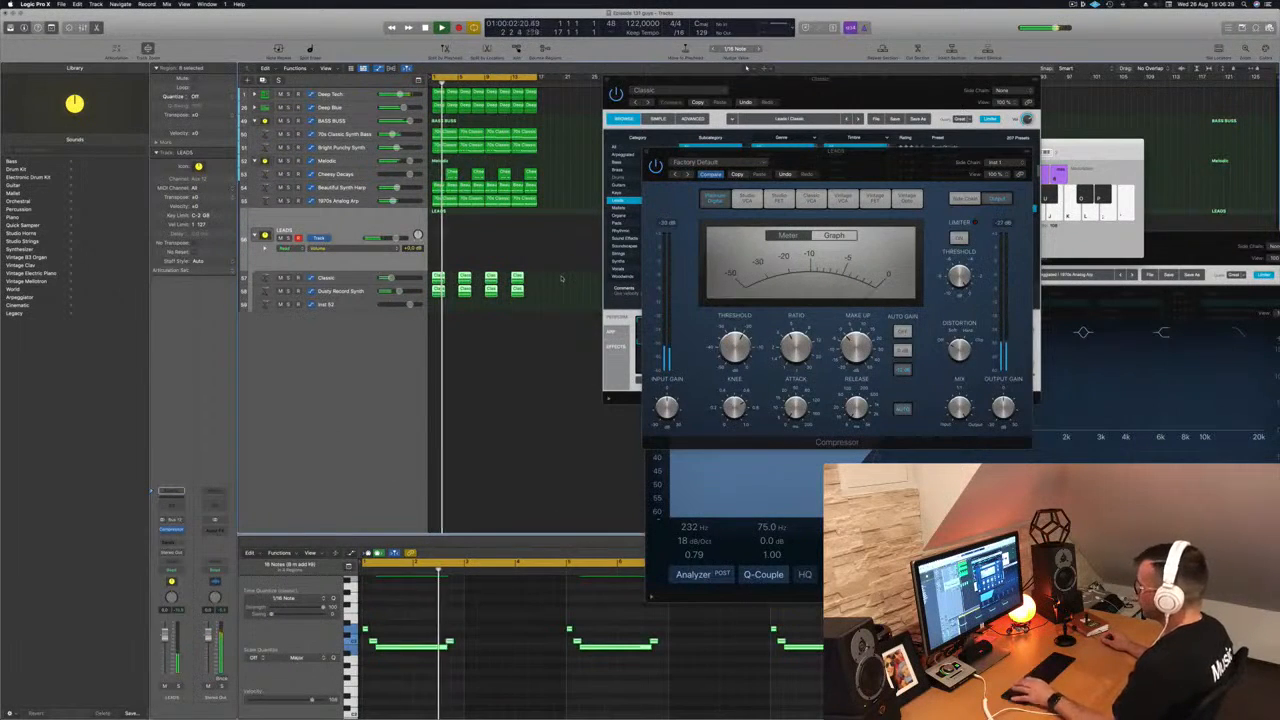
{"action": "key", "text": "space"}
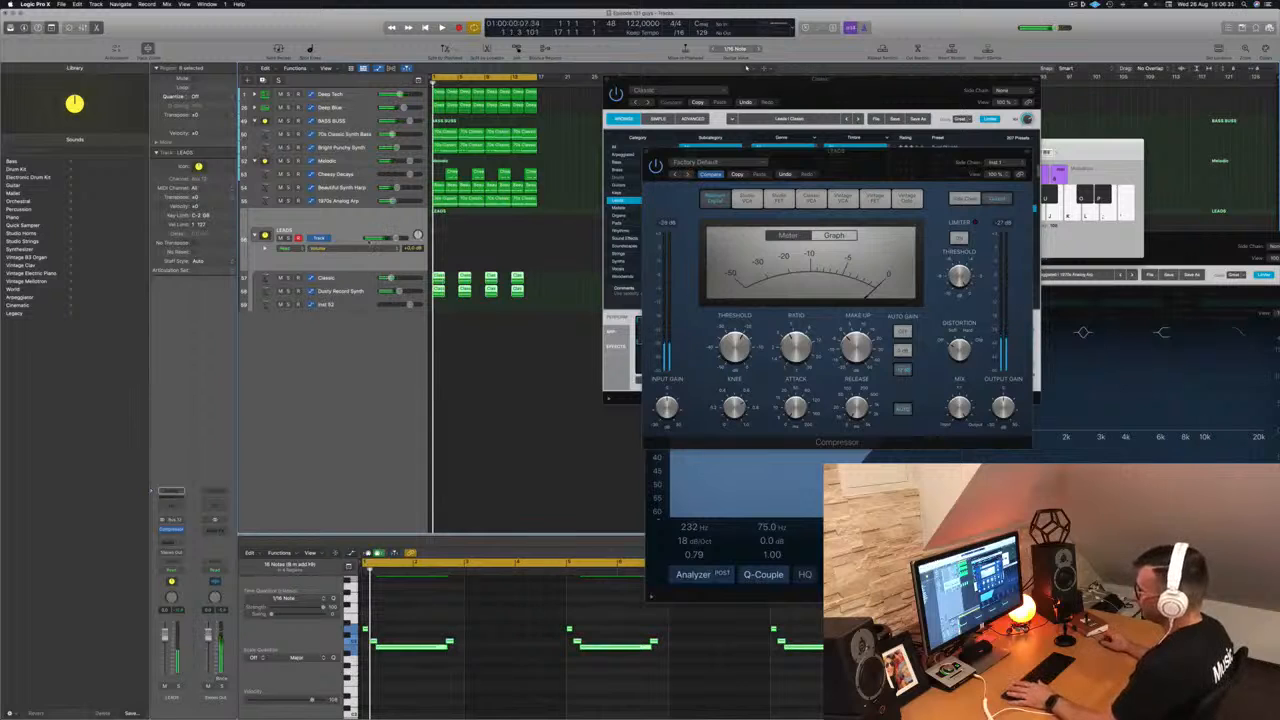
Step: Insert a second Compressor on the LEADS track stack, switch it to the Vintage Opto model, and play the loop
{"action": "left_click", "coordinate": [173, 533]}
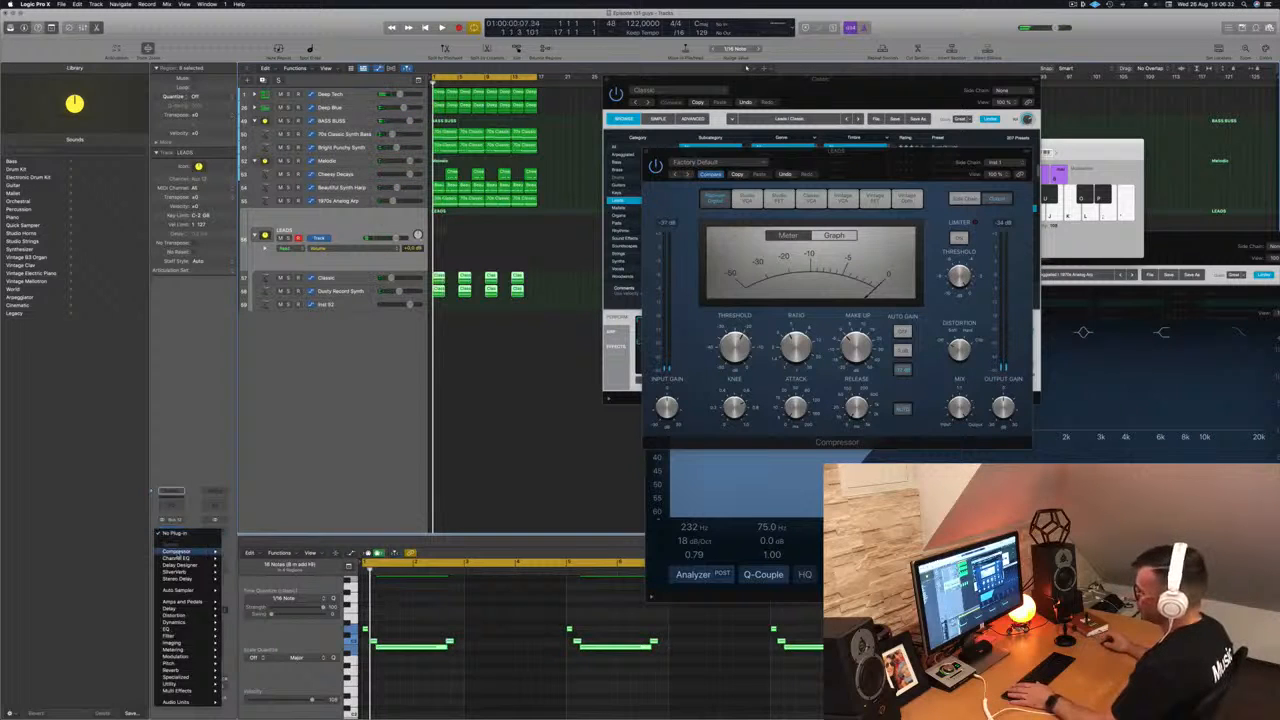
{"action": "left_click", "coordinate": [238, 553]}
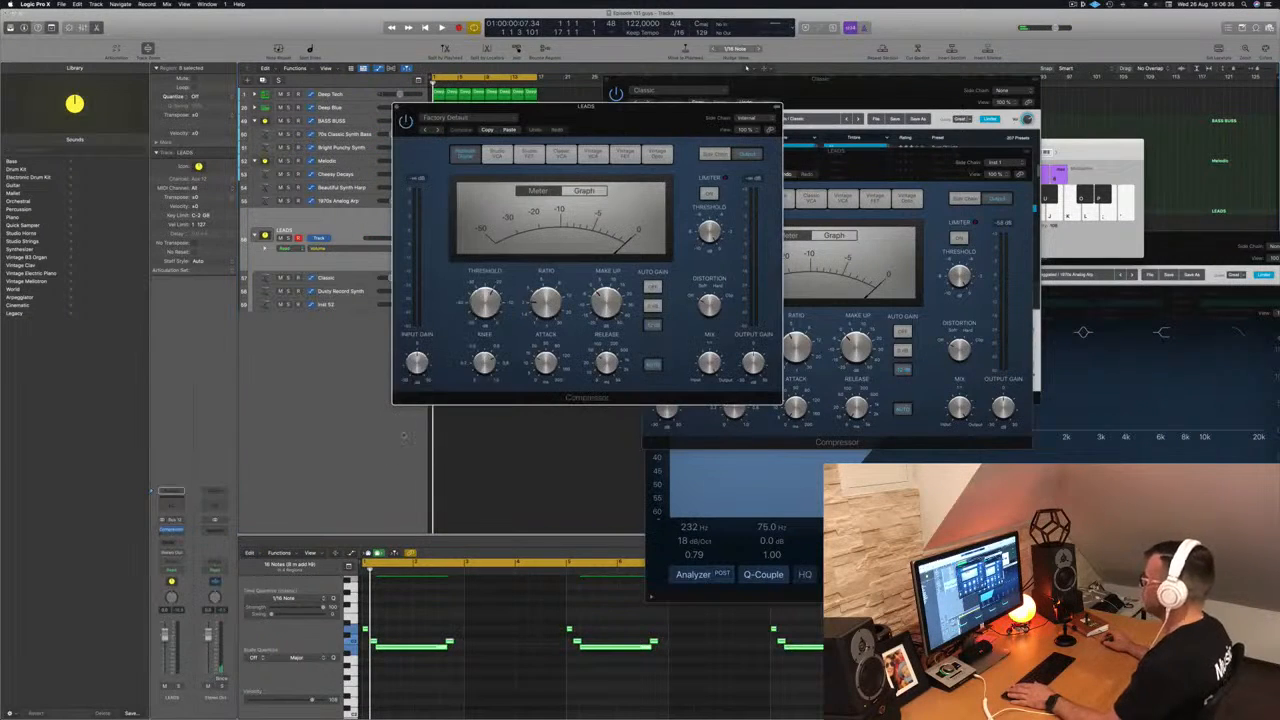
{"action": "left_click_drag", "start_coordinate": [633, 128], "coordinate": [726, 220]}
{"action": "left_click", "coordinate": [740, 245]}
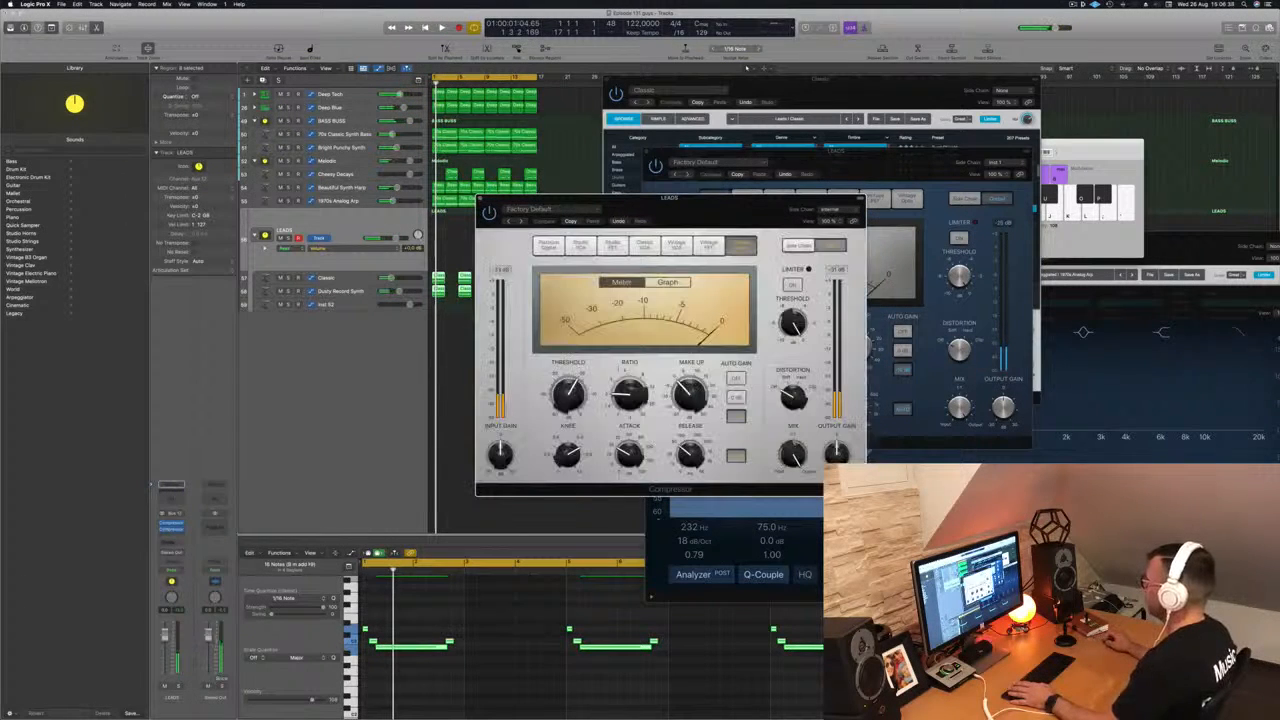
{"action": "key", "text": "space"}
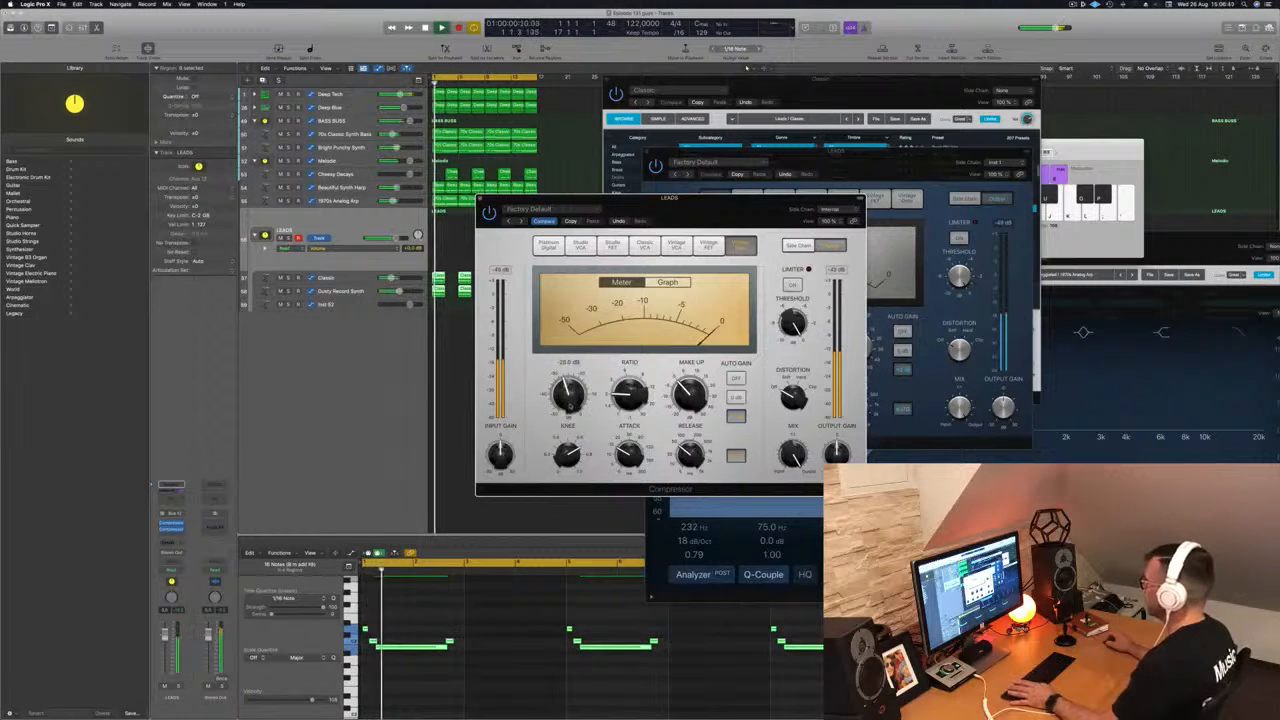
Step: Lower the Vintage Opto compressor's threshold, close its window, and deselect the regions
{"action": "left_click_drag", "start_coordinate": [568, 395], "coordinate": [568, 425]}
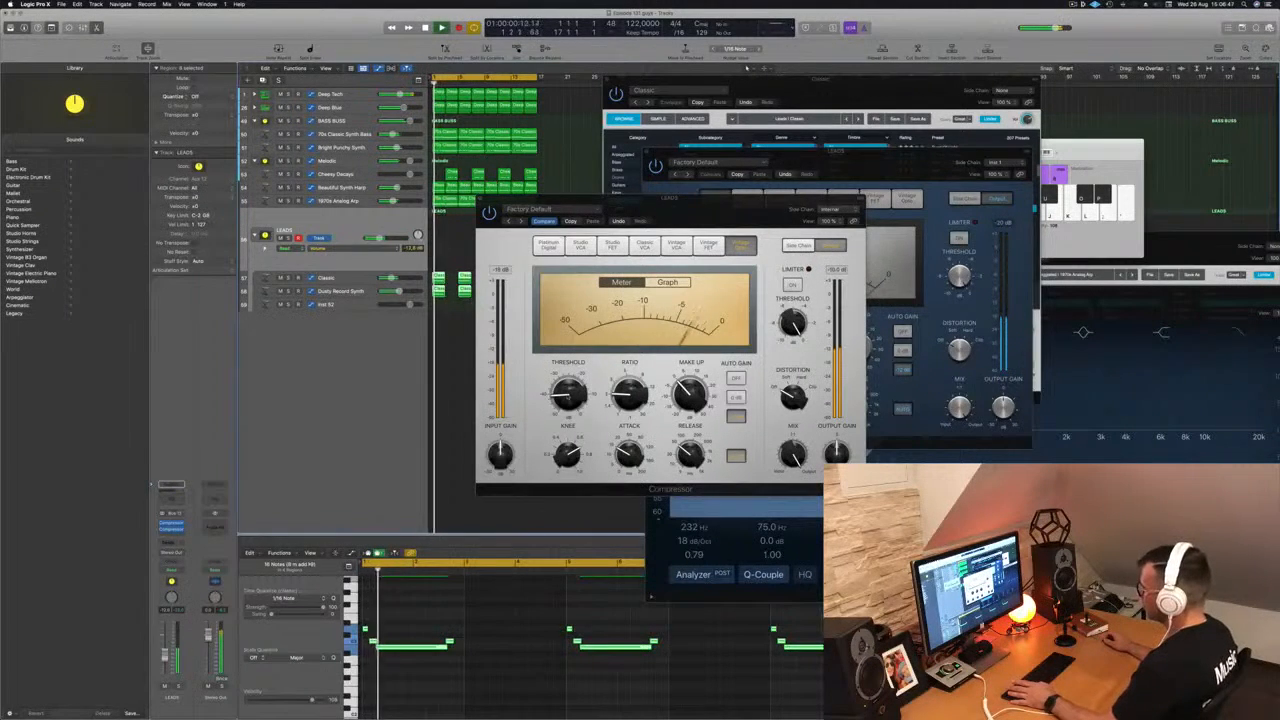
{"action": "left_click_drag", "start_coordinate": [569, 396], "coordinate": [572, 405]}
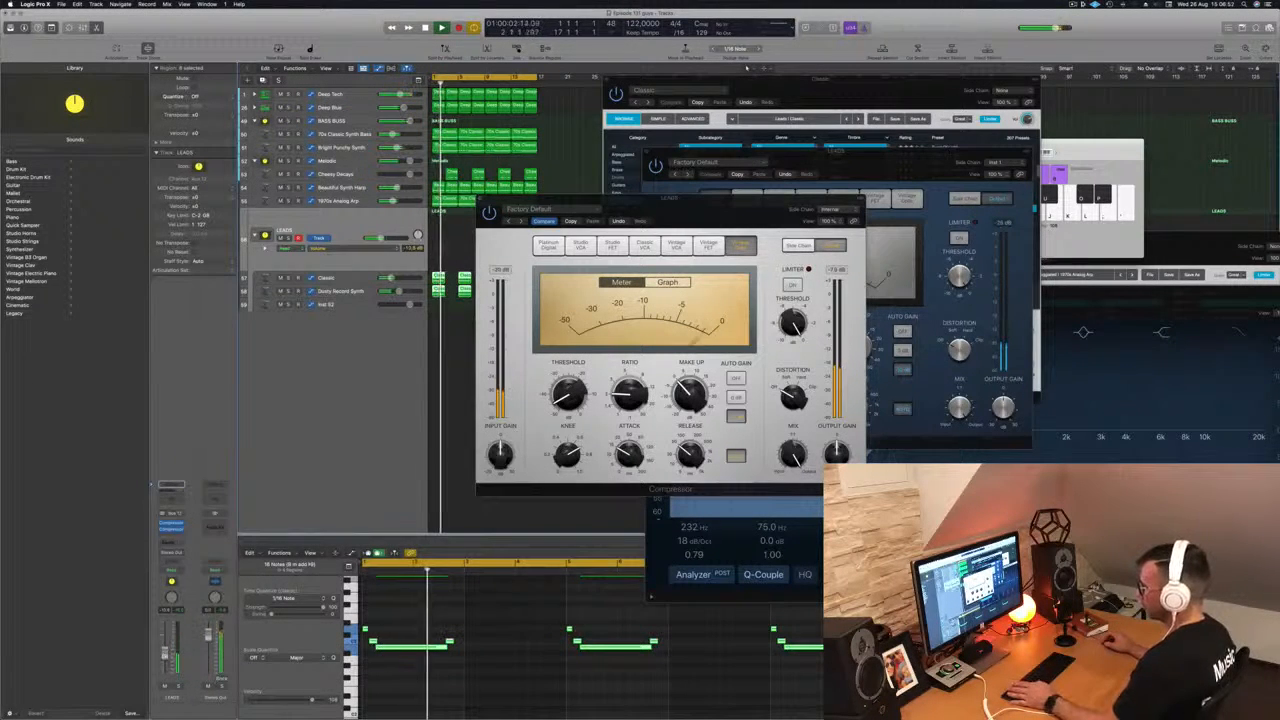
{"action": "left_click_drag", "start_coordinate": [503, 199], "coordinate": [578, 219]}
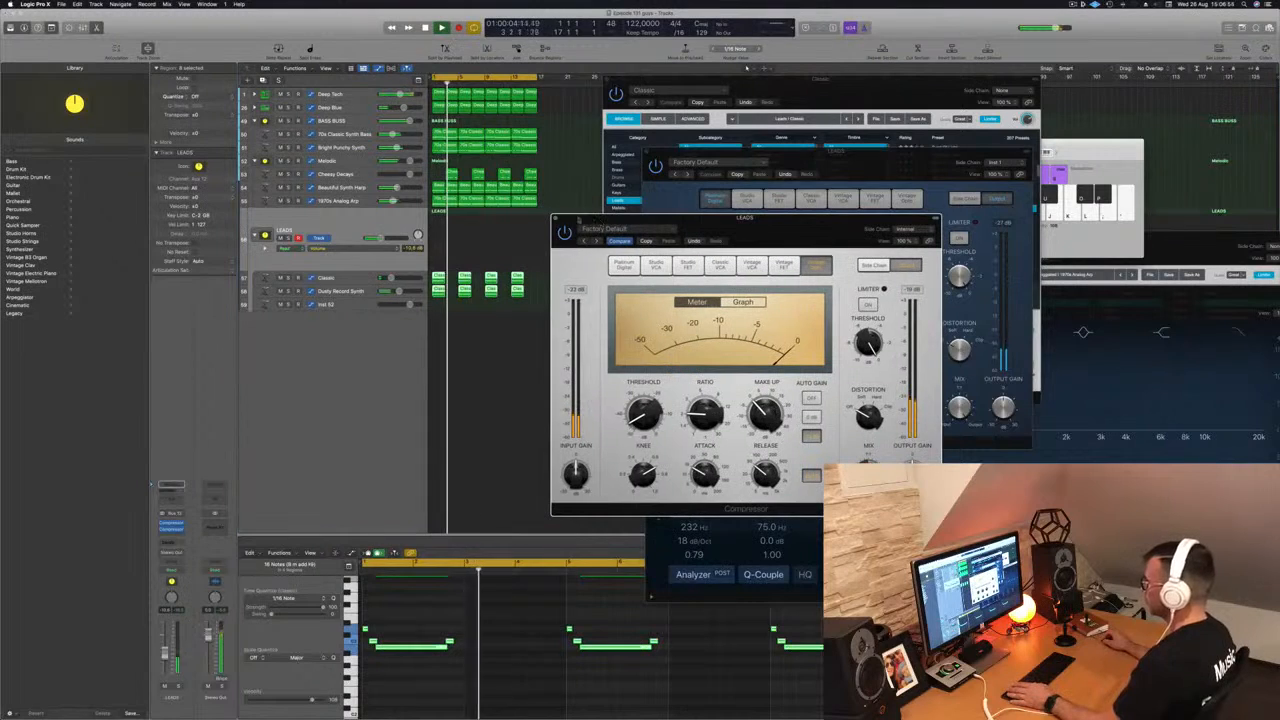
{"action": "left_click", "coordinate": [555, 219]}
{"action": "left_click", "coordinate": [477, 383]}
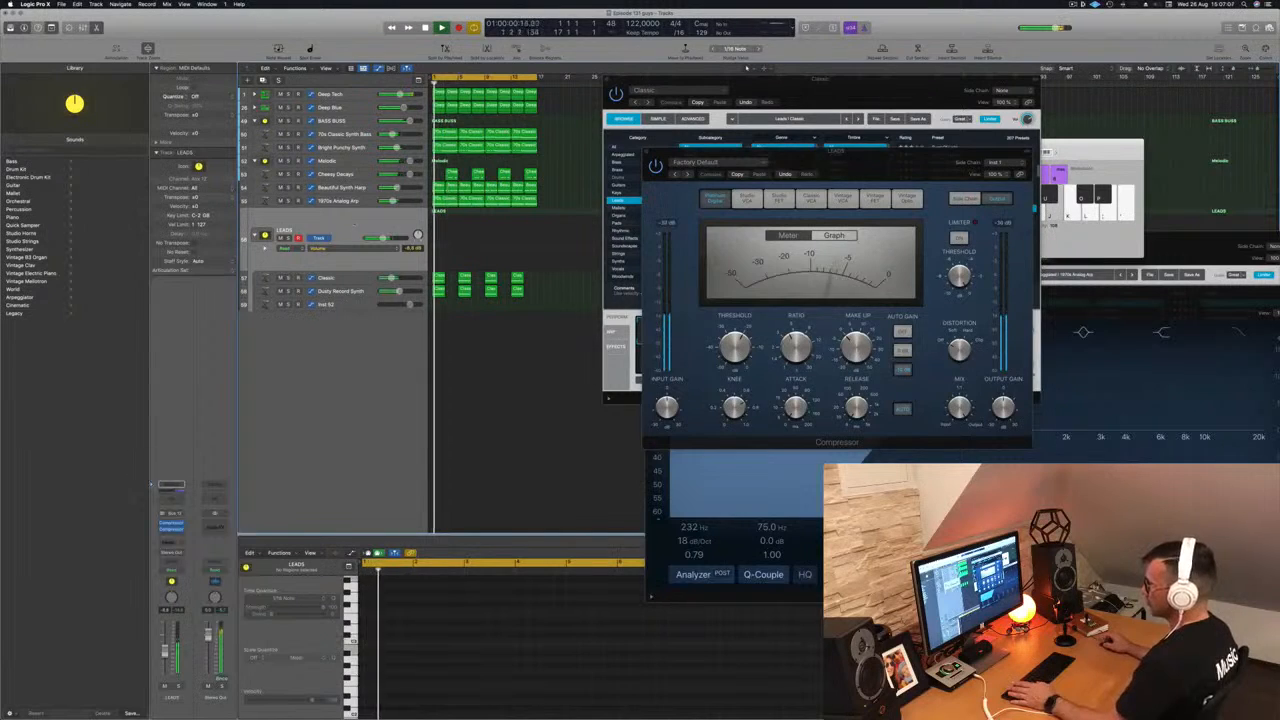
Step: Add a Channel EQ to the LEADS track stack, enable its low cut with a steeper slope, and raise the cutoff frequency
{"action": "left_click", "coordinate": [174, 501]}
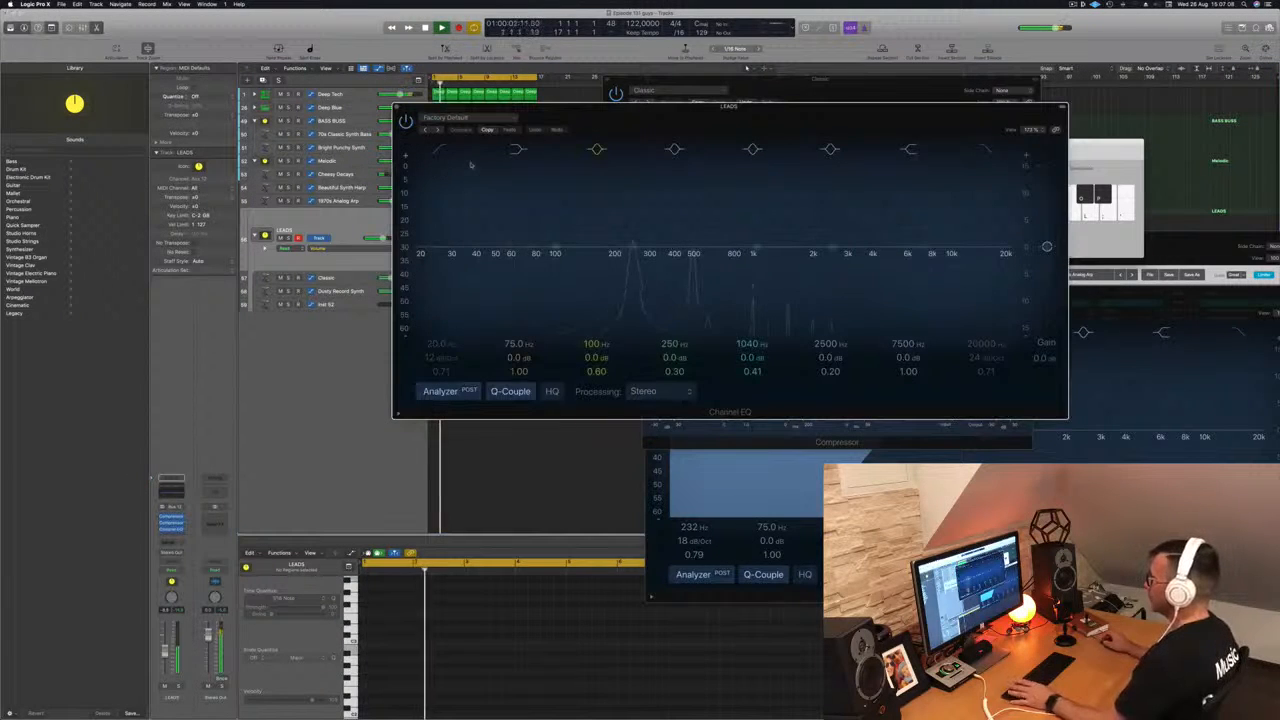
{"action": "left_click", "coordinate": [438, 149]}
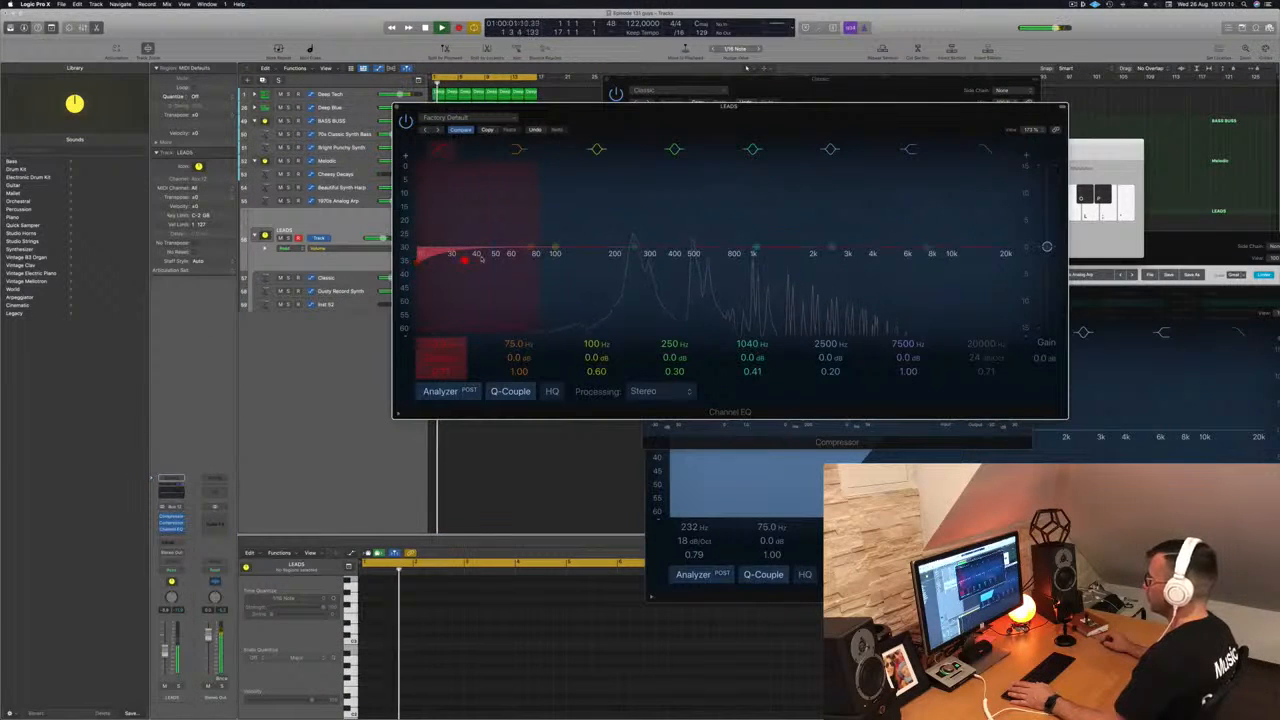
{"action": "left_click_drag", "start_coordinate": [480, 257], "coordinate": [476, 314]}
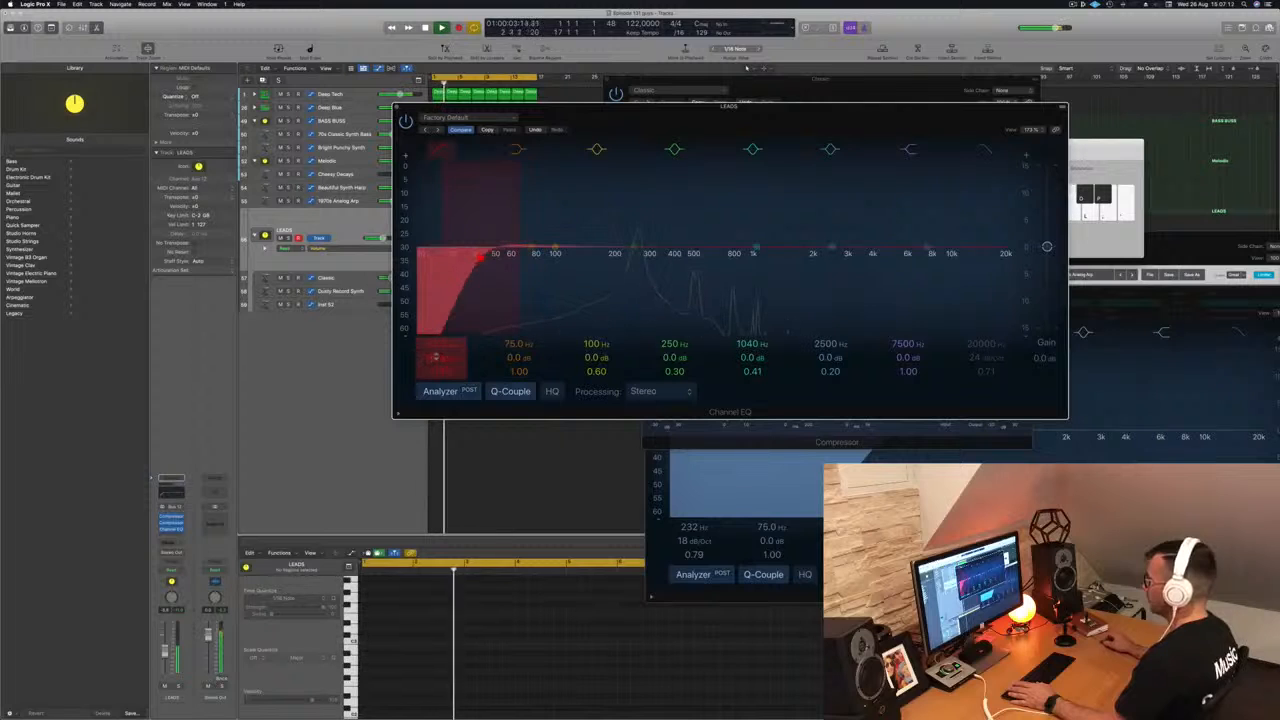
{"action": "left_click_drag", "start_coordinate": [537, 256], "coordinate": [670, 259]}
{"action": "key", "text": "space"}
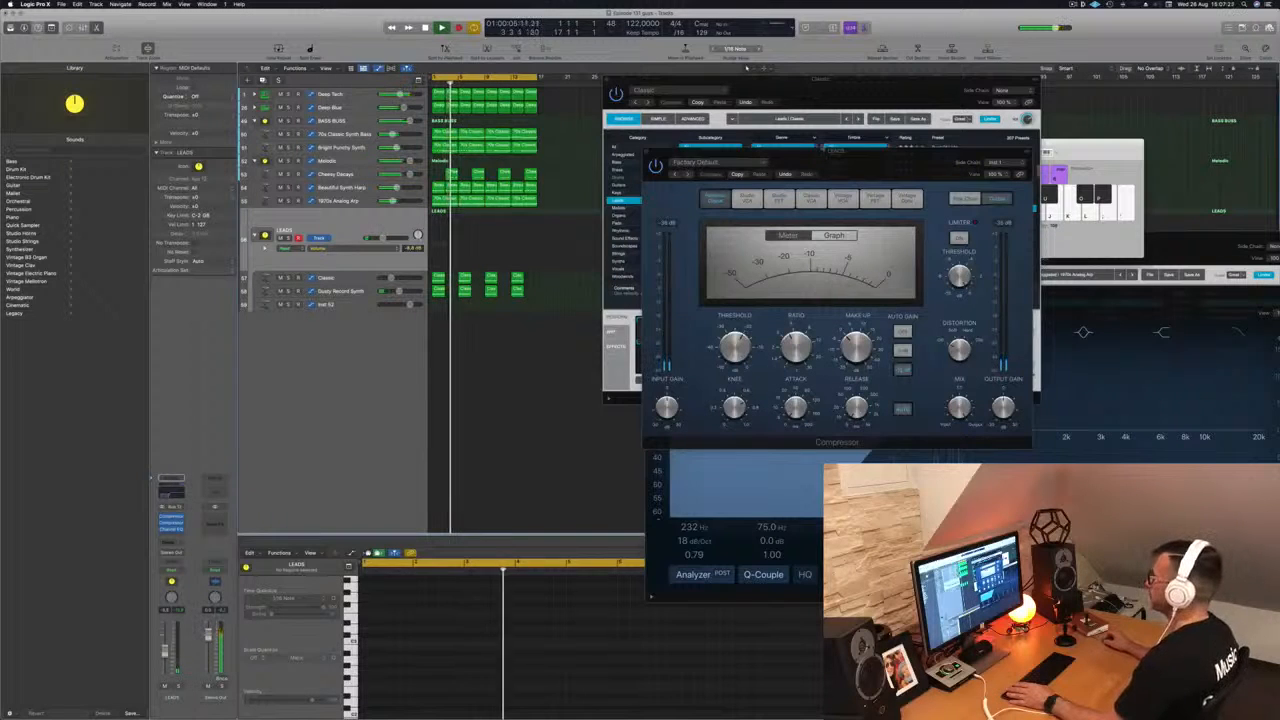
Step: Close the open LEADS Compressor, Classic Alchemy and Channel EQ windows
{"action": "left_click_drag", "start_coordinate": [823, 150], "coordinate": [958, 143]}
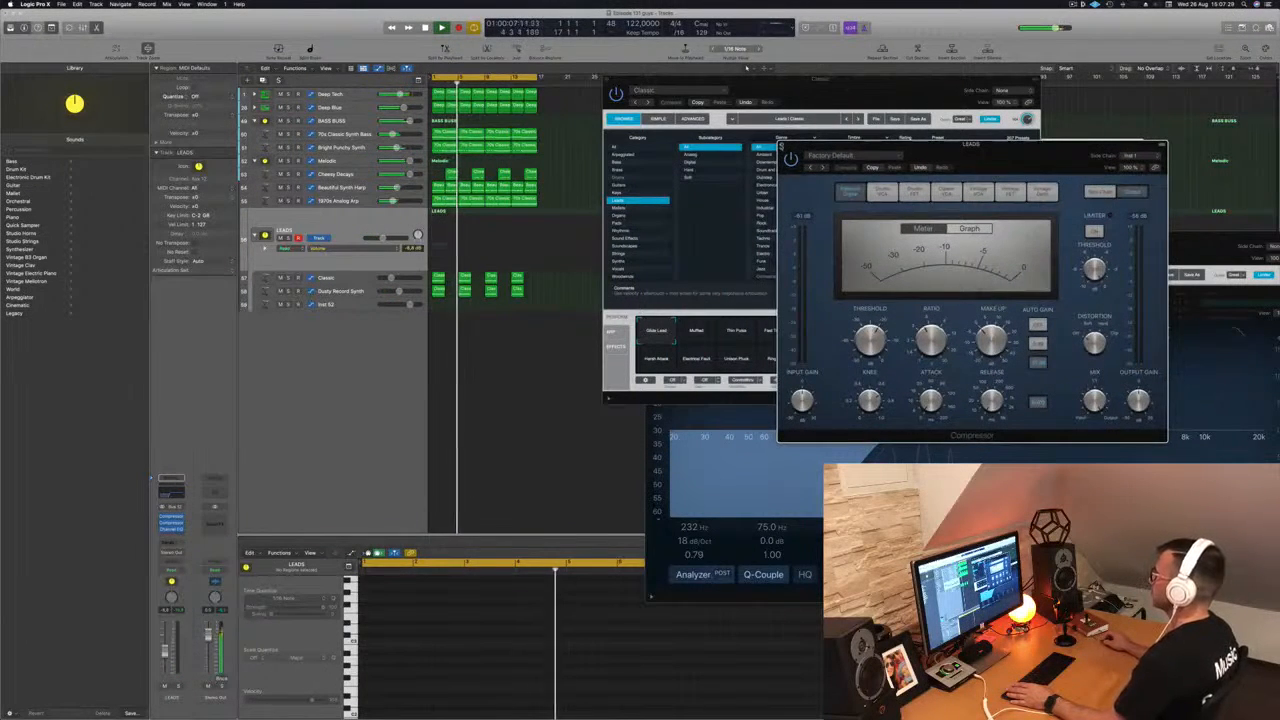
{"action": "left_click", "coordinate": [781, 146]}
{"action": "left_click_drag", "start_coordinate": [797, 91], "coordinate": [909, 171]}
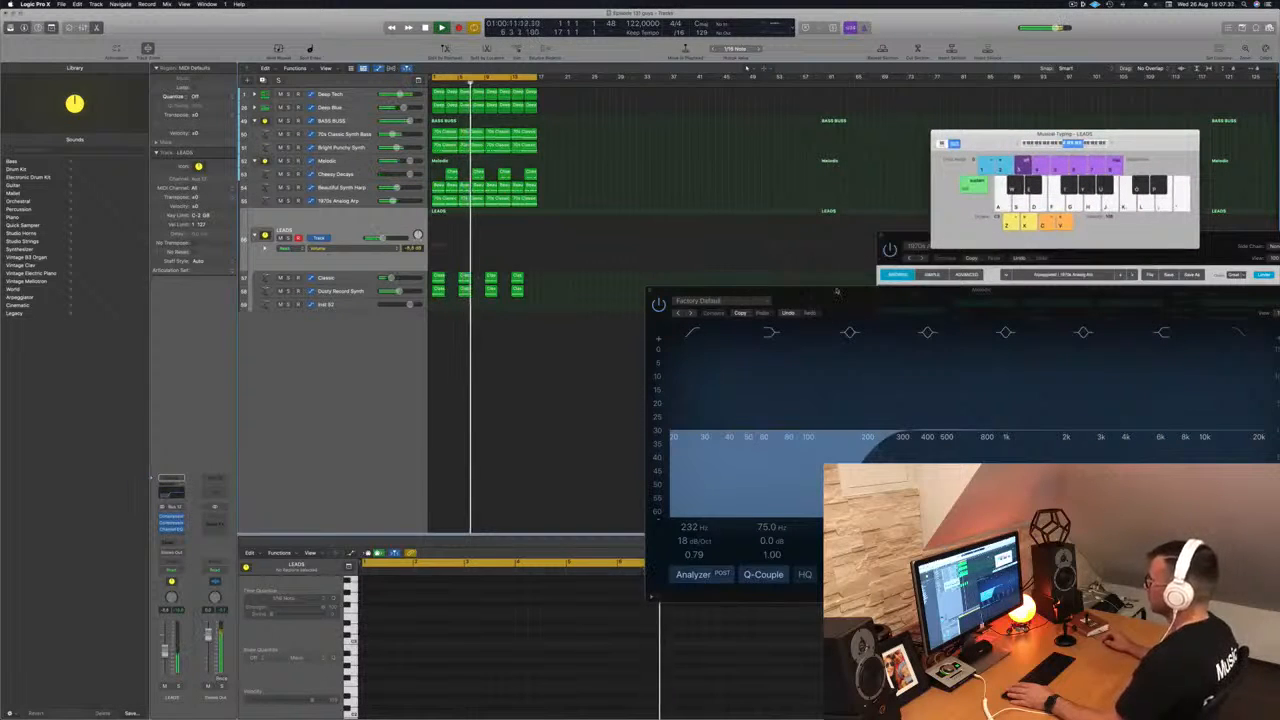
{"action": "left_click_drag", "start_coordinate": [837, 291], "coordinate": [794, 281]}
{"action": "left_click", "coordinate": [607, 281]}
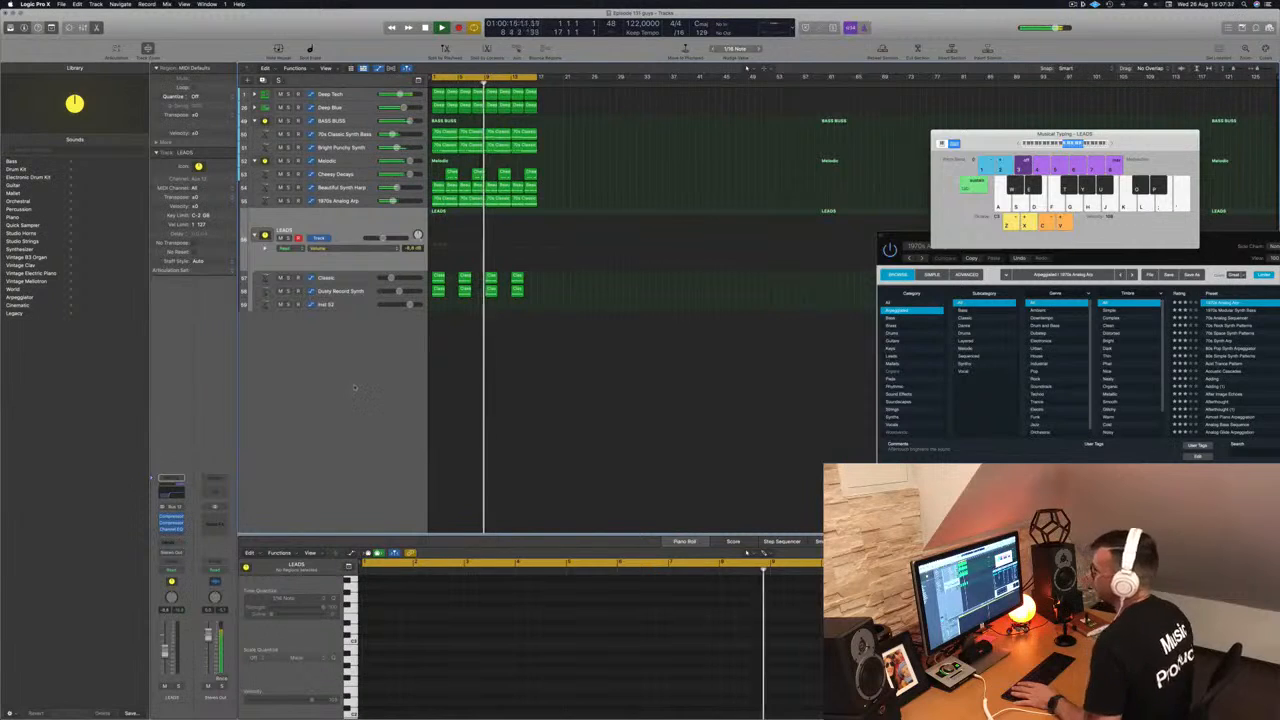
Step: Duplicate the LEADS track stack with its Classic, Dusty Record Synth and Inst 52 tracks, and stop playback
{"action": "left_click", "coordinate": [337, 385]}
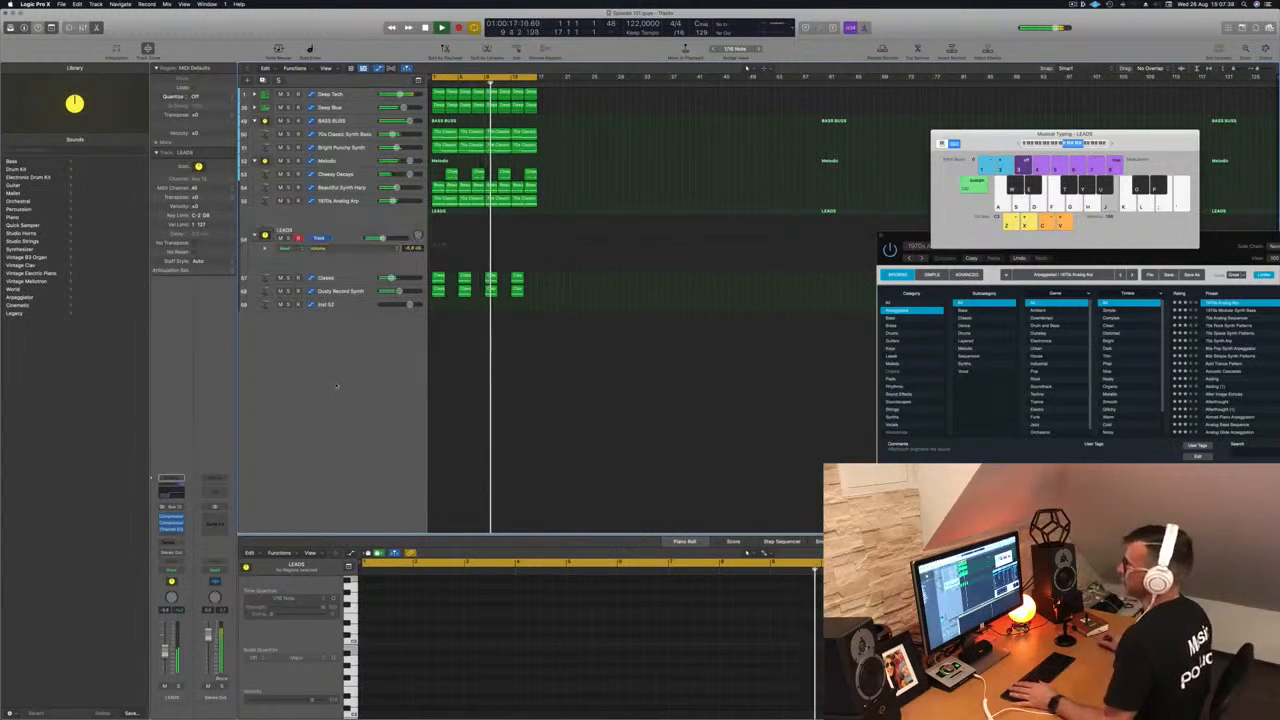
{"action": "key", "text": "a"}
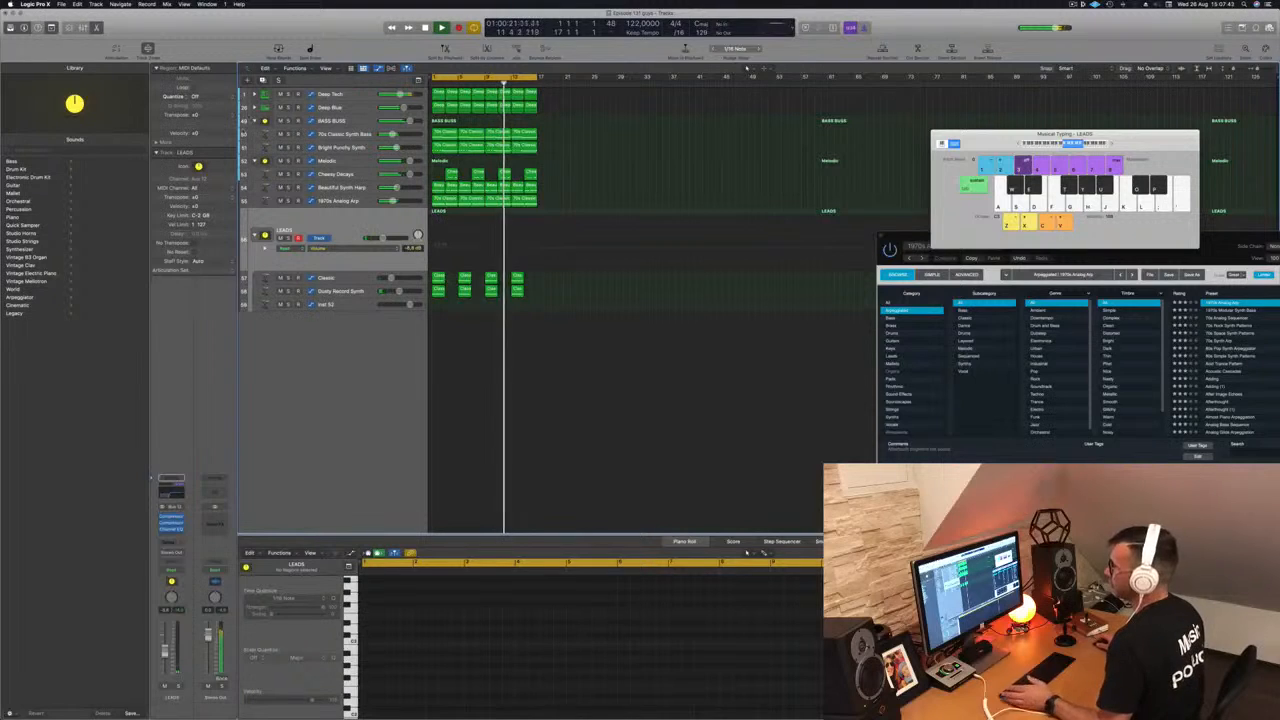
{"action": "left_click", "coordinate": [262, 80]}
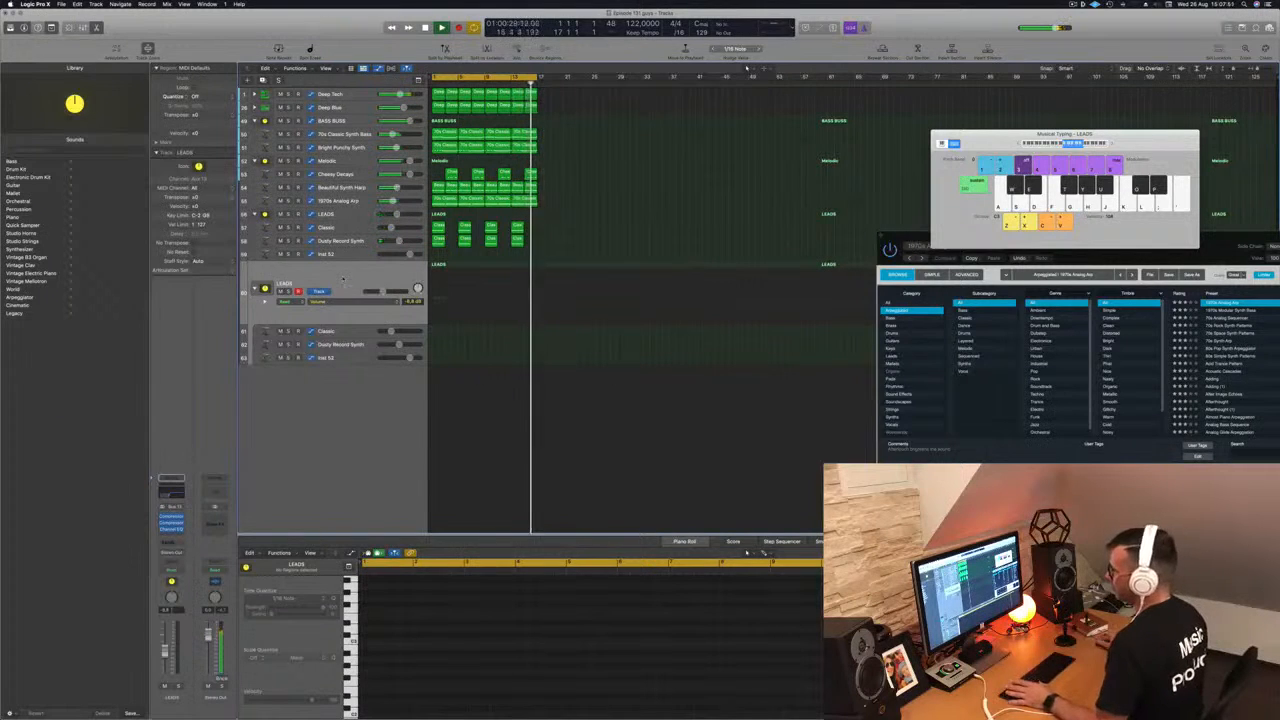
{"action": "key", "text": "space"}
Step: Open Alchemy on the duplicated Classic track and load the Air Vent Impact preset from the Sound Effects category
{"action": "left_click_drag", "start_coordinate": [346, 337], "coordinate": [345, 318]}
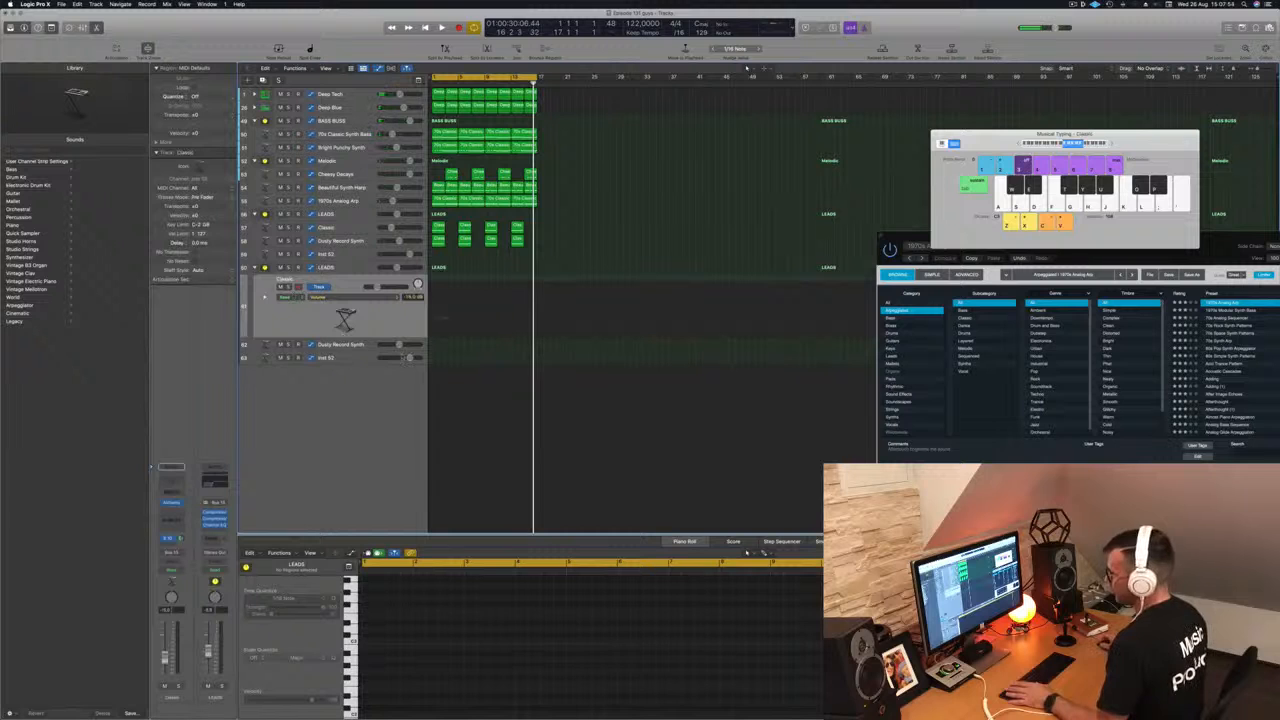
{"action": "left_click", "coordinate": [172, 503]}
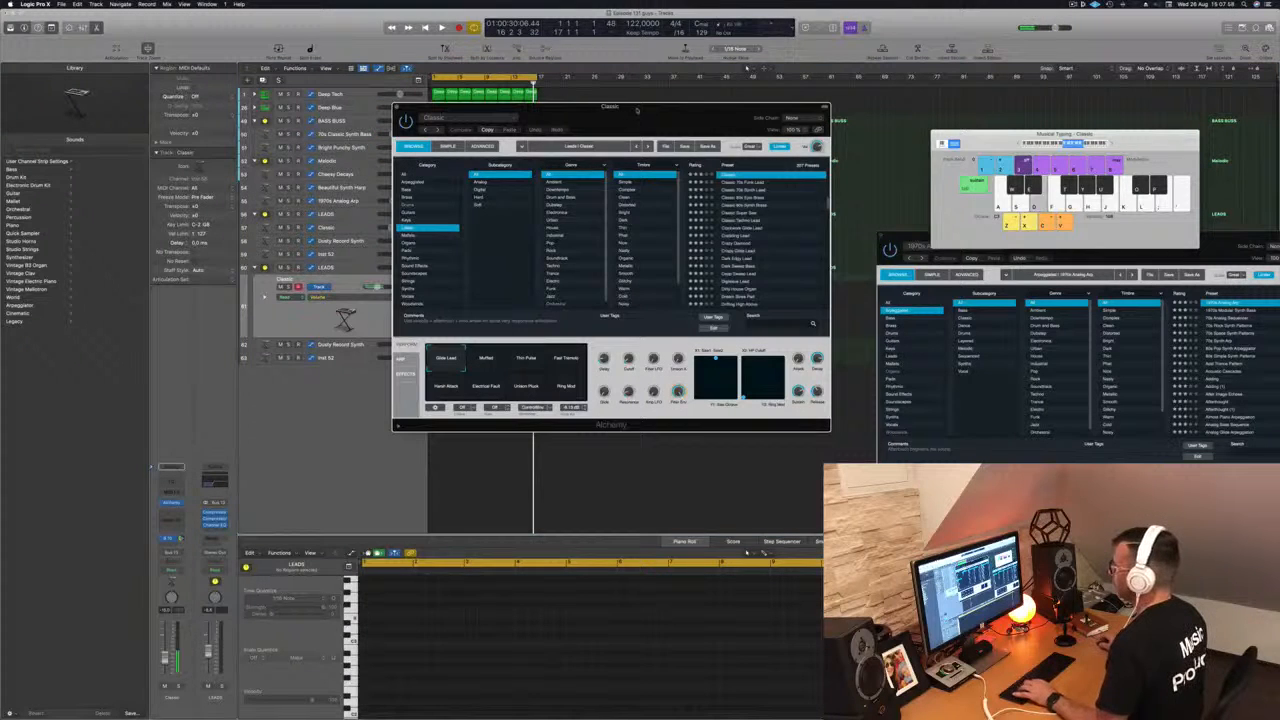
{"action": "left_click_drag", "start_coordinate": [637, 111], "coordinate": [712, 105]}
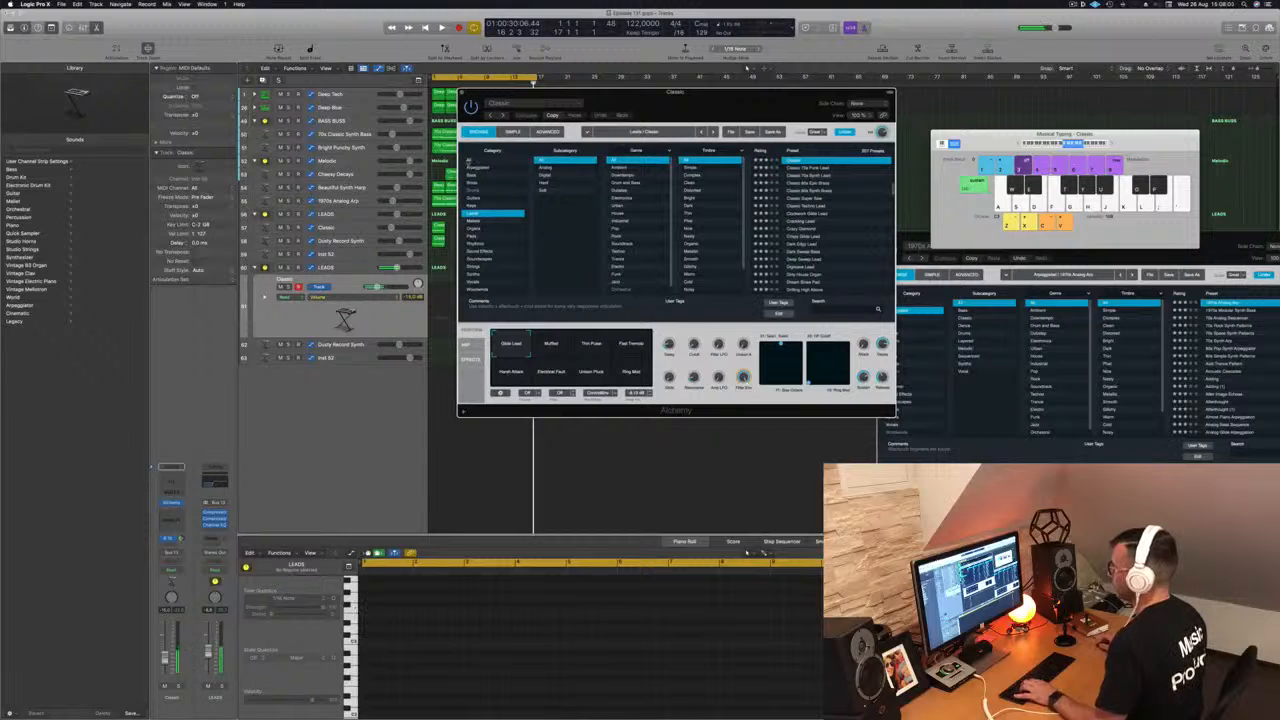
{"action": "left_click", "coordinate": [468, 161]}
{"action": "scroll", "coordinate": [560, 236], "scroll_direction": "down", "scroll_amount": 10}
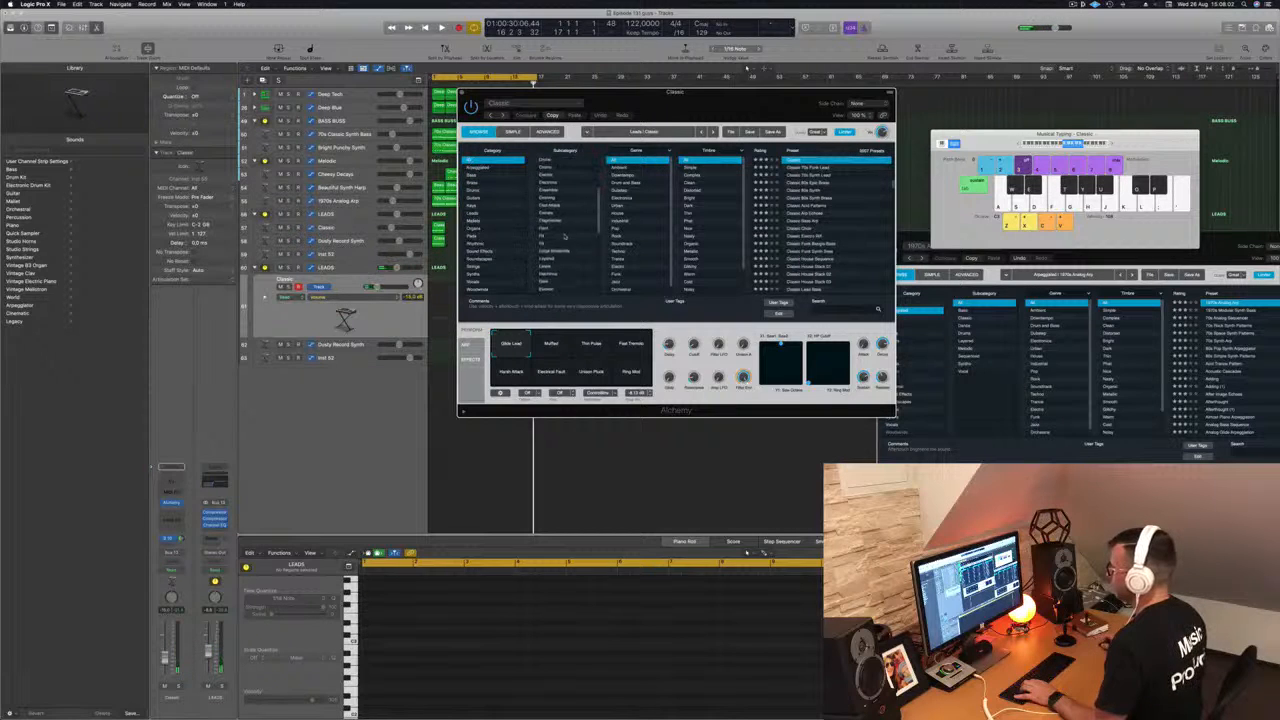
{"action": "left_click", "coordinate": [480, 251]}
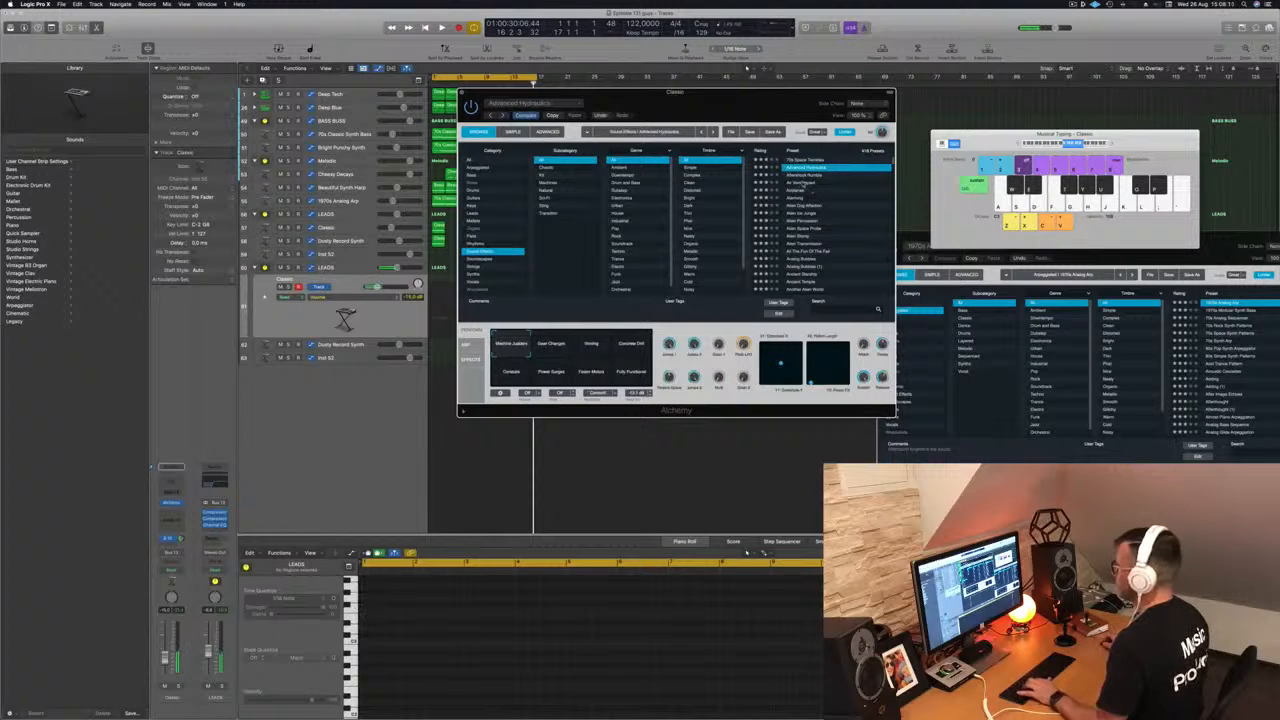
{"action": "left_click", "coordinate": [802, 183]}
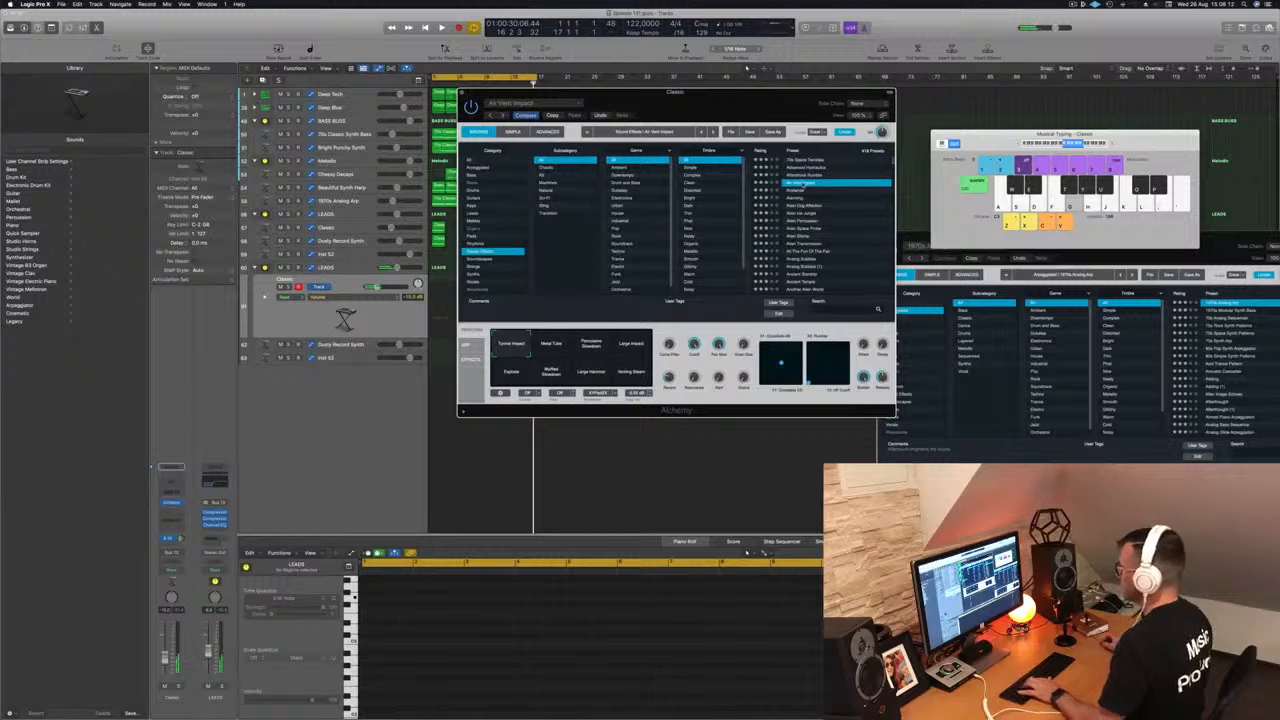
Step: Audition the Air Vent Impact variations, including Metal Tube, Muffled Slowdown and Large Hammer, and choose Large Impact
{"action": "left_click", "coordinate": [556, 344]}
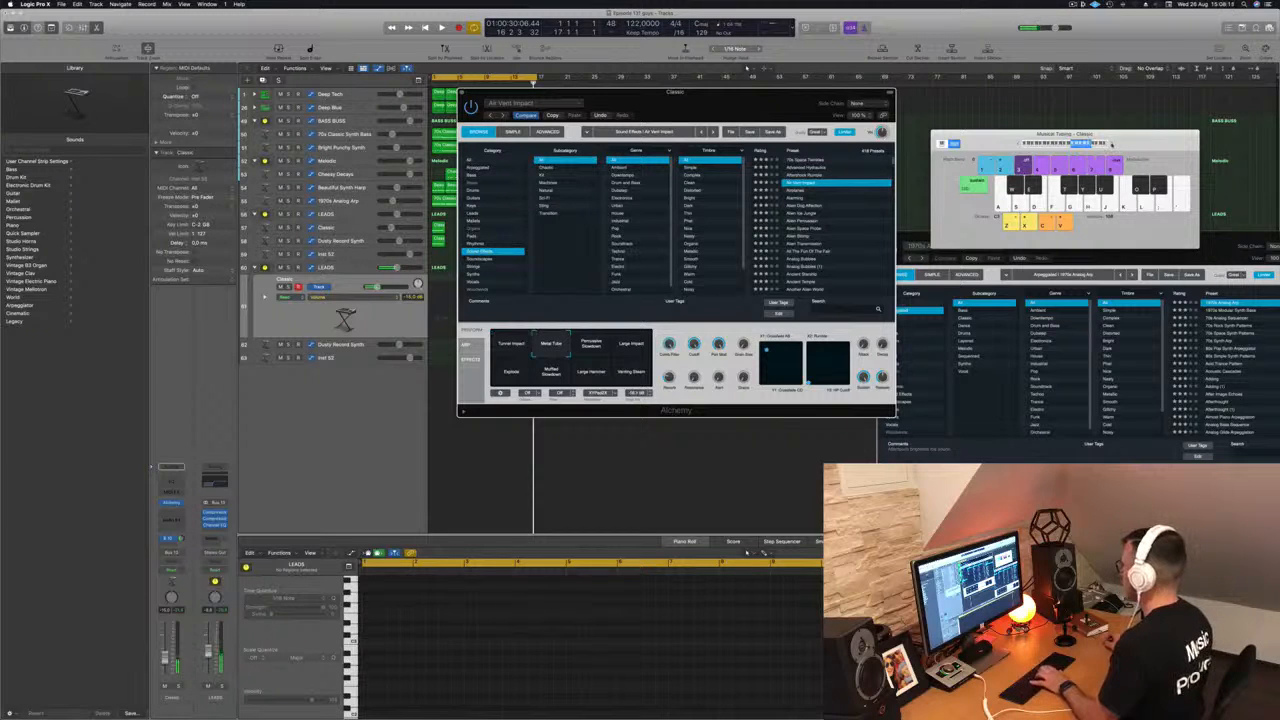
{"action": "left_click", "coordinate": [632, 344]}
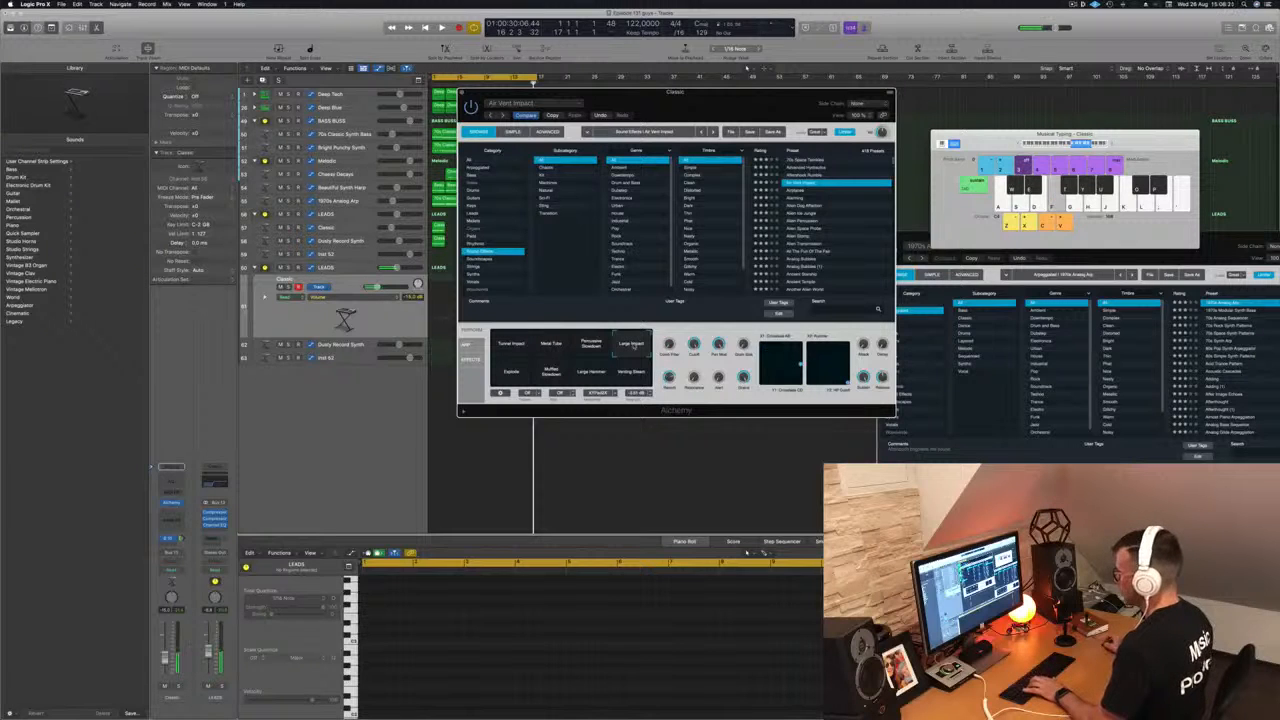
{"action": "left_click", "coordinate": [511, 372]}
{"action": "left_click", "coordinate": [551, 371]}
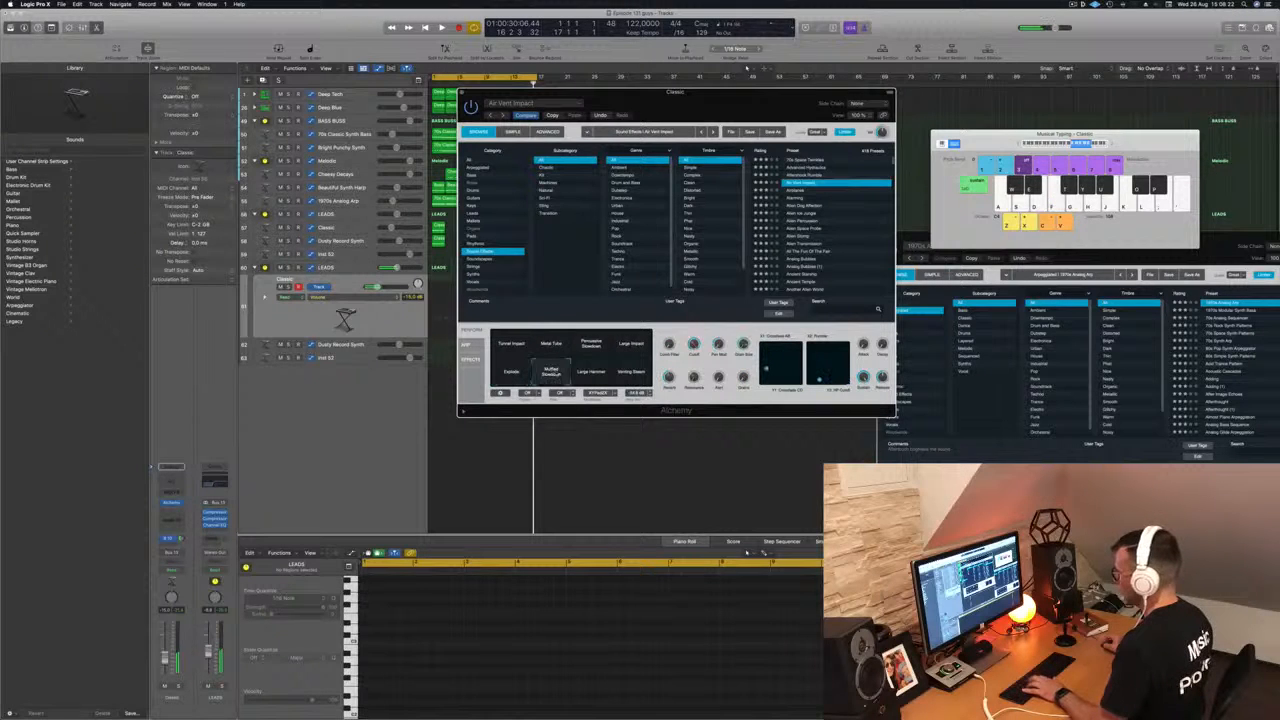
{"action": "left_click", "coordinate": [591, 371]}
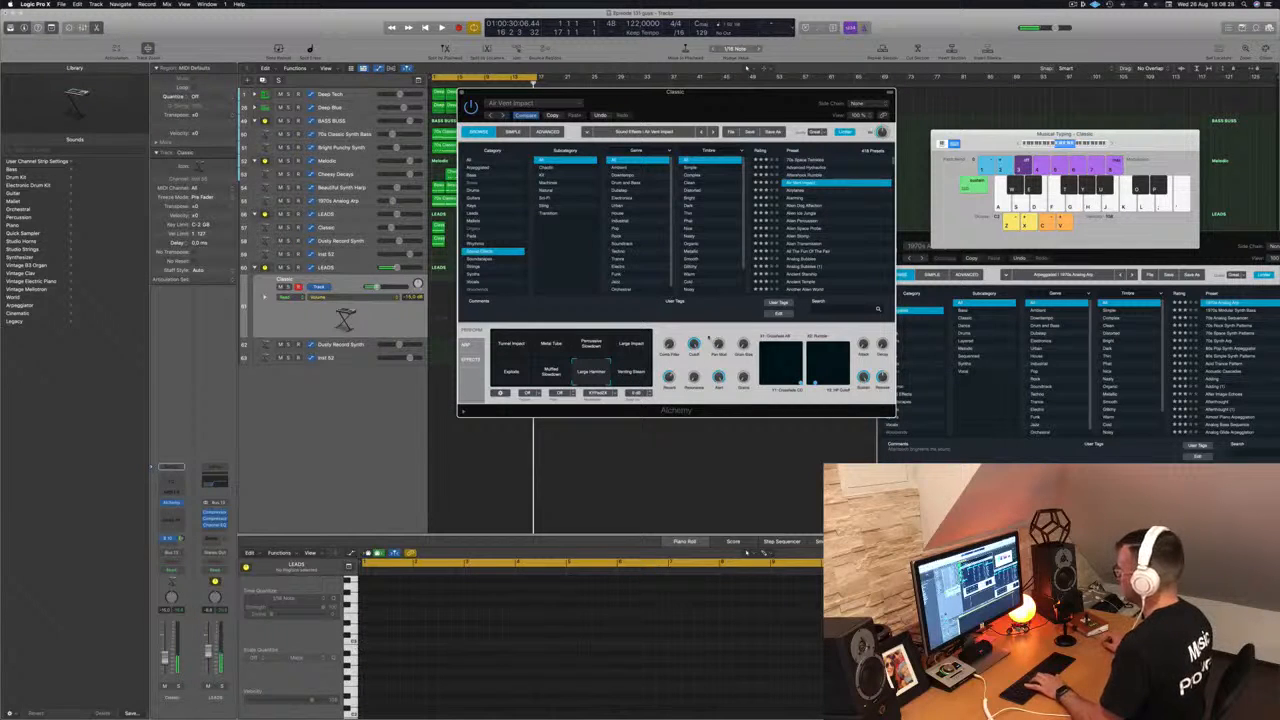
{"action": "left_click", "coordinate": [616, 341]}
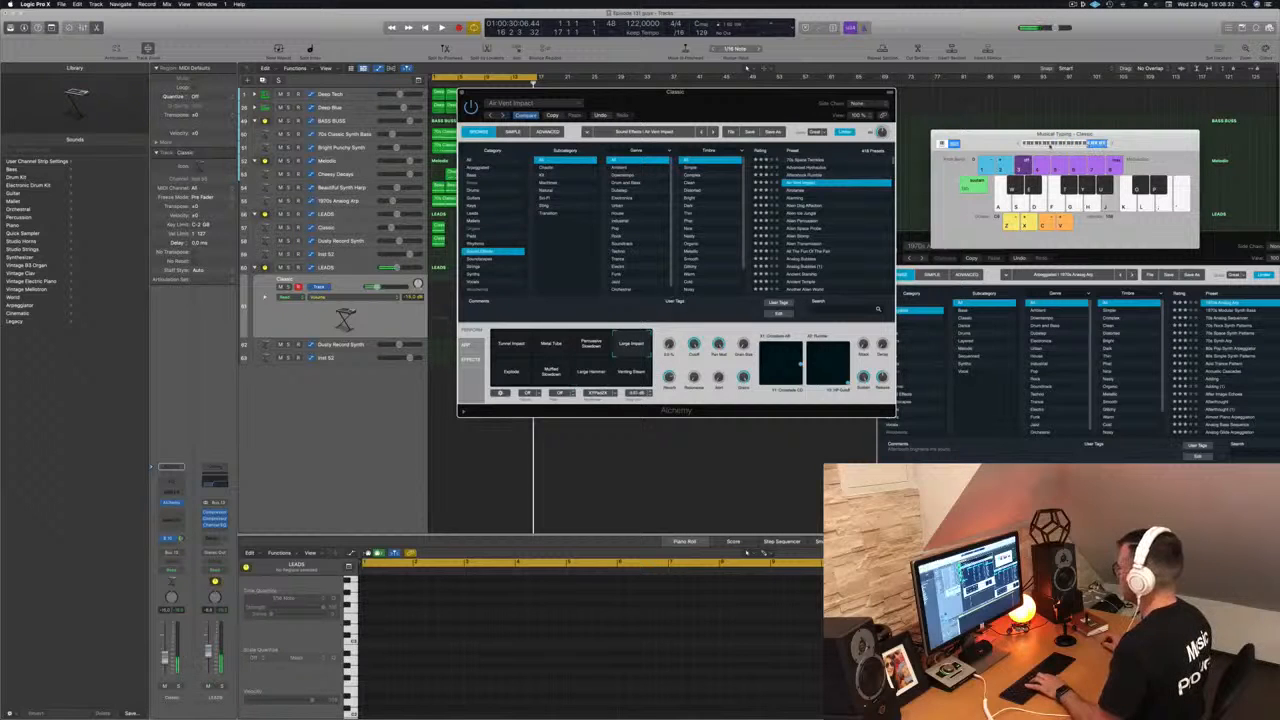
Step: Move the Alchemy window clear of the regions and record a long impact note at the start of the duplicated Classic track
{"action": "left_click_drag", "start_coordinate": [757, 100], "coordinate": [1052, 96]}
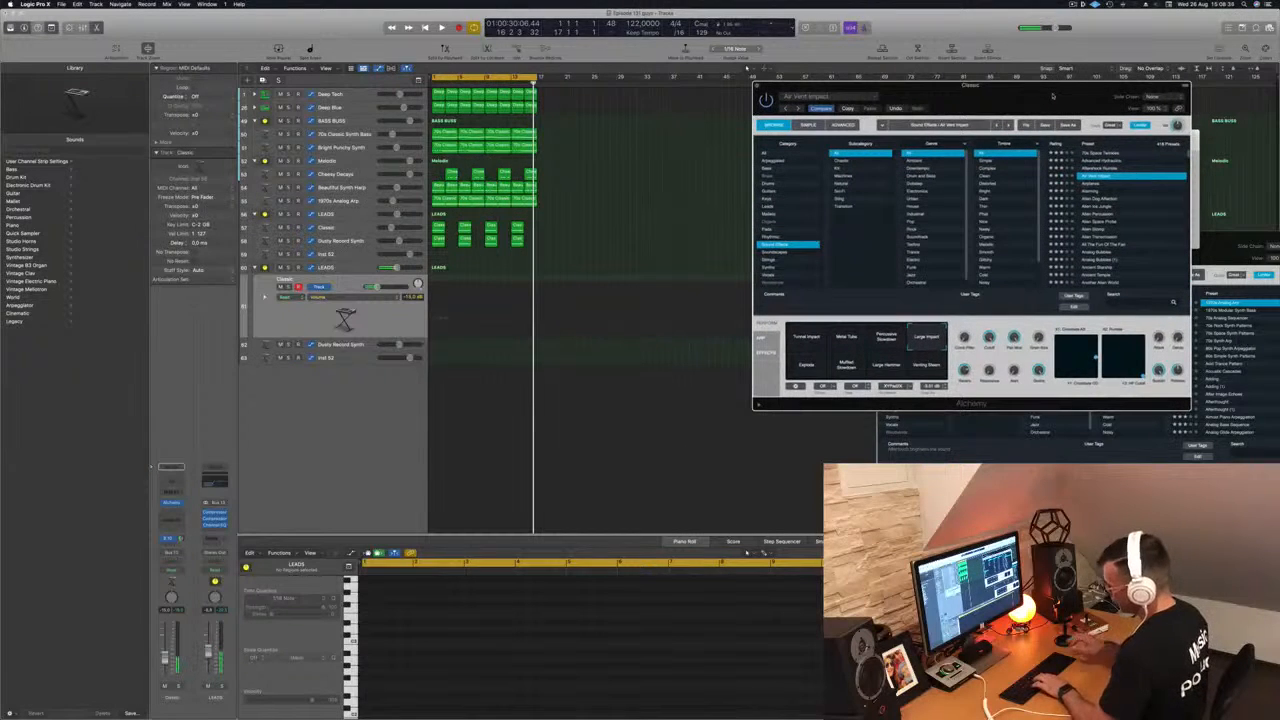
{"action": "key", "text": "r"}
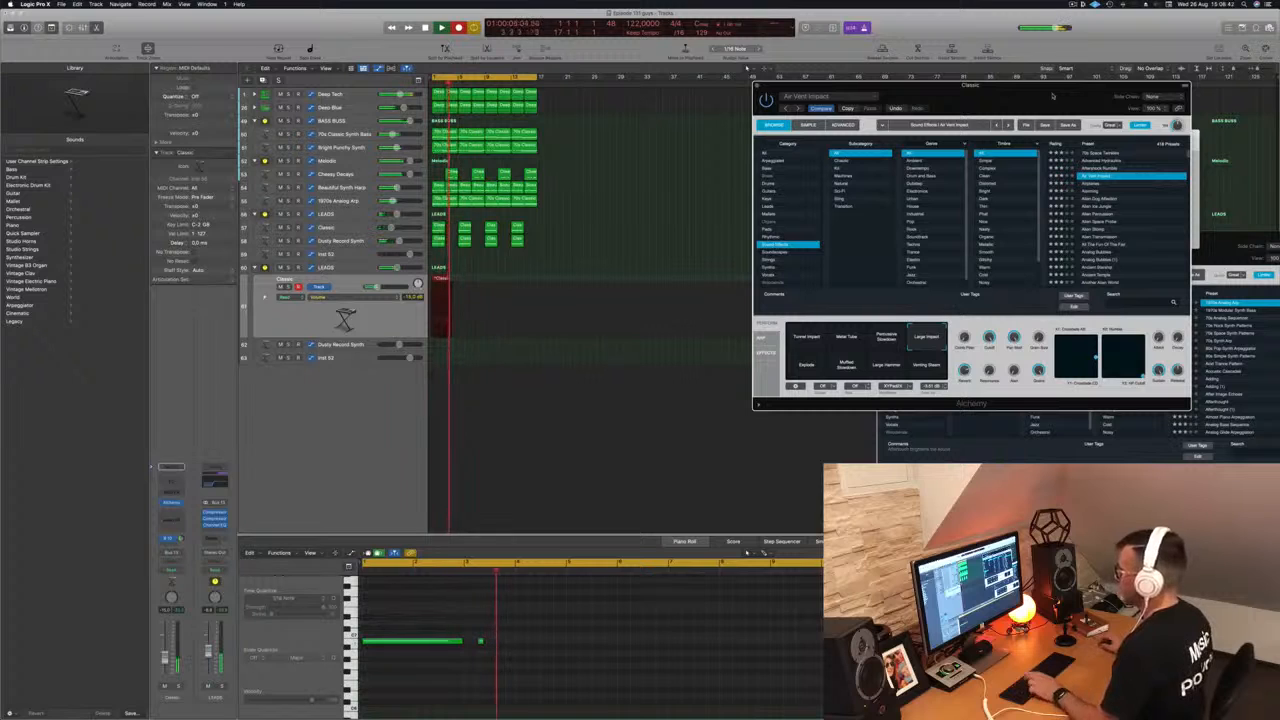
{"action": "key", "text": "space"}
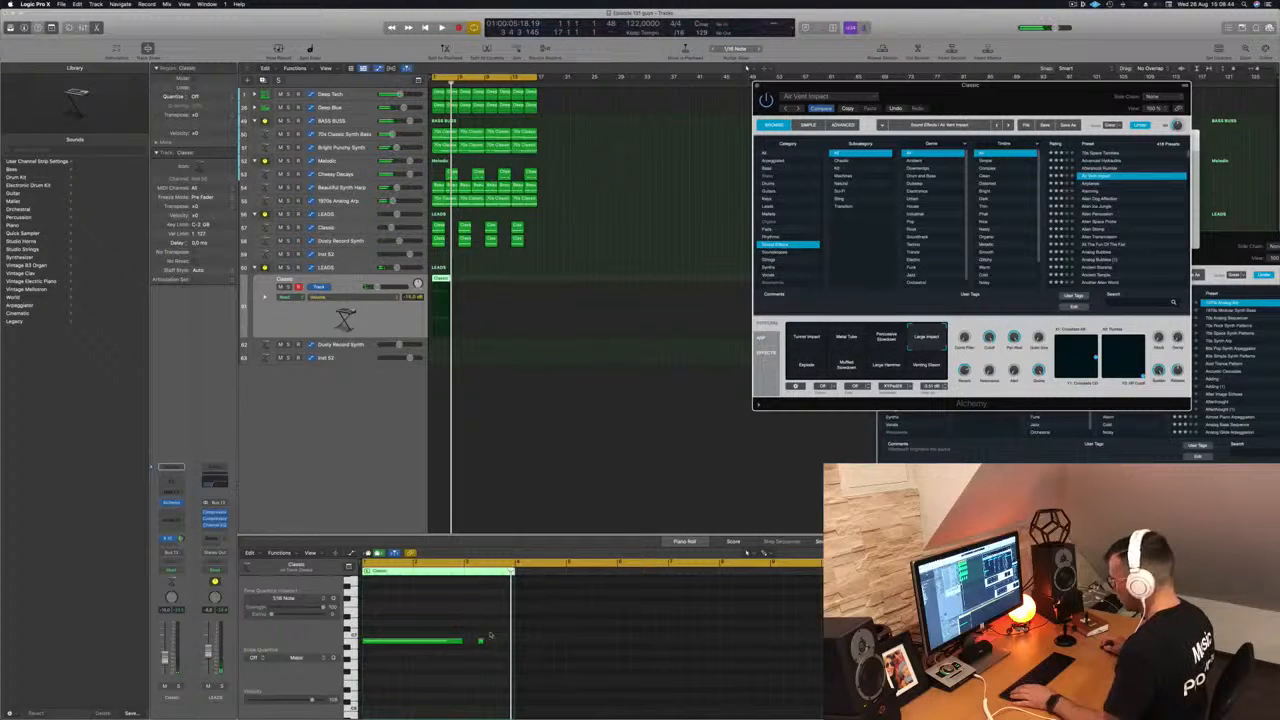
Step: Delete the stray short note, move the long note to start at bar 3, and play back the result
{"action": "left_click", "coordinate": [480, 641]}
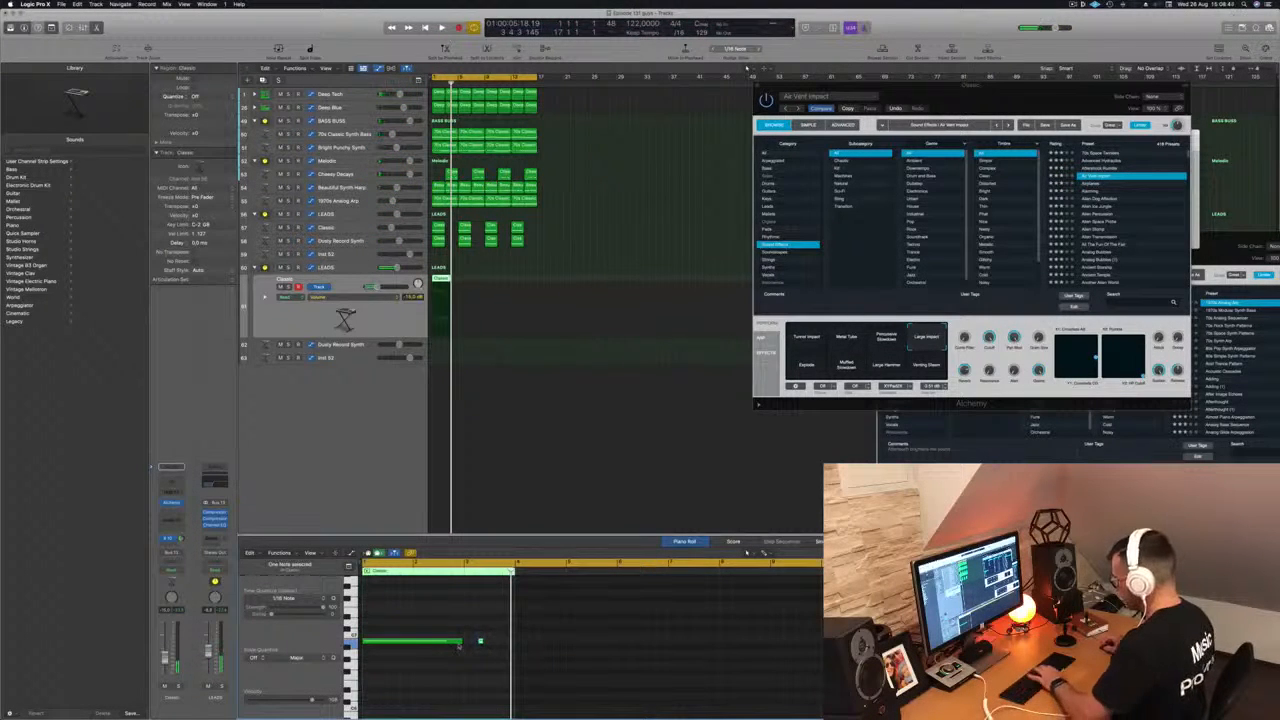
{"action": "left_click_drag", "start_coordinate": [432, 643], "coordinate": [530, 645]}
{"action": "key", "text": "space"}
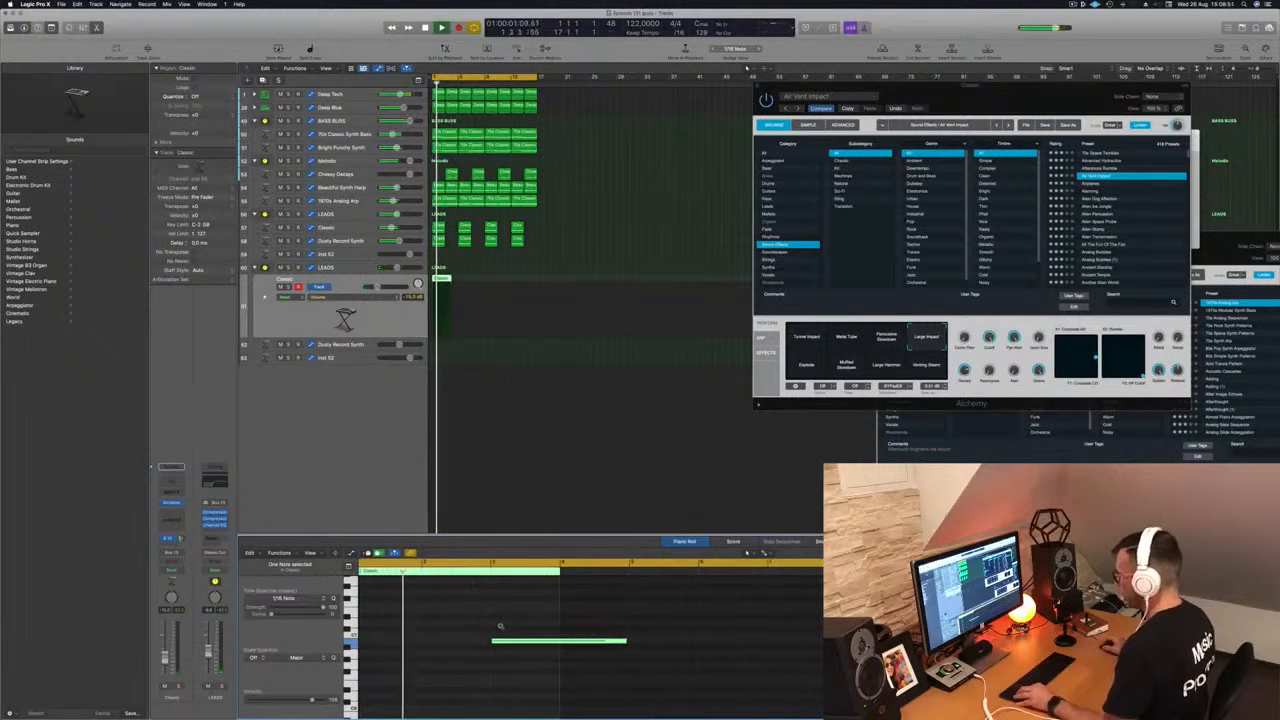
{"action": "scroll", "coordinate": [502, 626], "scroll_direction": "down", "scroll_amount": 4}
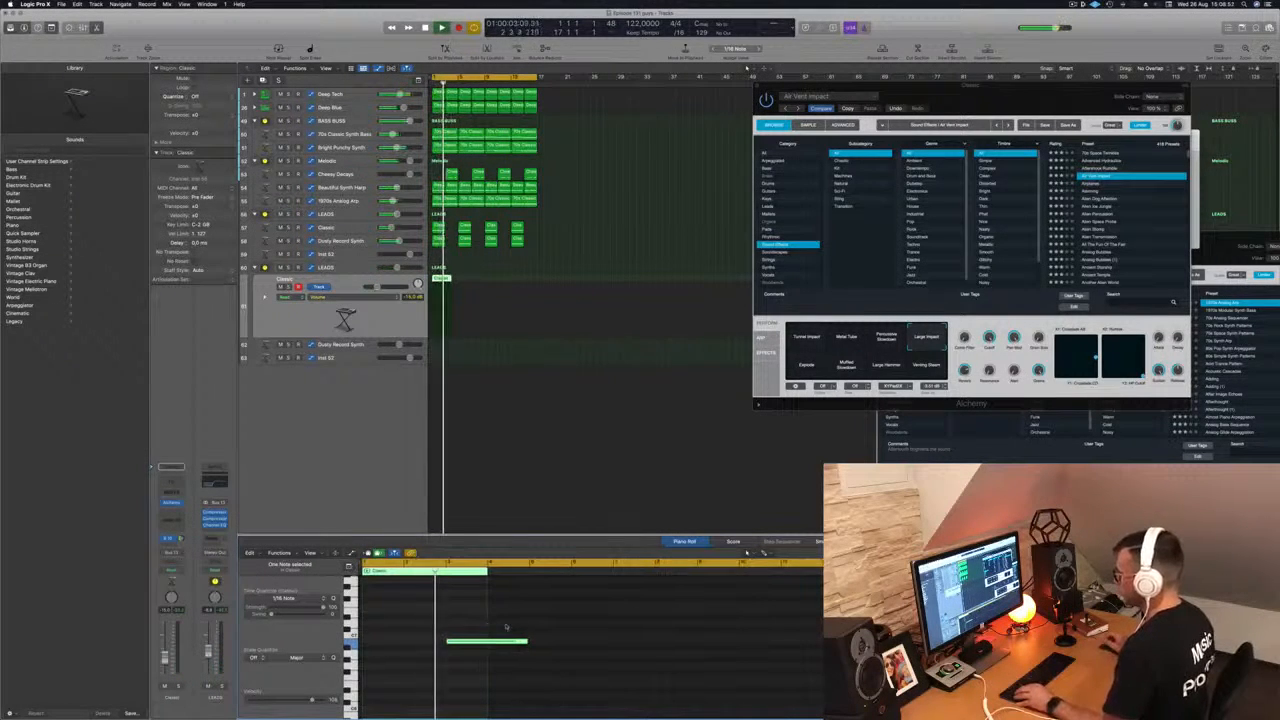
{"action": "scroll", "coordinate": [524, 626], "scroll_direction": "down", "scroll_amount": 2}
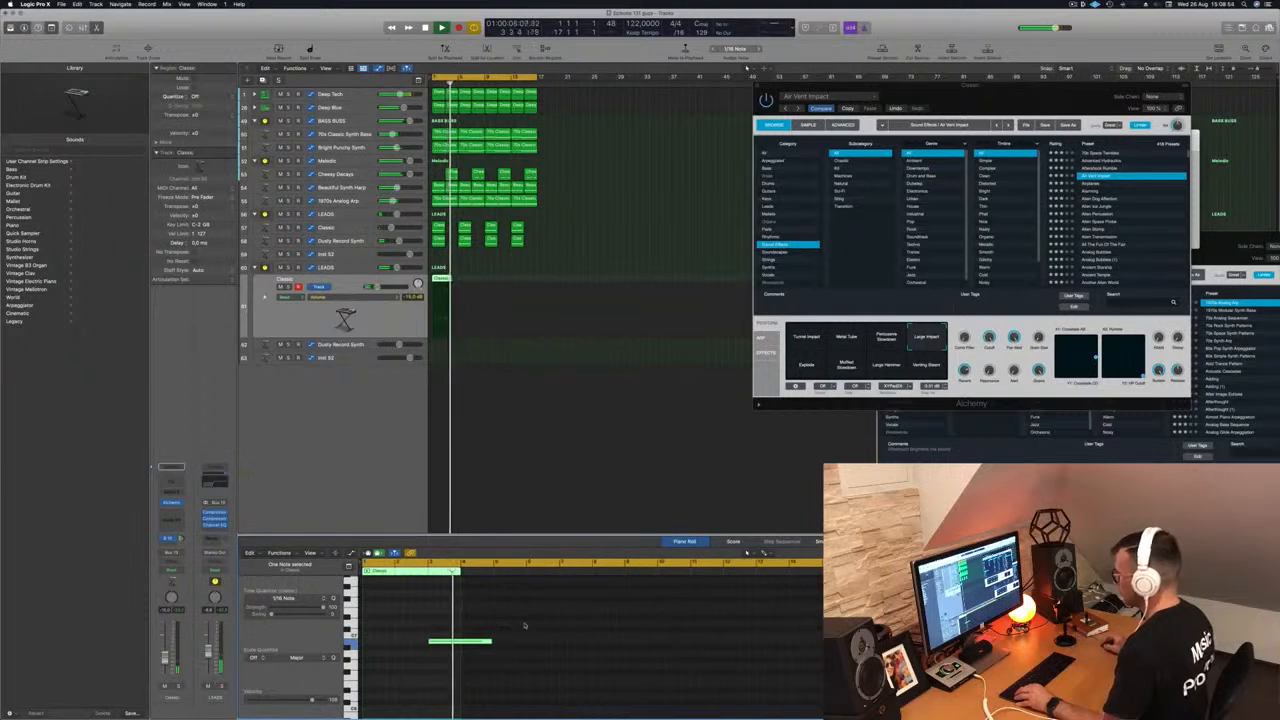
{"action": "key", "text": "space"}
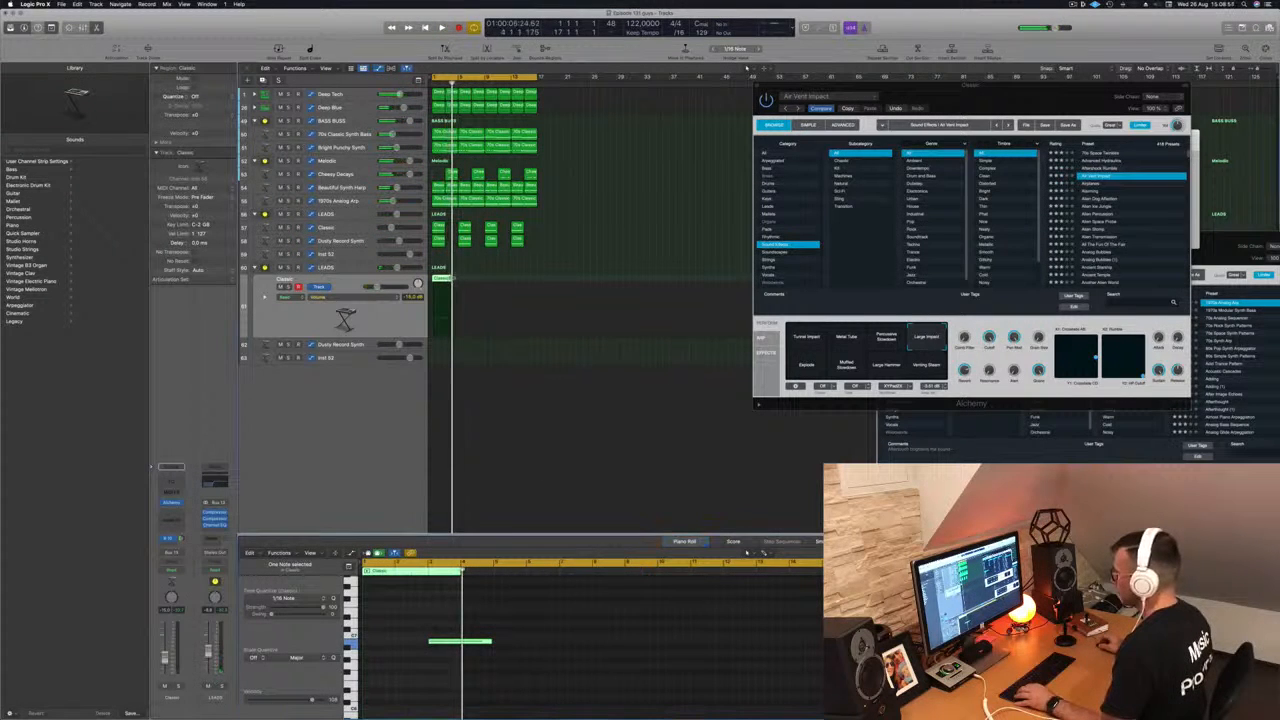
Step: Extend the new Classic region to the start of bar 9 and copy its long note to bar 7
{"action": "left_click_drag", "start_coordinate": [452, 278], "coordinate": [483, 279]}
{"action": "key", "text": "space"}
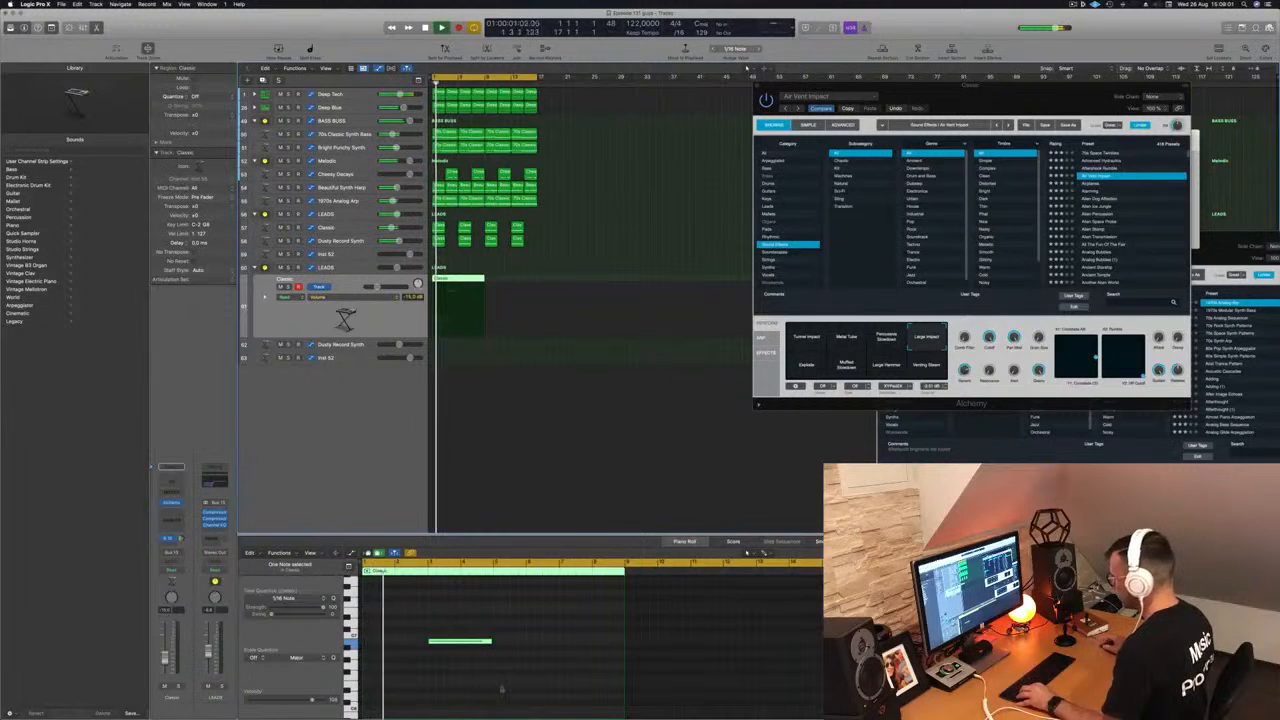
{"action": "left_click_drag", "start_coordinate": [465, 641], "coordinate": [596, 644]}
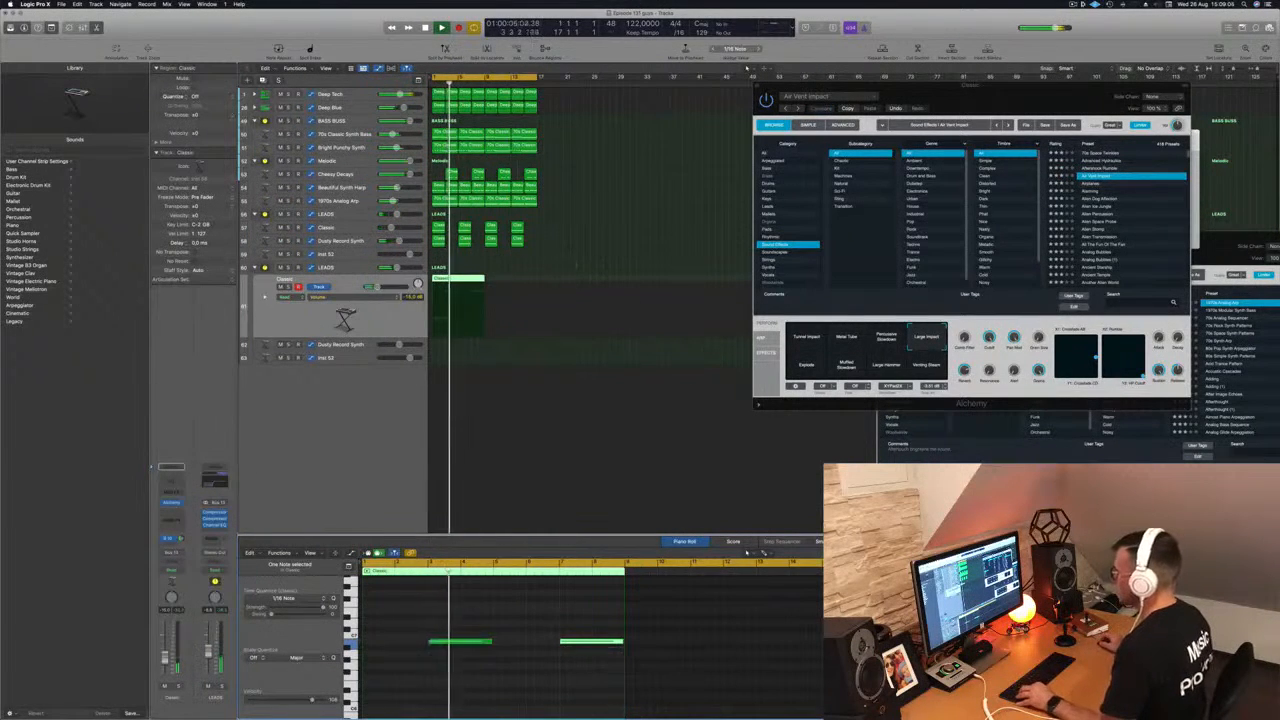
Step: Copy the eight-bar impact region to bar 9 and select both regions
{"action": "left_click_drag", "start_coordinate": [464, 288], "coordinate": [520, 285]}
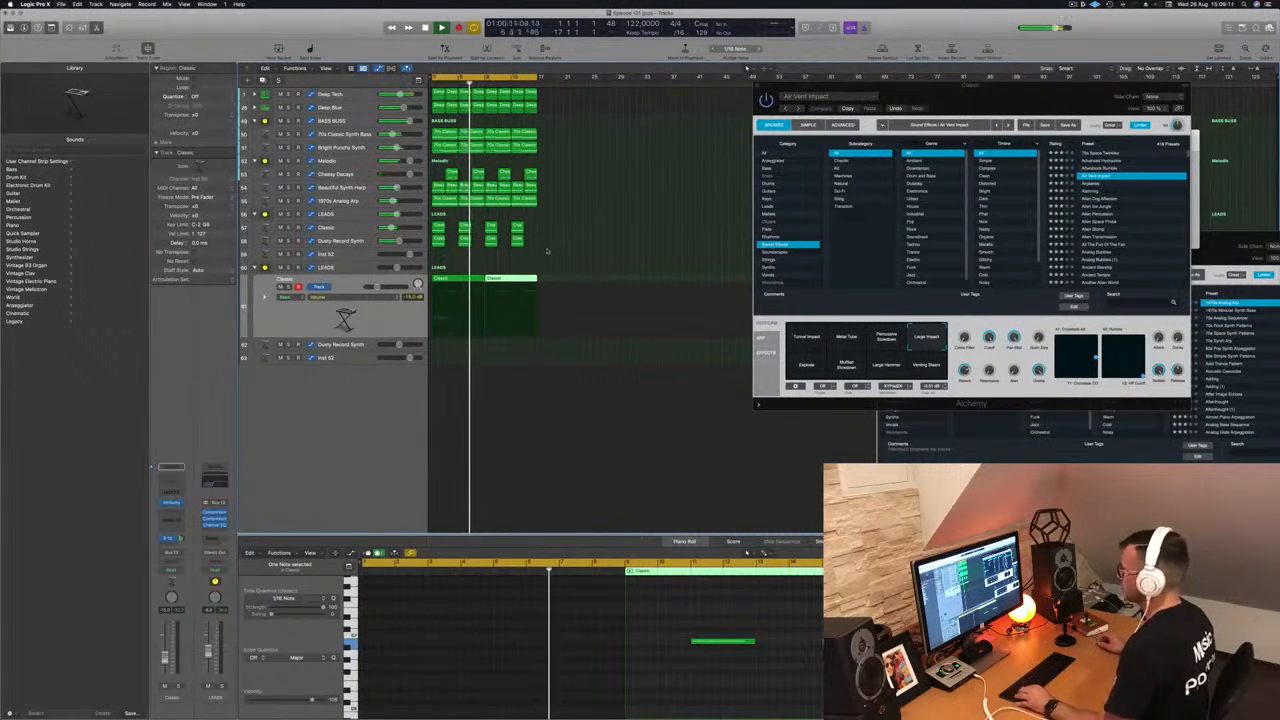
{"action": "left_click", "coordinate": [480, 280], "text": "shift"}
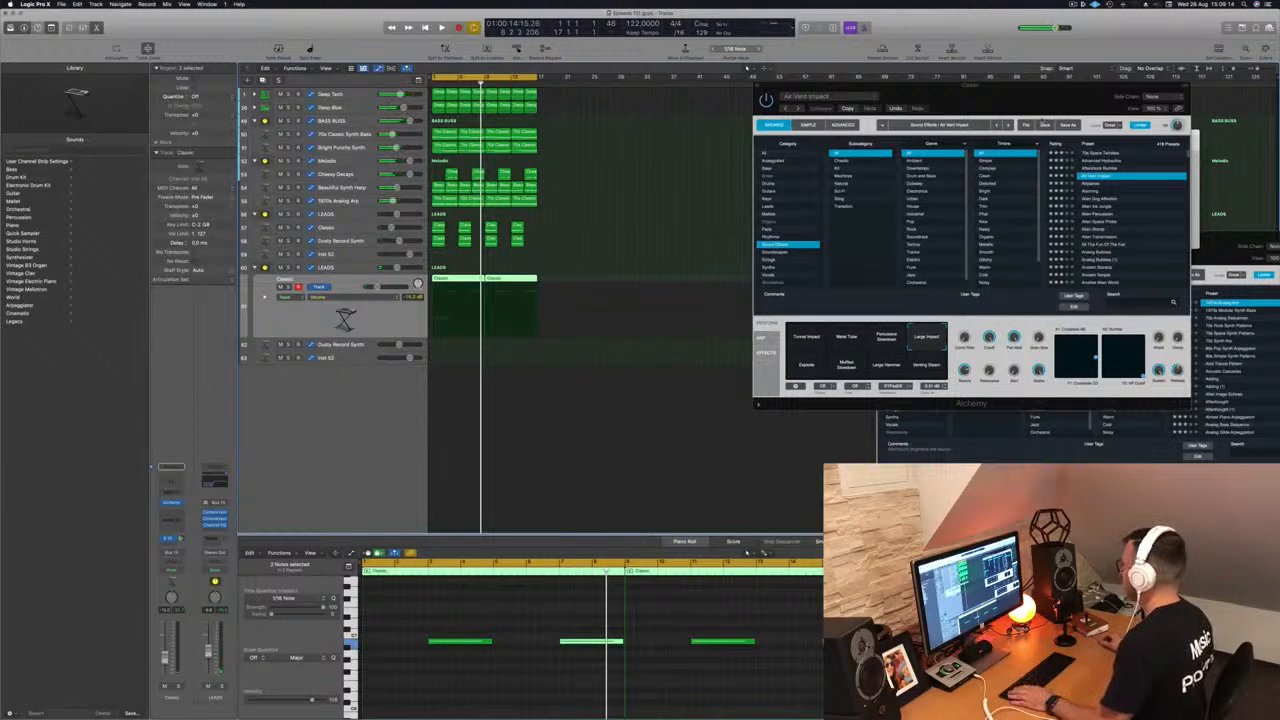
Step: Browse Alchemy's Sound Effects presets, audition several including Ring Mod FX Falls, and load Rise Above
{"action": "left_click_drag", "start_coordinate": [1061, 100], "coordinate": [806, 128]}
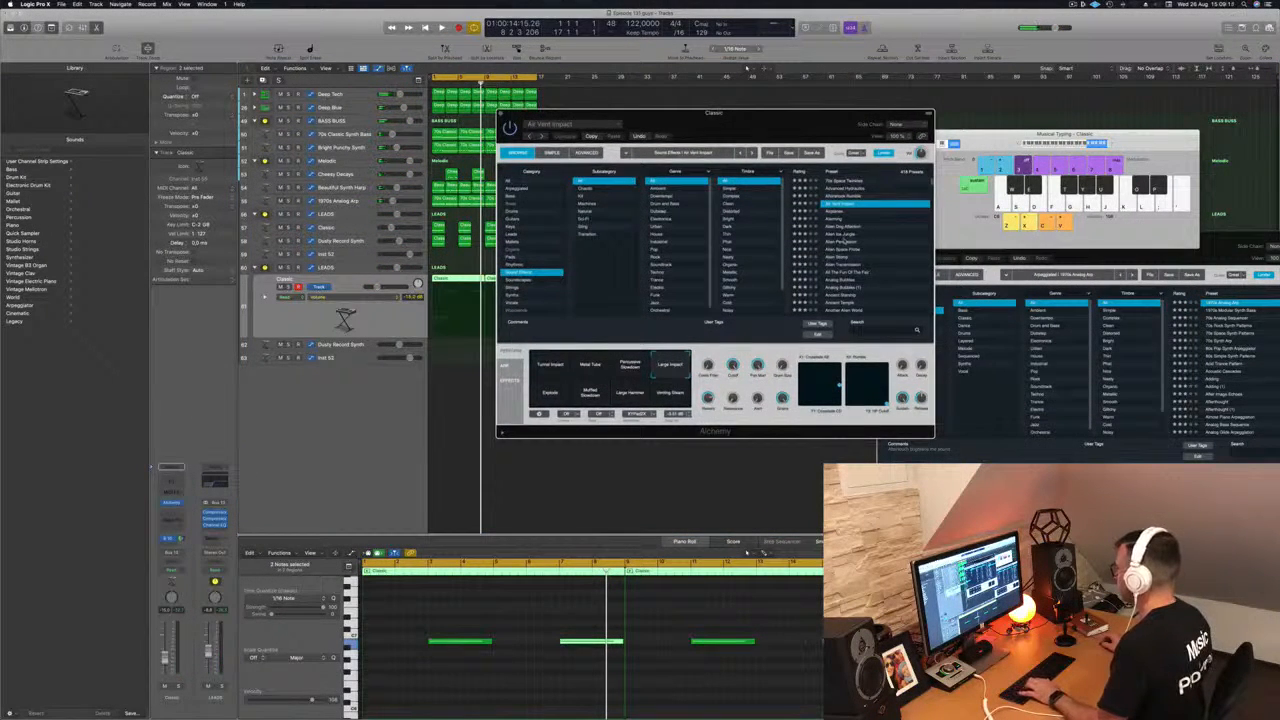
{"action": "scroll", "coordinate": [859, 246], "scroll_direction": "down", "scroll_amount": 10}
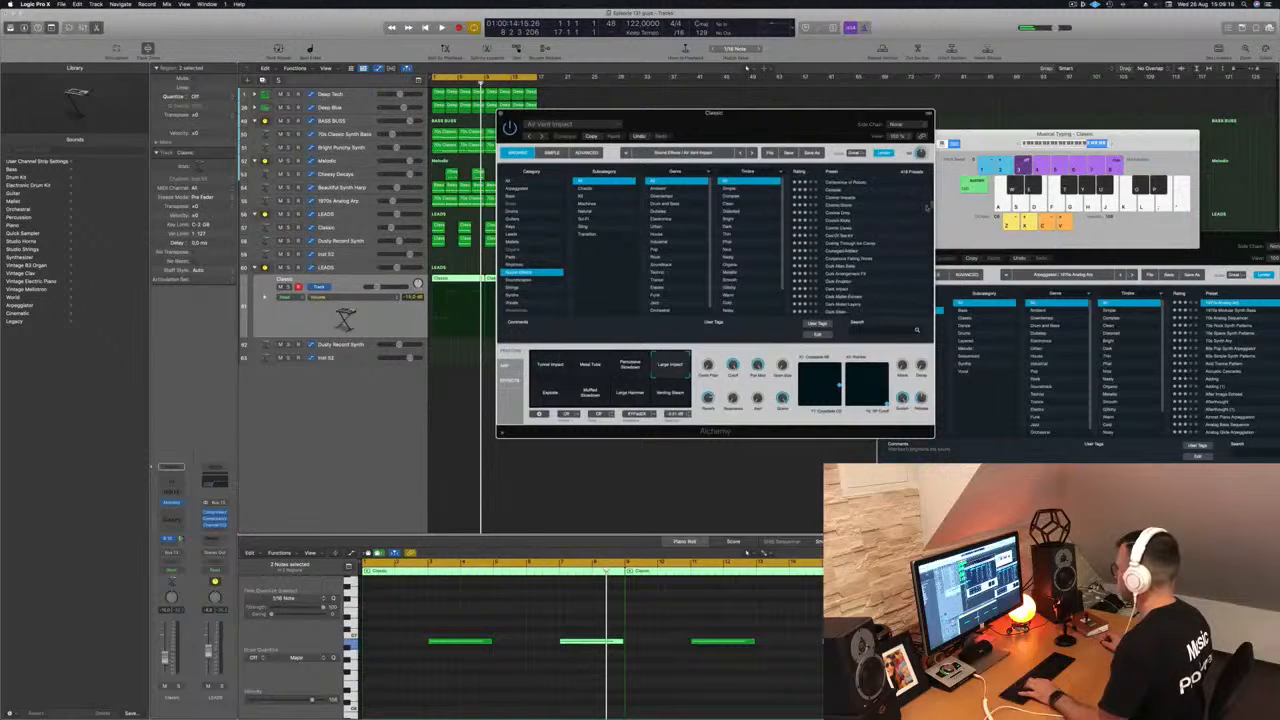
{"action": "left_click_drag", "start_coordinate": [931, 207], "coordinate": [923, 316]}
{"action": "scroll", "coordinate": [894, 281], "scroll_direction": "up", "scroll_amount": 10}
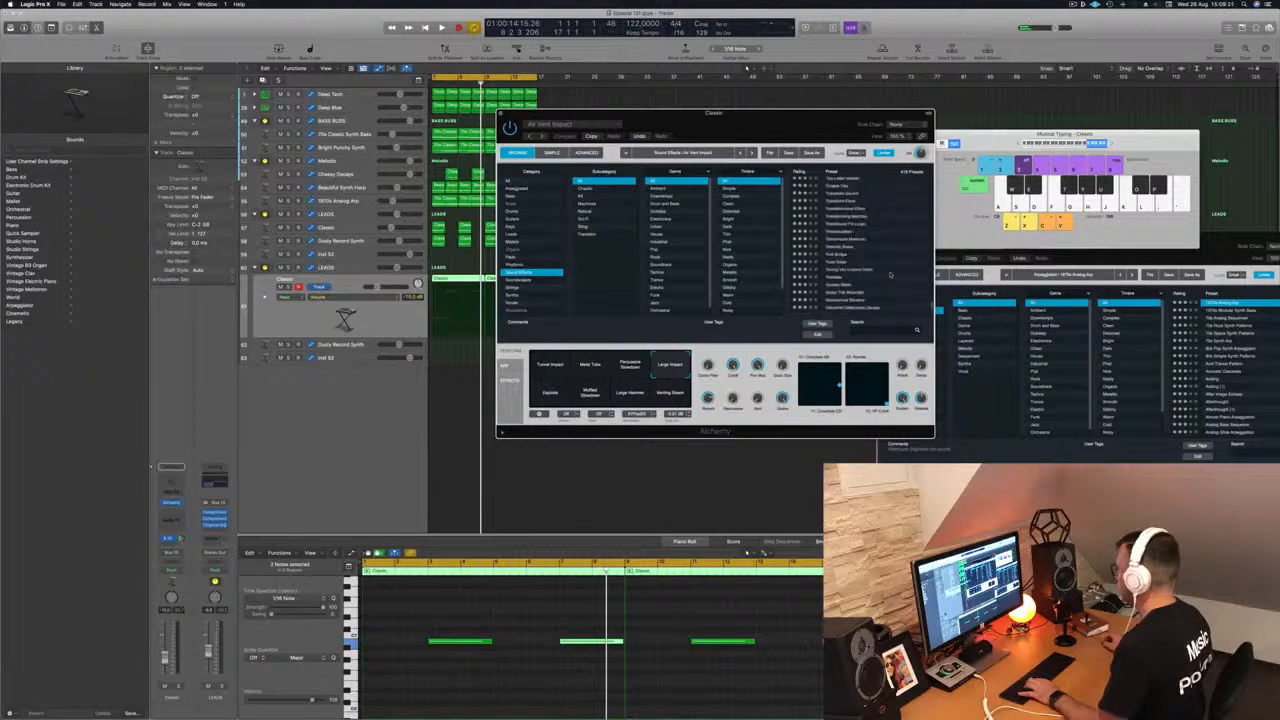
{"action": "scroll", "coordinate": [890, 275], "scroll_direction": "up", "scroll_amount": 5}
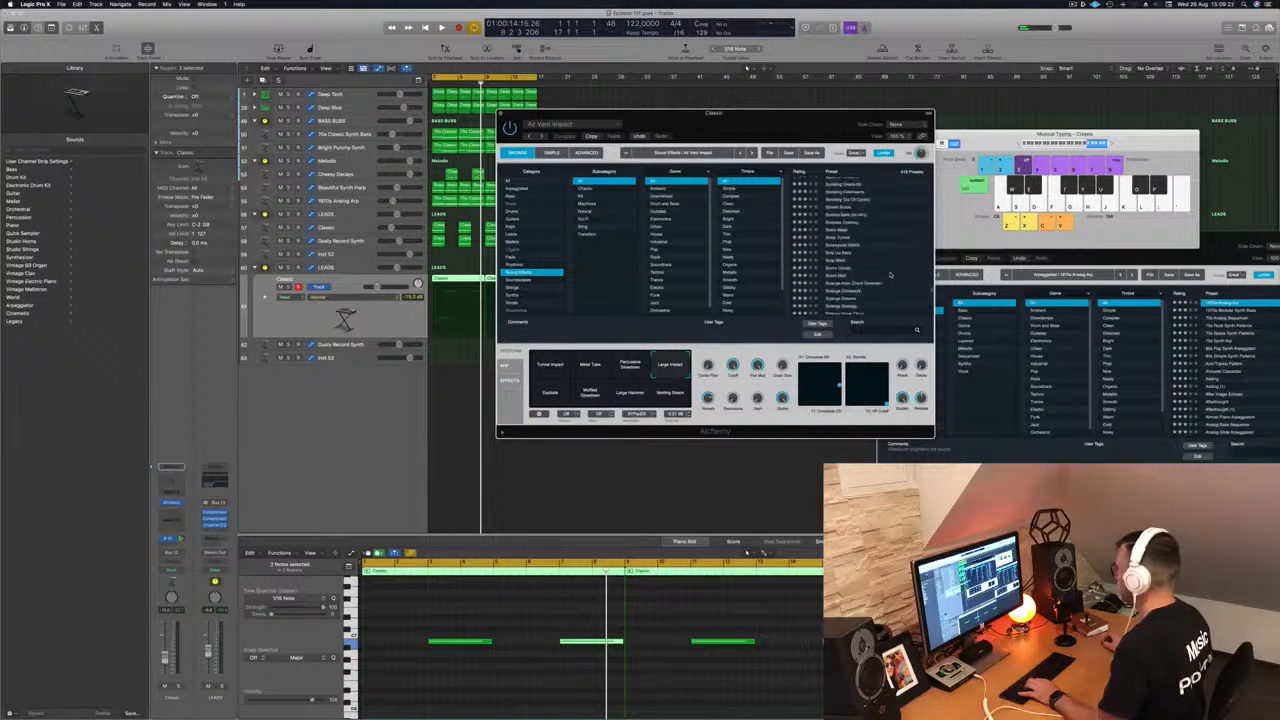
{"action": "scroll", "coordinate": [890, 274], "scroll_direction": "down", "scroll_amount": 10}
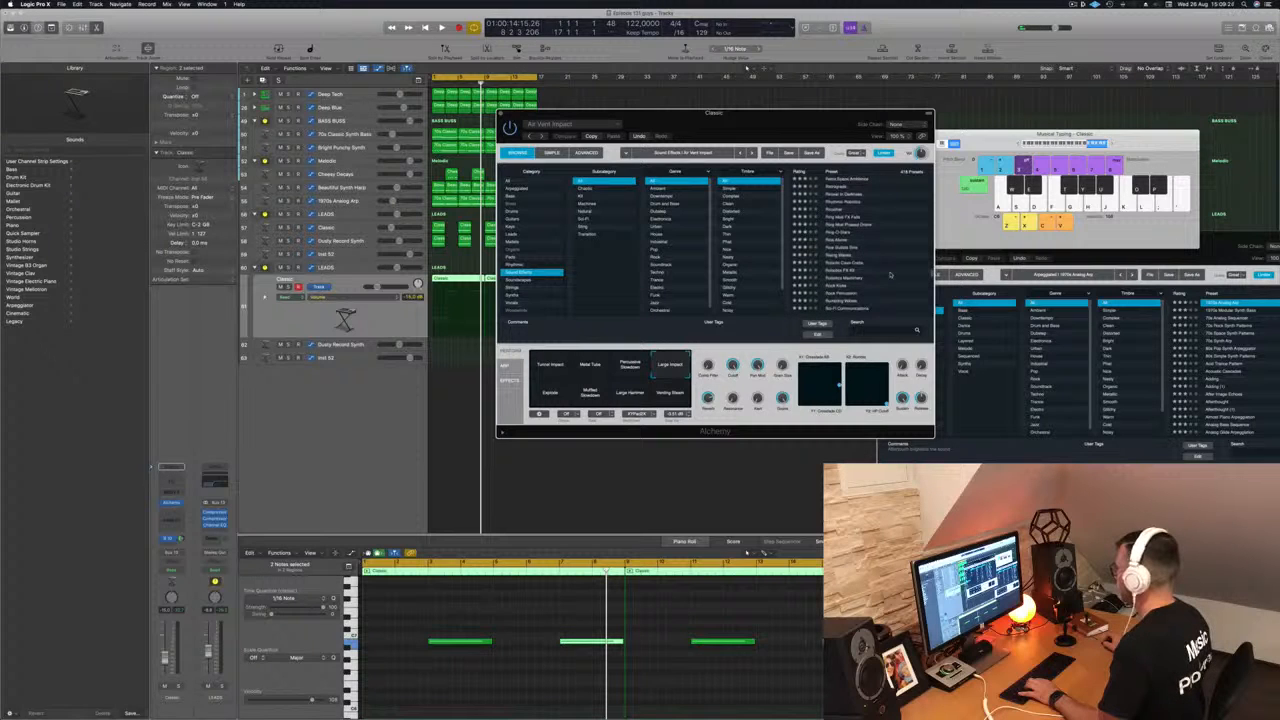
{"action": "left_click", "coordinate": [835, 202]}
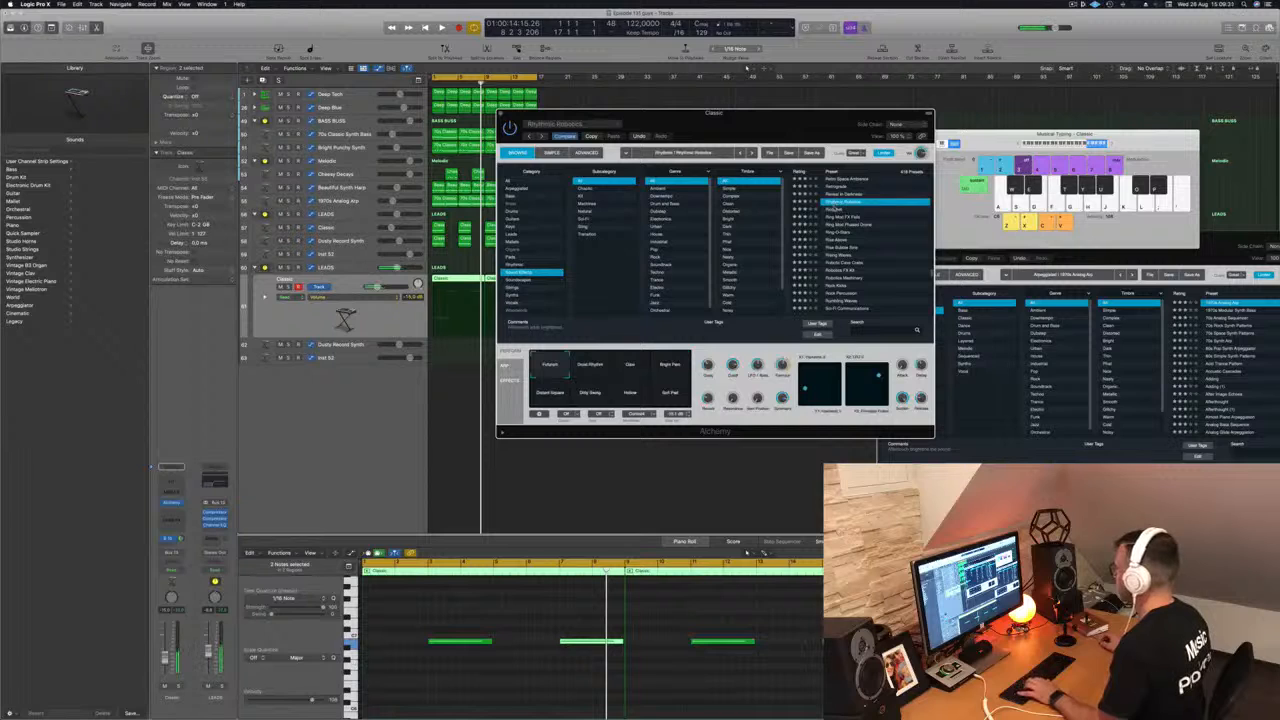
{"action": "left_click", "coordinate": [834, 209]}
{"action": "key", "text": "d"}
{"action": "left_click", "coordinate": [837, 217]}
{"action": "key", "text": "d"}
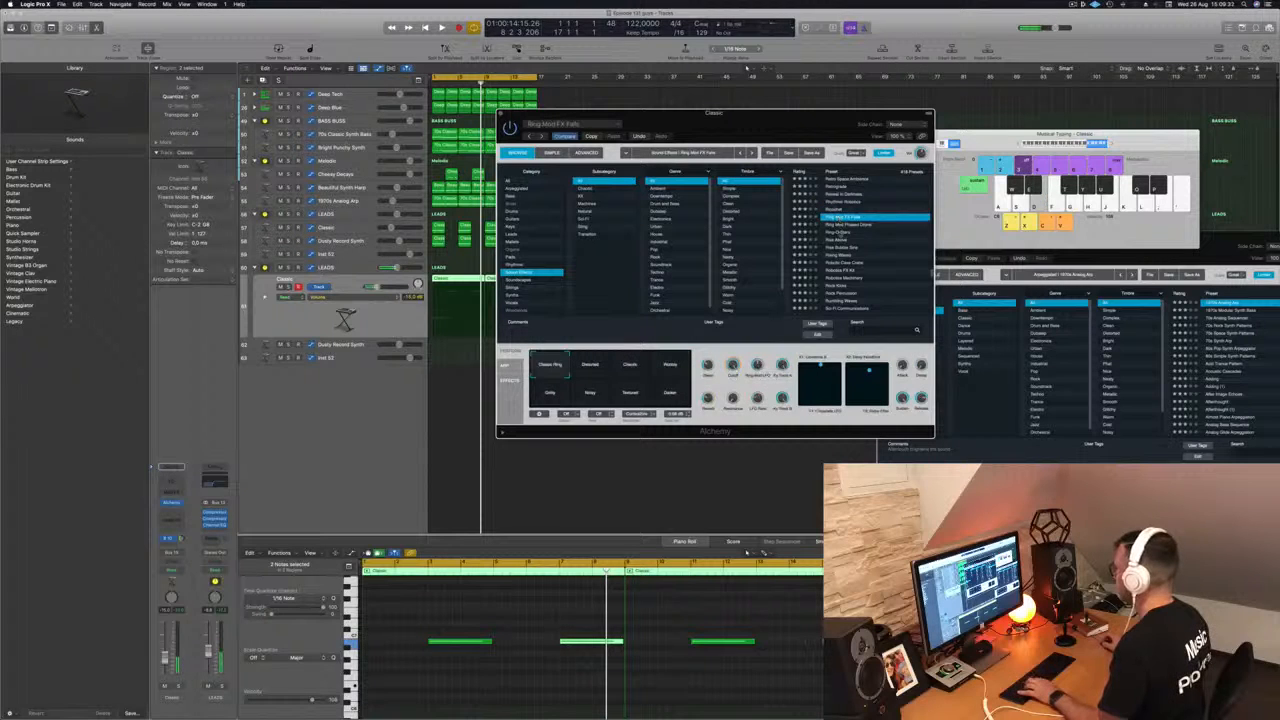
{"action": "key", "text": "Down"}
{"action": "key", "text": "Down"}
{"action": "key", "text": "Down"}
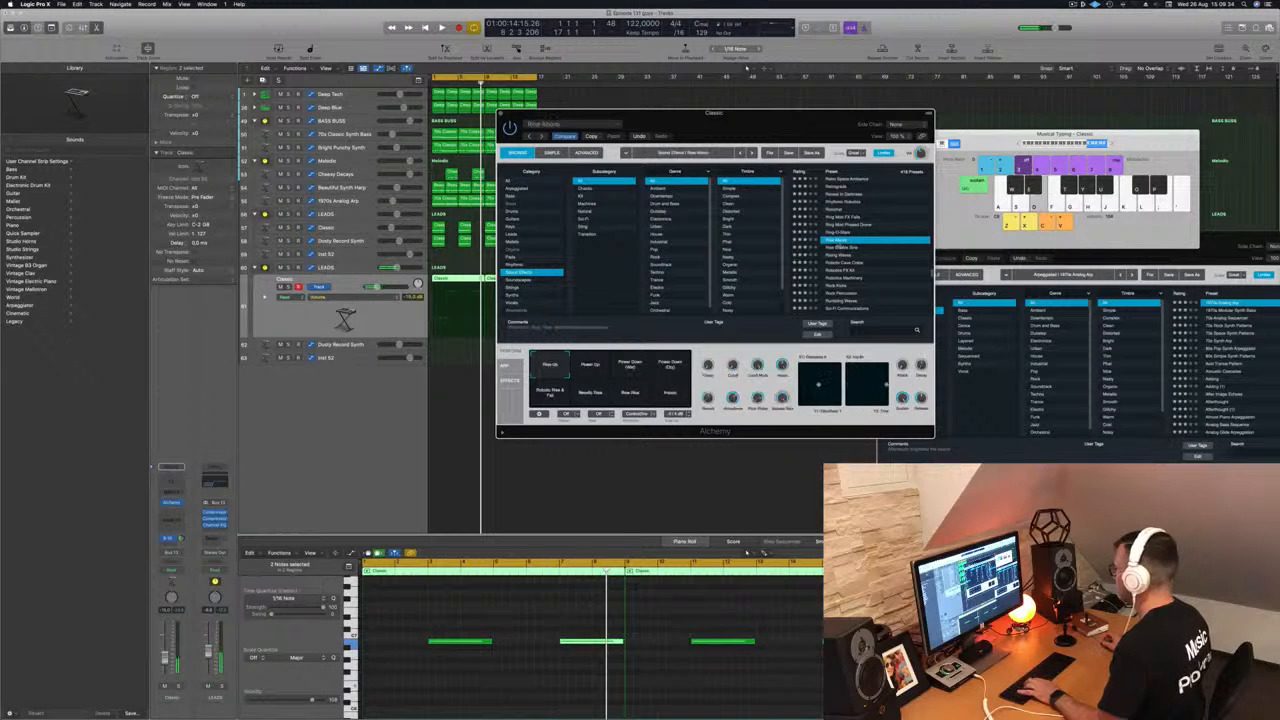
Step: Audition the Rise Above variations Power Up, Power Down (Dry) and Impact, and switch to Metallic Rise
{"action": "left_click", "coordinate": [604, 366]}
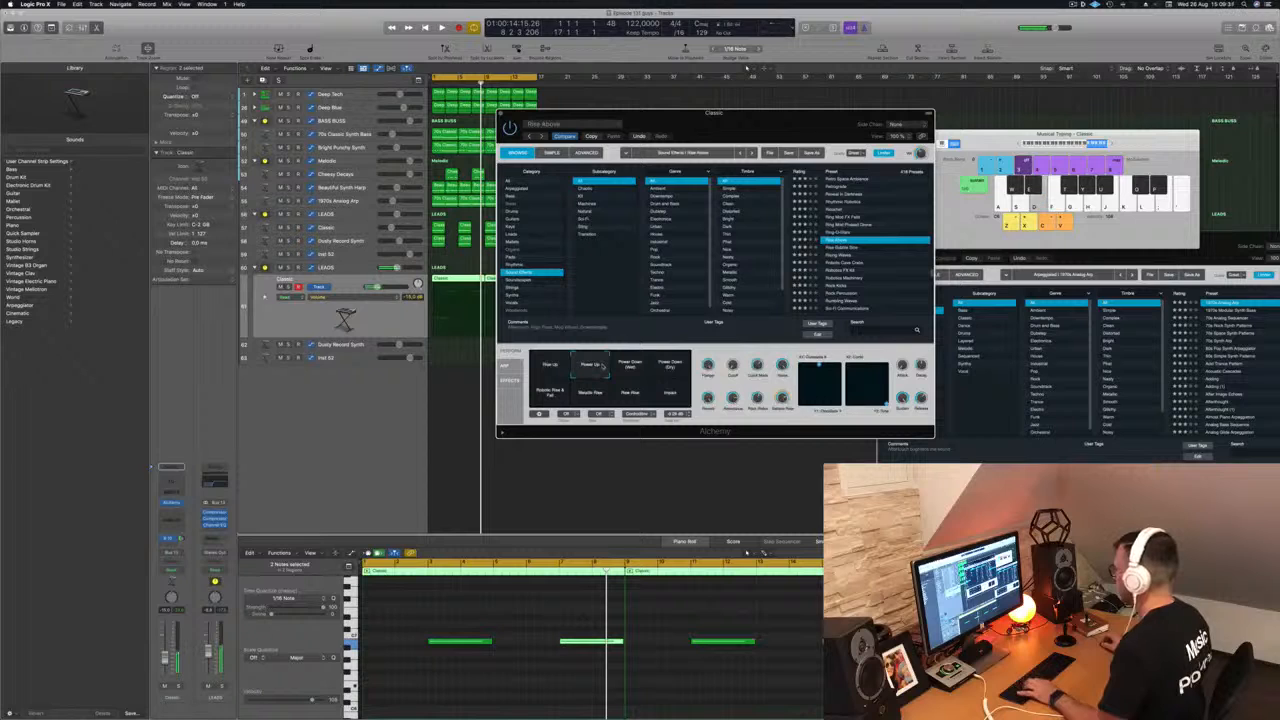
{"action": "left_click", "coordinate": [670, 367]}
{"action": "left_click", "coordinate": [670, 392]}
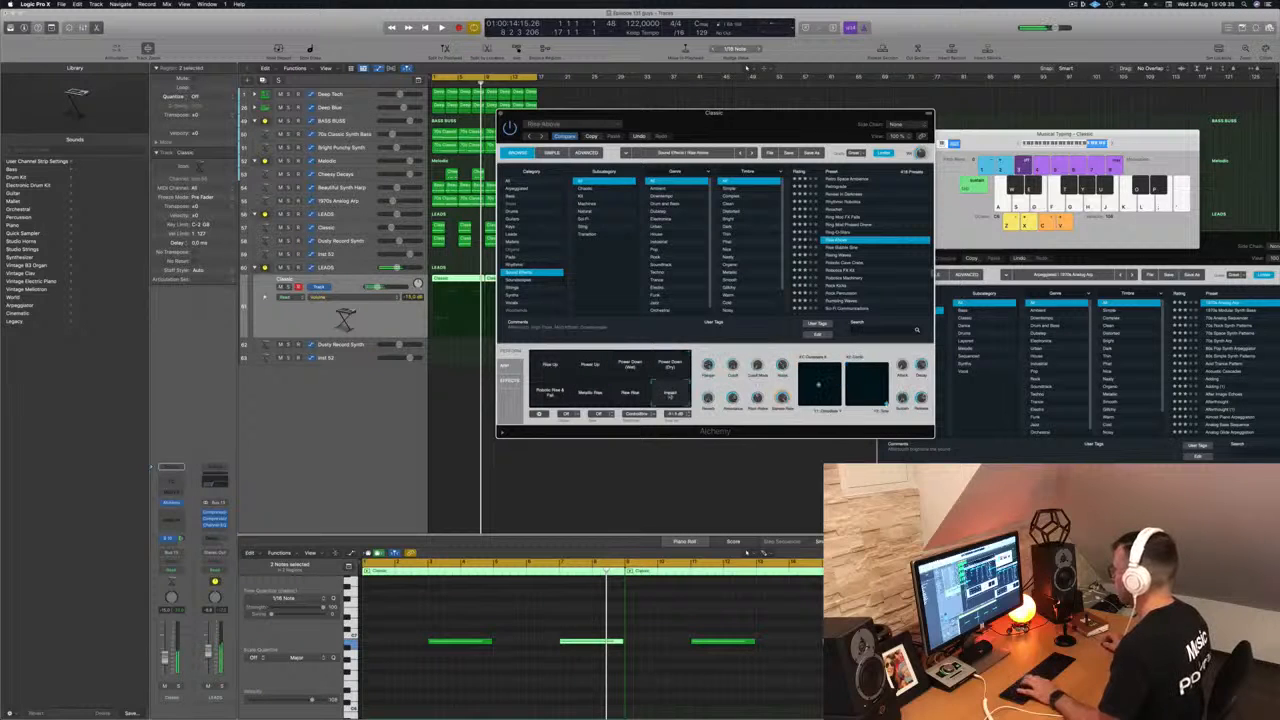
{"action": "left_click", "coordinate": [630, 393]}
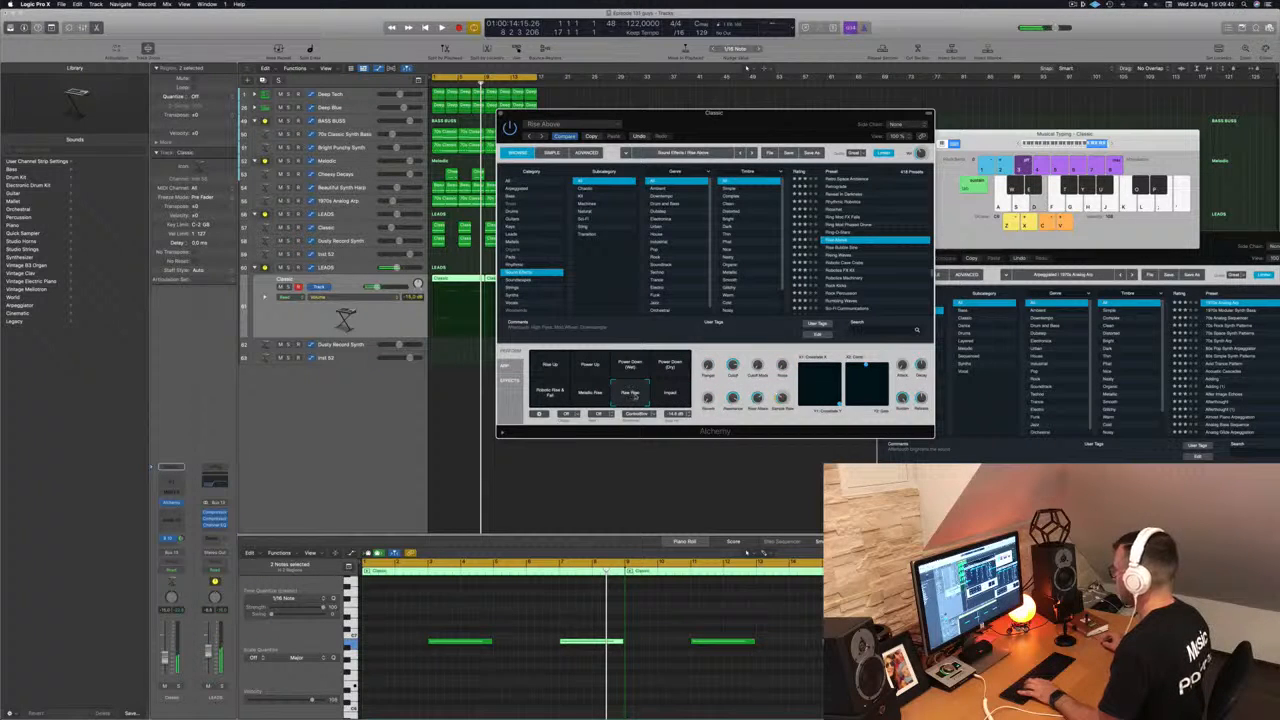
{"action": "left_click", "coordinate": [584, 396]}
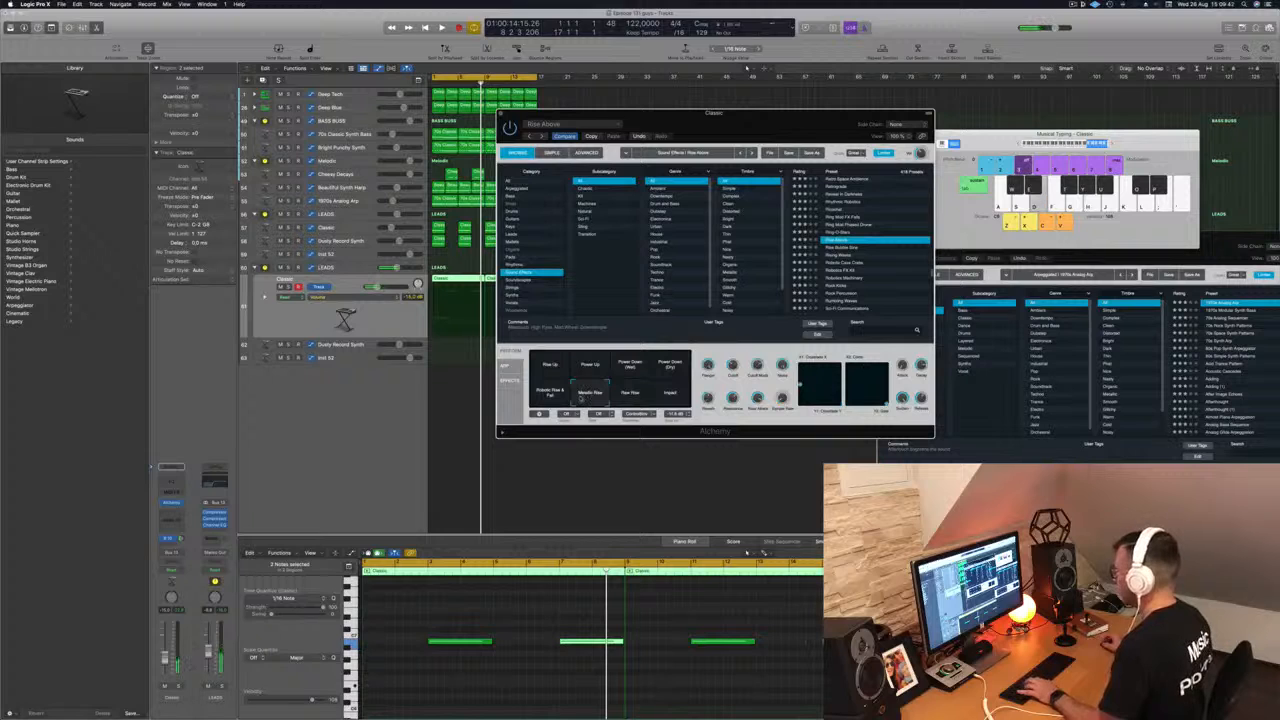
Step: Compare Robotic Rise & Fall with Metallic Rise, keep Metallic Rise, and copy the first eight-bar Classic region to the Dusty Record Synth track
{"action": "left_click", "coordinate": [542, 398]}
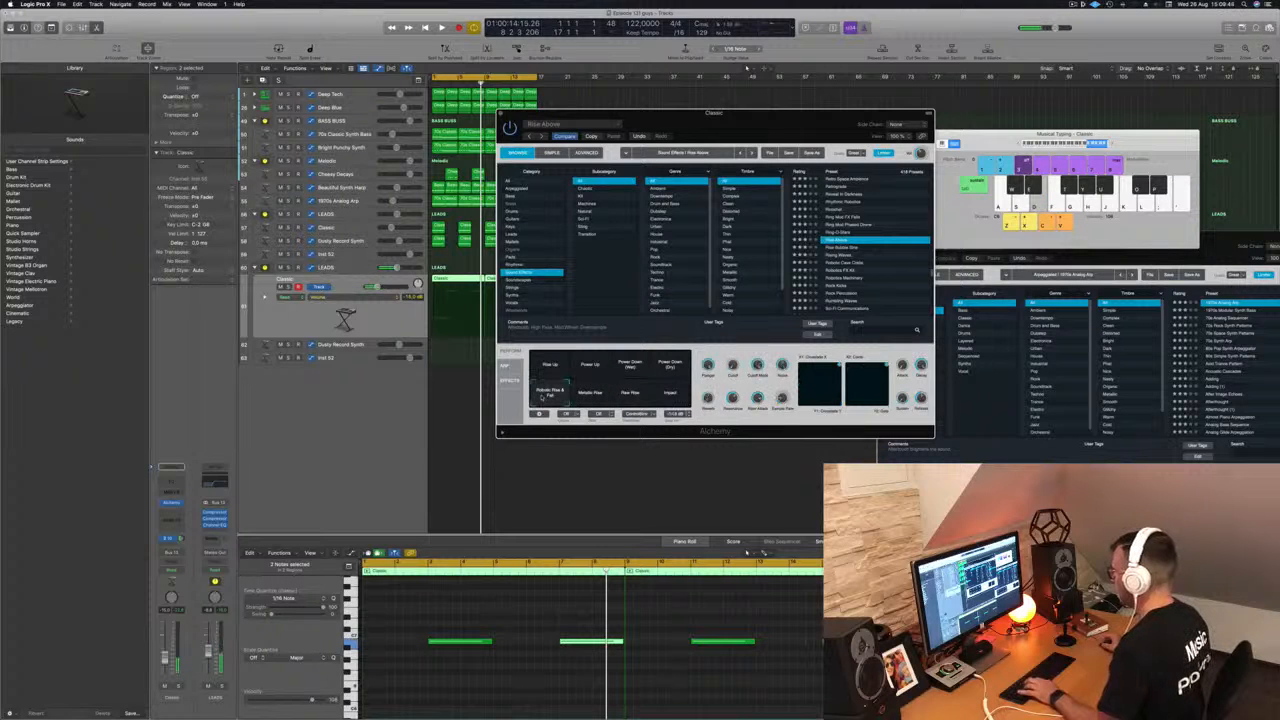
{"action": "left_click", "coordinate": [586, 397]}
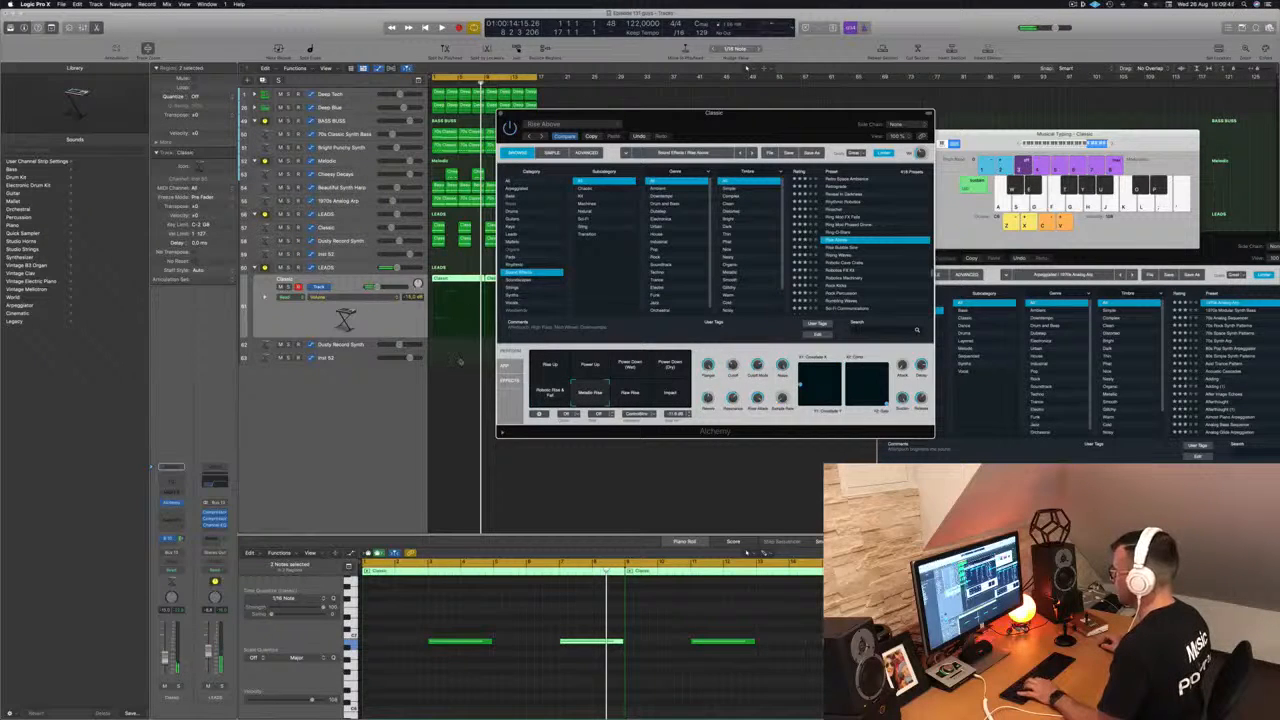
{"action": "left_click", "coordinate": [460, 280]}
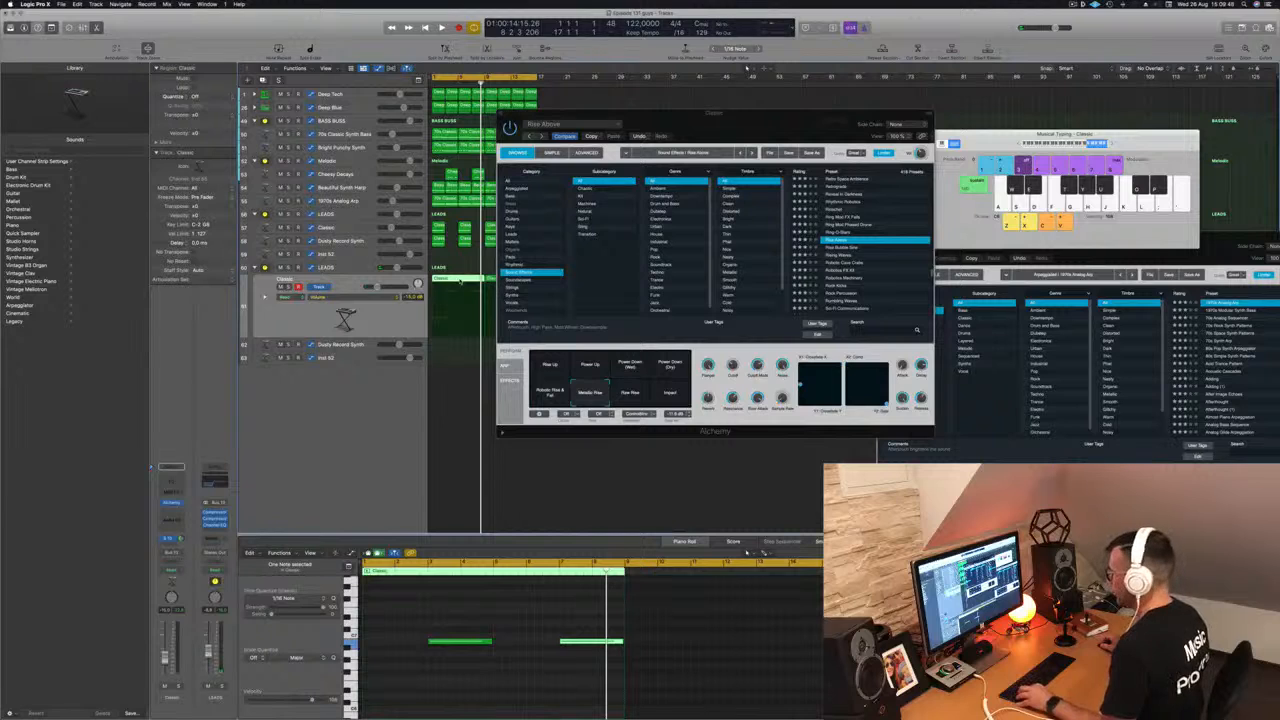
{"action": "left_click_drag", "start_coordinate": [460, 280], "coordinate": [455, 346]}
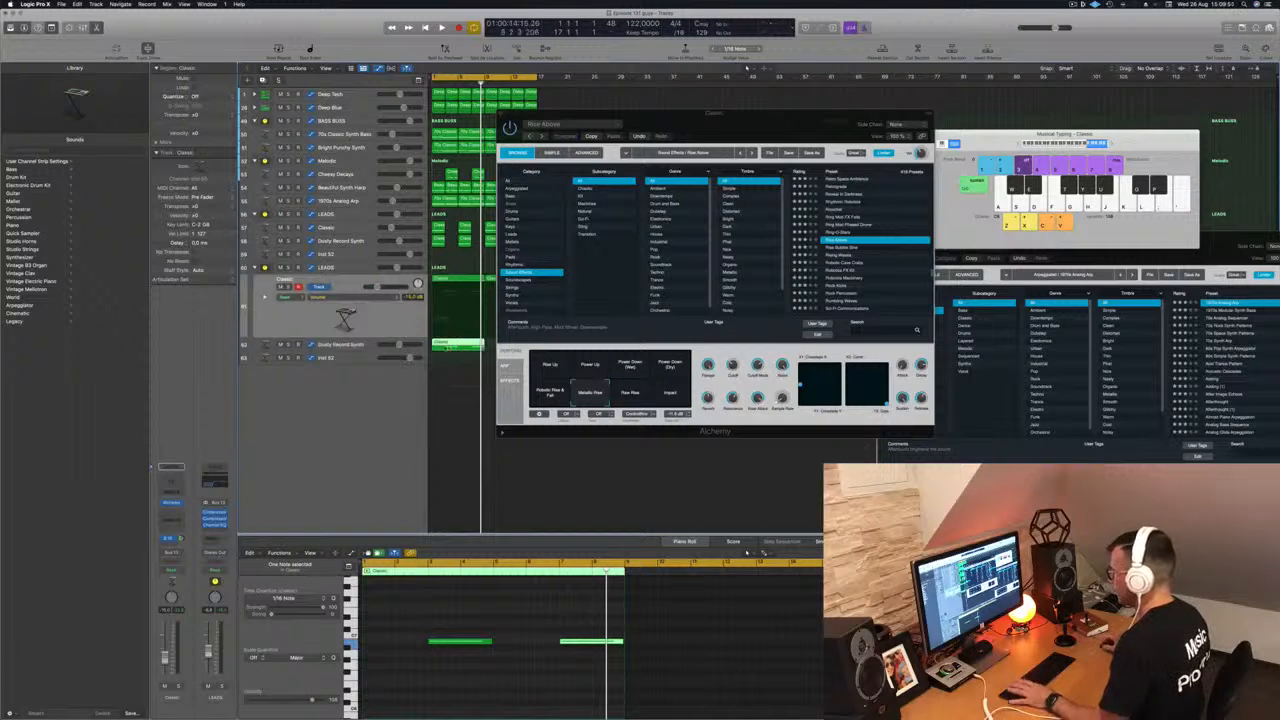
Step: Move both long notes in the copied region to start at bars 1 and 5, and transpose them down two octaves
{"action": "left_click_drag", "start_coordinate": [428, 616], "coordinate": [633, 692]}
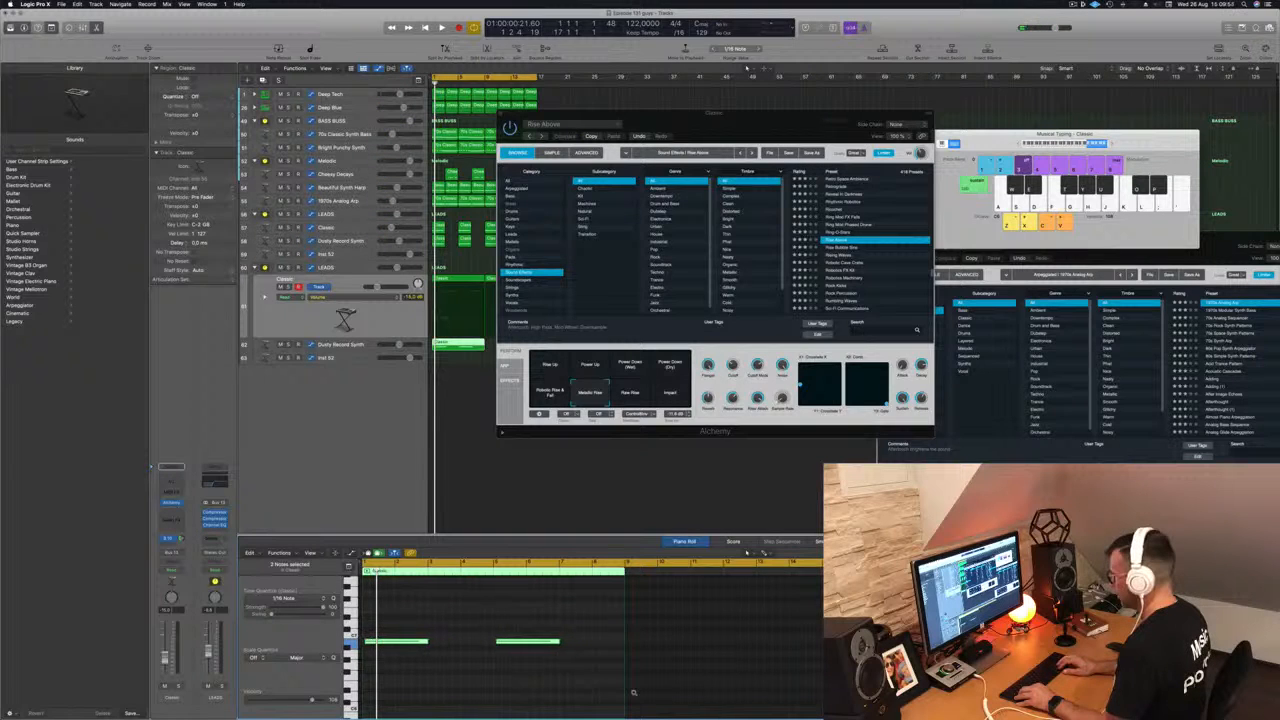
{"action": "key", "text": "space"}
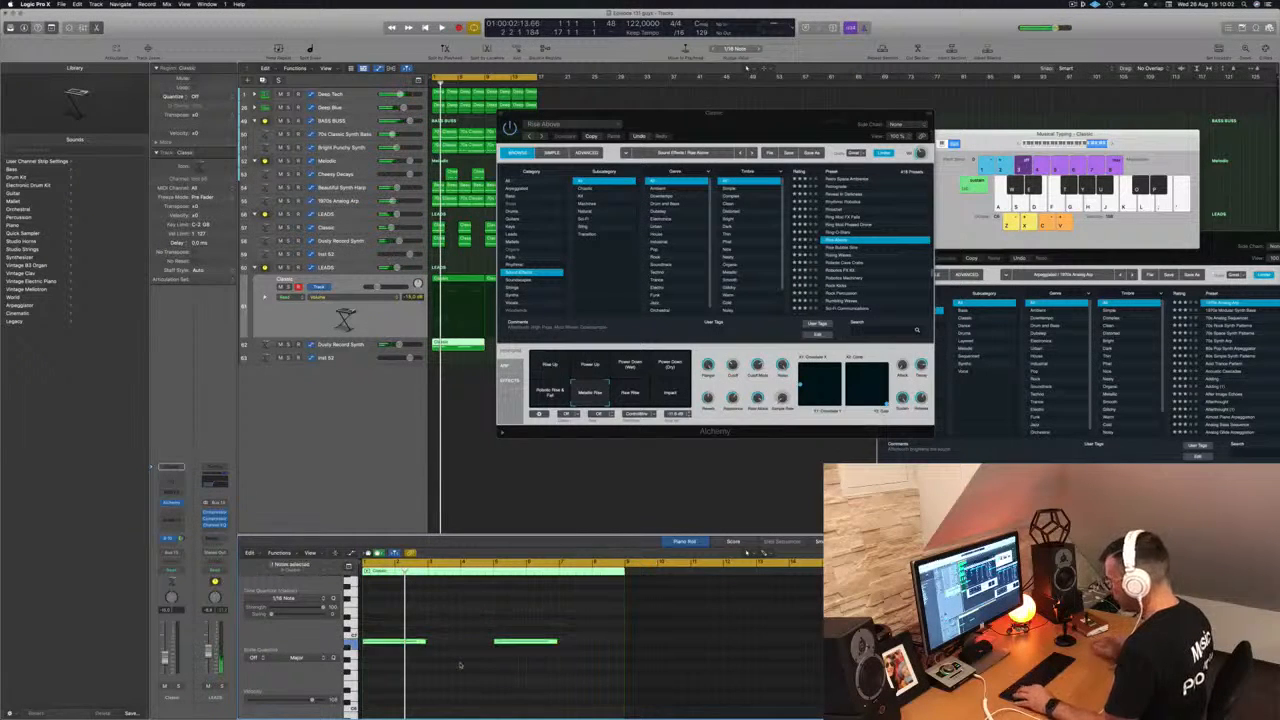
{"action": "key", "text": "alt+shift+Down"}
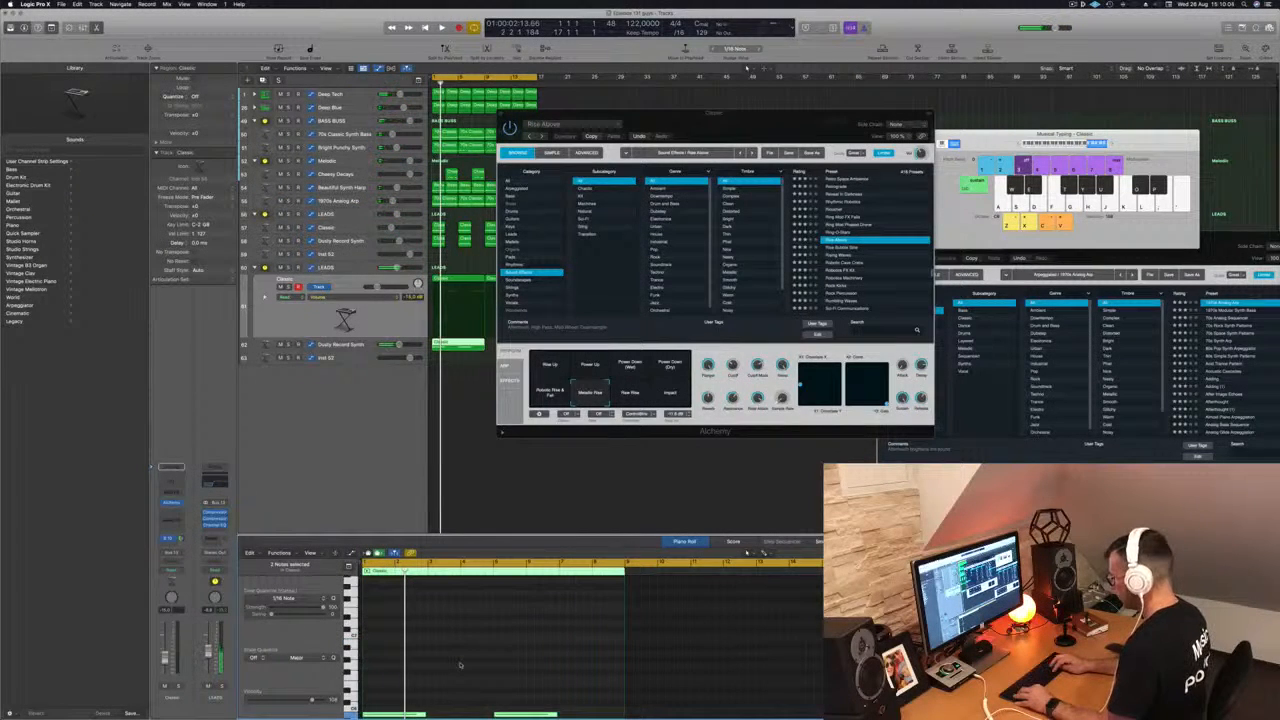
{"action": "key", "text": "alt+shift+Down"}
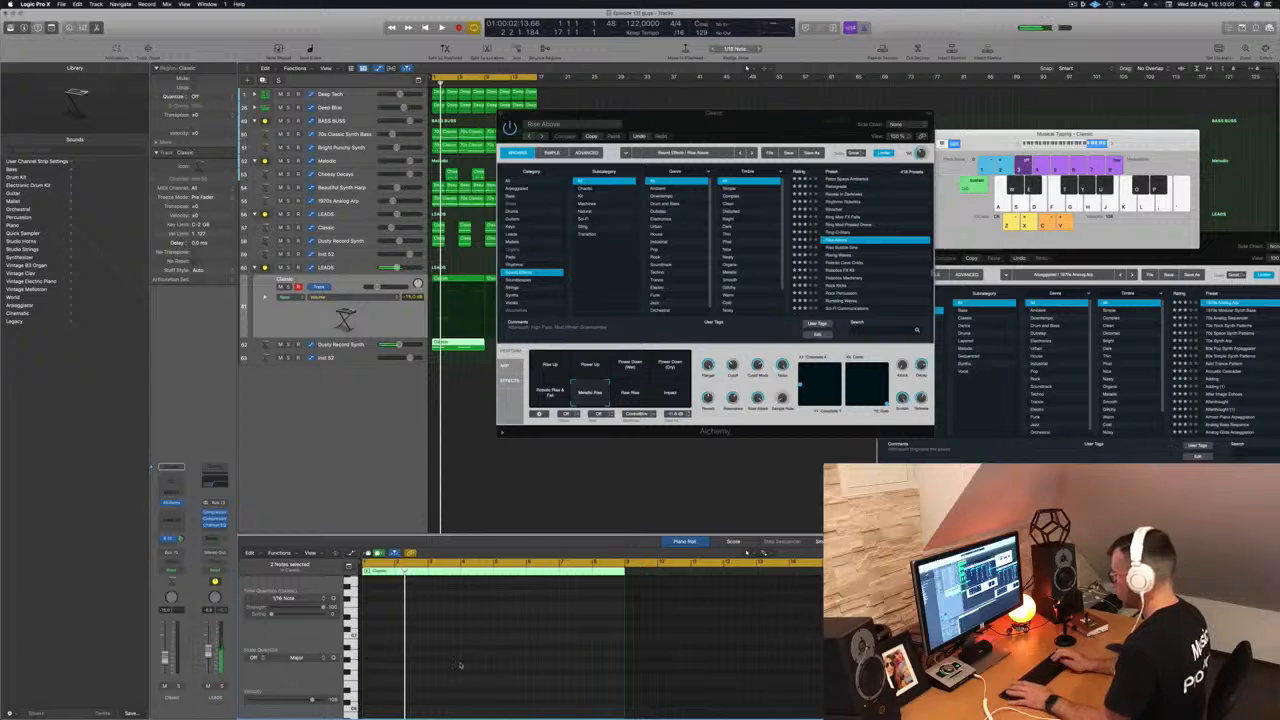
{"action": "key", "text": "space"}
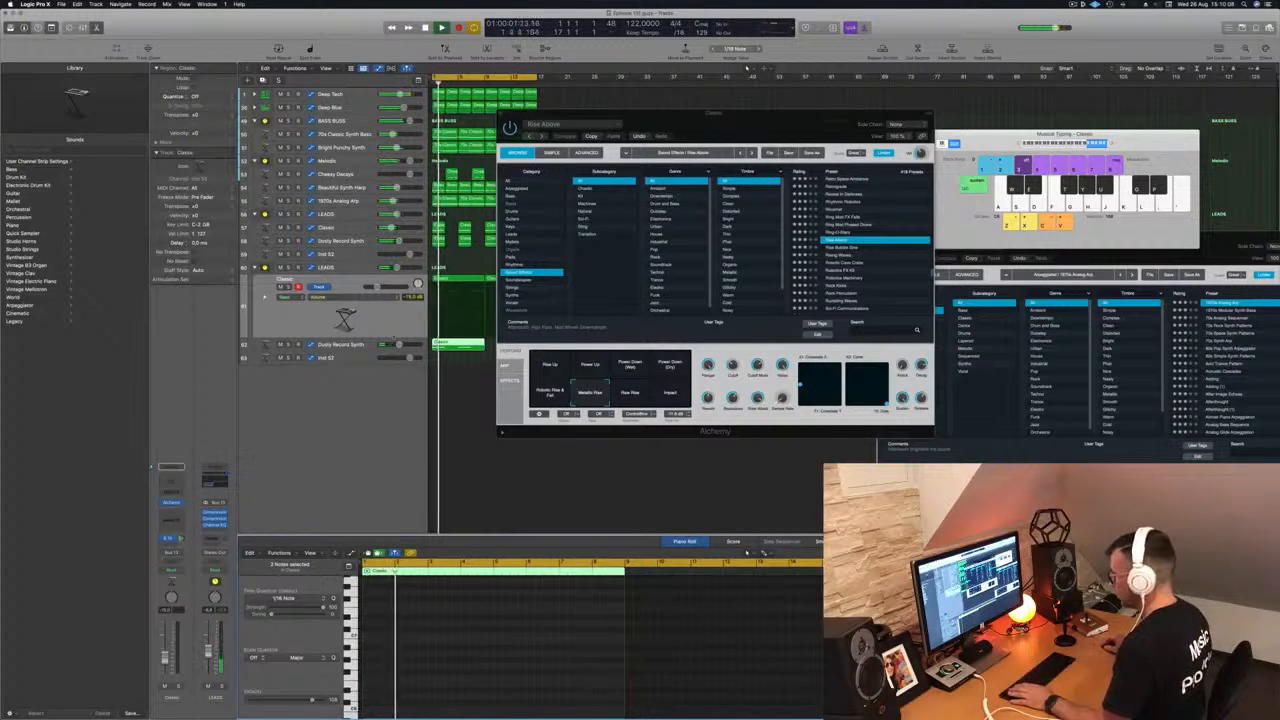
Step: Select the duplicated Dusty Record Synth track and solo it to hear the copied region on its own
{"action": "left_click", "coordinate": [394, 339]}
{"action": "key", "text": "space"}
{"action": "left_click", "coordinate": [461, 645]}
{"action": "key", "text": "space"}
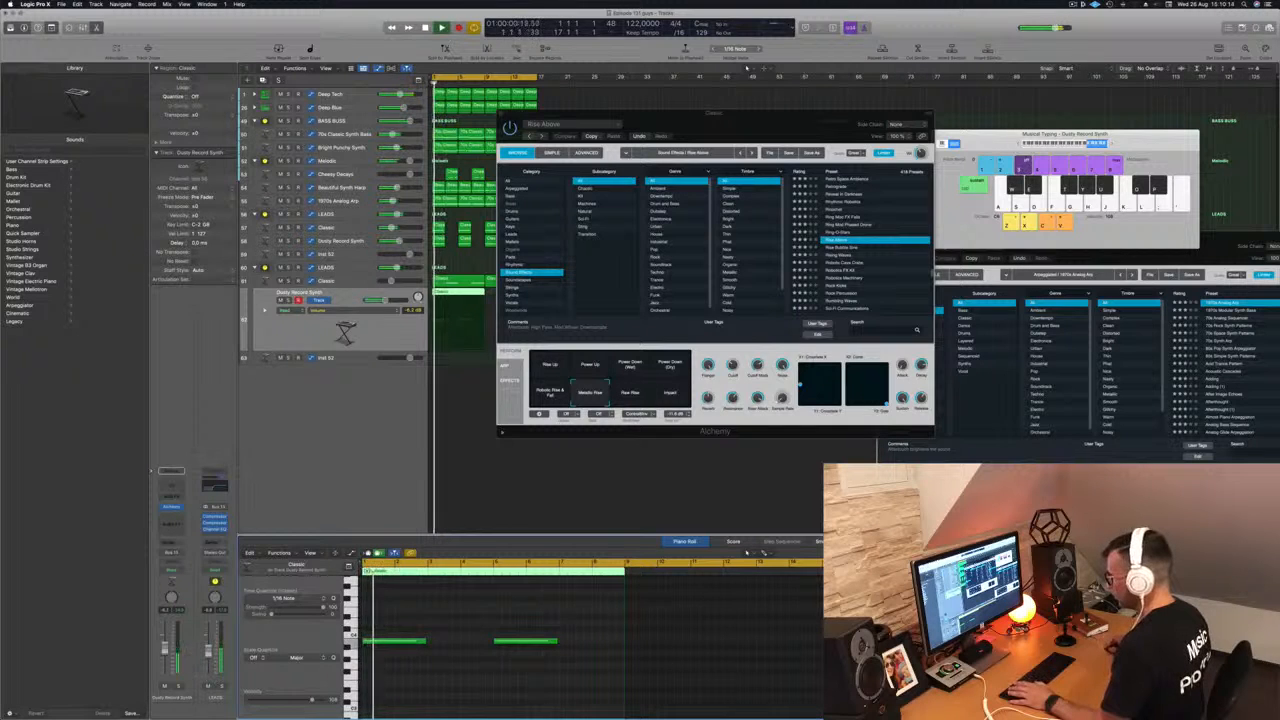
{"action": "key", "text": "space"}
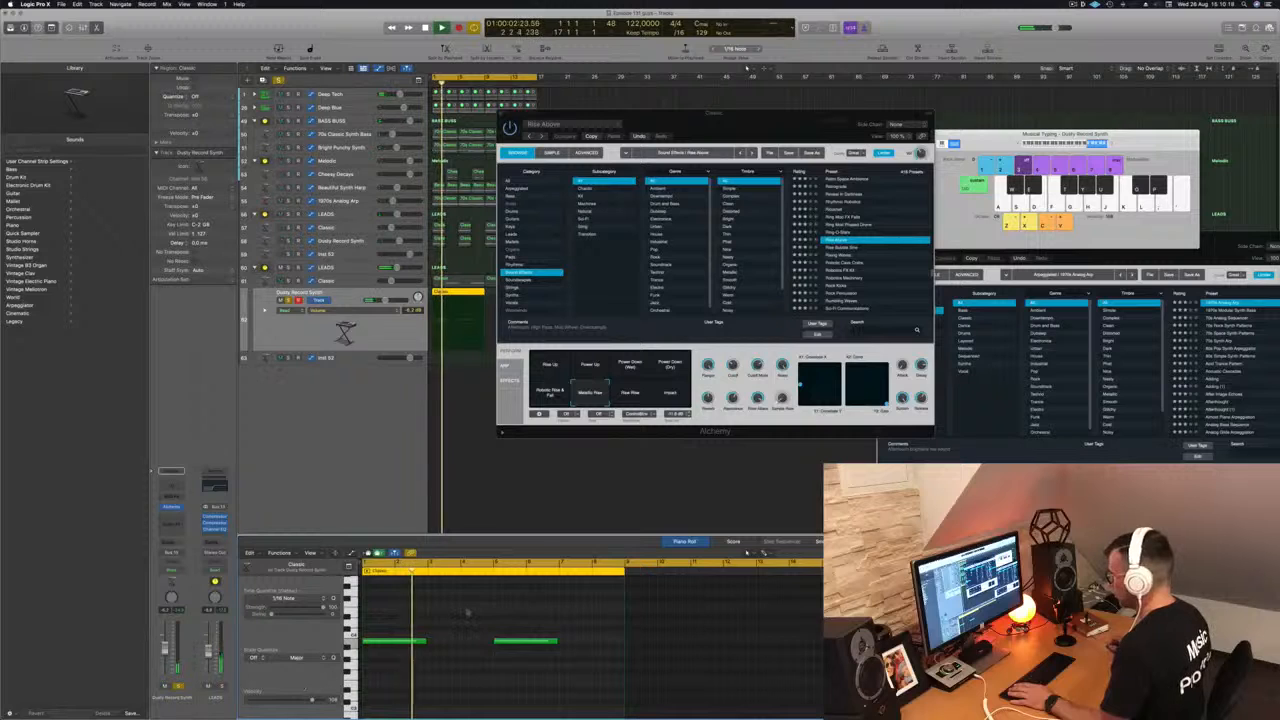
{"action": "key", "text": "space"}
{"action": "key", "text": "space"}
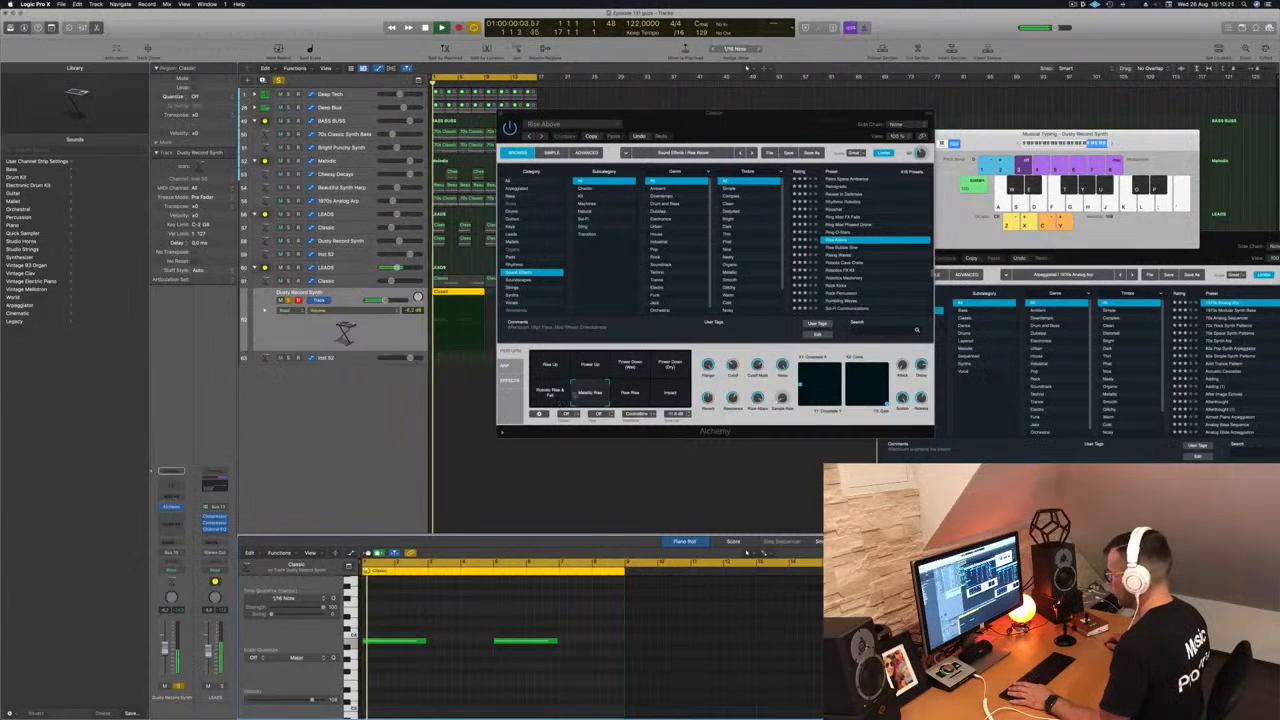
Step: Recheck Robotic Rise & Fall and Metallic Rise, and open the Dusty Record Synth track's own Alchemy window beside the Rise Above one
{"action": "left_click", "coordinate": [551, 395]}
{"action": "left_click", "coordinate": [551, 395]}
{"action": "left_click", "coordinate": [580, 396]}
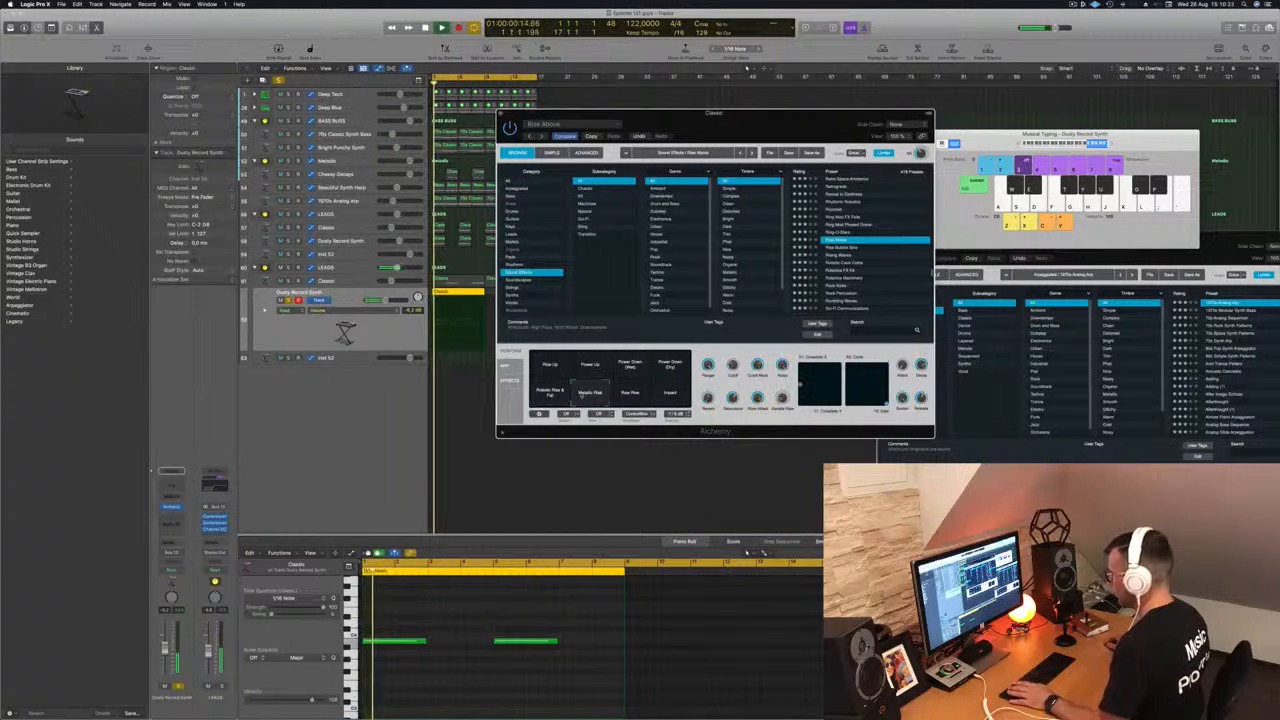
{"action": "left_click", "coordinate": [135, 532]}
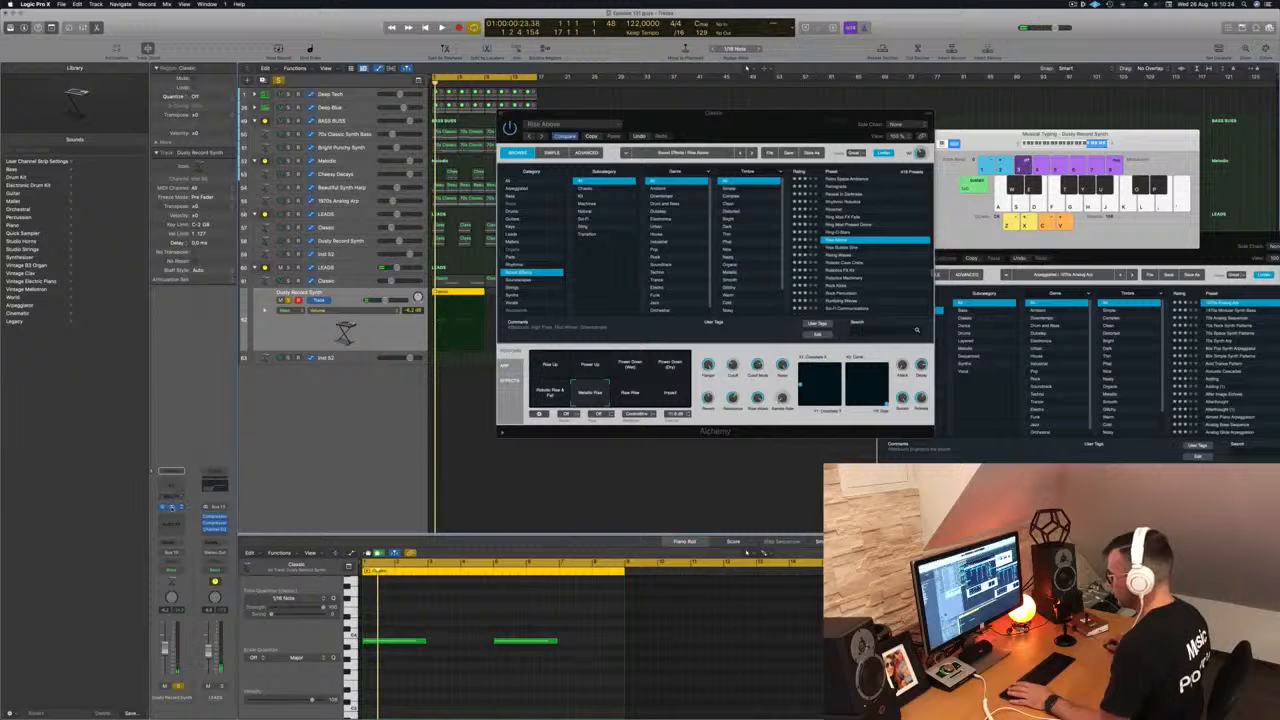
{"action": "left_click", "coordinate": [172, 508]}
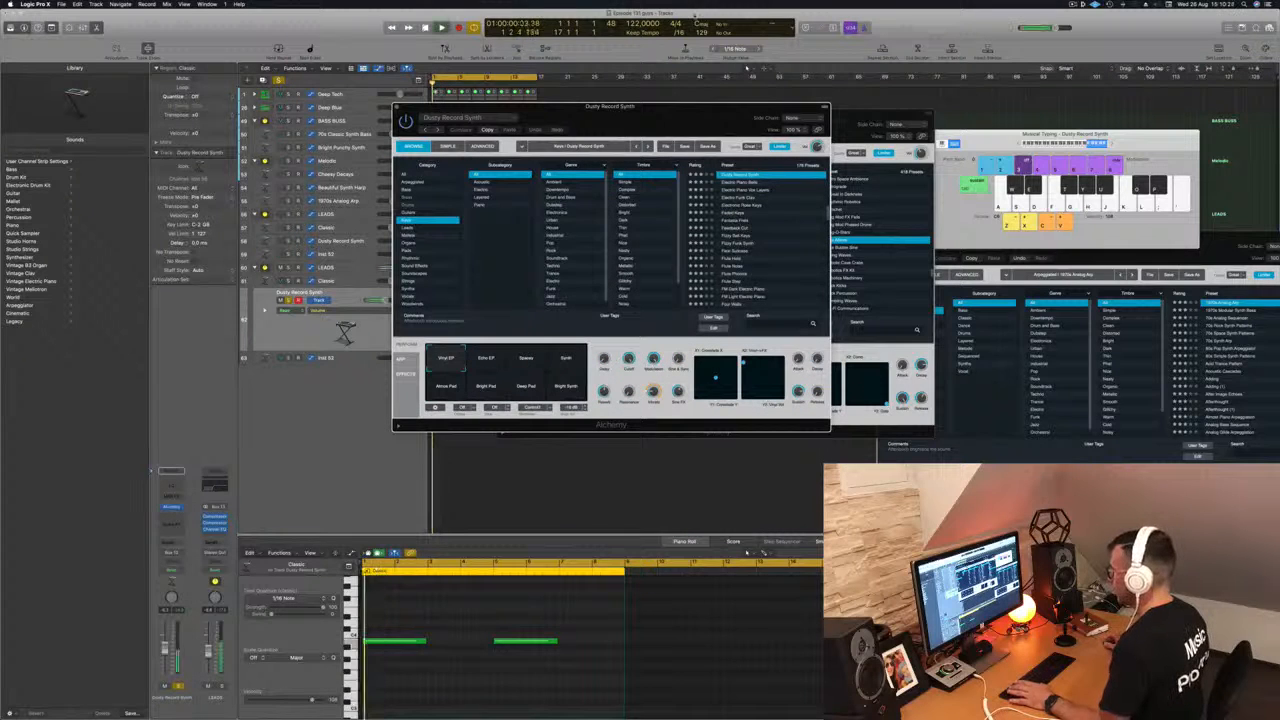
{"action": "left_click_drag", "start_coordinate": [636, 112], "coordinate": [1063, 126]}
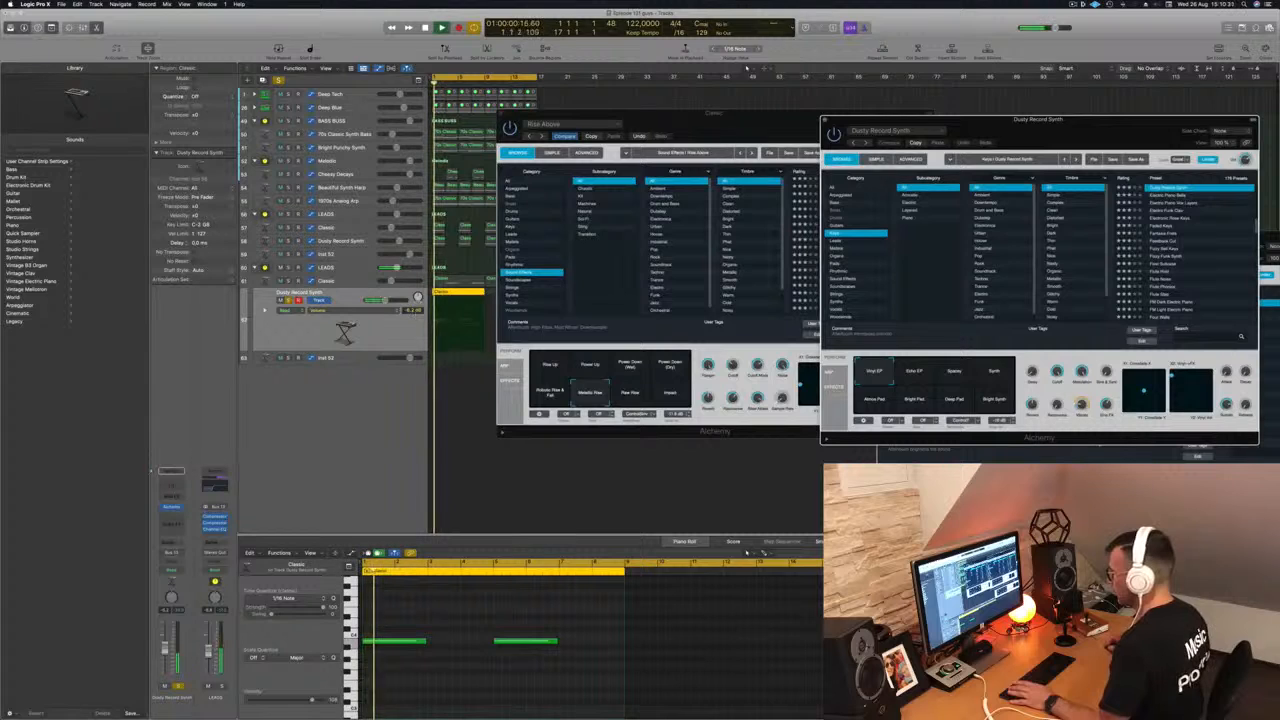
Step: Try the copied region on the Inst 52 track below, with Dusty Record Synth unsoloed and muted during full playback
{"action": "left_click_drag", "start_coordinate": [456, 298], "coordinate": [452, 357]}
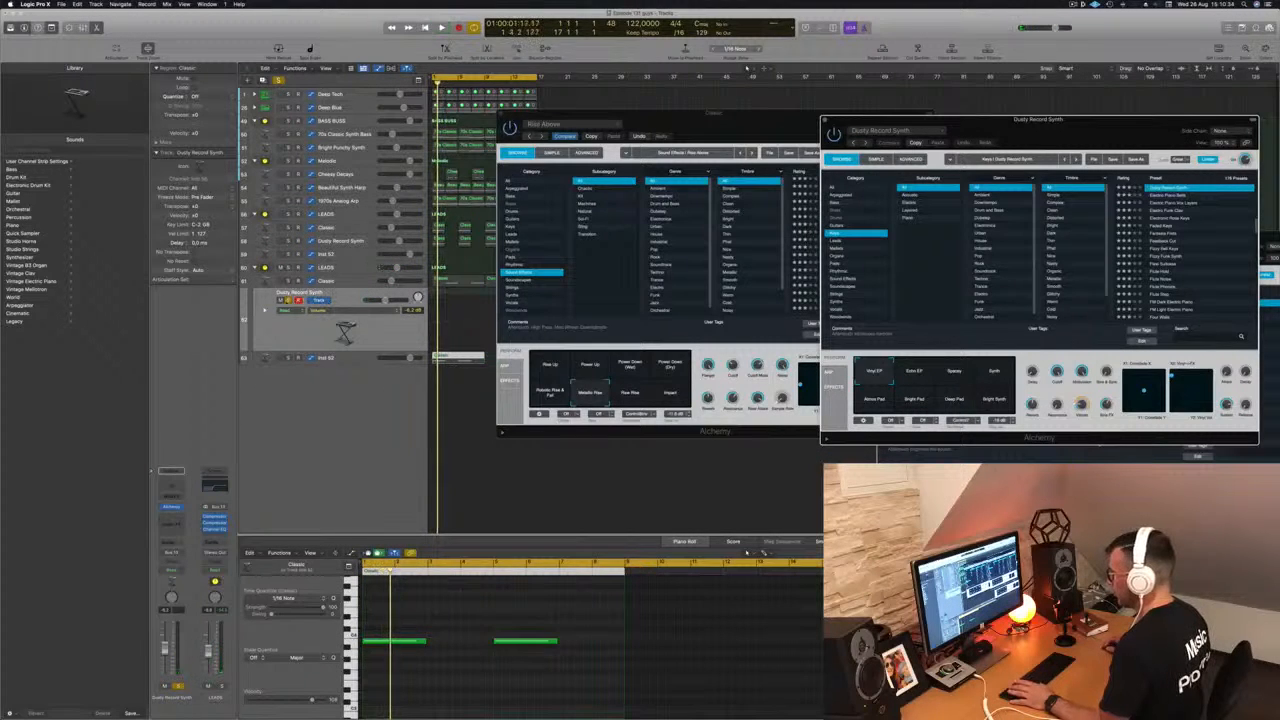
{"action": "left_click", "coordinate": [746, 552]}
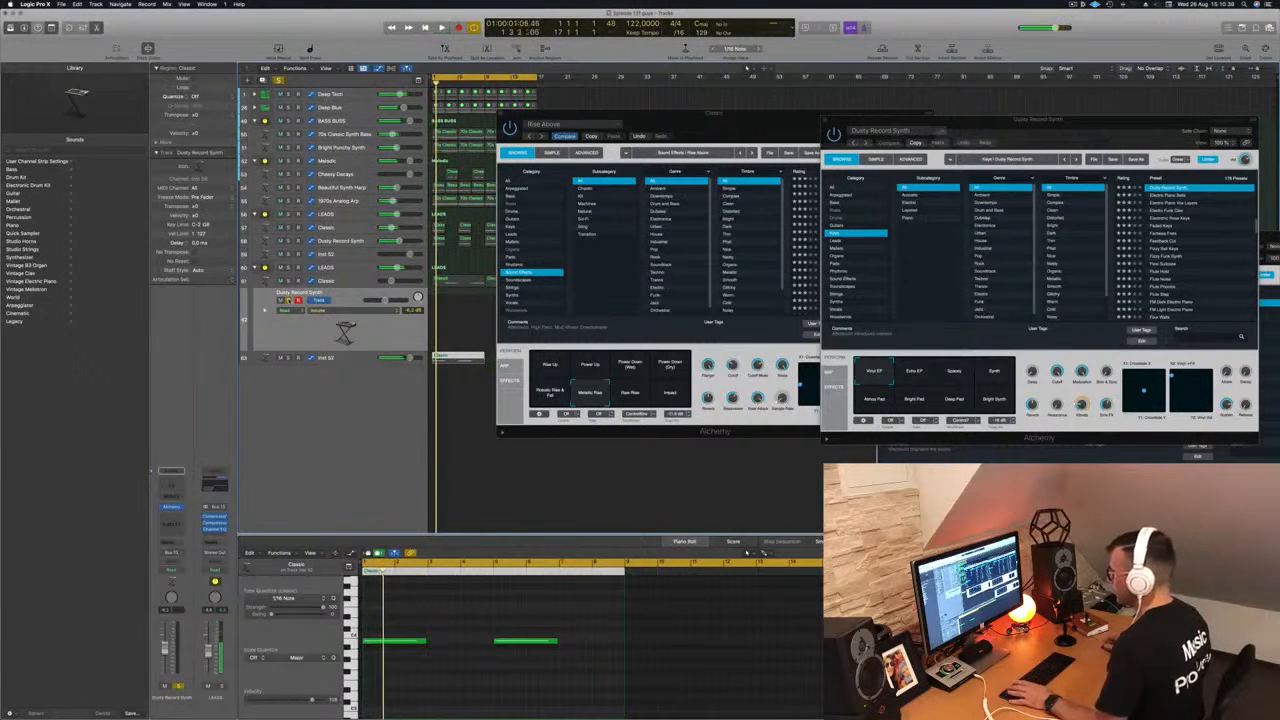
{"action": "left_click", "coordinate": [288, 300]}
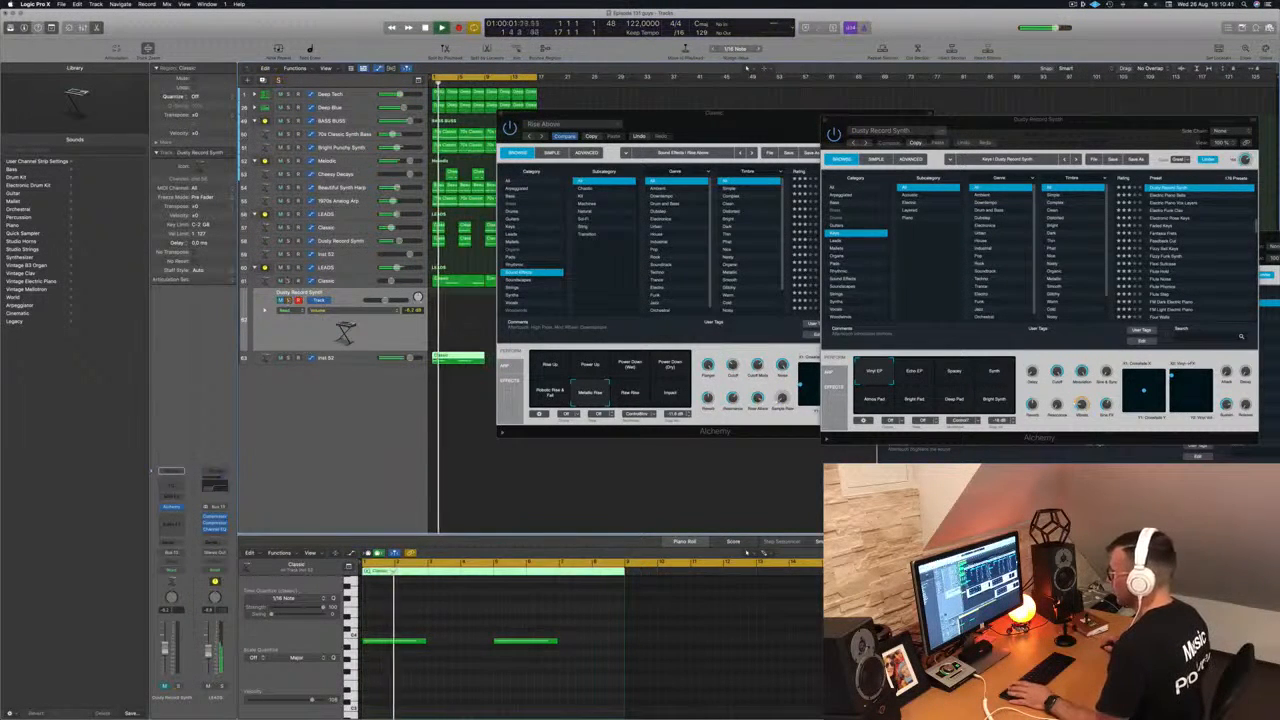
{"action": "left_click", "coordinate": [289, 281]}
{"action": "left_click", "coordinate": [289, 281]}
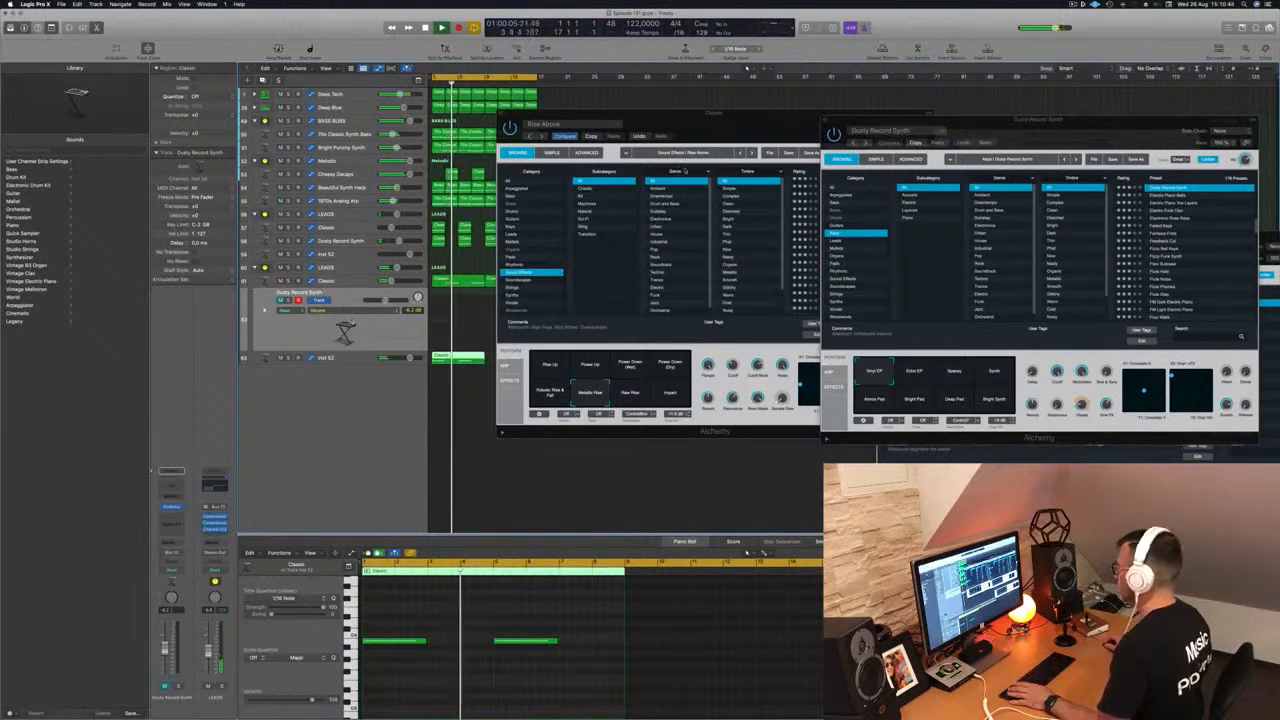
{"action": "left_click_drag", "start_coordinate": [746, 120], "coordinate": [849, 148]}
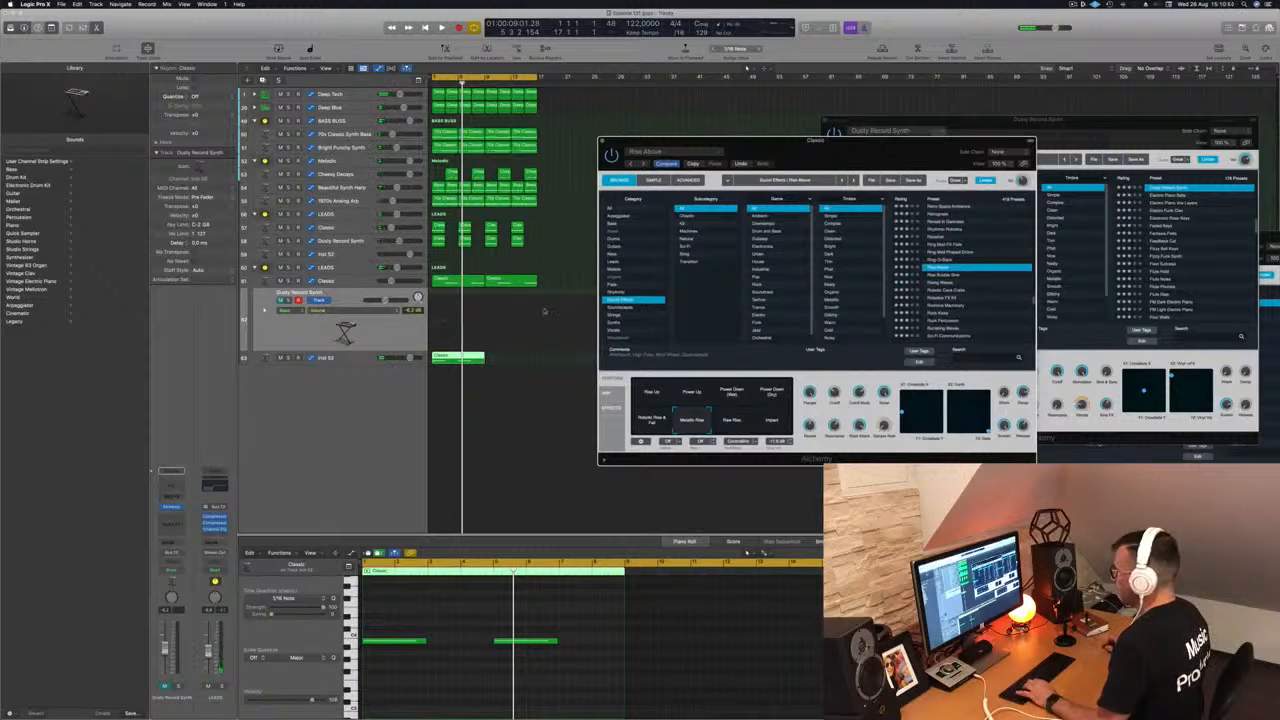
Step: Unmute the Dusty Record Synth track, return the copied region to it, and play the arrangement
{"action": "left_click", "coordinate": [281, 300]}
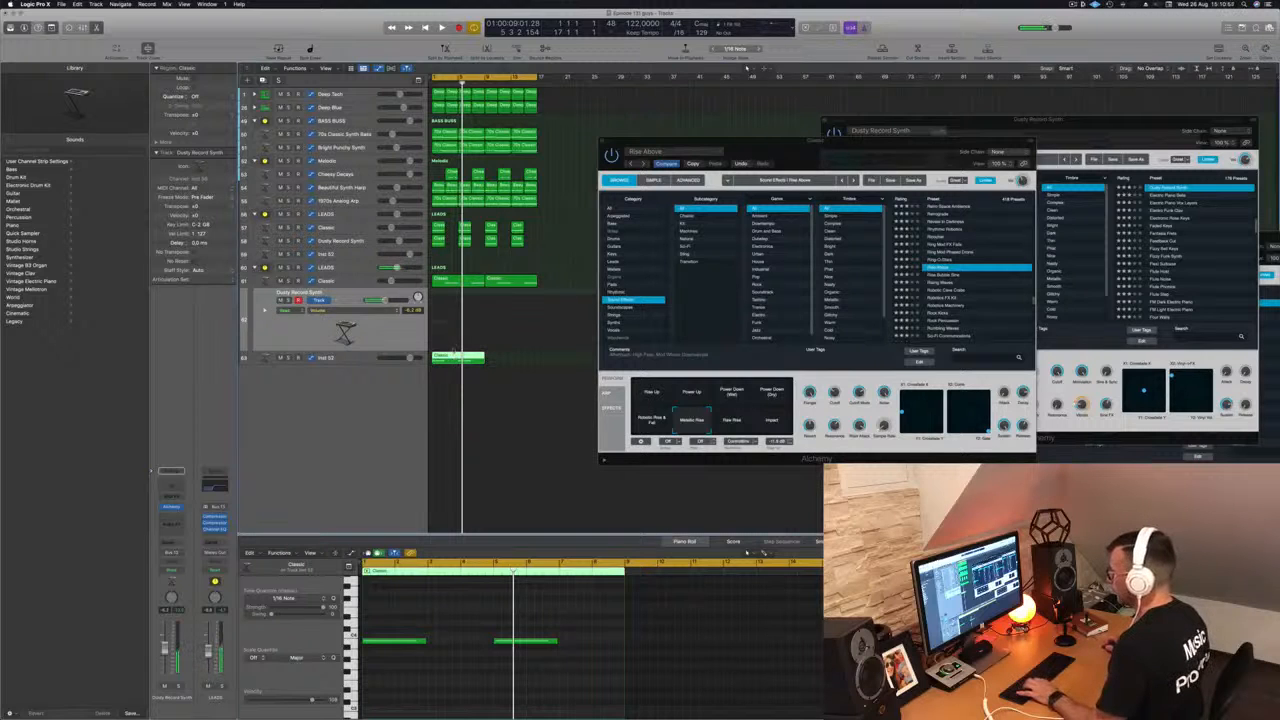
{"action": "left_click_drag", "start_coordinate": [453, 353], "coordinate": [452, 319]}
{"action": "key", "text": "space"}
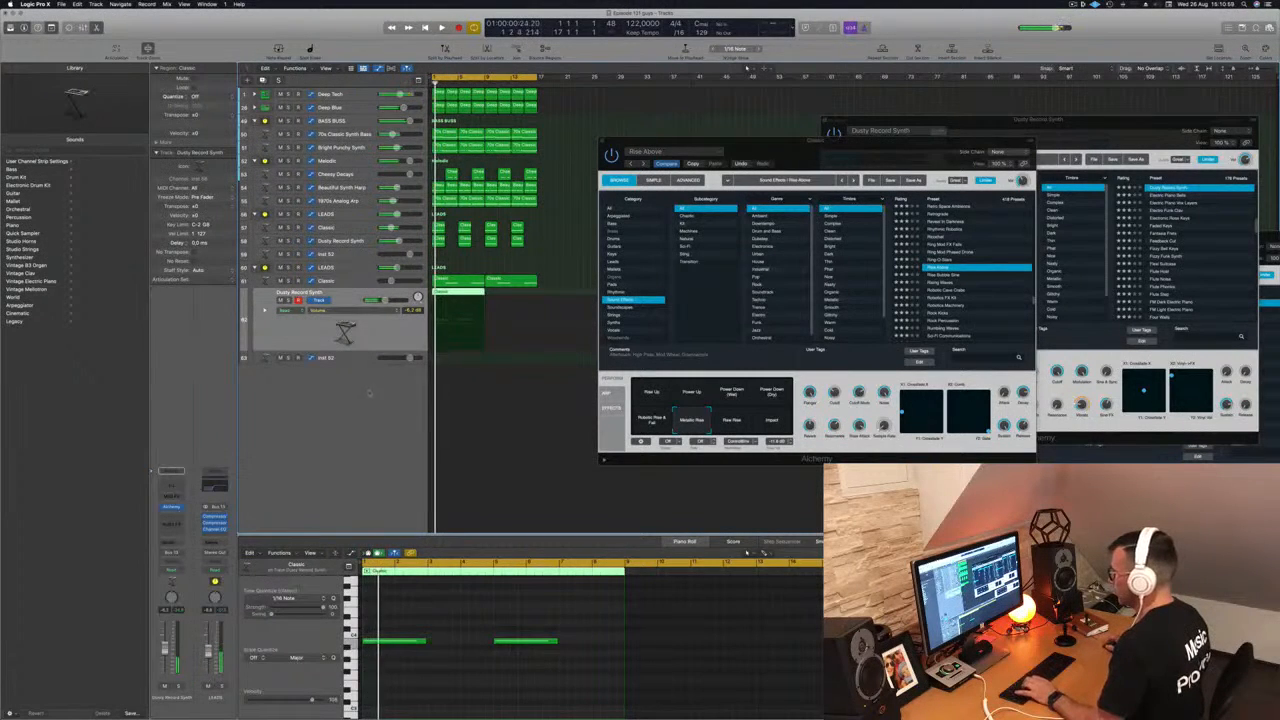
Step: Transpose both notes of the Dusty Record Synth region further down by octaves and replay from the start
{"action": "left_click_drag", "start_coordinate": [377, 626], "coordinate": [531, 670]}
{"action": "key", "text": "Delete"}
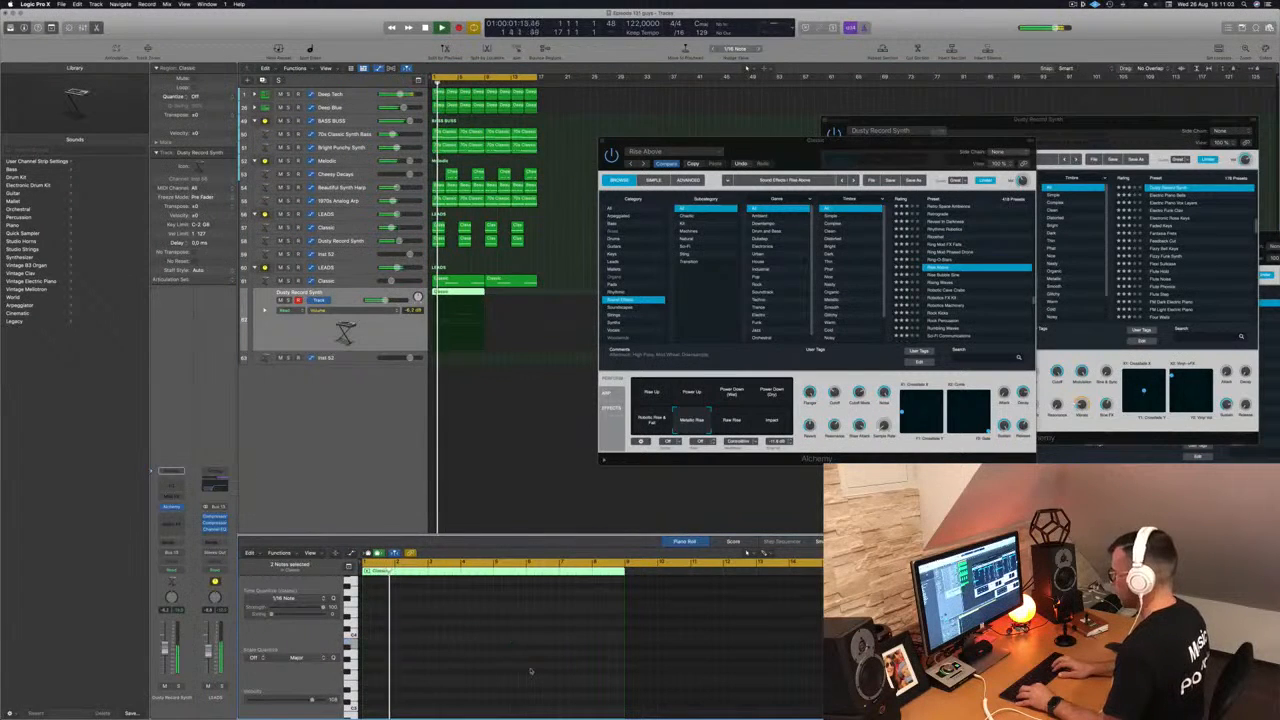
{"action": "key", "text": "Return"}
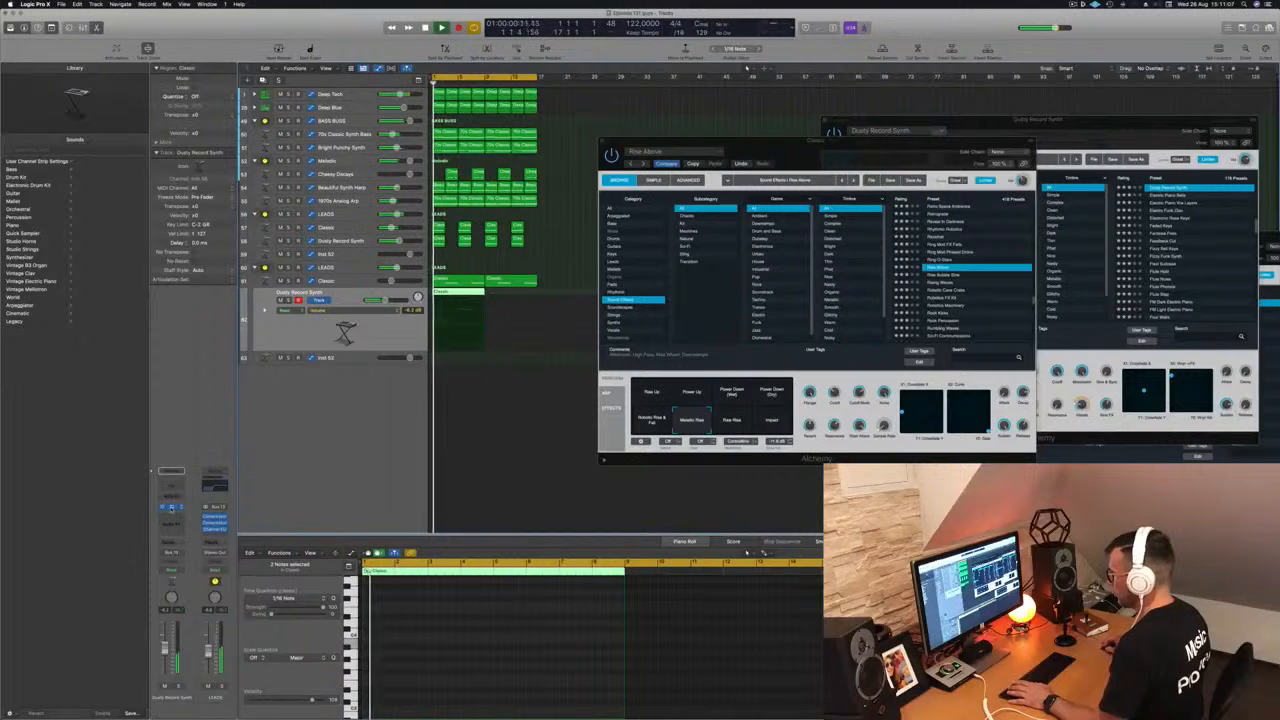
Step: Reopen the Dusty Record Synth track's Alchemy and load the Sound Effects preset Fluttering Night Wings for playback
{"action": "key", "text": "super+k"}
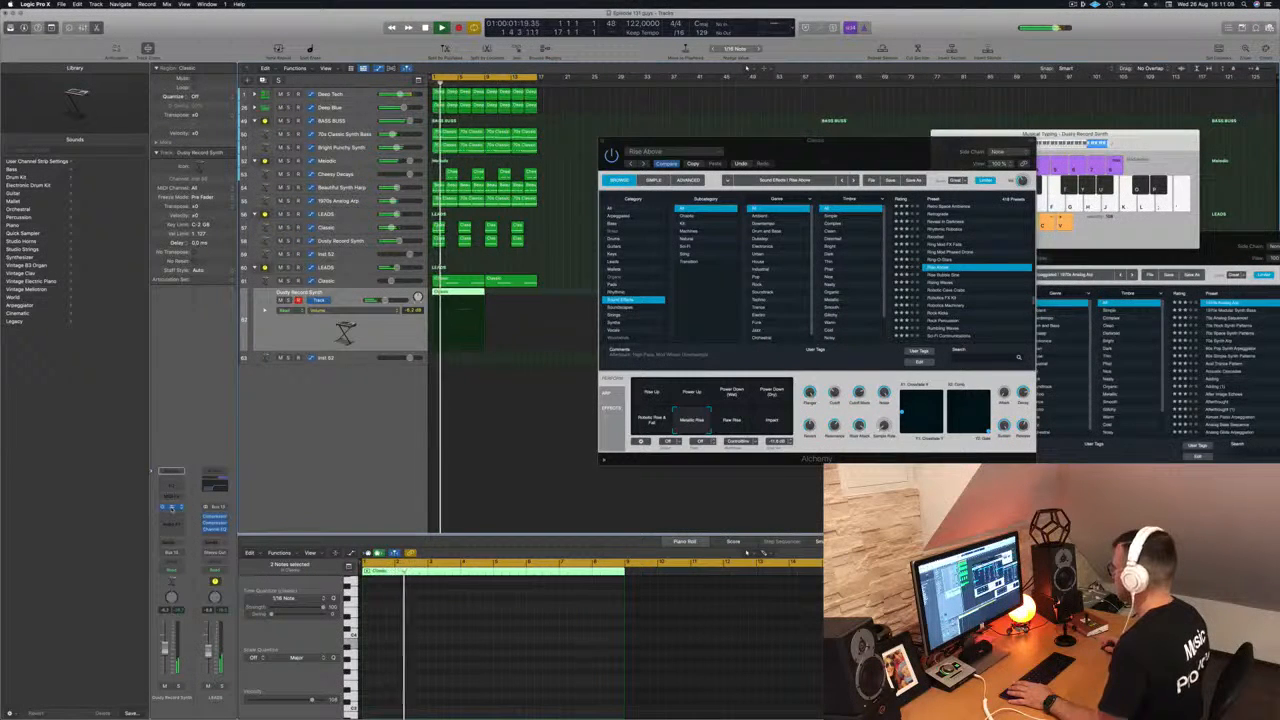
{"action": "left_click", "coordinate": [171, 507]}
{"action": "left_click_drag", "start_coordinate": [1043, 112], "coordinate": [818, 152]}
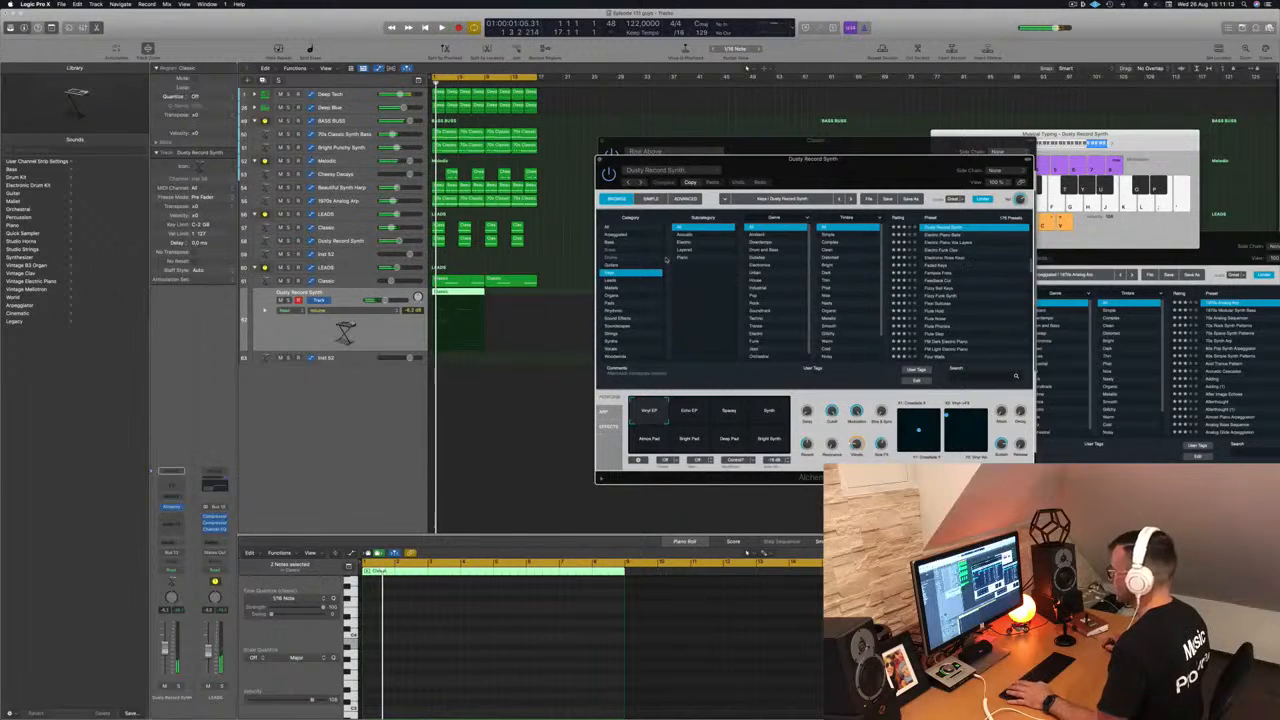
{"action": "left_click", "coordinate": [626, 318]}
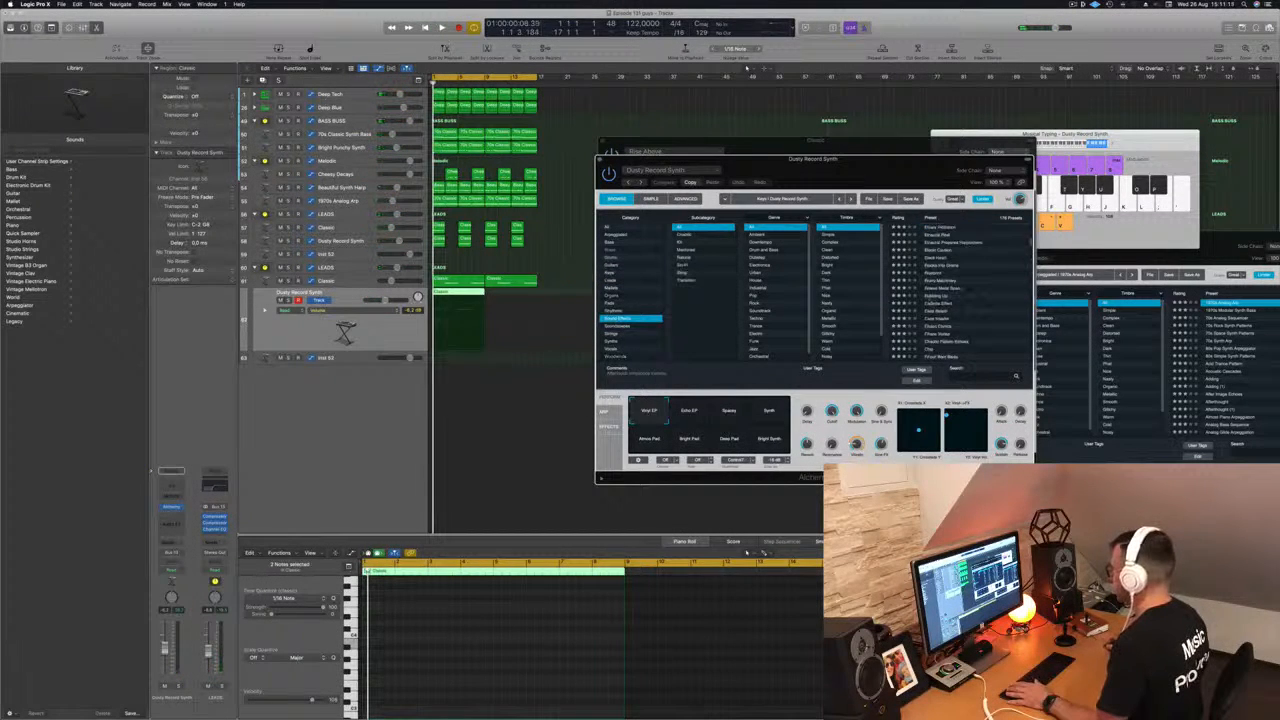
{"action": "scroll", "coordinate": [935, 303], "scroll_direction": "down", "scroll_amount": 5}
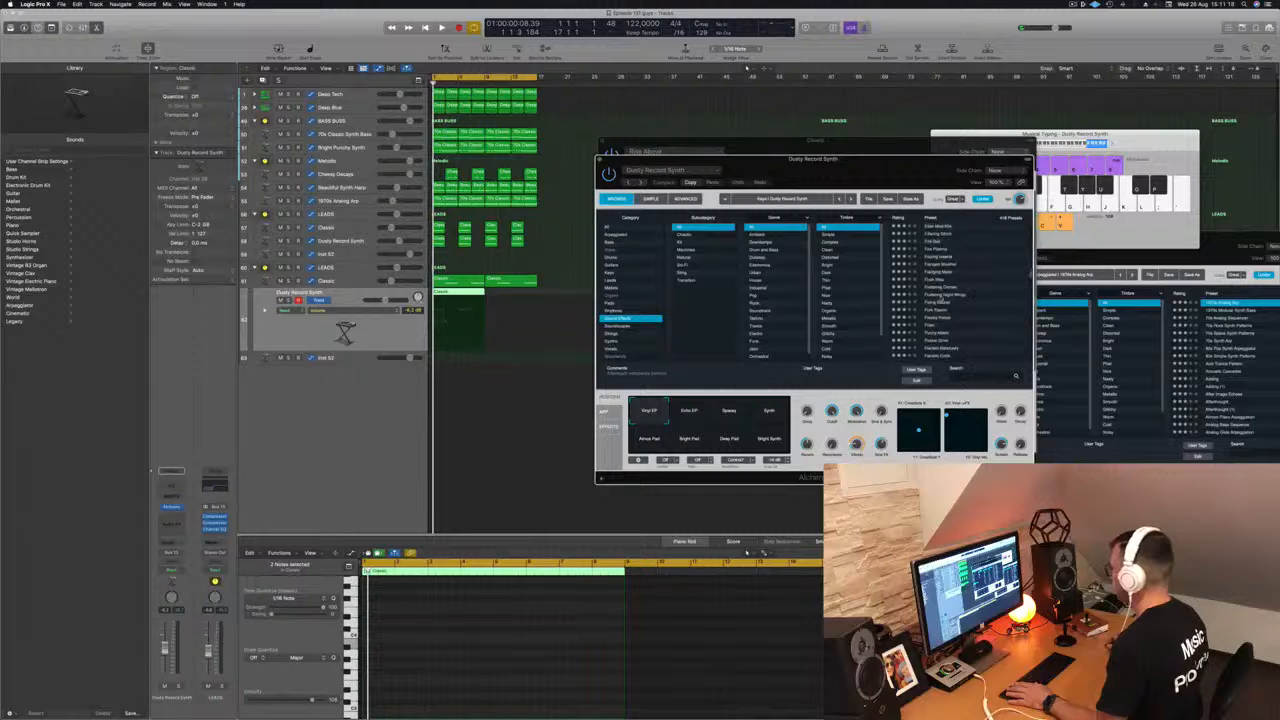
{"action": "left_click", "coordinate": [937, 296]}
{"action": "key", "text": "space"}
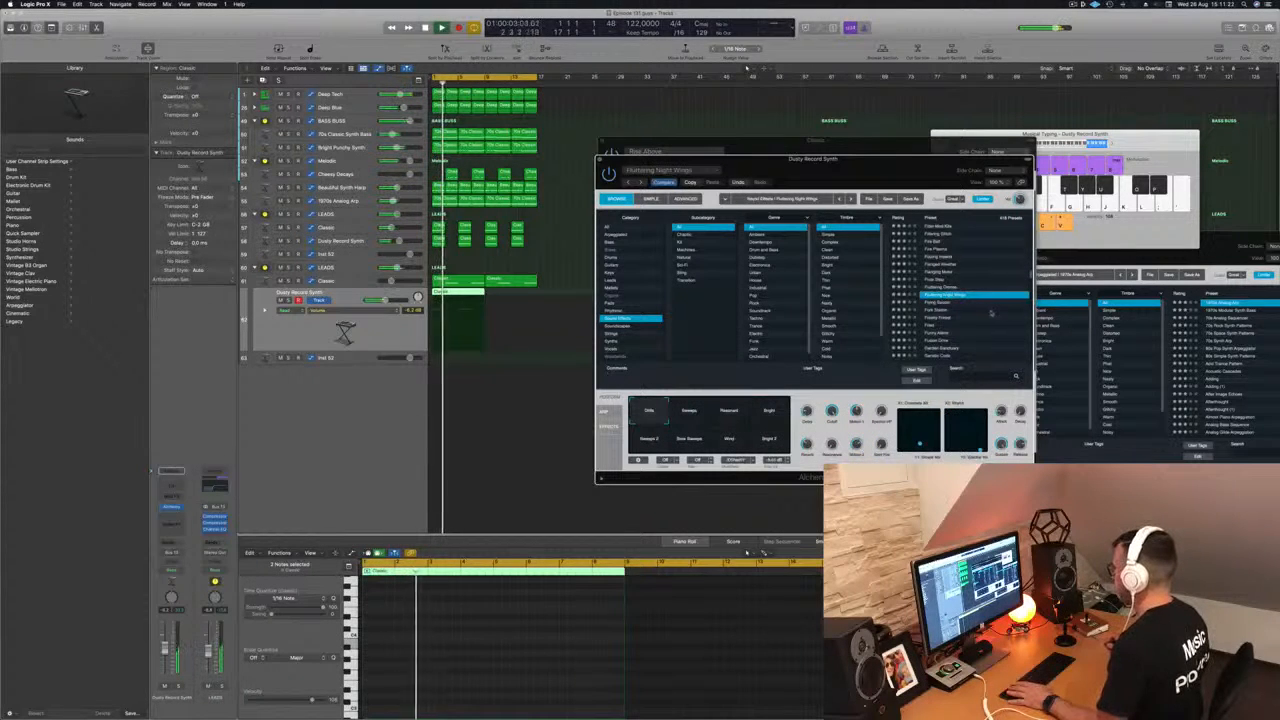
Step: Try the Sound Effects presets Freaky Forest, Fried and Glitch Machine on Dusty Record Synth during playback
{"action": "scroll", "coordinate": [985, 314], "scroll_direction": "down", "scroll_amount": 2}
{"action": "scroll", "coordinate": [985, 314], "scroll_direction": "down", "scroll_amount": 1}
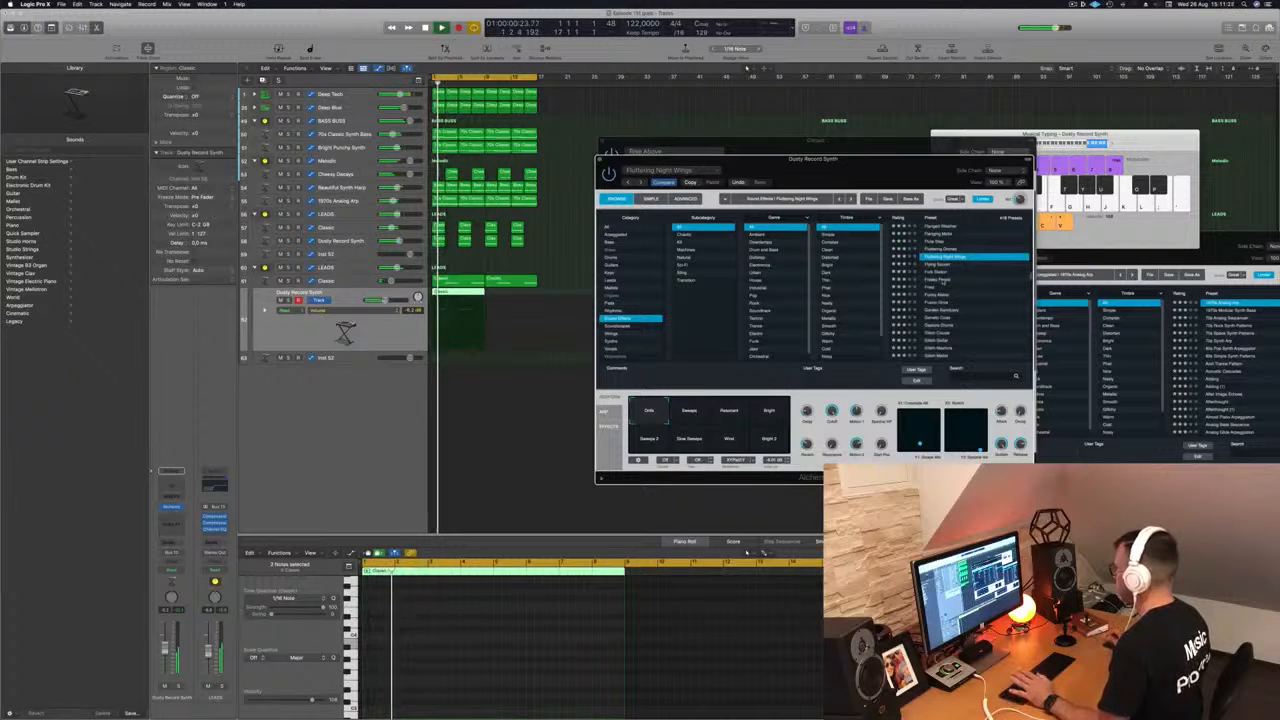
{"action": "left_click", "coordinate": [943, 281]}
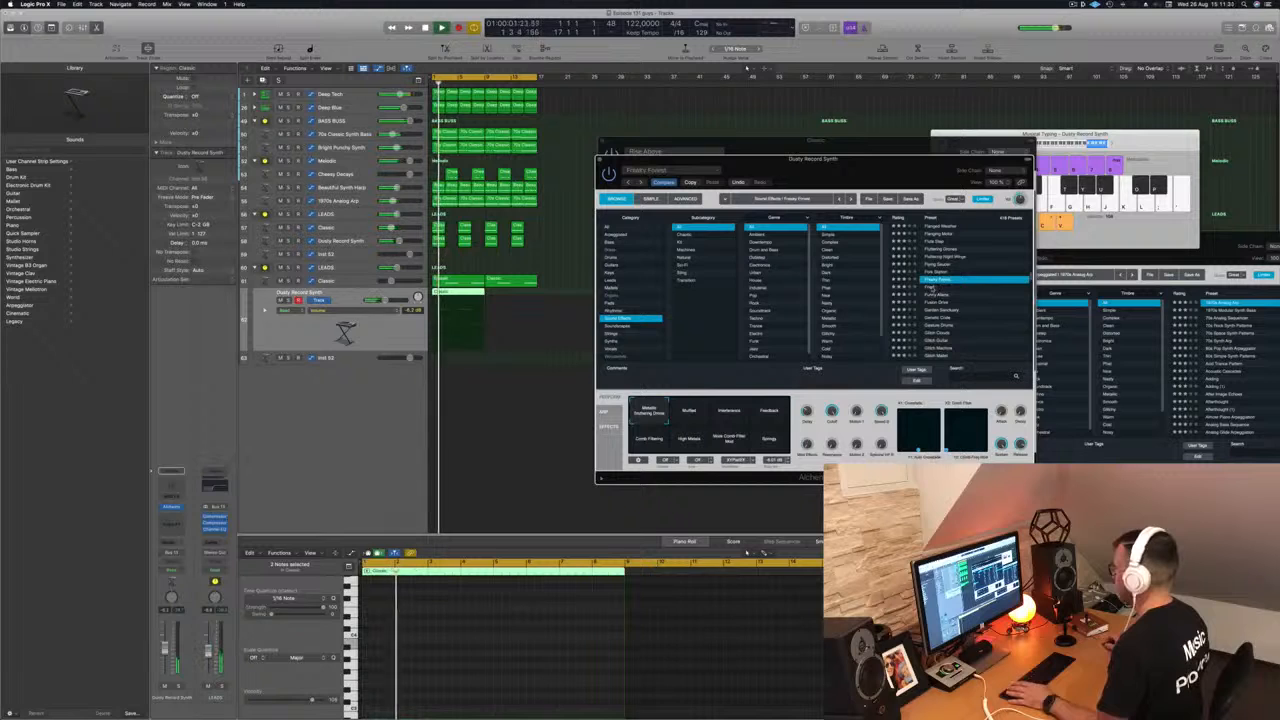
{"action": "left_click", "coordinate": [934, 288]}
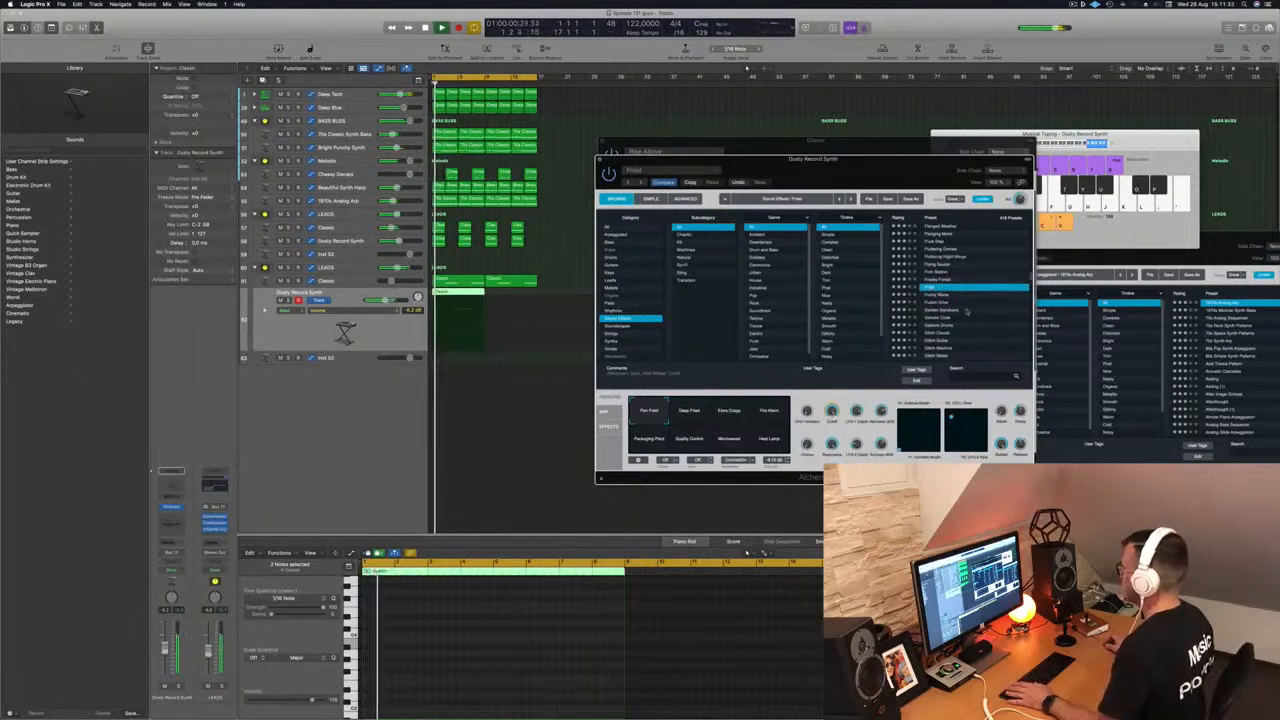
{"action": "scroll", "coordinate": [931, 292], "scroll_direction": "down", "scroll_amount": 2}
{"action": "left_click", "coordinate": [941, 314]}
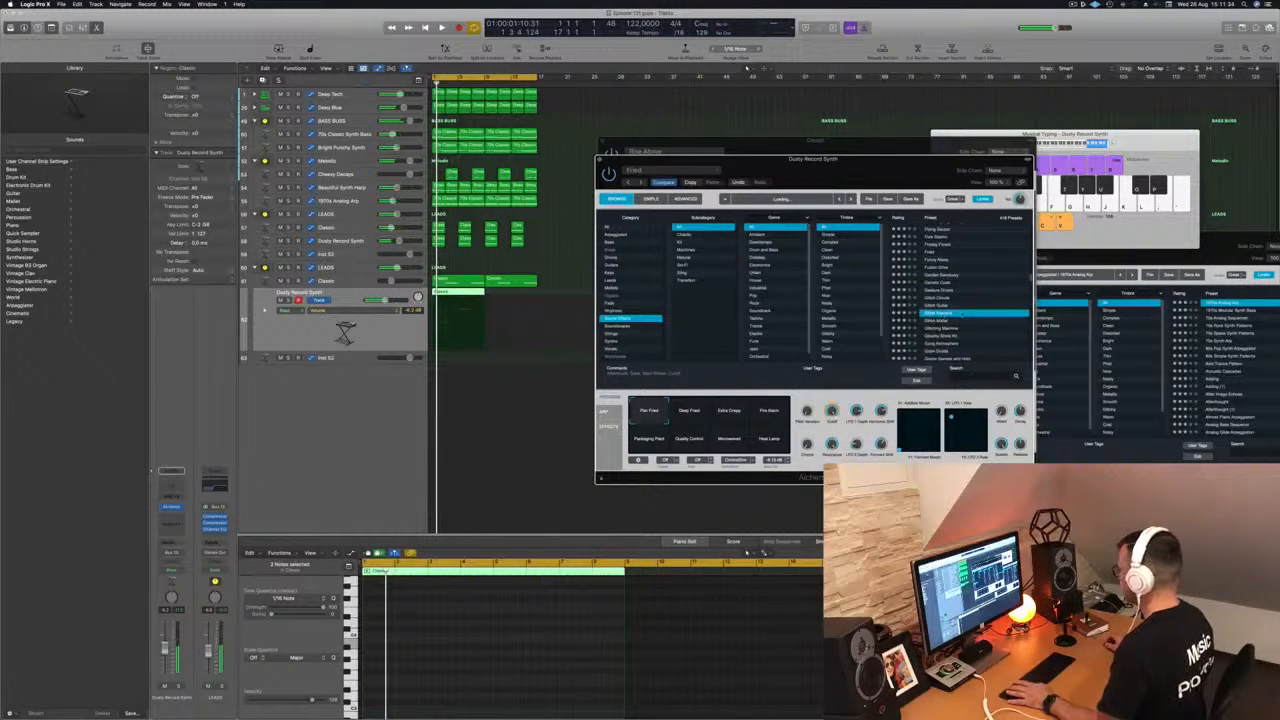
Step: Try Haunted Child, Iron Kingdom and the preset listed below it on Dusty Record Synth during playback
{"action": "scroll", "coordinate": [965, 312], "scroll_direction": "down", "scroll_amount": 5}
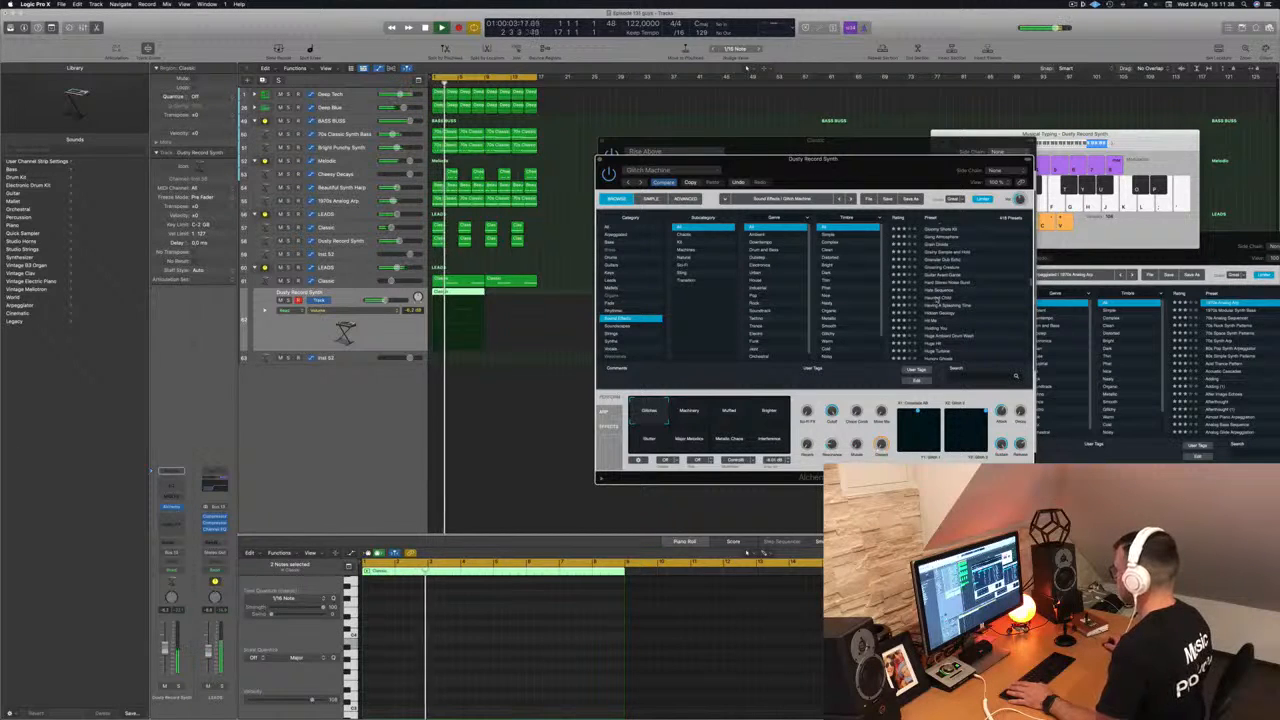
{"action": "left_click", "coordinate": [938, 298]}
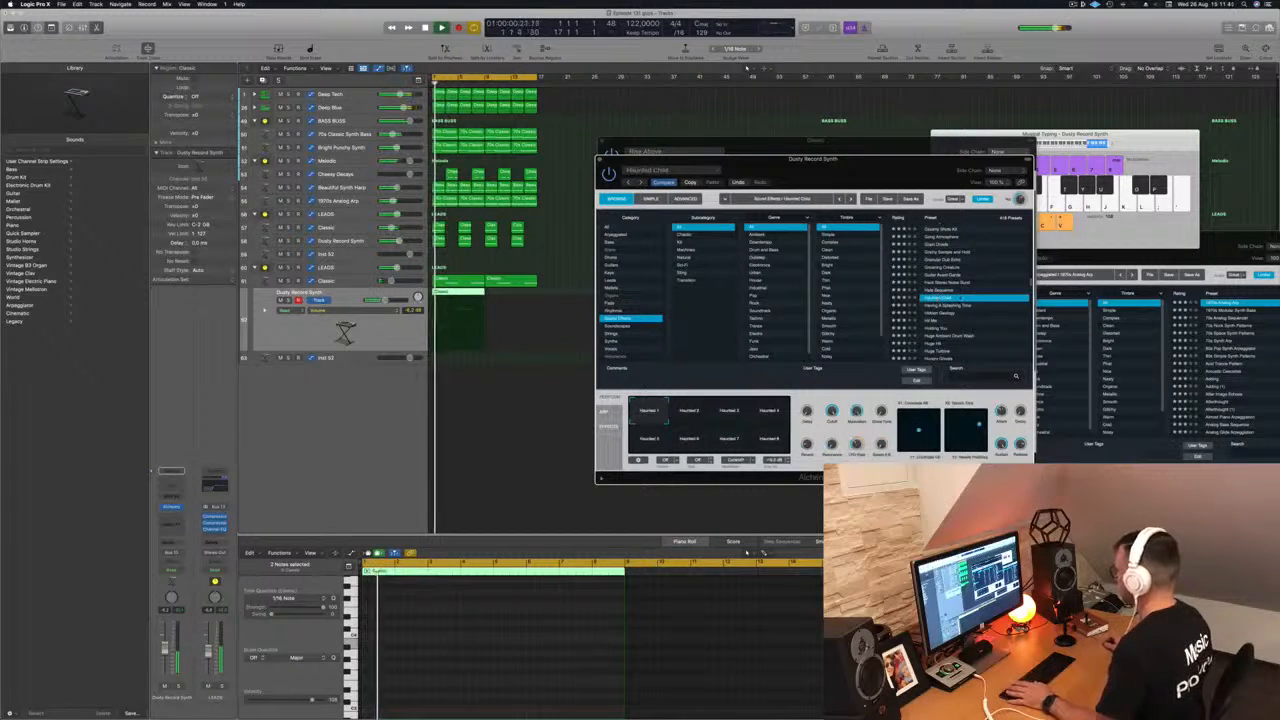
{"action": "scroll", "coordinate": [975, 309], "scroll_direction": "down", "scroll_amount": 4}
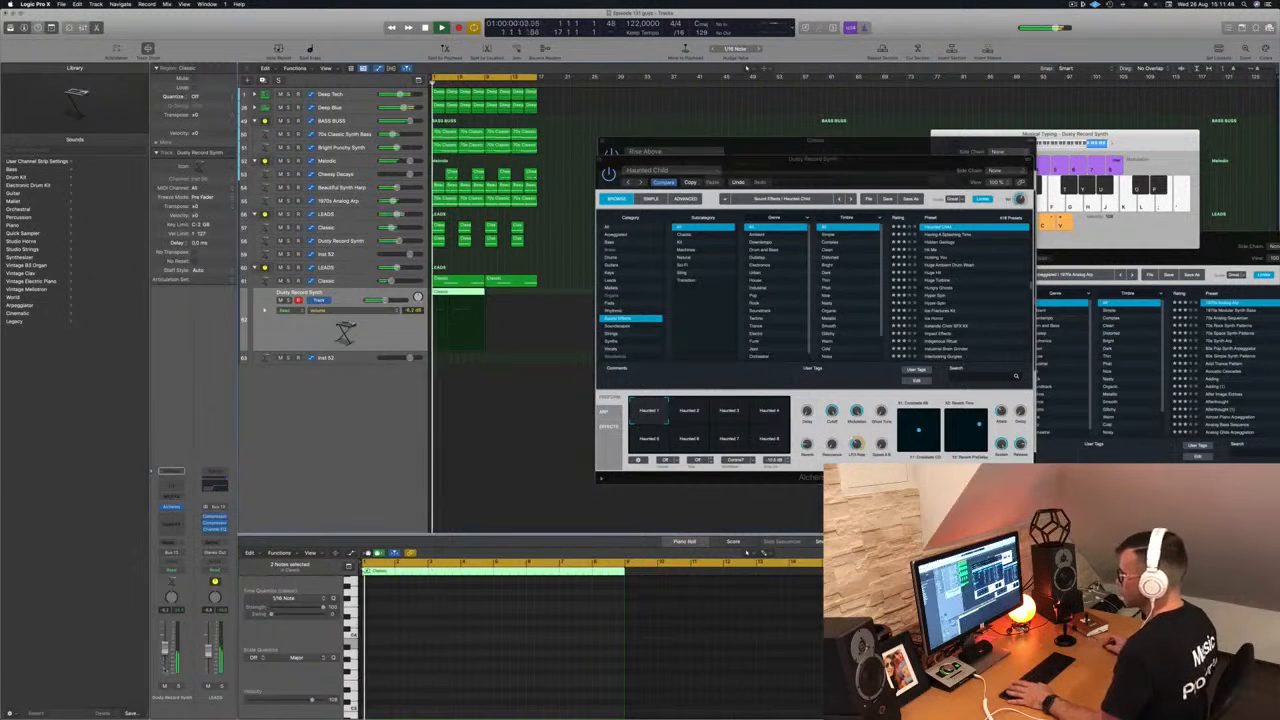
{"action": "scroll", "coordinate": [956, 308], "scroll_direction": "down", "scroll_amount": 3}
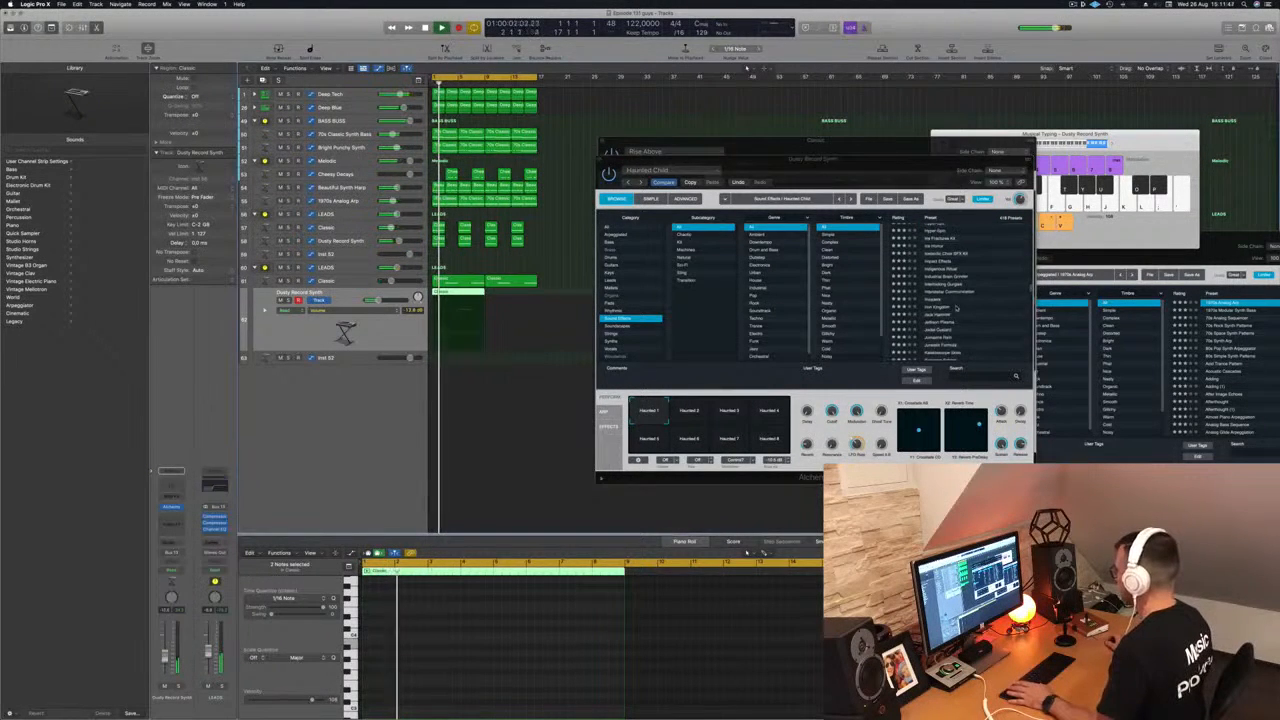
{"action": "left_click", "coordinate": [945, 306]}
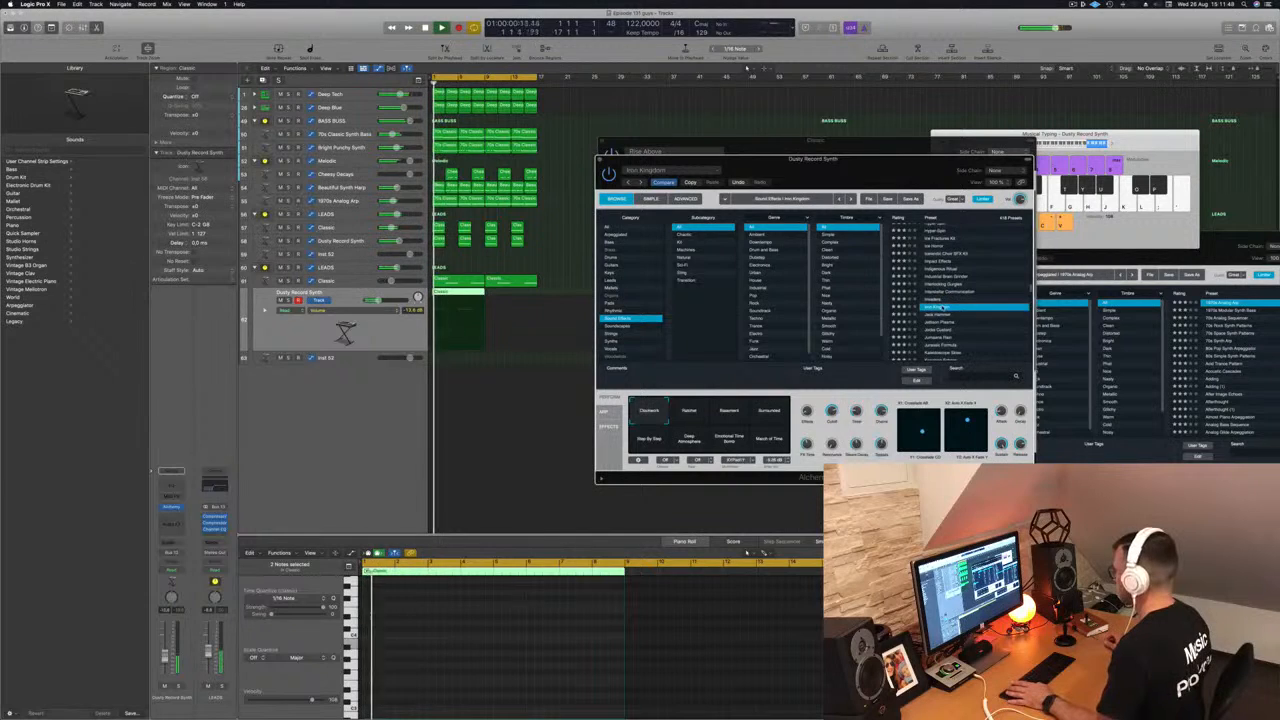
{"action": "left_click", "coordinate": [947, 313]}
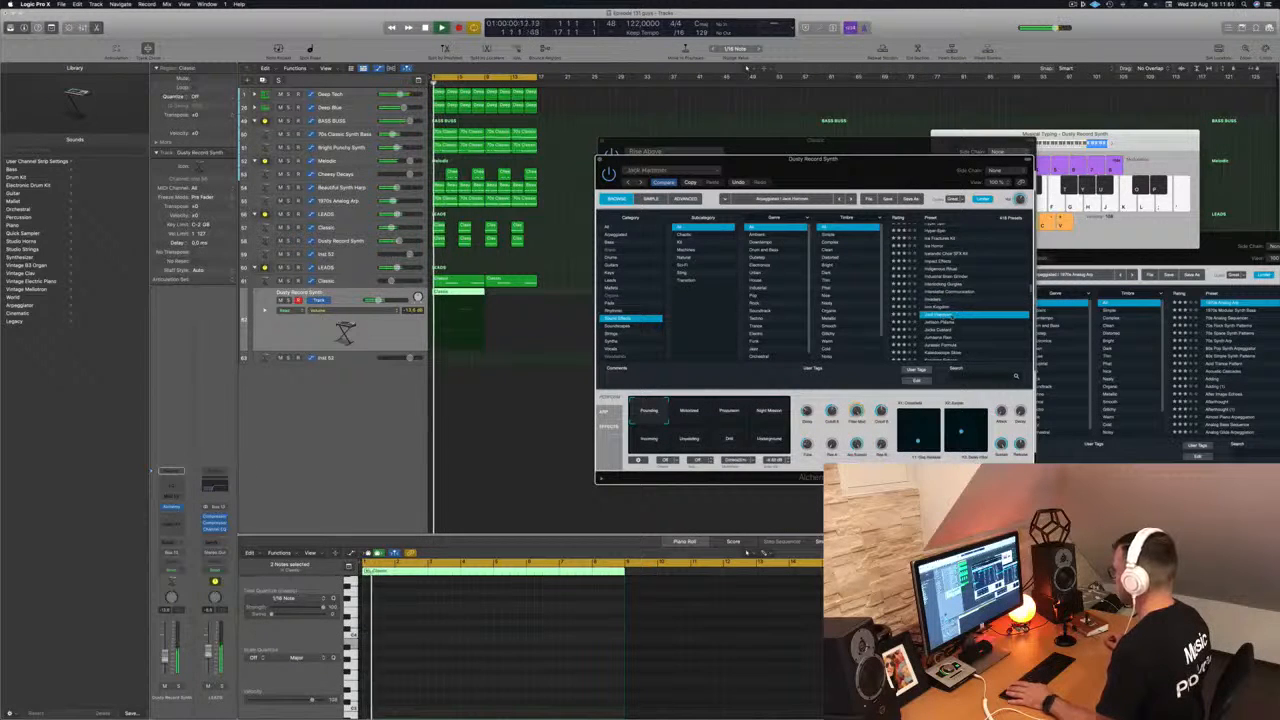
Step: Load the Sound Effects preset Liquid Ambience on Dusty Record Synth and check the region's notes in the Piano Roll
{"action": "scroll", "coordinate": [955, 315], "scroll_direction": "down", "scroll_amount": 5}
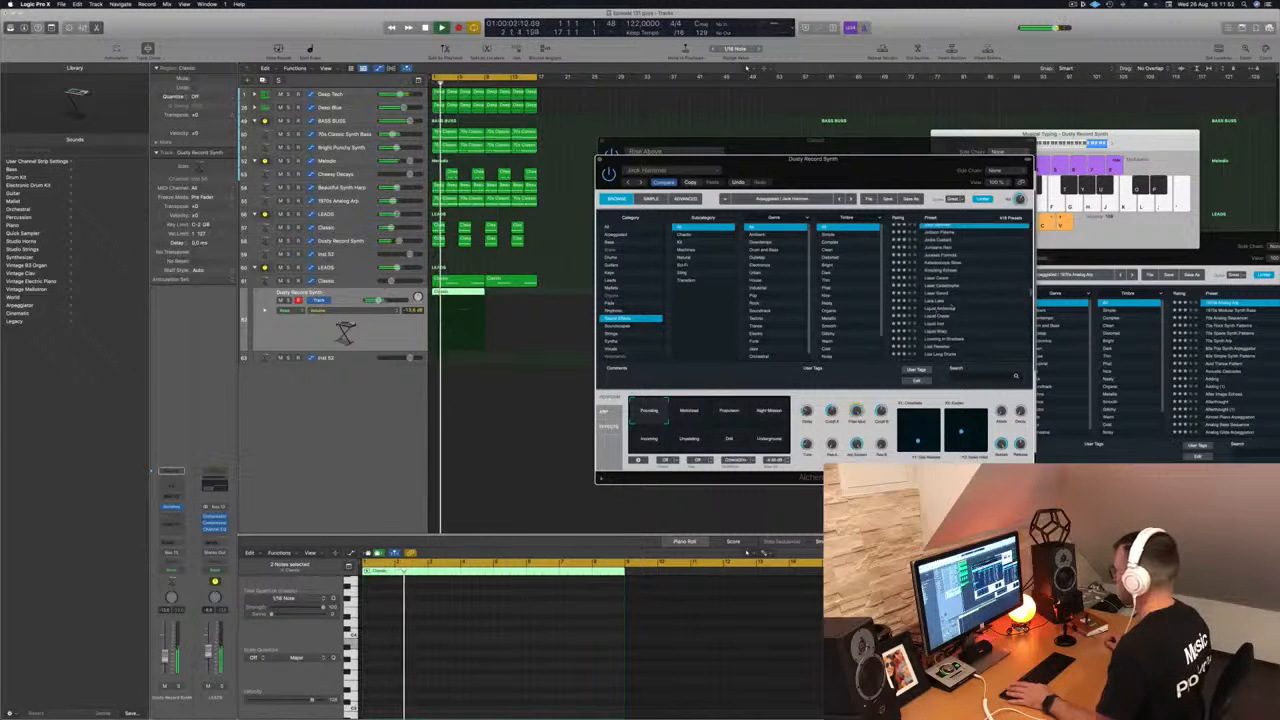
{"action": "left_click", "coordinate": [948, 310]}
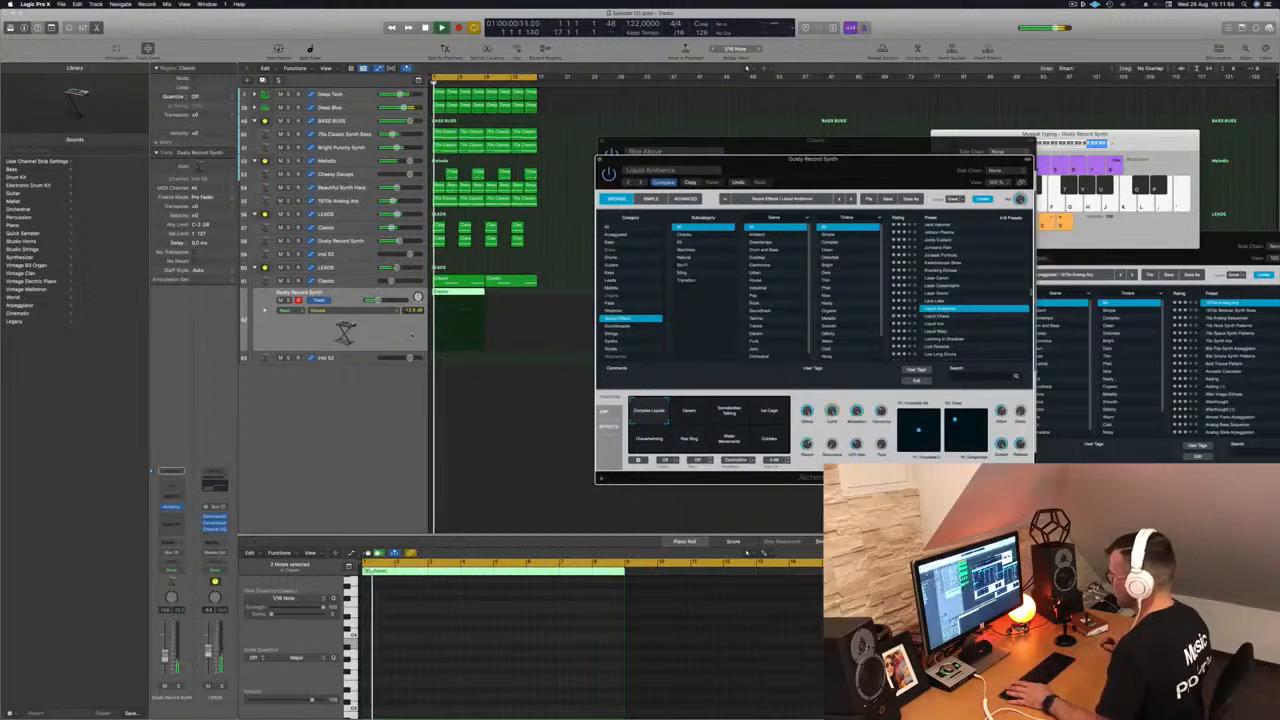
{"action": "left_click", "coordinate": [426, 623]}
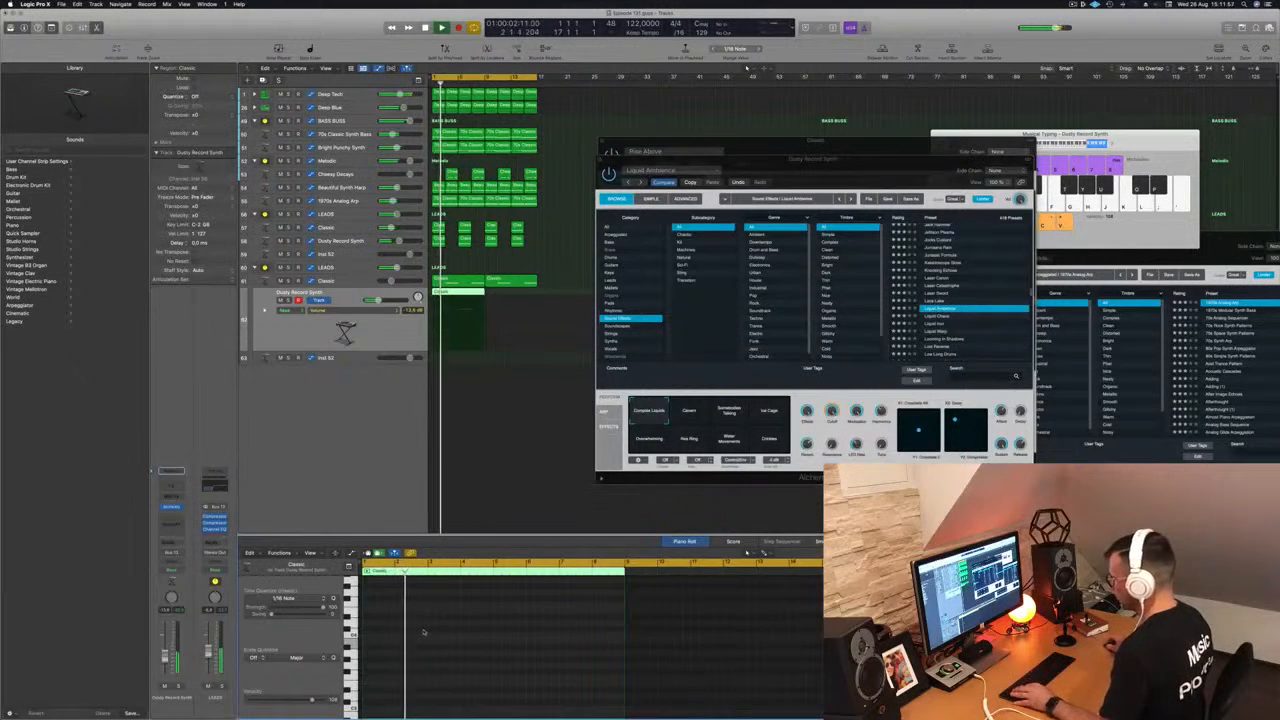
{"action": "scroll", "coordinate": [425, 630], "scroll_direction": "up", "scroll_amount": 5}
{"action": "scroll", "coordinate": [424, 631], "scroll_direction": "down", "scroll_amount": 3}
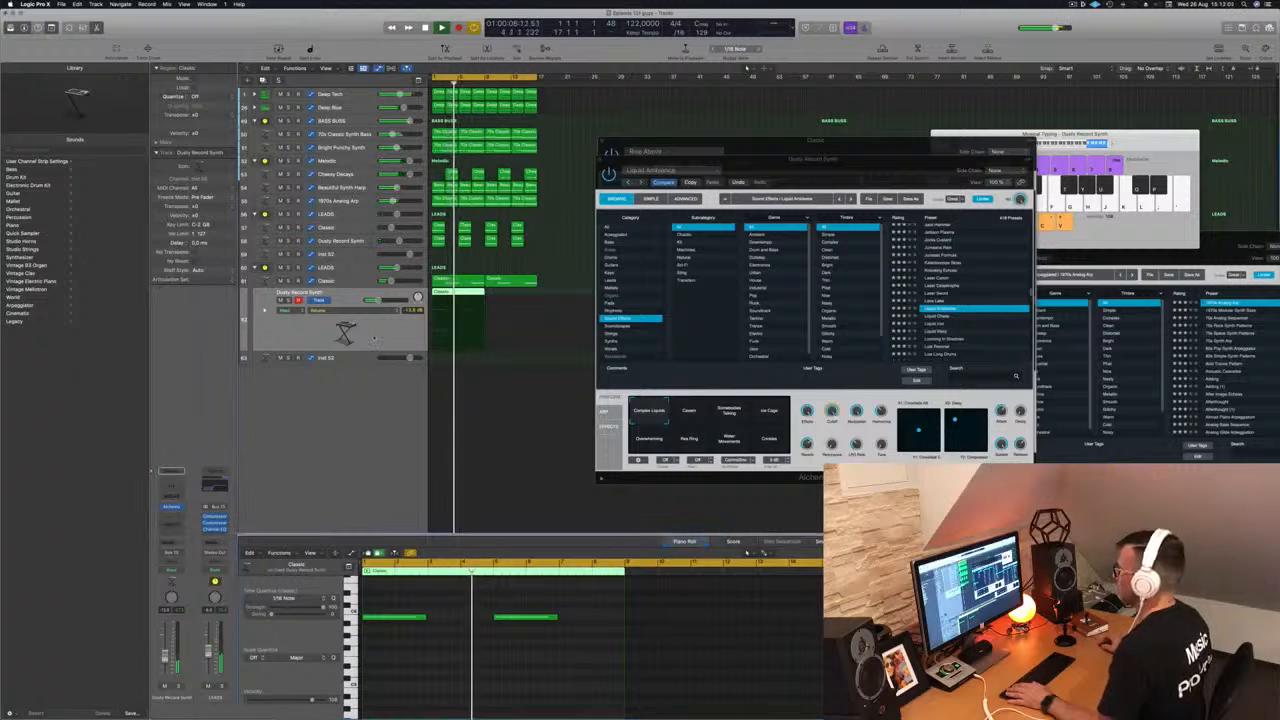
Step: Copy the Dusty Record Synth region to bar 9 and close the Dusty Record Synth and Classic Alchemy windows
{"action": "left_click_drag", "start_coordinate": [463, 295], "coordinate": [515, 295]}
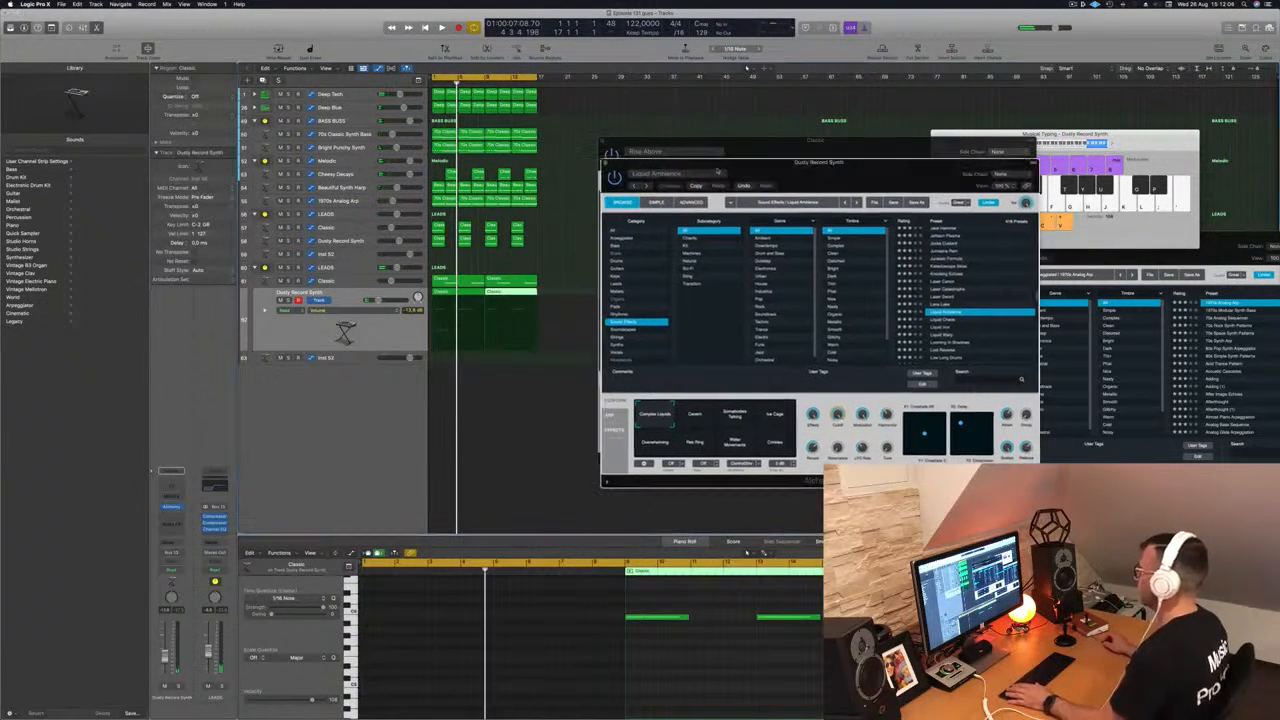
{"action": "left_click", "coordinate": [605, 163]}
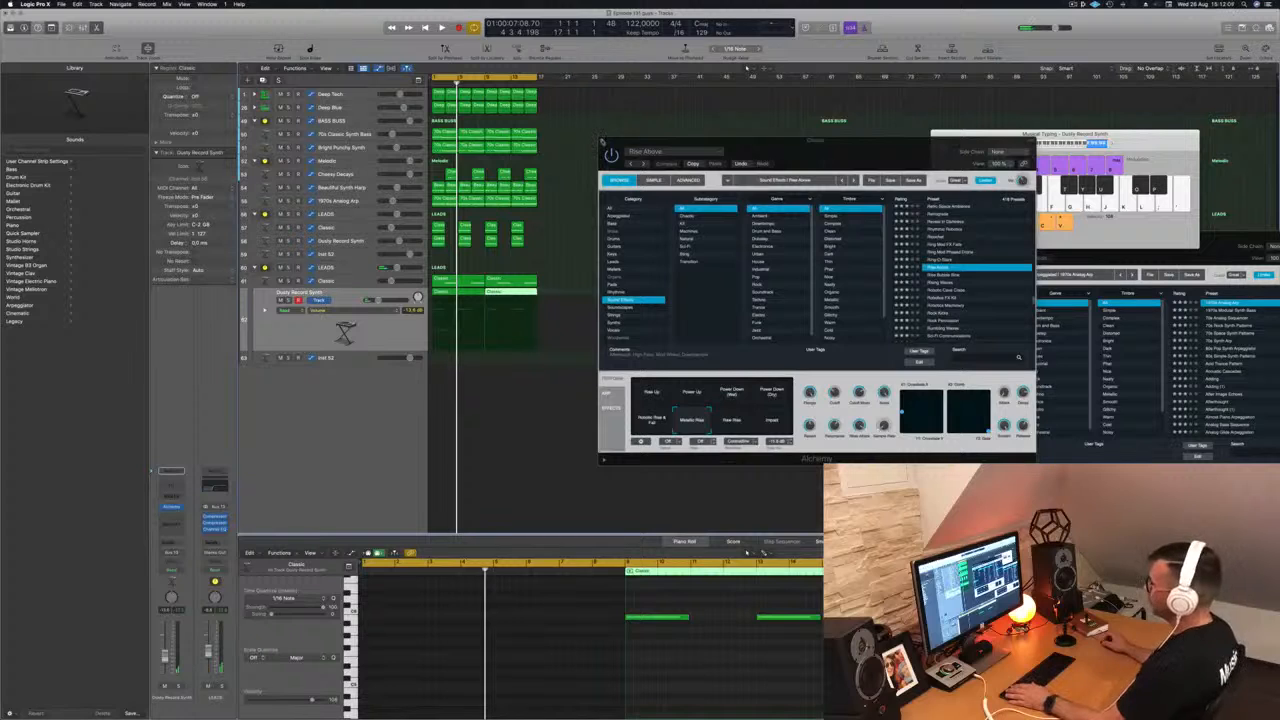
{"action": "key", "text": "super+w"}
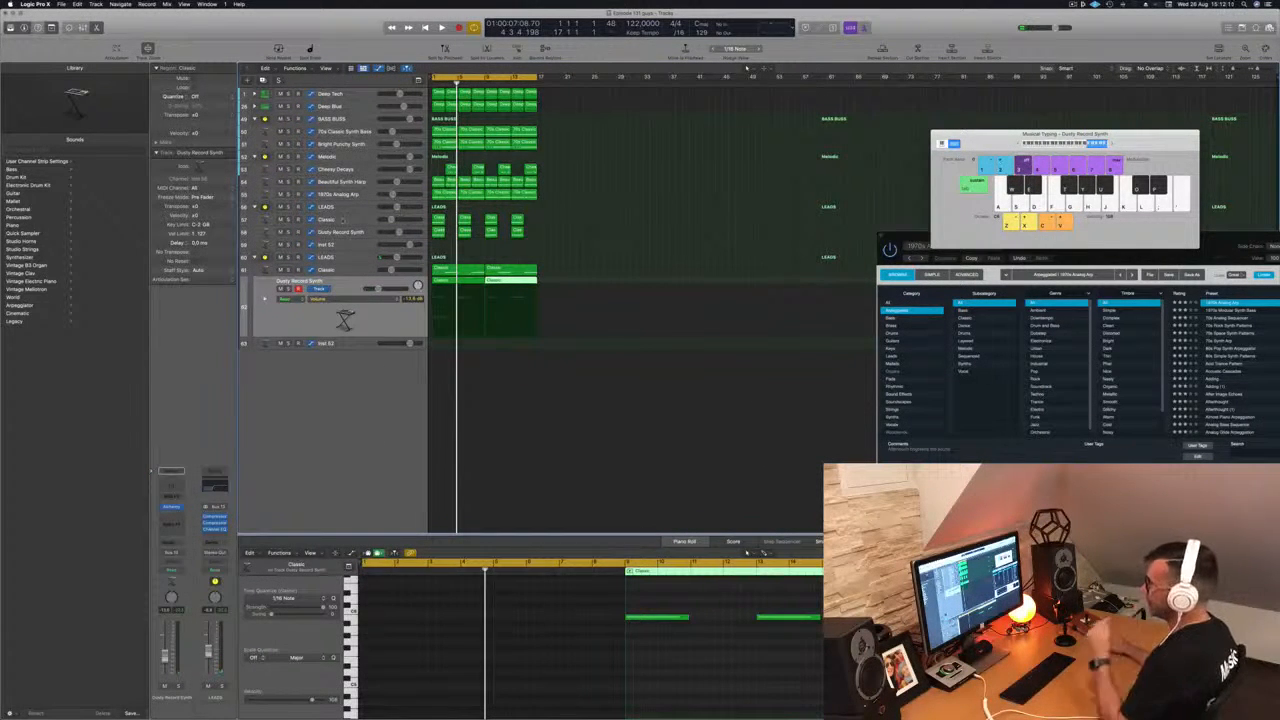
Step: Create an audio track below the LEADS stack with input 1 + 2 and output 1 + 2
{"action": "left_click", "coordinate": [350, 260]}
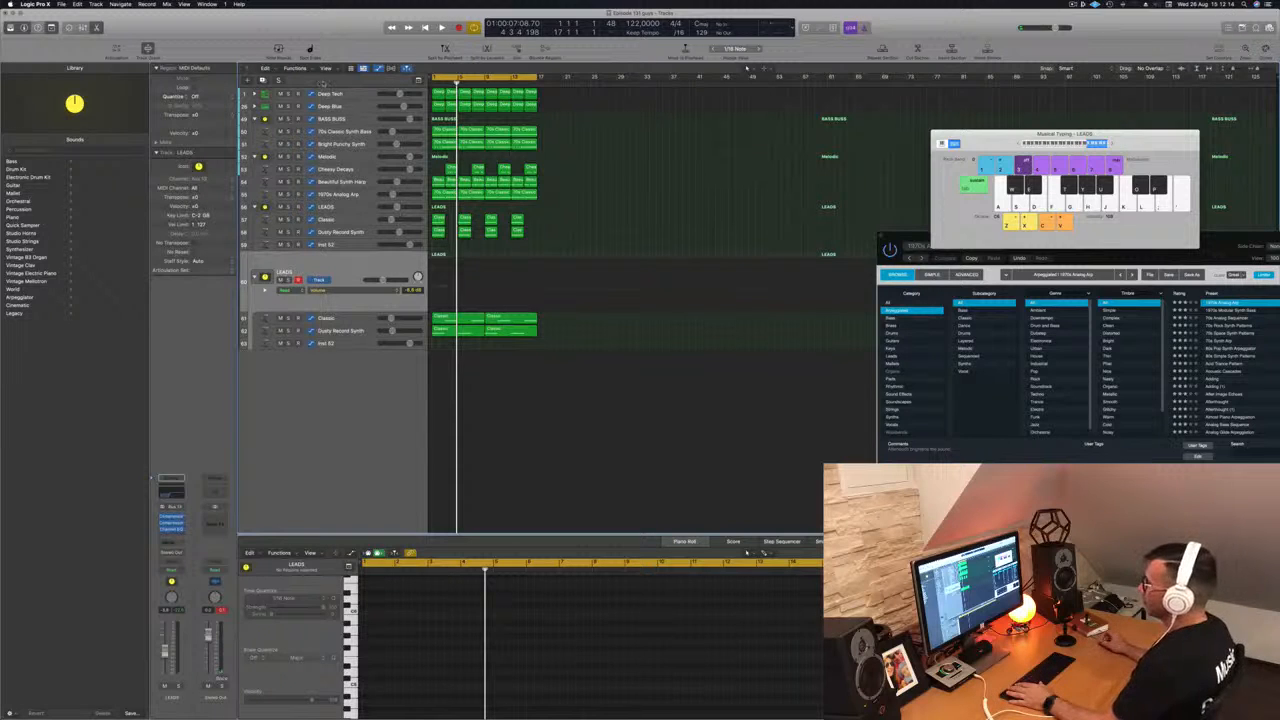
{"action": "key", "text": "alt+super+n"}
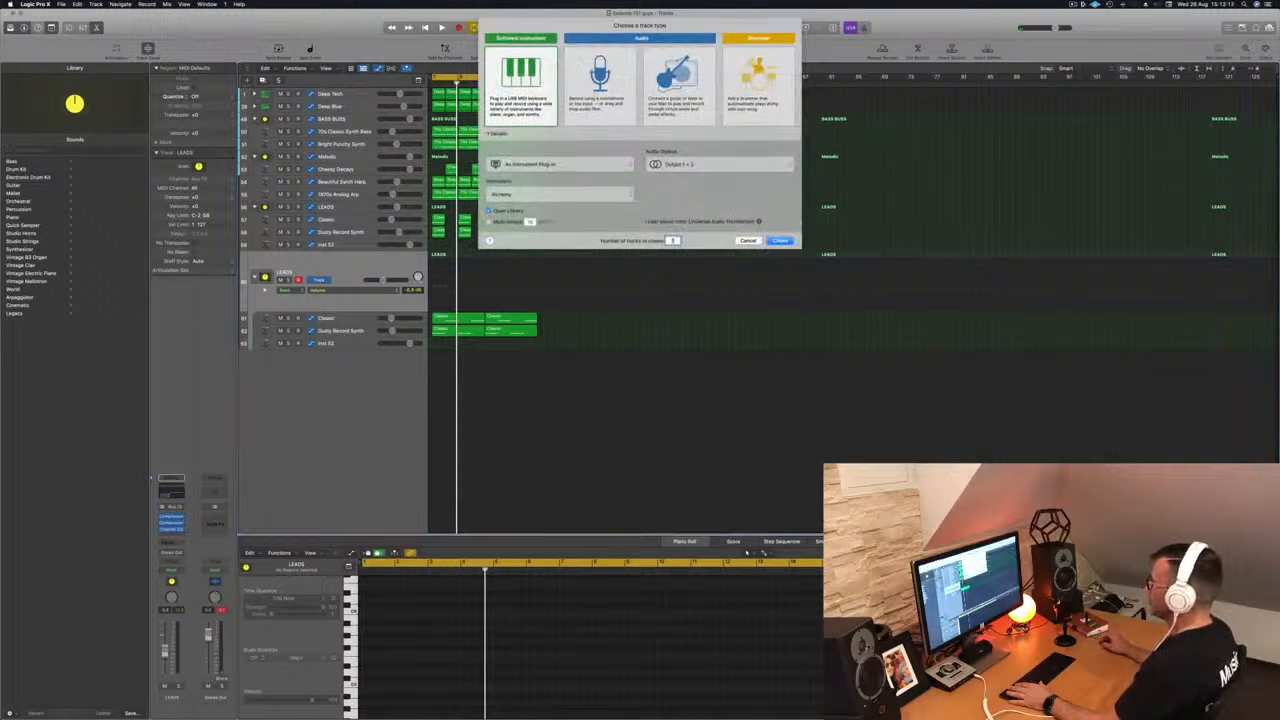
{"action": "left_click", "coordinate": [606, 97]}
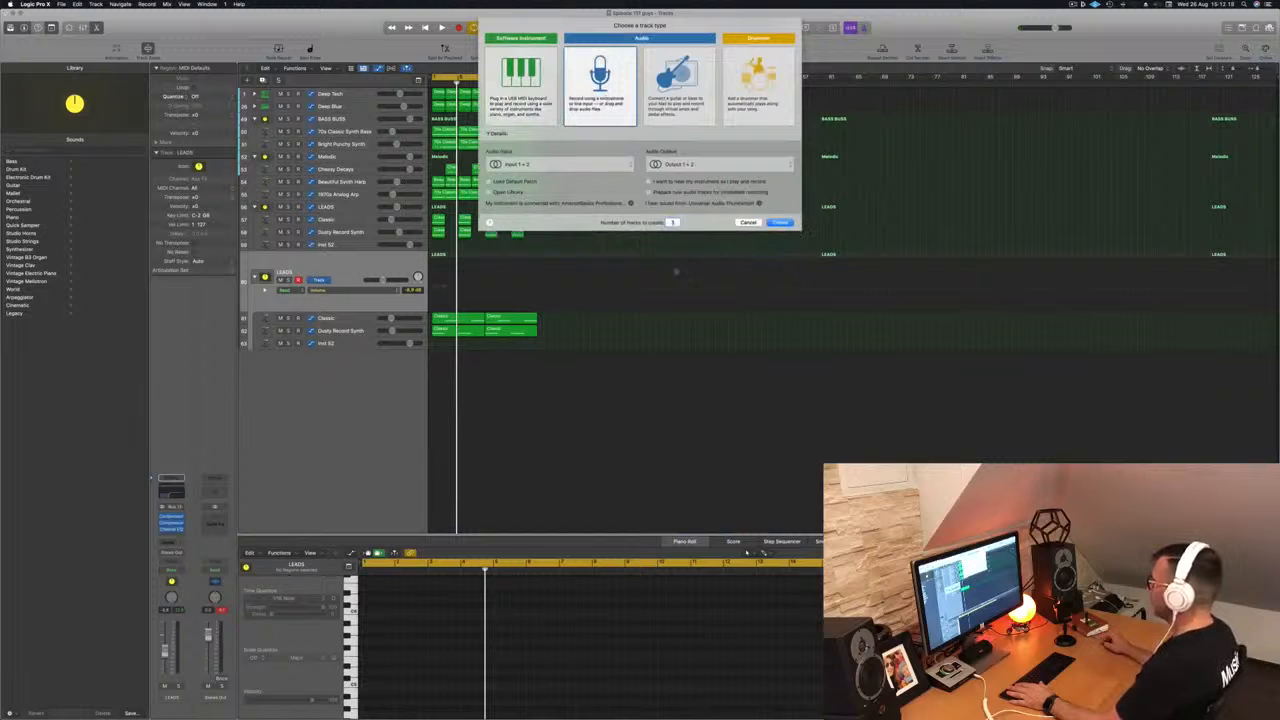
{"action": "left_click", "coordinate": [780, 222]}
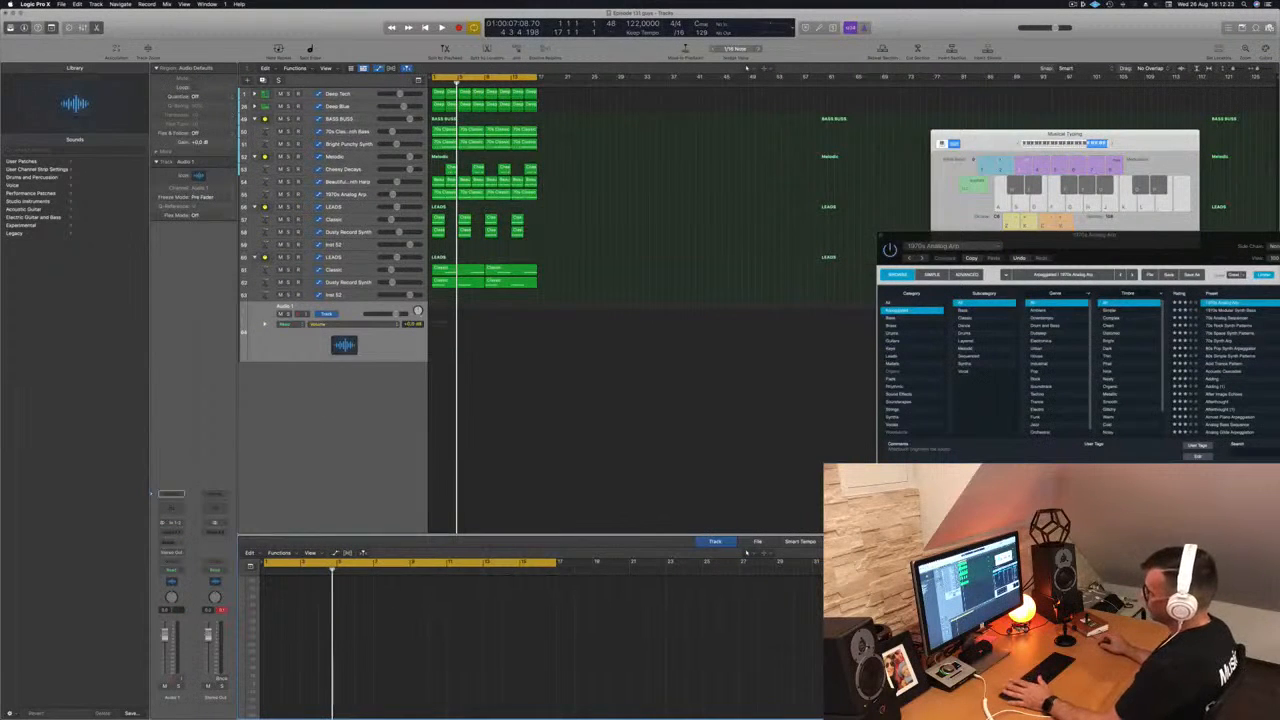
{"action": "key", "text": "super+z"}
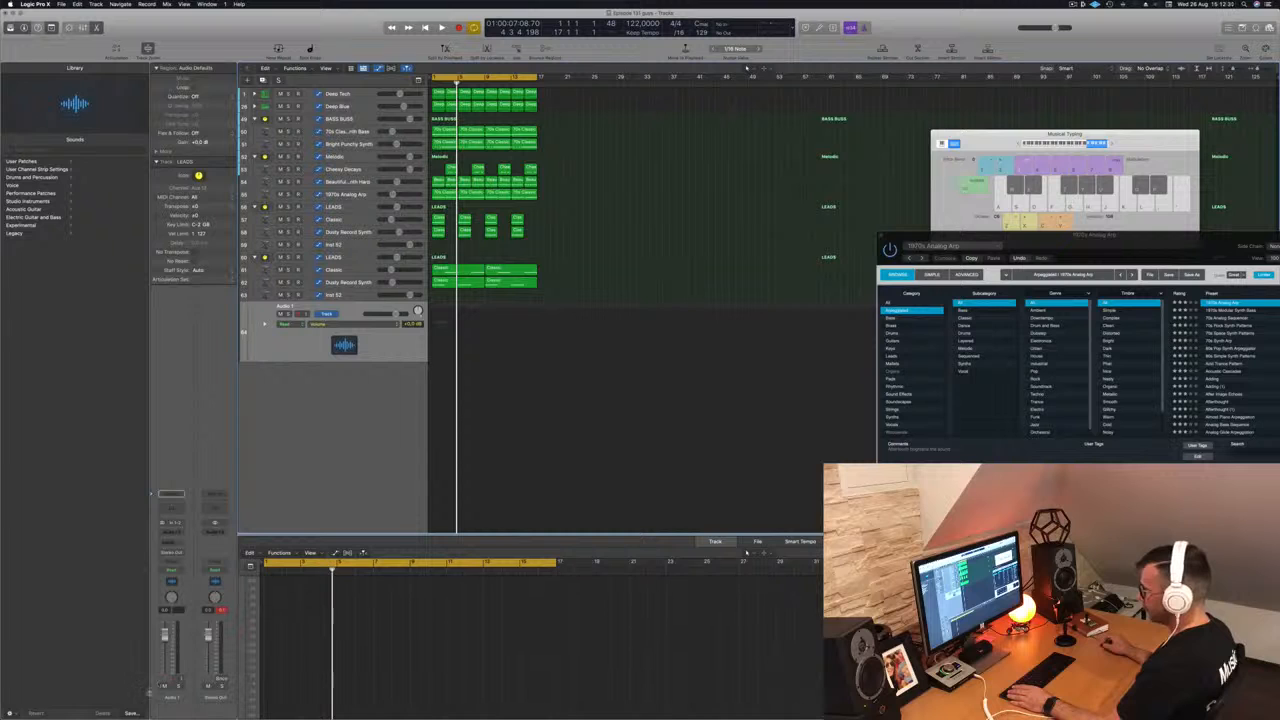
Step: Record-enable the new audio track and record a short test take from the start of the arrangement
{"action": "left_click", "coordinate": [175, 679]}
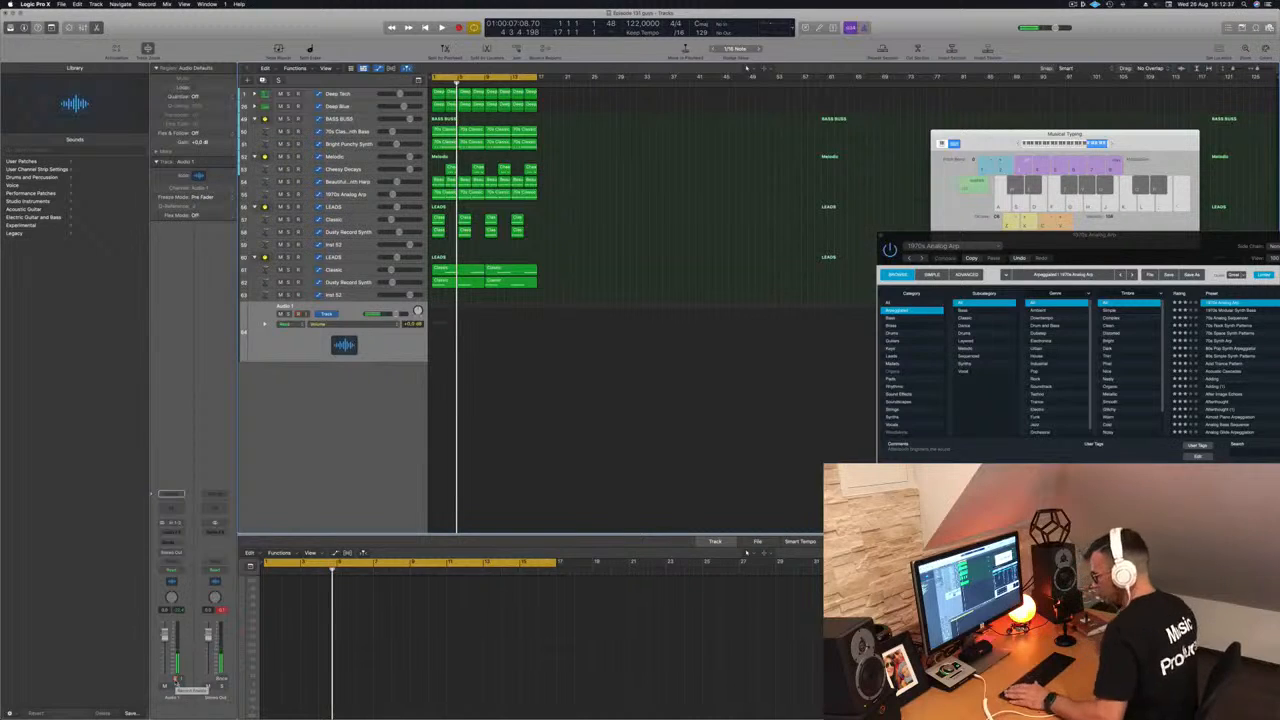
{"action": "key", "text": "Return"}
{"action": "key", "text": "r"}
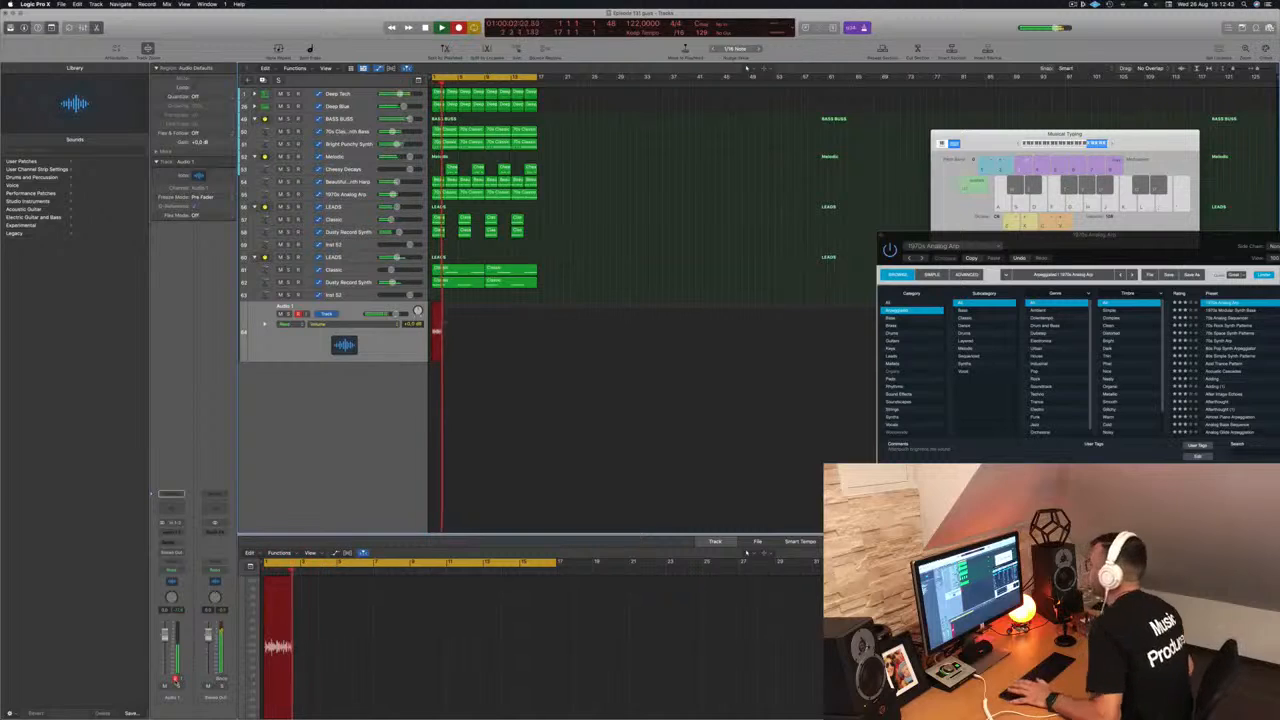
{"action": "key", "text": "space"}
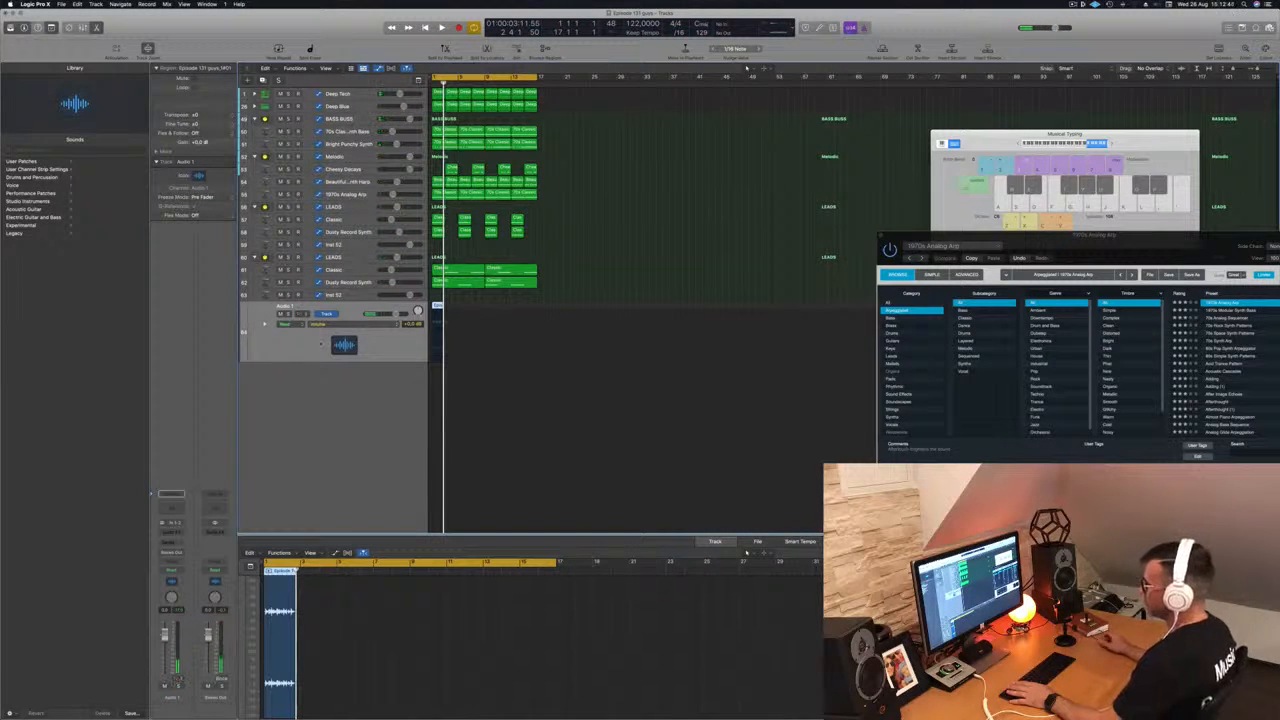
{"action": "key", "text": "space"}
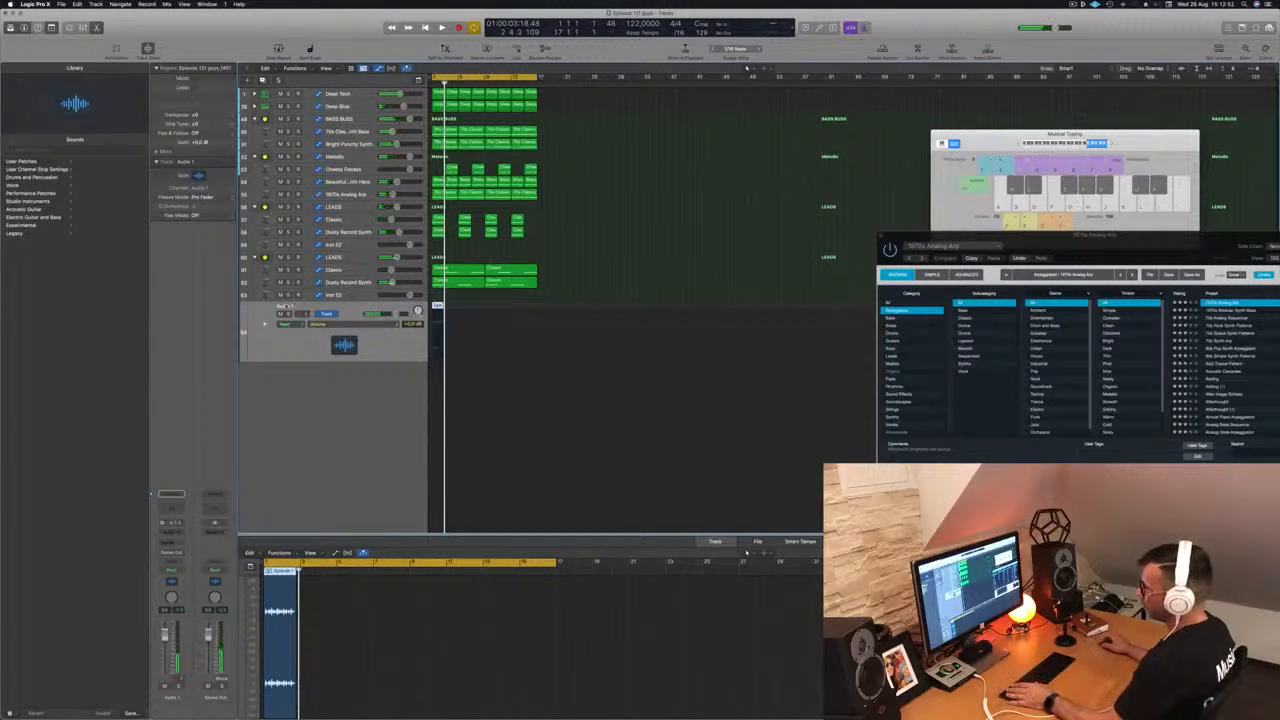
Step: Rename the audio track as SINGER, set its input to mono Input 1 and play the take
{"action": "double_click", "coordinate": [285, 307]}
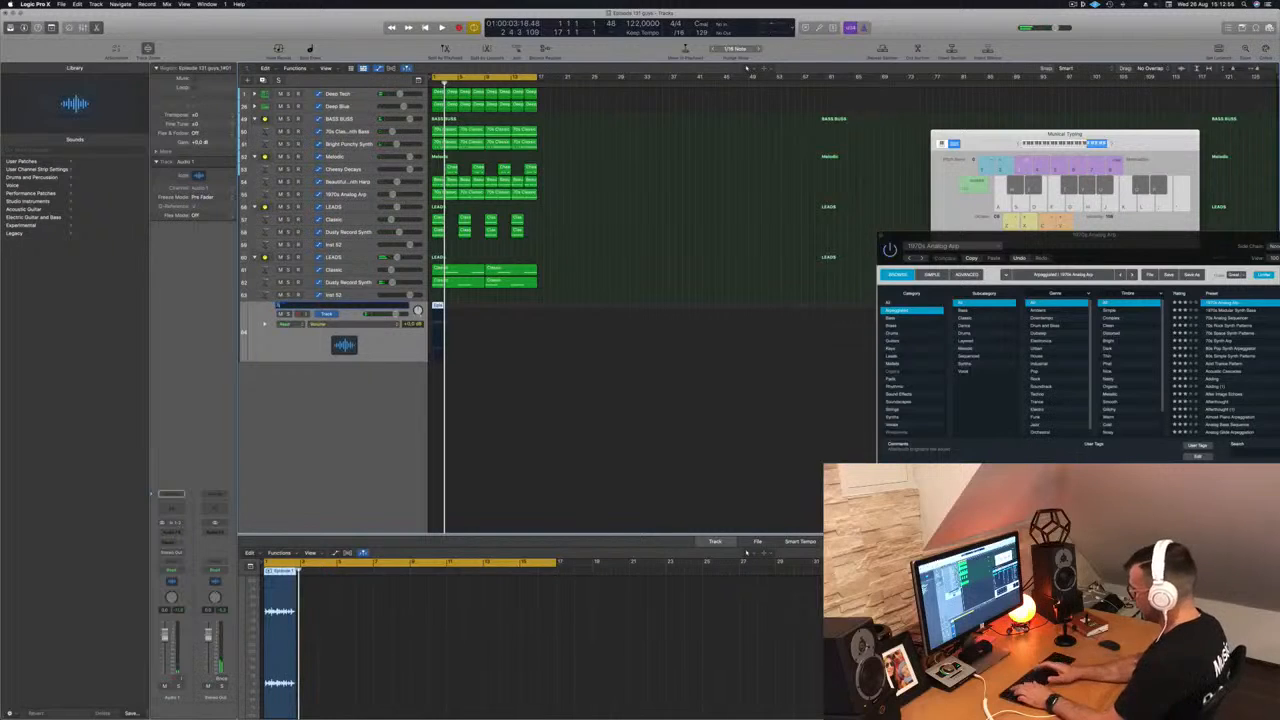
{"action": "key", "text": "Return"}
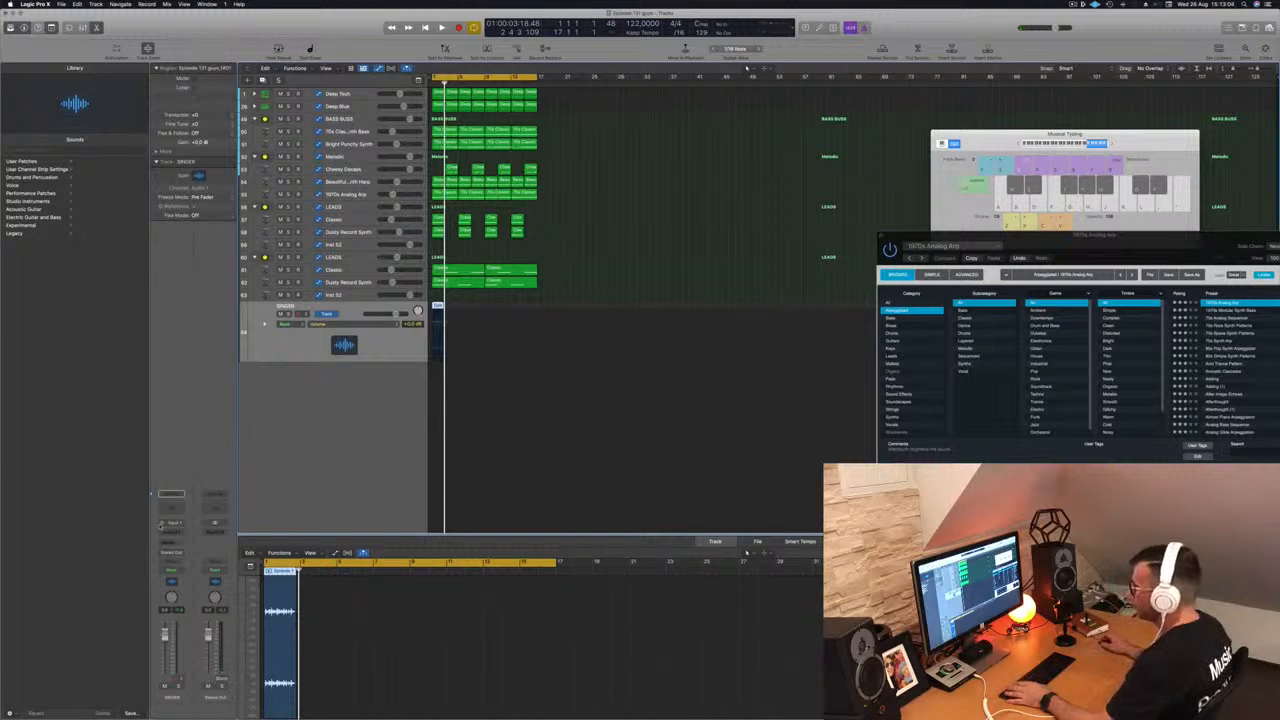
{"action": "key", "text": "space"}
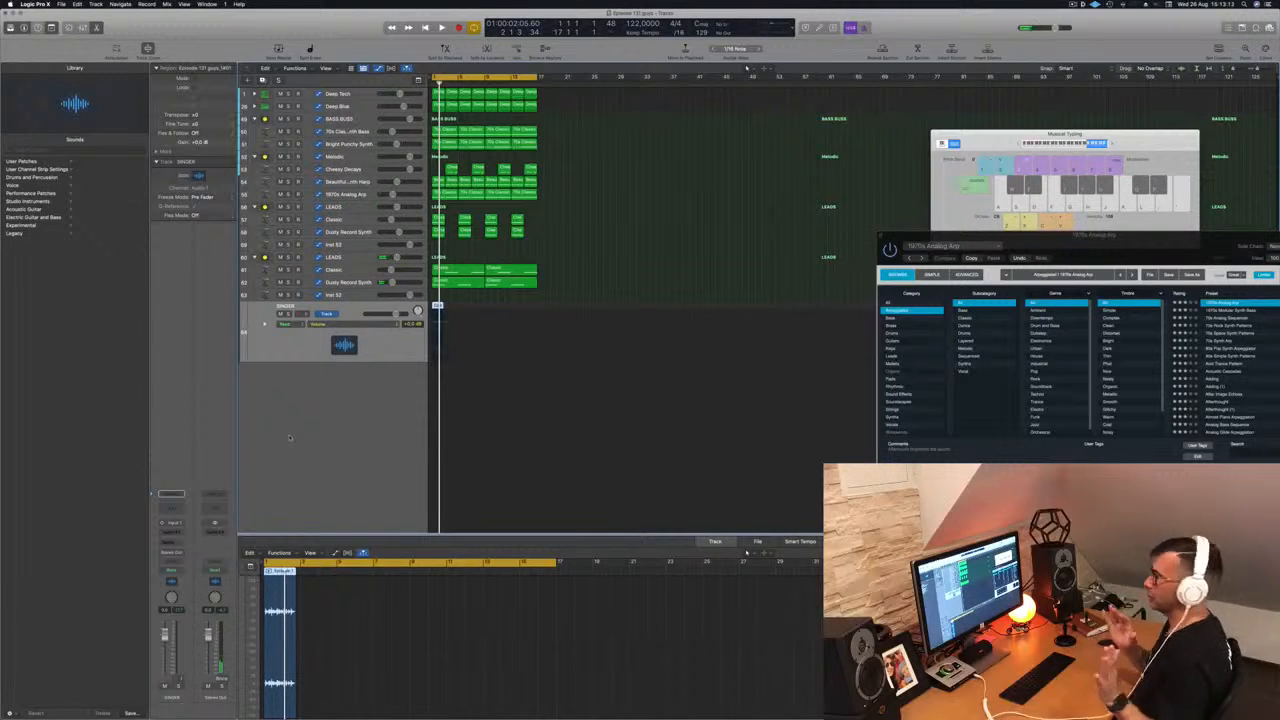
{"action": "left_click", "coordinate": [600, 423]}
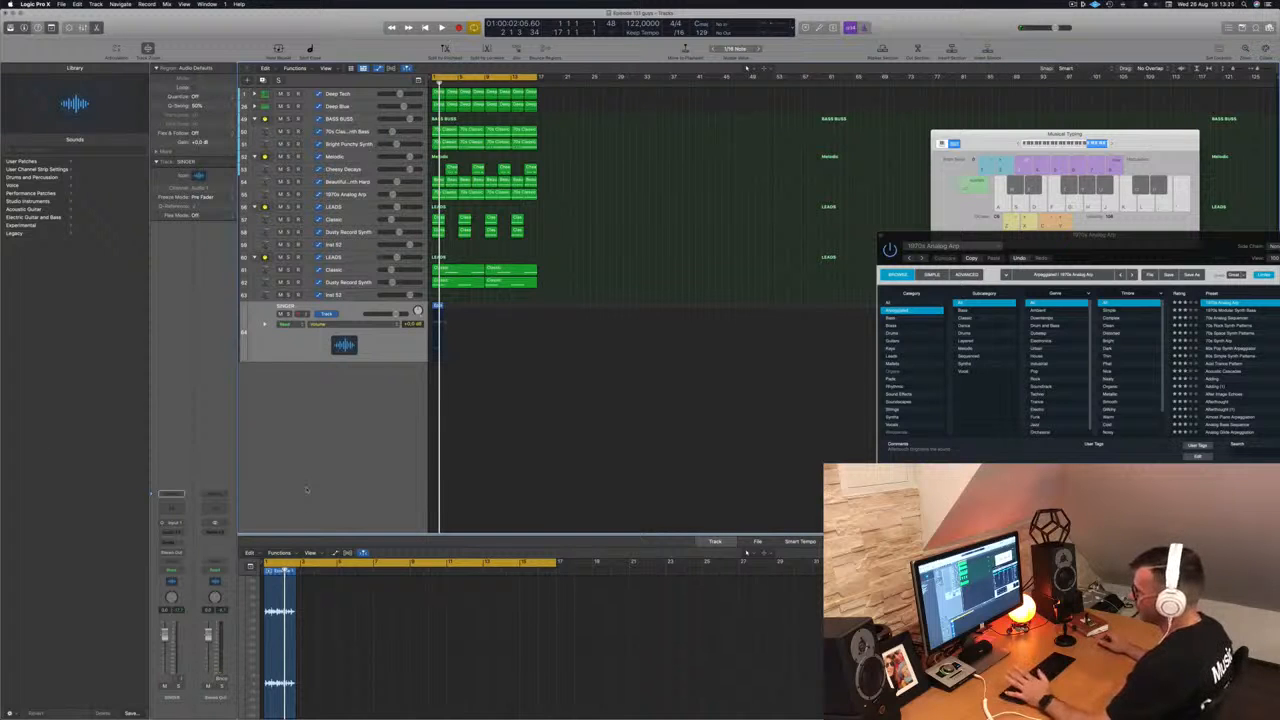
Step: Mute the SINGER track during playback and return the playhead to the start
{"action": "key", "text": "space"}
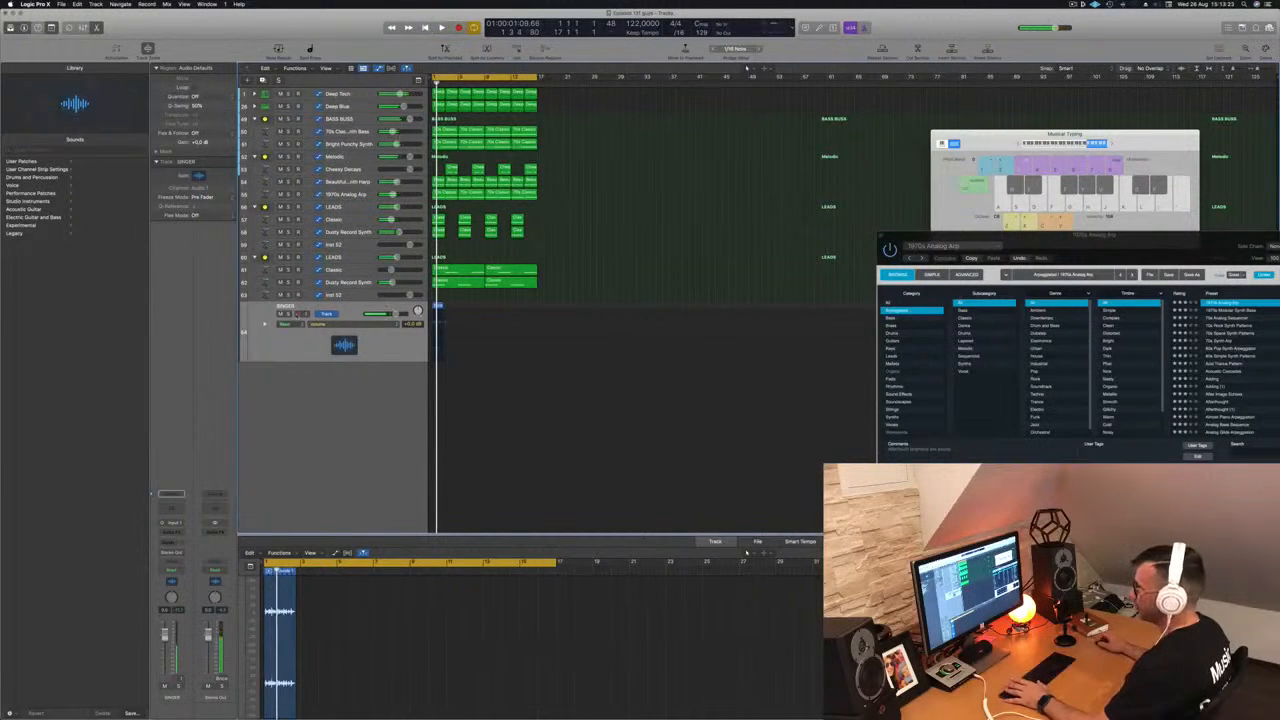
{"action": "left_click", "coordinate": [281, 314]}
{"action": "key", "text": "Return"}
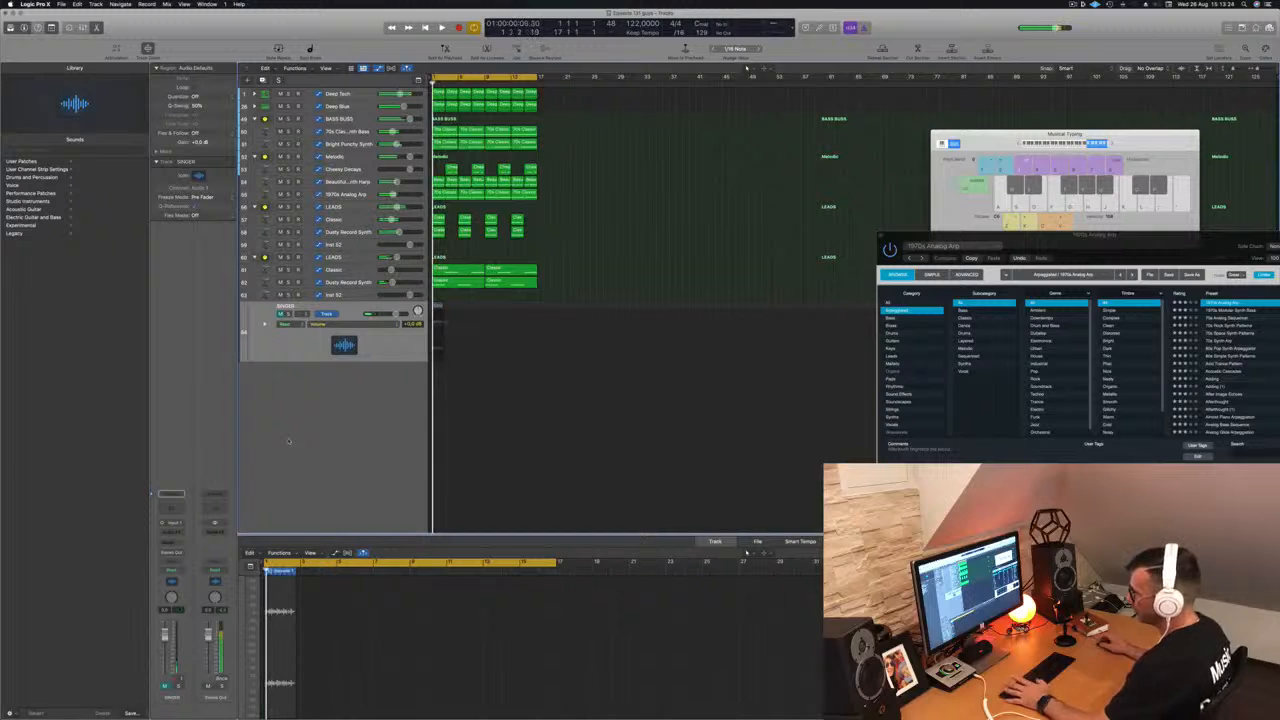
Step: Insert a stereo Compressor on the Stereo Out channel
{"action": "left_click", "coordinate": [214, 531]}
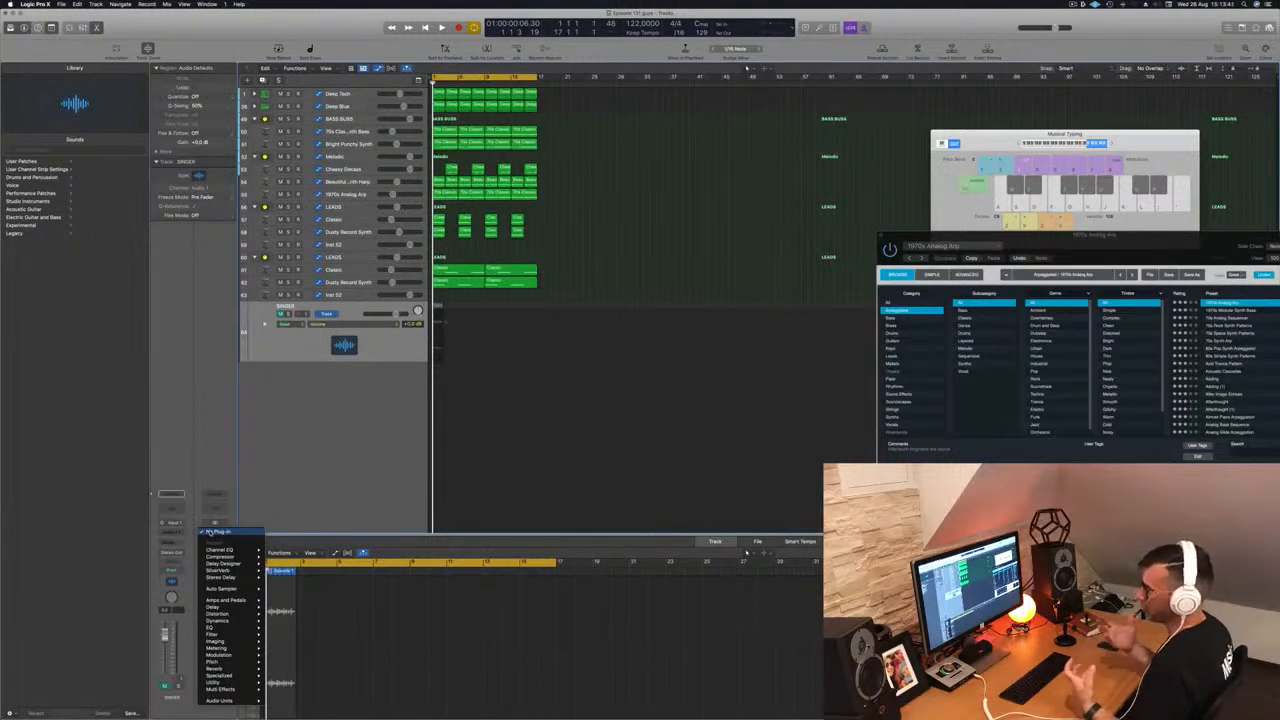
{"action": "mouse_move", "coordinate": [213, 556]}
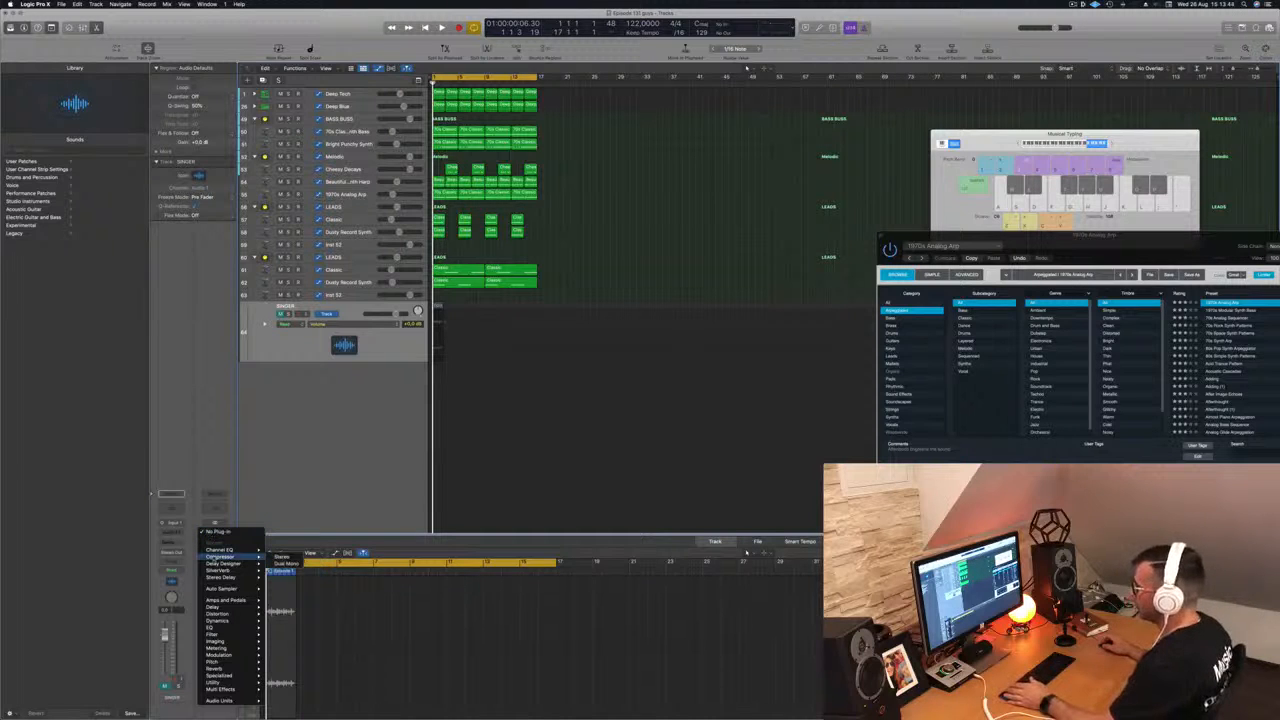
{"action": "left_click", "coordinate": [284, 557]}
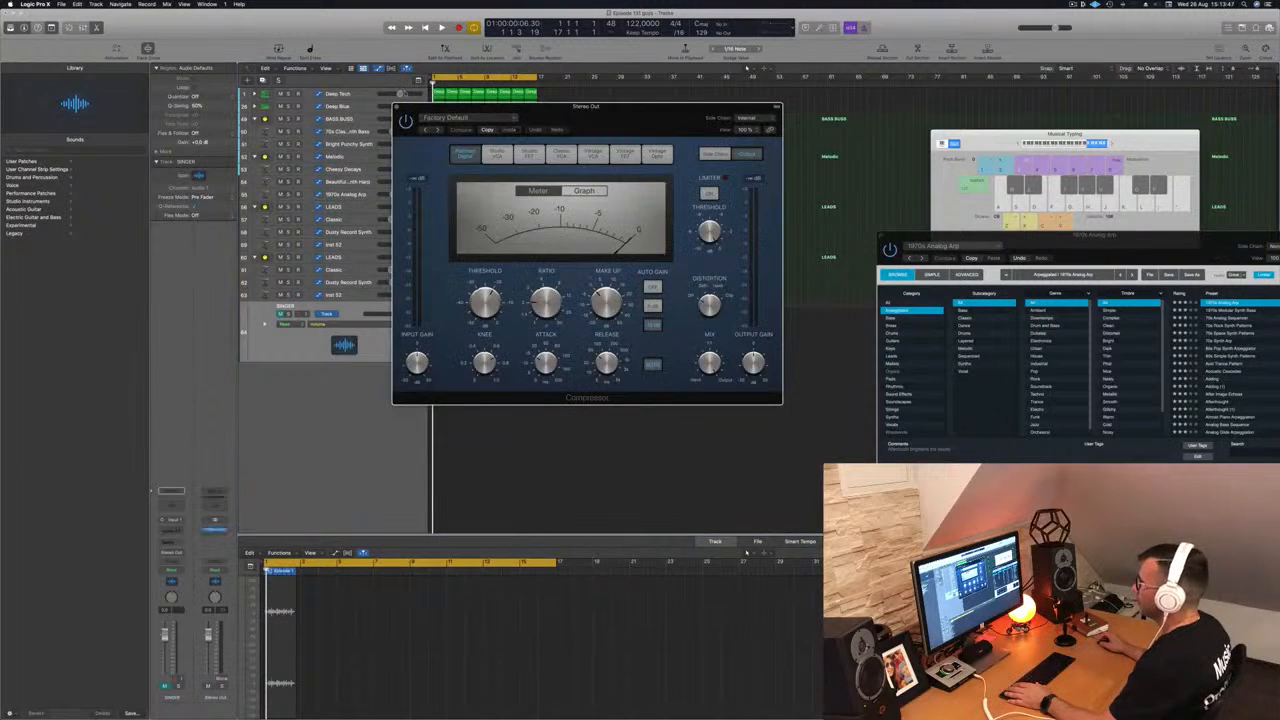
Step: Switch the Stereo Out Compressor to the Vintage Opto model and lower its threshold while the arrangement plays
{"action": "left_click", "coordinate": [656, 154]}
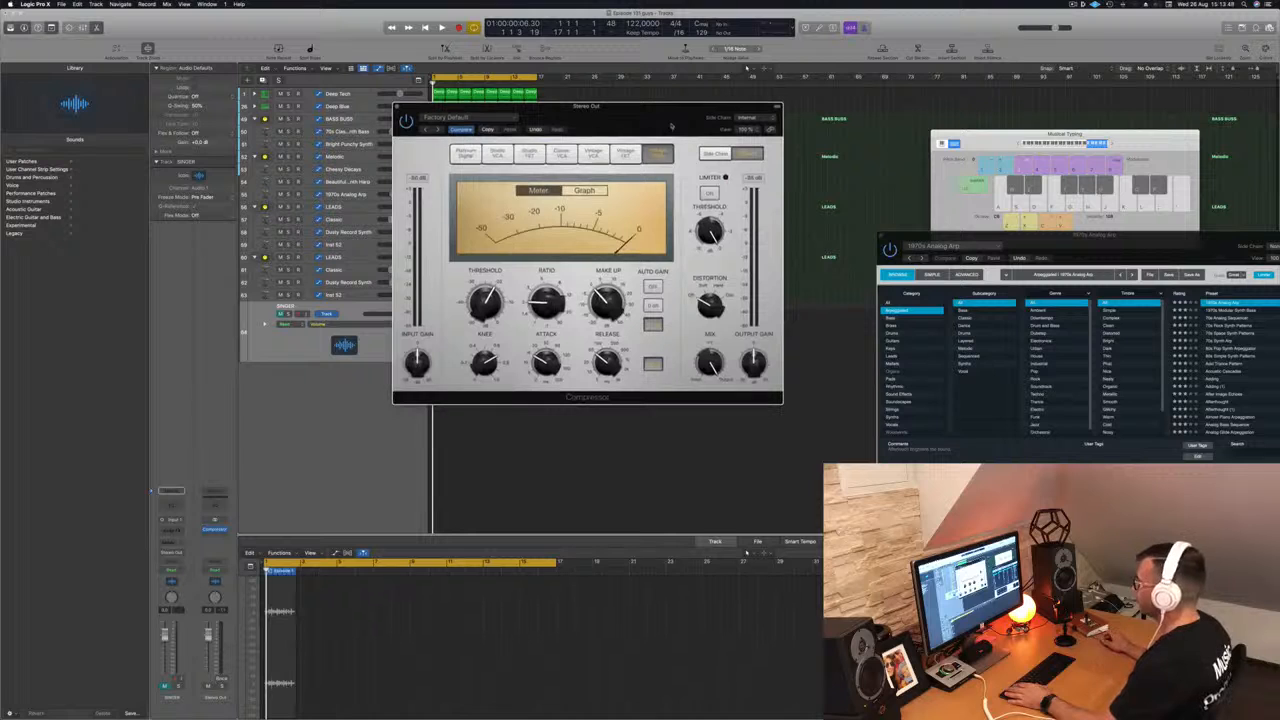
{"action": "key", "text": "space"}
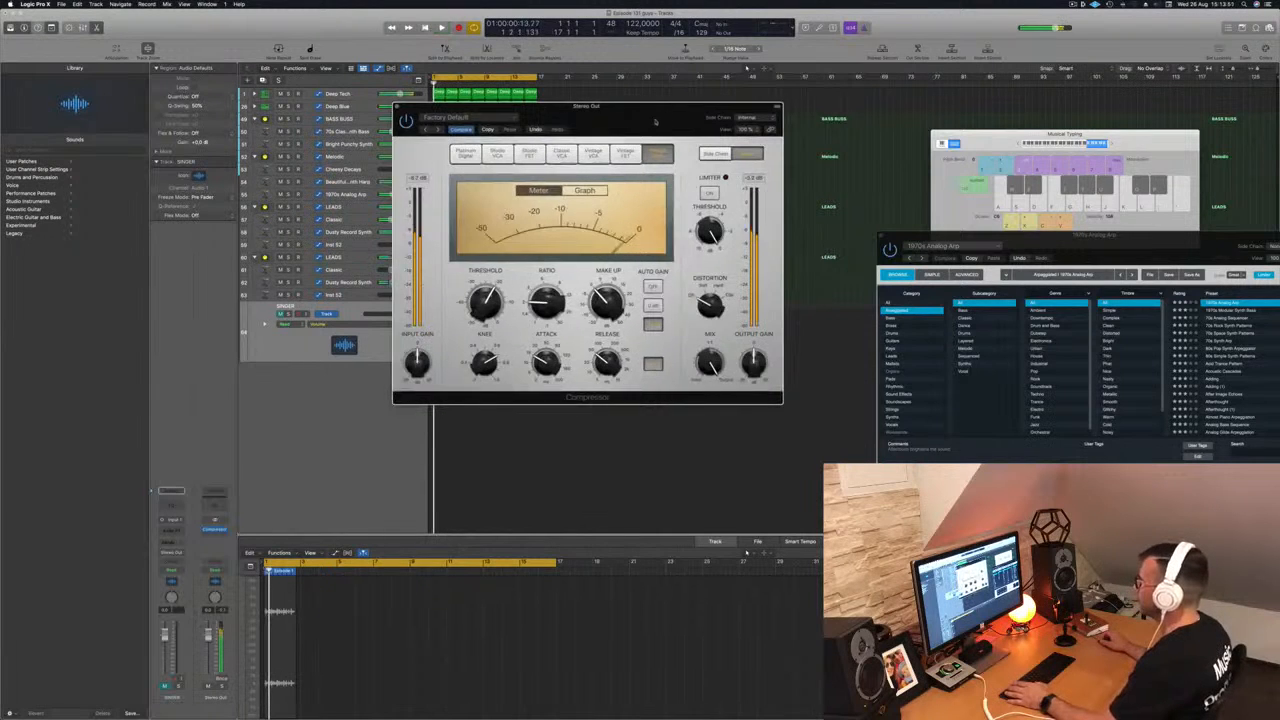
{"action": "left_click_drag", "start_coordinate": [654, 121], "coordinate": [677, 125]}
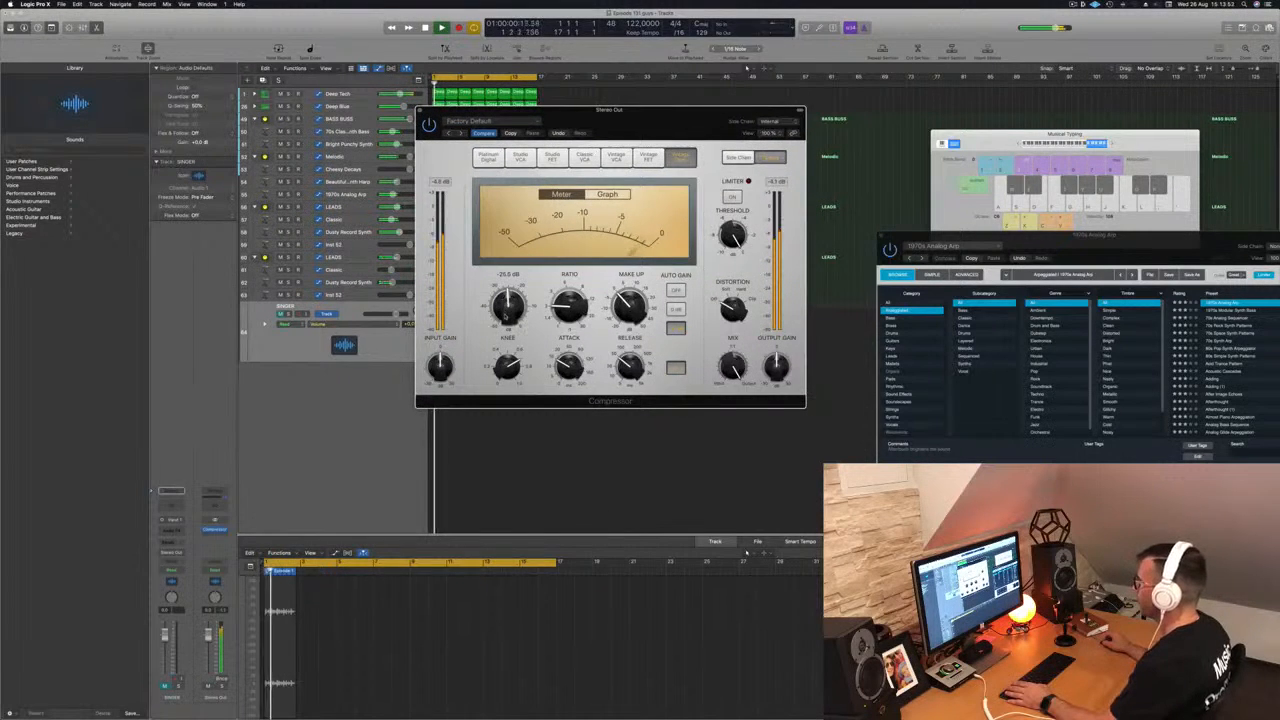
{"action": "left_click_drag", "start_coordinate": [506, 314], "coordinate": [506, 320]}
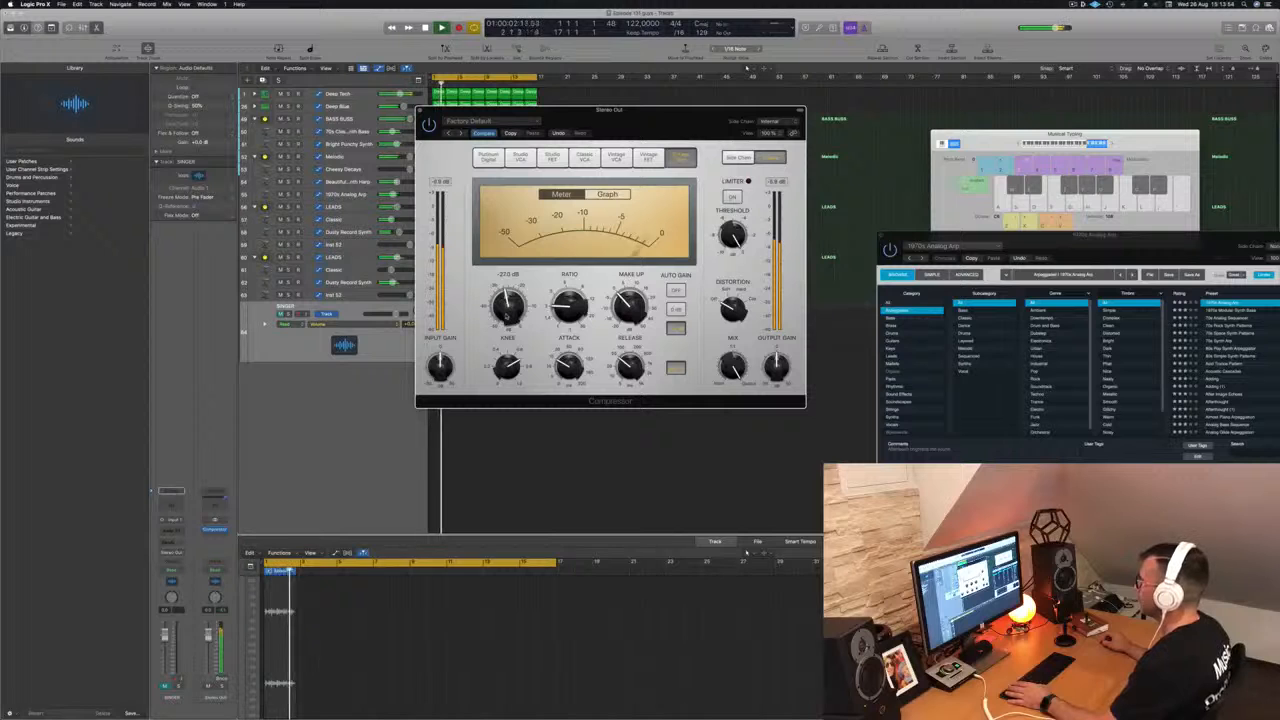
Step: Lower the volume of the Dusty Record Synth track in the second LEADS stack and play the arrangement
{"action": "left_click_drag", "start_coordinate": [651, 126], "coordinate": [865, 143]}
{"action": "key", "text": "space"}
{"action": "left_click", "coordinate": [348, 282]}
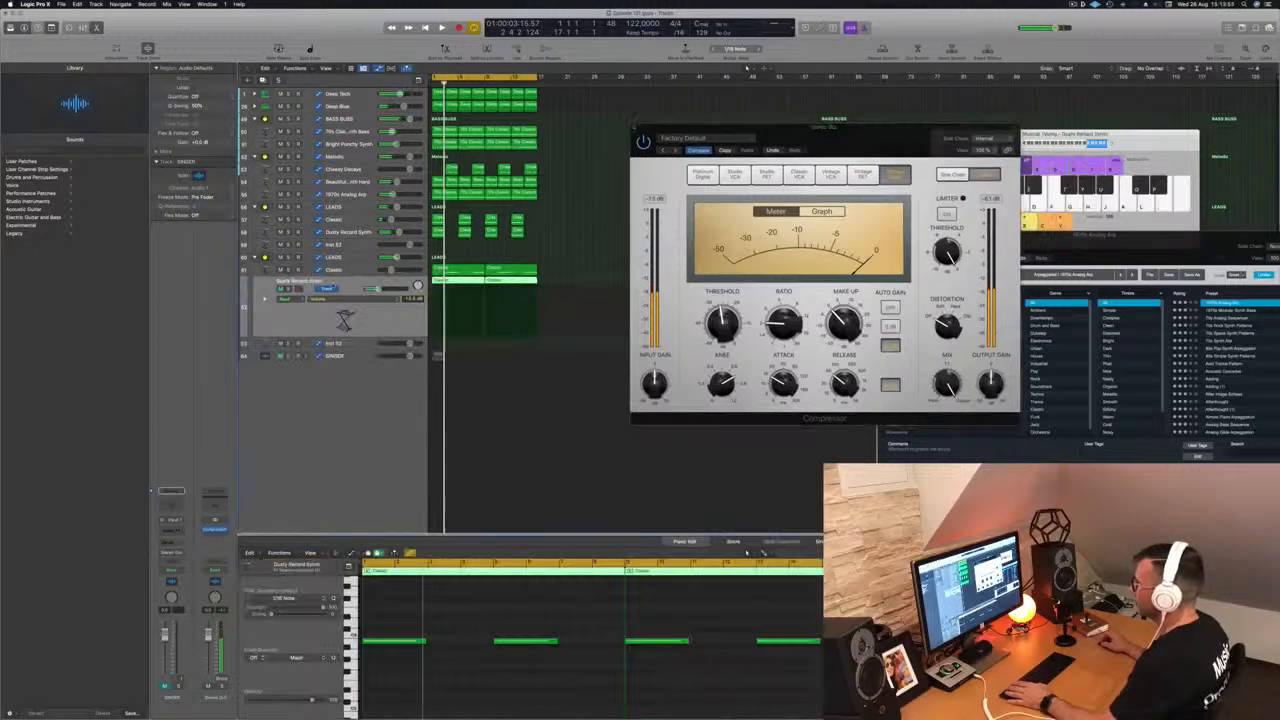
{"action": "left_click_drag", "start_coordinate": [375, 289], "coordinate": [377, 289]}
{"action": "key", "text": "space"}
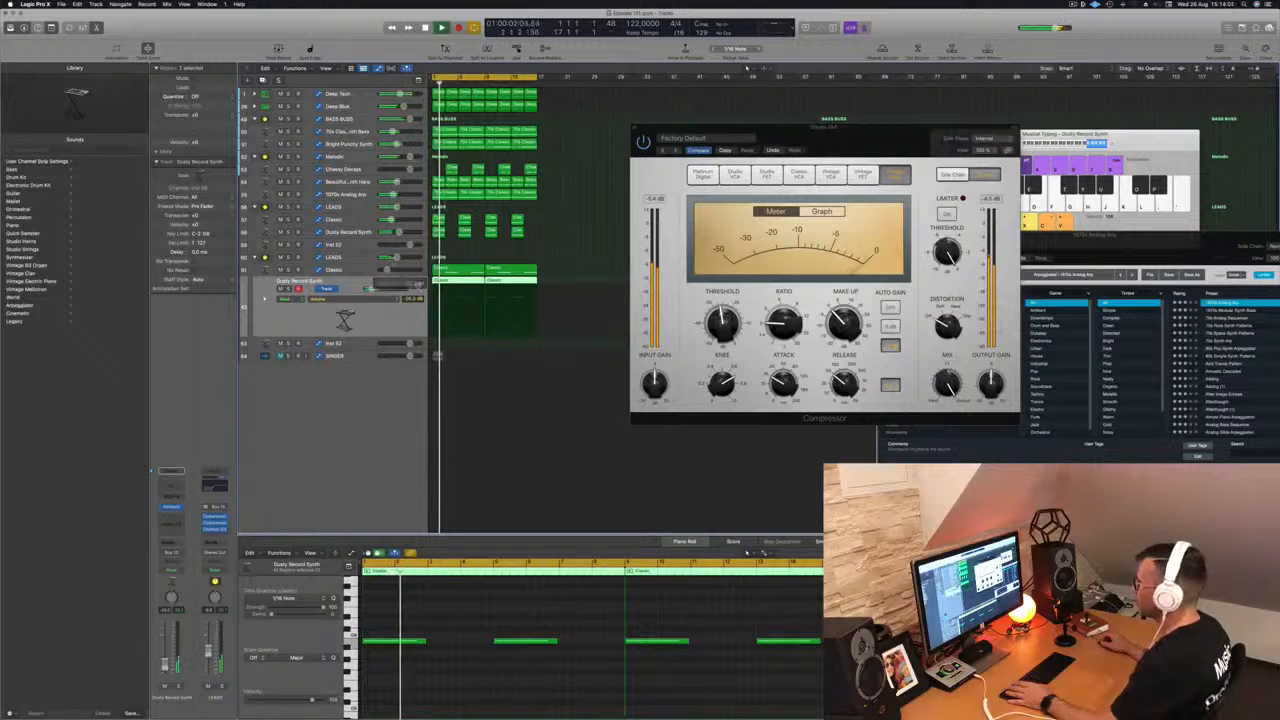
Step: Fine-tune the threshold of the Stereo Out Compressor while listening to the arrangement
{"action": "left_click_drag", "start_coordinate": [859, 126], "coordinate": [776, 132]}
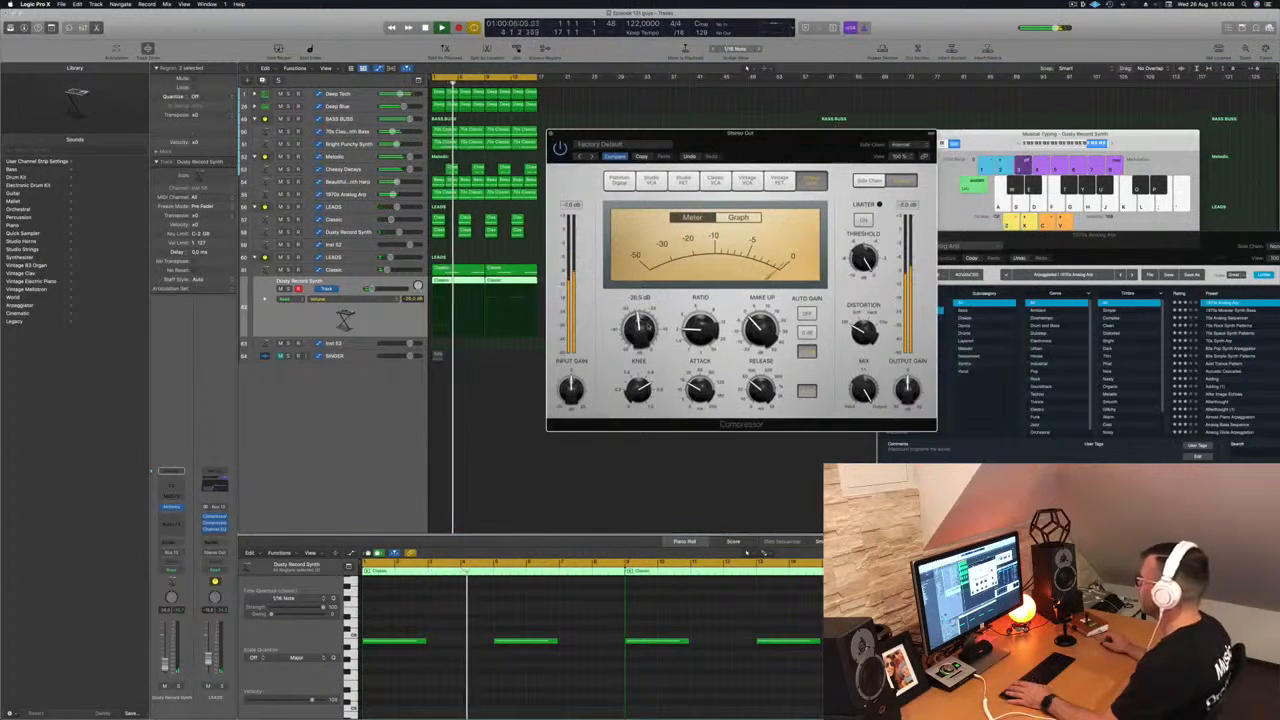
{"action": "left_click_drag", "start_coordinate": [637, 329], "coordinate": [610, 291]}
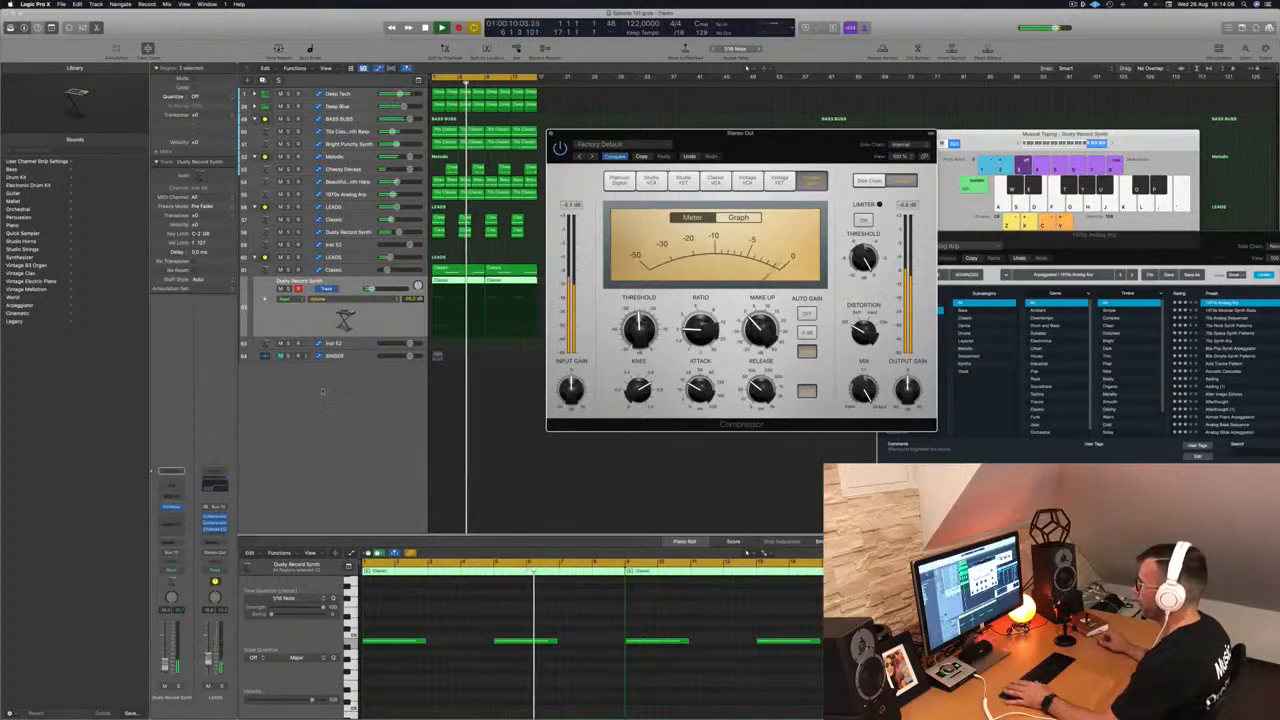
{"action": "left_click", "coordinate": [349, 432]}
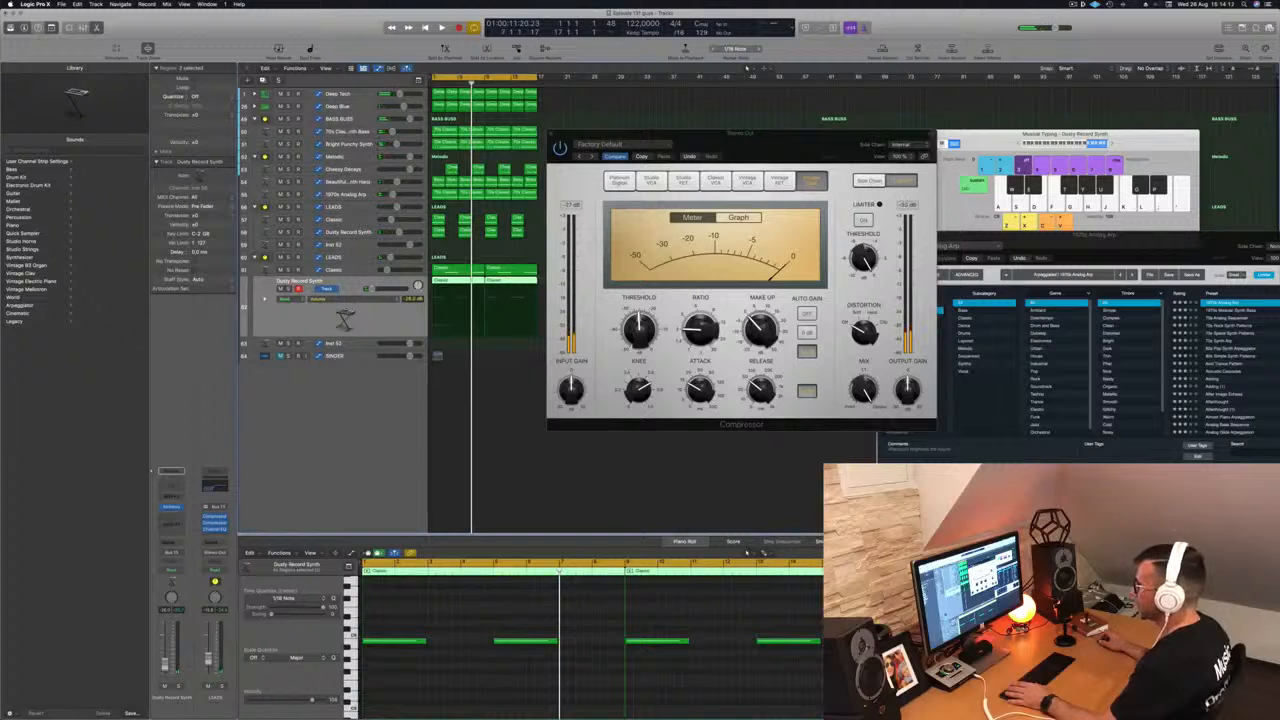
Step: Show the Stereo Out channel as a track in the arrangement, select it and increase its track height
{"action": "left_click", "coordinate": [352, 96]}
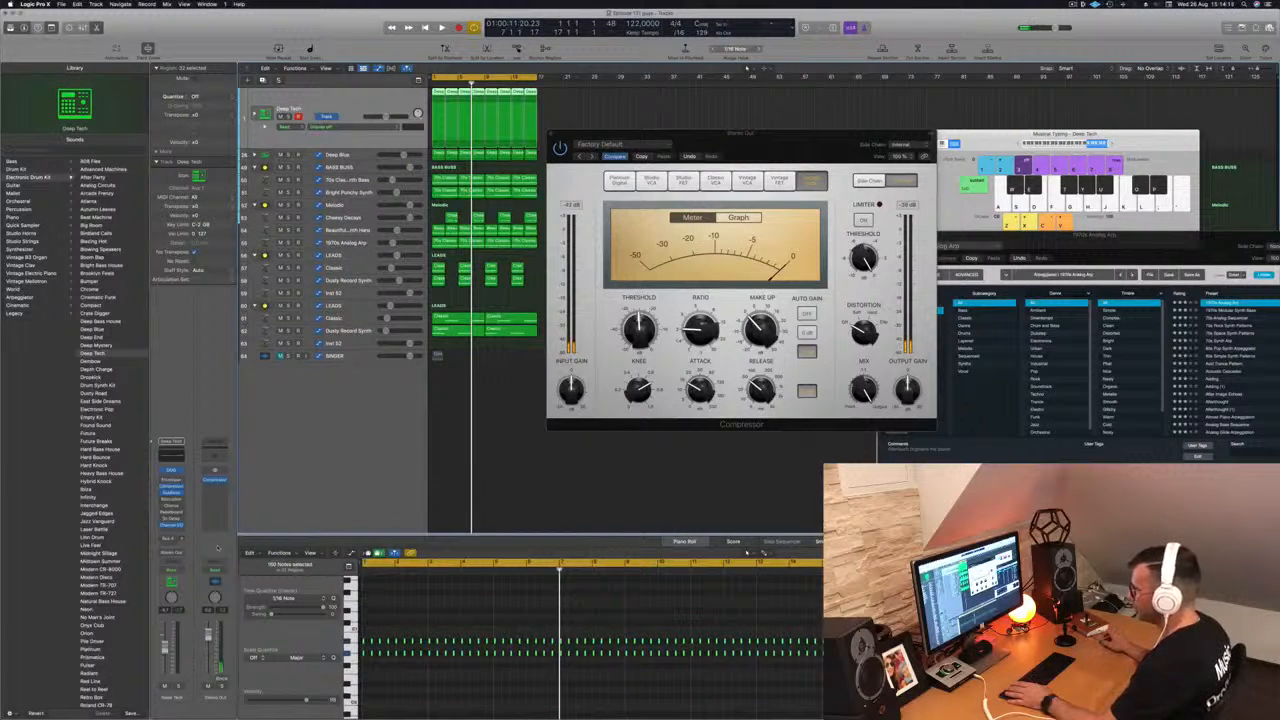
{"action": "right_click", "coordinate": [217, 548]}
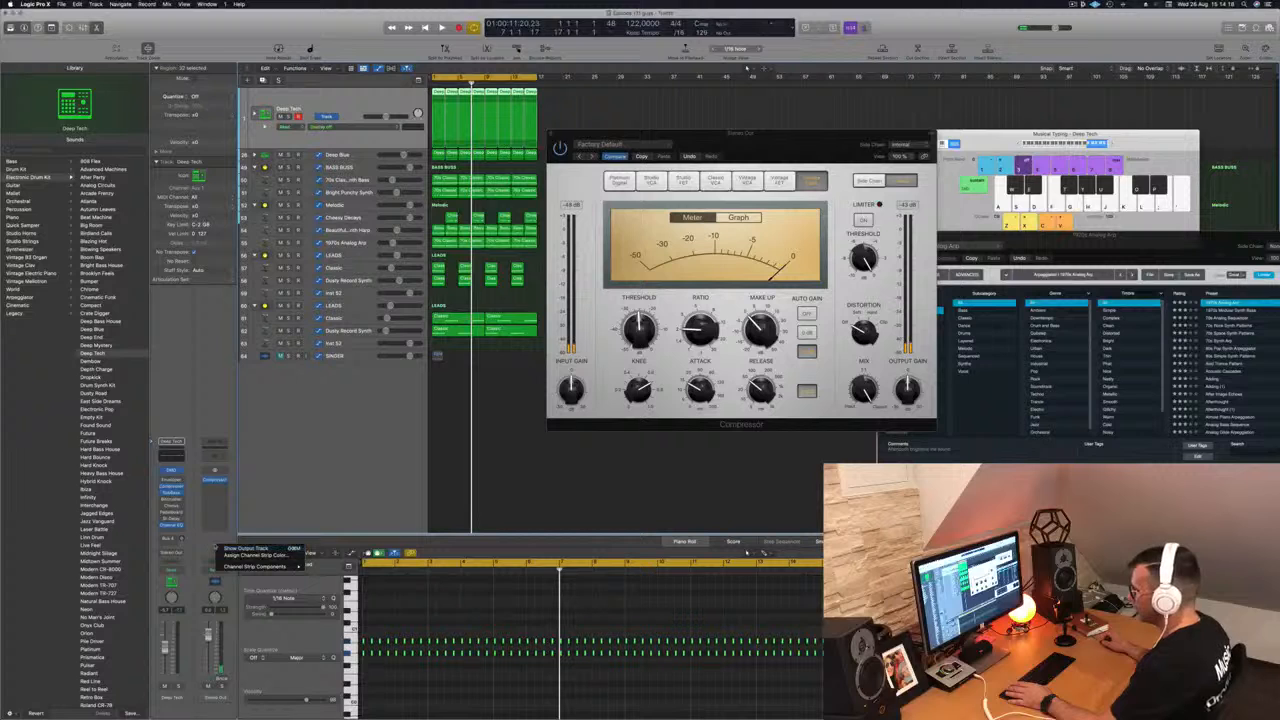
{"action": "left_click", "coordinate": [226, 548]}
{"action": "right_click", "coordinate": [217, 696]}
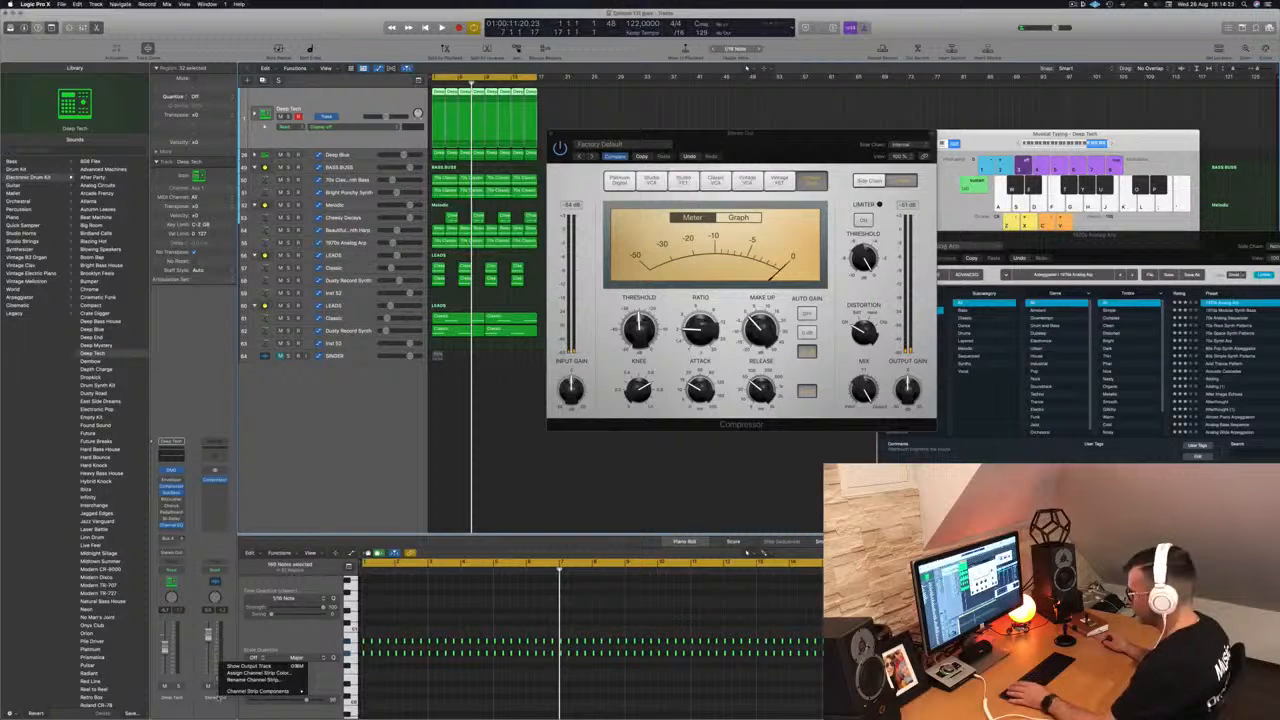
{"action": "left_click", "coordinate": [240, 666]}
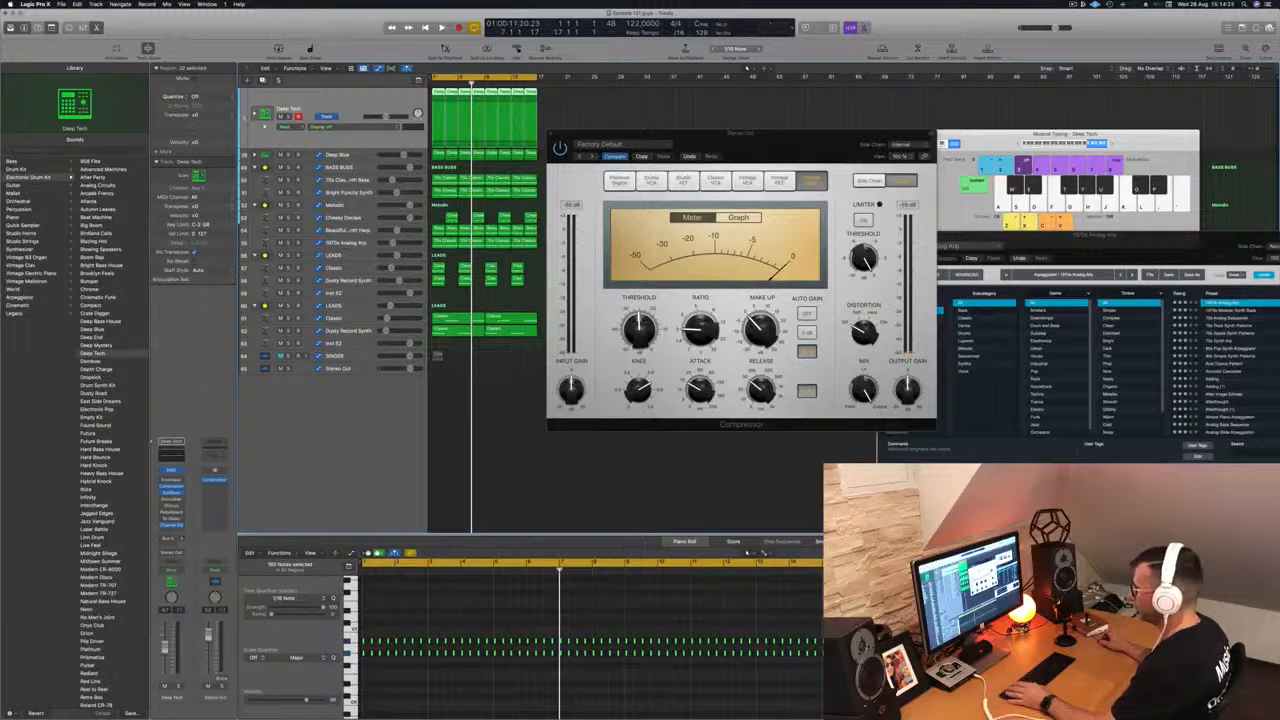
{"action": "left_click", "coordinate": [355, 368]}
{"action": "left_click_drag", "start_coordinate": [363, 375], "coordinate": [362, 432]}
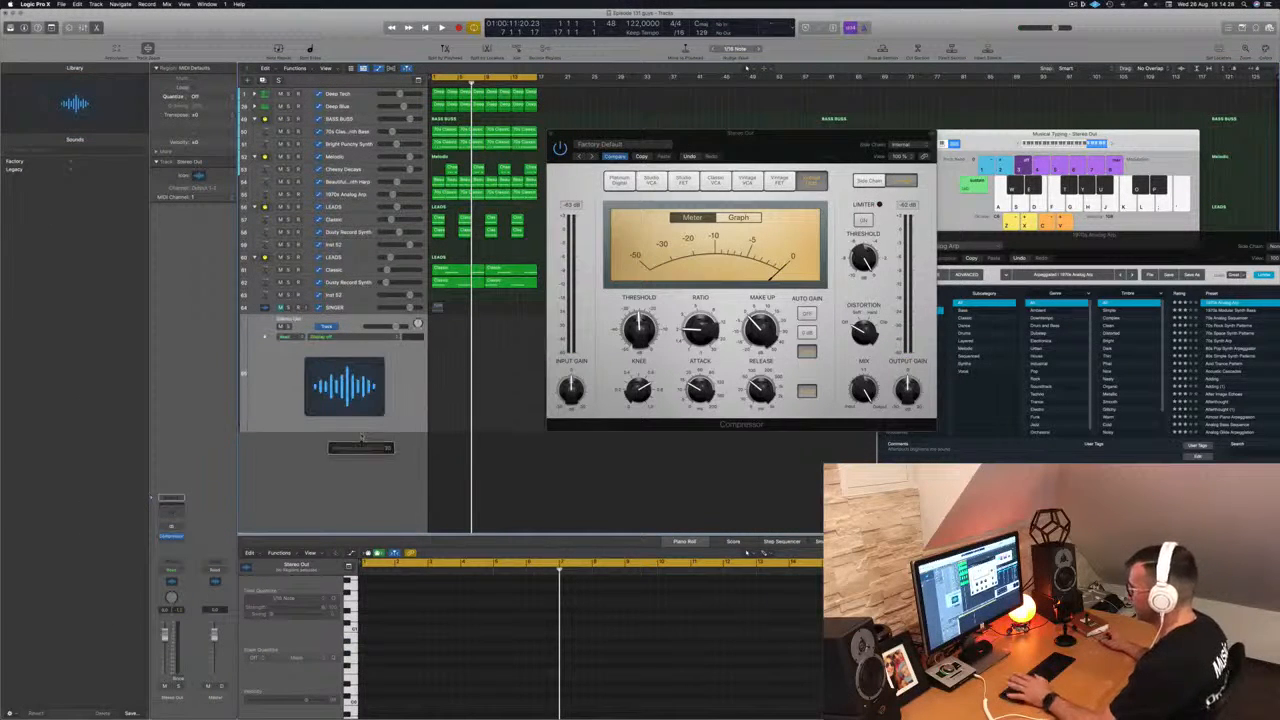
Step: Insert a stereo Limiter after the Compressor on the Stereo Out channel
{"action": "key", "text": "space"}
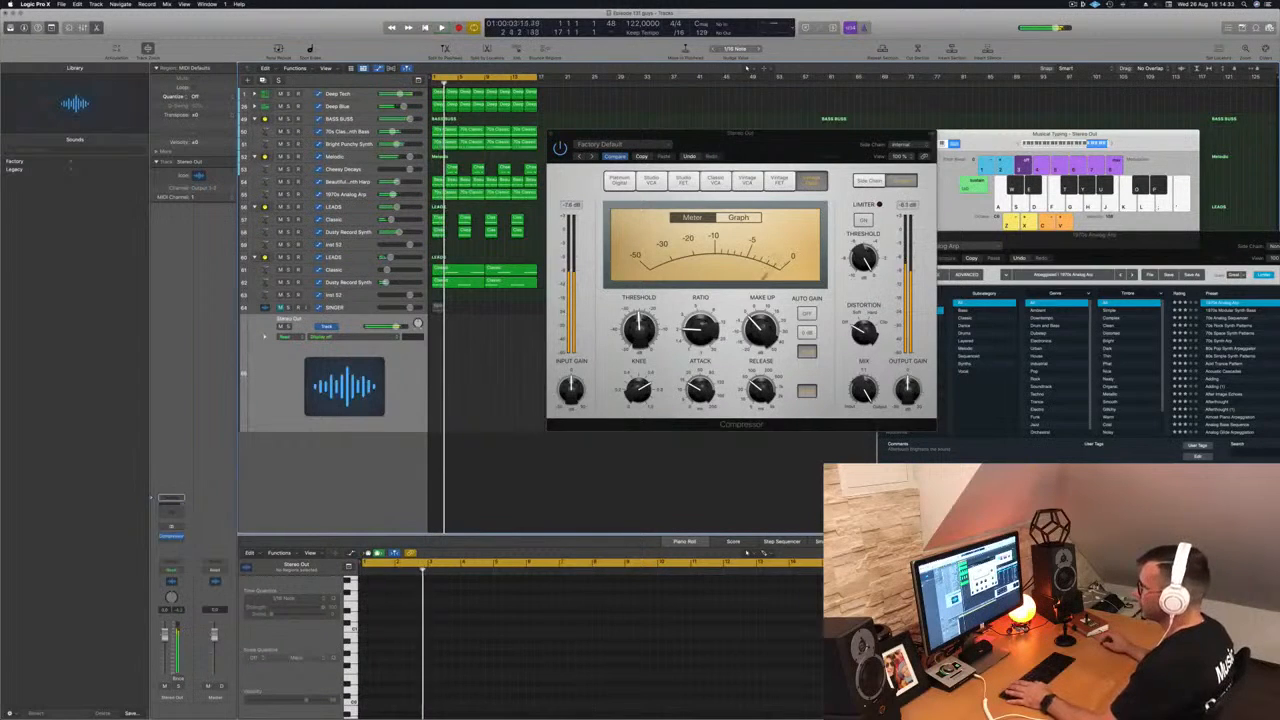
{"action": "left_click", "coordinate": [171, 535]}
{"action": "mouse_move", "coordinate": [190, 597]}
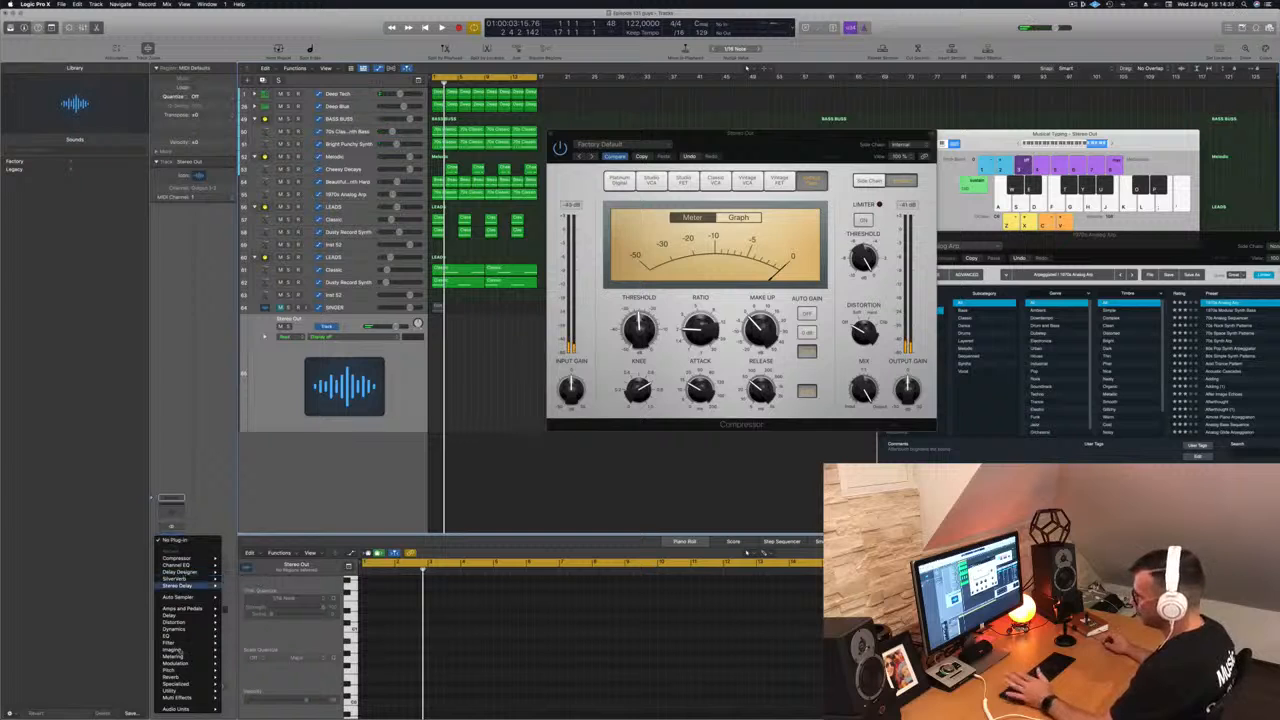
{"action": "mouse_move", "coordinate": [193, 630]}
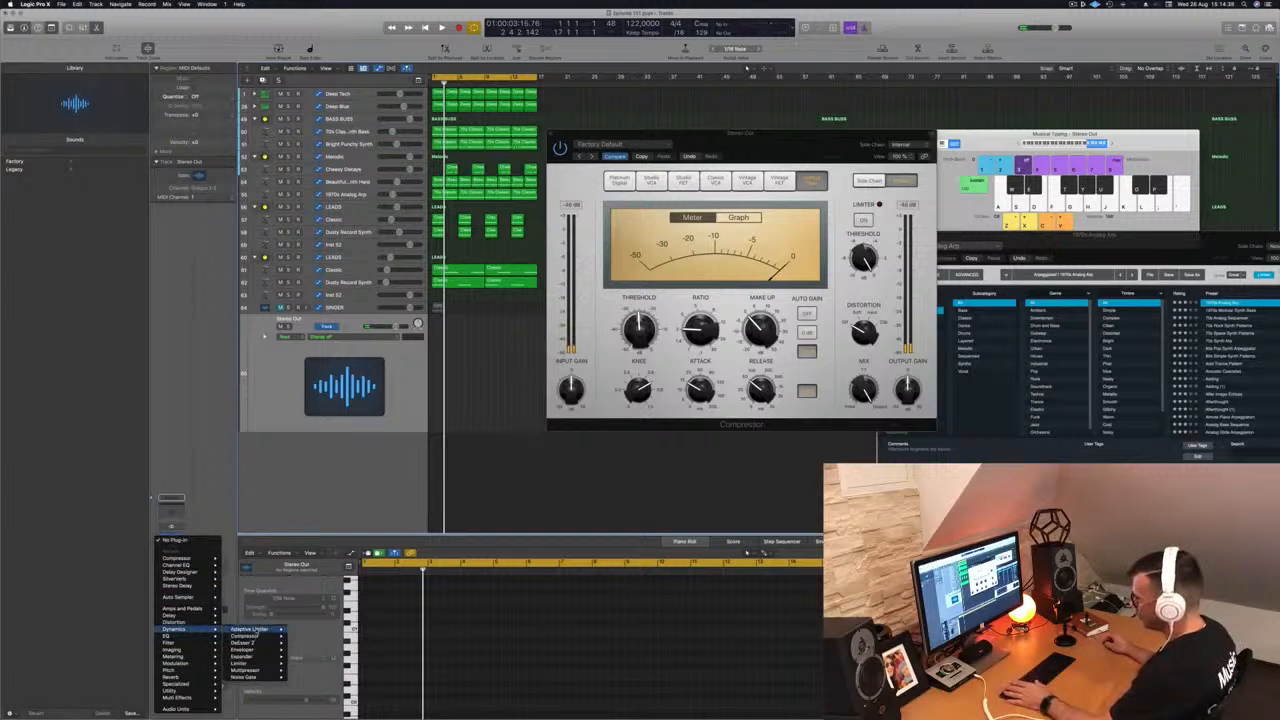
{"action": "mouse_move", "coordinate": [262, 663]}
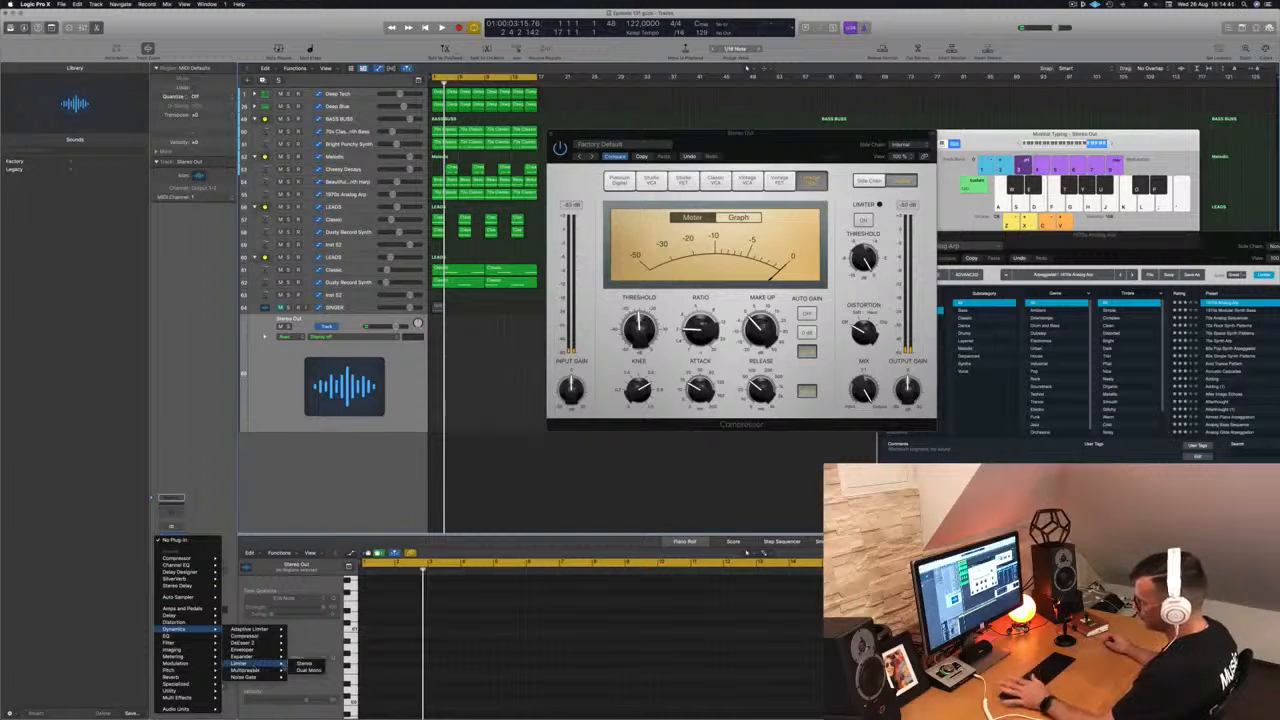
{"action": "left_click", "coordinate": [303, 663]}
Step: Set the Limiter's gain to +5.5 dB, comparing it with 0 dB during playback, and replay from the start
{"action": "key", "text": "space"}
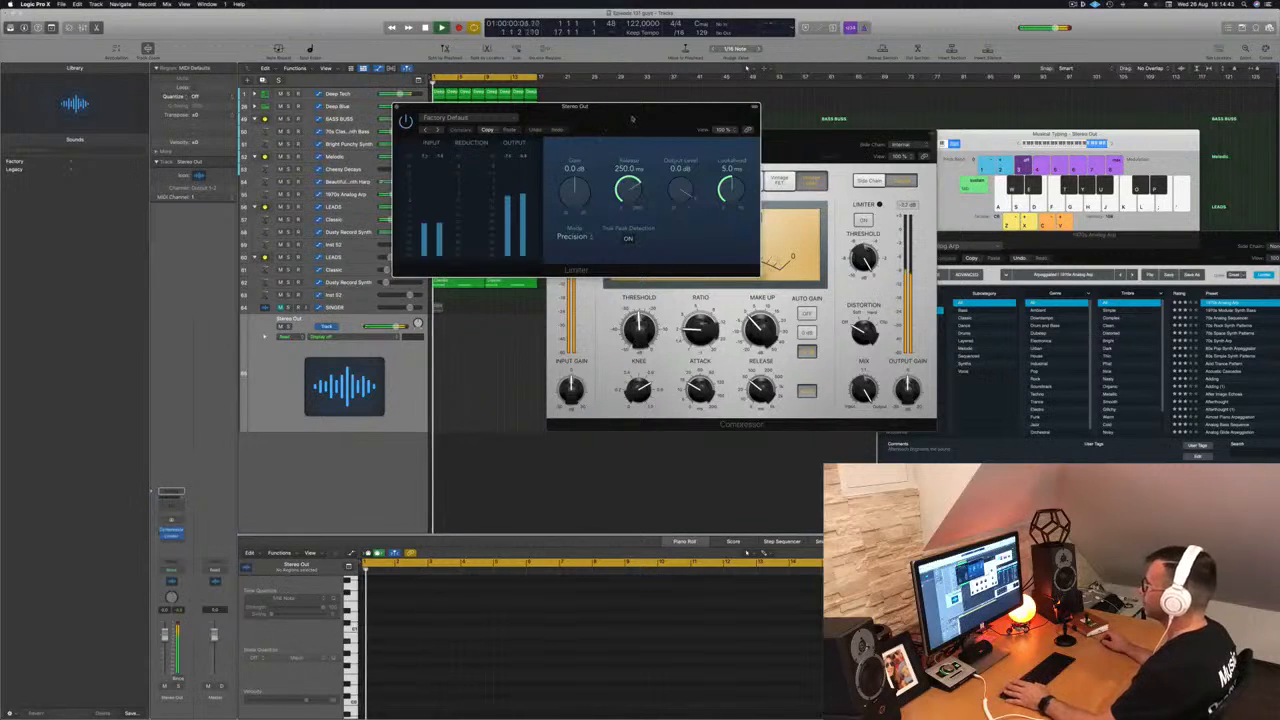
{"action": "key", "text": "space"}
{"action": "left_click_drag", "start_coordinate": [533, 284], "coordinate": [533, 274]}
{"action": "key", "text": "space"}
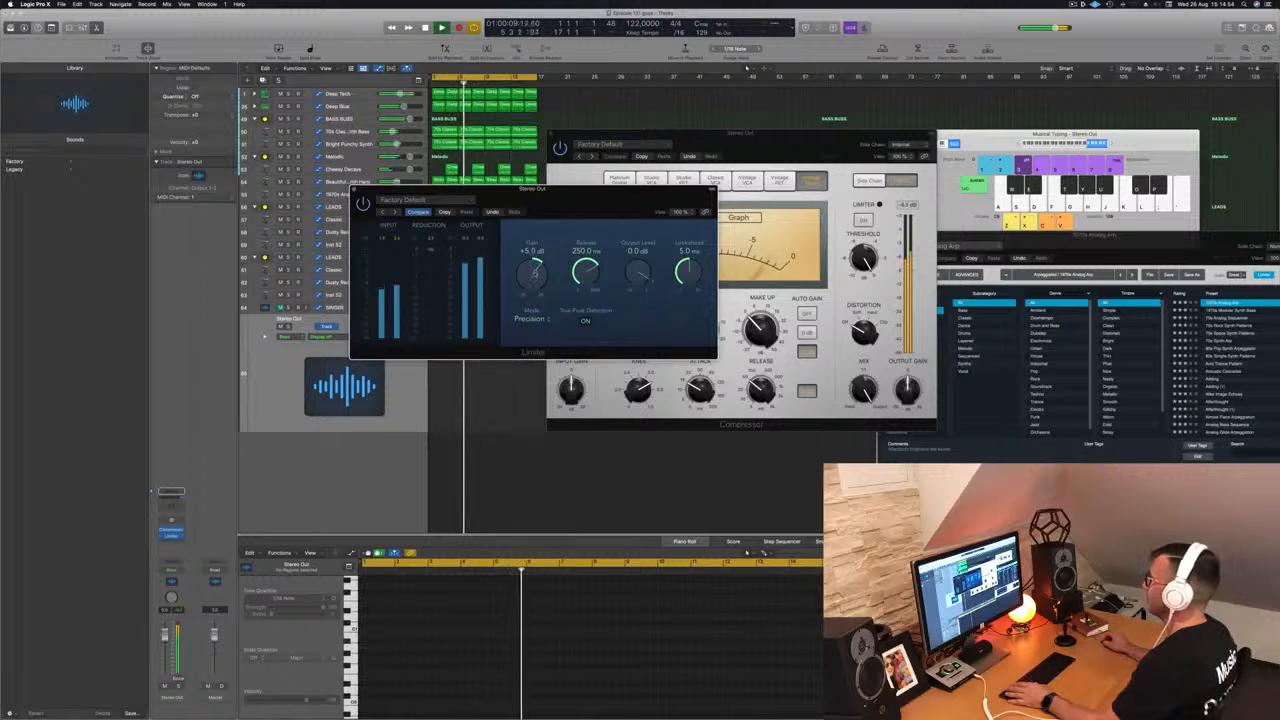
{"action": "left_click", "coordinate": [534, 274], "text": "alt"}
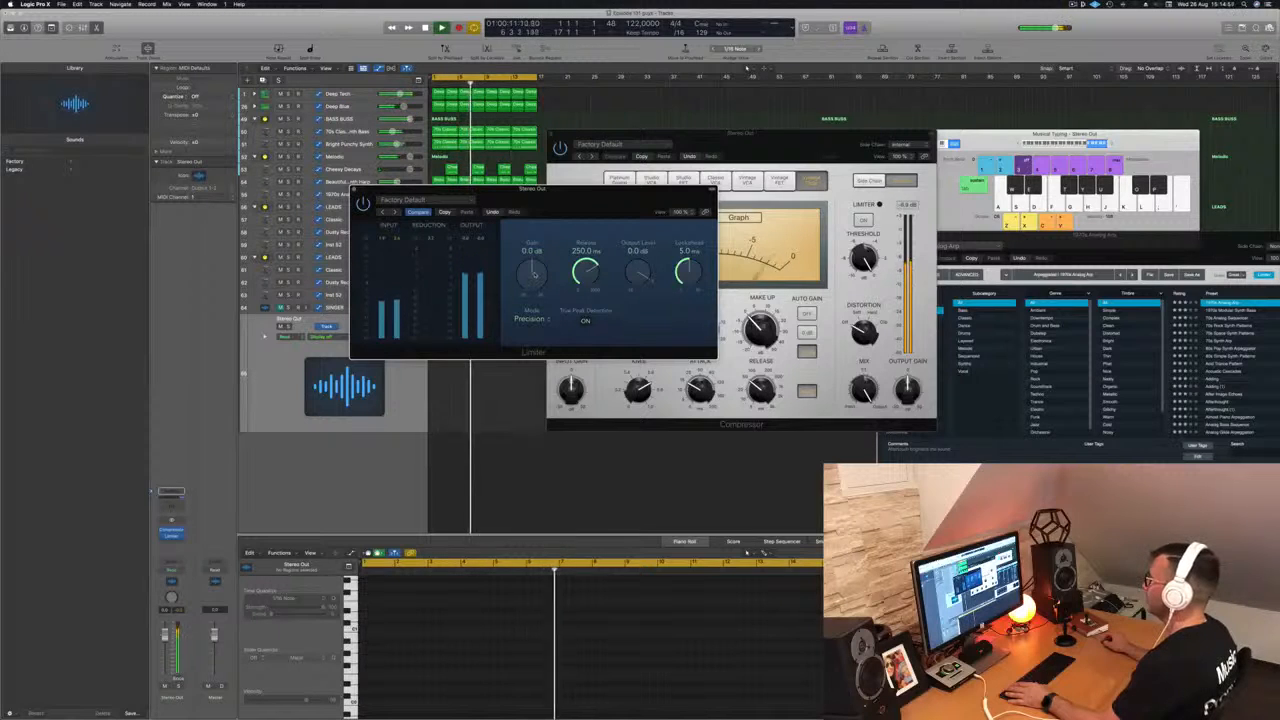
{"action": "left_click_drag", "start_coordinate": [534, 274], "coordinate": [534, 267]}
{"action": "key", "text": "Return"}
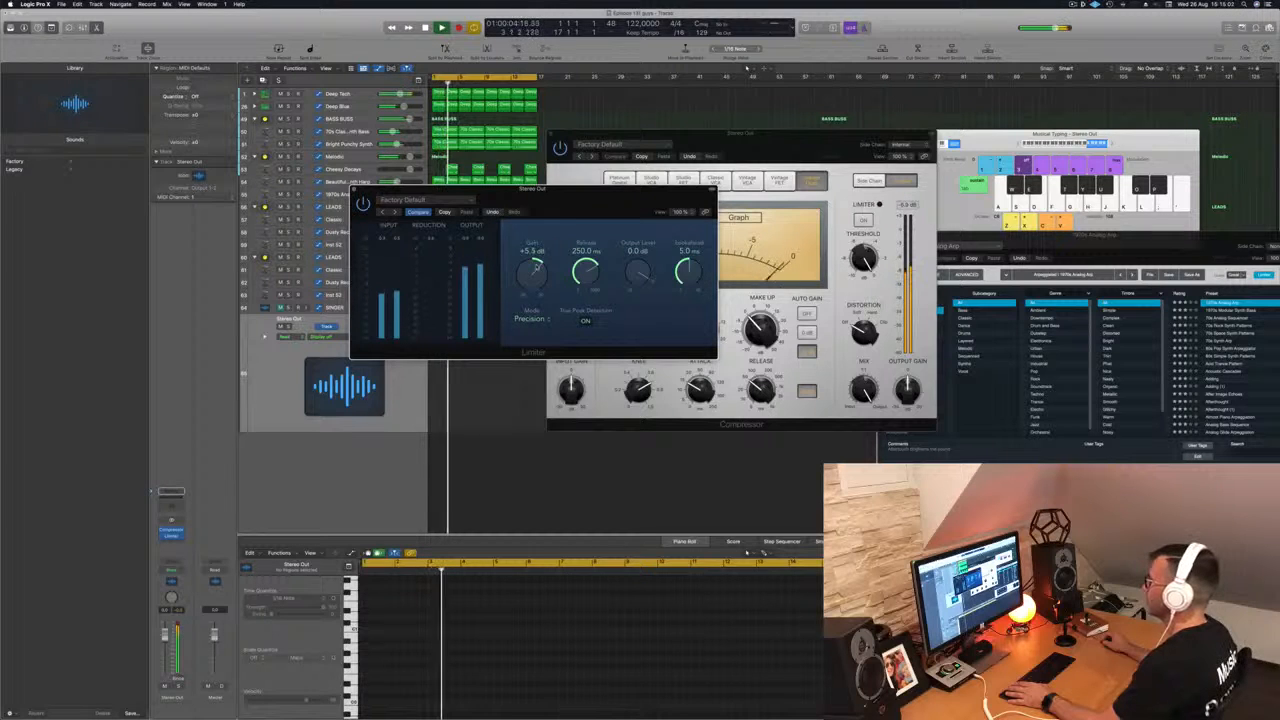
{"action": "left_click_drag", "start_coordinate": [559, 209], "coordinate": [822, 231]}
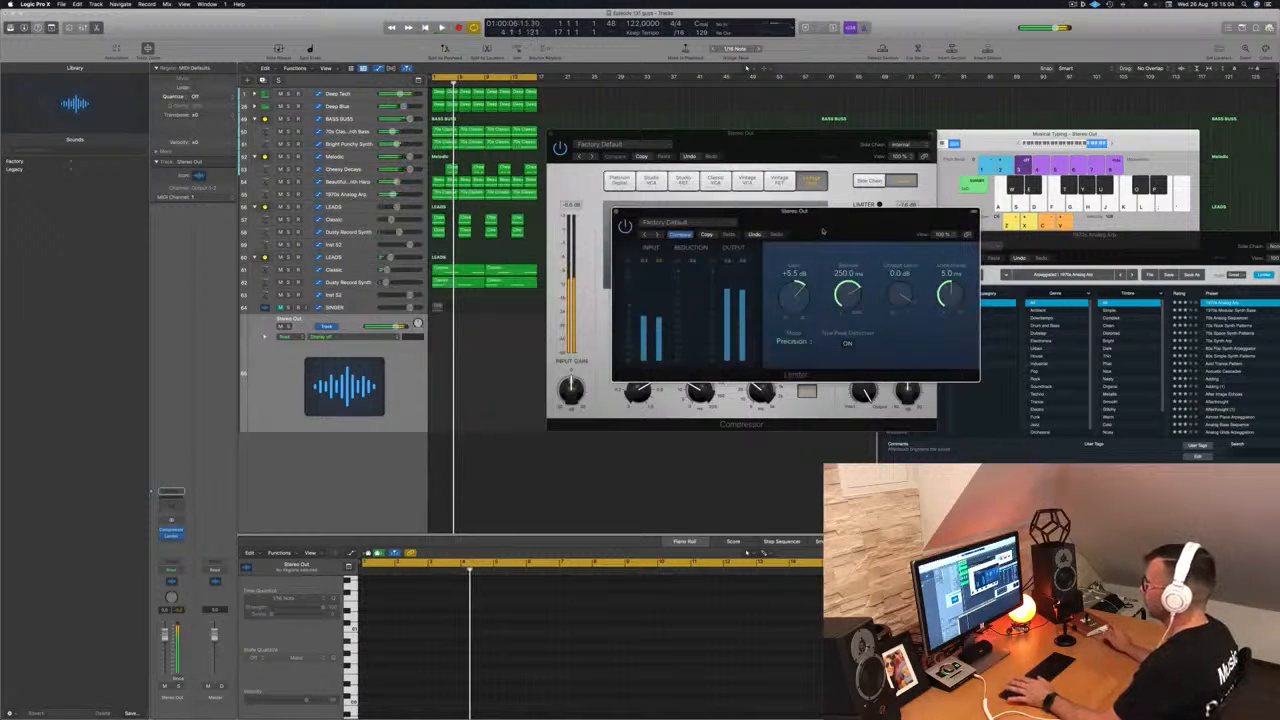
{"action": "key", "text": "Return"}
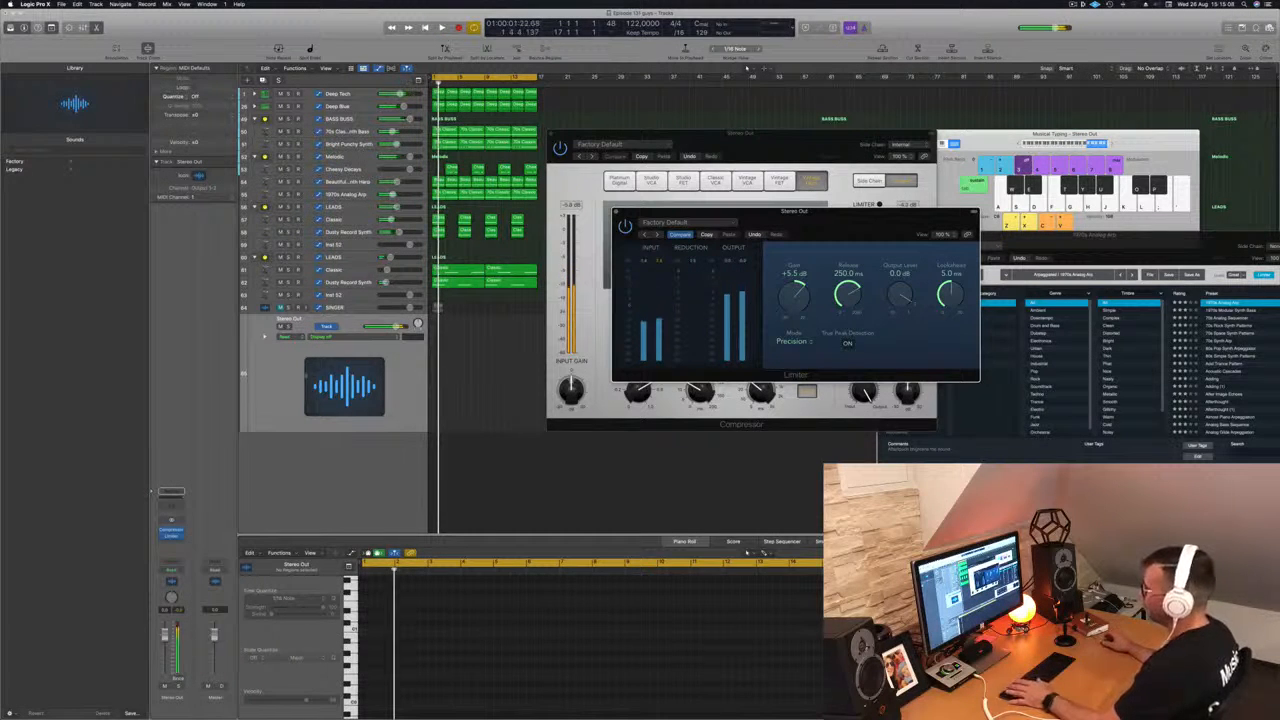
Step: Insert a stereo Multipressor after the Limiter on the Stereo Out channel
{"action": "left_click", "coordinate": [170, 540]}
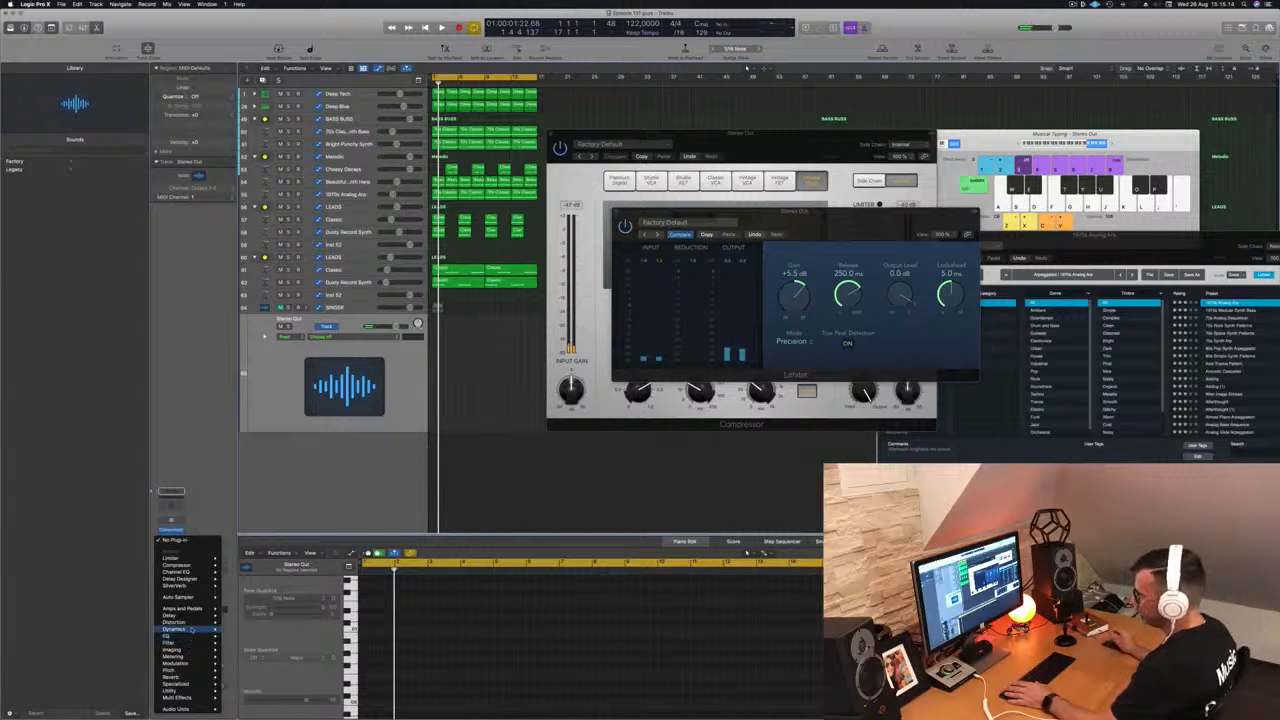
{"action": "mouse_move", "coordinate": [191, 630]}
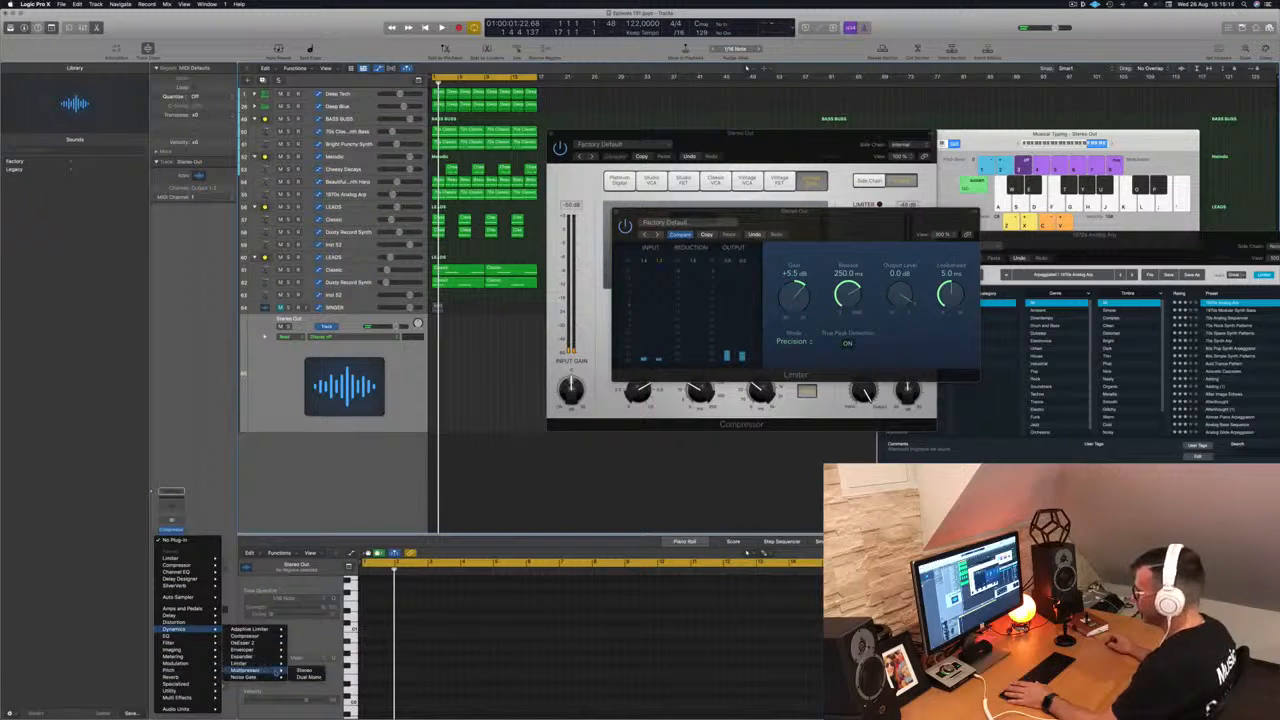
{"action": "left_click", "coordinate": [303, 670]}
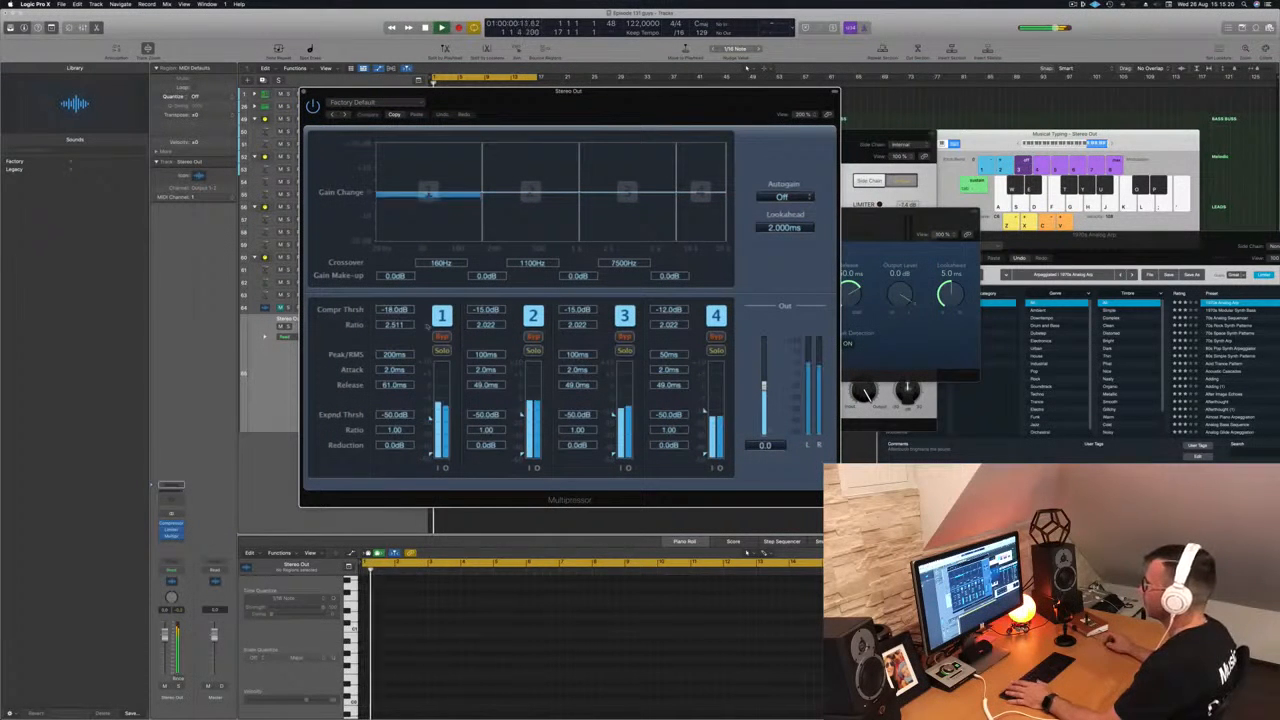
Step: Set the Multipressor's compression thresholds for bands 1 to 4 to -13, -17.5, -26.5 and -33.5 dB during playback, then close its window
{"action": "key", "text": "space"}
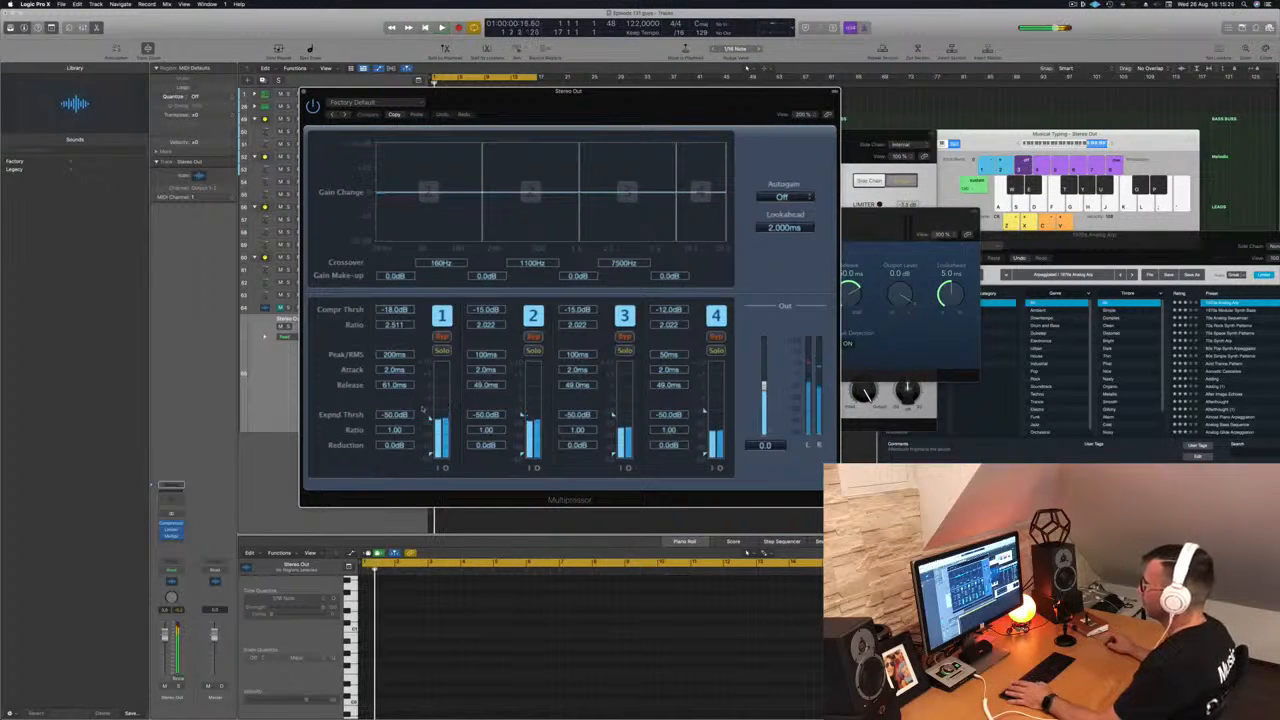
{"action": "key", "text": "space"}
{"action": "left_click_drag", "start_coordinate": [430, 417], "coordinate": [430, 411]}
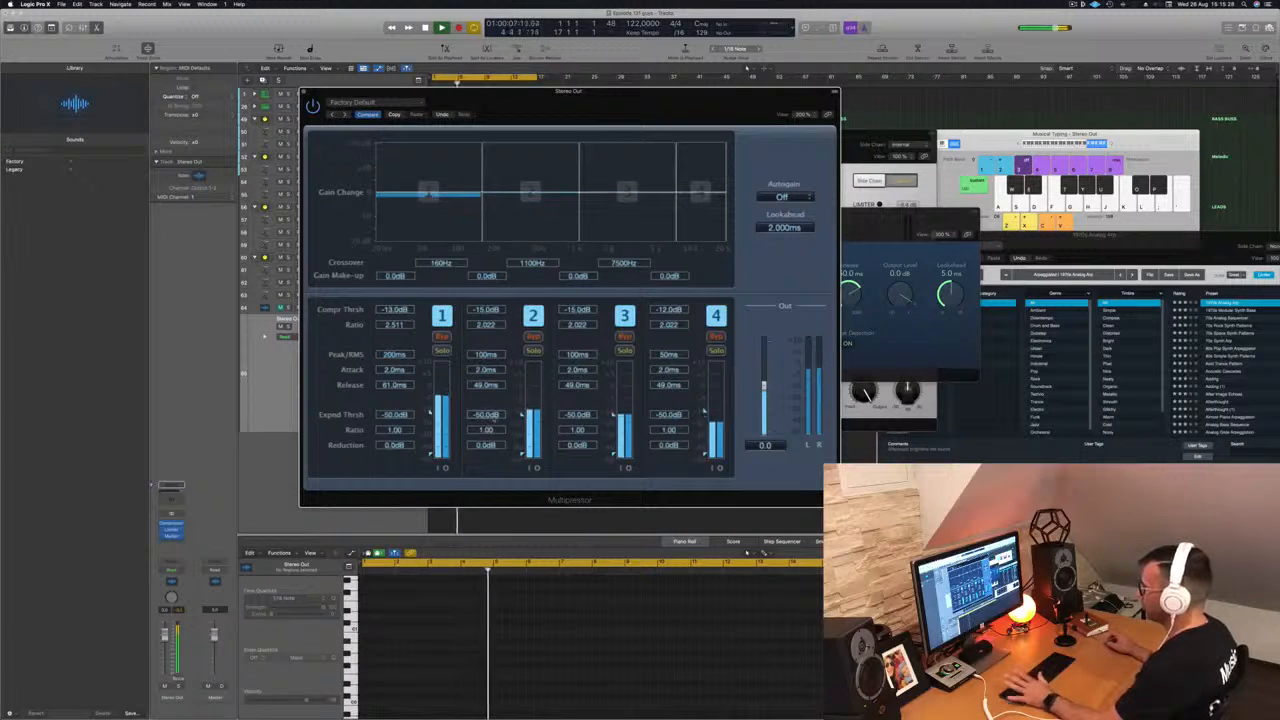
{"action": "left_click_drag", "start_coordinate": [522, 414], "coordinate": [521, 419]}
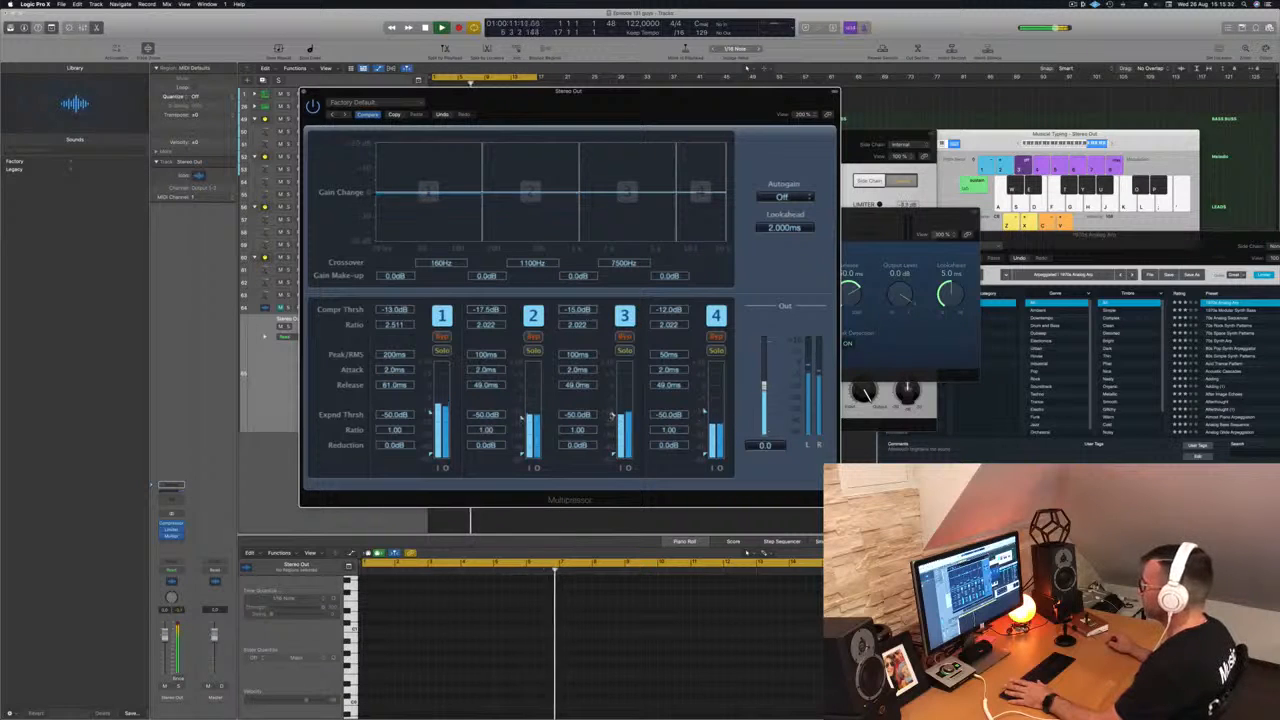
{"action": "left_click_drag", "start_coordinate": [613, 420], "coordinate": [613, 427]}
{"action": "left_click_drag", "start_coordinate": [705, 411], "coordinate": [705, 435]}
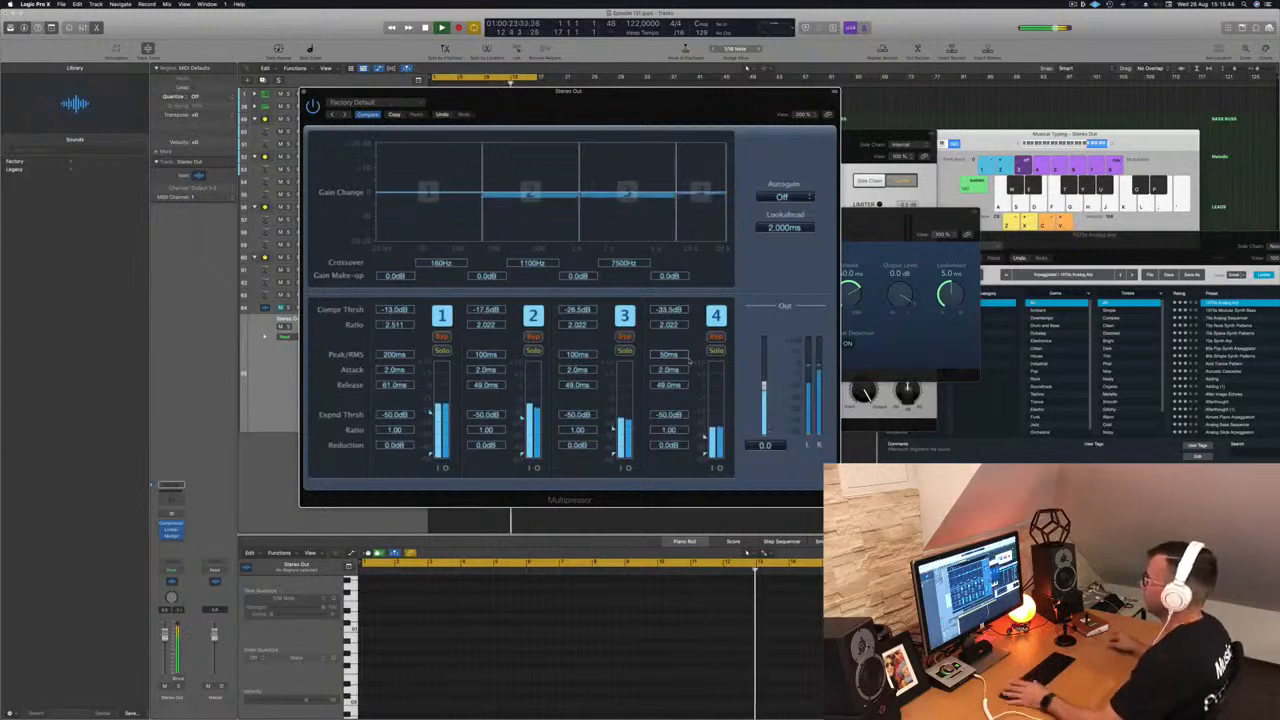
{"action": "left_click_drag", "start_coordinate": [472, 95], "coordinate": [453, 98]}
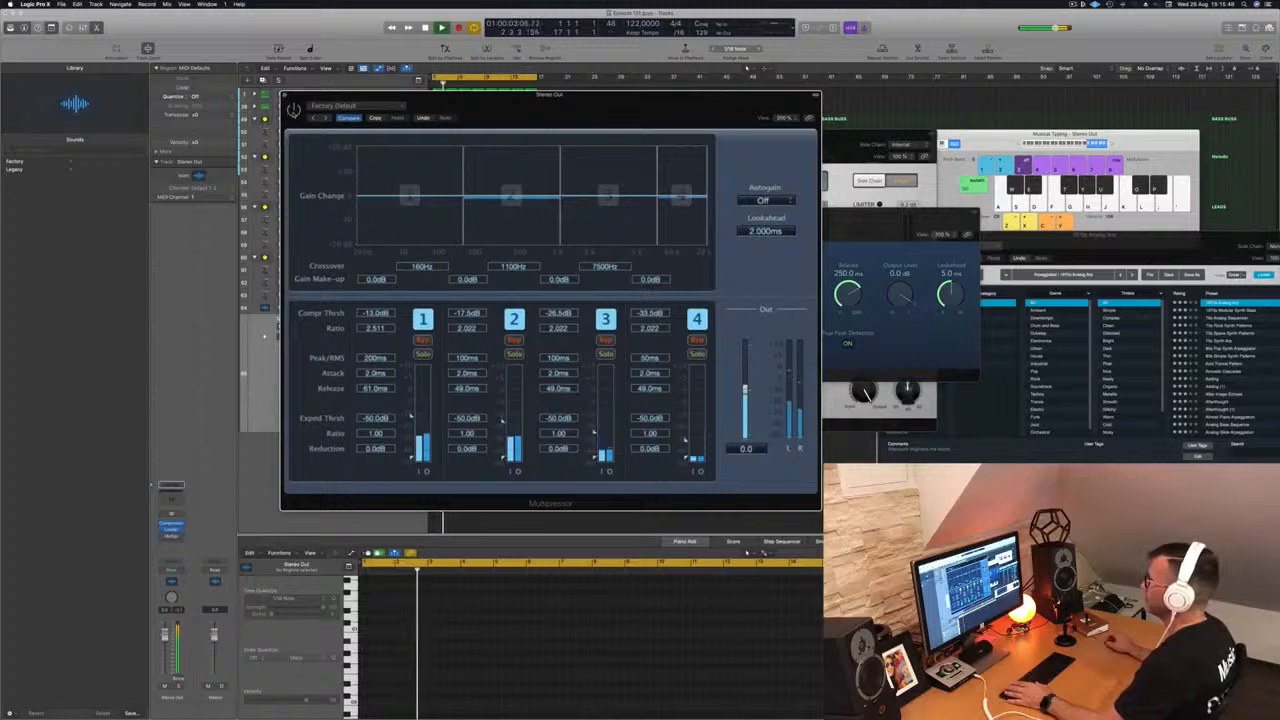
{"action": "left_click", "coordinate": [284, 95]}
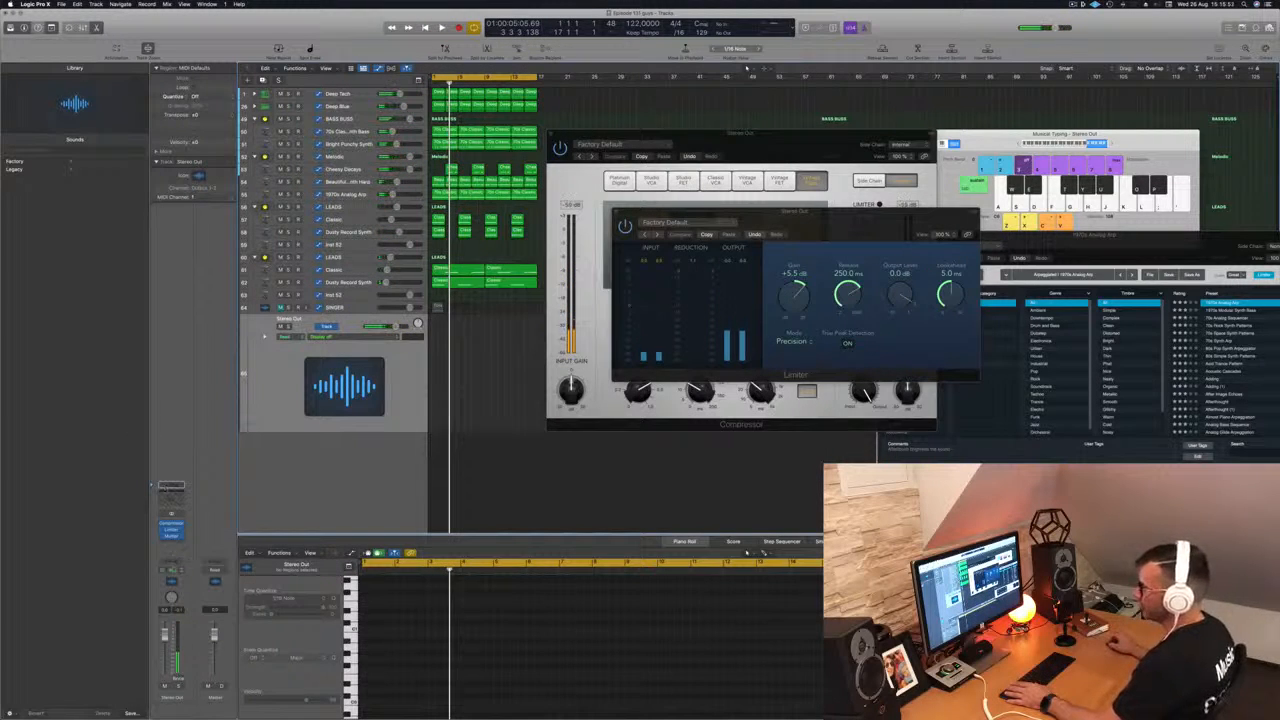
Step: Insert a stereo Vintage Tube EQ after the Multipressor on the Stereo Out channel and load its Enhanced Mix preset
{"action": "left_click", "coordinate": [172, 541]}
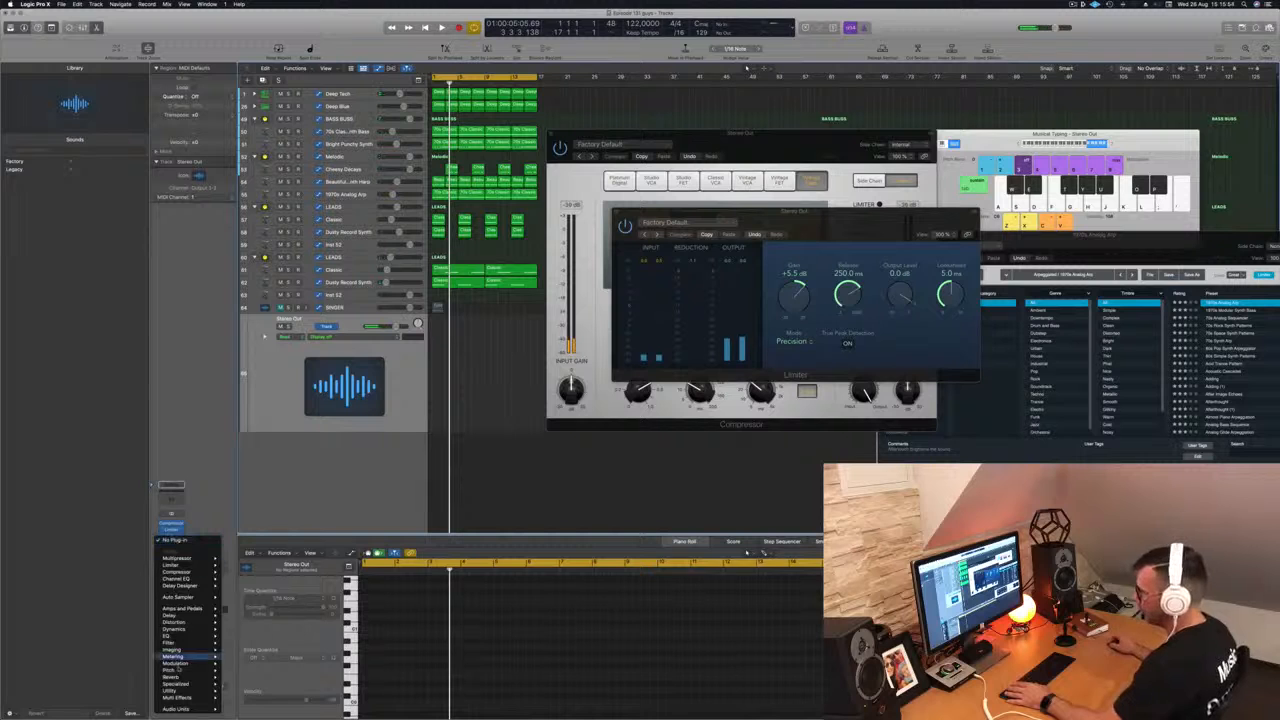
{"action": "mouse_move", "coordinate": [184, 637]}
{"action": "mouse_move", "coordinate": [265, 663]}
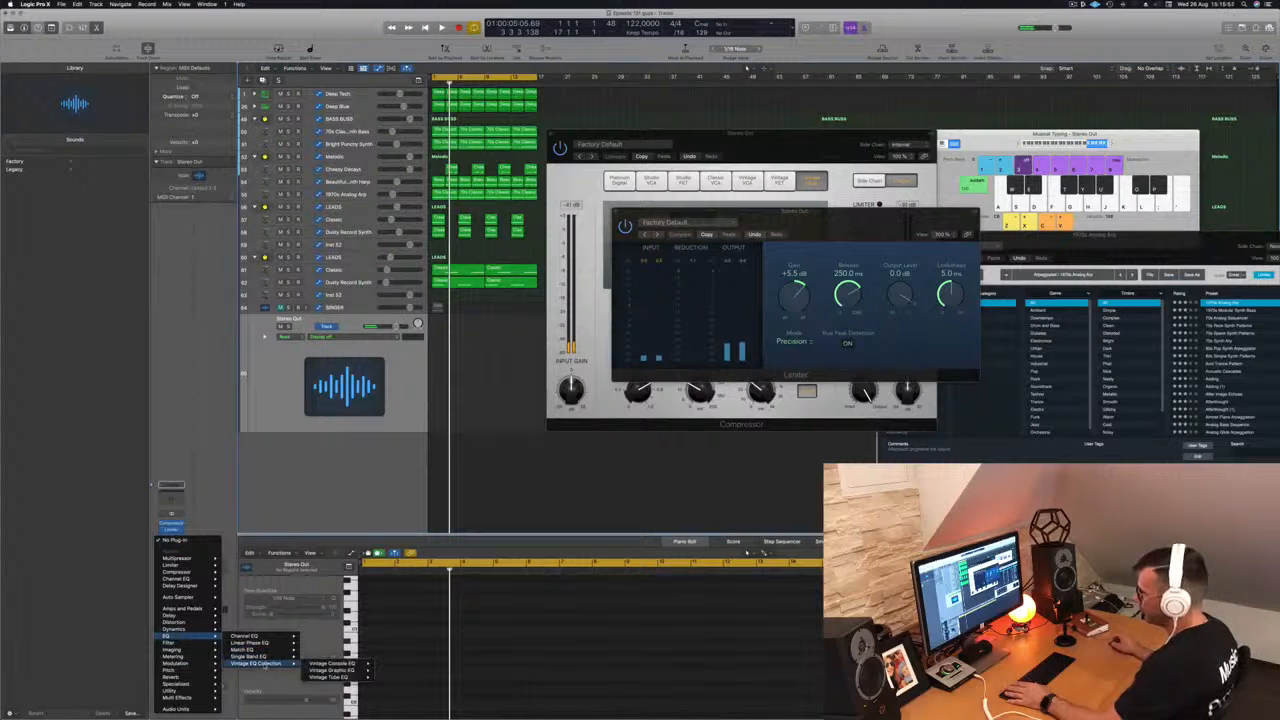
{"action": "left_click", "coordinate": [392, 678]}
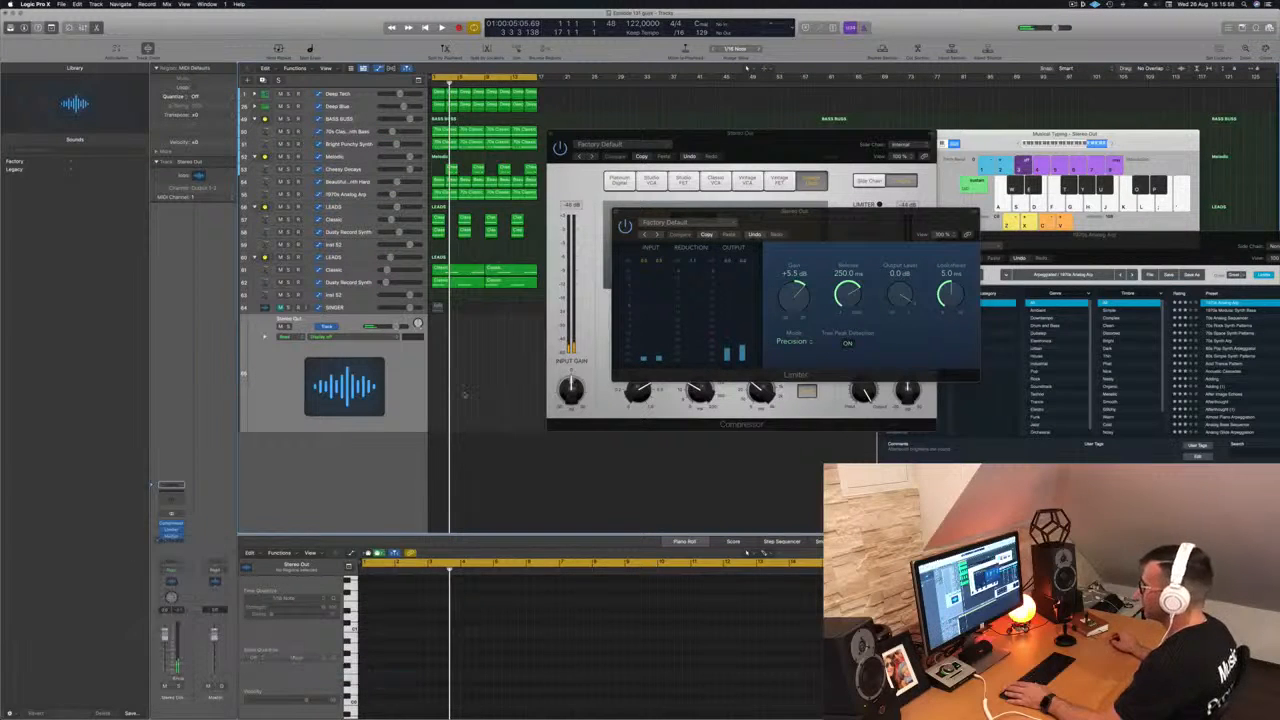
{"action": "left_click_drag", "start_coordinate": [622, 124], "coordinate": [746, 144]}
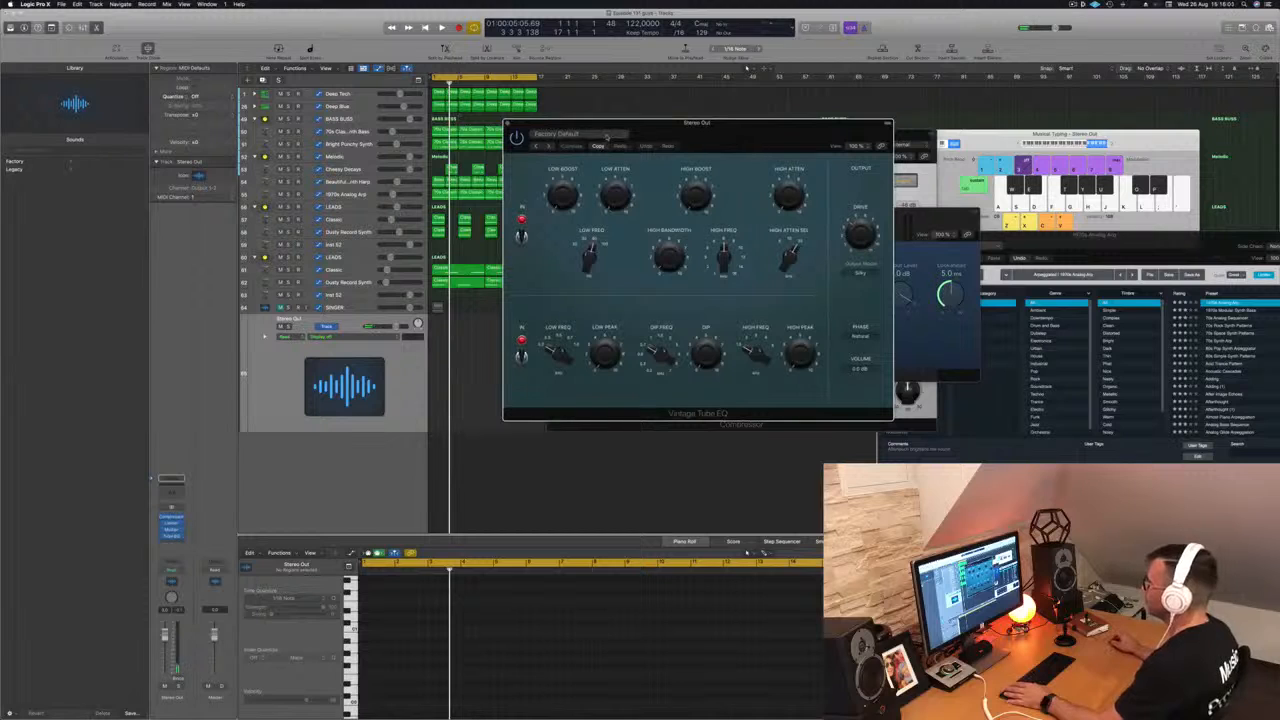
{"action": "left_click", "coordinate": [606, 137]}
{"action": "mouse_move", "coordinate": [597, 353]}
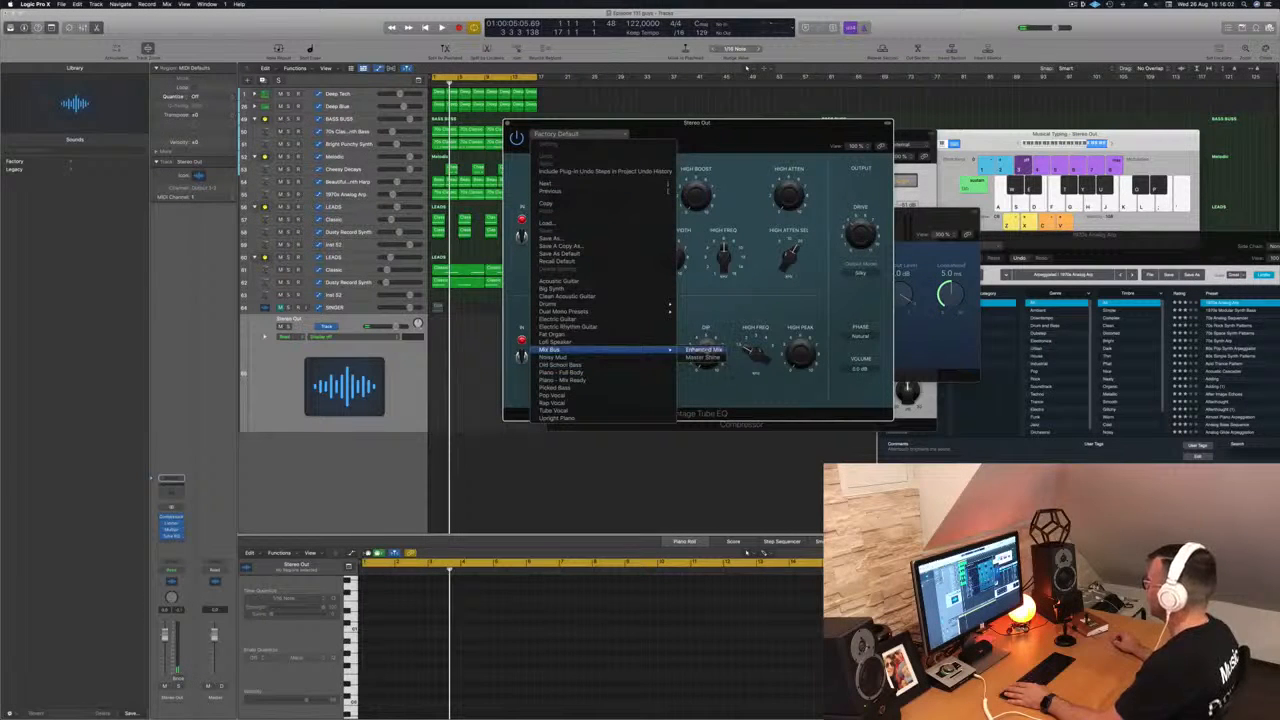
{"action": "left_click", "coordinate": [709, 350]}
Step: Play the track from the start to audition the Vintage Tube EQ, comparing the sound with it bypassed
{"action": "key", "text": "space"}
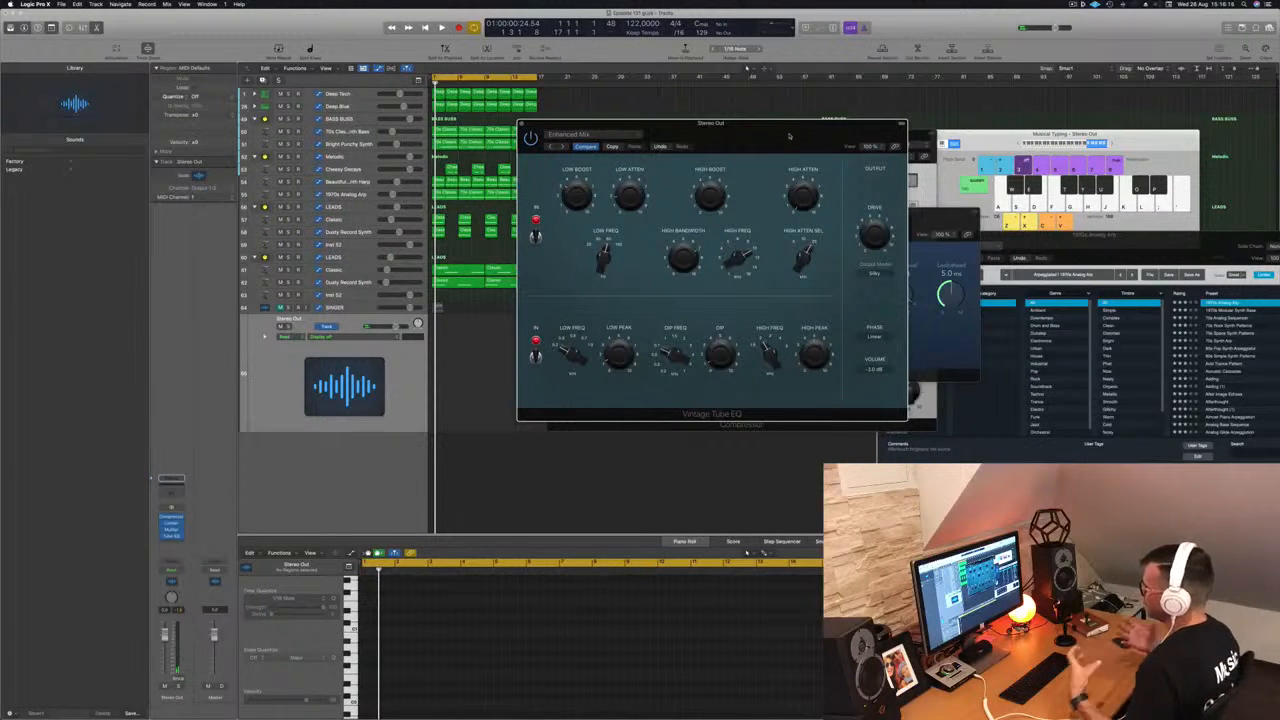
{"action": "key", "text": "space"}
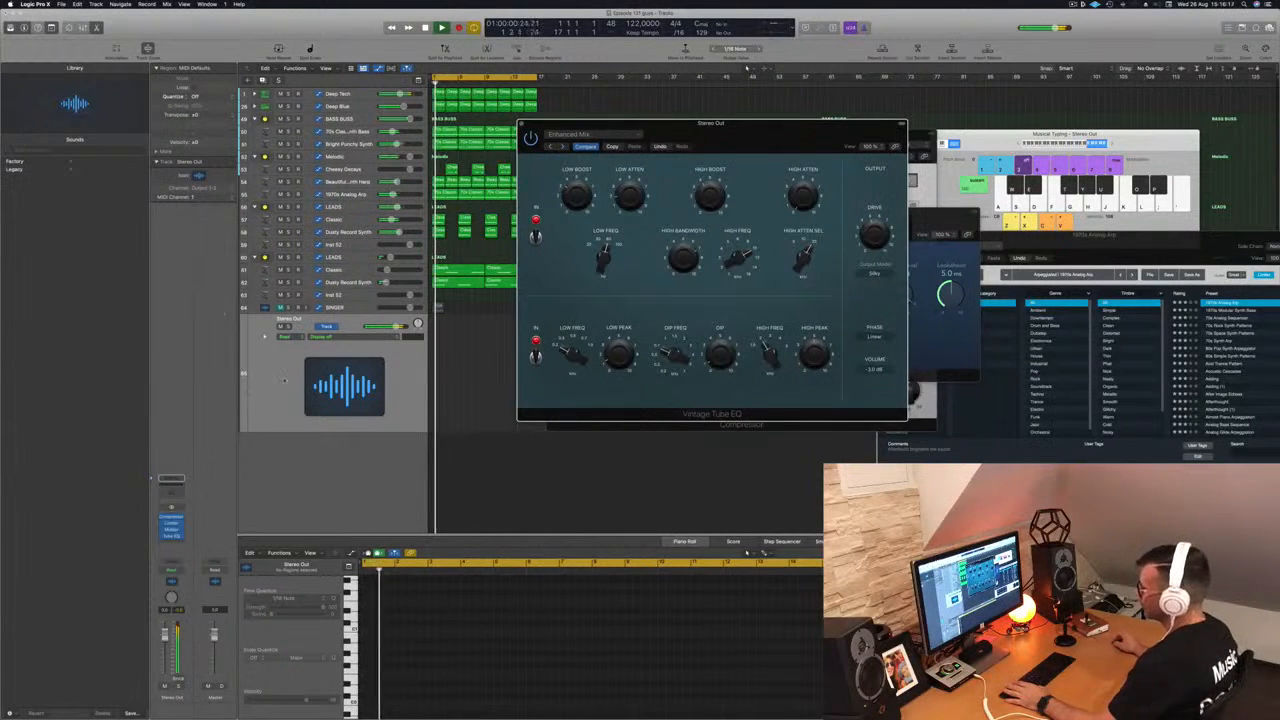
{"action": "left_click", "coordinate": [284, 378]}
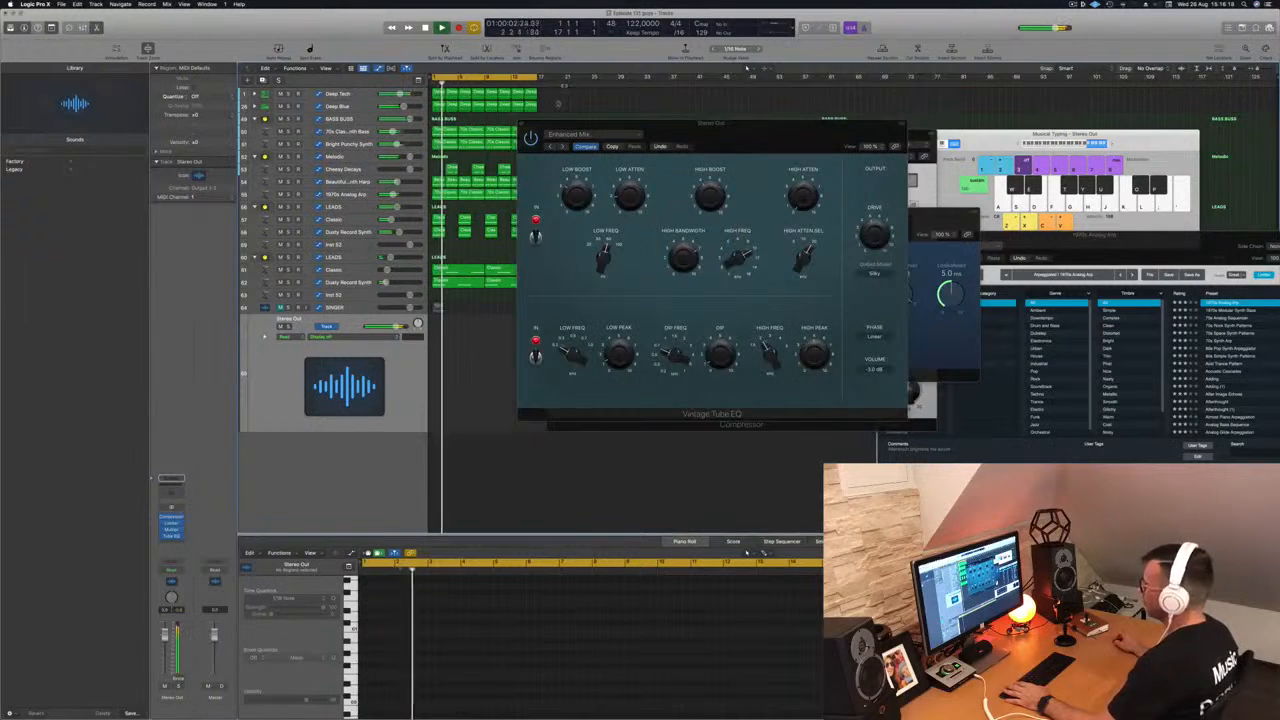
{"action": "left_click", "coordinate": [533, 141]}
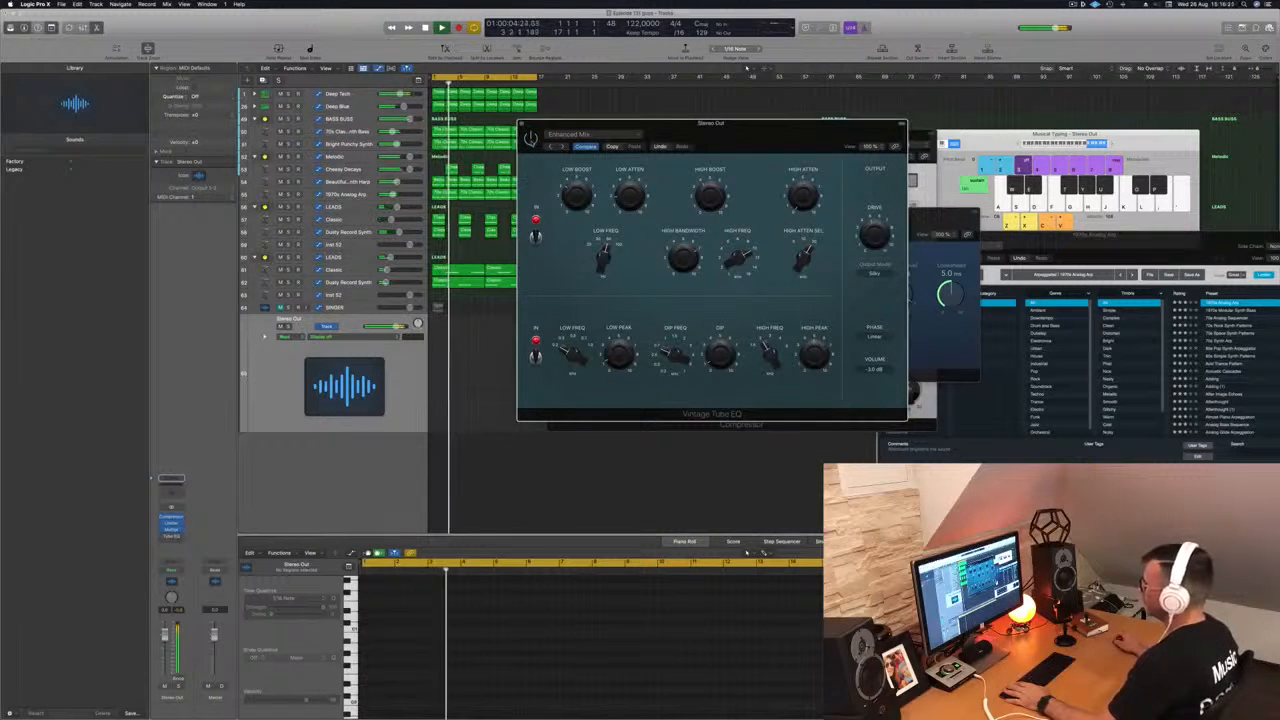
{"action": "left_click", "coordinate": [284, 375]}
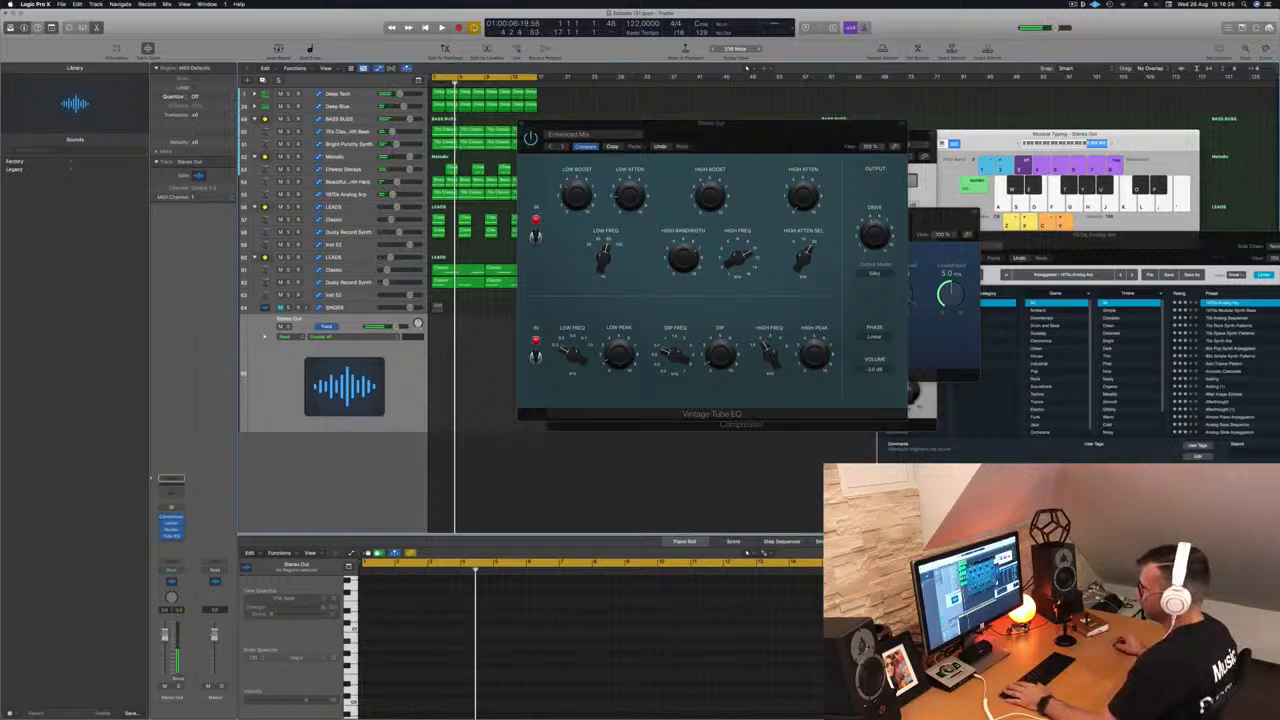
Step: Insert a second stereo Compressor after the Vintage Tube EQ on the Stereo Out channel and load the Smooth Compression preset
{"action": "left_click", "coordinate": [171, 539]}
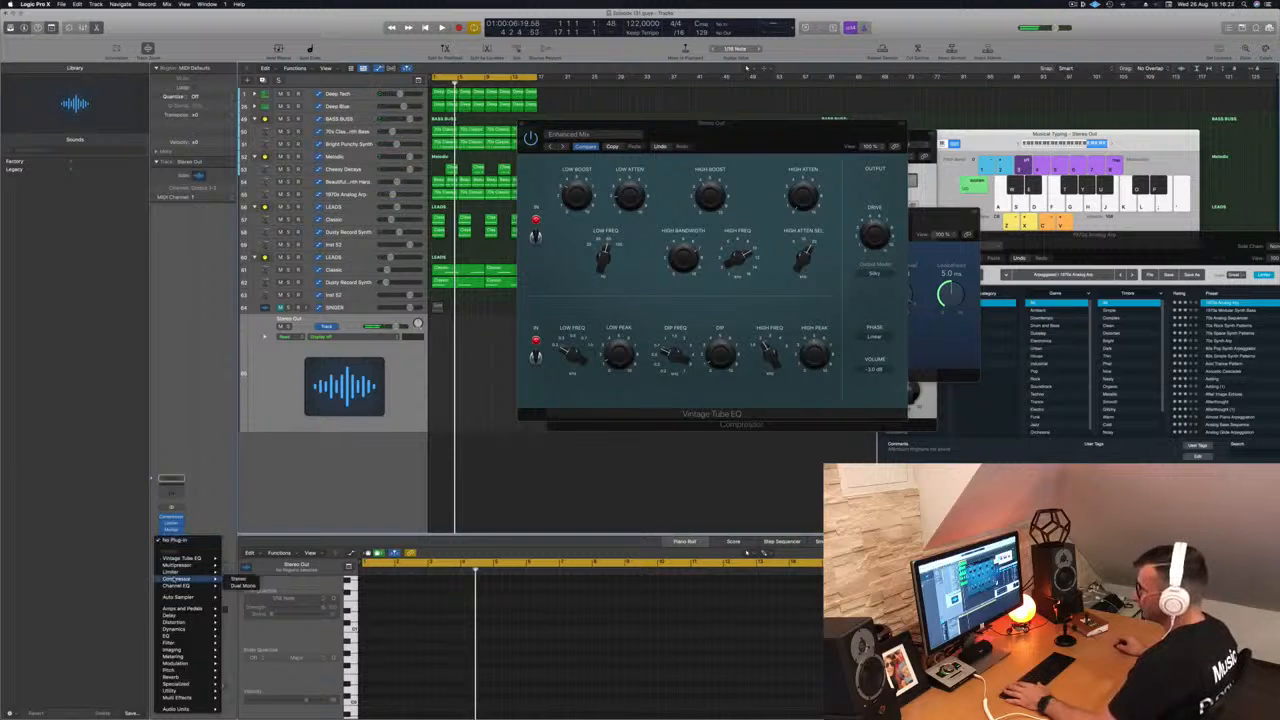
{"action": "left_click", "coordinate": [240, 579]}
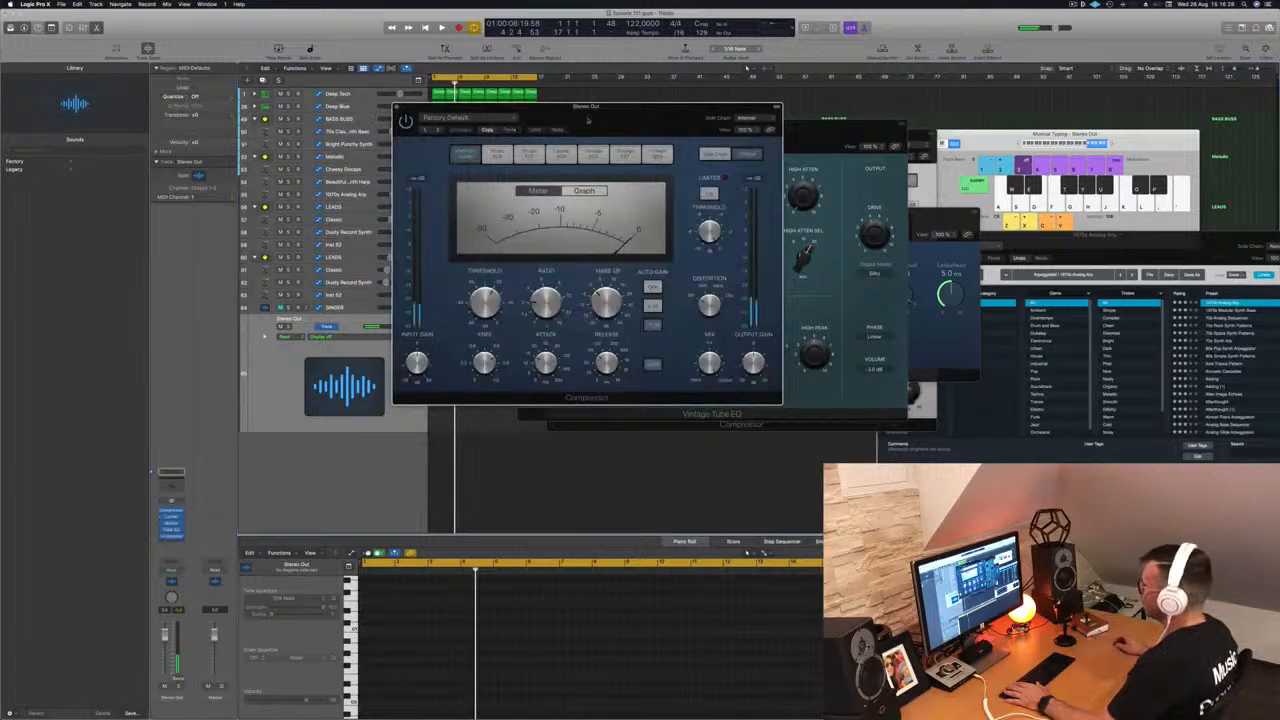
{"action": "left_click_drag", "start_coordinate": [588, 120], "coordinate": [659, 130]}
{"action": "left_click", "coordinate": [549, 131]}
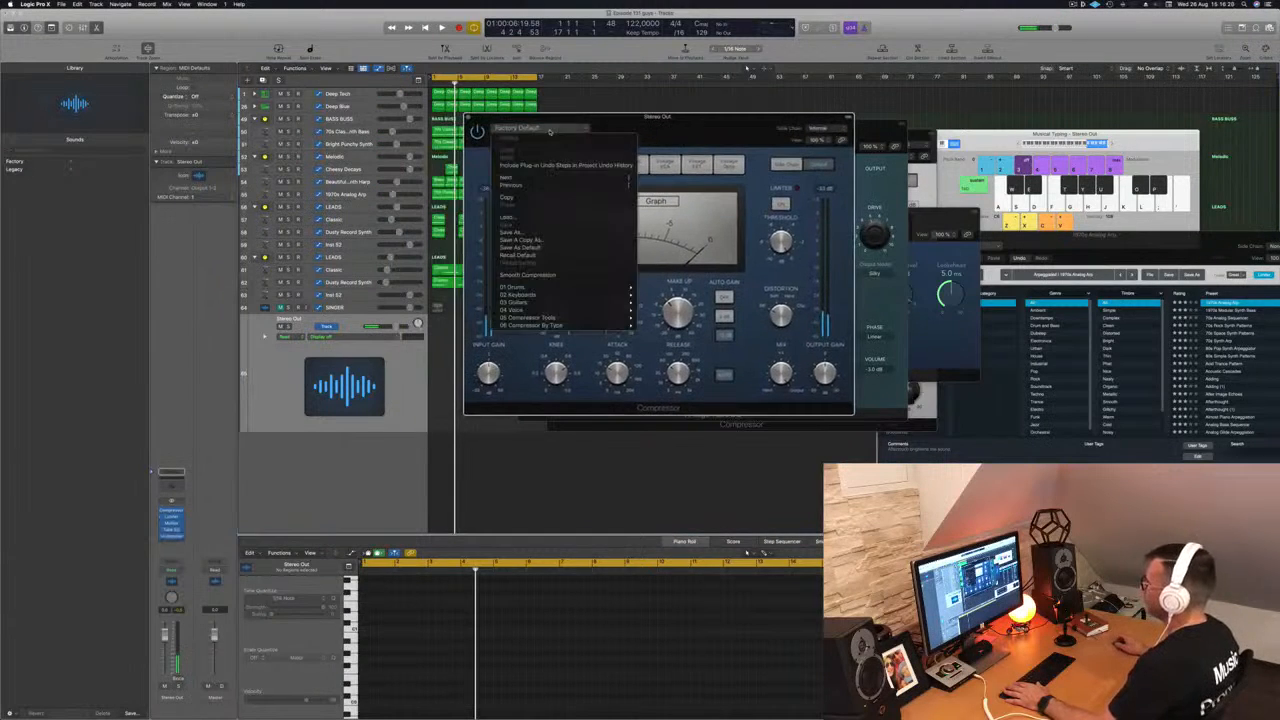
{"action": "left_click", "coordinate": [558, 275]}
{"action": "left_click_drag", "start_coordinate": [722, 118], "coordinate": [631, 116]}
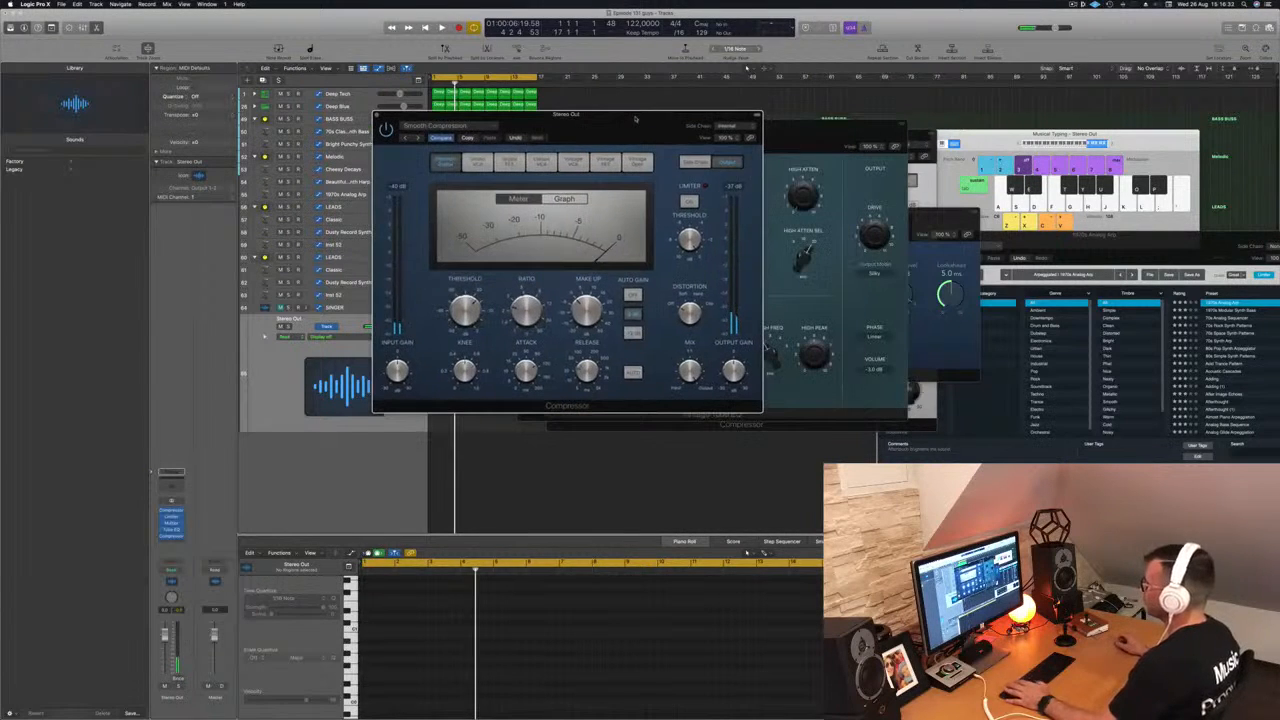
Step: Adjust the second Compressor's threshold while replaying from the start, and reset the Stereo Out channel's peak level indicator
{"action": "key", "text": "space"}
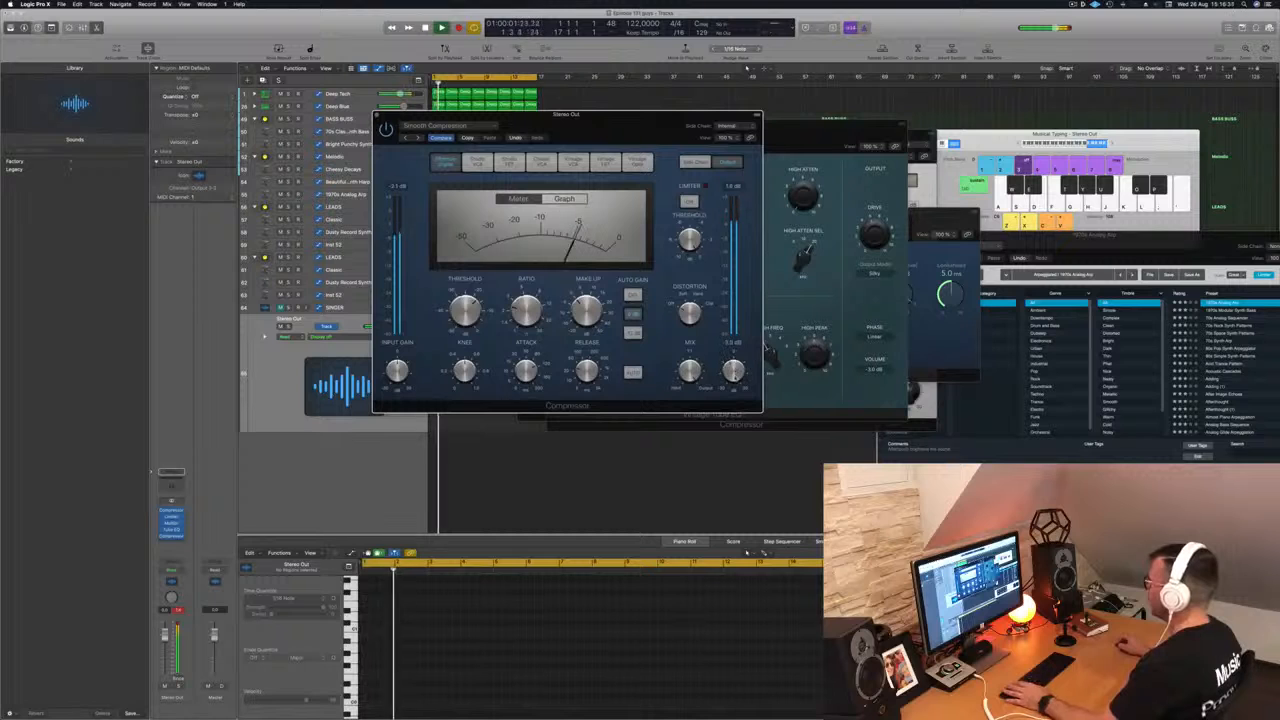
{"action": "key", "text": "Return"}
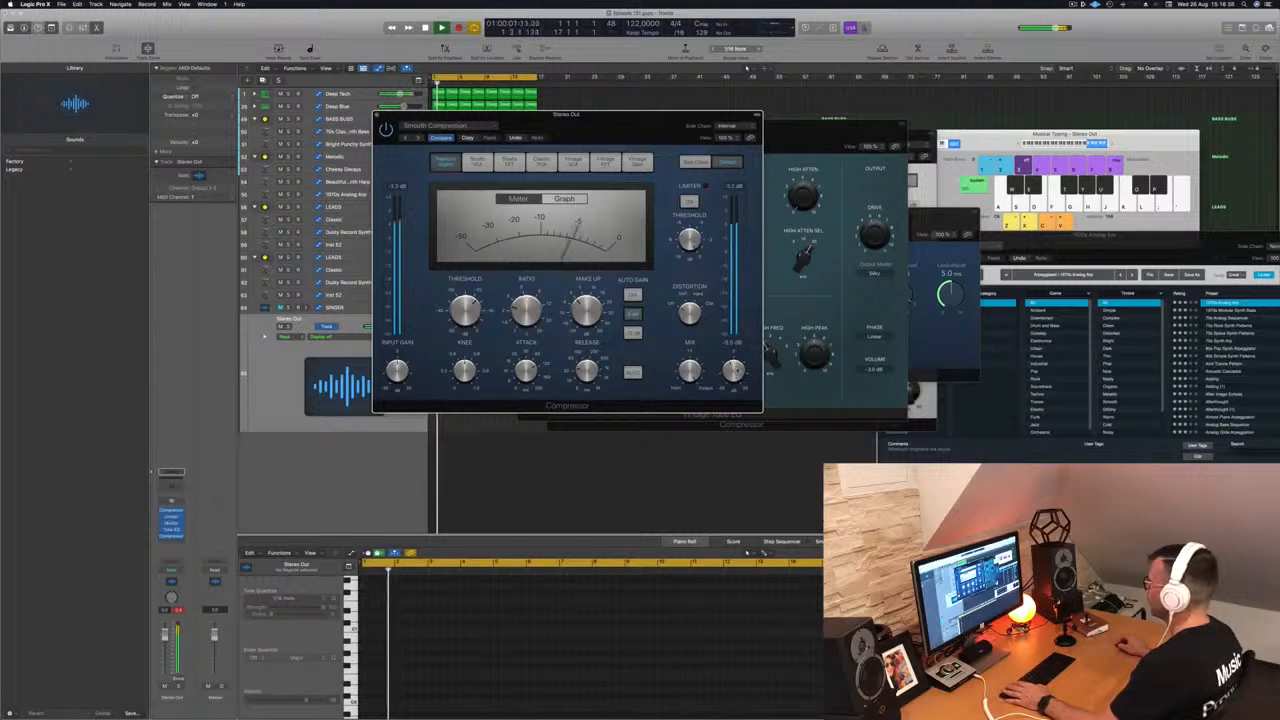
{"action": "left_click_drag", "start_coordinate": [566, 115], "coordinate": [724, 134]}
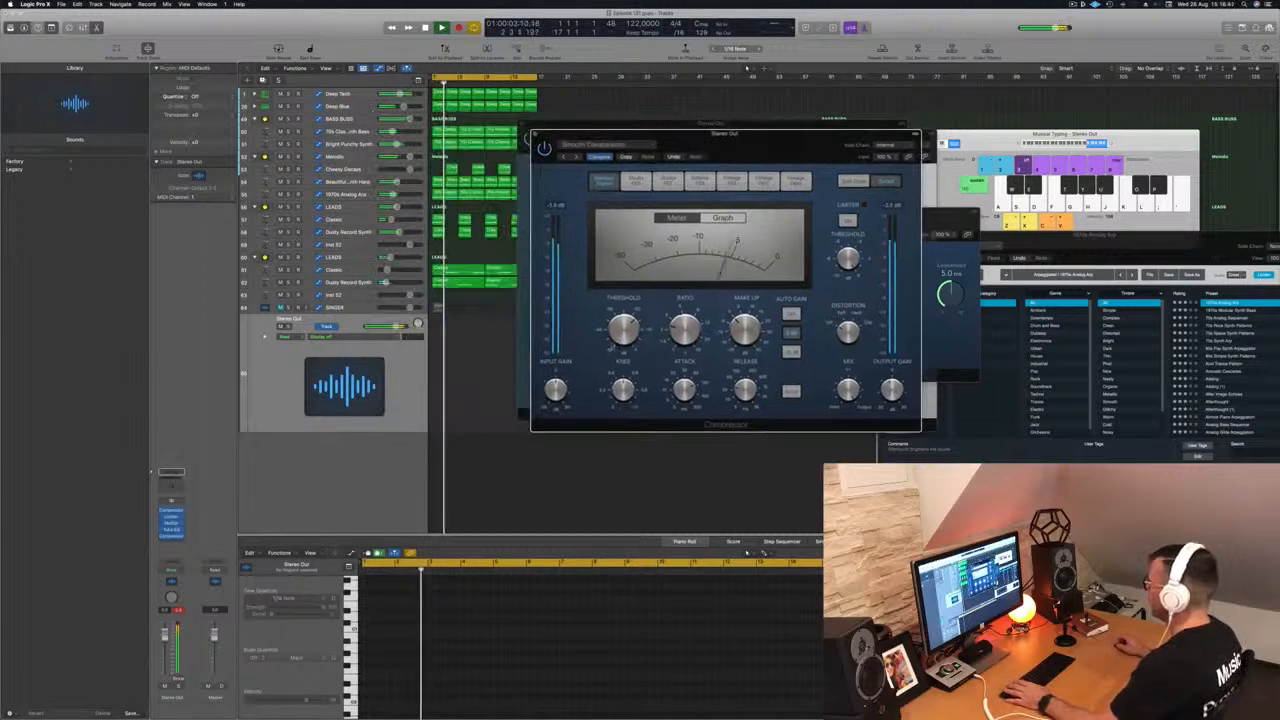
{"action": "key", "text": "space"}
{"action": "key", "text": "Return"}
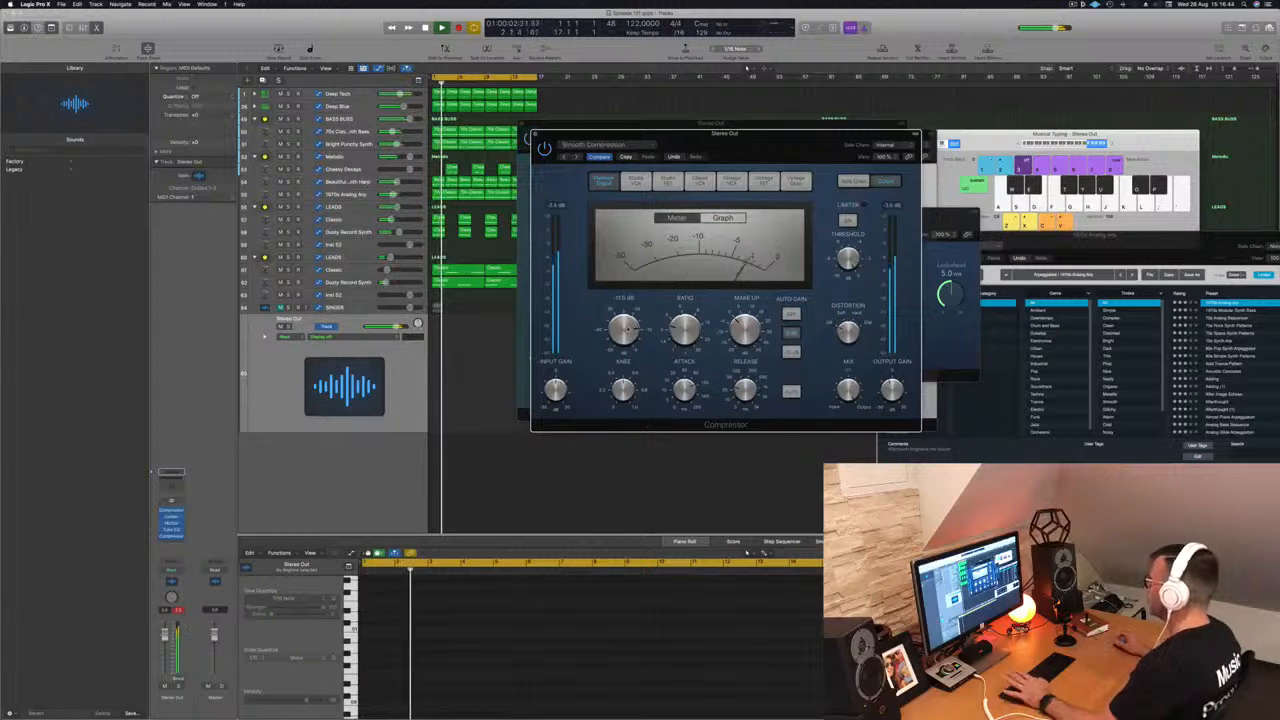
{"action": "key", "text": "Return"}
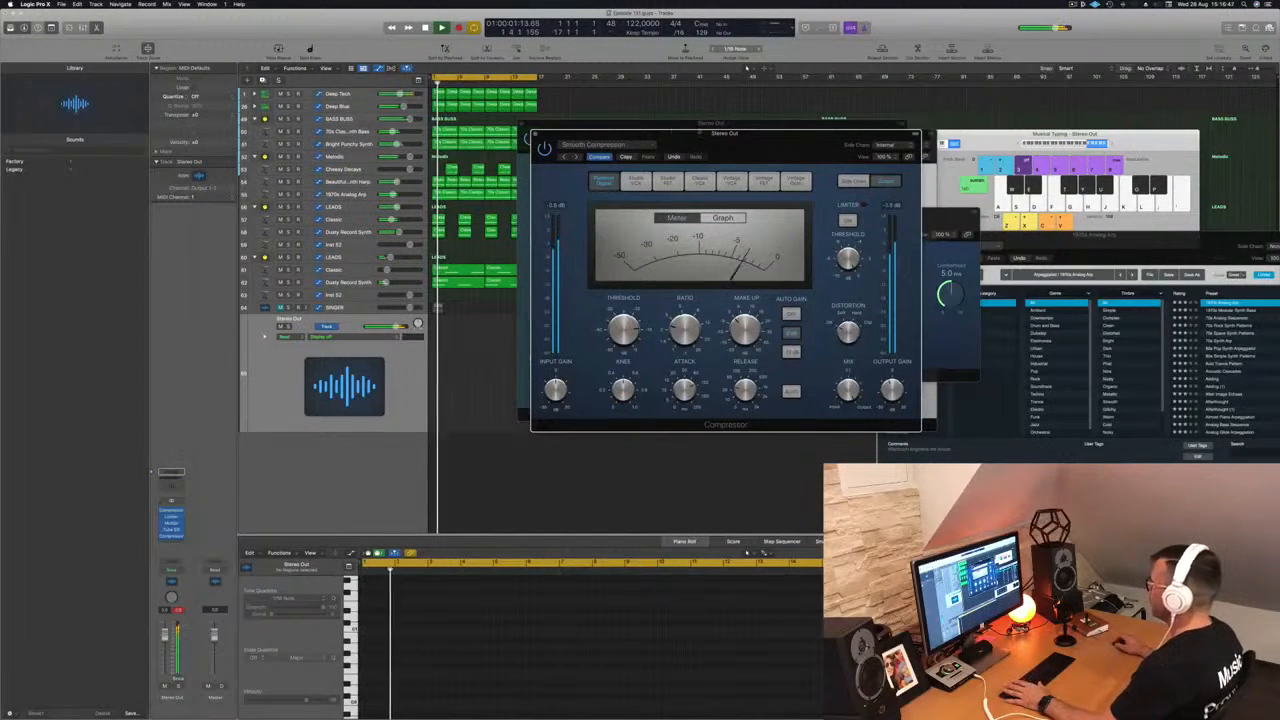
{"action": "left_click_drag", "start_coordinate": [700, 132], "coordinate": [796, 136]}
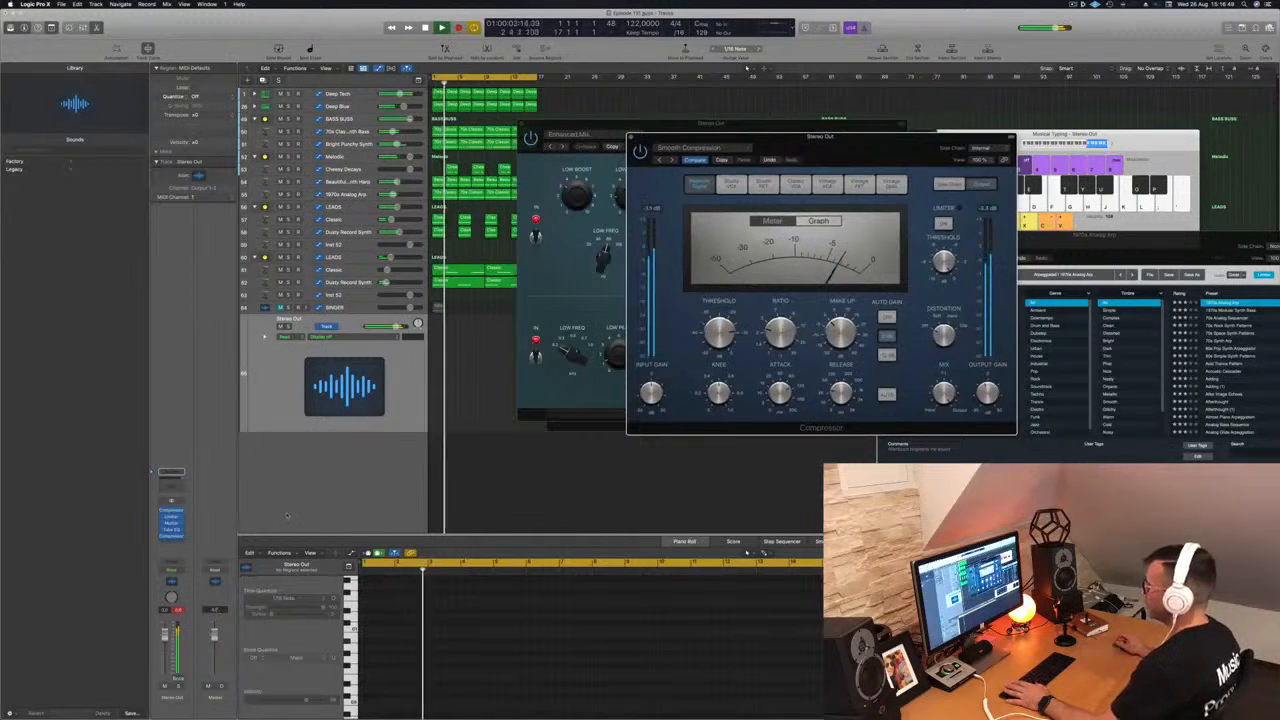
{"action": "left_click", "coordinate": [178, 610]}
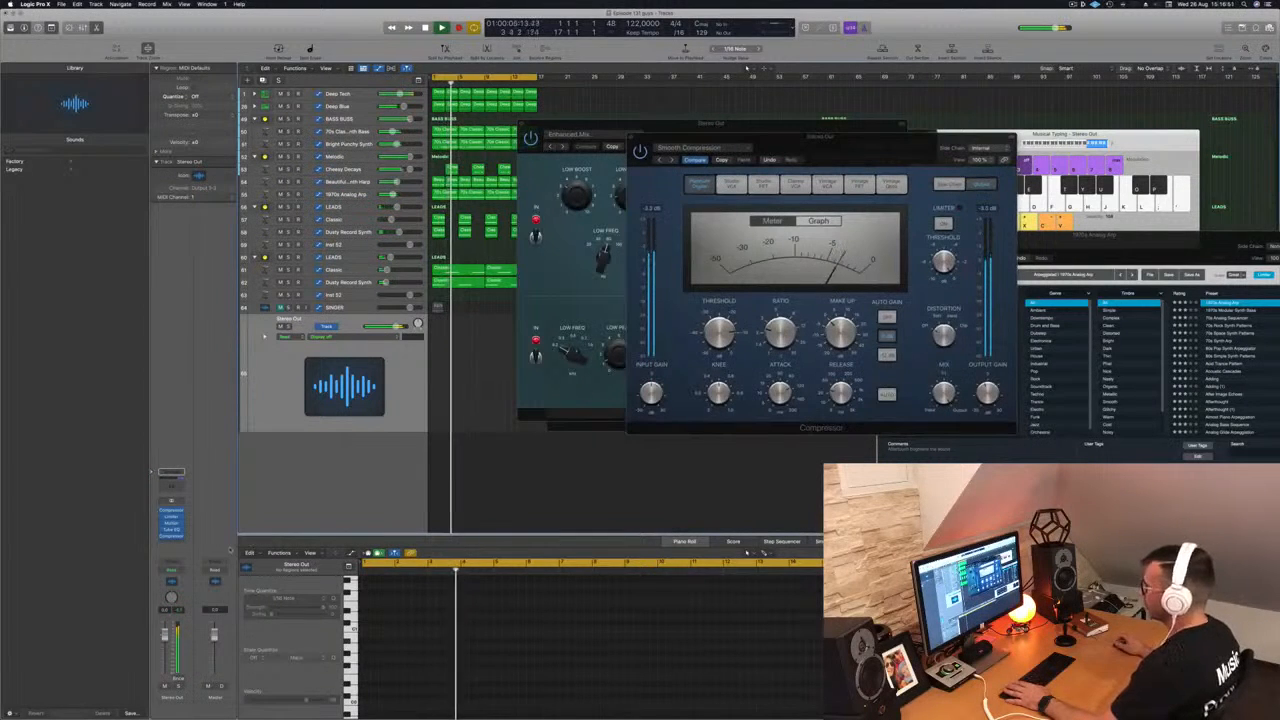
Step: Insert a stereo Adaptive Limiter after the second Compressor on the Stereo Out channel and play the track from the start
{"action": "left_click", "coordinate": [176, 541]}
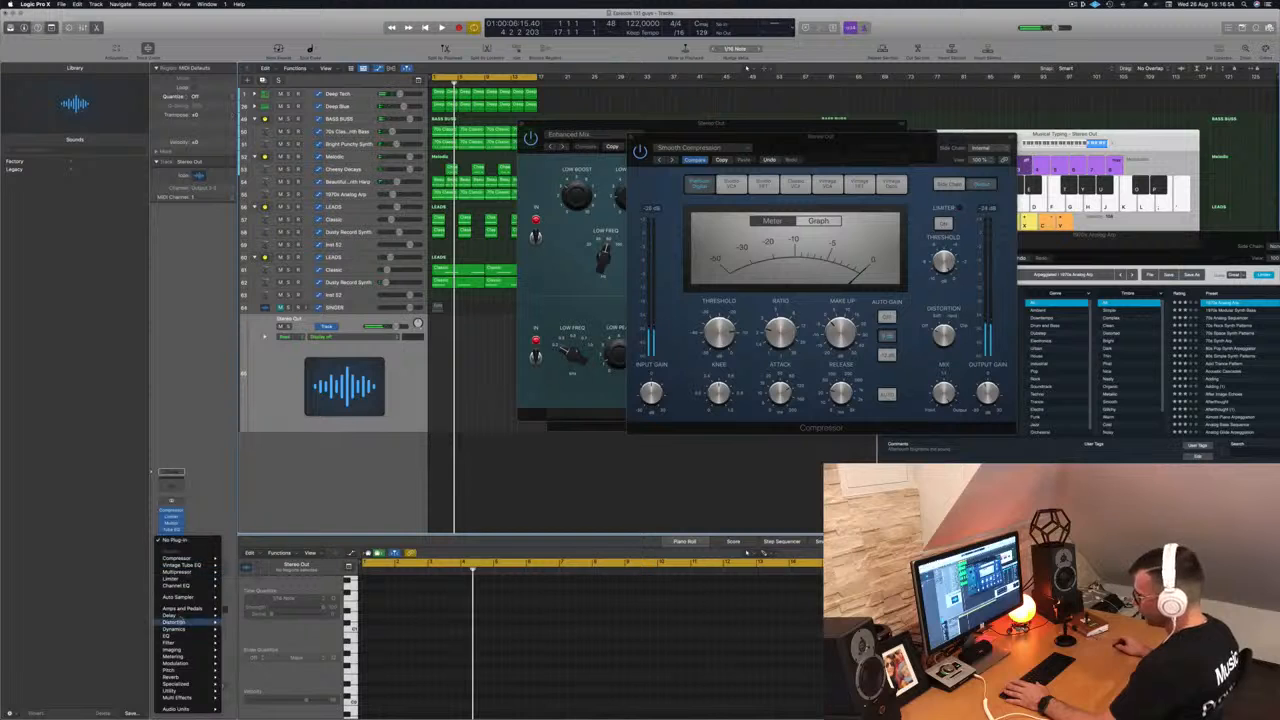
{"action": "mouse_move", "coordinate": [178, 629]}
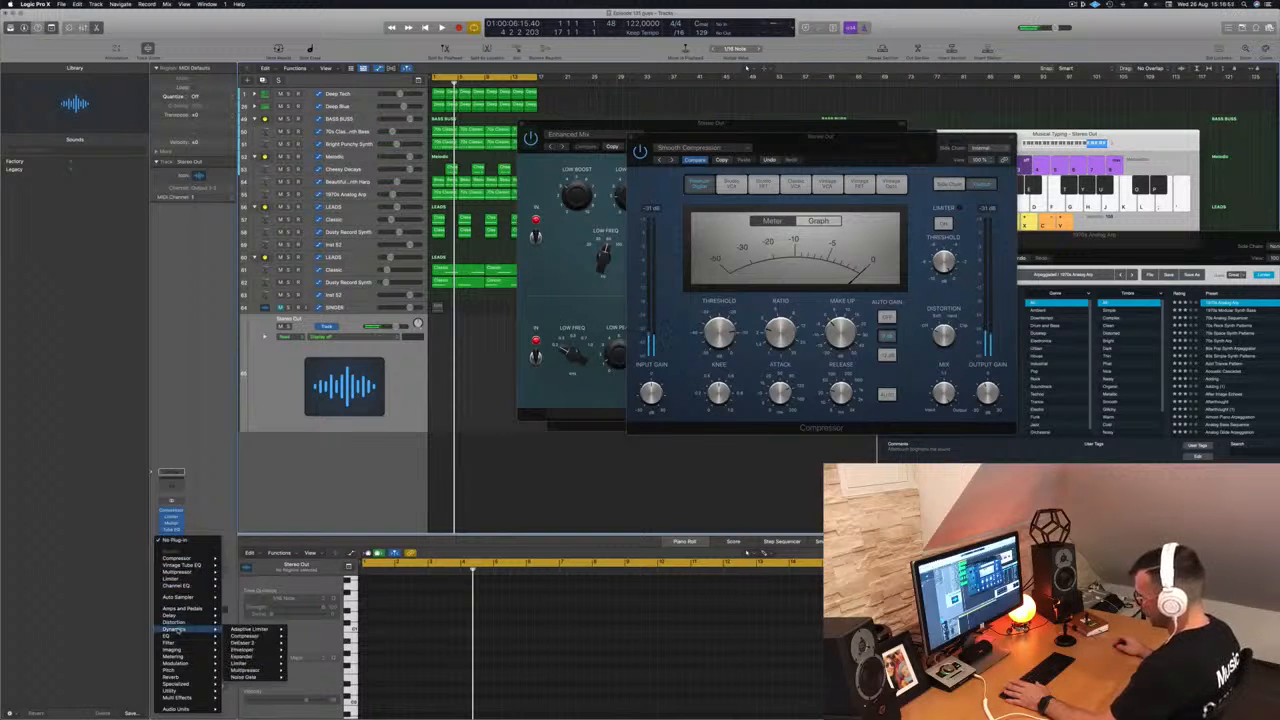
{"action": "left_click", "coordinate": [303, 629]}
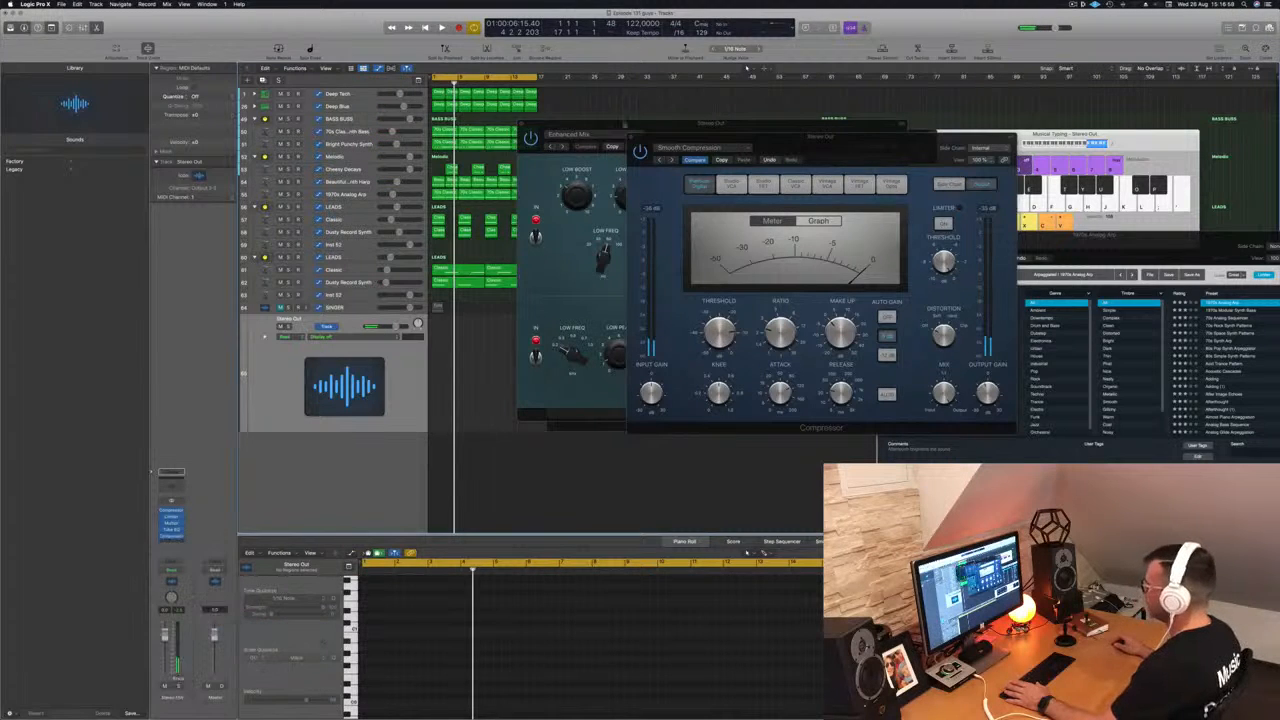
{"action": "left_click_drag", "start_coordinate": [573, 103], "coordinate": [730, 125]}
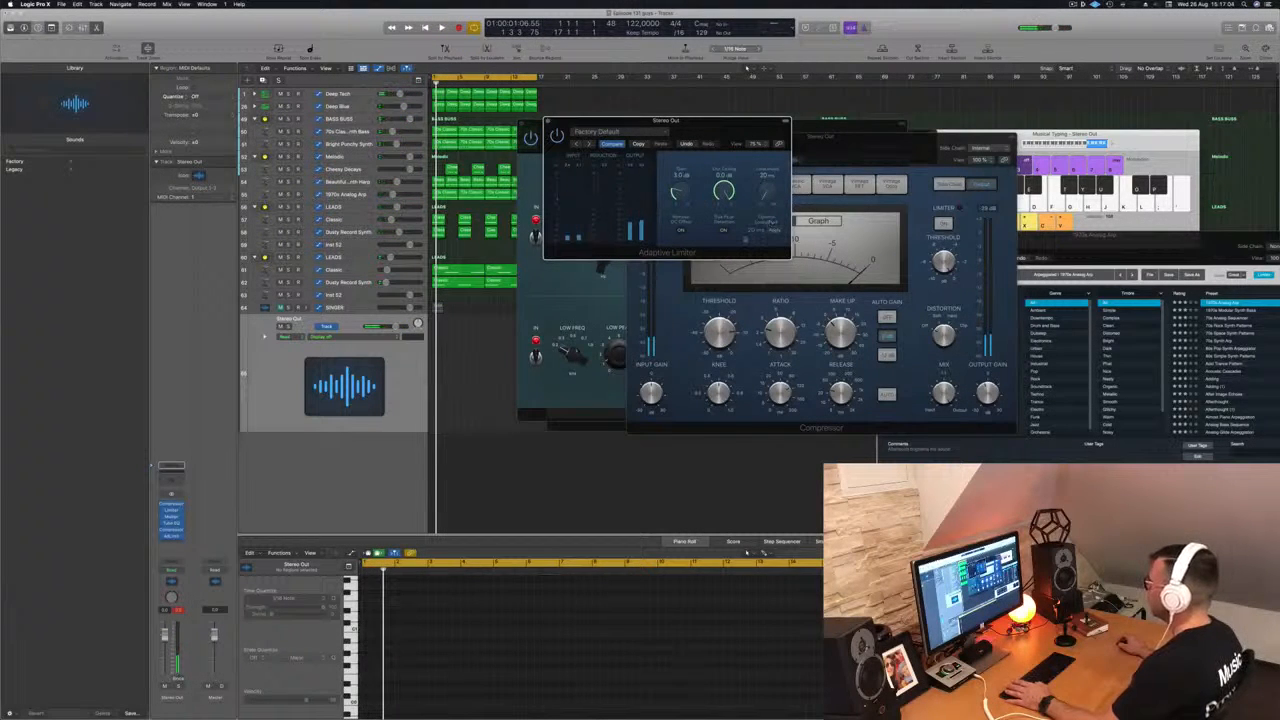
{"action": "key", "text": "space"}
{"action": "left_click_drag", "start_coordinate": [731, 122], "coordinate": [1053, 131]}
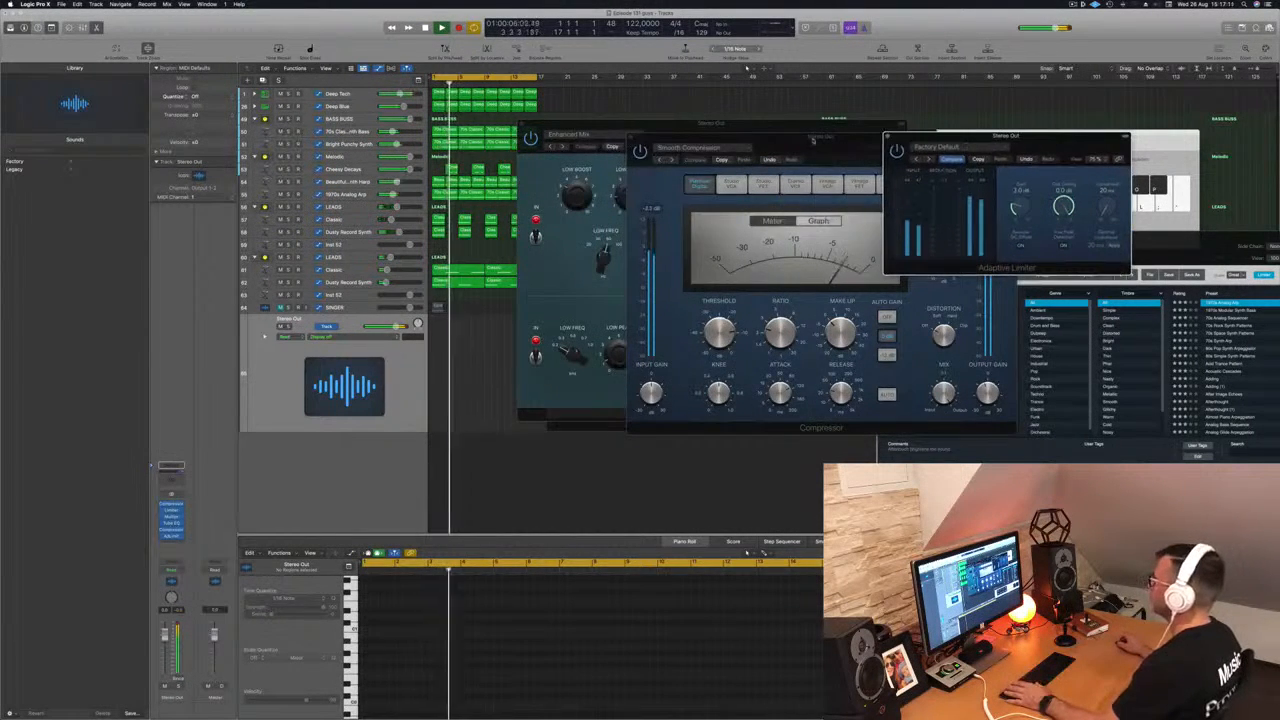
Step: Close the windows of both Compressors, the Vintage Tube EQ and the Limiter, leaving the Adaptive Limiter open during playback
{"action": "left_click_drag", "start_coordinate": [740, 134], "coordinate": [632, 176]}
{"action": "left_click", "coordinate": [525, 177]}
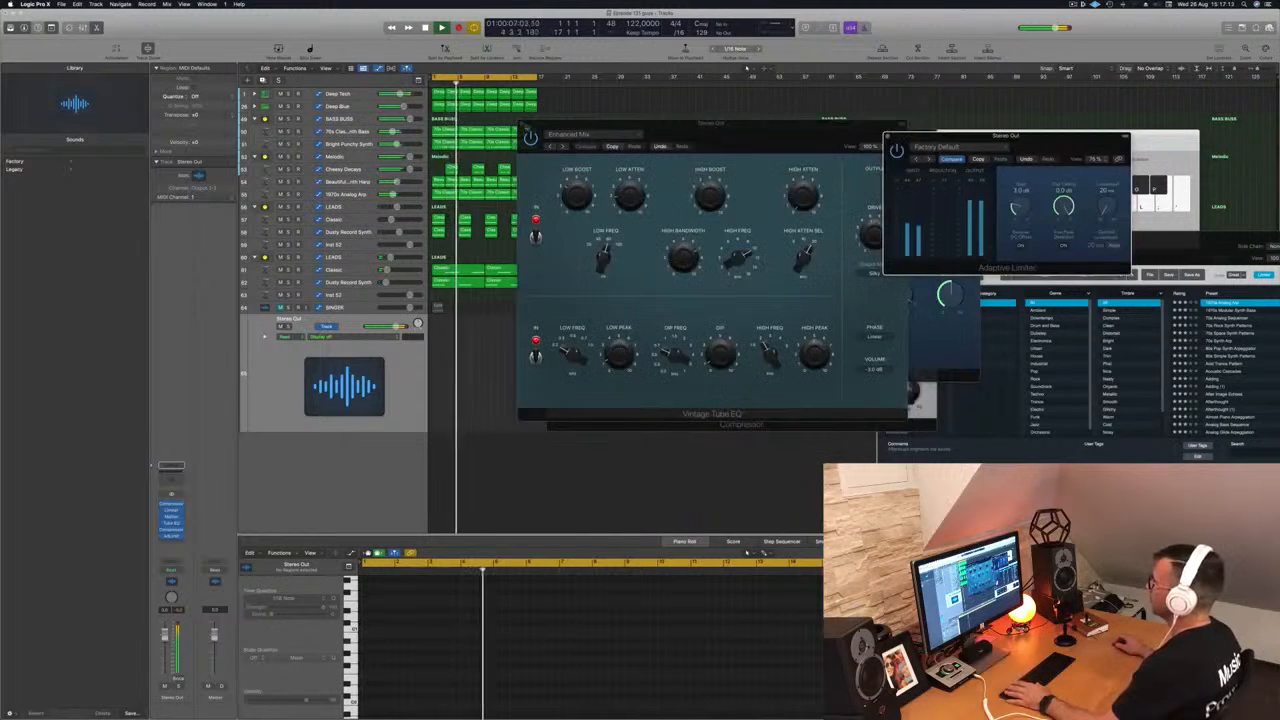
{"action": "left_click", "coordinate": [522, 124]}
{"action": "left_click", "coordinate": [521, 124]}
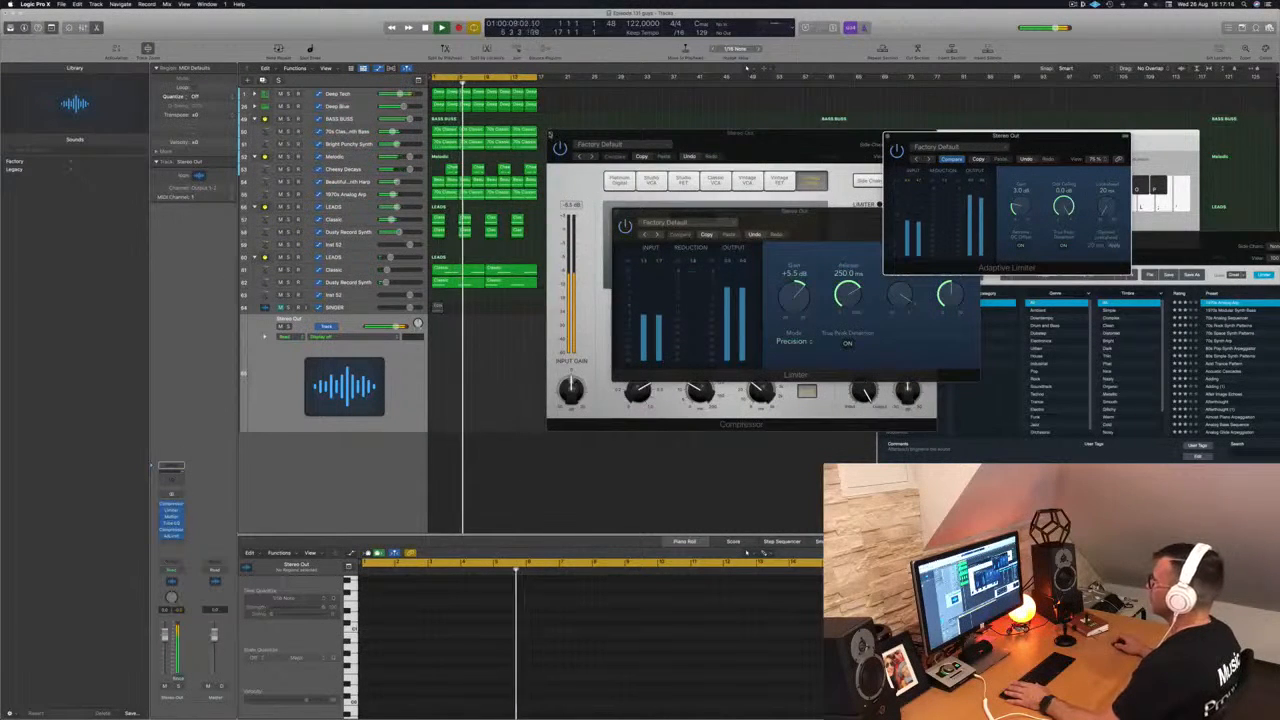
{"action": "left_click", "coordinate": [551, 135]}
{"action": "scroll", "coordinate": [606, 169], "scroll_direction": "down", "scroll_amount": 1}
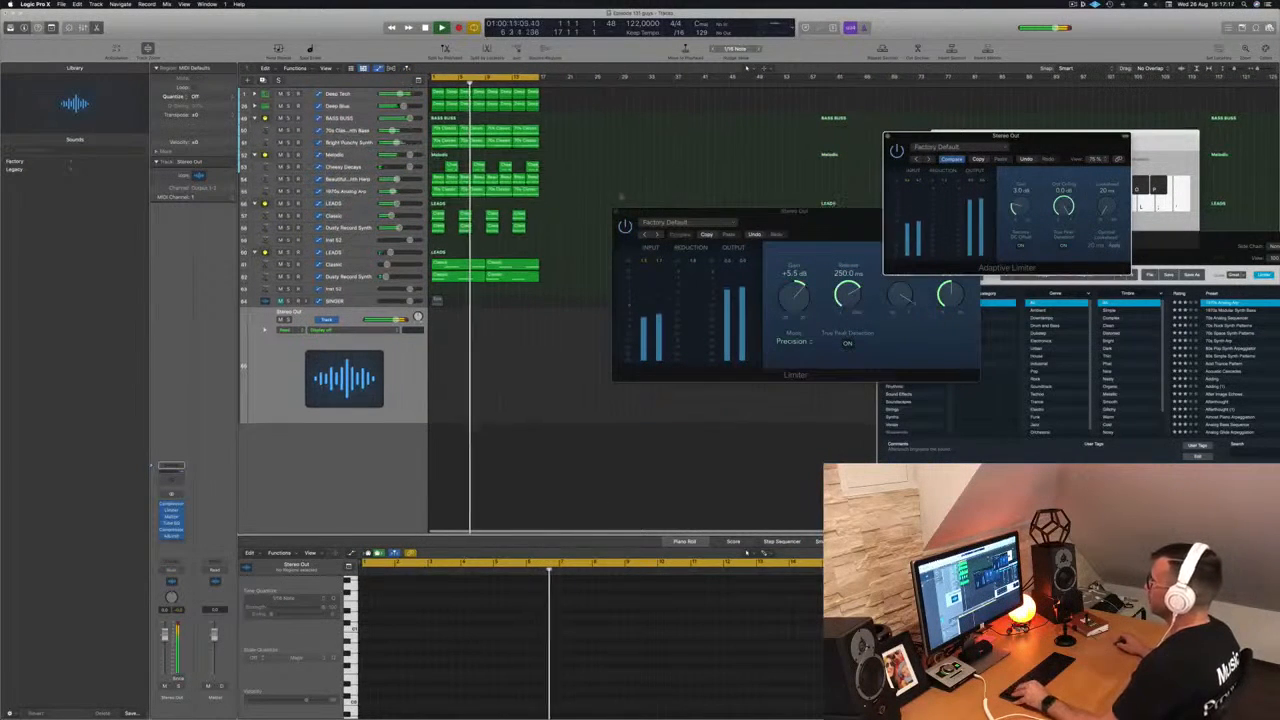
{"action": "left_click", "coordinate": [618, 212]}
{"action": "scroll", "coordinate": [657, 223], "scroll_direction": "right", "scroll_amount": 3}
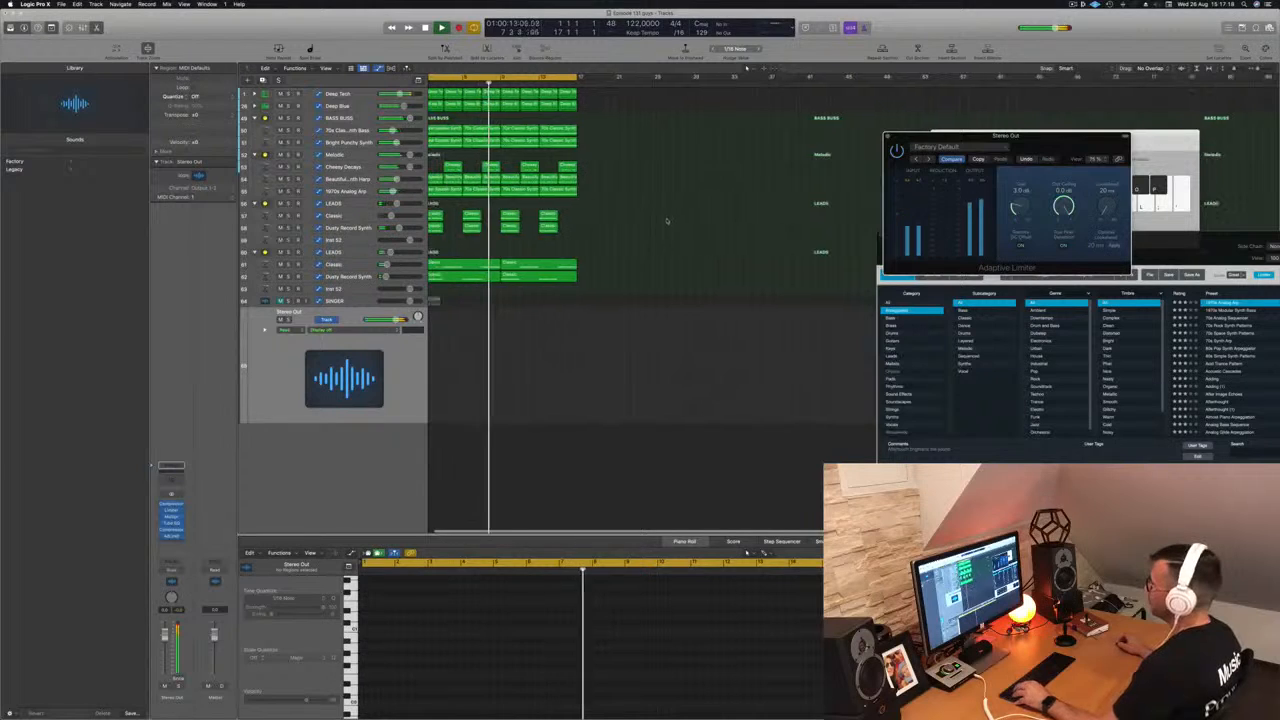